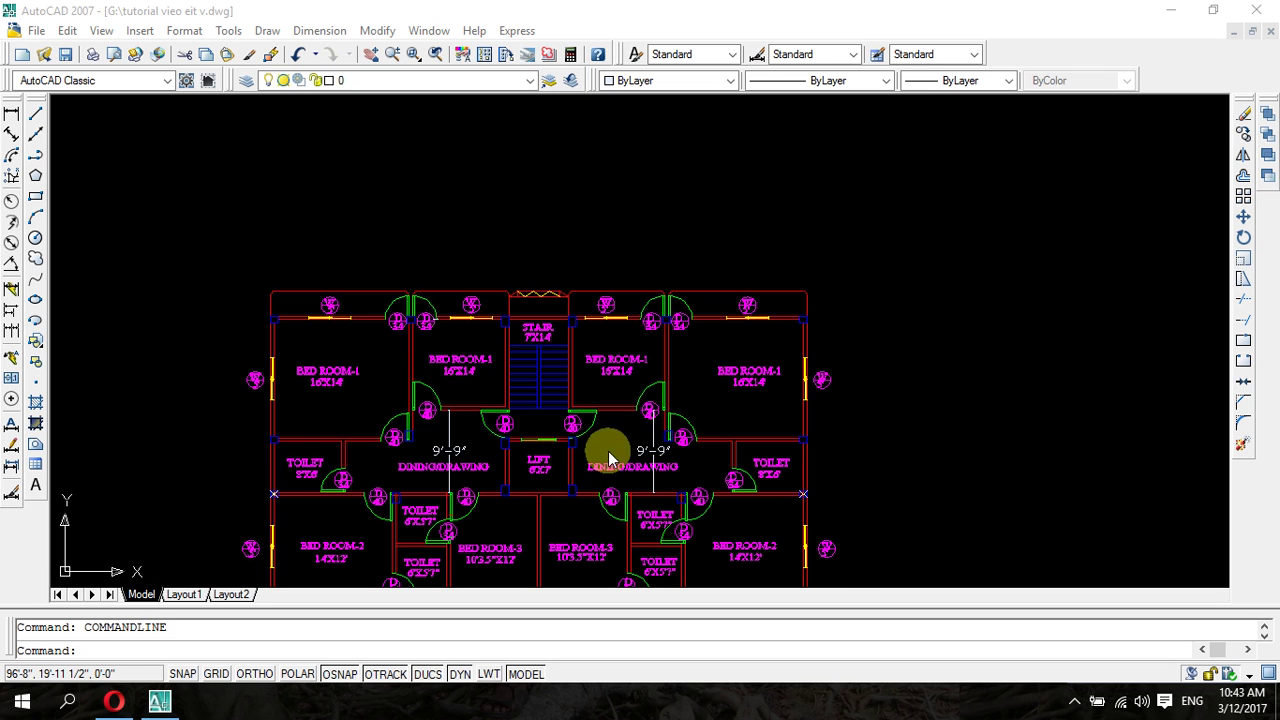
# - Window-select all 28 objects of the STAIR 7'X14' drawing
pyautogui.scroll(3, 560, 377)
pyautogui.scroll(2, 561, 379)
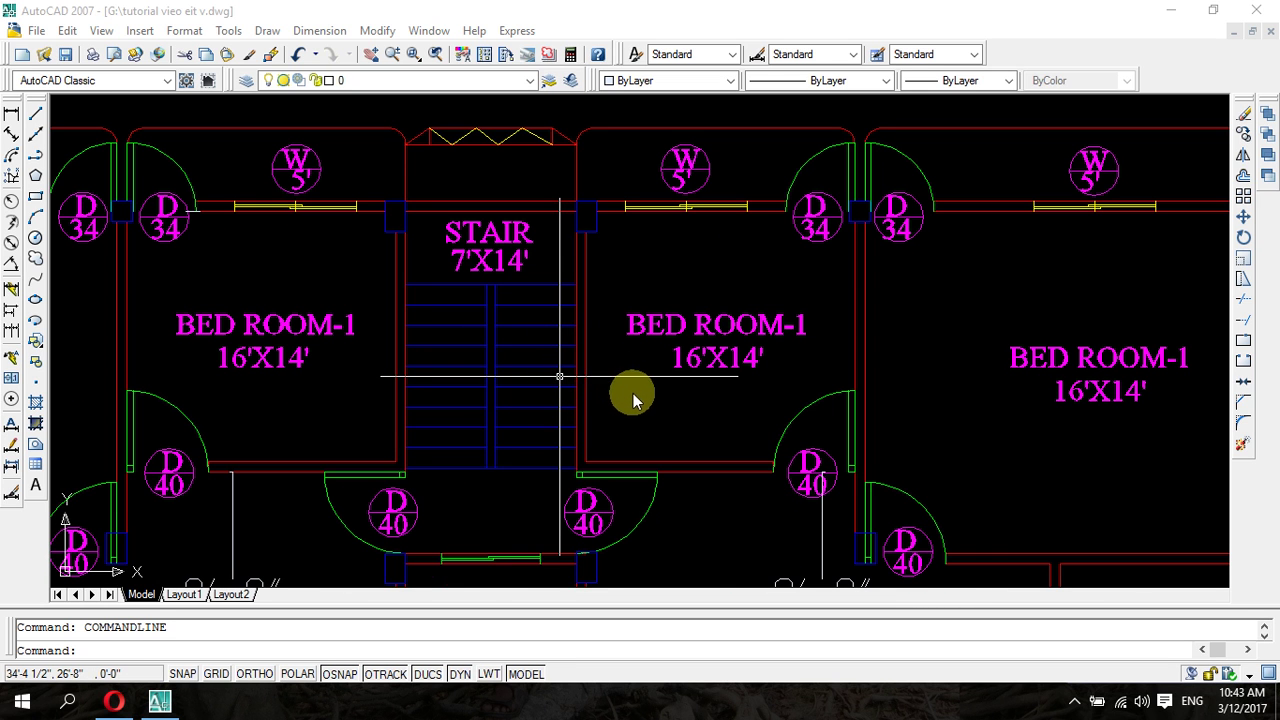
pyautogui.scroll(-8, 632, 399)
pyautogui.scroll(1, 629, 410)
pyautogui.scroll(5, 629, 410)
pyautogui.scroll(2, 614, 377)
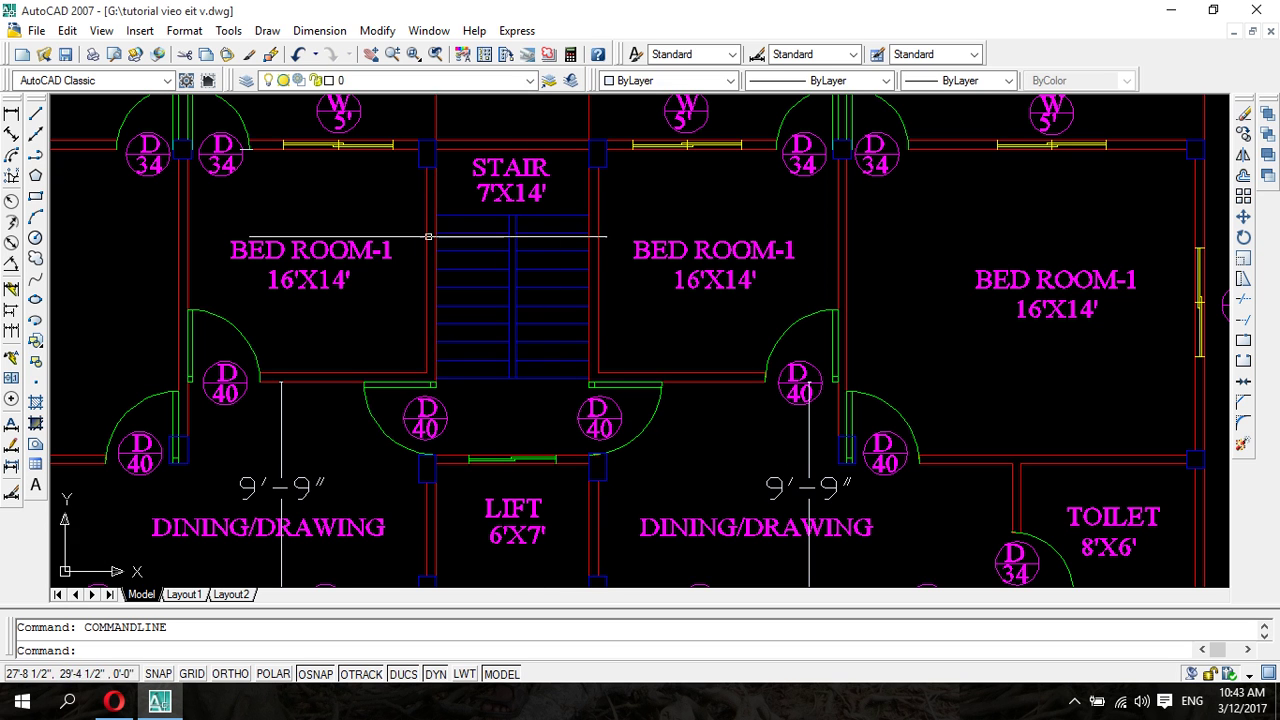
pyautogui.scroll(3, 532, 325)
pyautogui.scroll(-5, 530, 332)
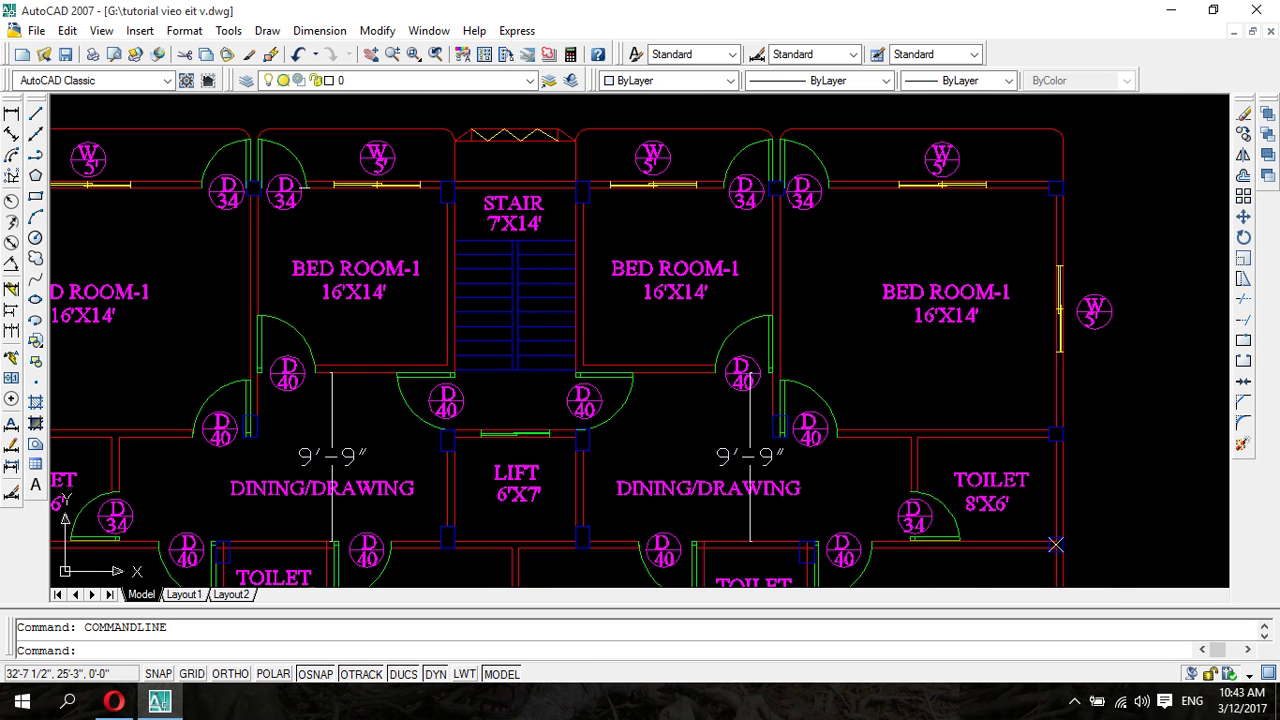
pyautogui.scroll(-2, 530, 336)
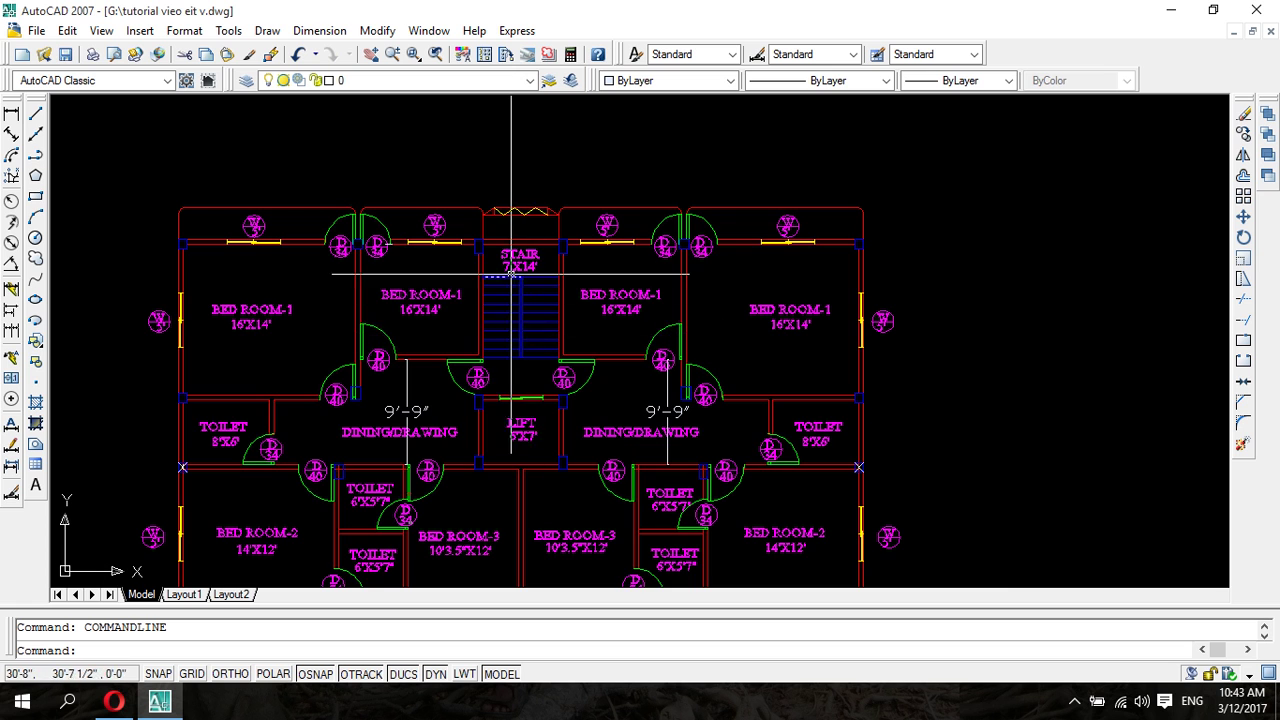
pyautogui.scroll(4, 511, 273)
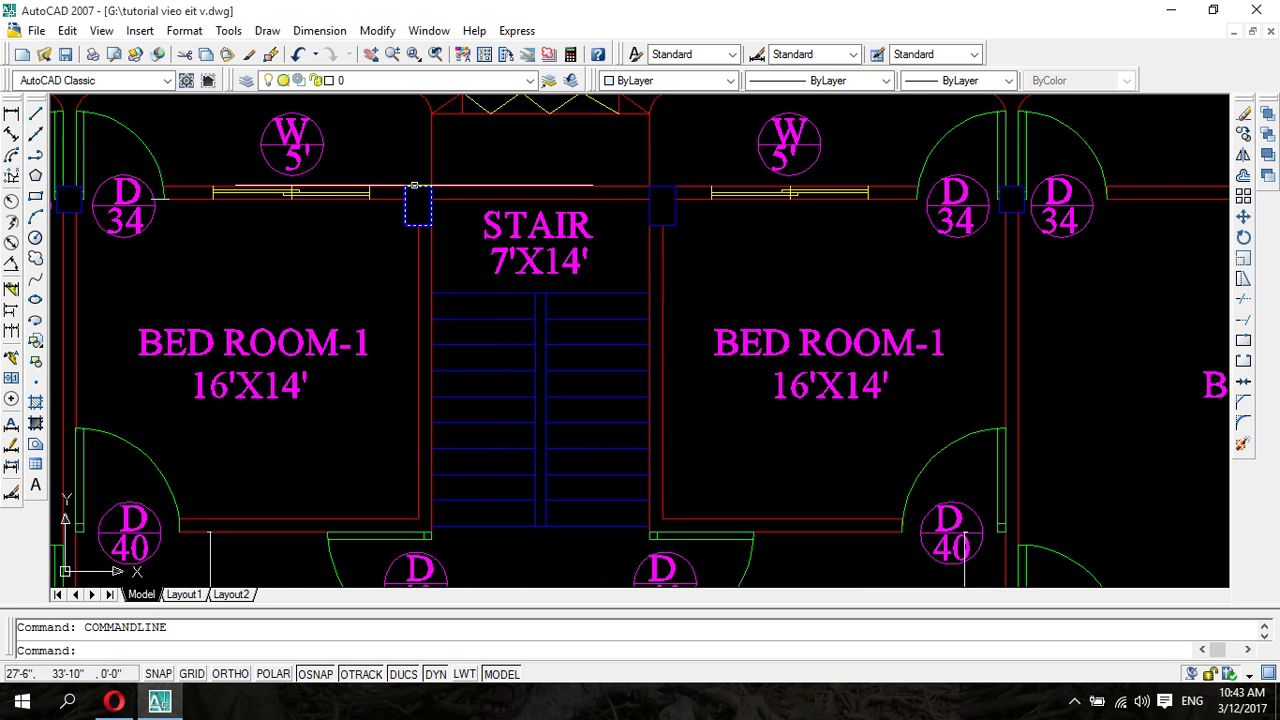
pyautogui.click(422, 193)
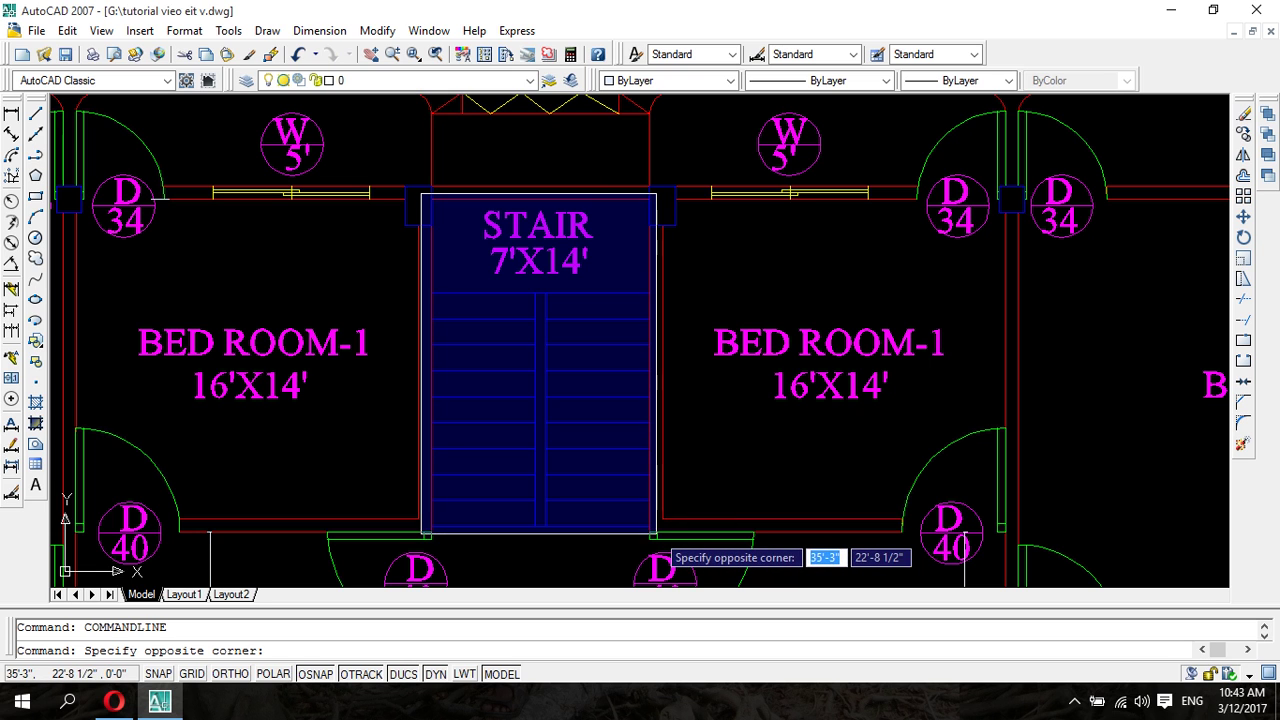
pyautogui.click(655, 535)
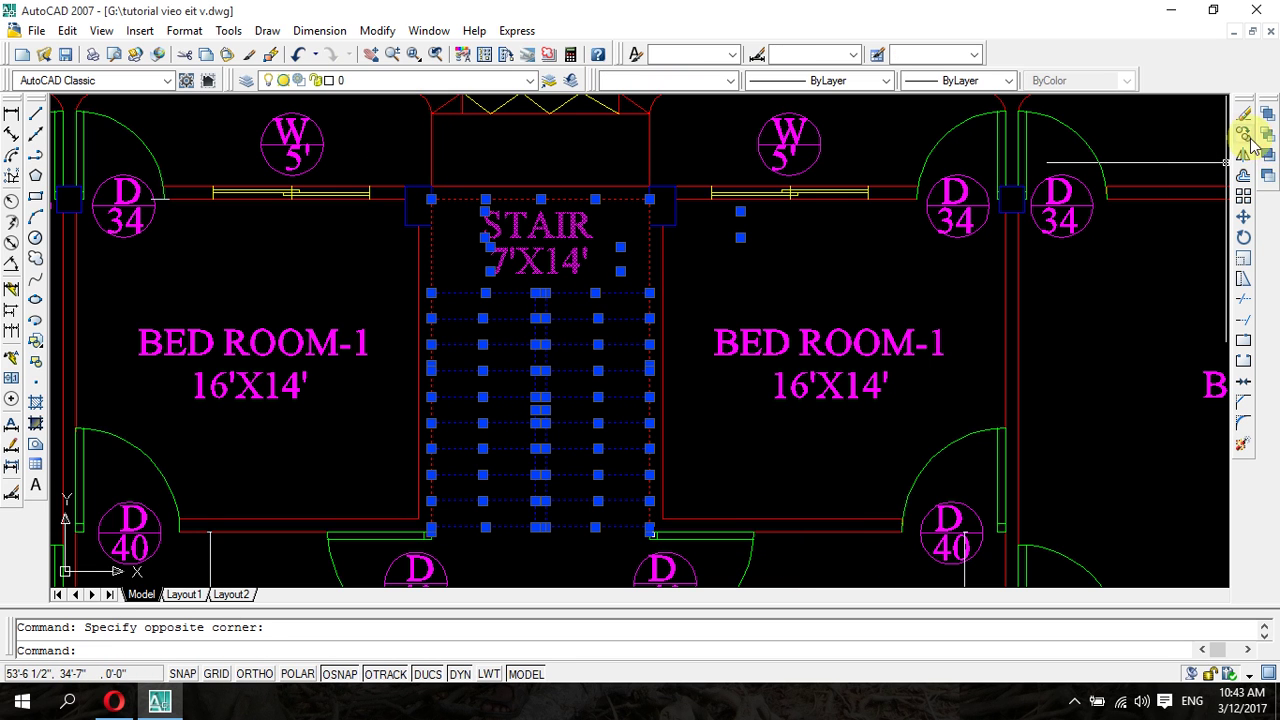
# - With Ortho on, copy the stair from its corner to the empty space right of the plan
pyautogui.click(1243, 134)
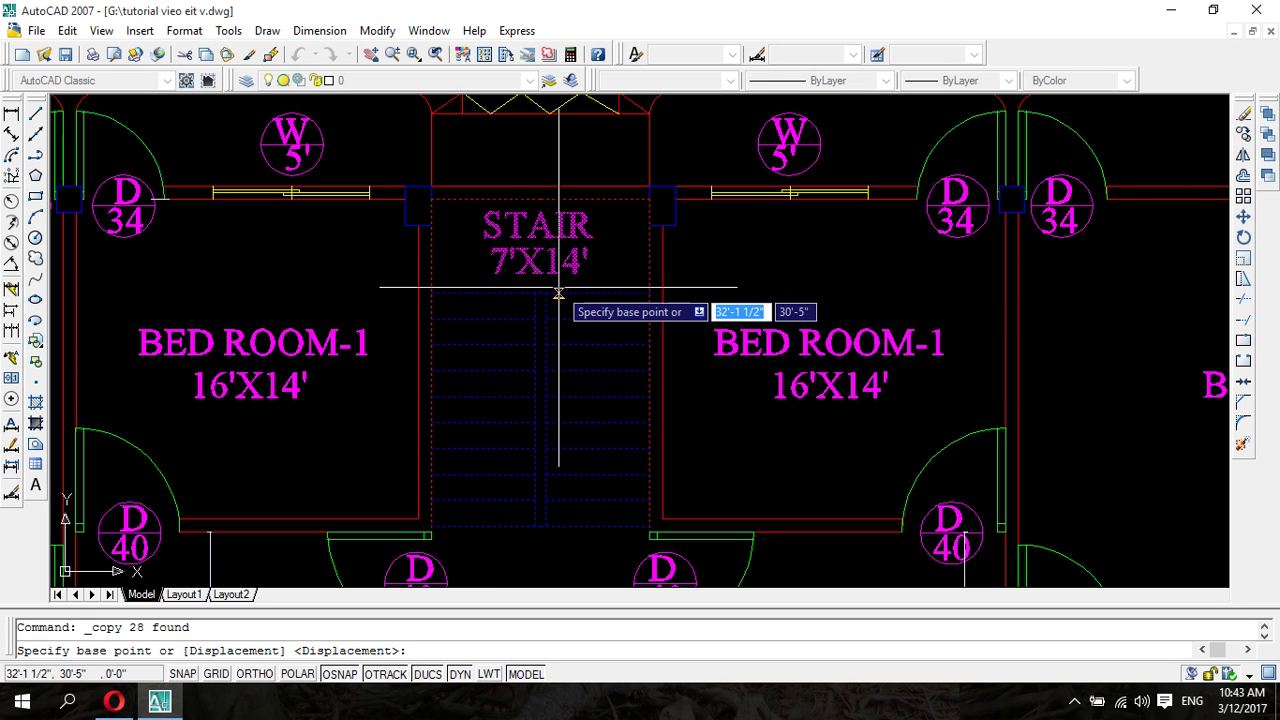
pyautogui.click(253, 674)
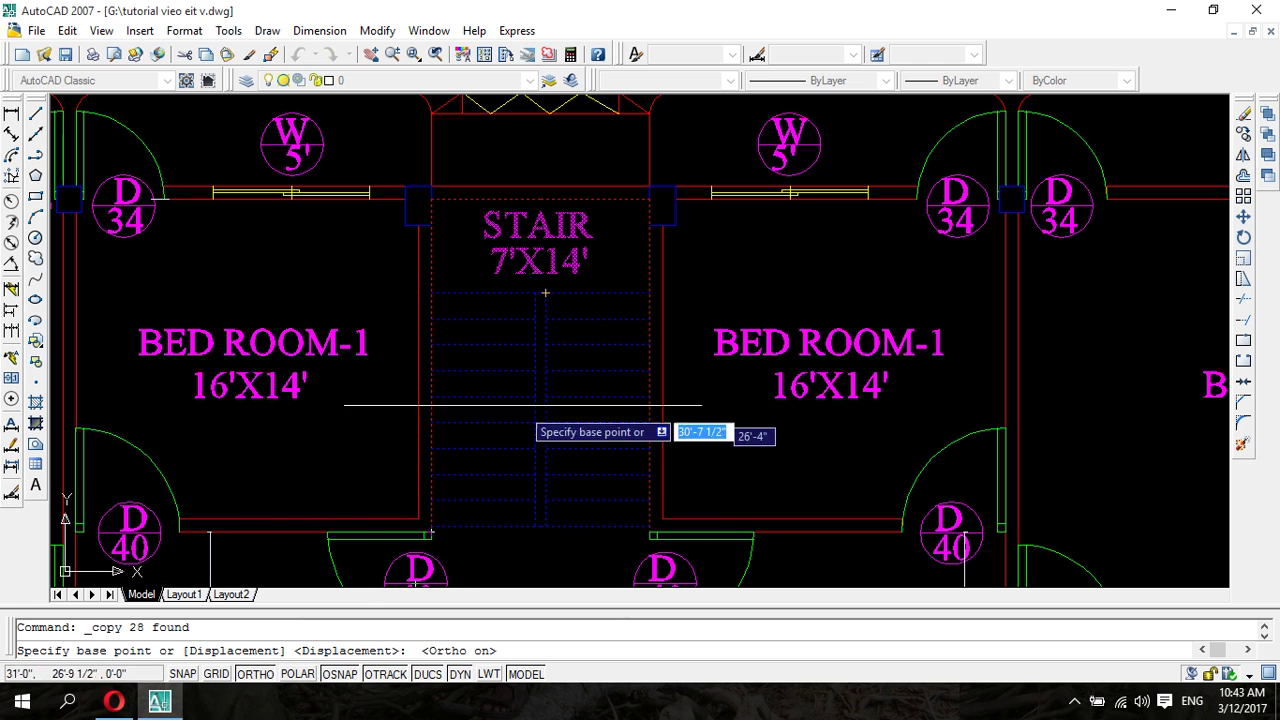
pyautogui.click(650, 207)
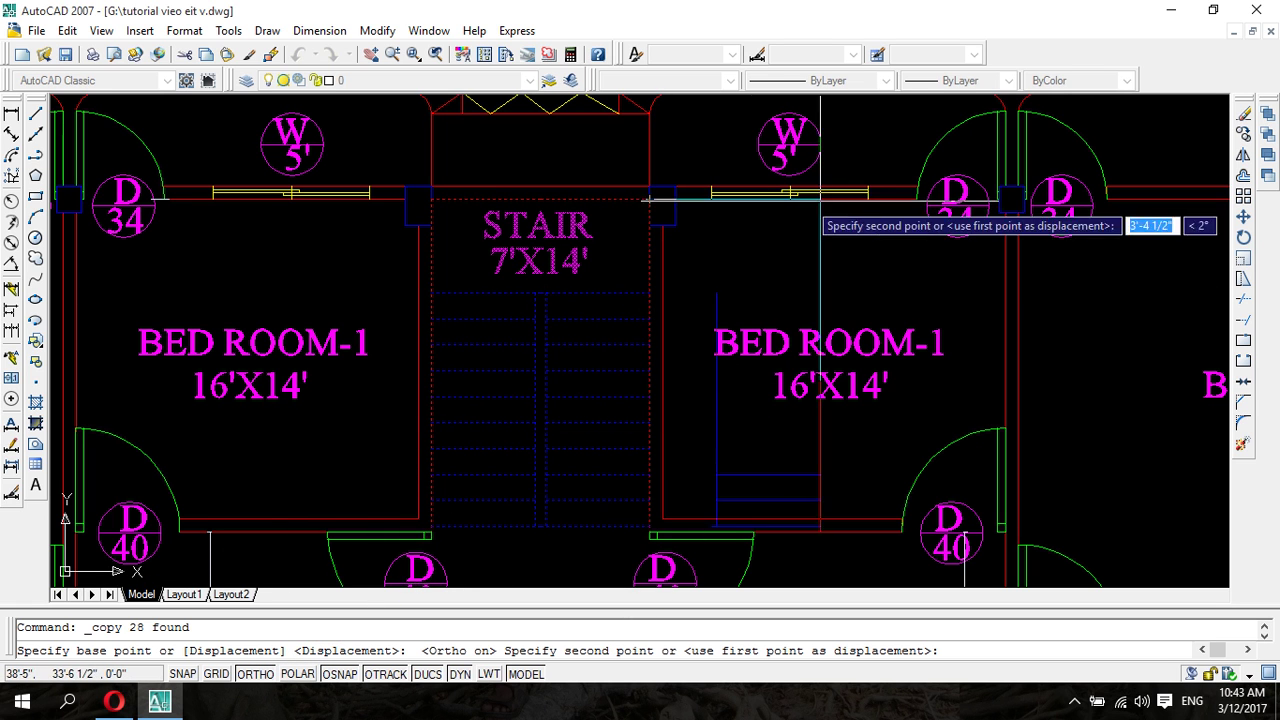
pyautogui.scroll(-1, 905, 205)
pyautogui.scroll(-4, 931, 203)
pyautogui.moveTo(1080, 229); pyautogui.dragTo(354, 234, button='middle')
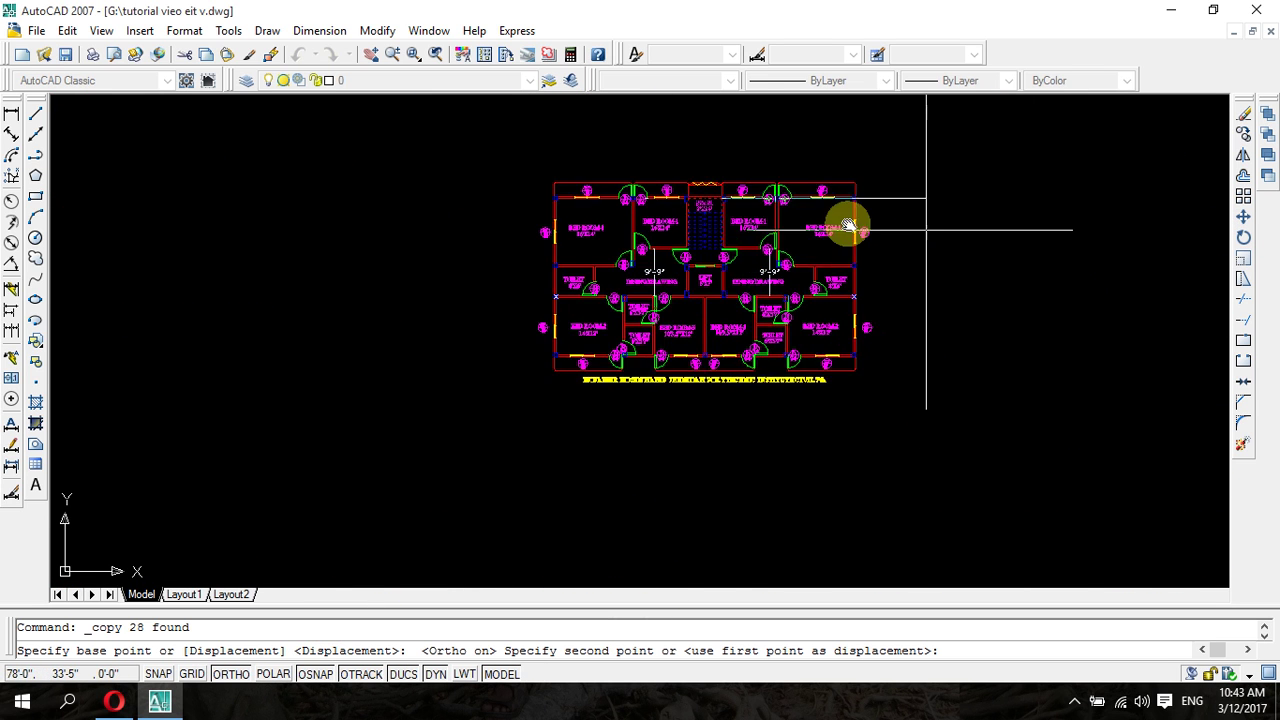
pyautogui.scroll(5, 743, 271)
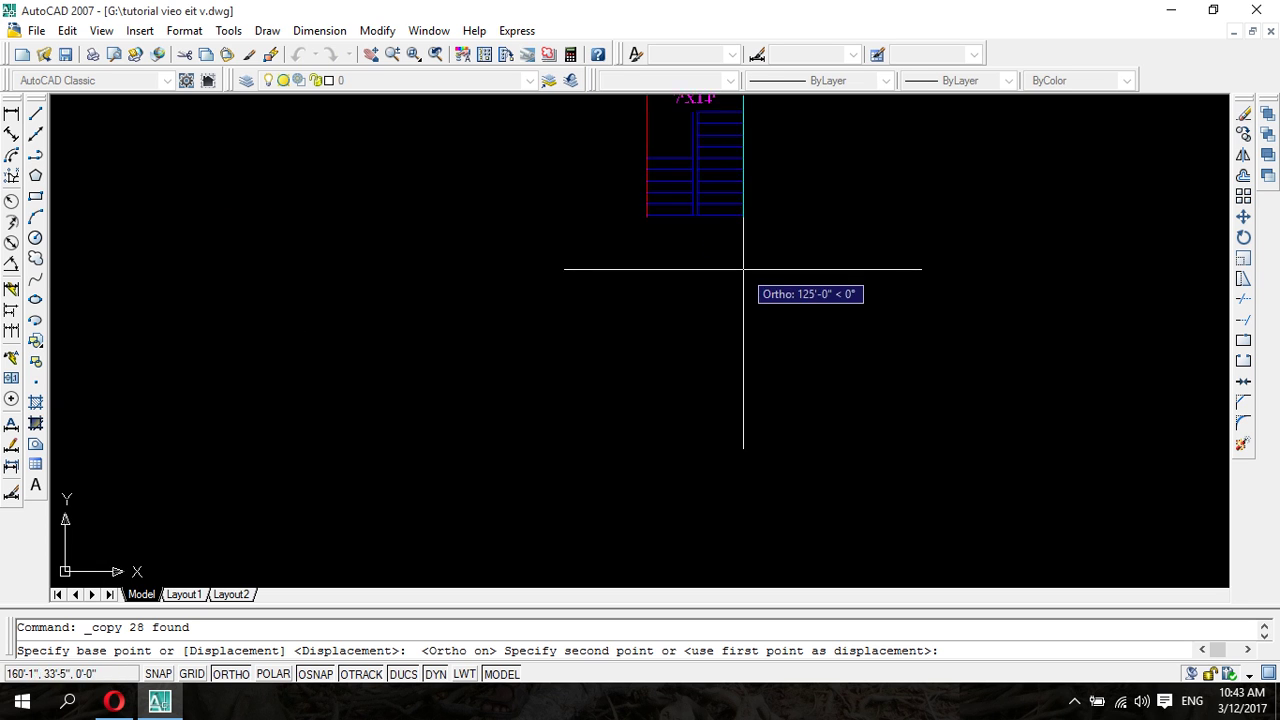
pyautogui.scroll(-2, 700, 217)
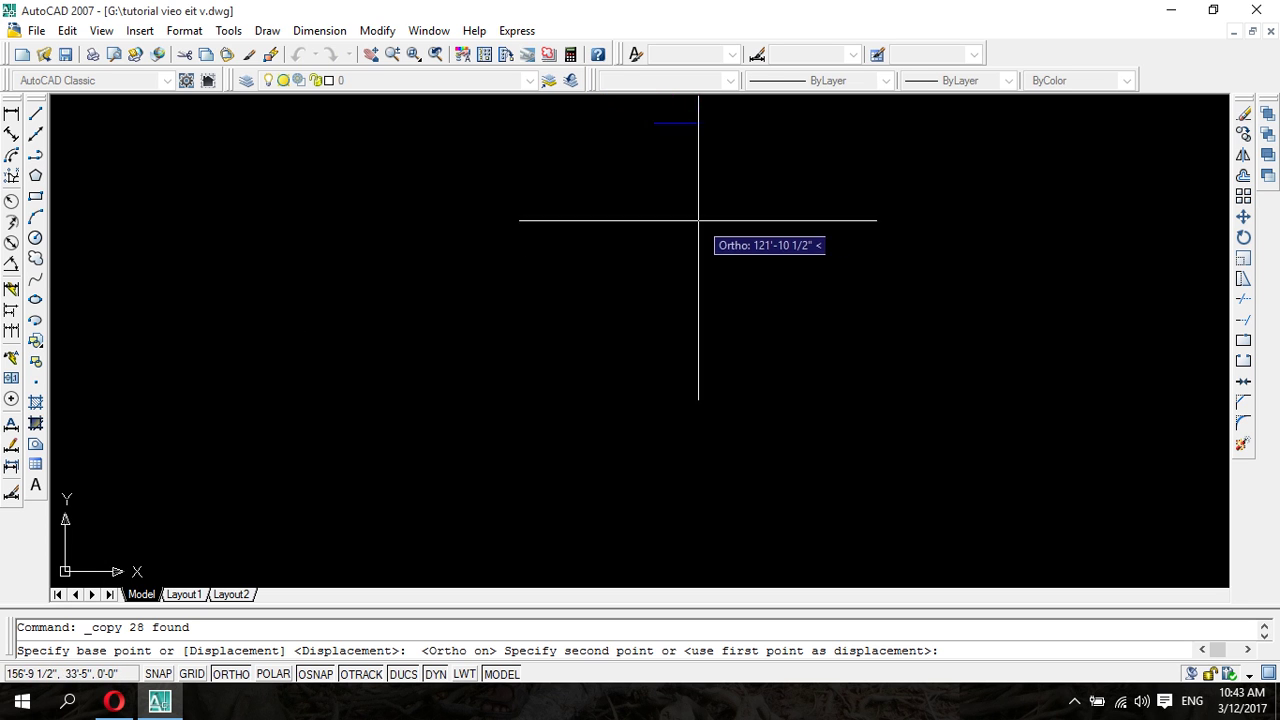
pyautogui.scroll(-4, 700, 220)
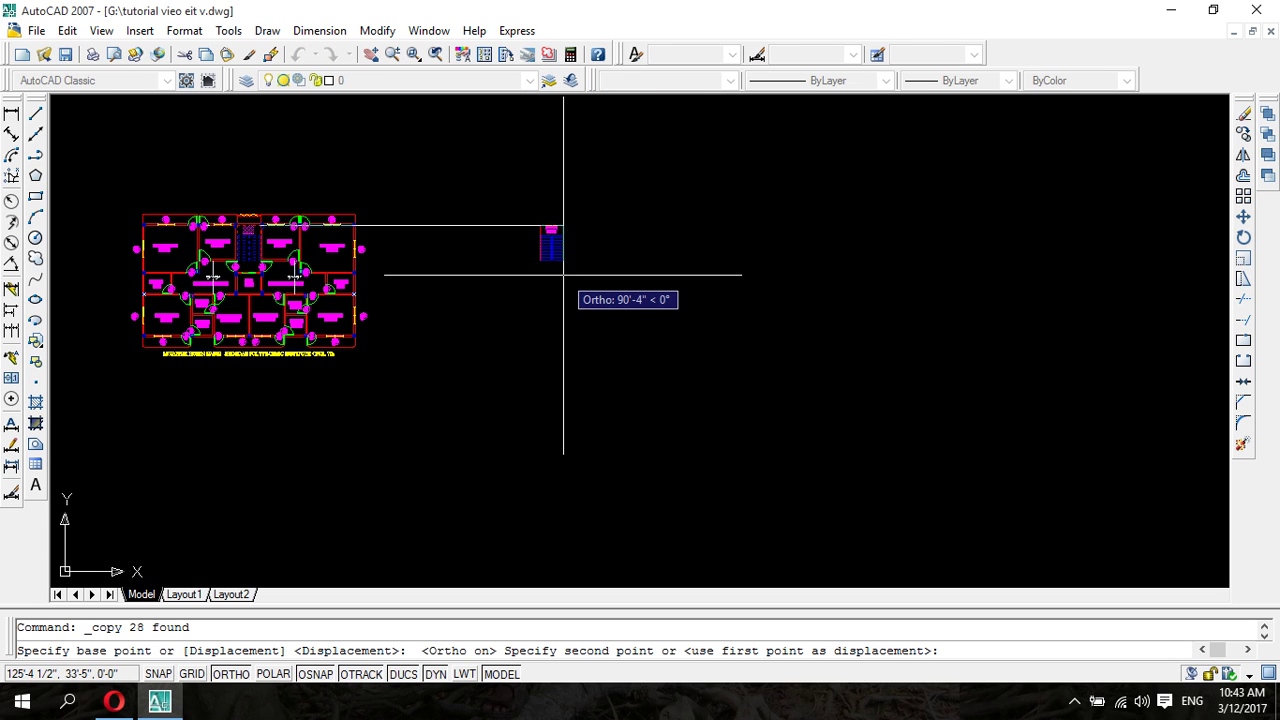
pyautogui.click(563, 274)
pyautogui.rightClick(565, 277)
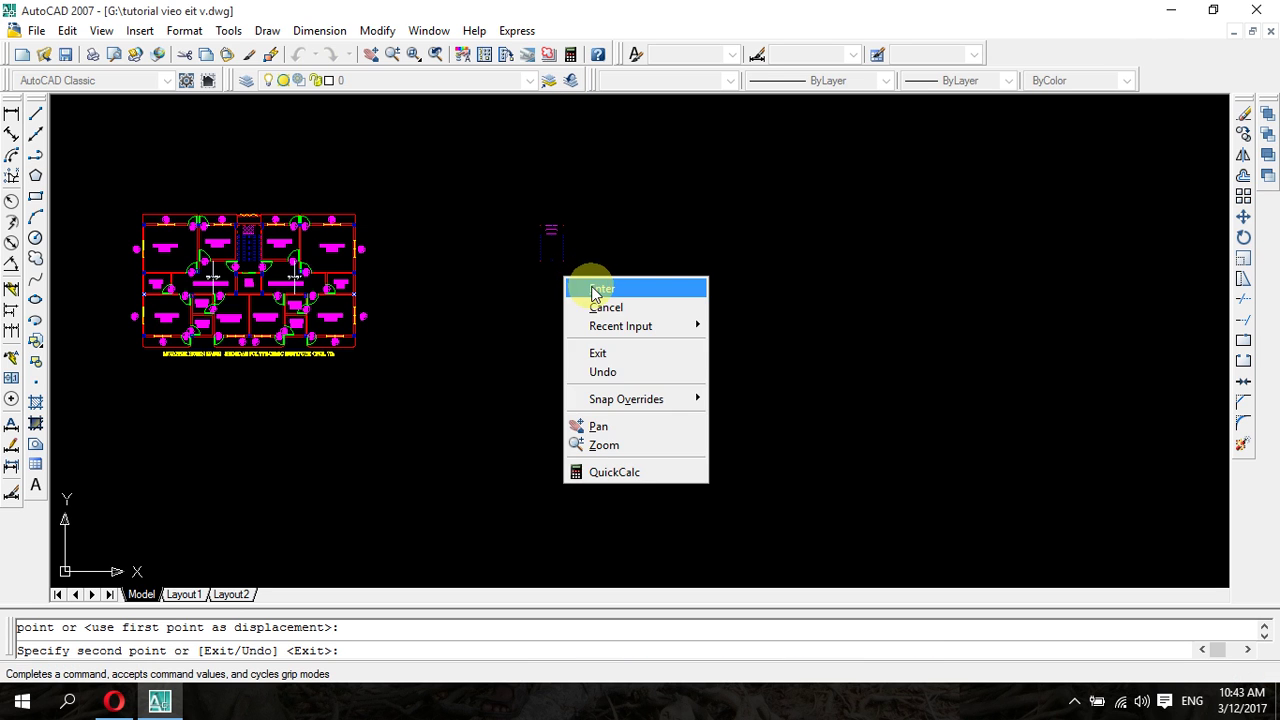
pyautogui.click(590, 288)
pyautogui.scroll(3, 537, 263)
pyautogui.scroll(2, 537, 353)
# - Window-select the whole copied stair drawing
pyautogui.scroll(-2, 539, 357)
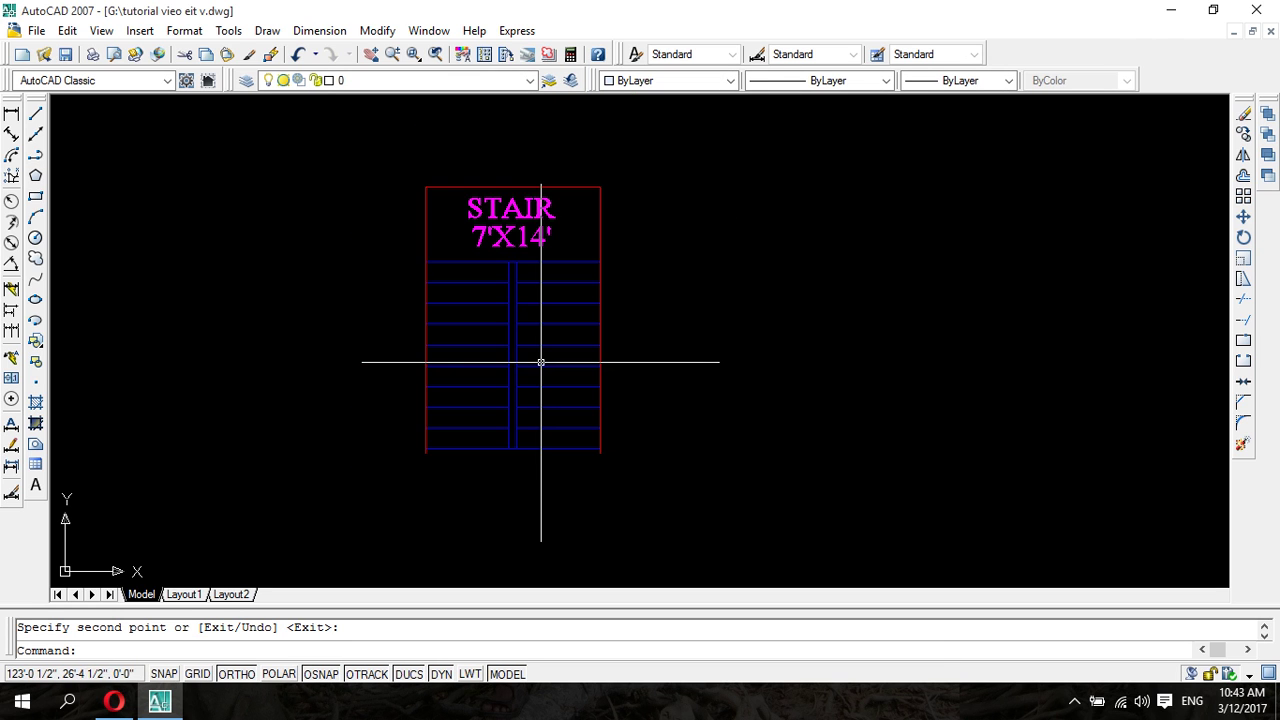
pyautogui.scroll(2, 541, 367)
pyautogui.scroll(-3, 543, 378)
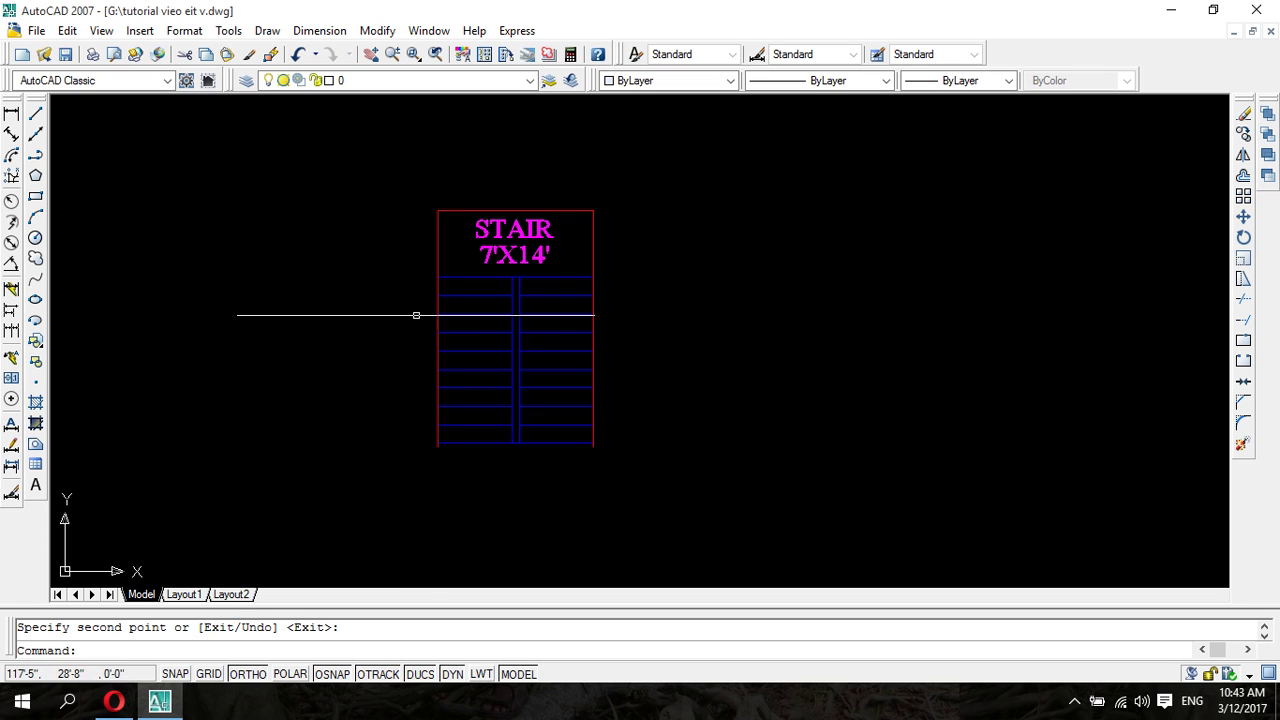
pyautogui.scroll(-4, 431, 360)
pyautogui.scroll(5, 429, 360)
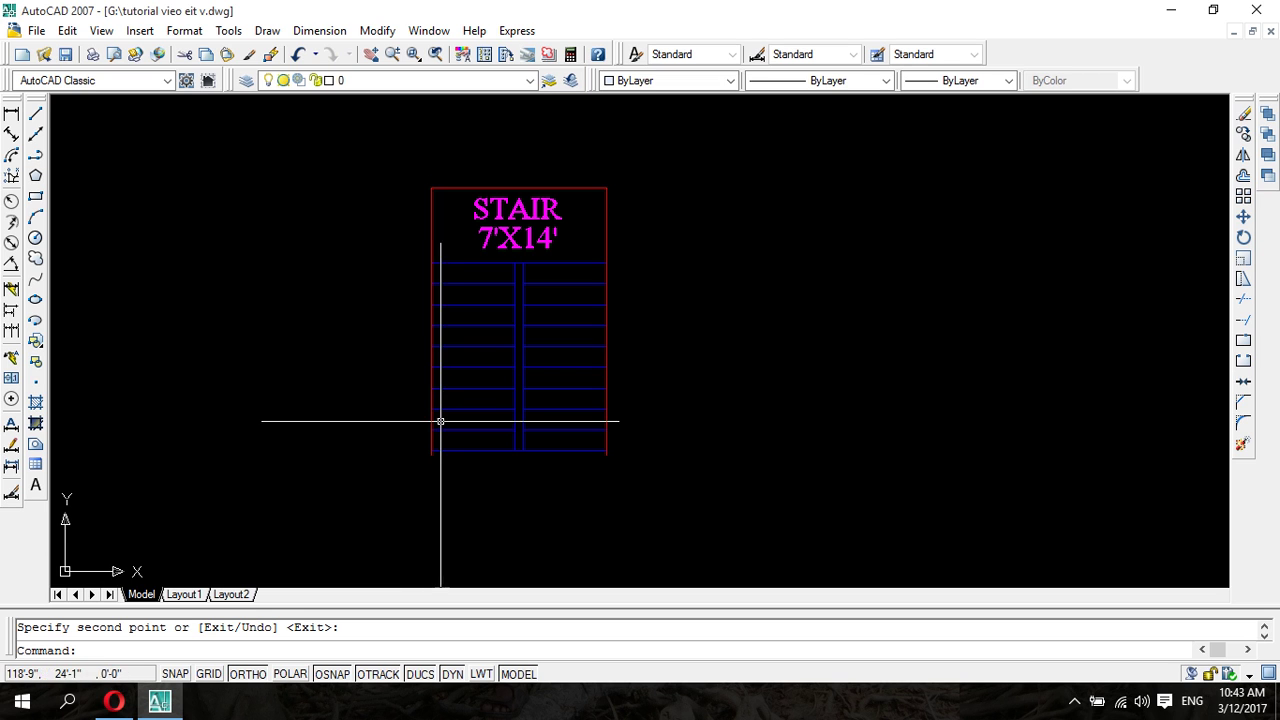
pyautogui.scroll(-2, 360, 294)
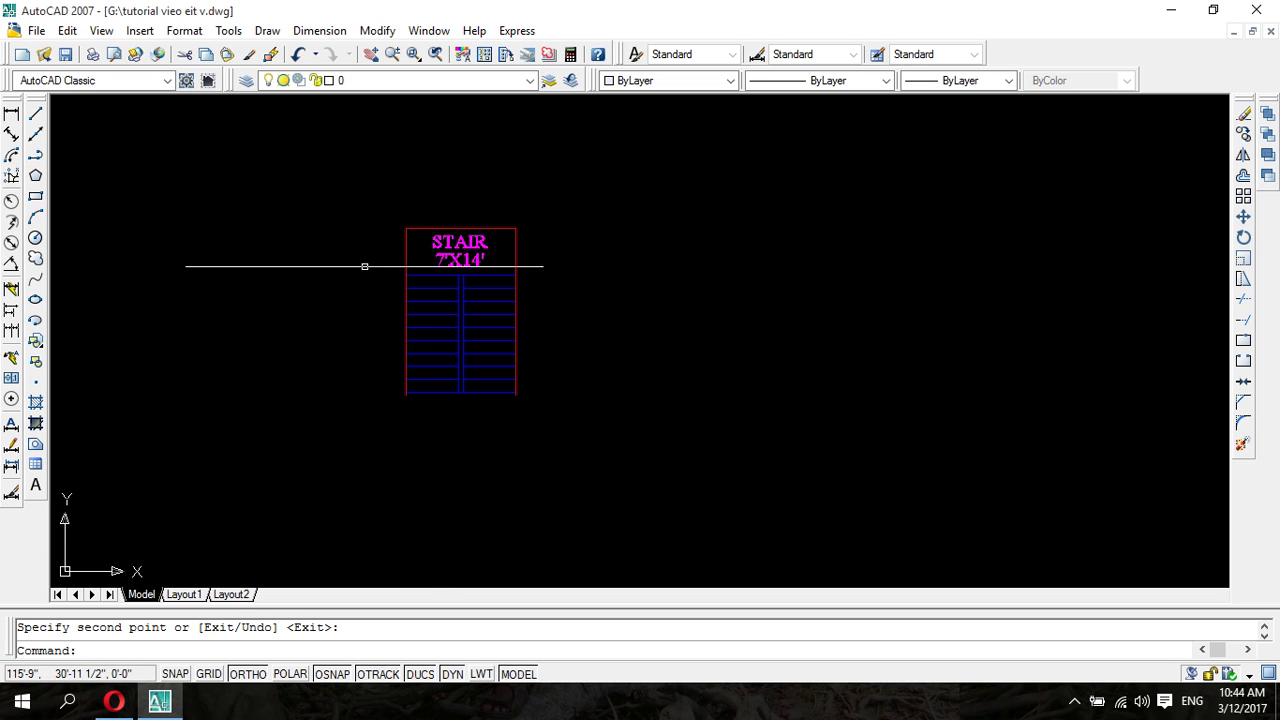
pyautogui.click(357, 178)
pyautogui.click(610, 443)
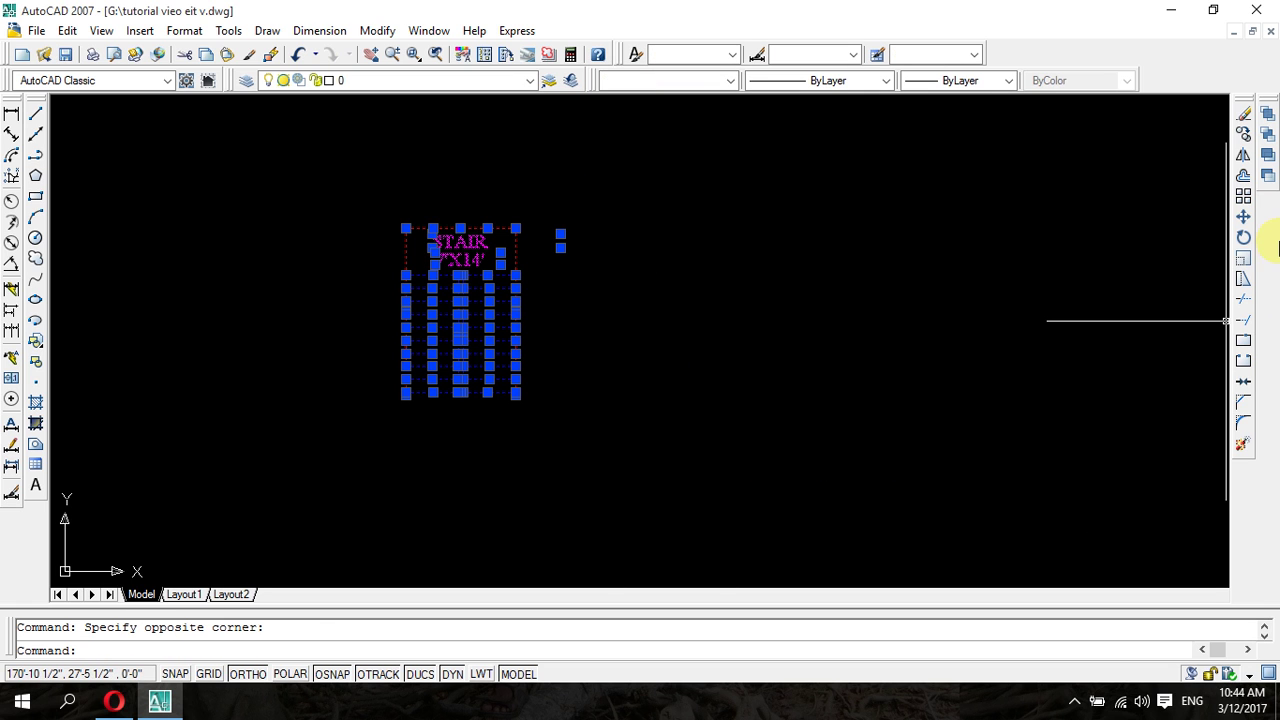
# - Rotate the copied stair 270° about its lower-right corner
pyautogui.click(1245, 240)
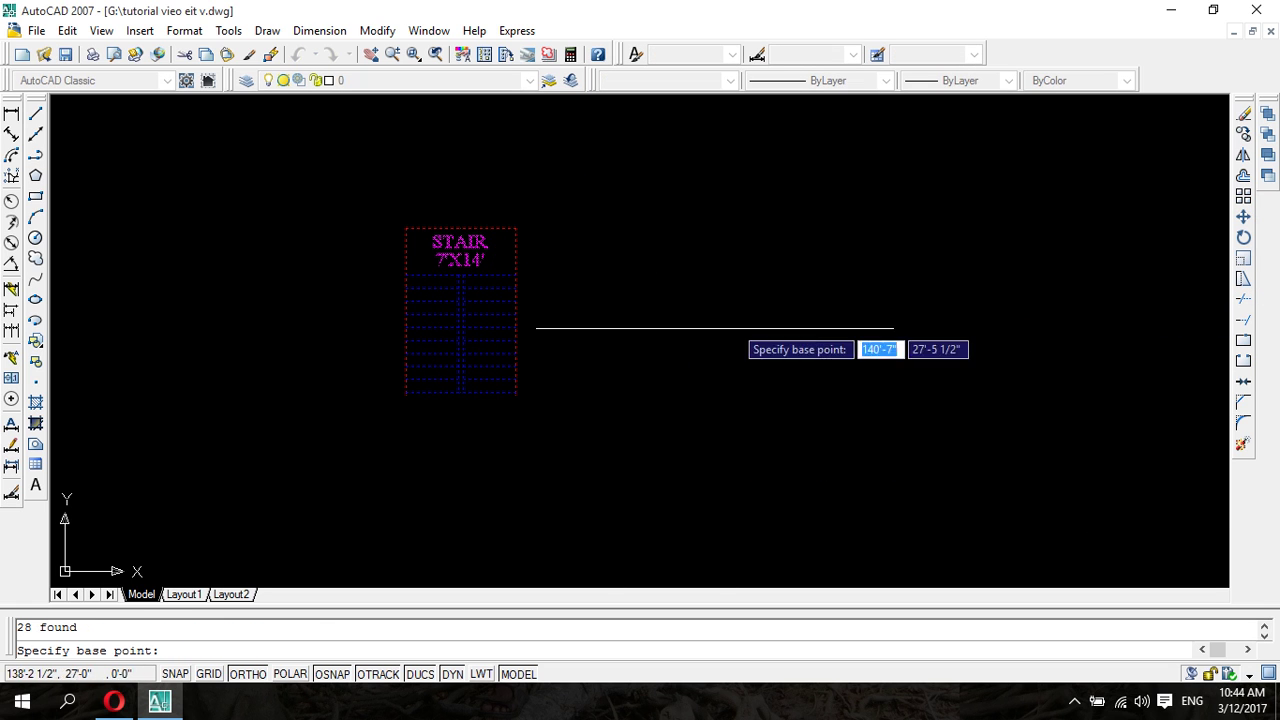
pyautogui.click(516, 395)
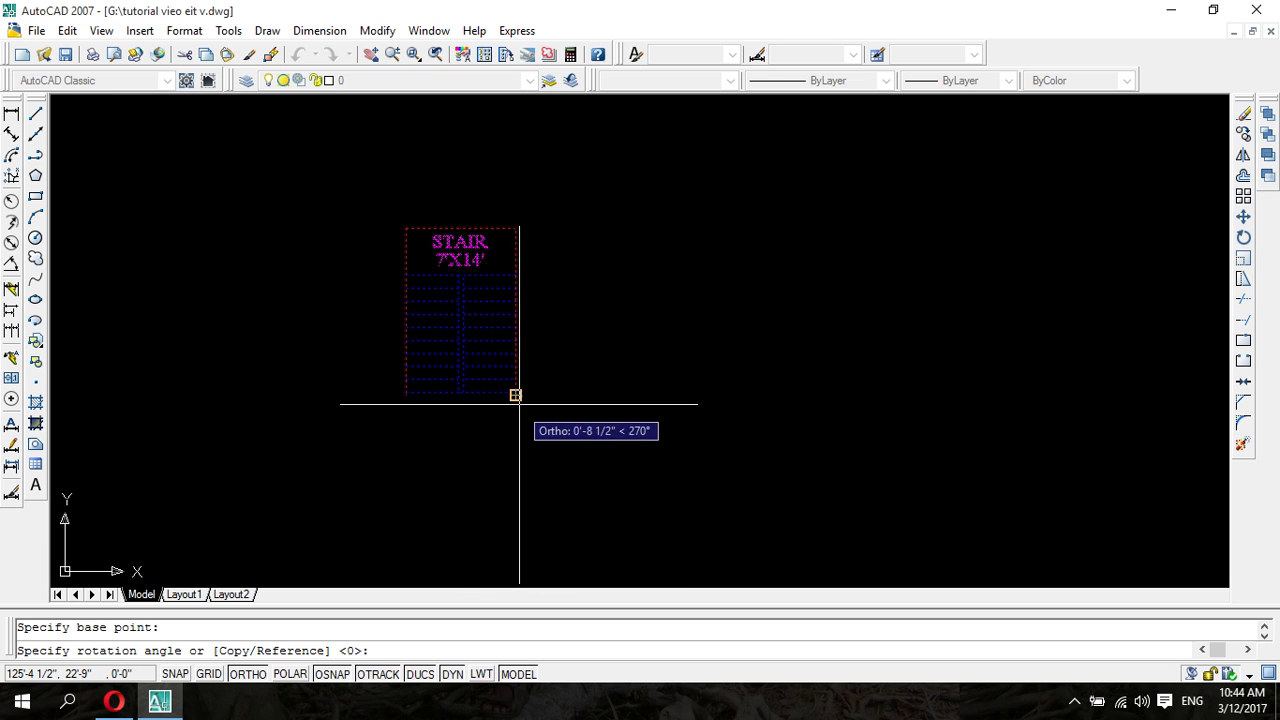
pyautogui.click(516, 406)
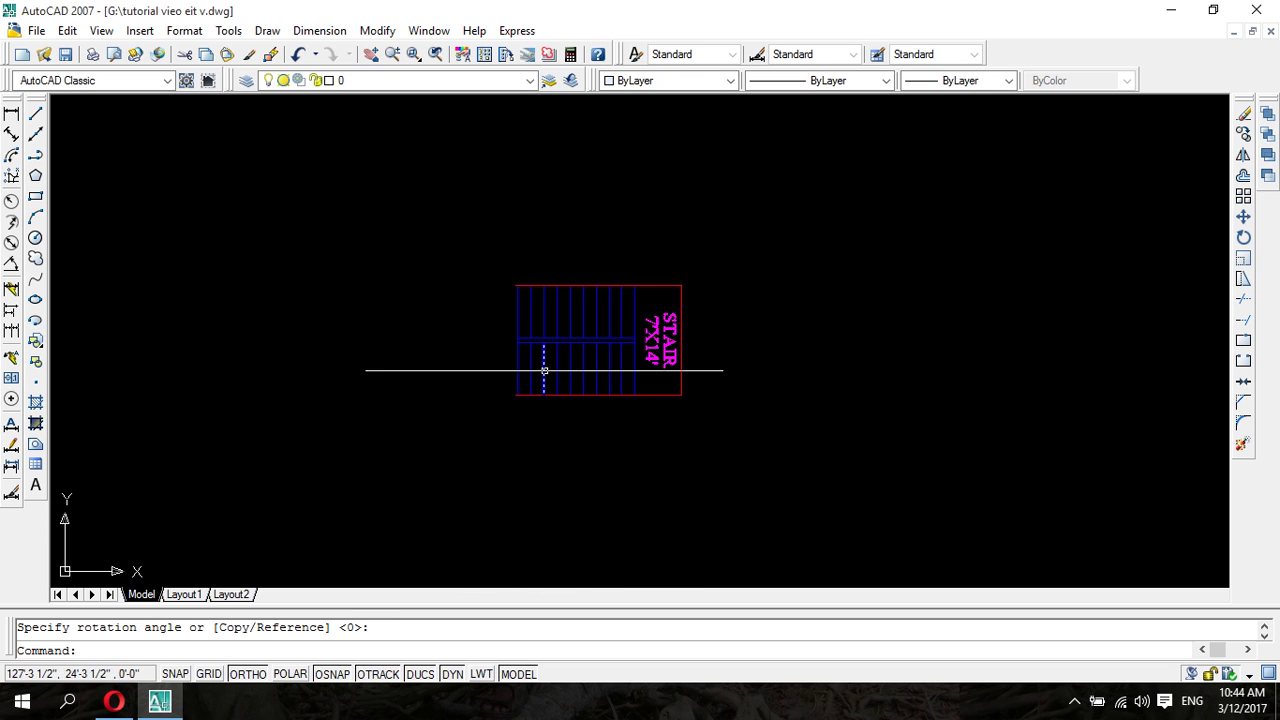
pyautogui.scroll(4, 550, 380)
pyautogui.scroll(-3, 558, 400)
pyautogui.scroll(-4, 561, 409)
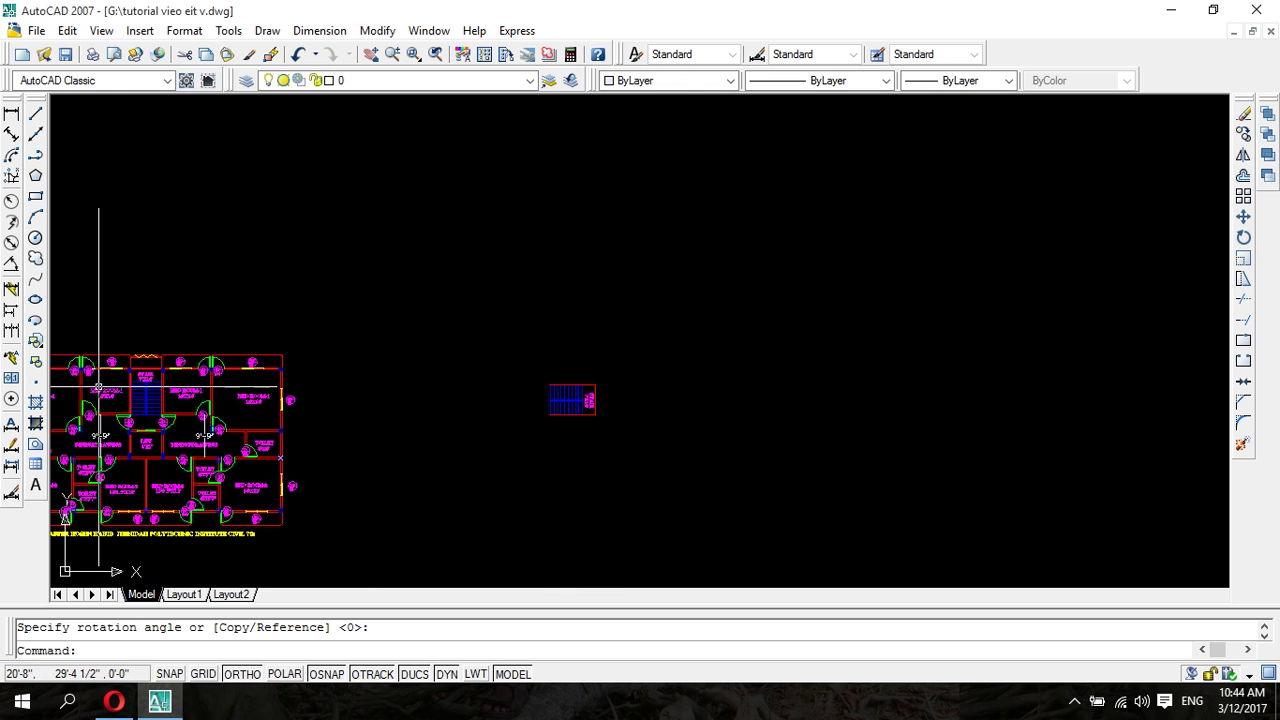
pyautogui.scroll(4, 150, 340)
pyautogui.scroll(2, 196, 346)
pyautogui.scroll(2, 196, 346)
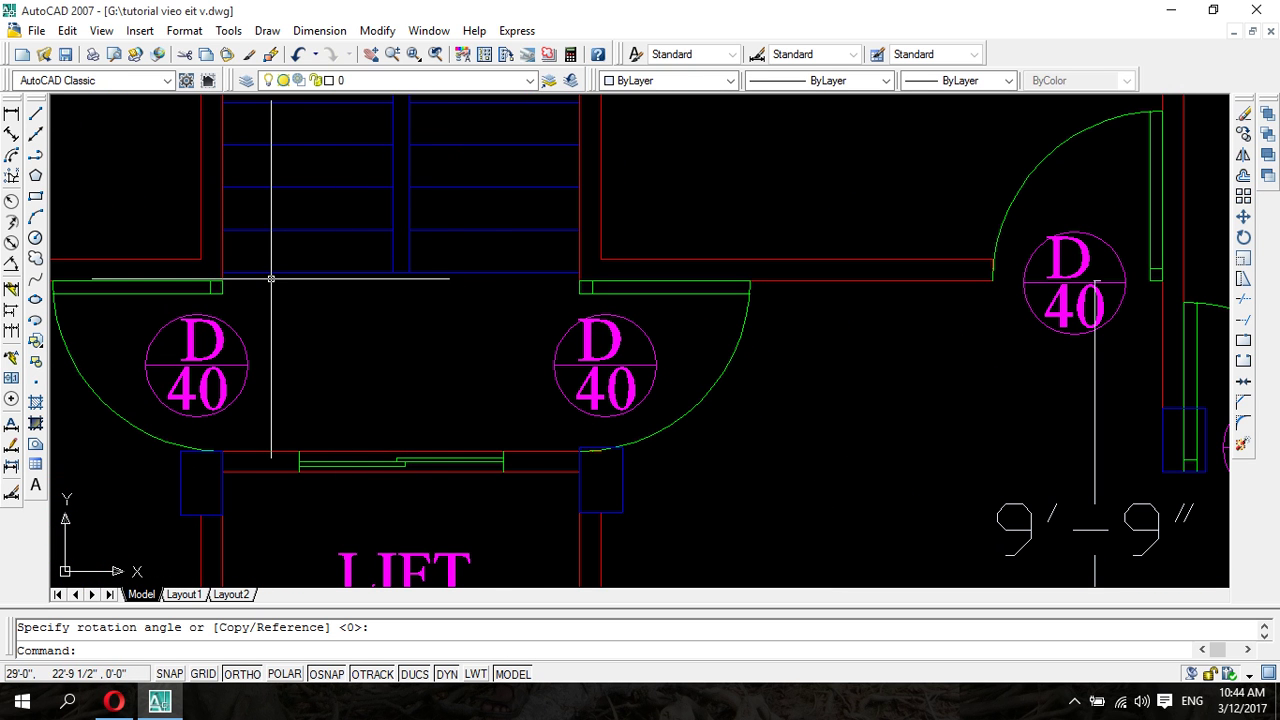
# - Add a 3'-6" linear dimension from the stair's bottom edge to the lift wall
pyautogui.click(12, 114)
pyautogui.click(375, 272)
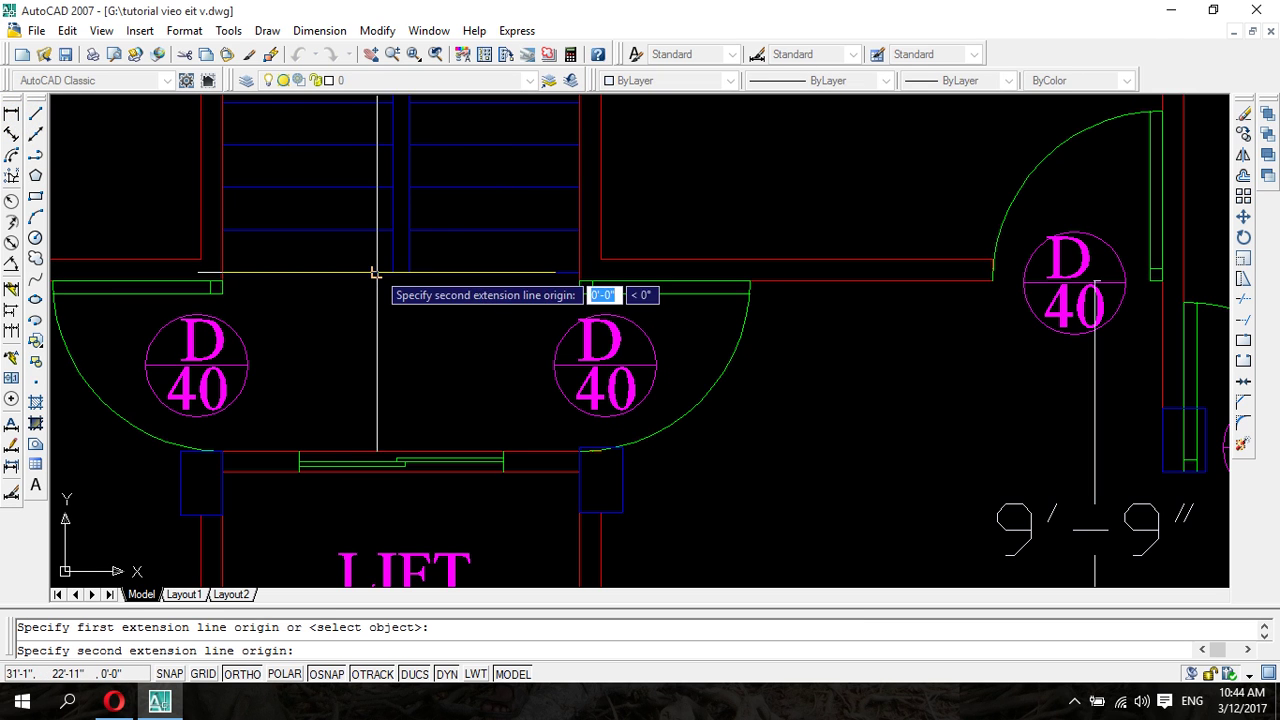
pyautogui.click(376, 451)
pyautogui.click(380, 412)
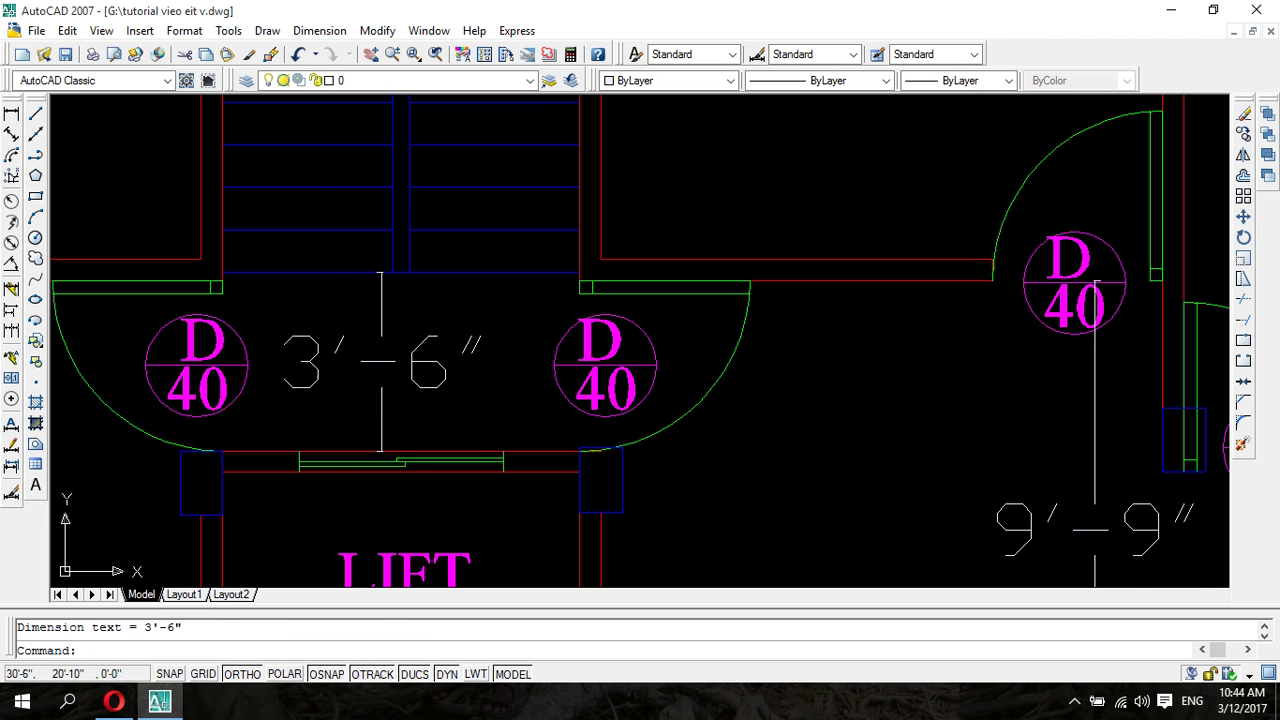
pyautogui.scroll(-5, 1096, 286)
pyautogui.scroll(-5, 1096, 286)
pyautogui.moveTo(723, 386); pyautogui.dragTo(584, 353, button='middle')
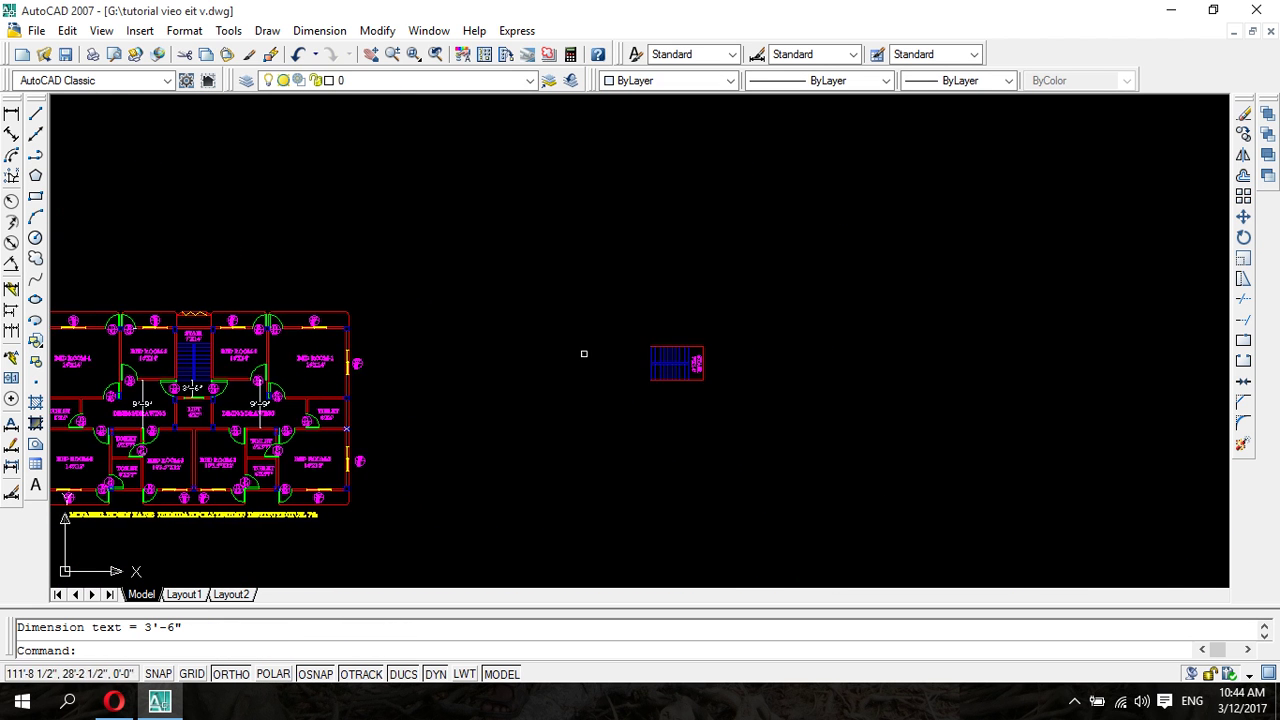
pyautogui.scroll(5, 584, 353)
# - Offset the stair's left vertical line 3'6" to the left
pyautogui.moveTo(748, 400); pyautogui.dragTo(491, 366, button='middle')
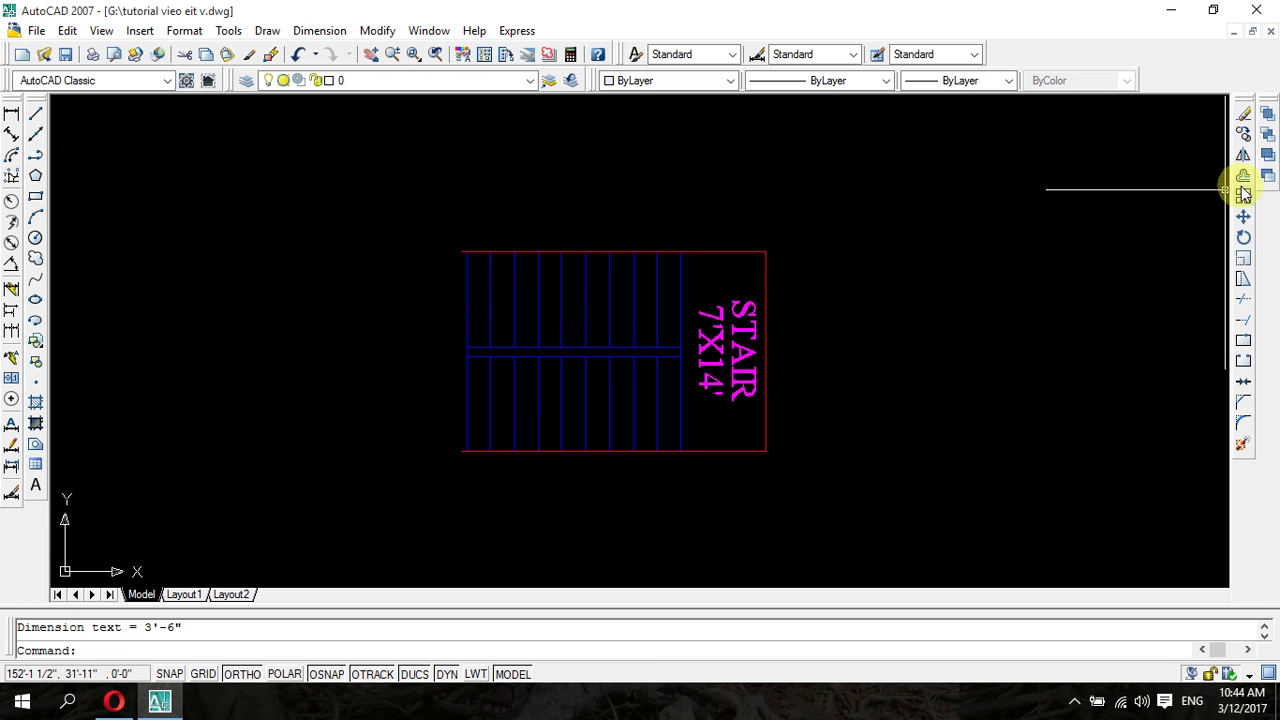
pyautogui.click(1244, 177)
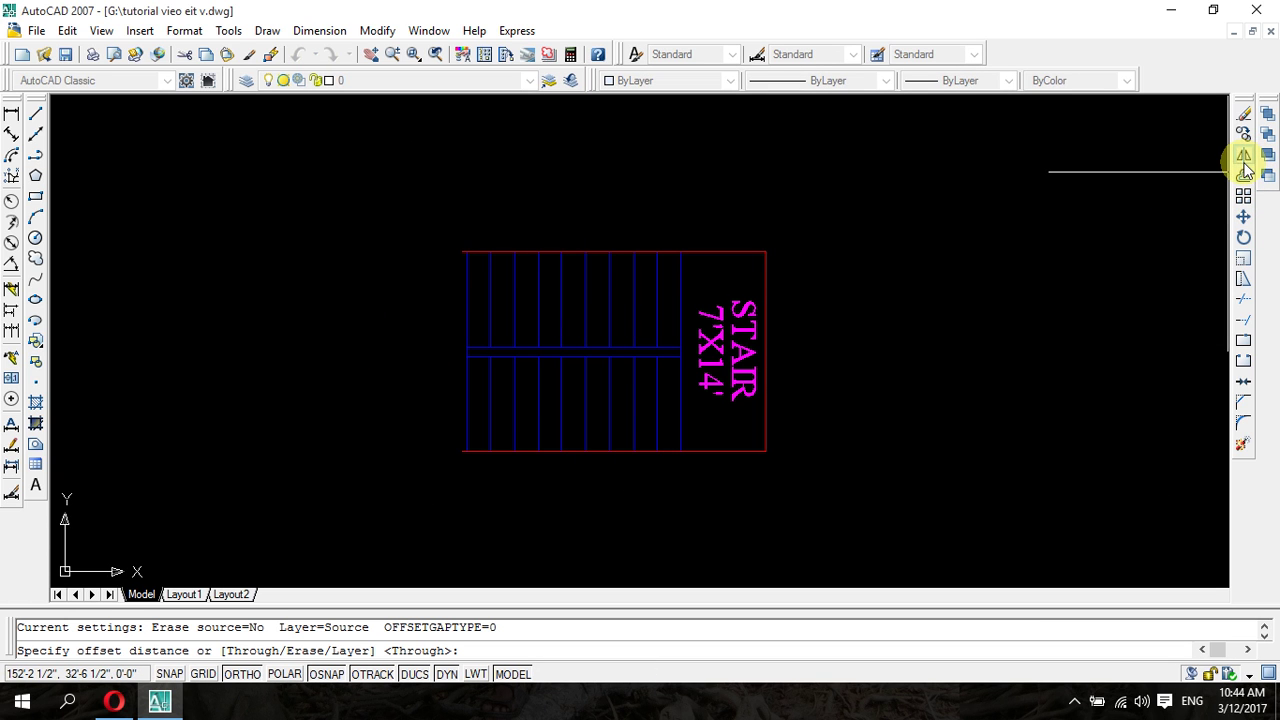
pyautogui.click(1244, 175)
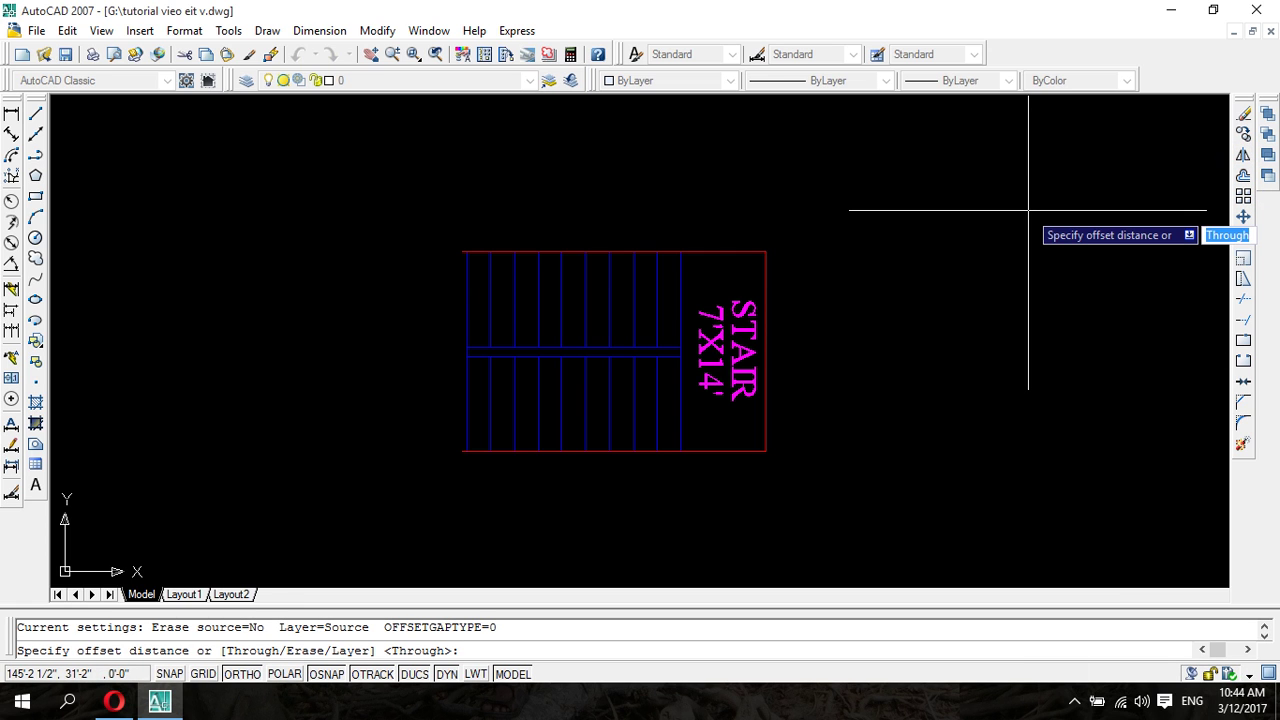
pyautogui.write('3')
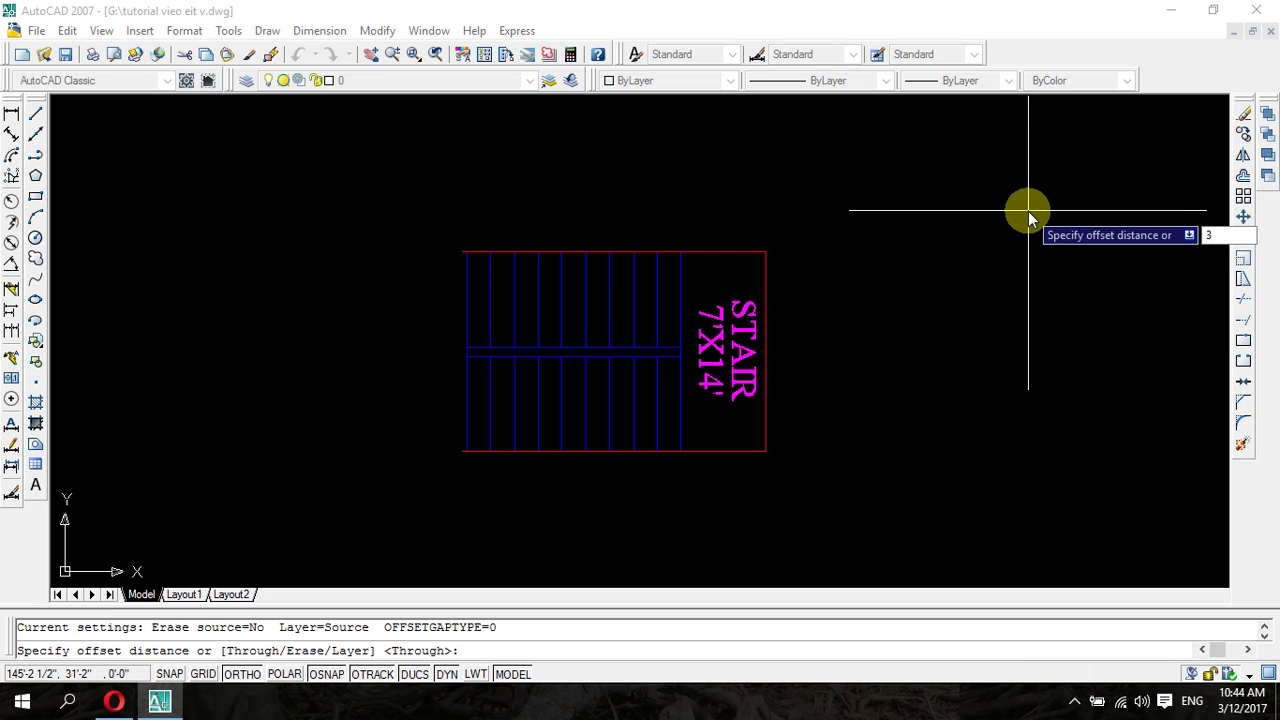
pyautogui.write('\'6"')
pyautogui.press('Return')
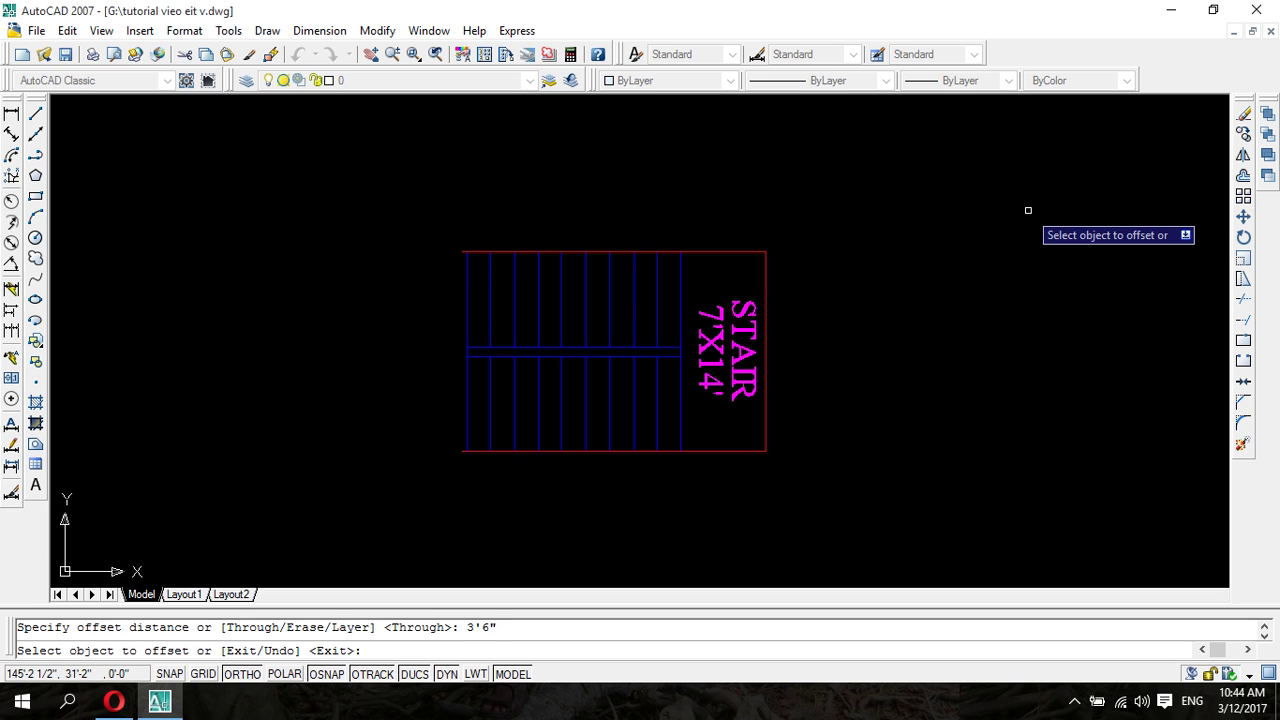
pyautogui.click(465, 314)
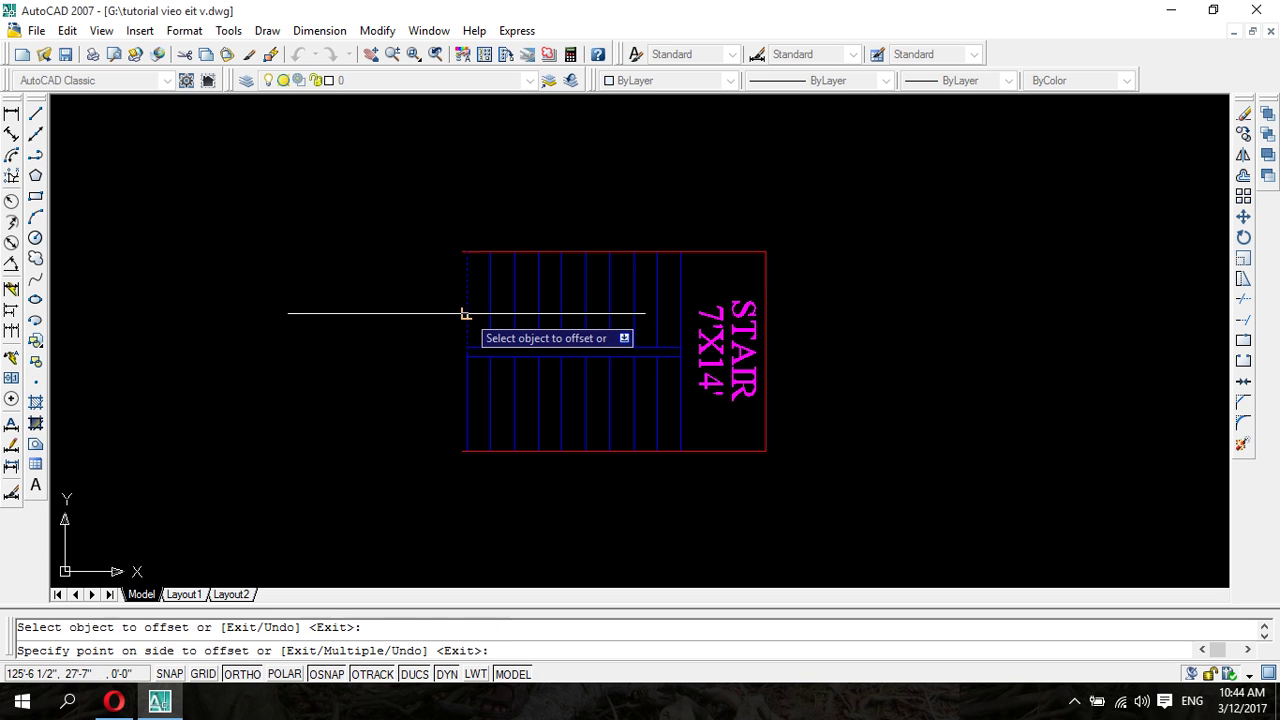
pyautogui.click(450, 318)
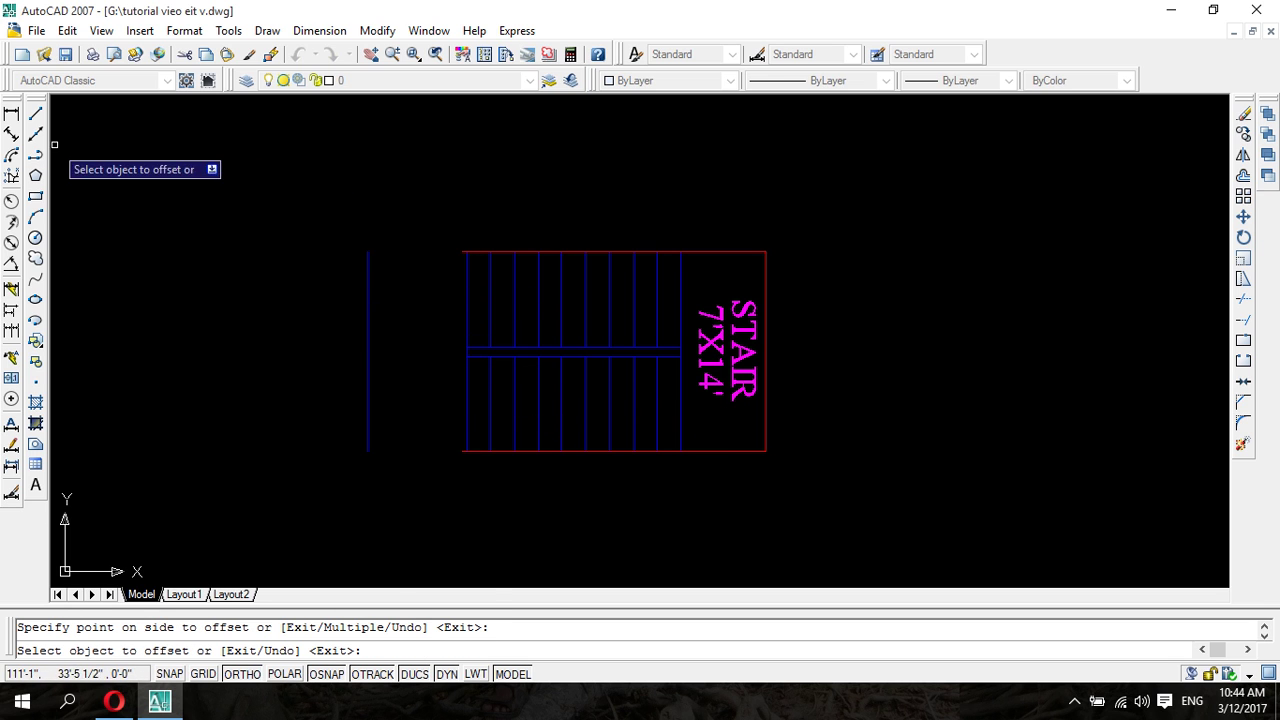
pyautogui.click(543, 252)
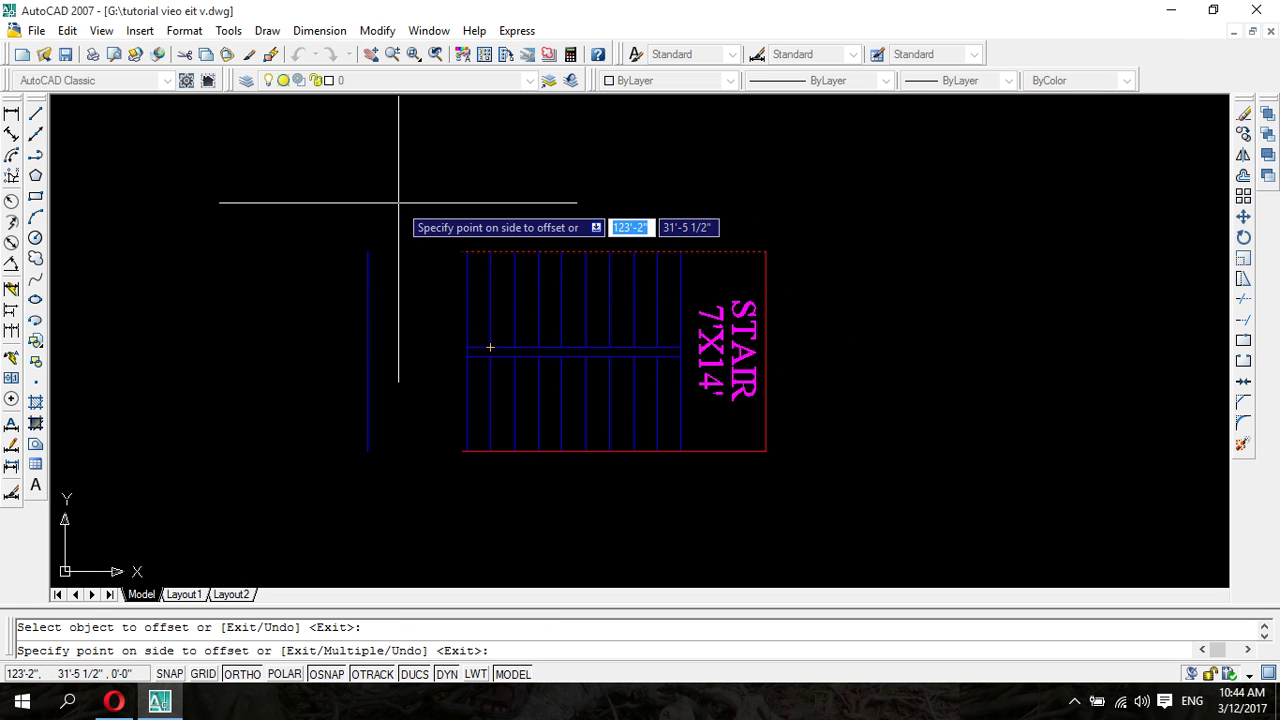
pyautogui.press('Escape')
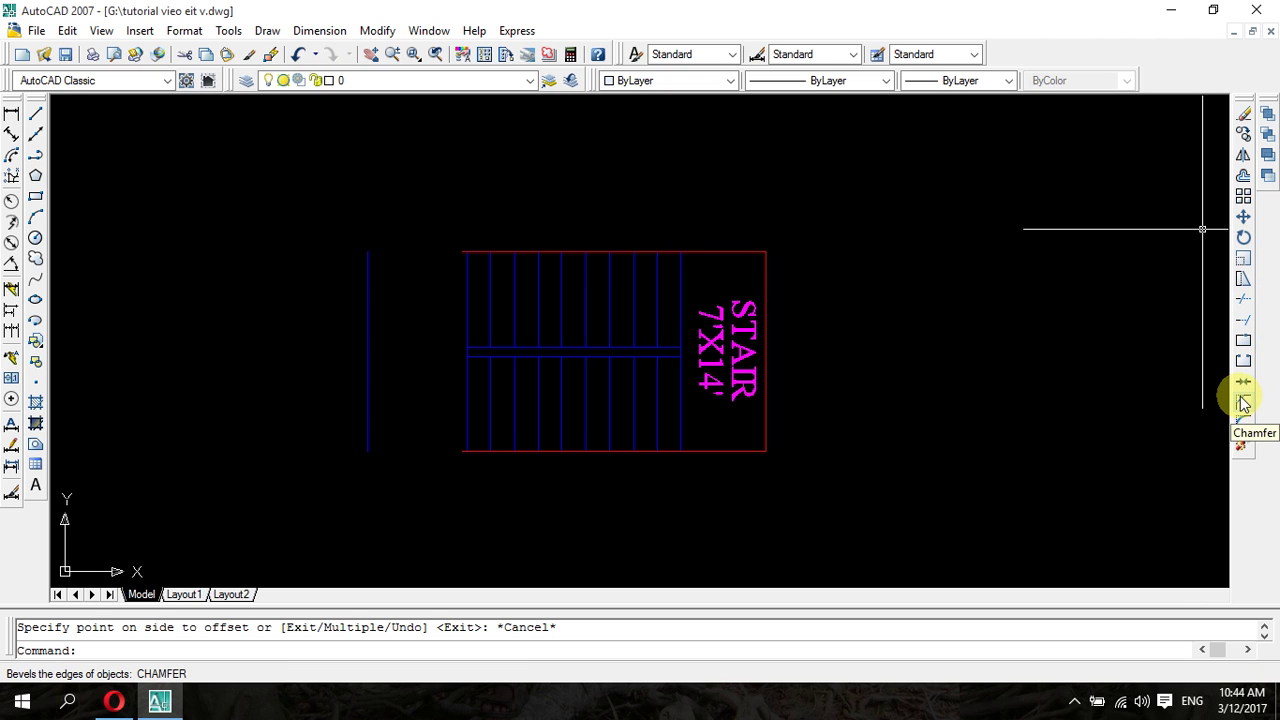
# - Extend the stair's top and bottom edges left to the new vertical boundary line
pyautogui.click(1243, 327)
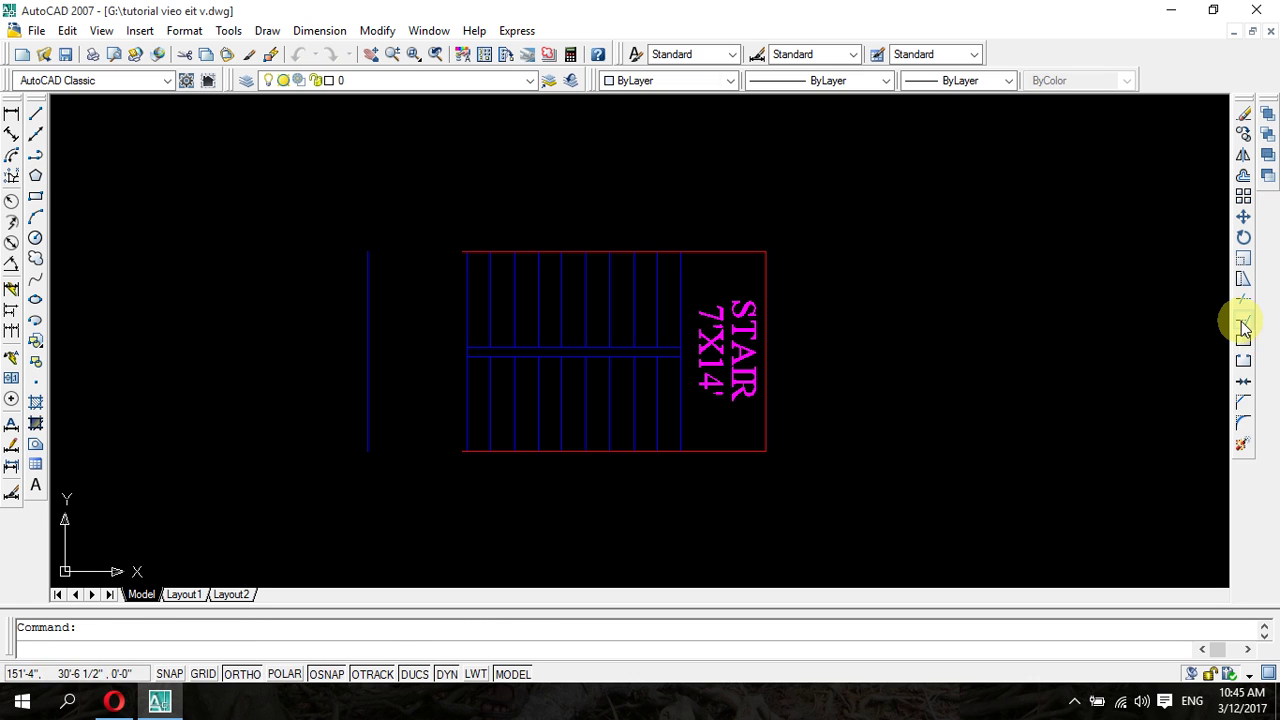
pyautogui.click(365, 297)
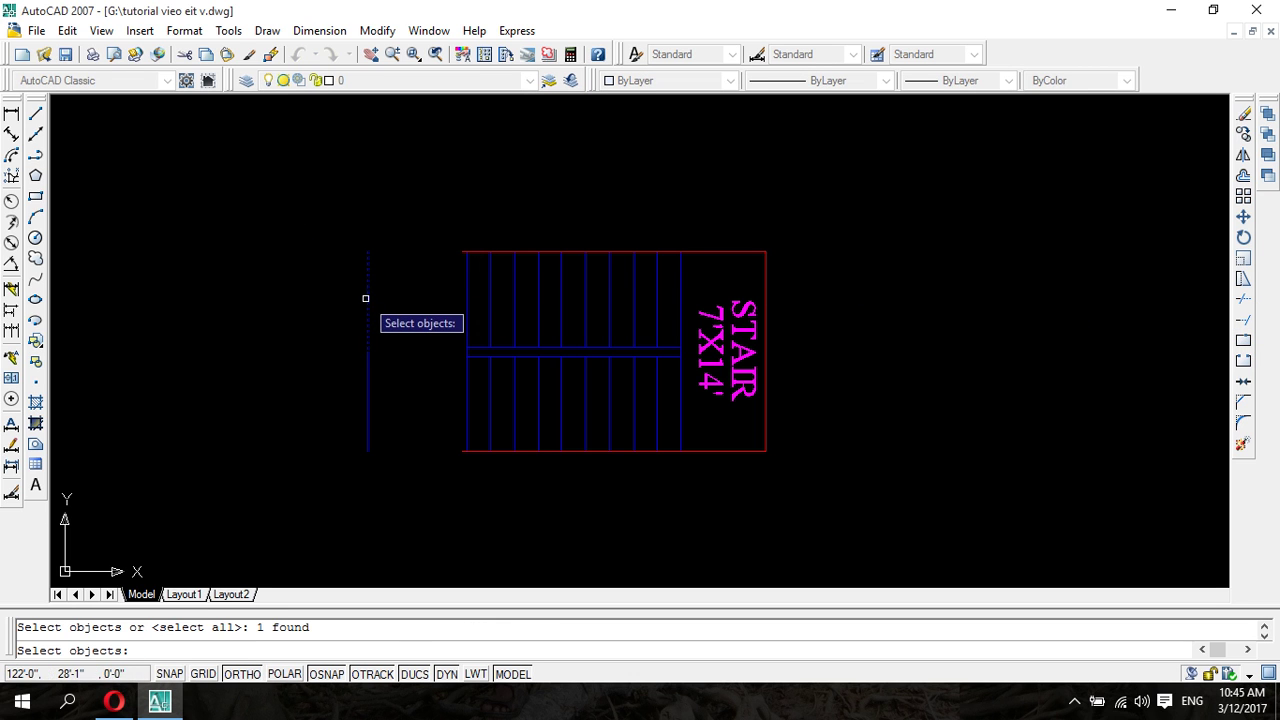
pyautogui.press('Return')
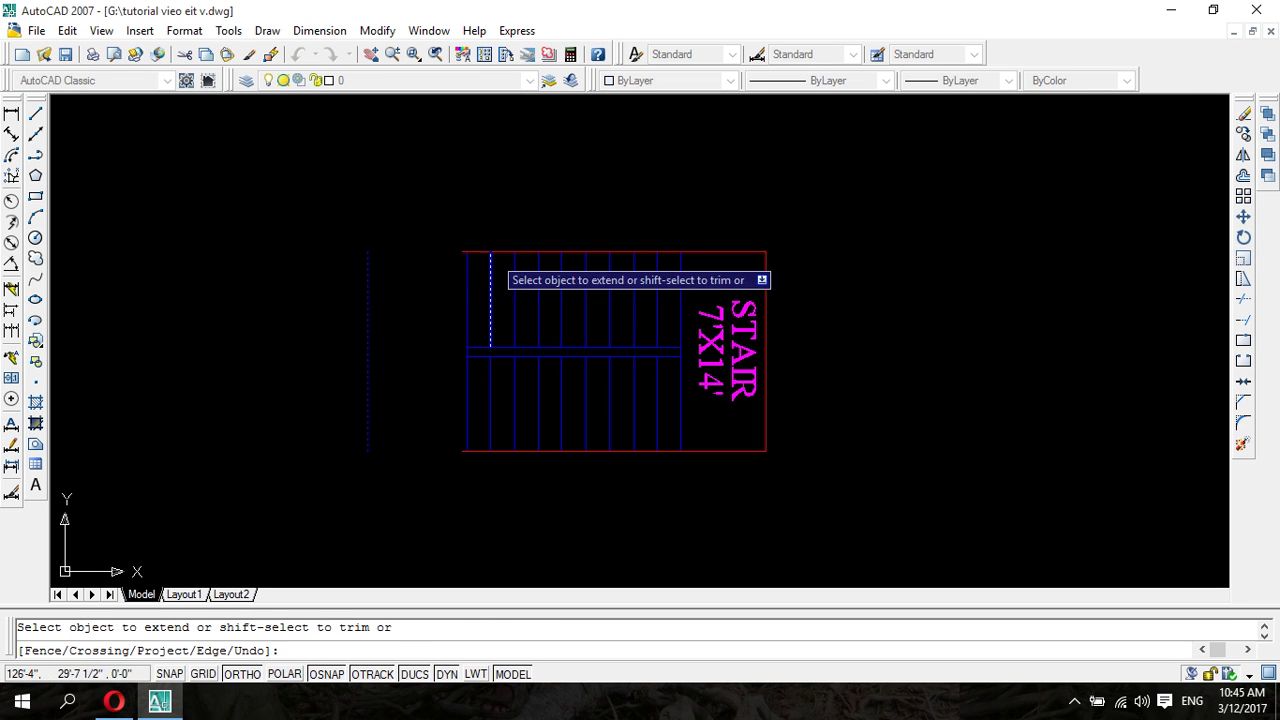
pyautogui.click(466, 251)
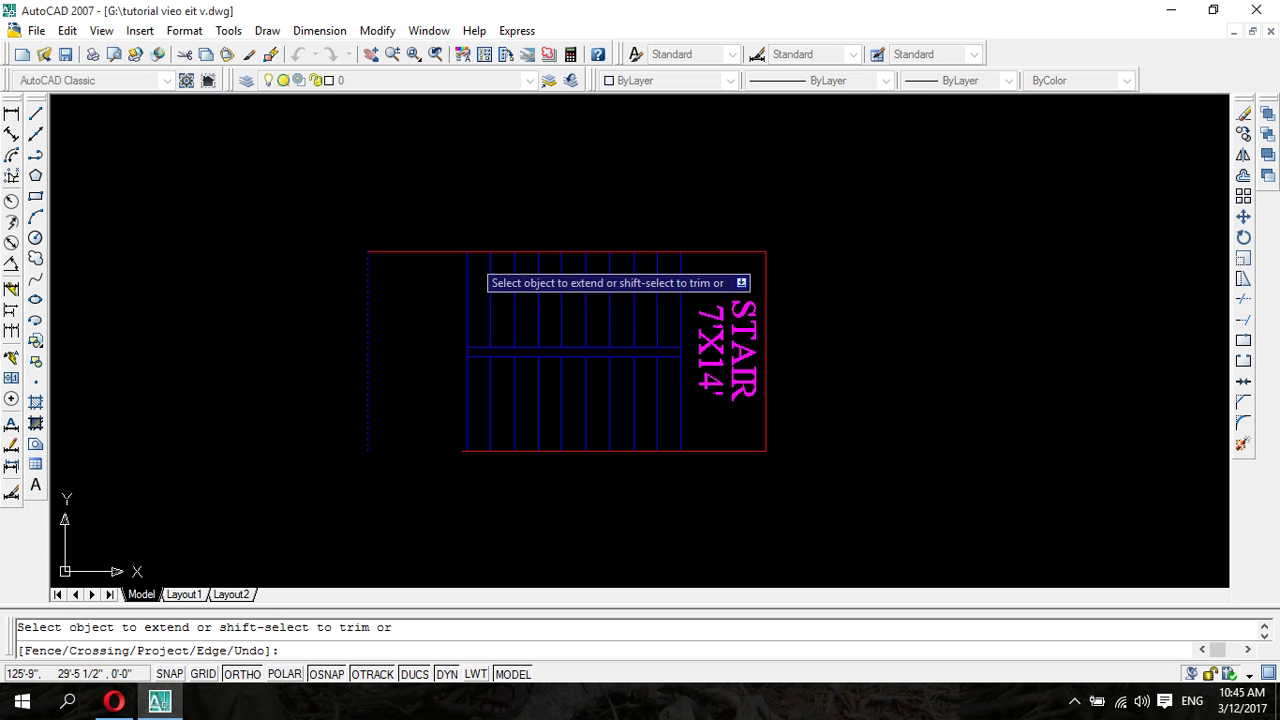
pyautogui.click(485, 452)
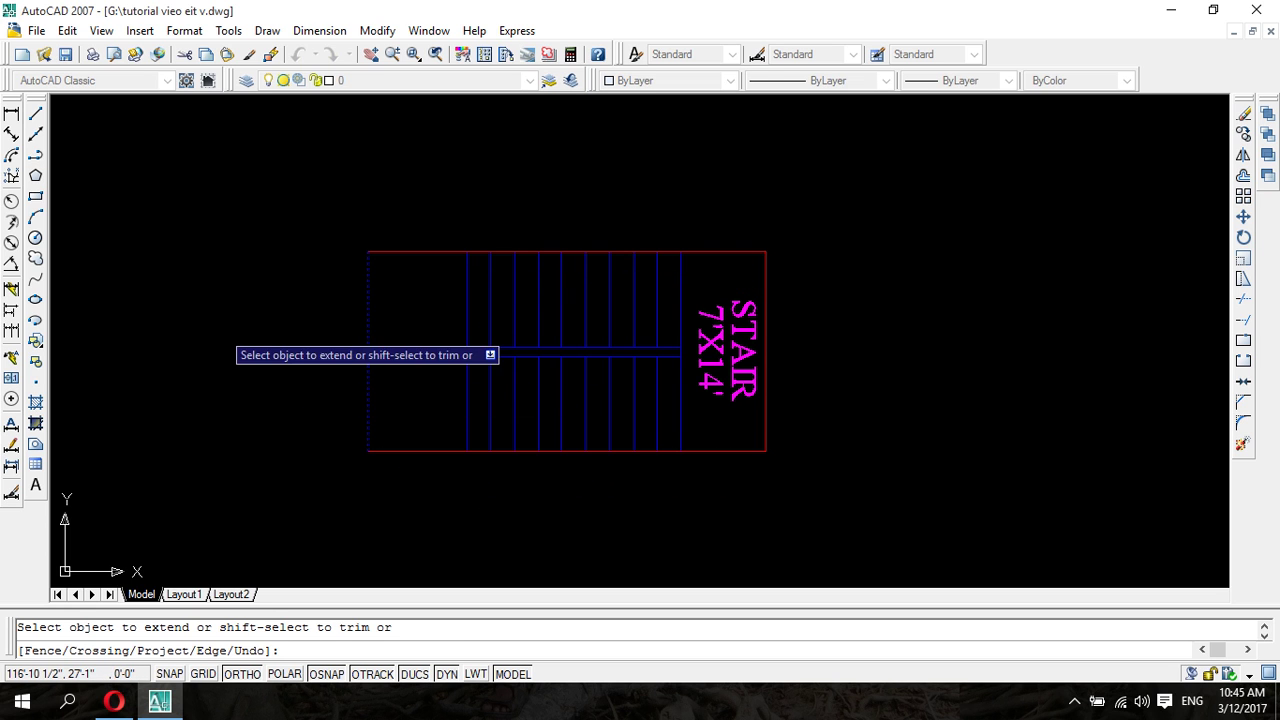
pyautogui.click(221, 324)
pyautogui.press('Escape')
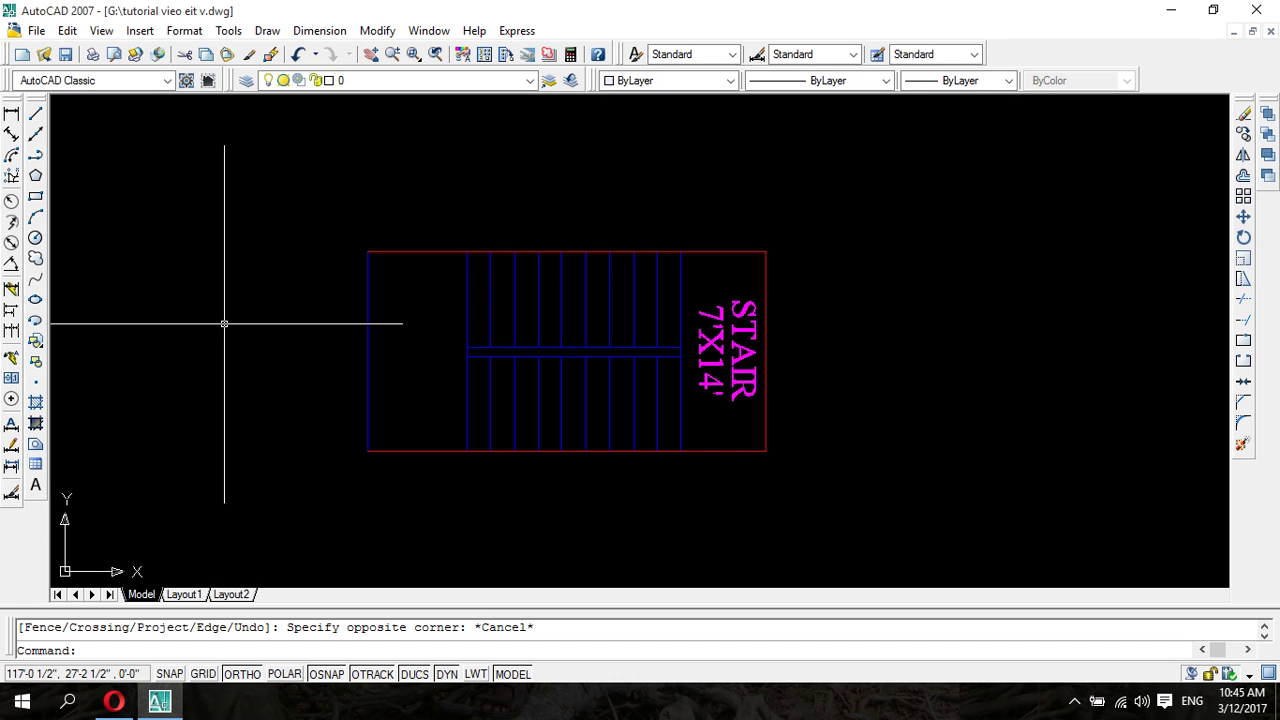
pyautogui.scroll(3, 392, 452)
pyautogui.scroll(-4, 451, 443)
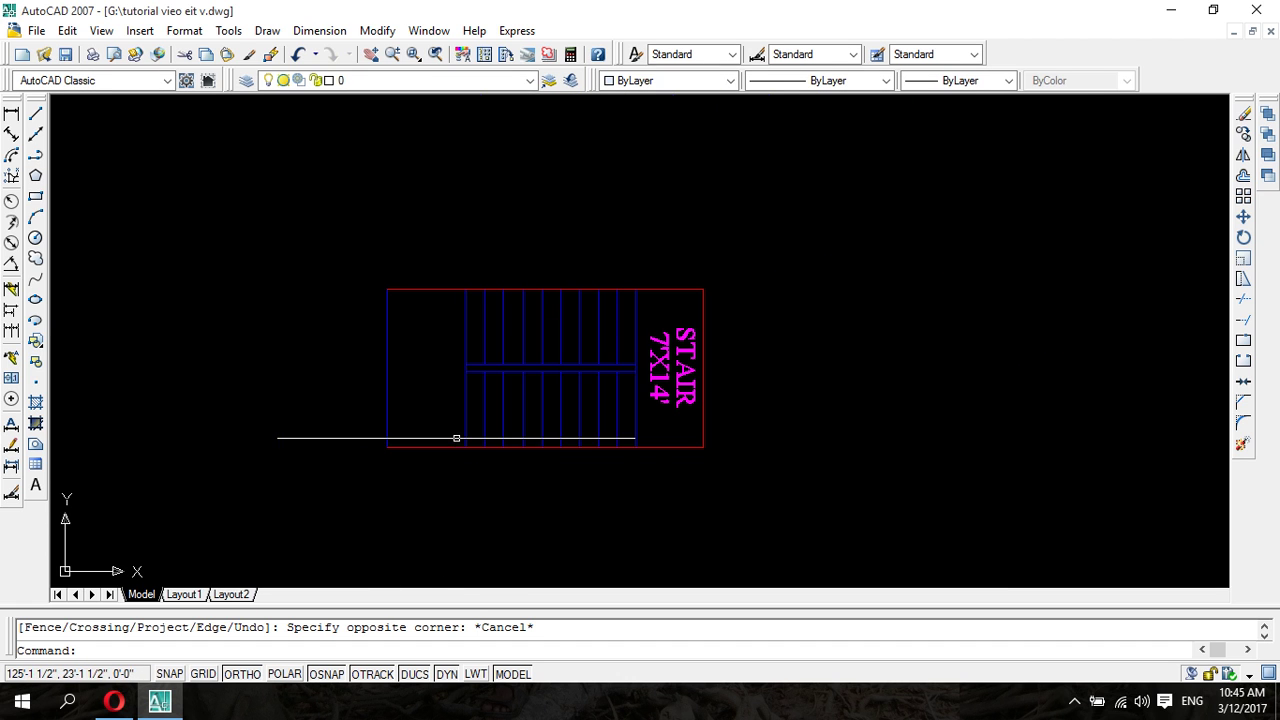
pyautogui.moveTo(480, 229); pyautogui.dragTo(457, 349, button='middle')
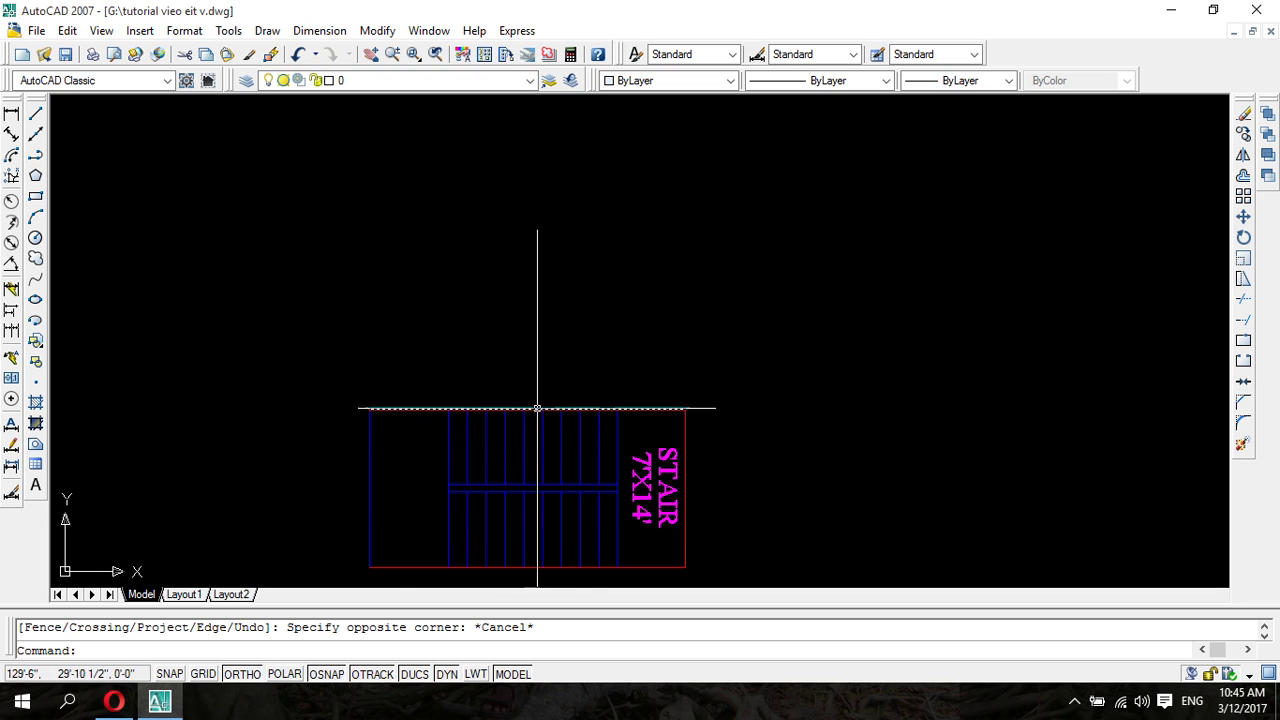
pyautogui.scroll(-4, 401, 410)
pyautogui.scroll(3, 401, 410)
pyautogui.scroll(3, 420, 412)
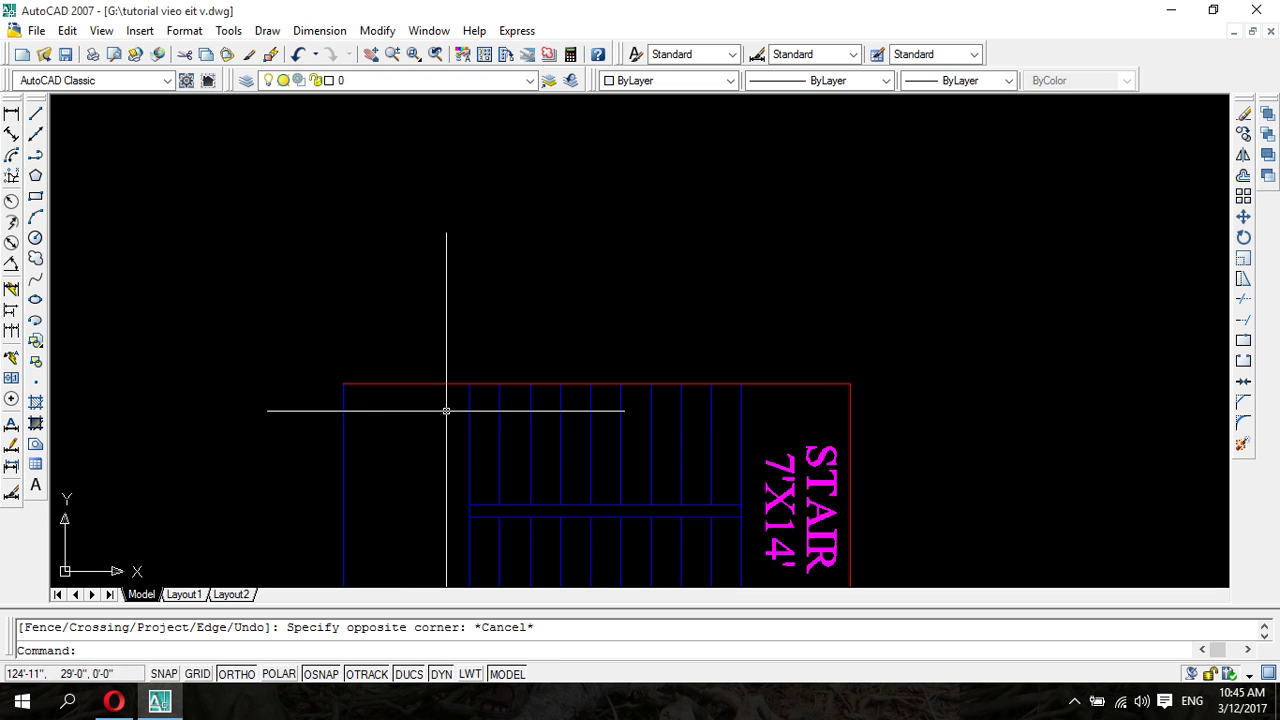
pyautogui.scroll(-2, 520, 385)
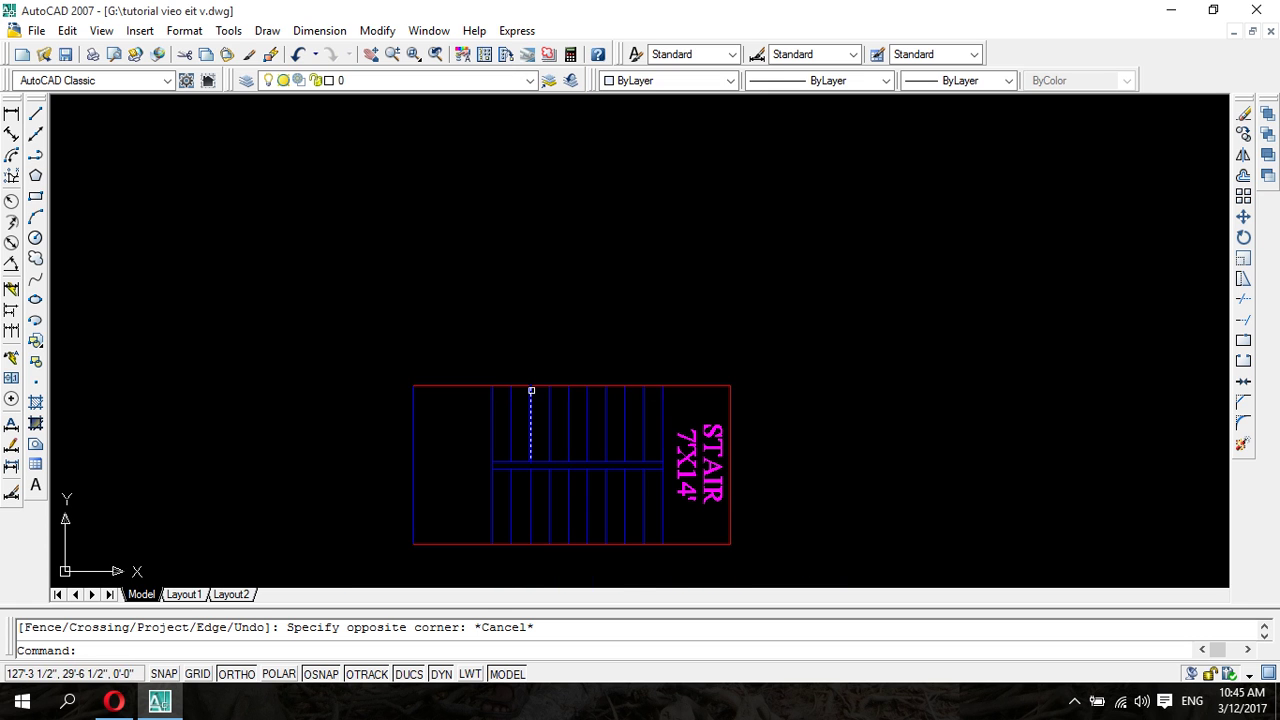
pyautogui.scroll(-1, 564, 270)
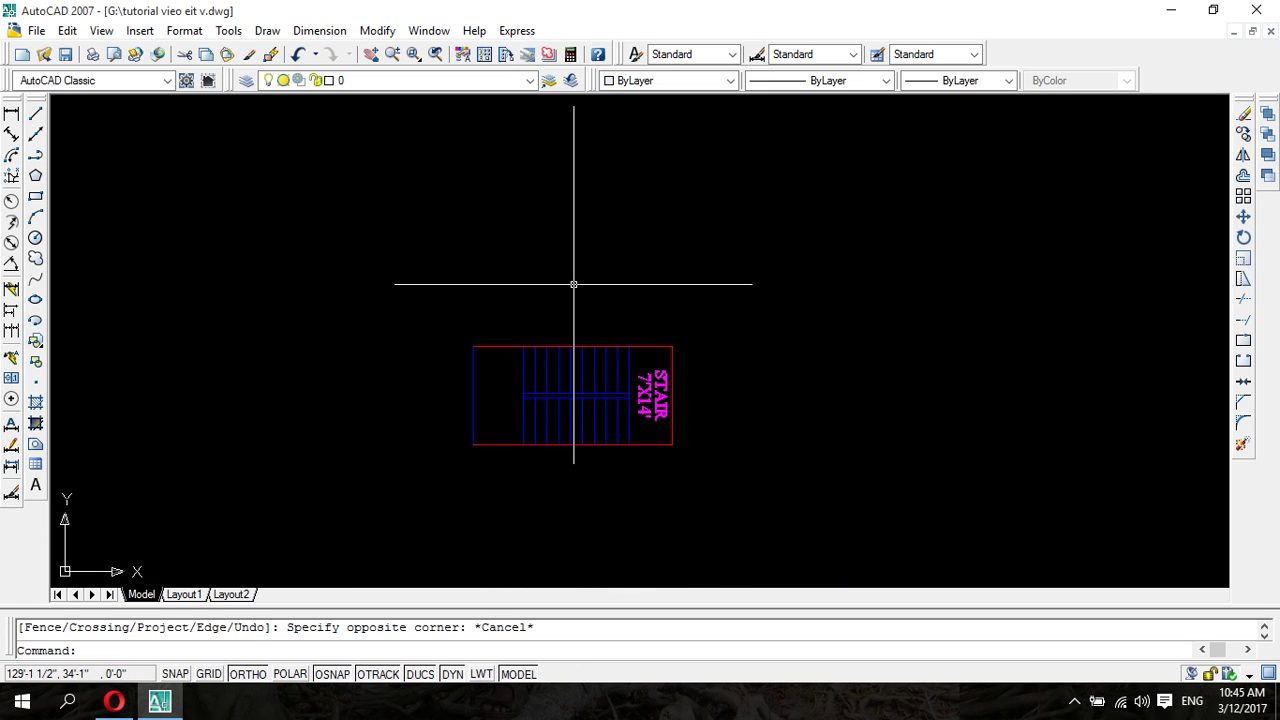
pyautogui.moveTo(574, 283)
pyautogui.mouseDown(button='middle')
pyautogui.moveTo(551, 471)
pyautogui.moveTo(560, 352)
pyautogui.mouseUp(button='middle')
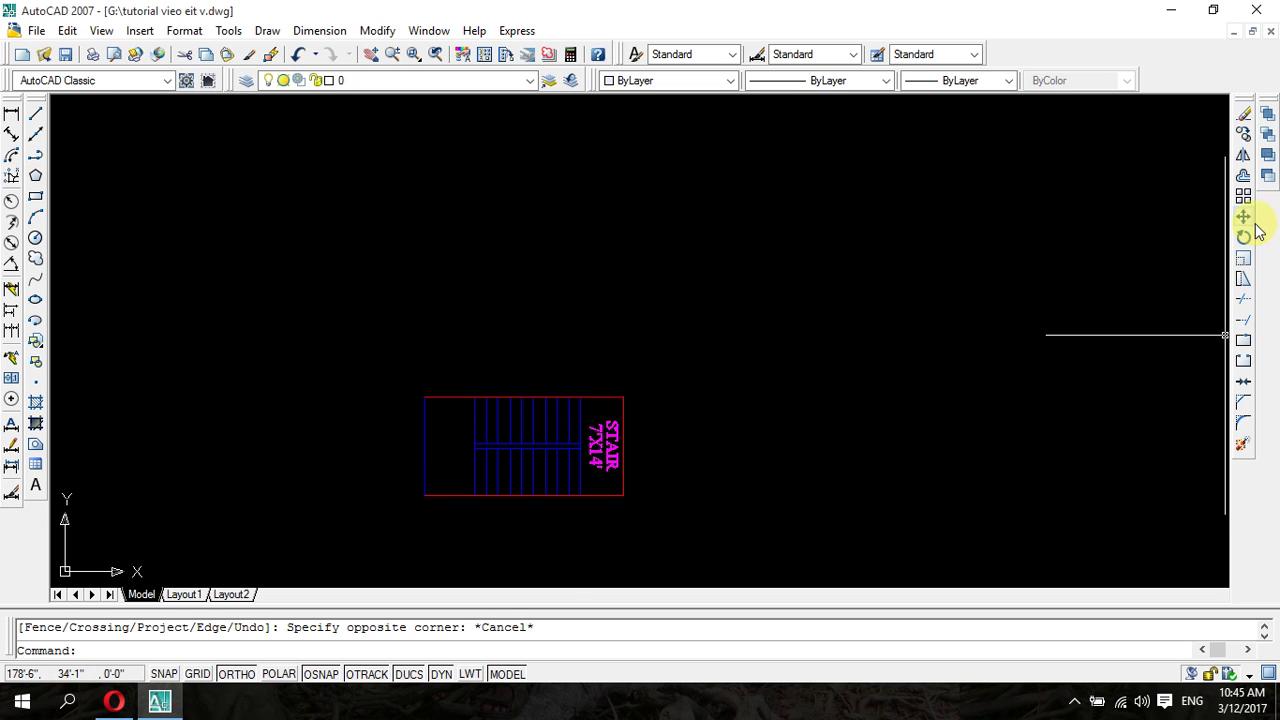
# - Offset the stair's top edge 3' upward as a parallel red line
pyautogui.click(1243, 177)
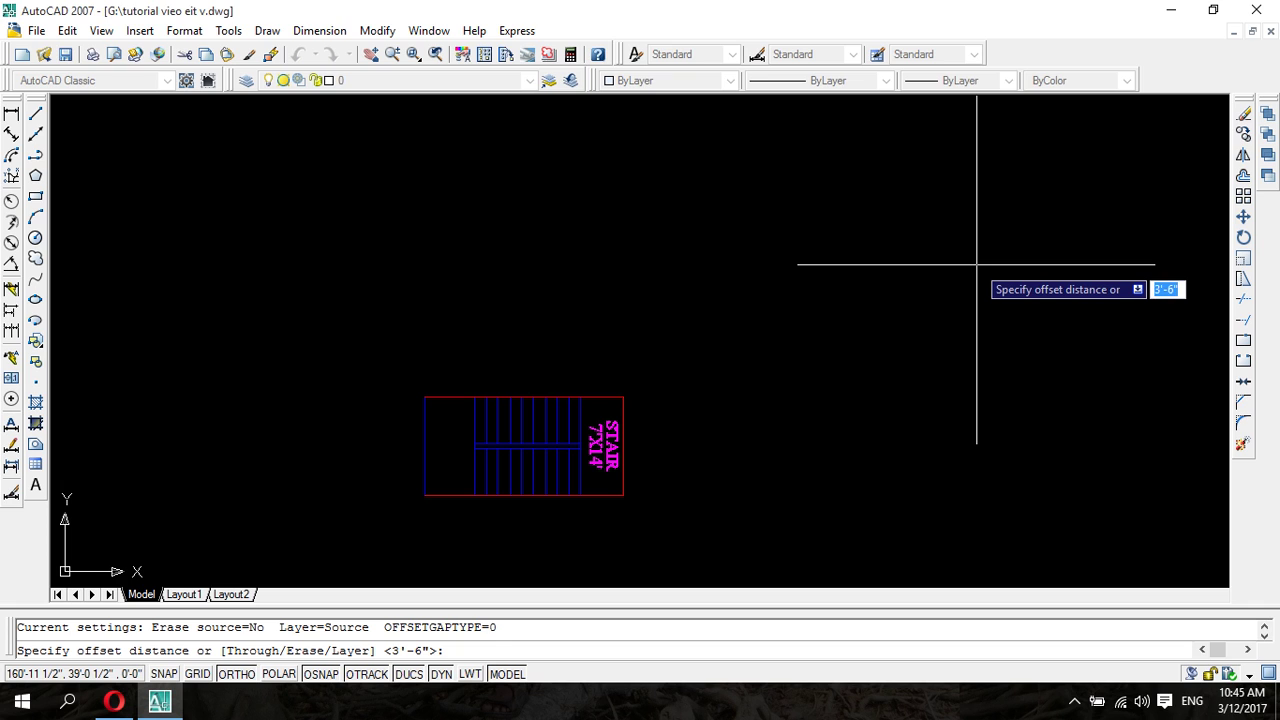
pyautogui.write('3"')
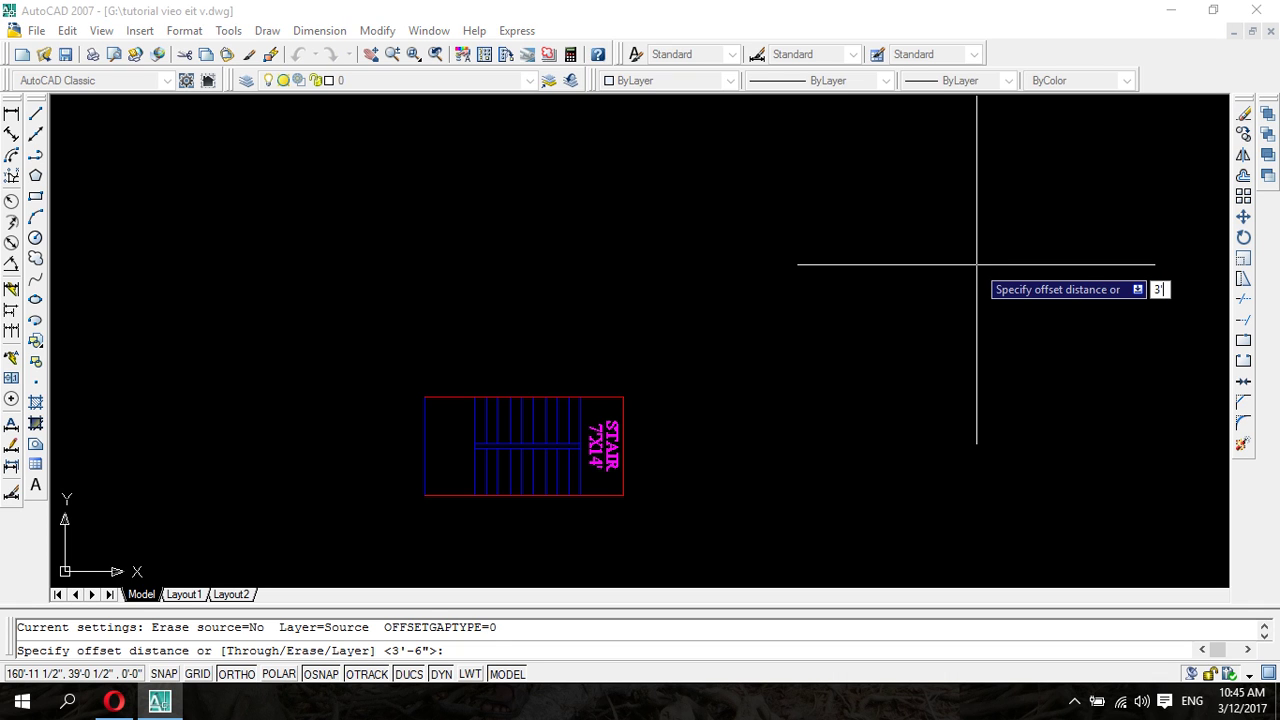
pyautogui.press('Return')
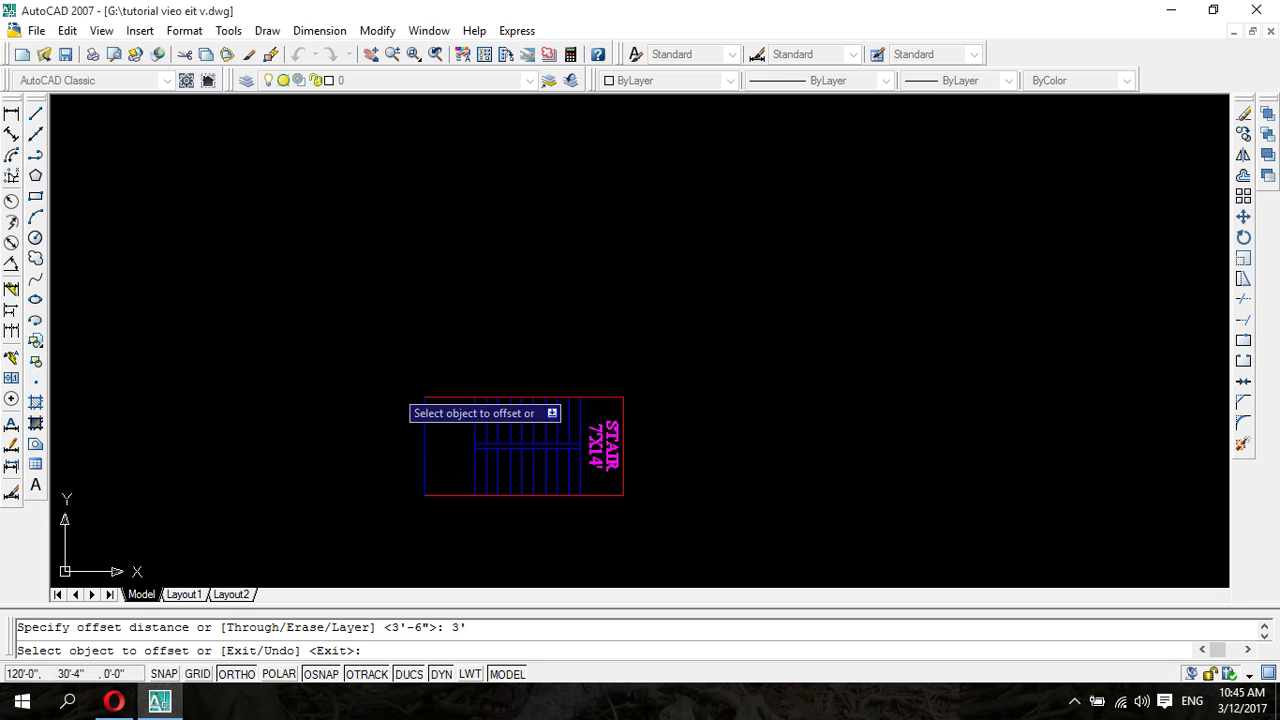
pyautogui.click(452, 397)
pyautogui.click(451, 372)
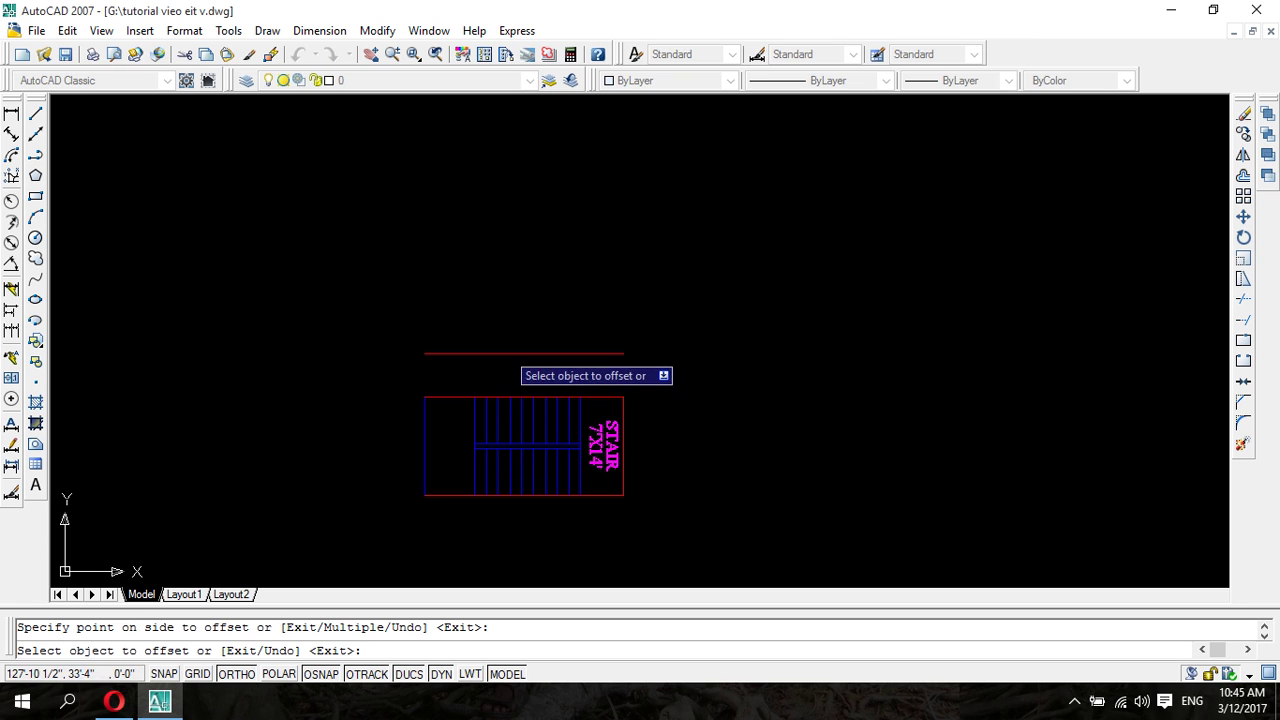
pyautogui.scroll(2, 517, 355)
pyautogui.scroll(3, 518, 342)
pyautogui.scroll(-2, 518, 340)
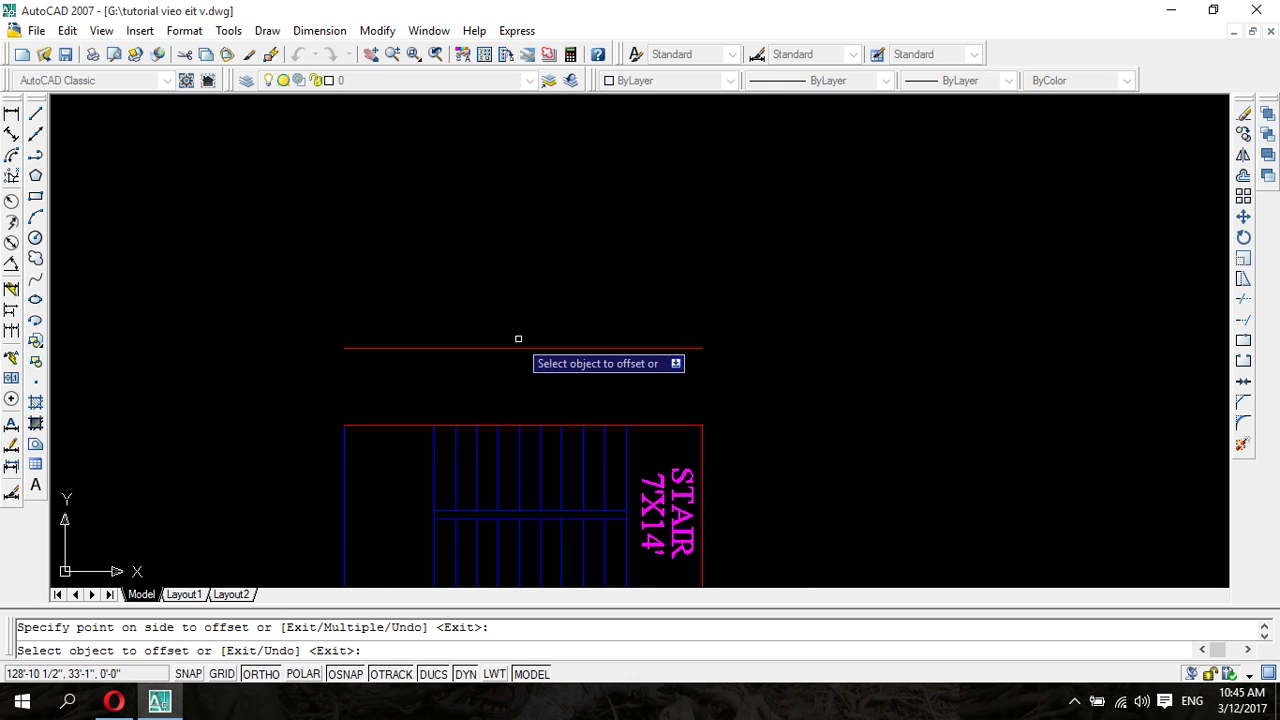
pyautogui.scroll(-2, 540, 501)
pyautogui.scroll(-2, 540, 501)
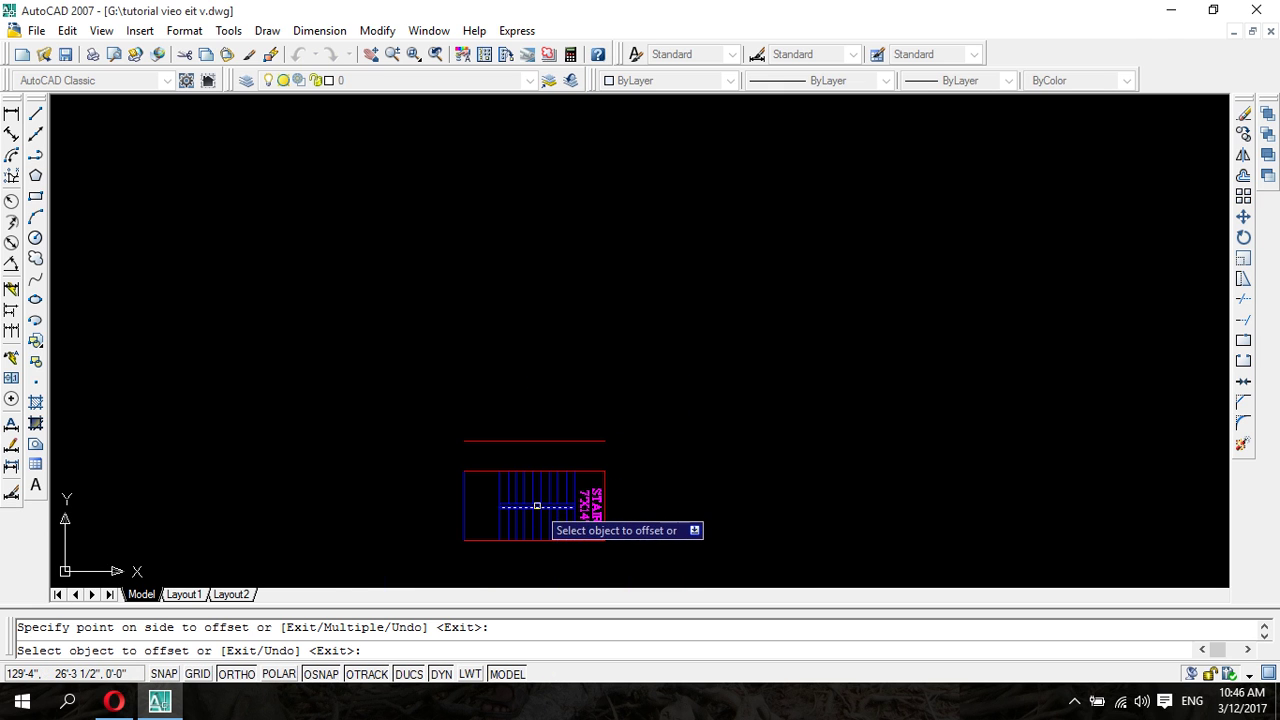
pyautogui.moveTo(540, 501); pyautogui.dragTo(514, 371, button='middle')
pyautogui.scroll(4, 495, 419)
pyautogui.scroll(2, 483, 348)
pyautogui.scroll(2, 481, 348)
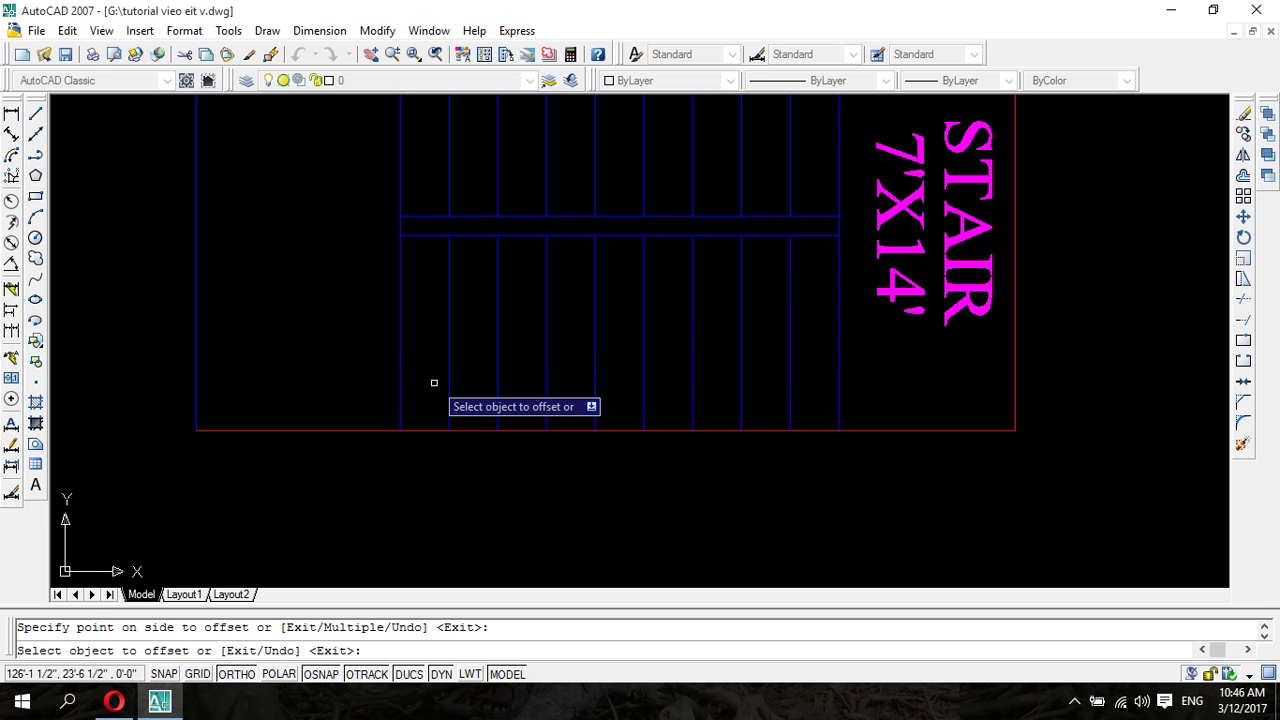
pyautogui.scroll(-3, 421, 363)
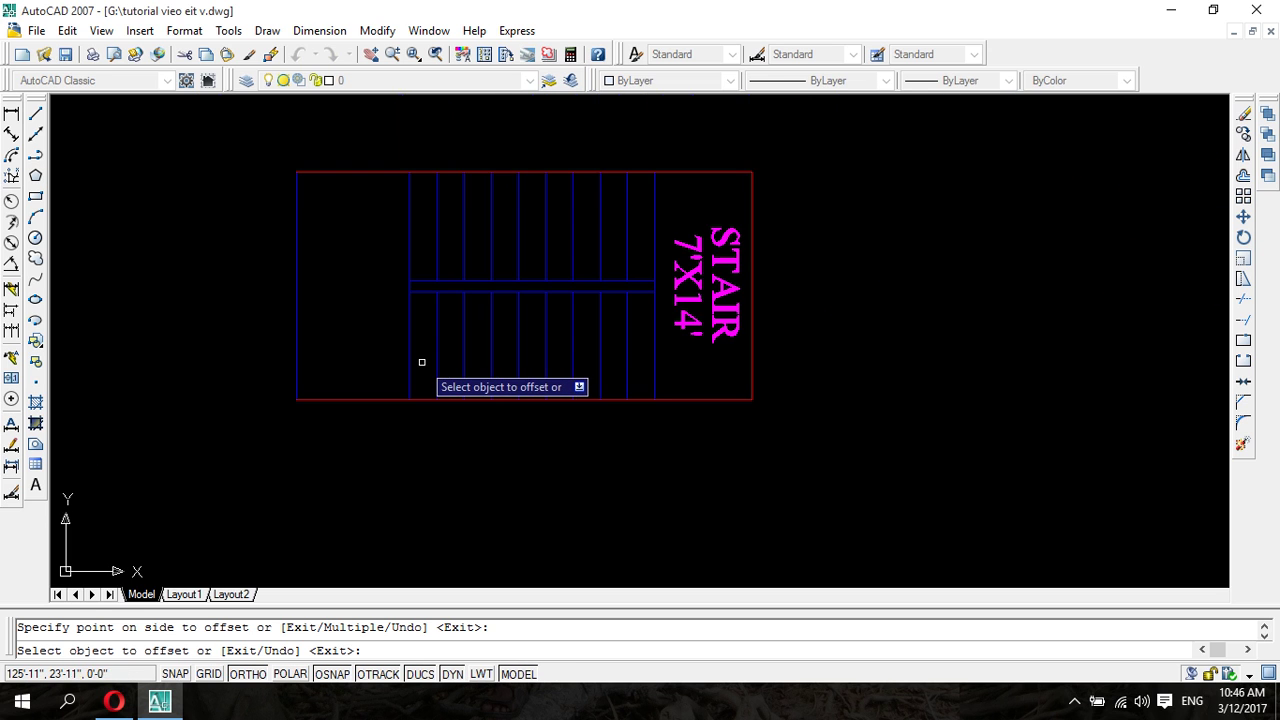
pyautogui.scroll(-2, 421, 360)
pyautogui.moveTo(386, 259)
pyautogui.mouseDown(button='middle')
pyautogui.moveTo(395, 210)
pyautogui.moveTo(389, 353)
pyautogui.mouseUp(button='middle')
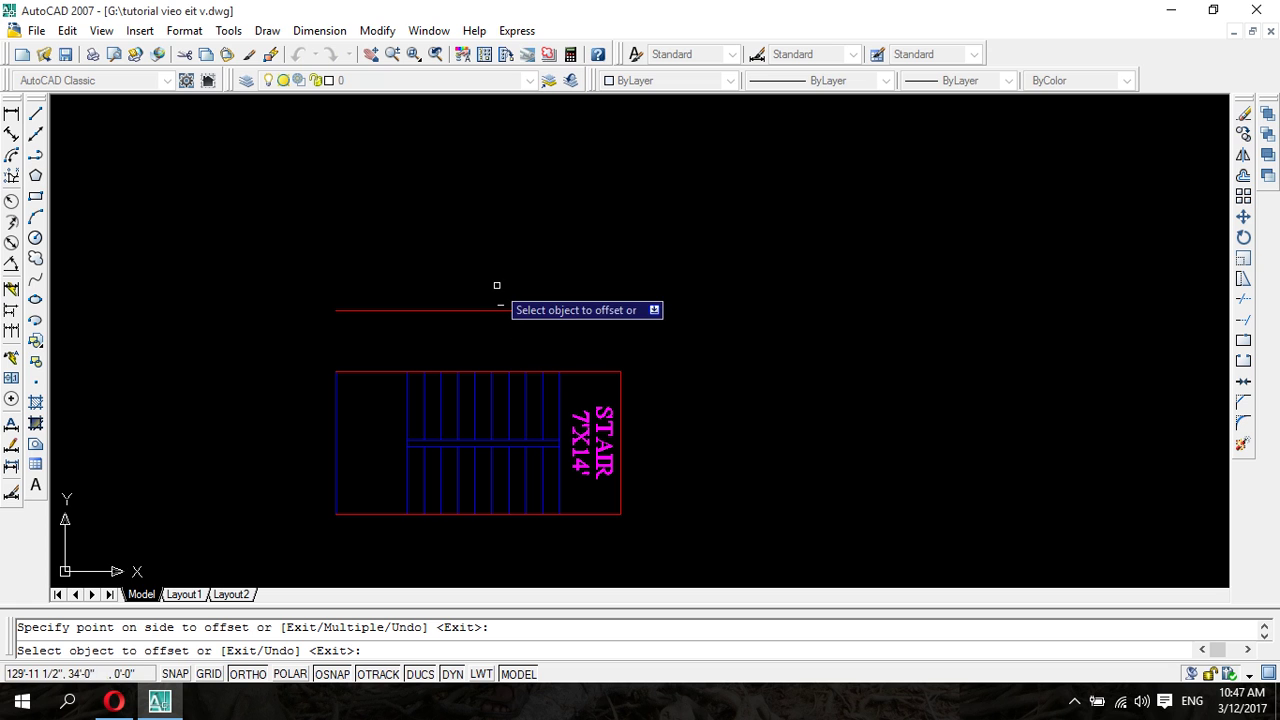
pyautogui.scroll(4, 506, 311)
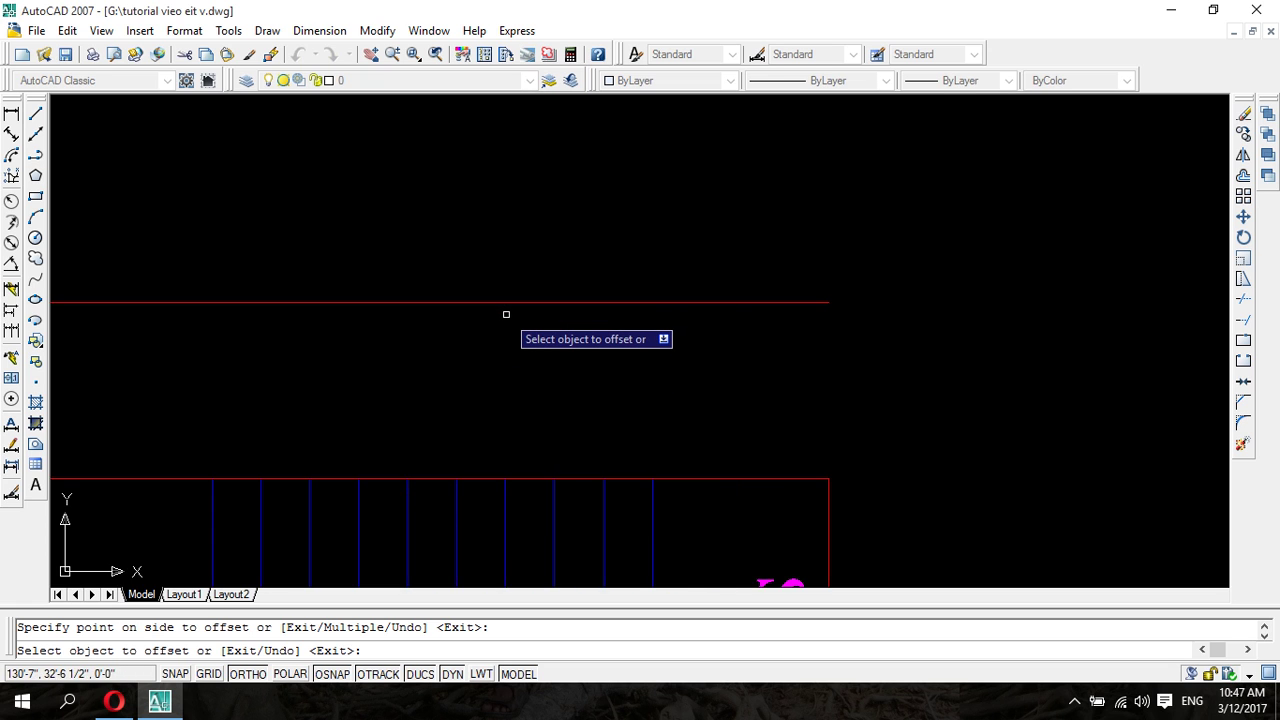
pyautogui.scroll(-6, 505, 315)
pyautogui.scroll(2, 508, 308)
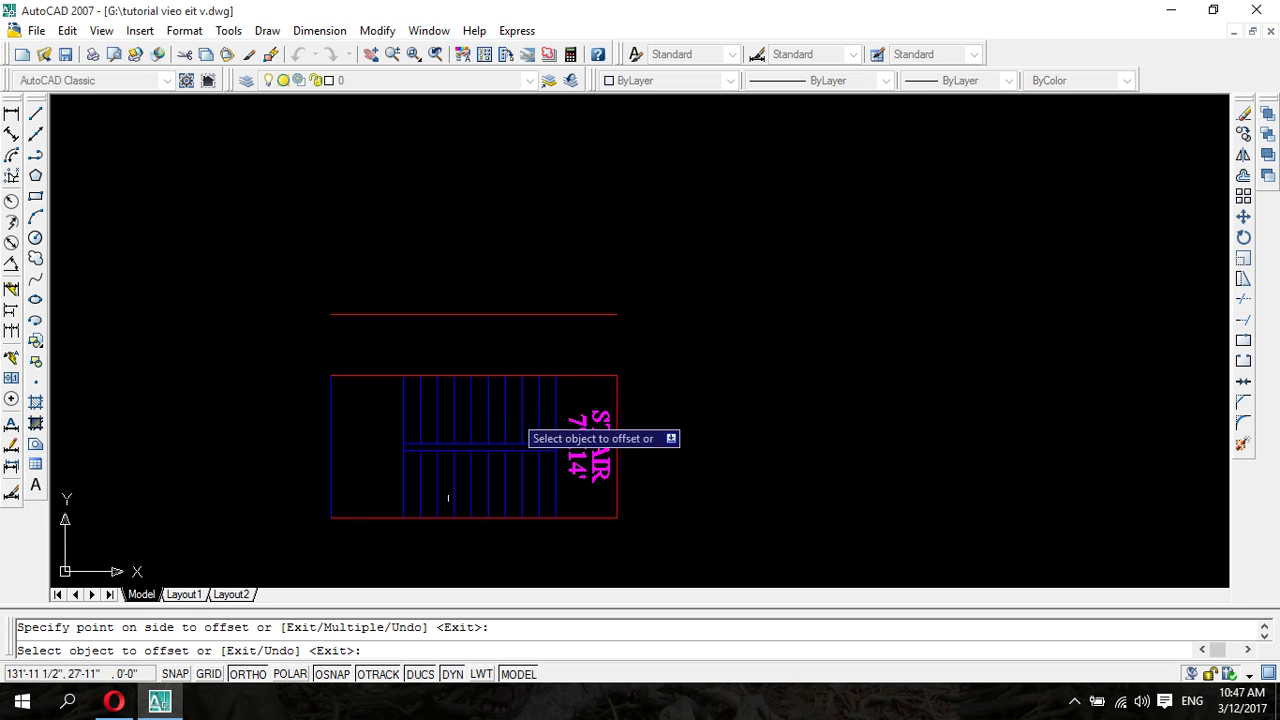
pyautogui.scroll(-2, 629, 352)
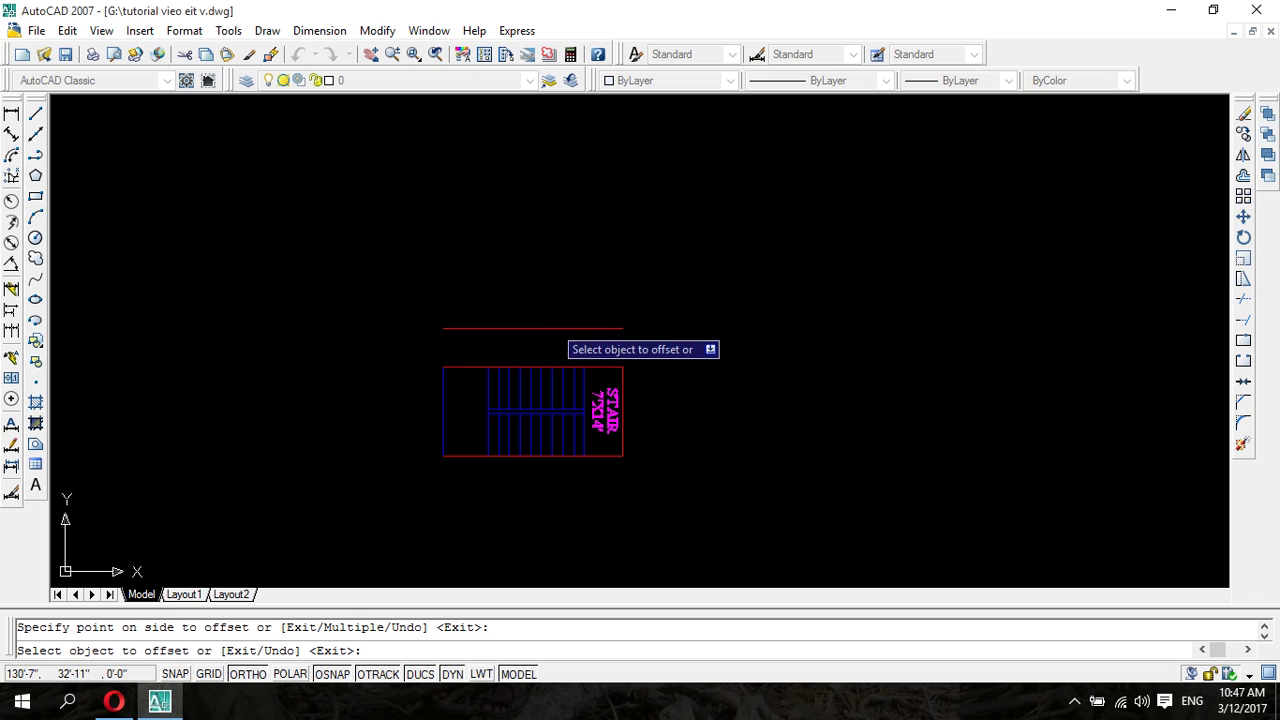
pyautogui.scroll(1, 582, 307)
pyautogui.scroll(1, 582, 307)
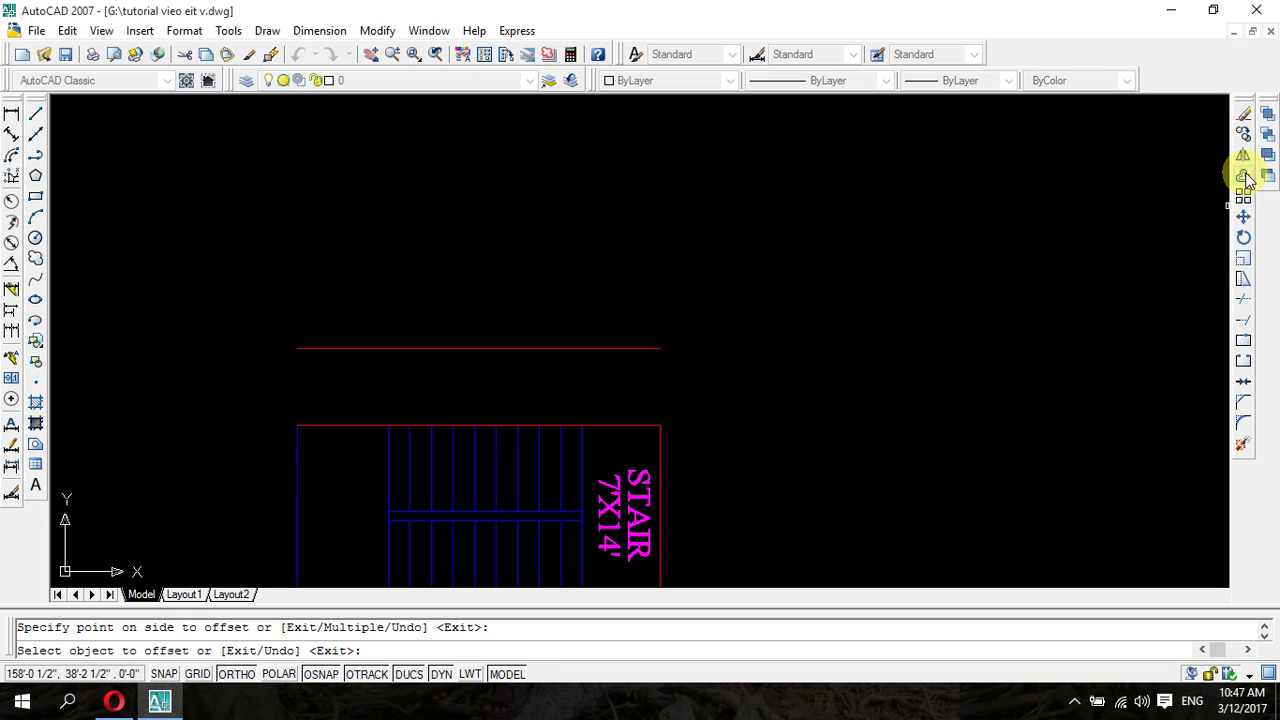
# - Set a 6" offset and stack the first nine red lines above the stair
pyautogui.click(1243, 177)
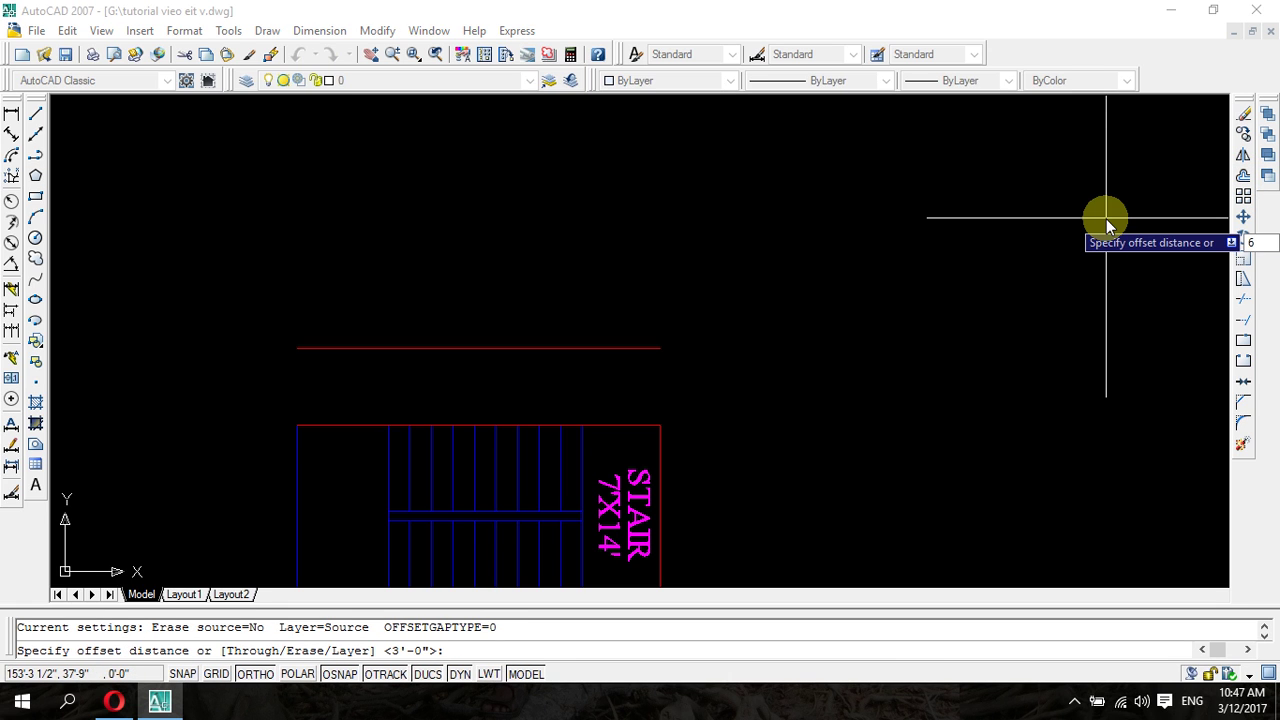
pyautogui.write('6')
pyautogui.press('Return')
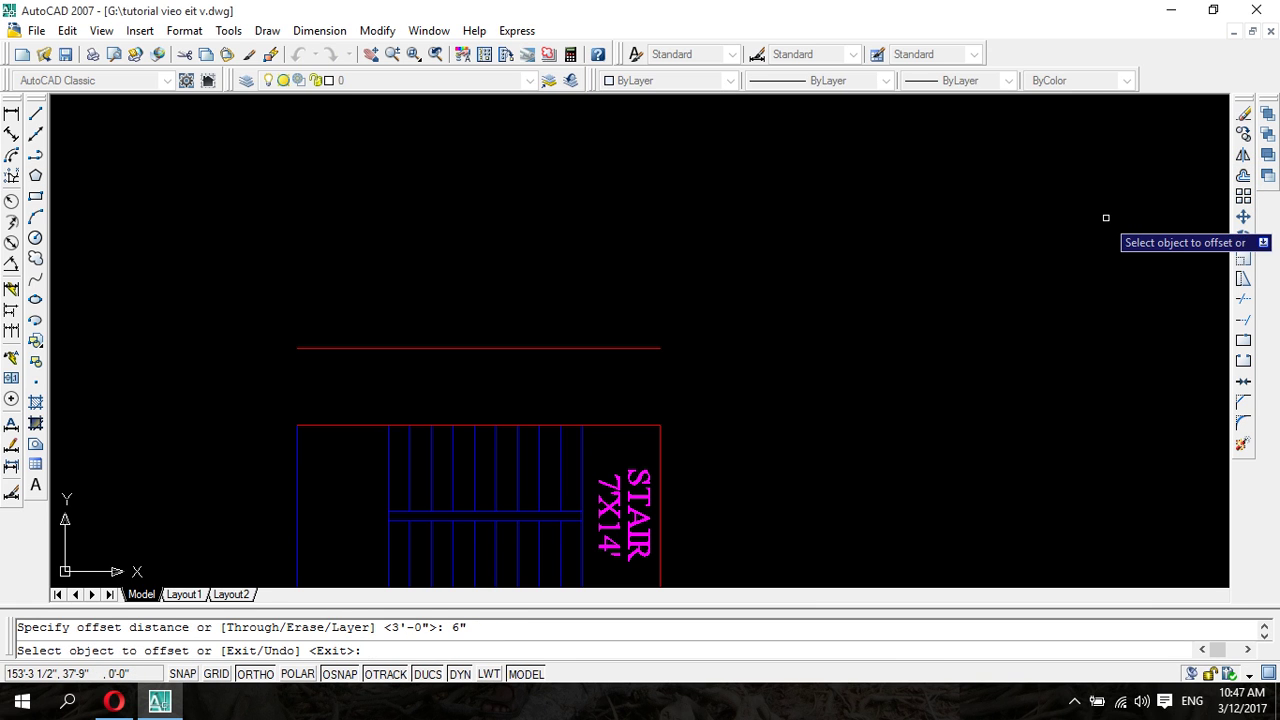
pyautogui.click(480, 348)
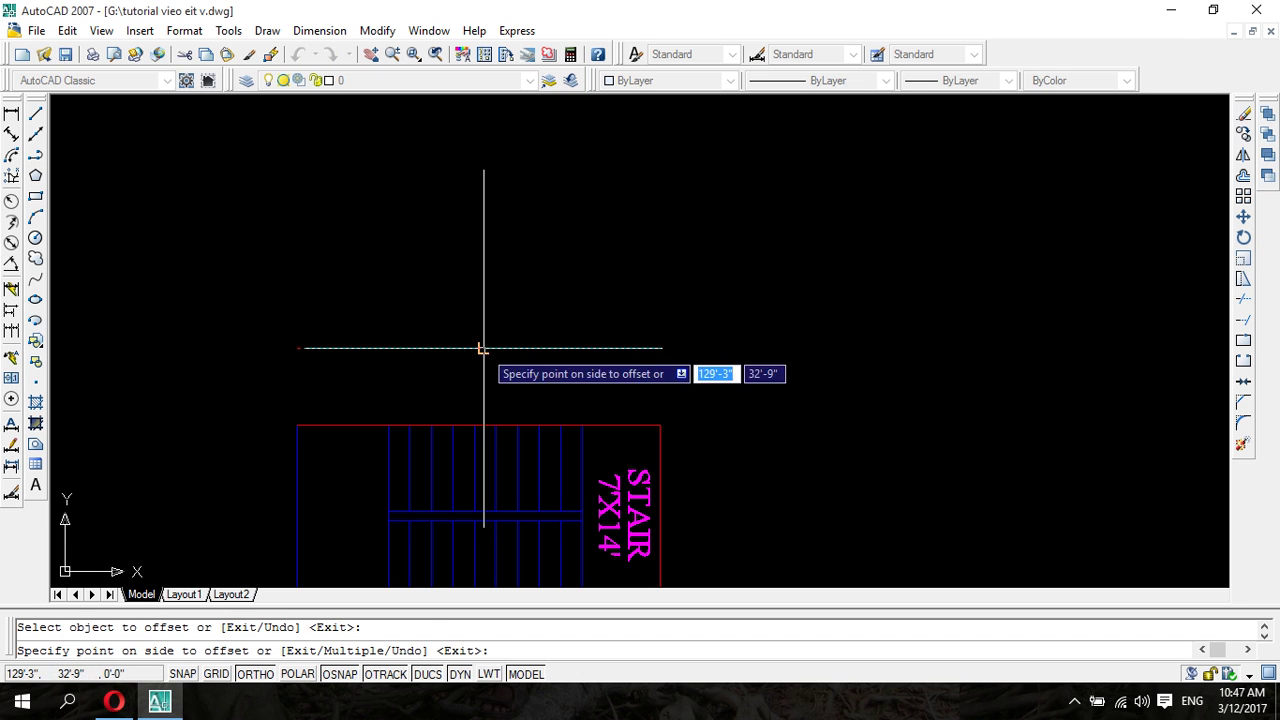
pyautogui.click(490, 320)
pyautogui.click(486, 336)
pyautogui.click(489, 324)
pyautogui.click(489, 322)
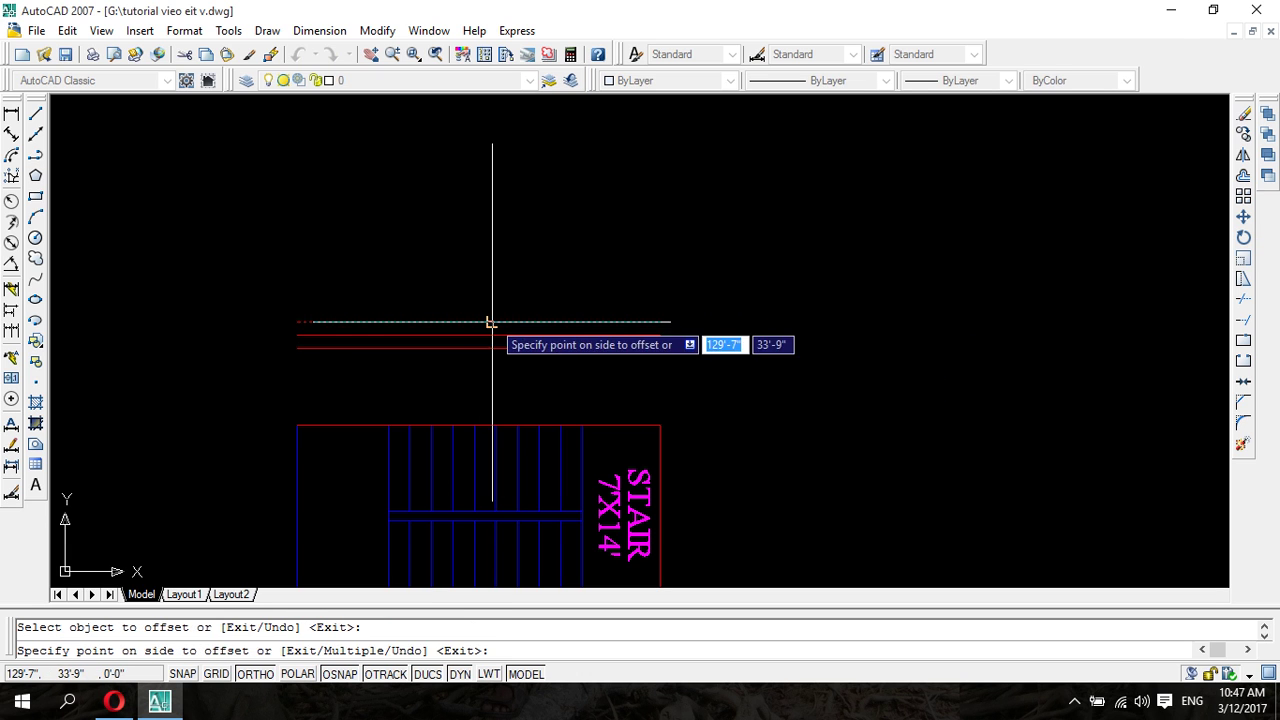
pyautogui.click(489, 300)
pyautogui.click(489, 307)
pyautogui.click(487, 301)
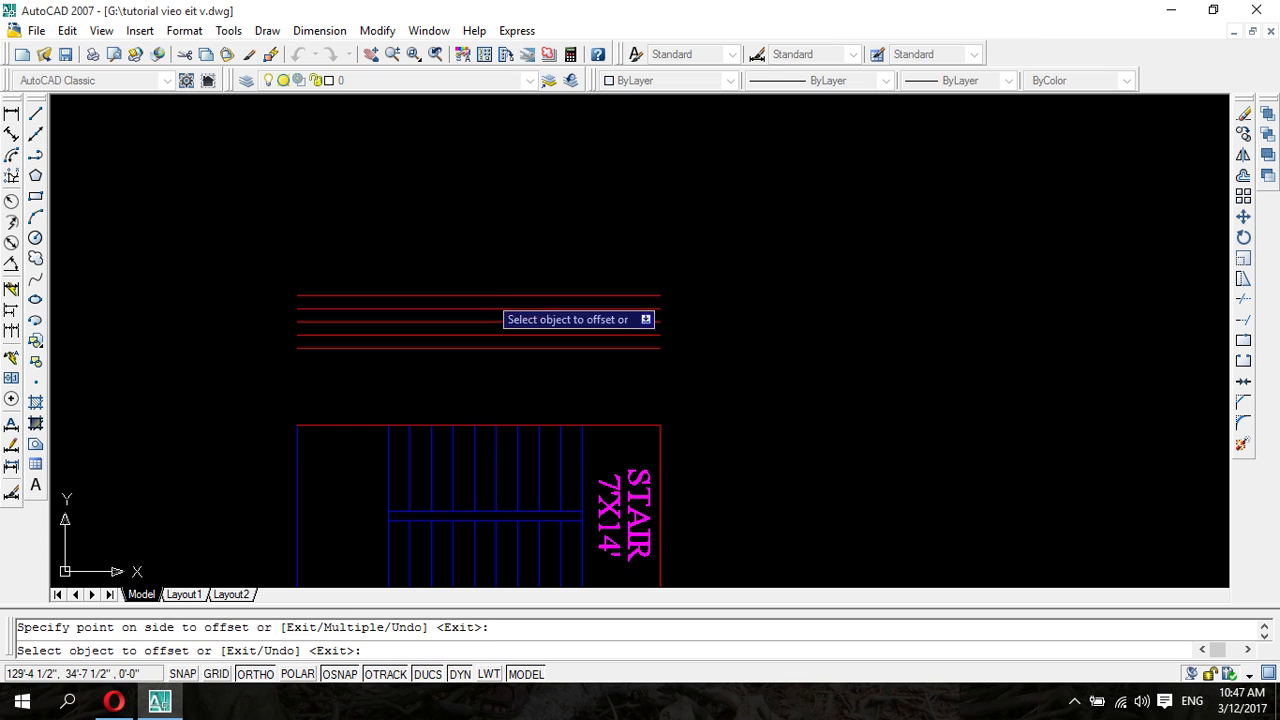
pyautogui.click(489, 297)
pyautogui.click(489, 285)
pyautogui.click(489, 284)
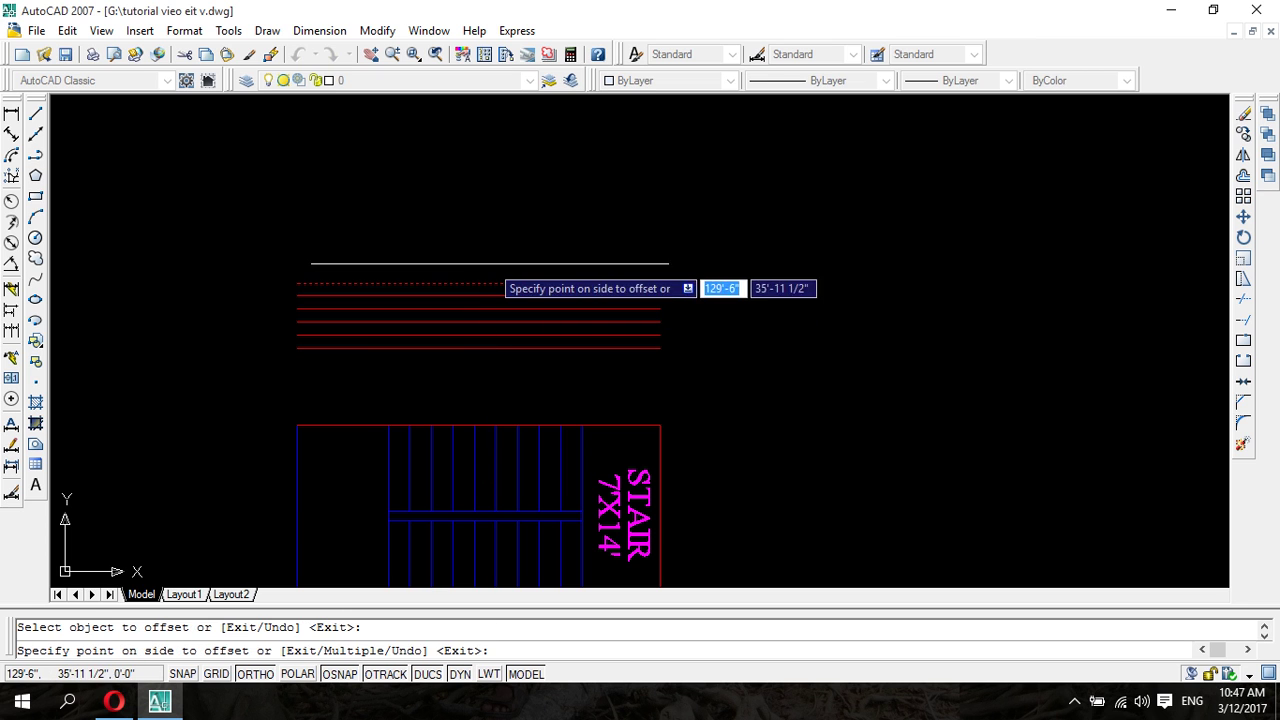
pyautogui.click(488, 275)
pyautogui.click(490, 270)
pyautogui.click(491, 249)
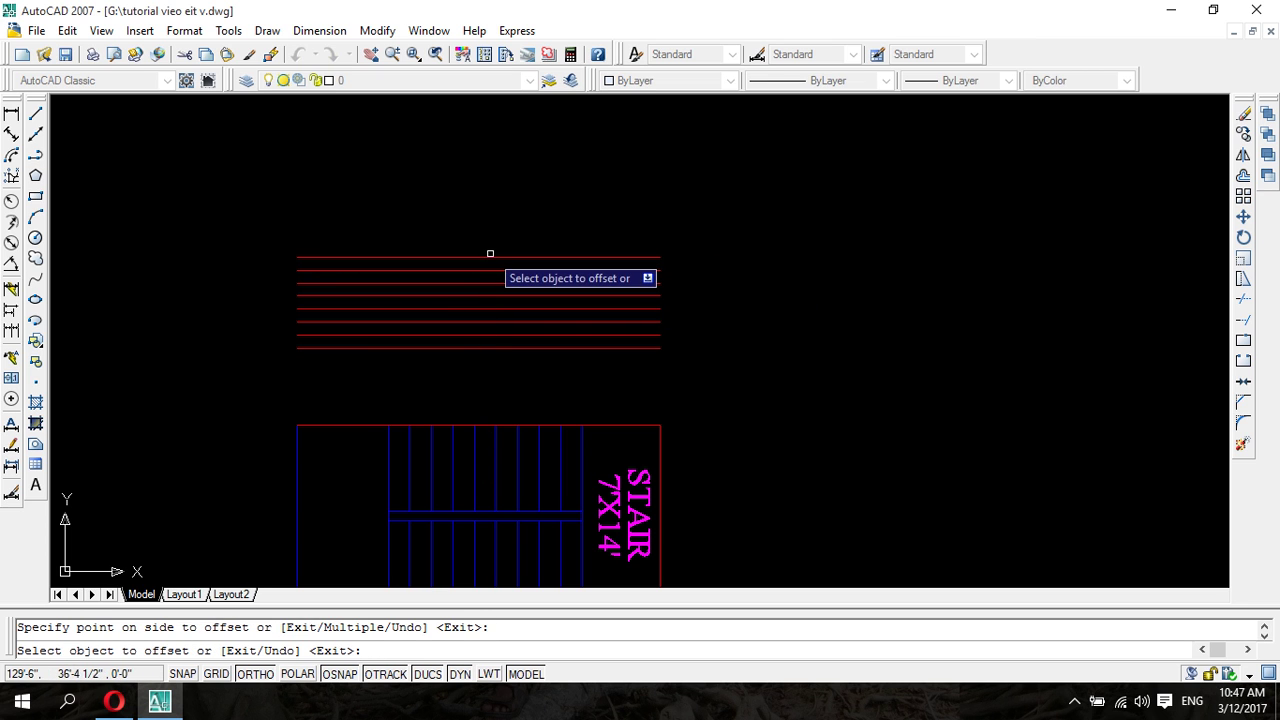
pyautogui.click(490, 257)
pyautogui.click(491, 248)
pyautogui.click(492, 244)
pyautogui.click(494, 226)
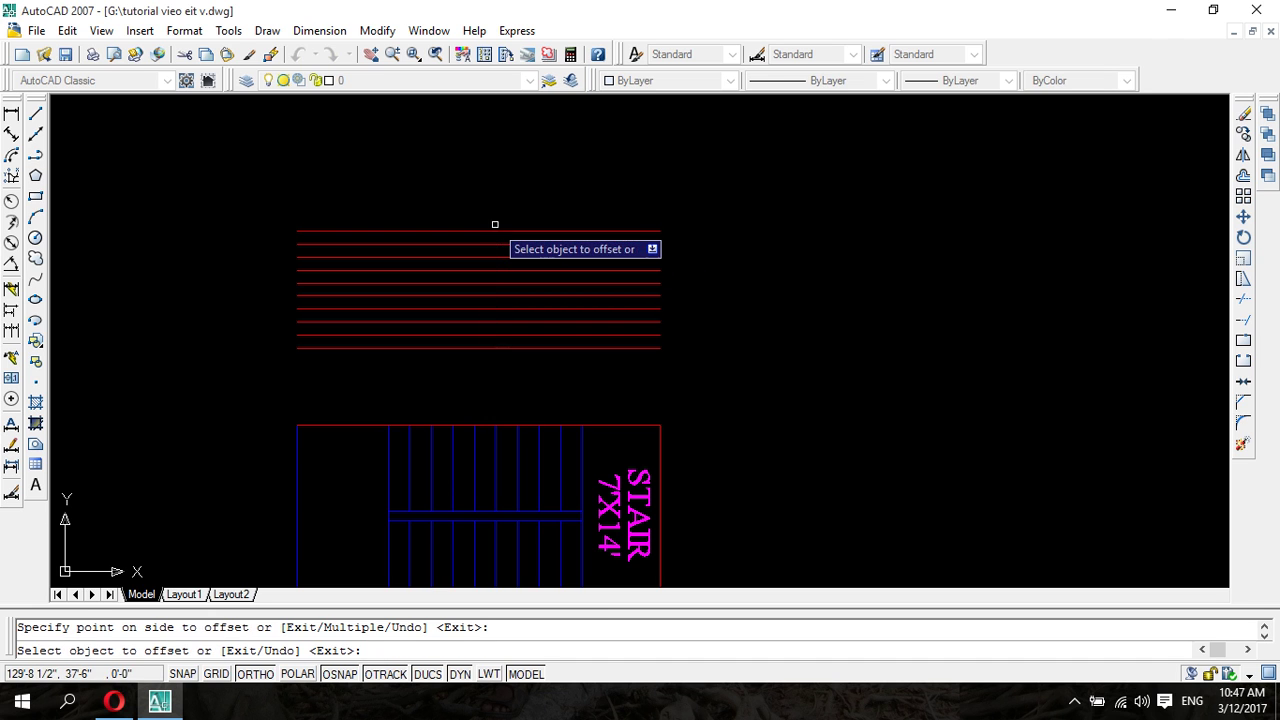
# - Add ten more 6"-spaced red lines on top, for about nineteen in total
pyautogui.click(493, 231)
pyautogui.click(491, 209)
pyautogui.click(491, 218)
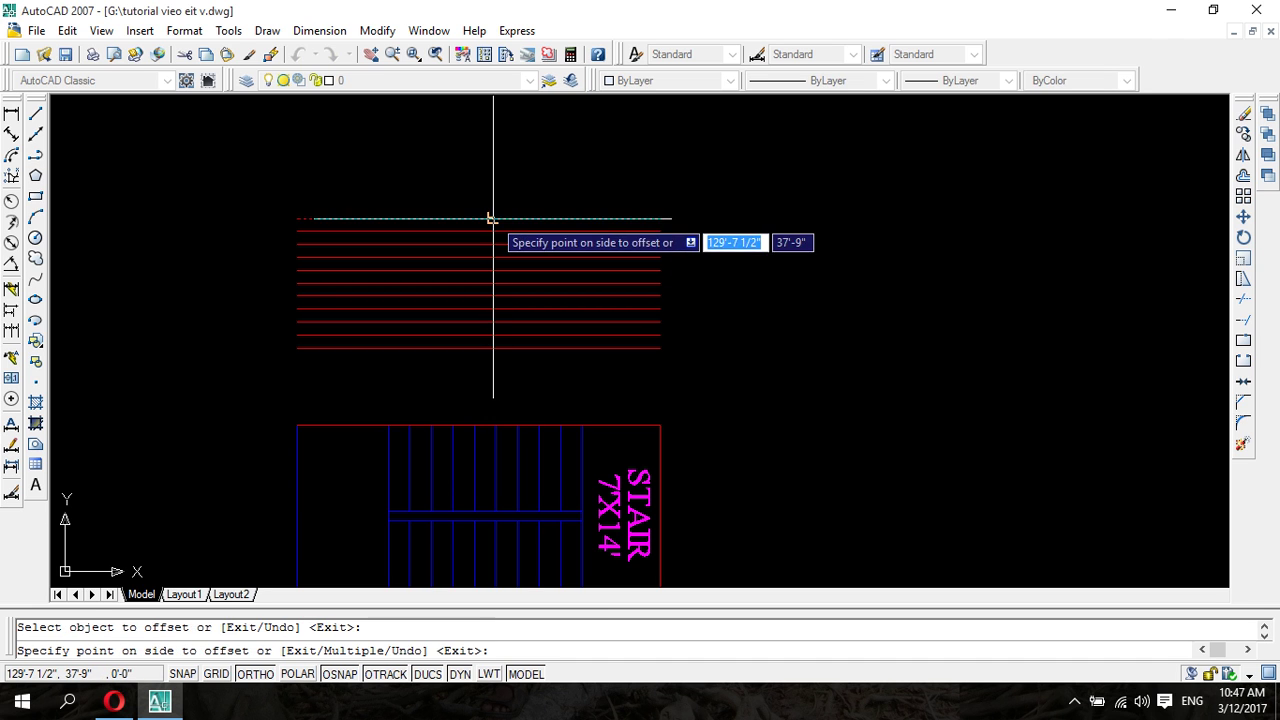
pyautogui.click(492, 204)
pyautogui.click(492, 205)
pyautogui.click(493, 194)
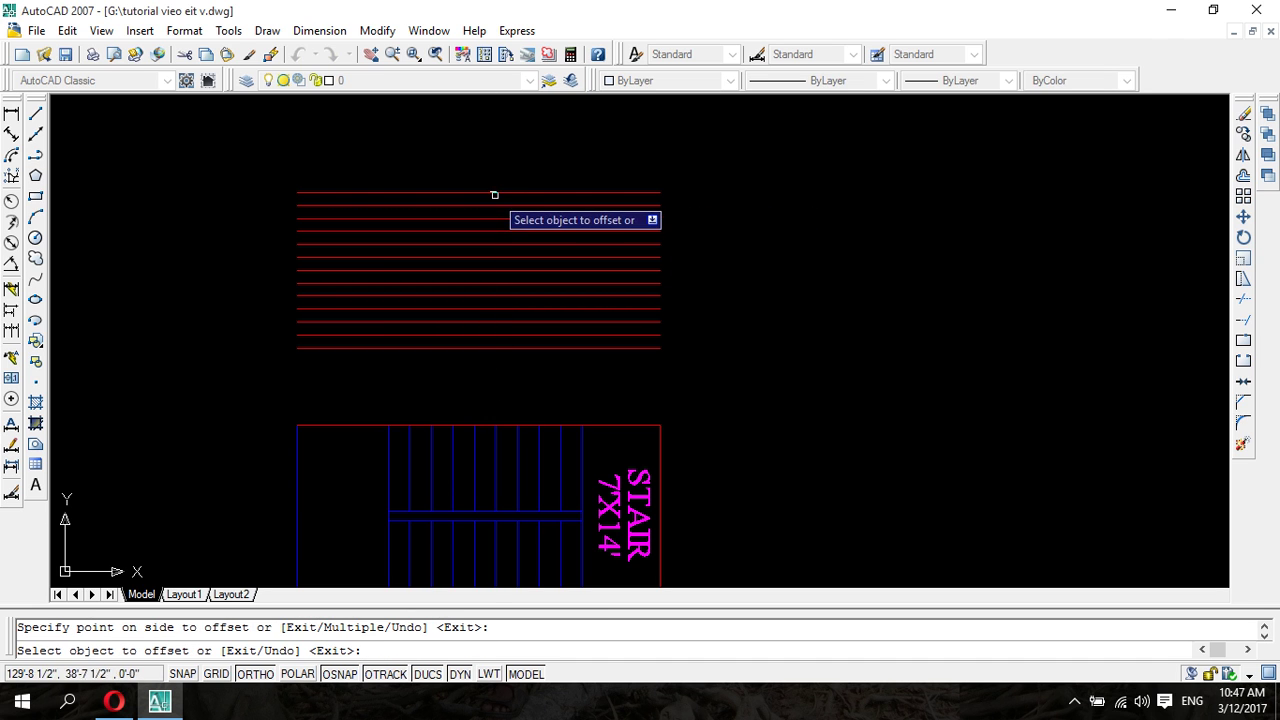
pyautogui.click(494, 192)
pyautogui.click(494, 182)
pyautogui.click(494, 179)
pyautogui.click(496, 166)
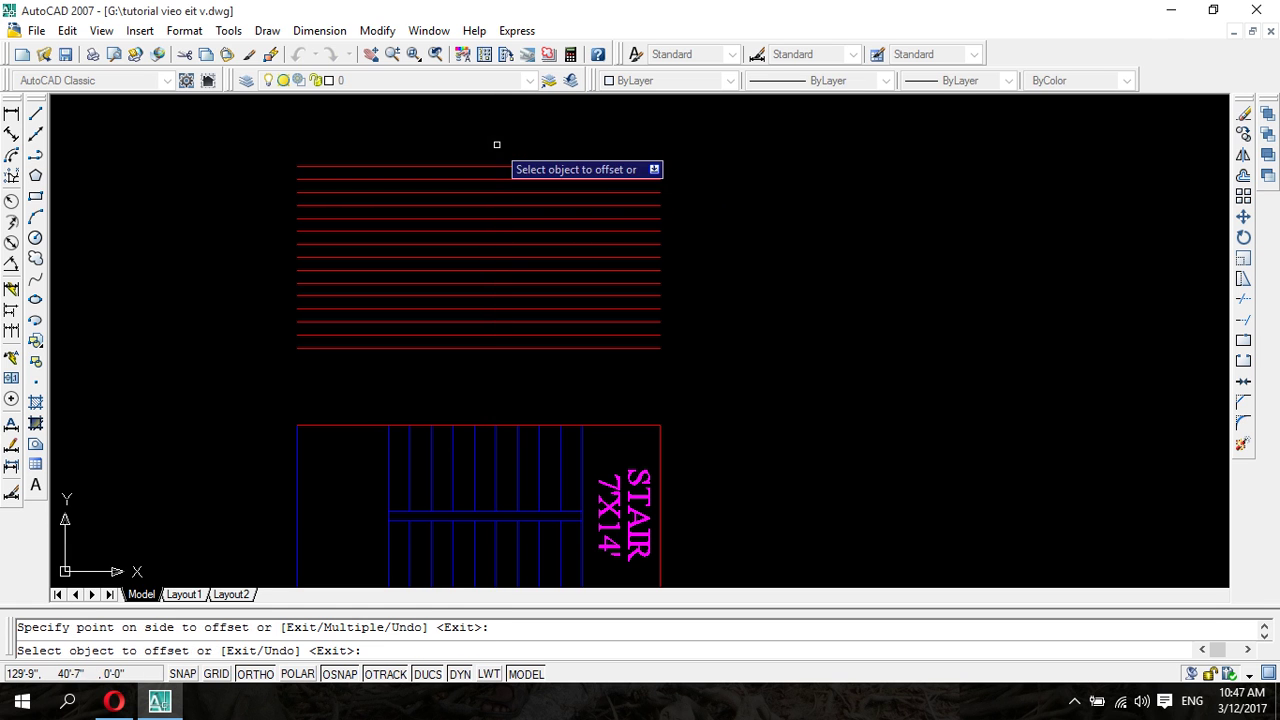
pyautogui.click(493, 166)
pyautogui.click(498, 156)
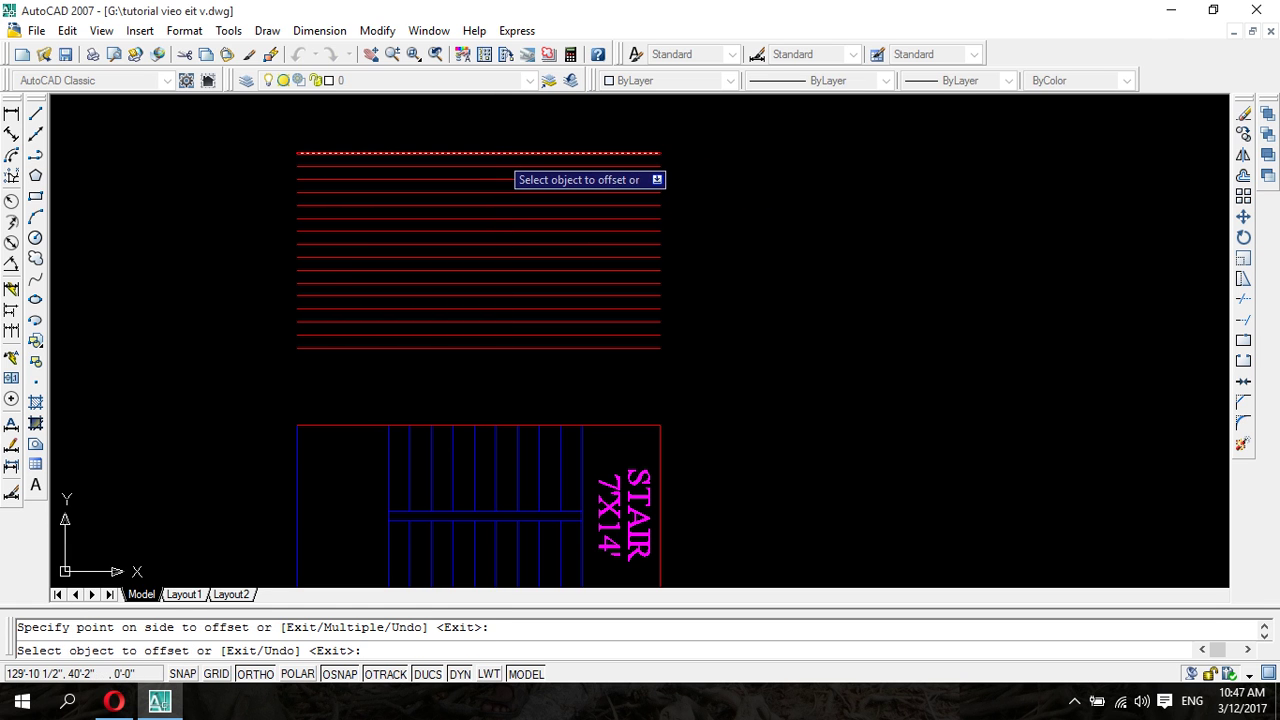
pyautogui.click(498, 153)
pyautogui.click(499, 141)
pyautogui.click(499, 140)
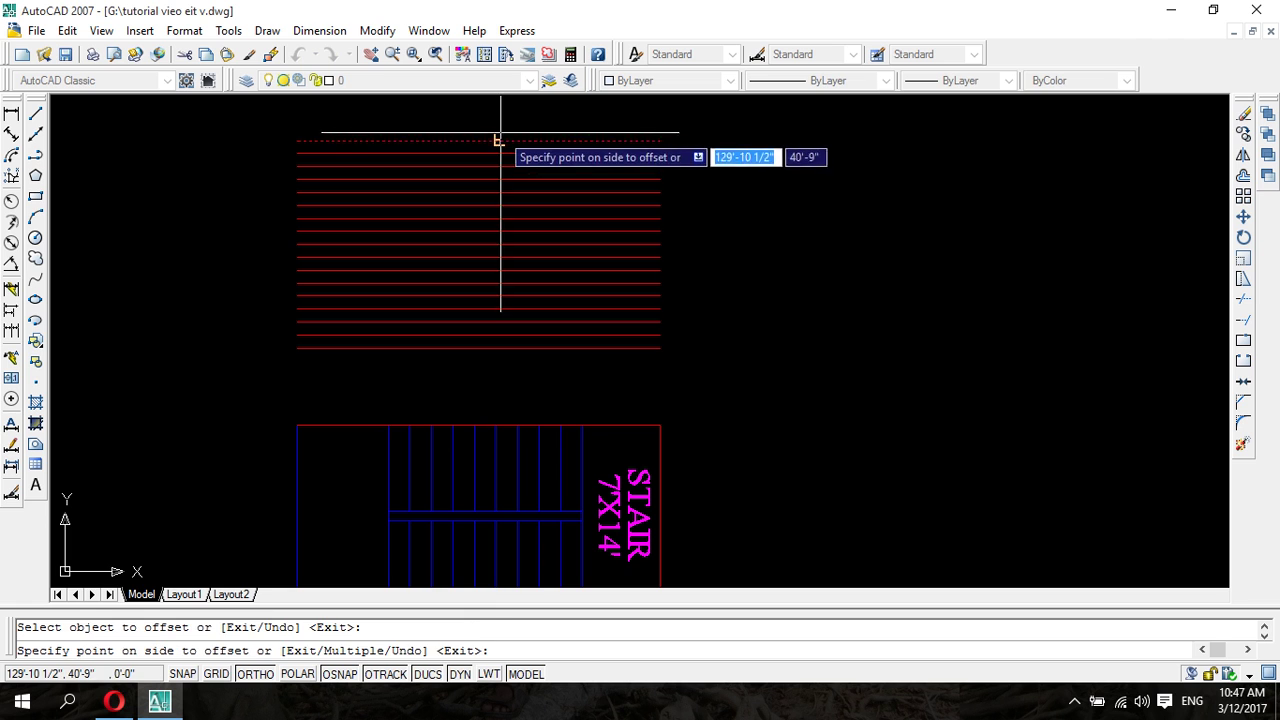
pyautogui.click(500, 128)
pyautogui.click(500, 127)
pyautogui.click(502, 130)
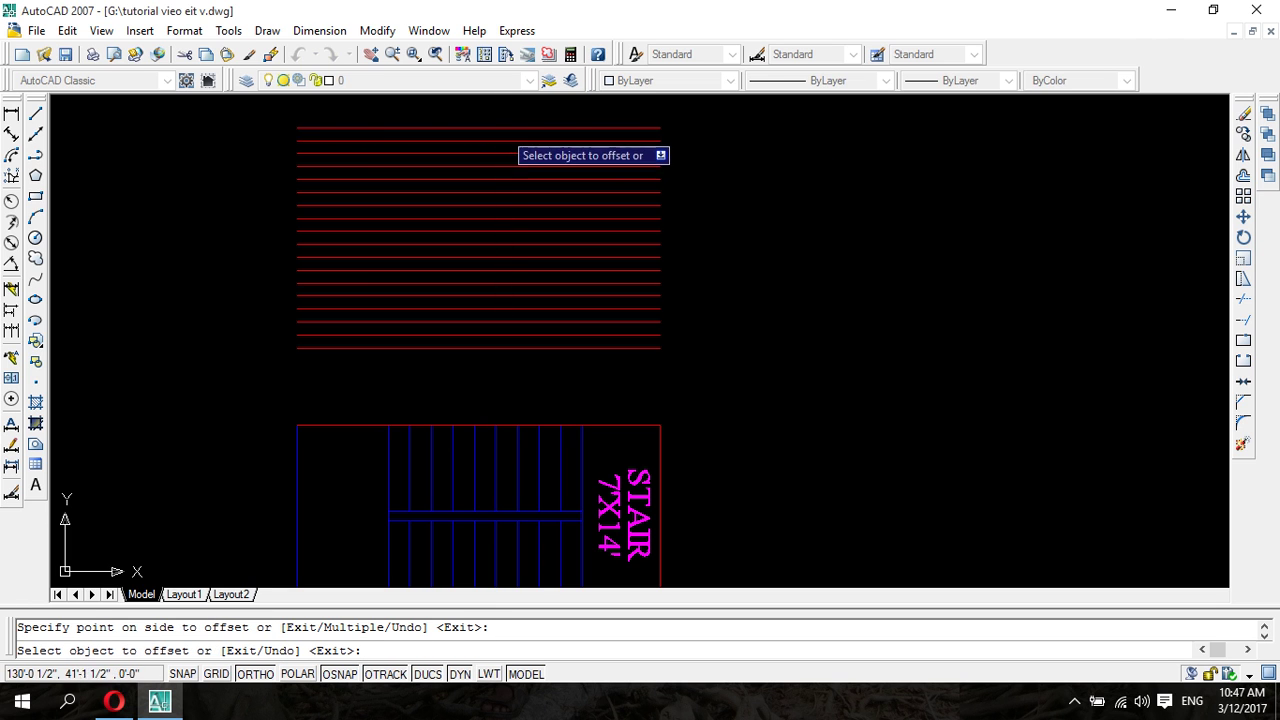
pyautogui.click(500, 127)
pyautogui.click(500, 114)
pyautogui.scroll(-4, 497, 128)
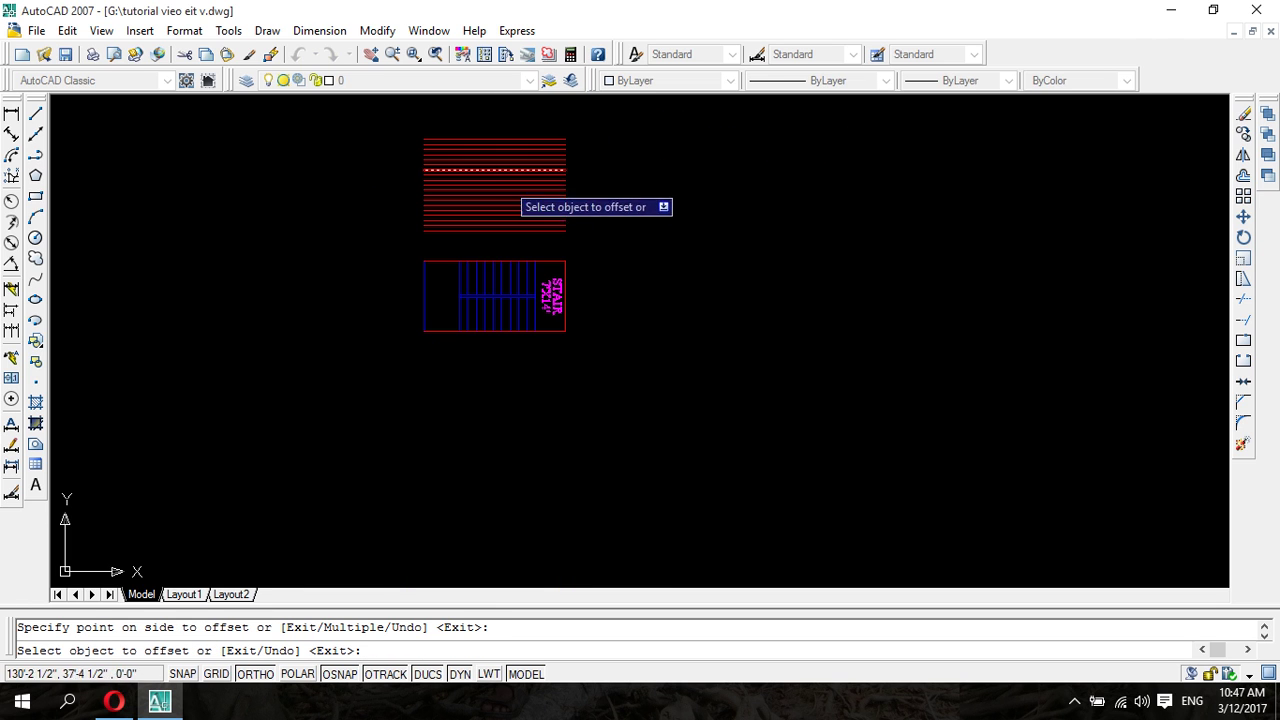
pyautogui.moveTo(592, 214)
pyautogui.mouseDown(button='middle')
pyautogui.moveTo(510, 320)
pyautogui.moveTo(620, 371)
pyautogui.mouseUp(button='middle')
pyautogui.scroll(5, 510, 320)
pyautogui.scroll(-4, 626, 374)
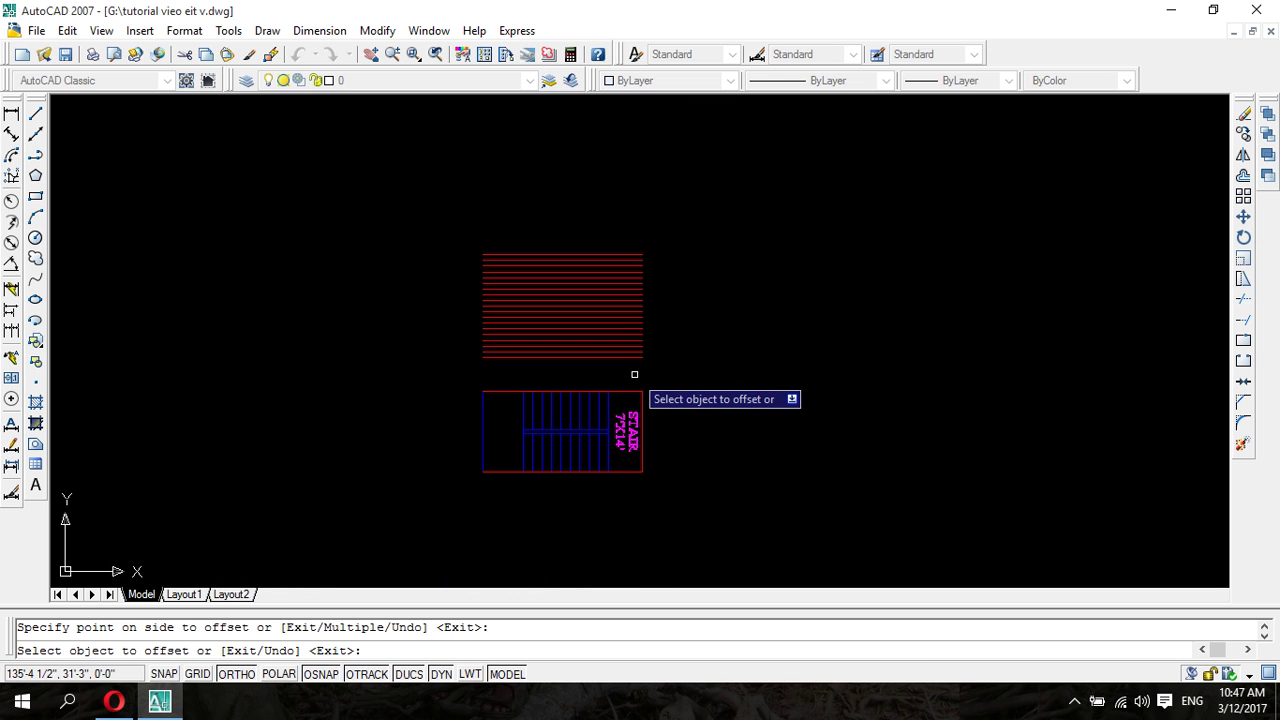
pyautogui.scroll(6, 630, 372)
pyautogui.scroll(-5, 630, 372)
pyautogui.scroll(5, 629, 383)
pyautogui.moveTo(629, 383)
pyautogui.mouseDown(button='middle')
pyautogui.moveTo(706, 377)
pyautogui.moveTo(748, 455)
pyautogui.mouseUp(button='middle')
pyautogui.scroll(-2, 745, 445)
pyautogui.scroll(4, 707, 394)
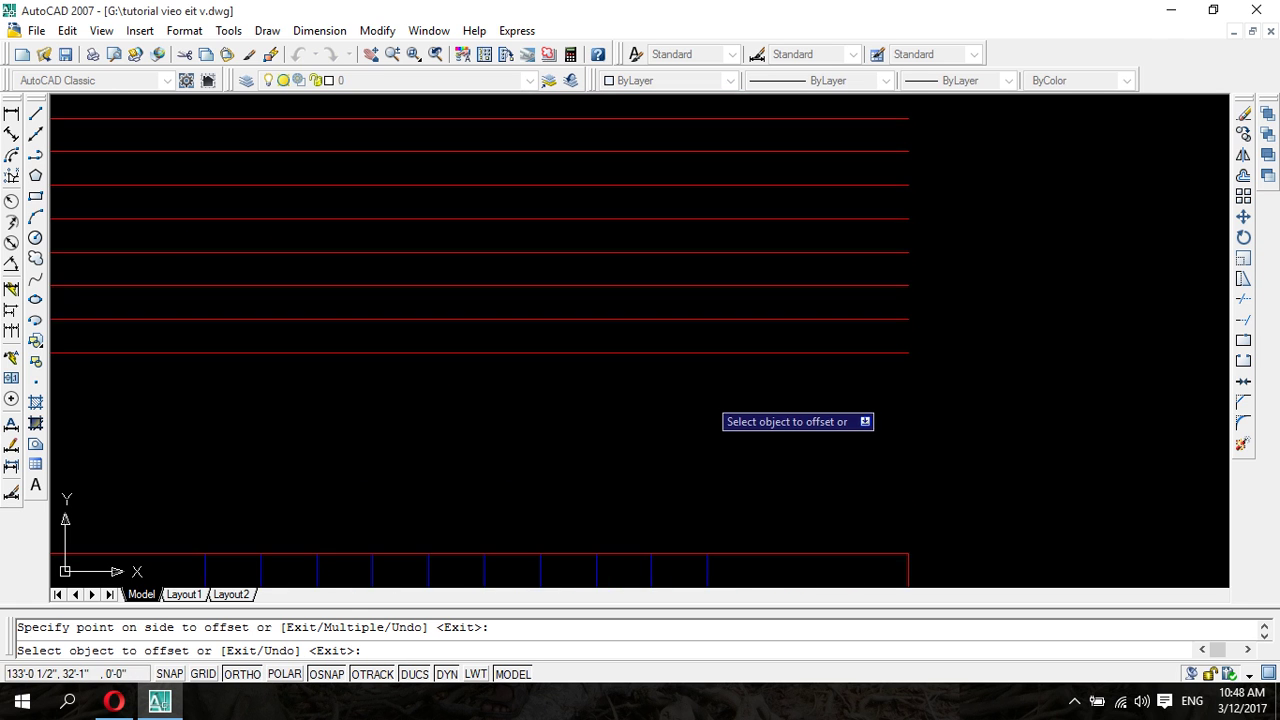
pyautogui.scroll(-2, 688, 560)
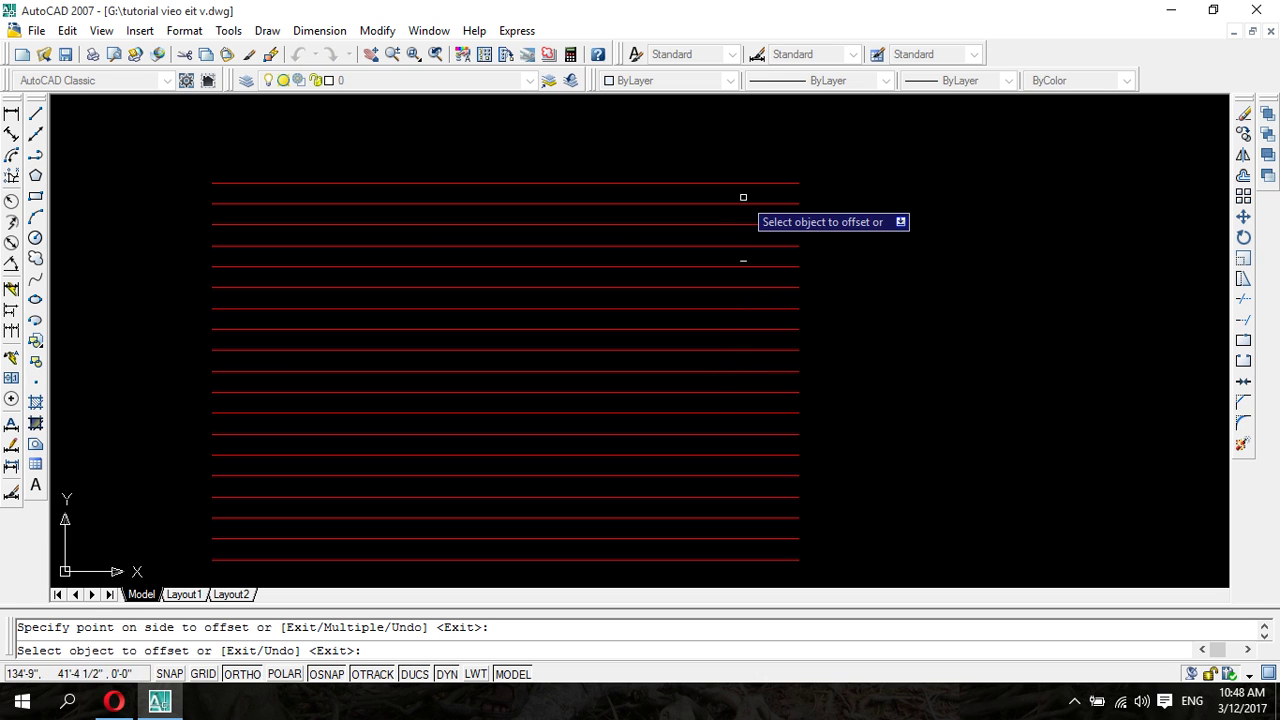
pyautogui.scroll(-4, 775, 390)
pyautogui.scroll(-2, 763, 340)
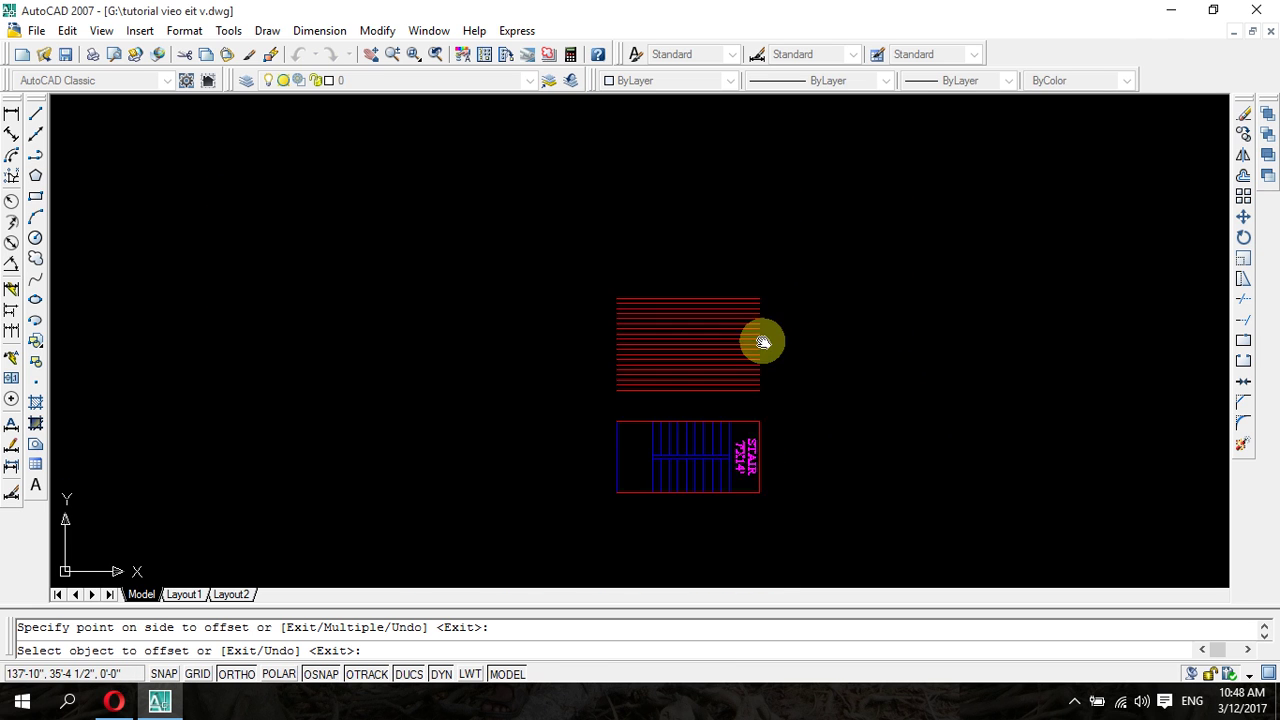
pyautogui.moveTo(763, 340); pyautogui.dragTo(621, 317, button='middle')
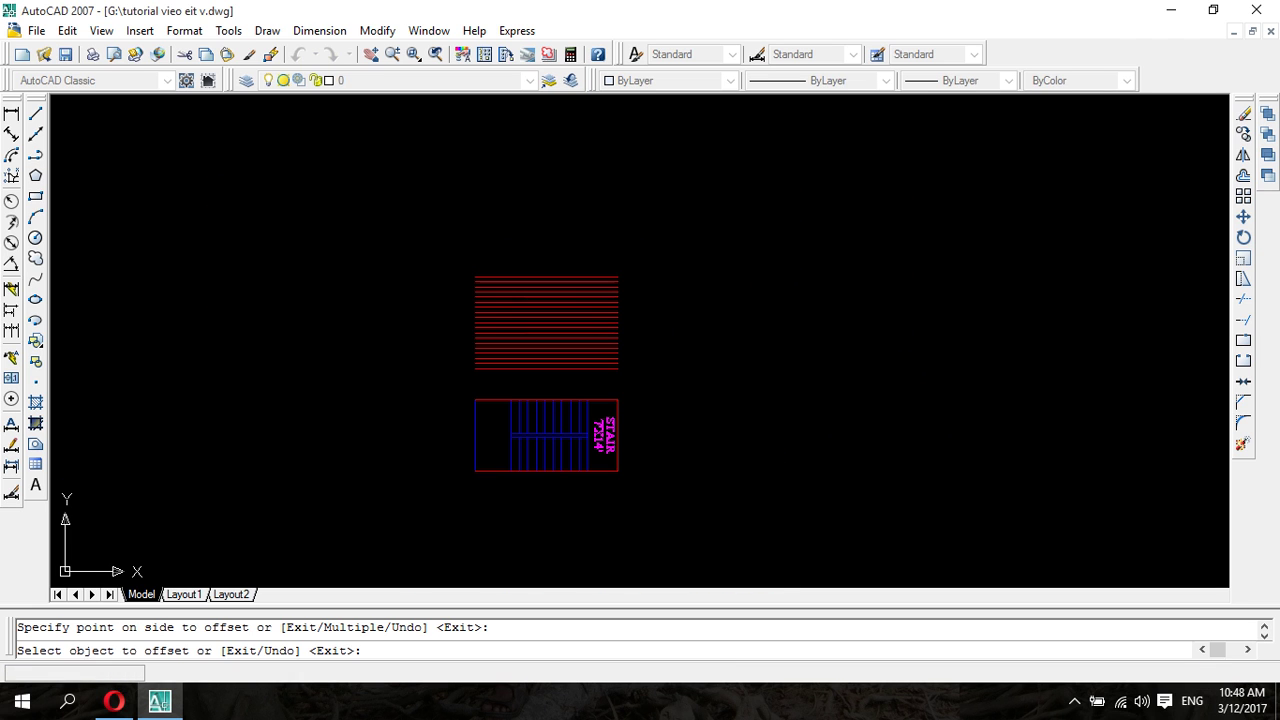
# - Set the topmost red line as the EXTEND boundary edge
pyautogui.click(1251, 320)
pyautogui.scroll(4, 473, 276)
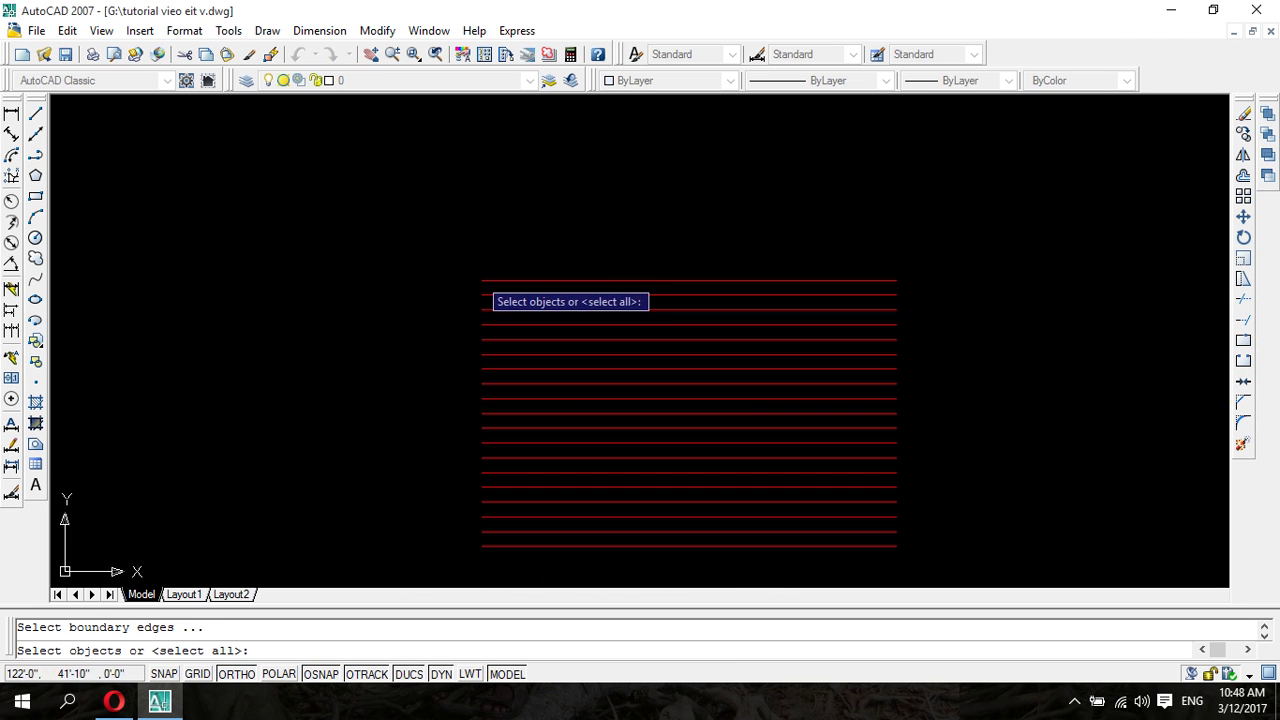
pyautogui.click(531, 280)
pyautogui.scroll(-4, 550, 235)
pyautogui.scroll(3, 545, 460)
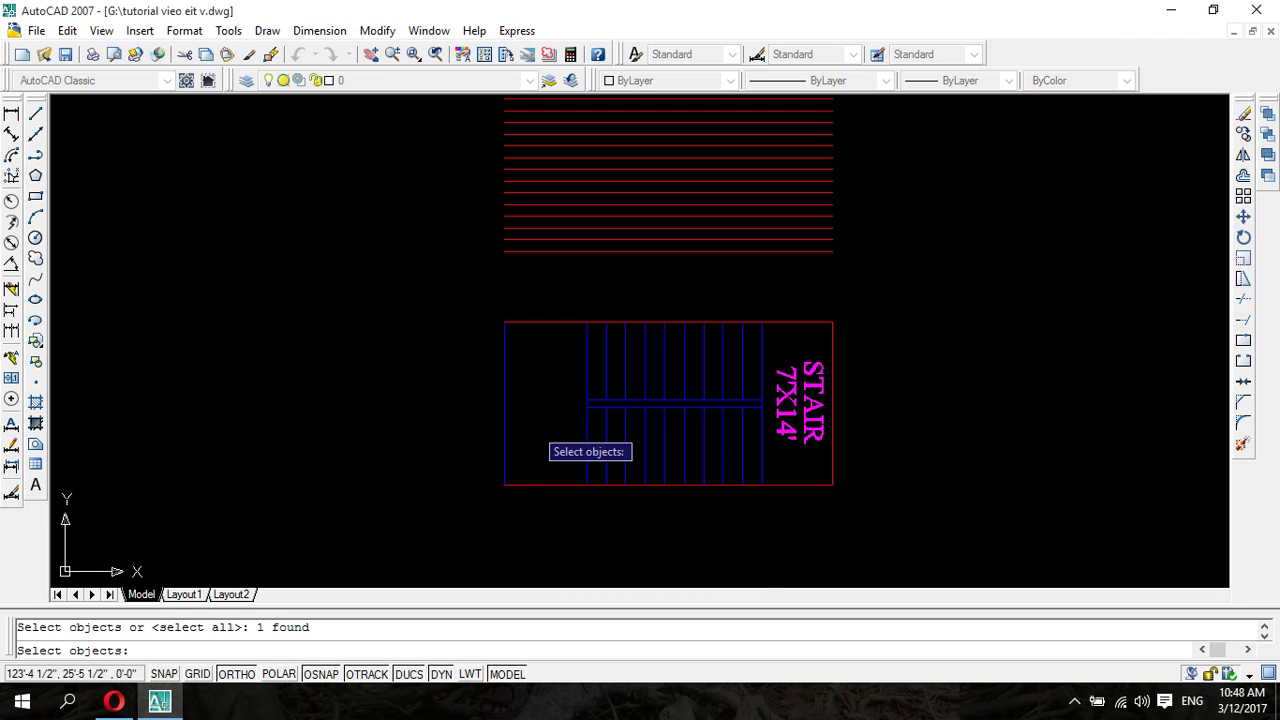
pyautogui.press('Return')
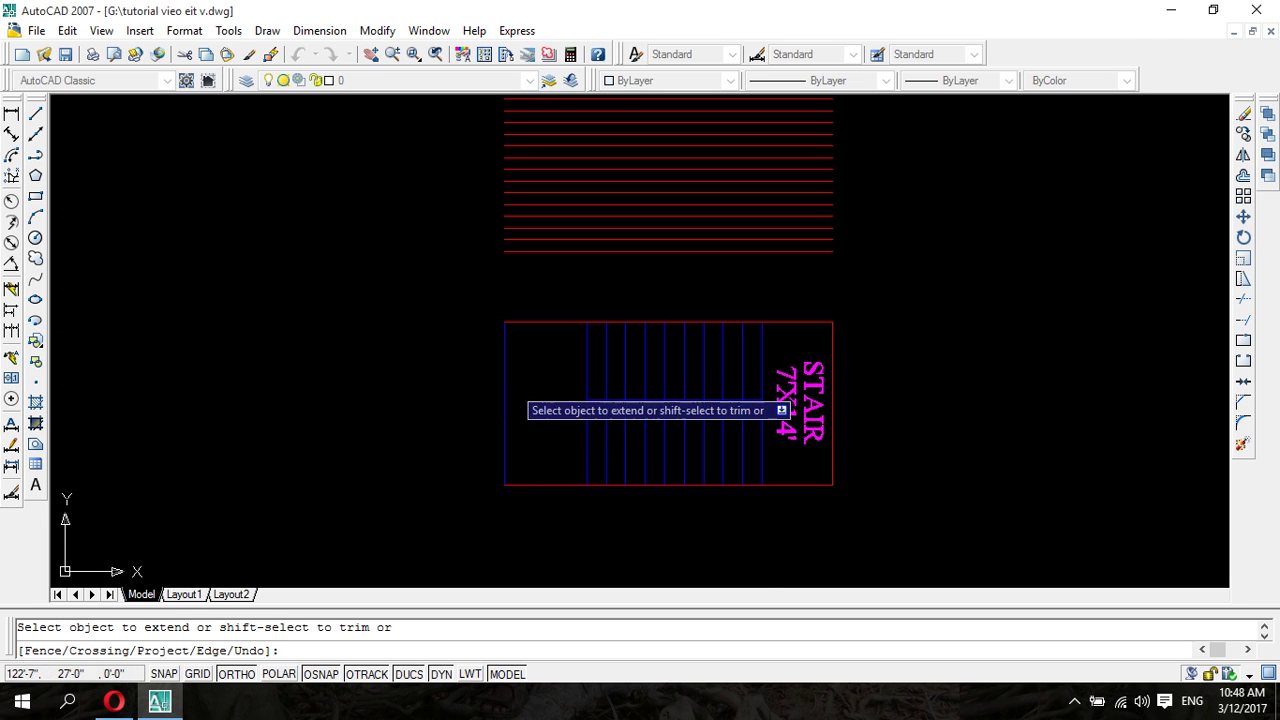
# - Extend each blue vertical tread line up to the topmost red line
pyautogui.click(606, 354)
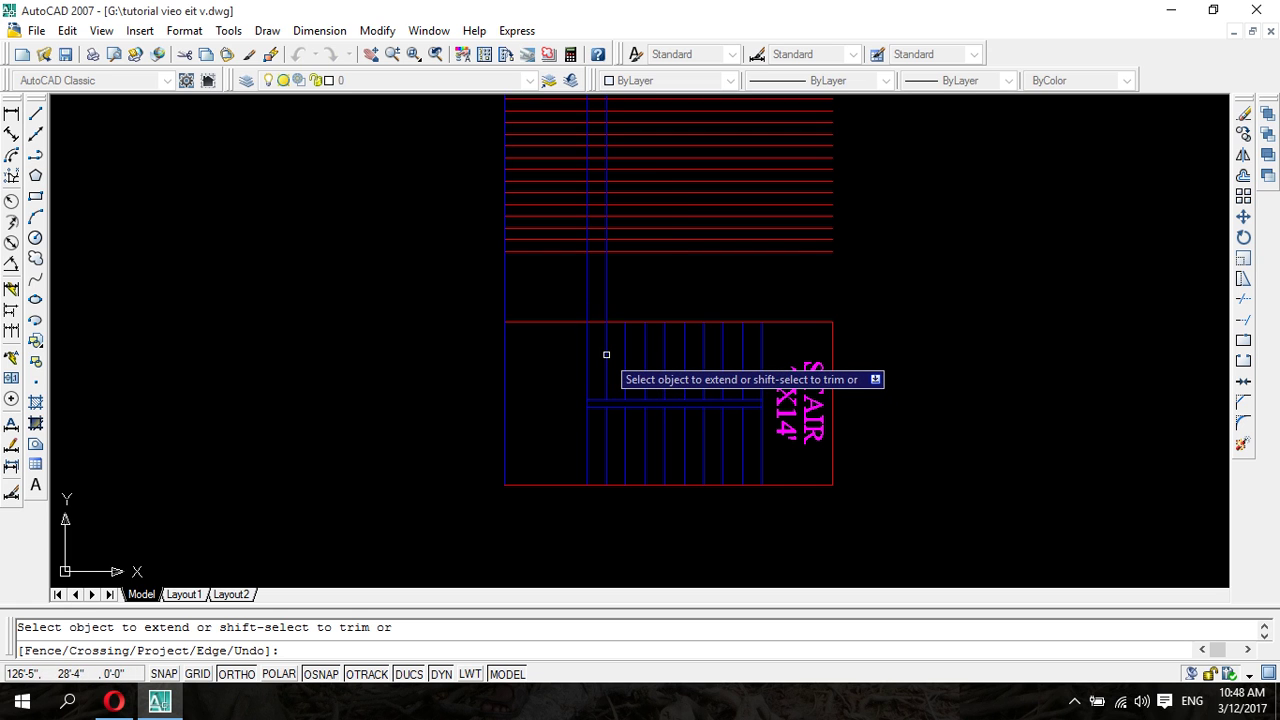
pyautogui.click(625, 349)
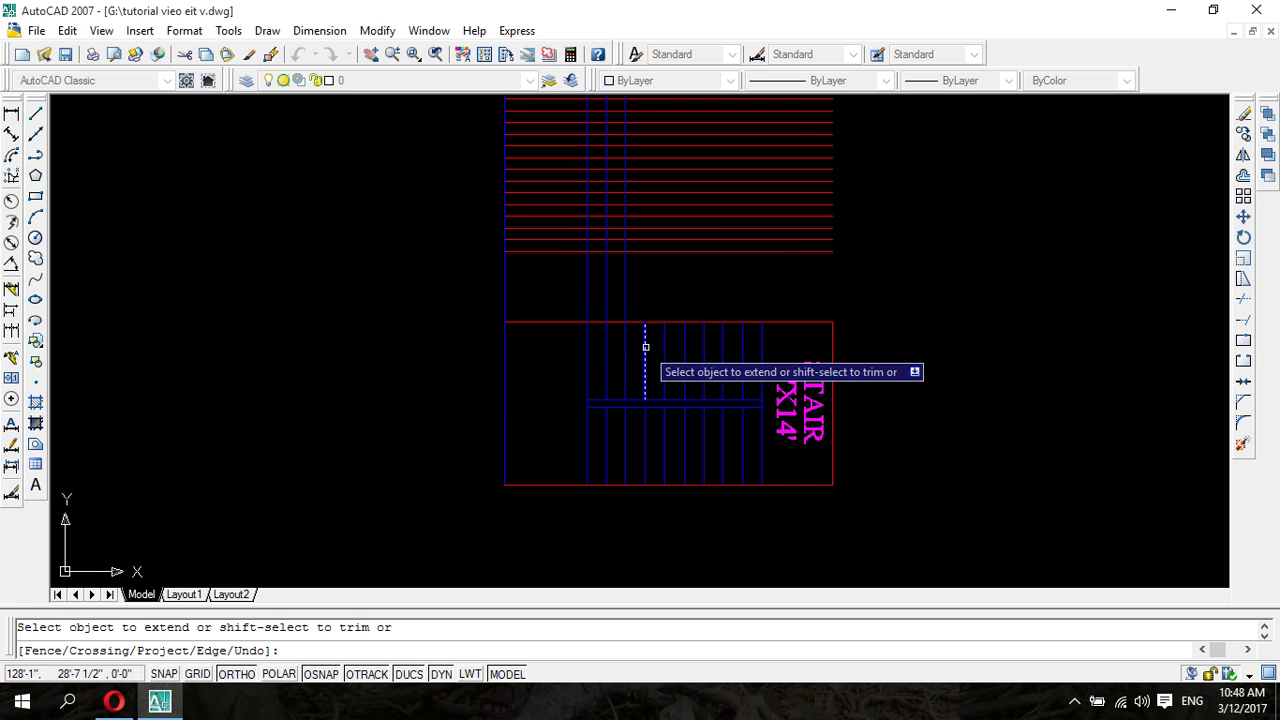
pyautogui.click(689, 346)
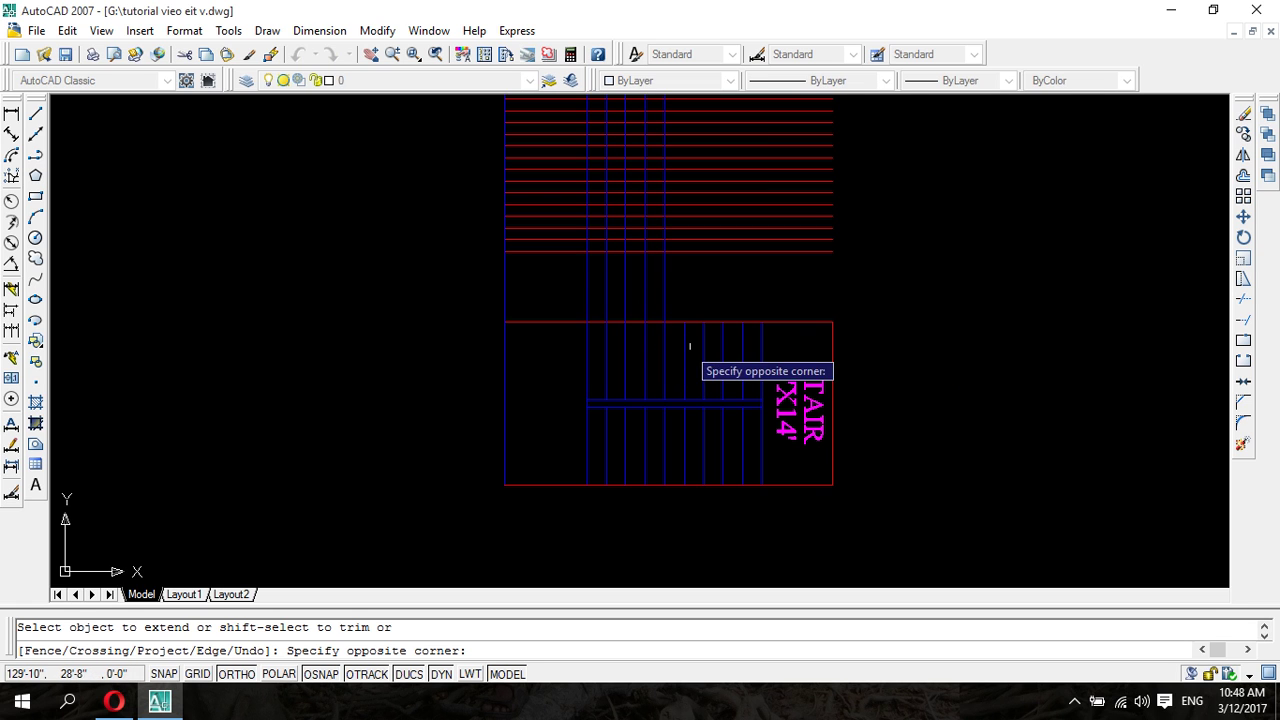
pyautogui.click(682, 348)
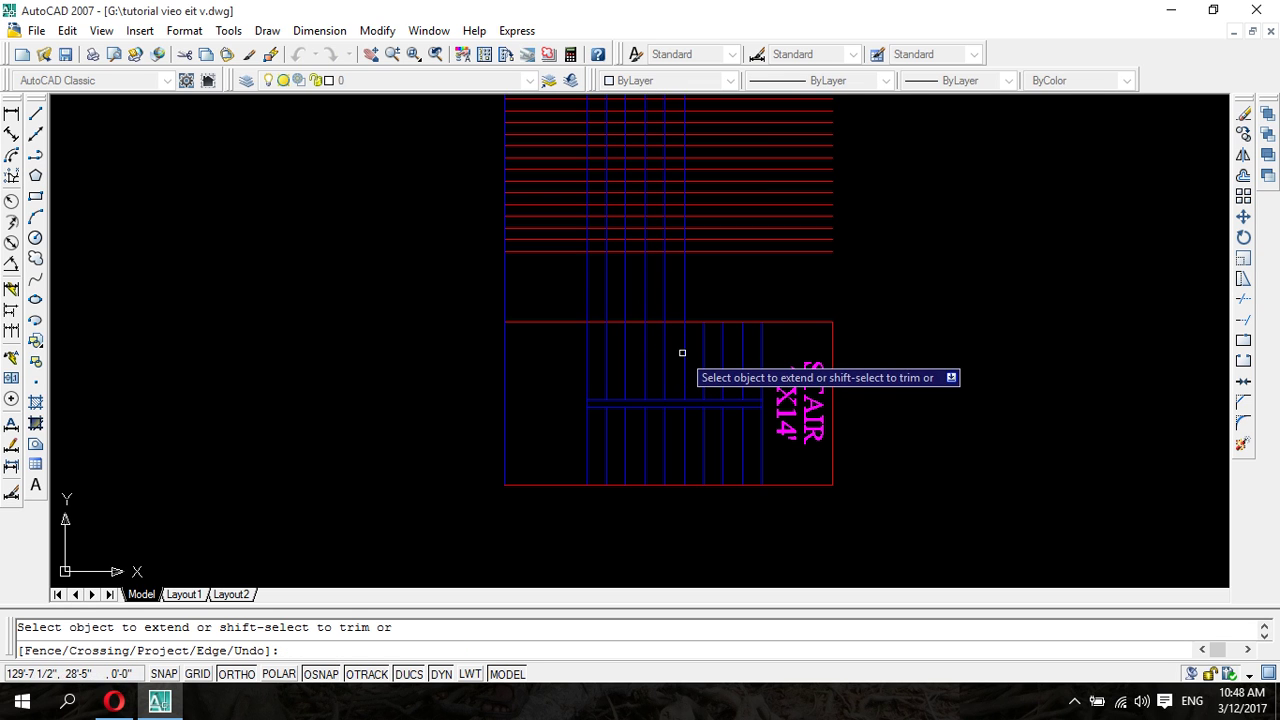
pyautogui.click(704, 340)
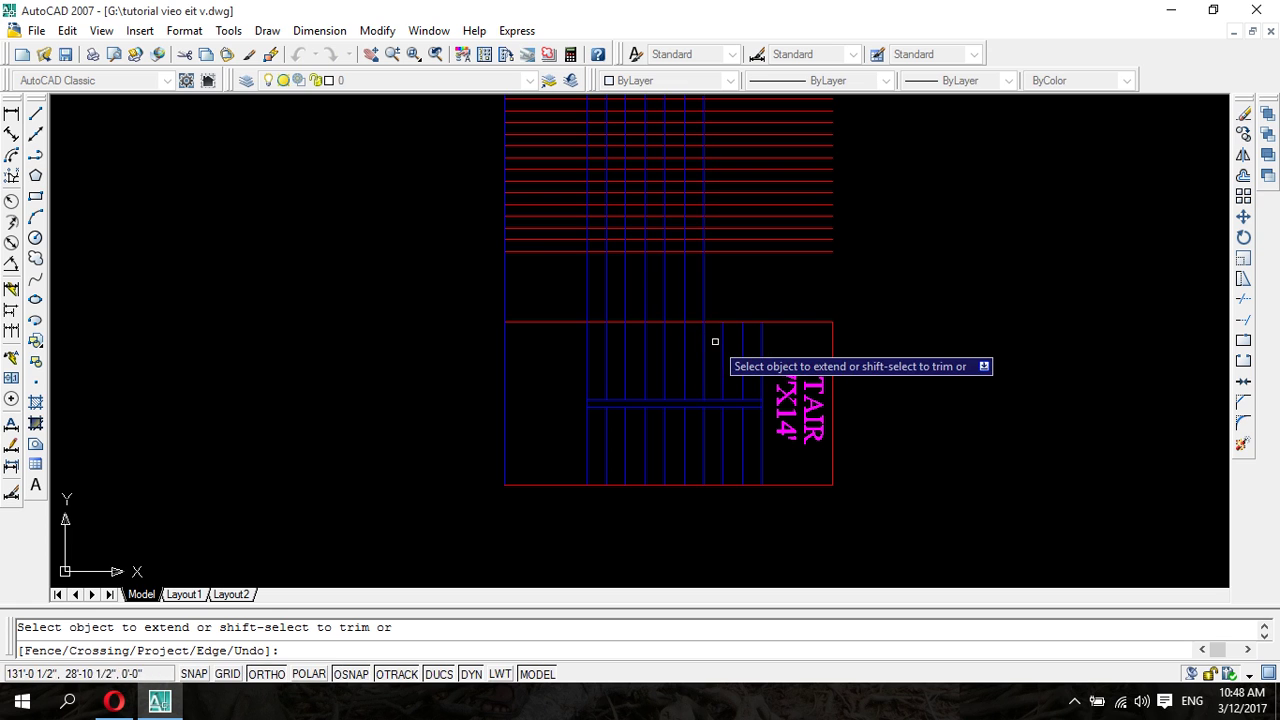
pyautogui.click(722, 343)
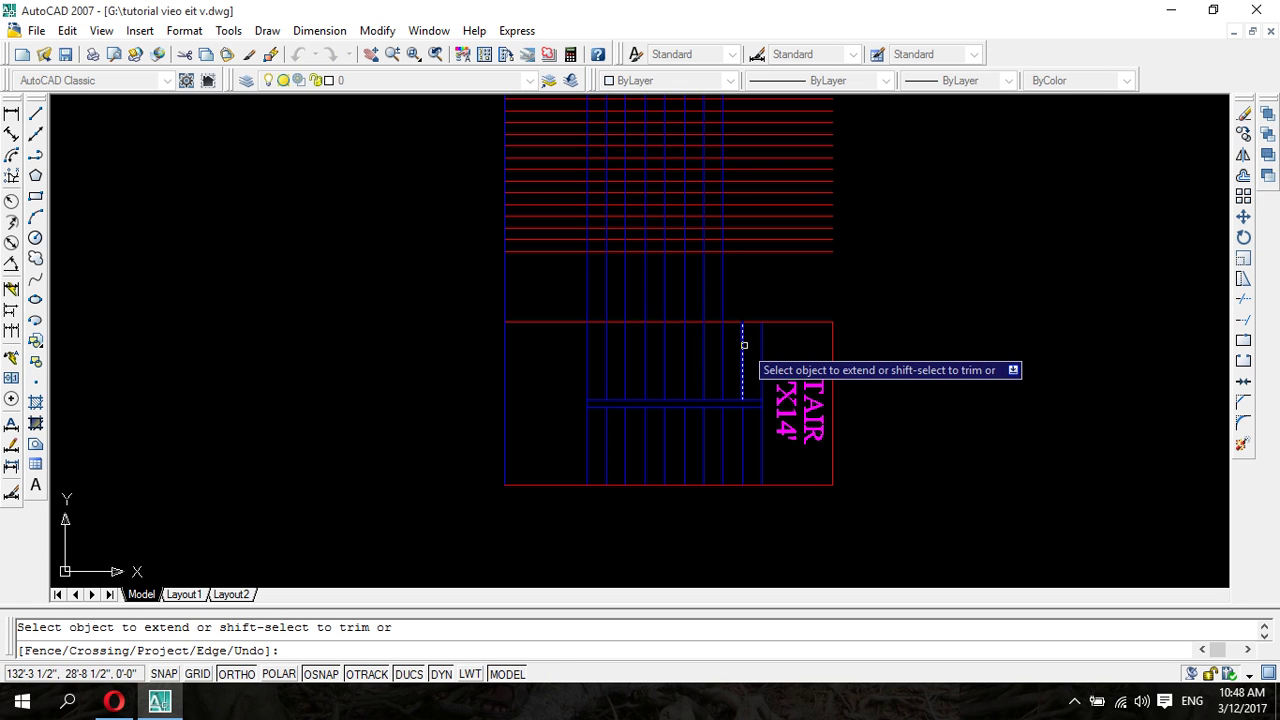
pyautogui.click(744, 345)
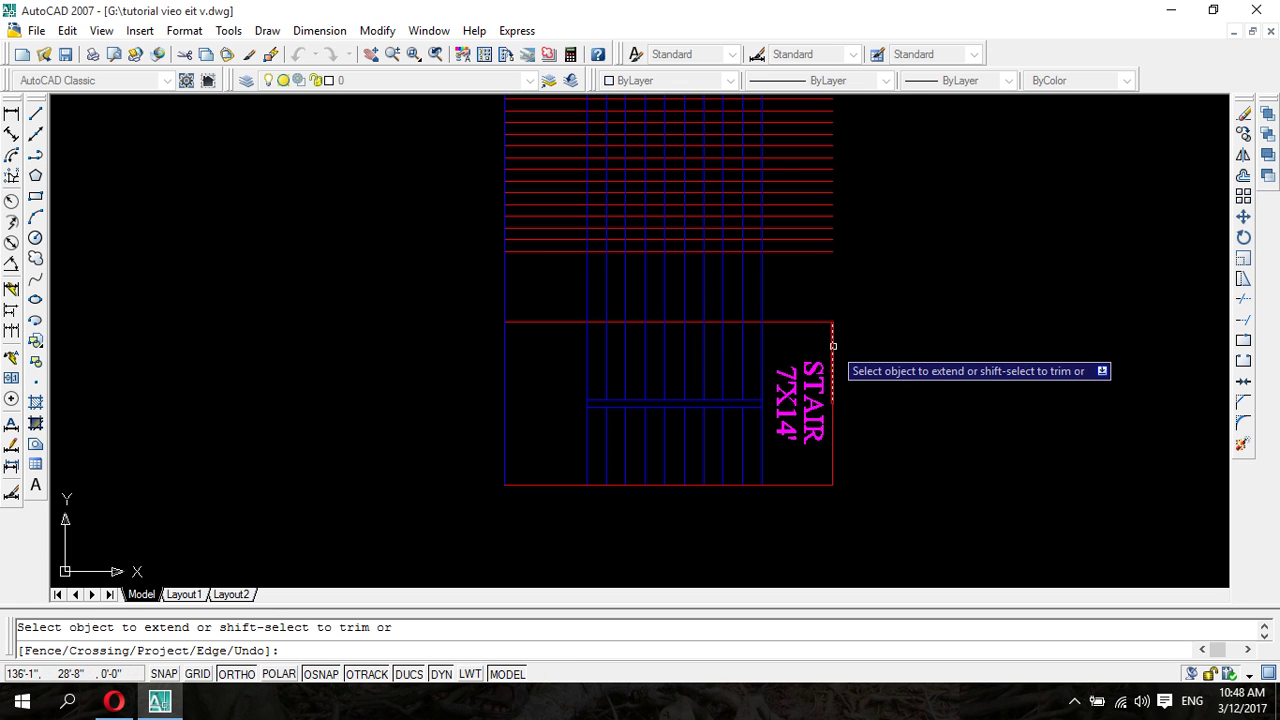
pyautogui.scroll(-2, 903, 306)
pyautogui.moveTo(903, 300); pyautogui.dragTo(692, 352, button='middle')
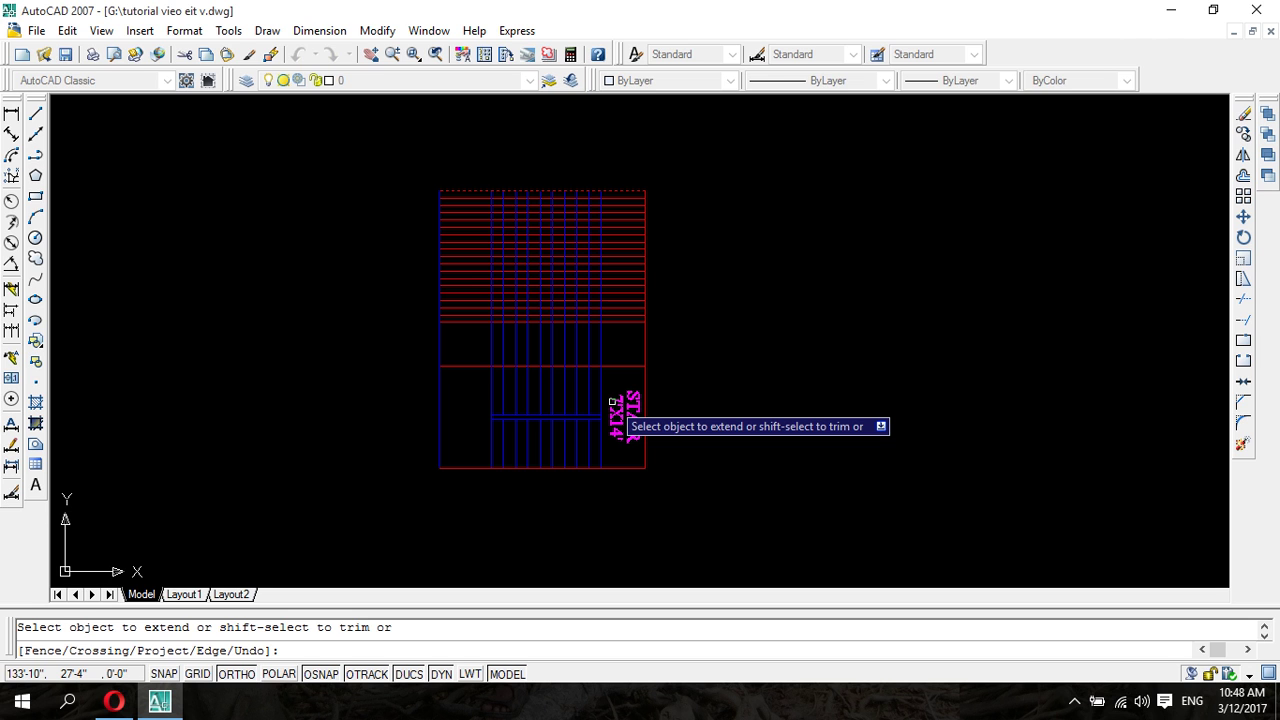
pyautogui.scroll(5, 512, 318)
pyautogui.scroll(-4, 520, 352)
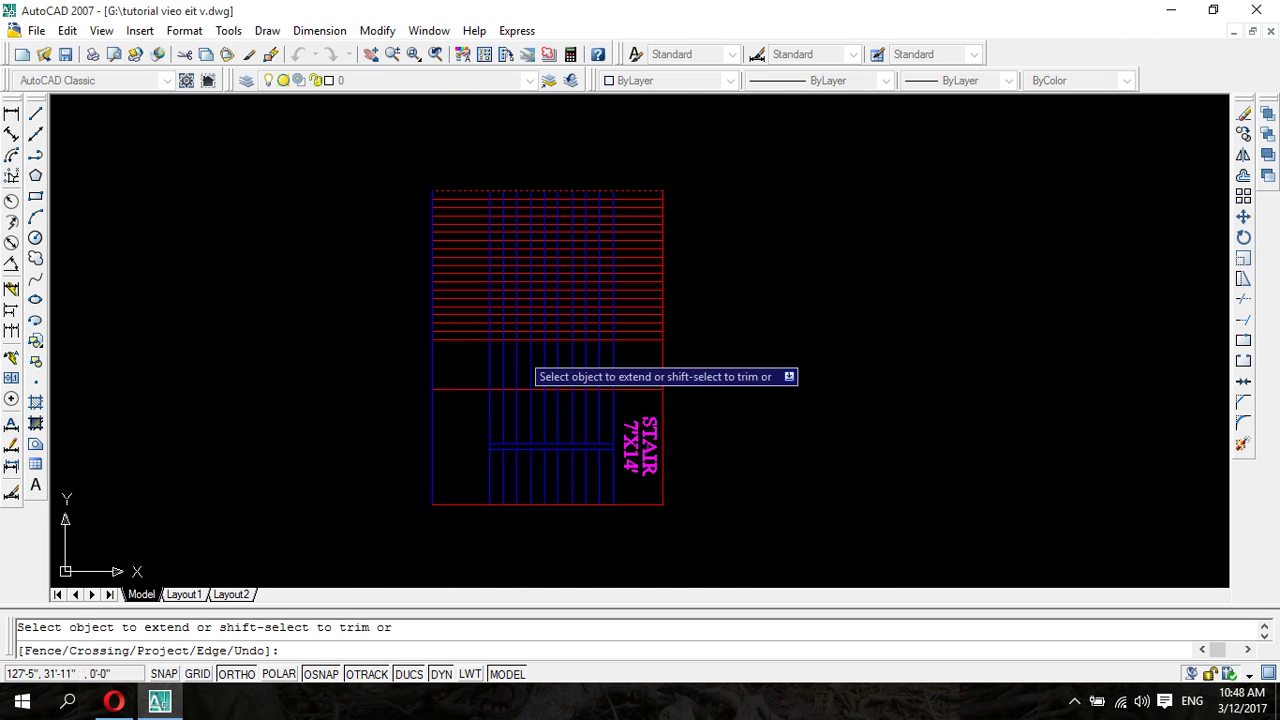
pyautogui.scroll(2, 520, 361)
pyautogui.scroll(2, 520, 361)
pyautogui.scroll(-3, 520, 361)
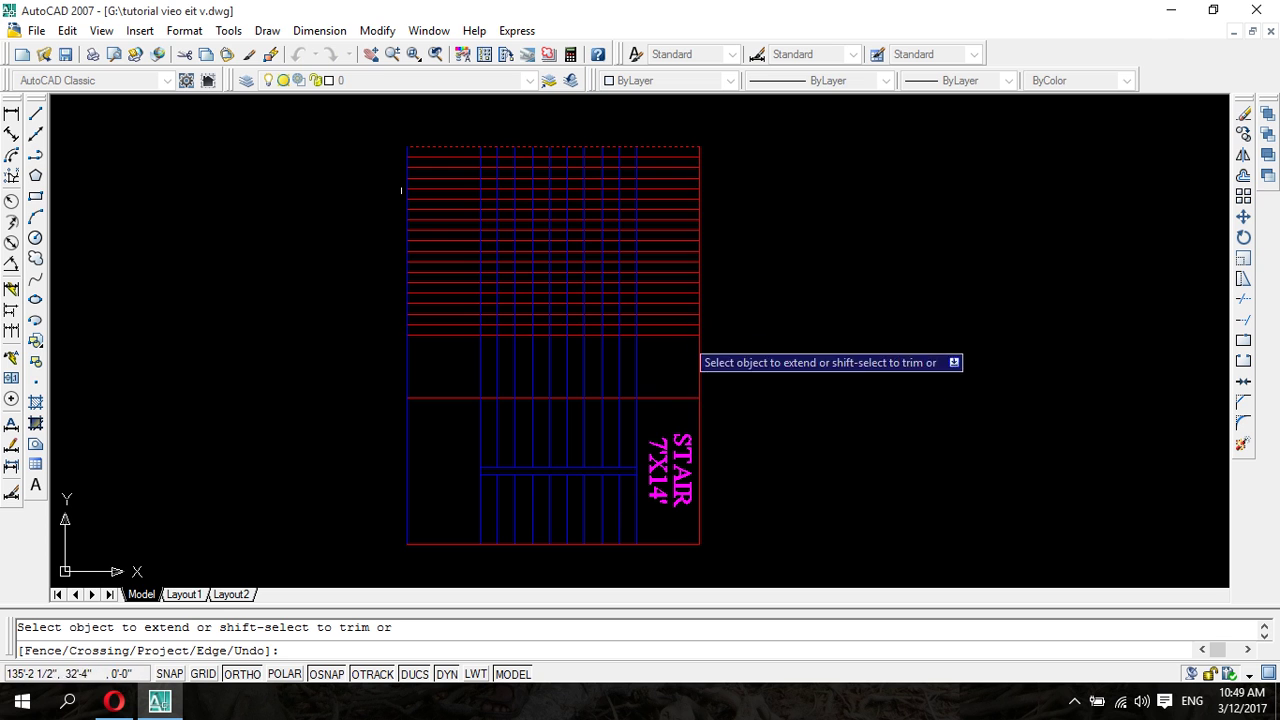
# - Trim all lines in the band between the section grid and stair plan using a crossing window
pyautogui.click(1243, 299)
pyautogui.press('Return')
pyautogui.click(281, 366)
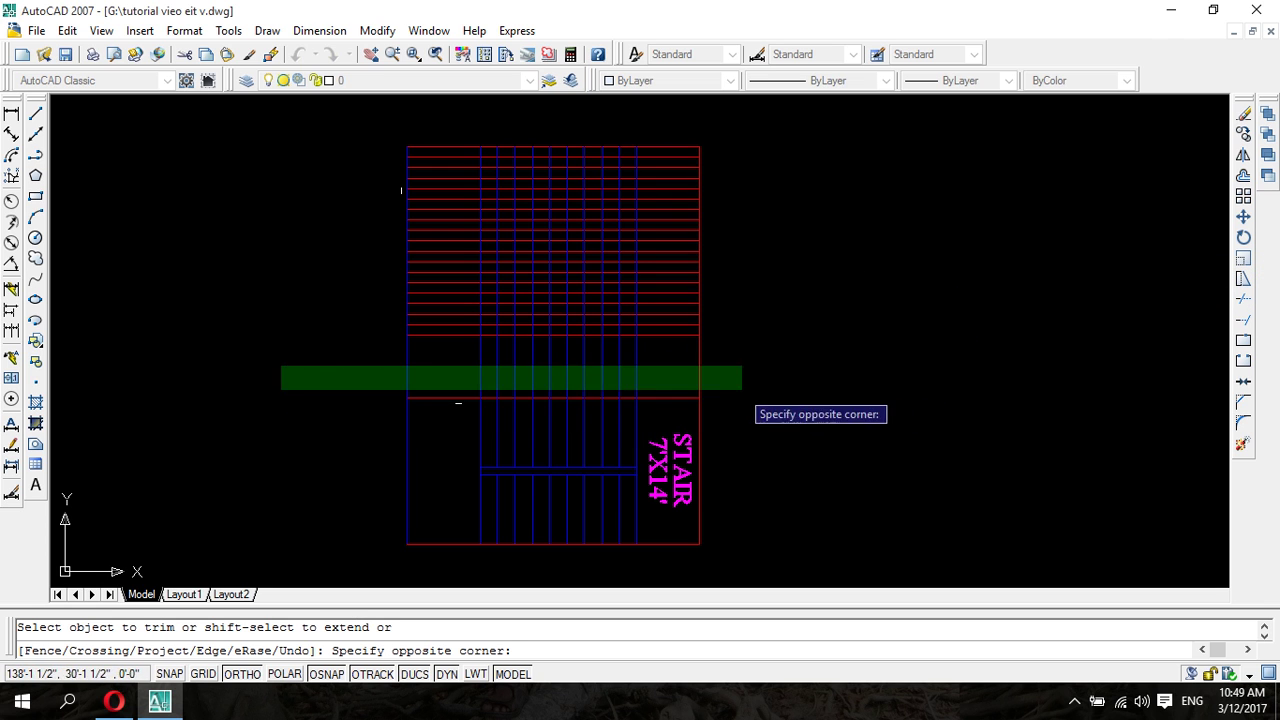
pyautogui.click(767, 352)
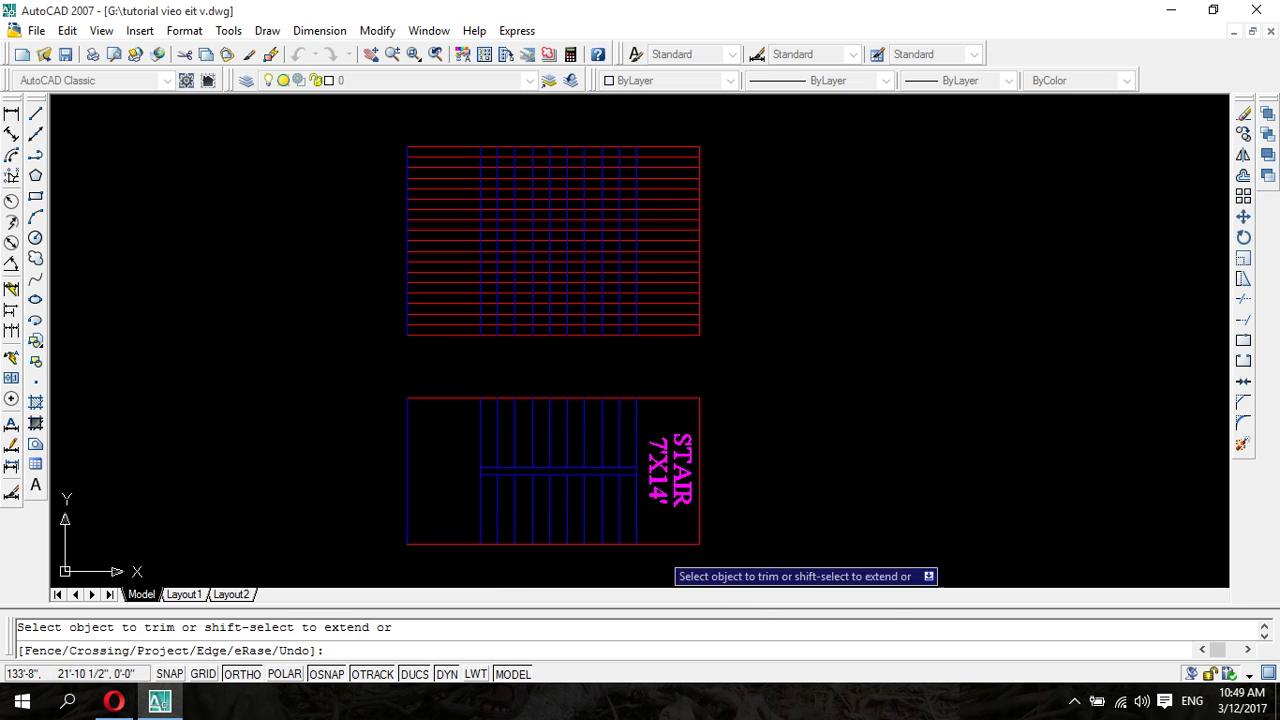
pyautogui.scroll(3, 490, 255)
pyautogui.scroll(-2, 555, 265)
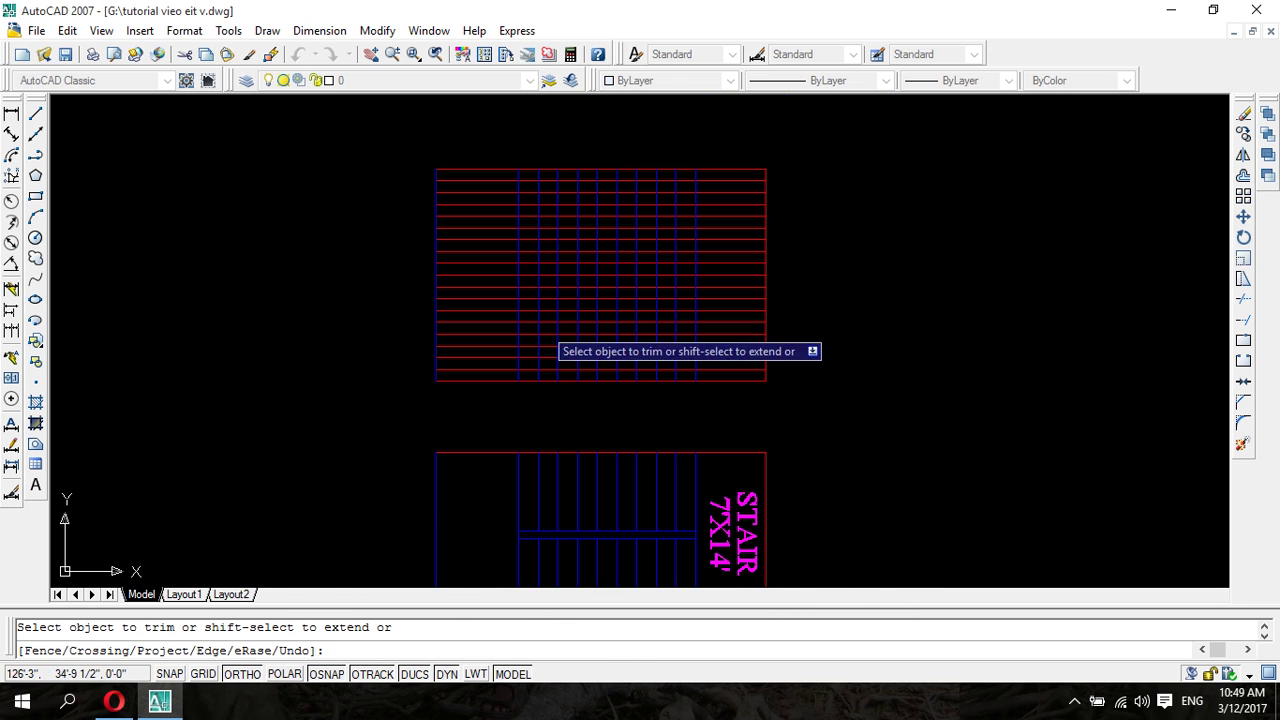
pyautogui.moveTo(483, 408); pyautogui.dragTo(331, 446, button='middle')
# - Trim six step-line and vertical segments along the diagonal, starting from the grid's lower left
pyautogui.scroll(2, 330, 435)
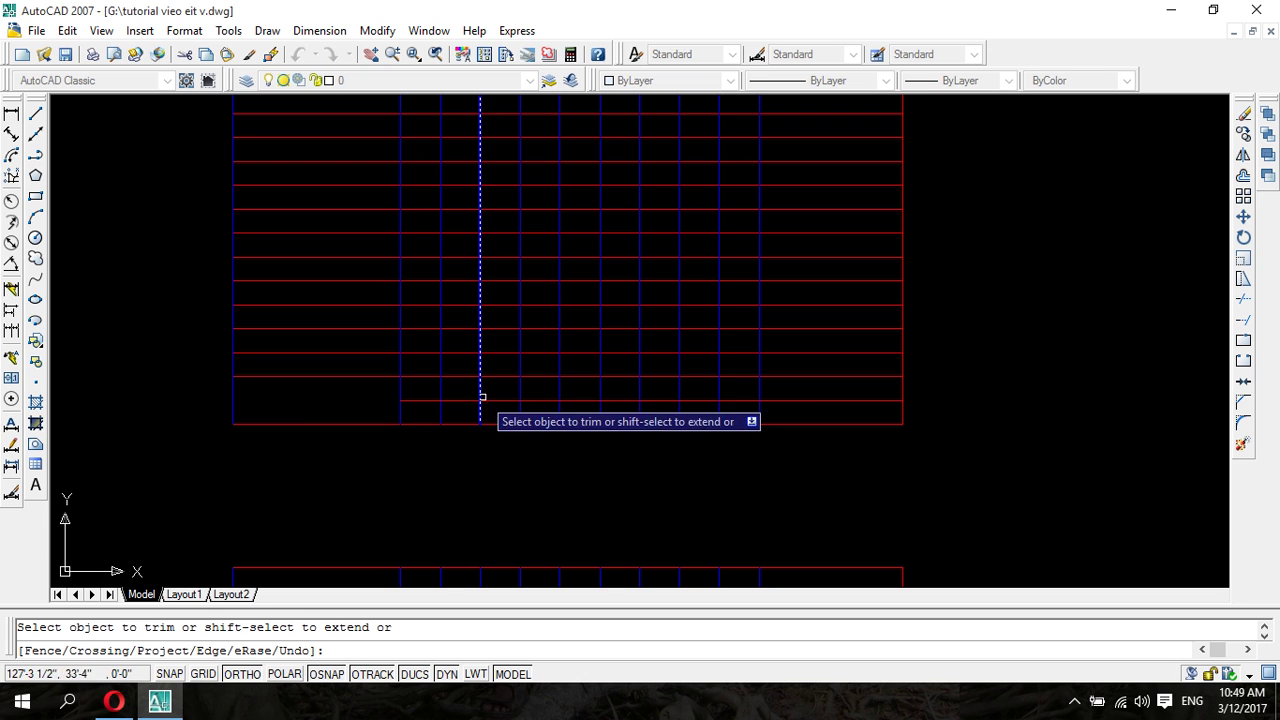
pyautogui.click(394, 400)
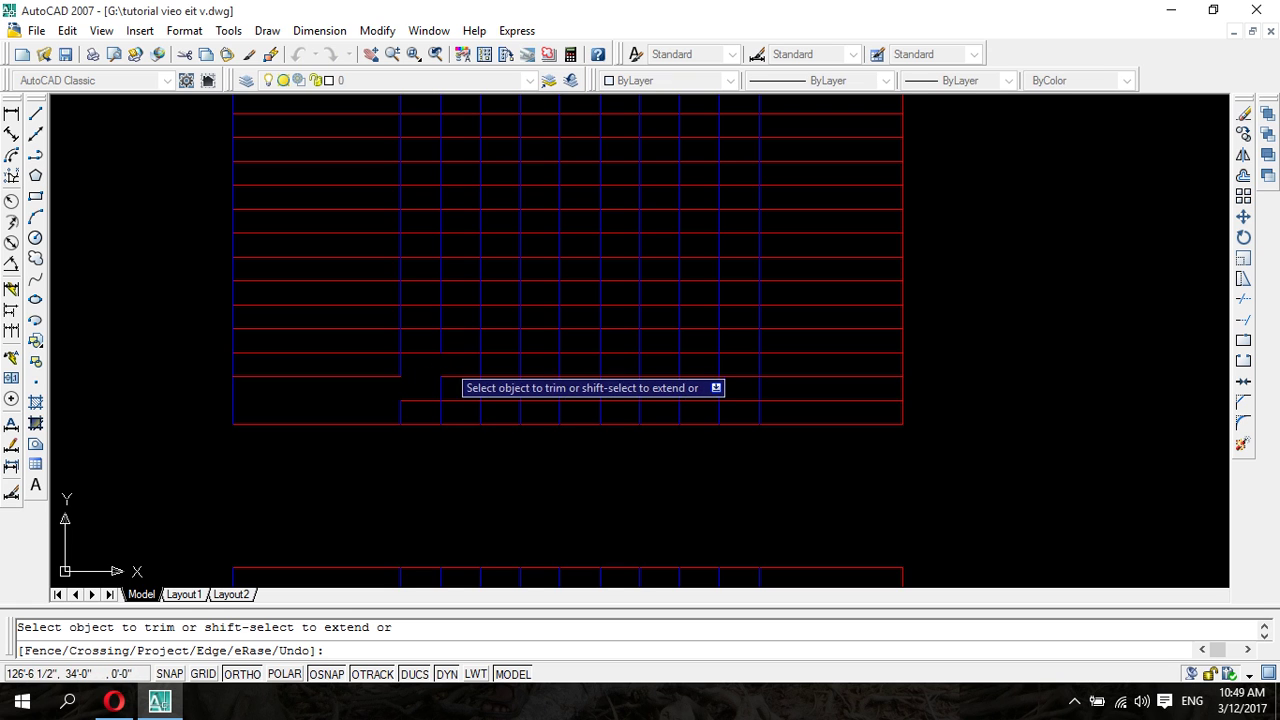
pyautogui.click(465, 353)
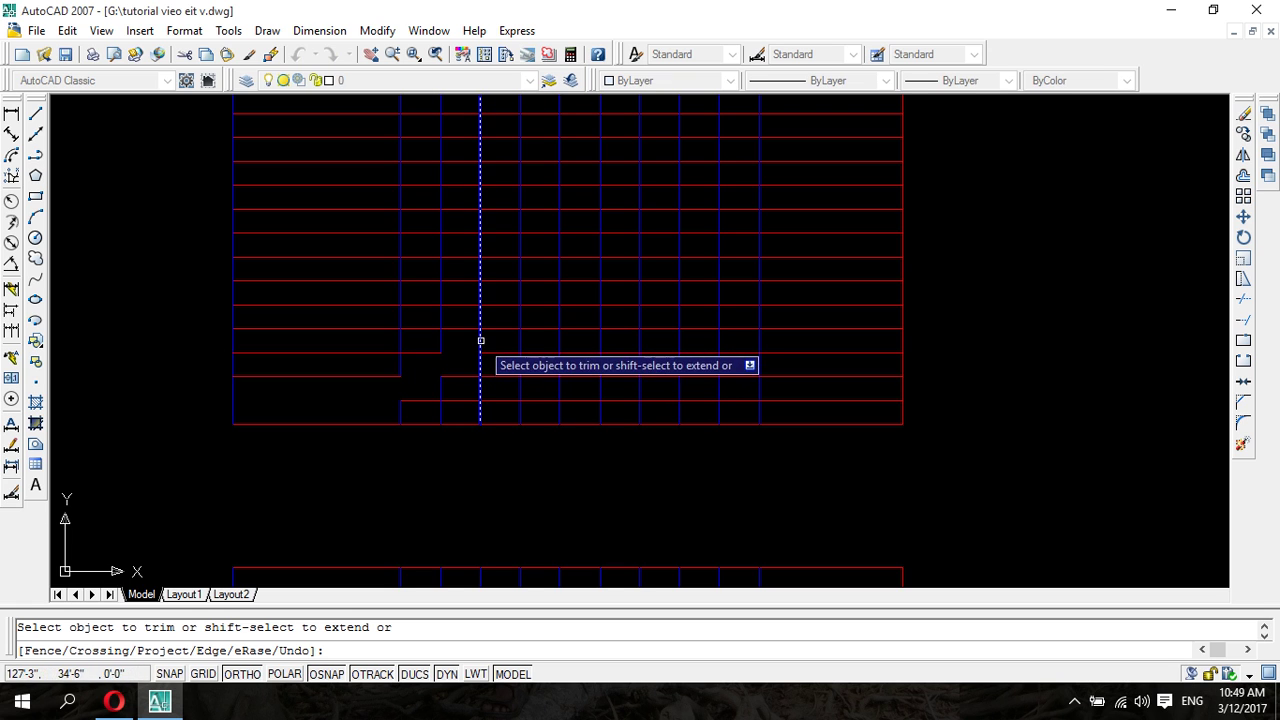
pyautogui.click(508, 329)
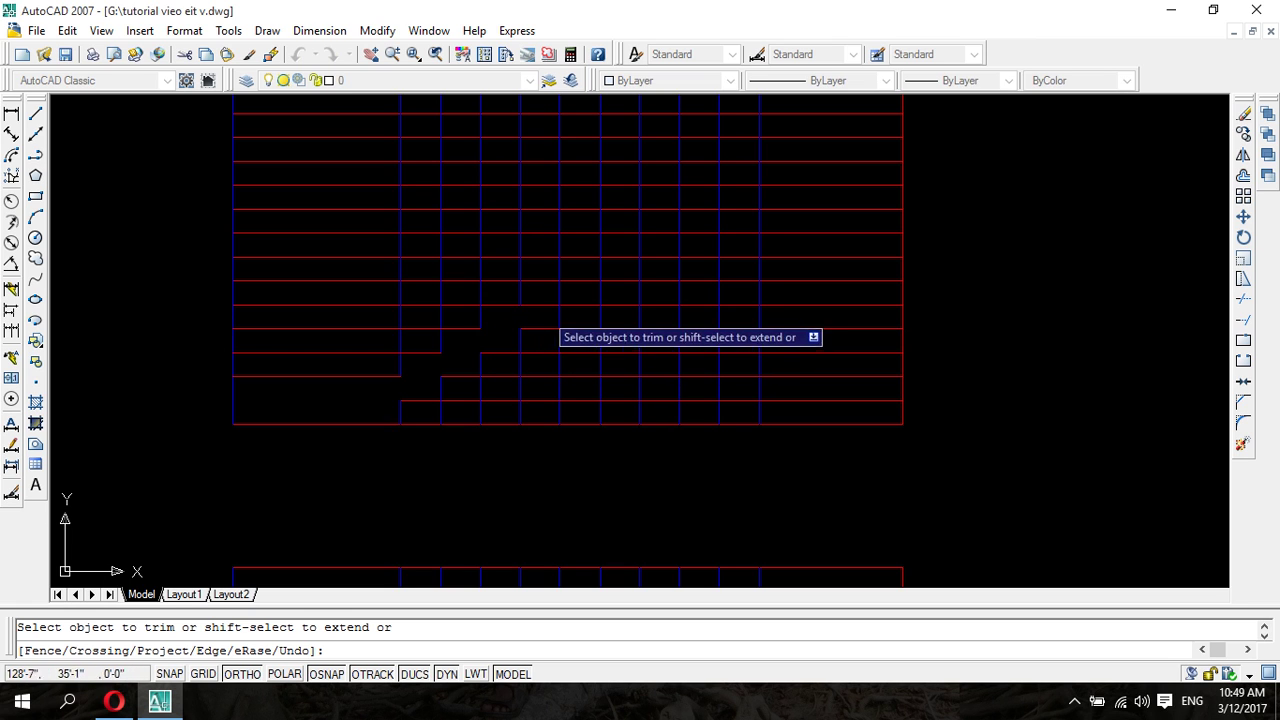
pyautogui.click(560, 293)
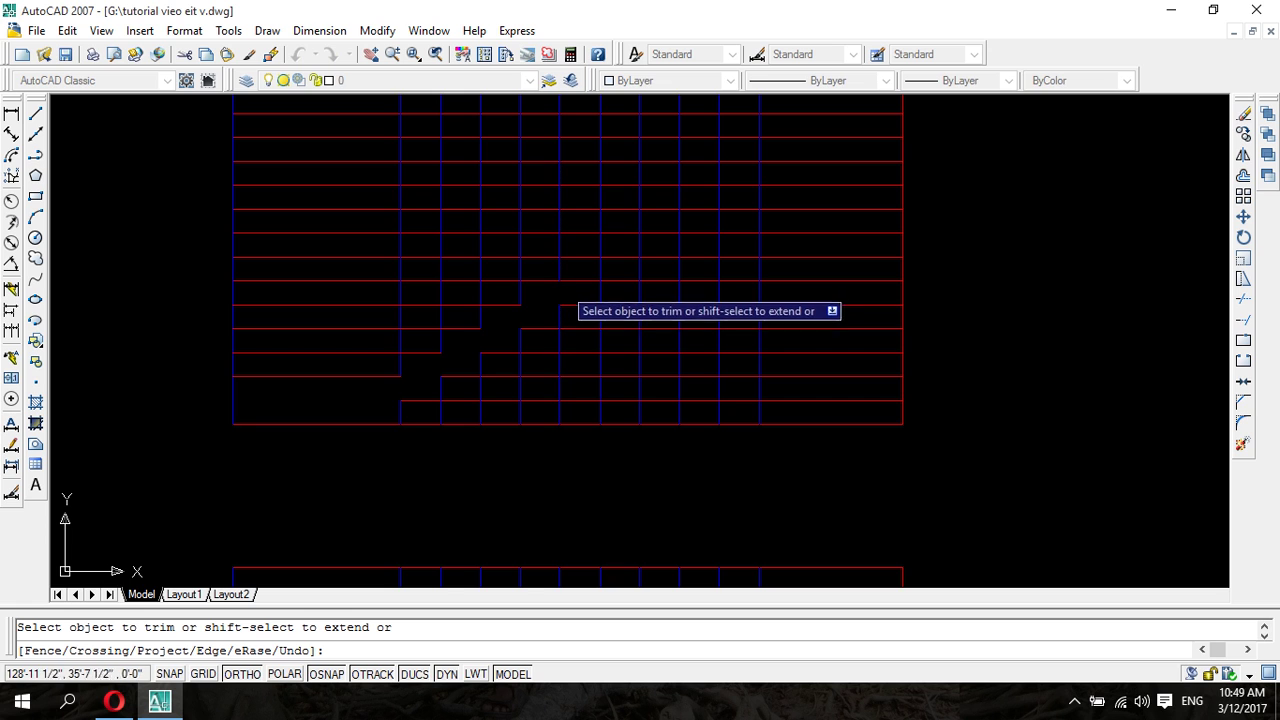
pyautogui.click(580, 281)
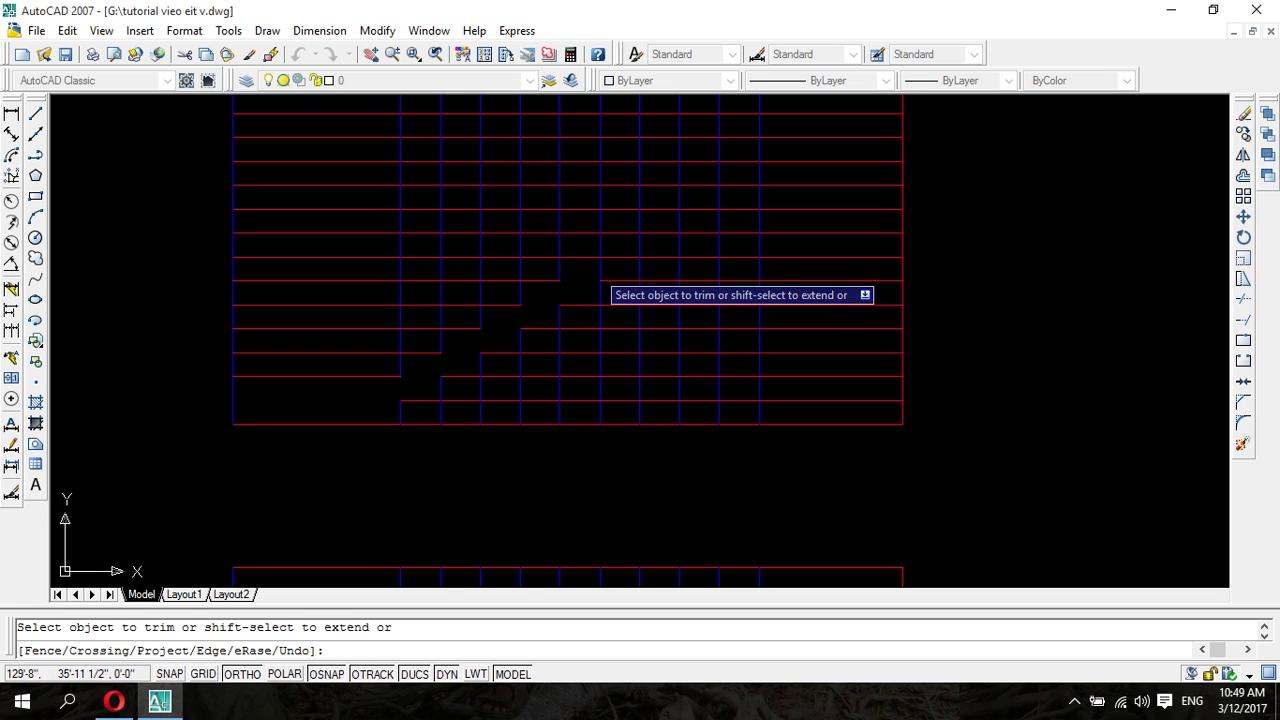
pyautogui.click(621, 257)
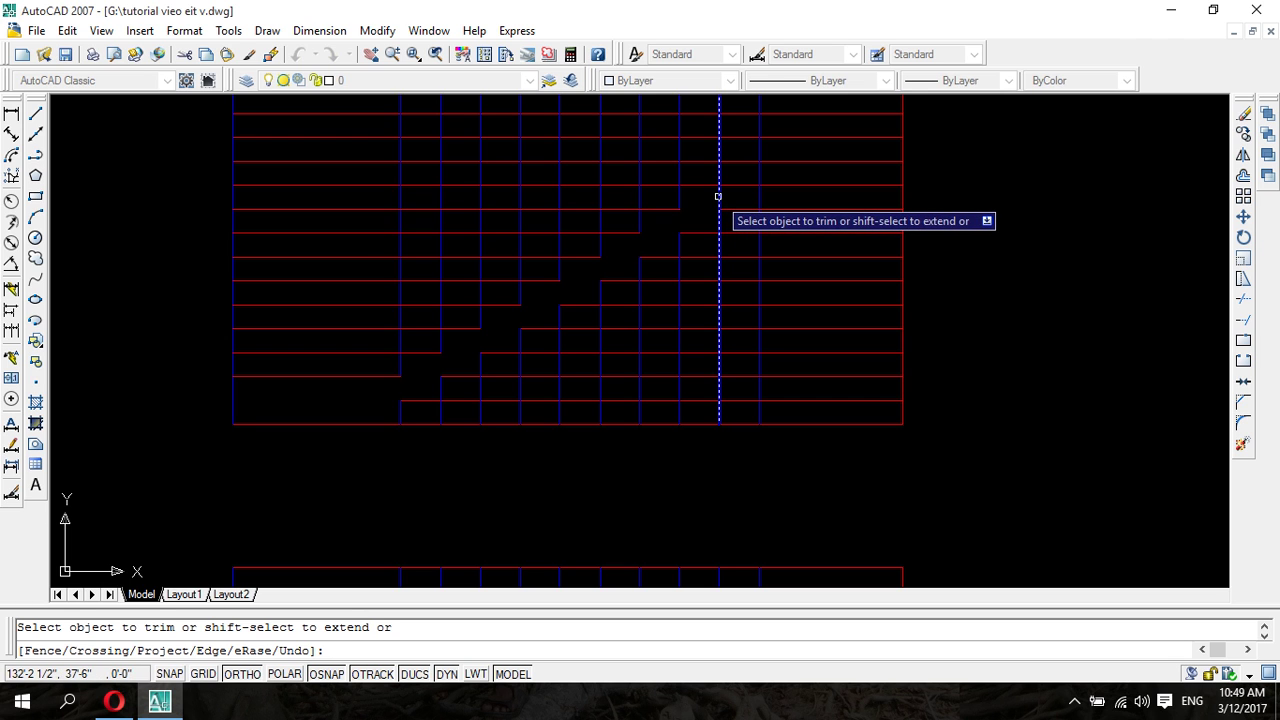
pyautogui.scroll(-2, 757, 214)
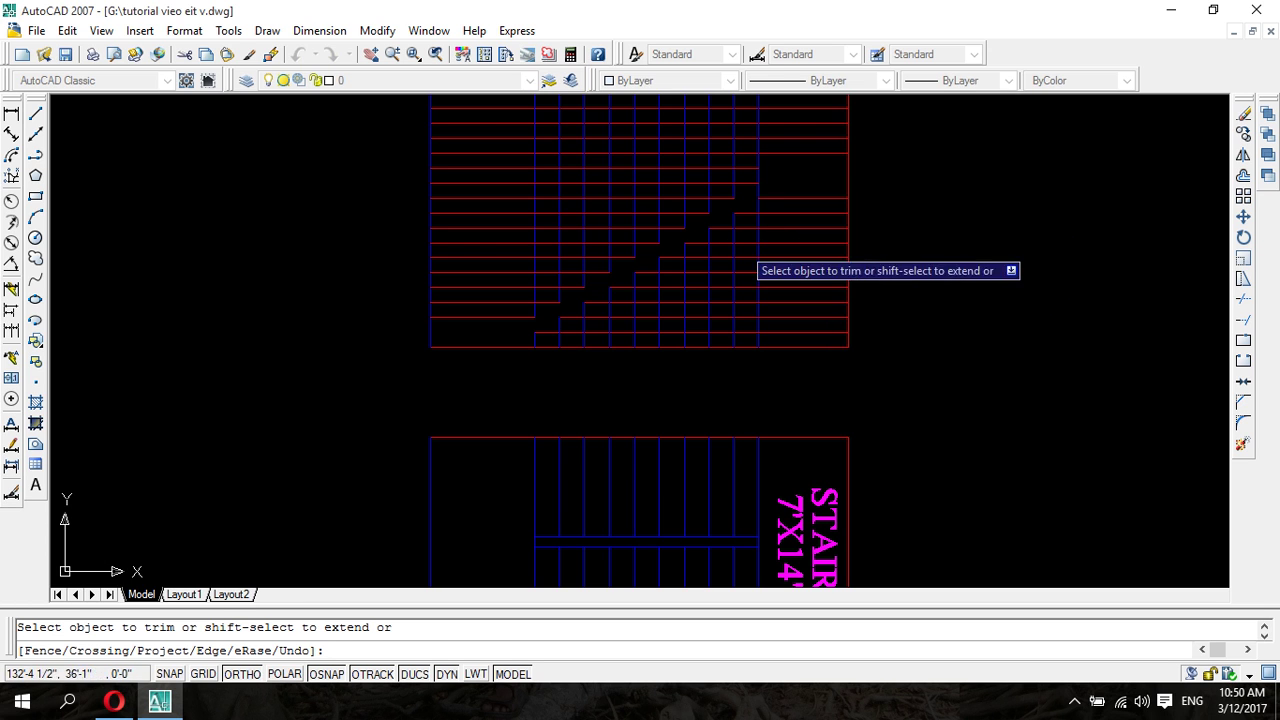
# - Recentre on both stair drawings and trim an upper step line beside the diagonal
pyautogui.scroll(-2, 708, 212)
pyautogui.scroll(-2, 757, 183)
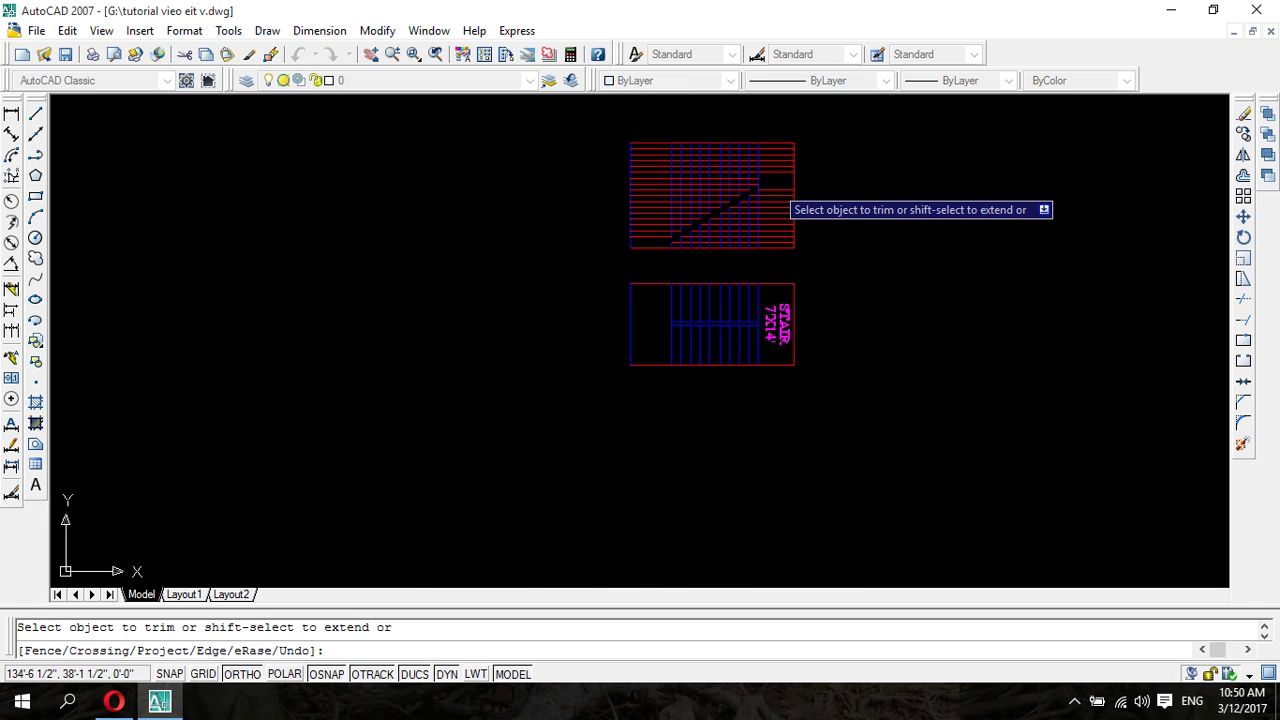
pyautogui.moveTo(780, 200); pyautogui.dragTo(575, 292, button='middle')
pyautogui.scroll(2, 570, 293)
pyautogui.scroll(1, 557, 294)
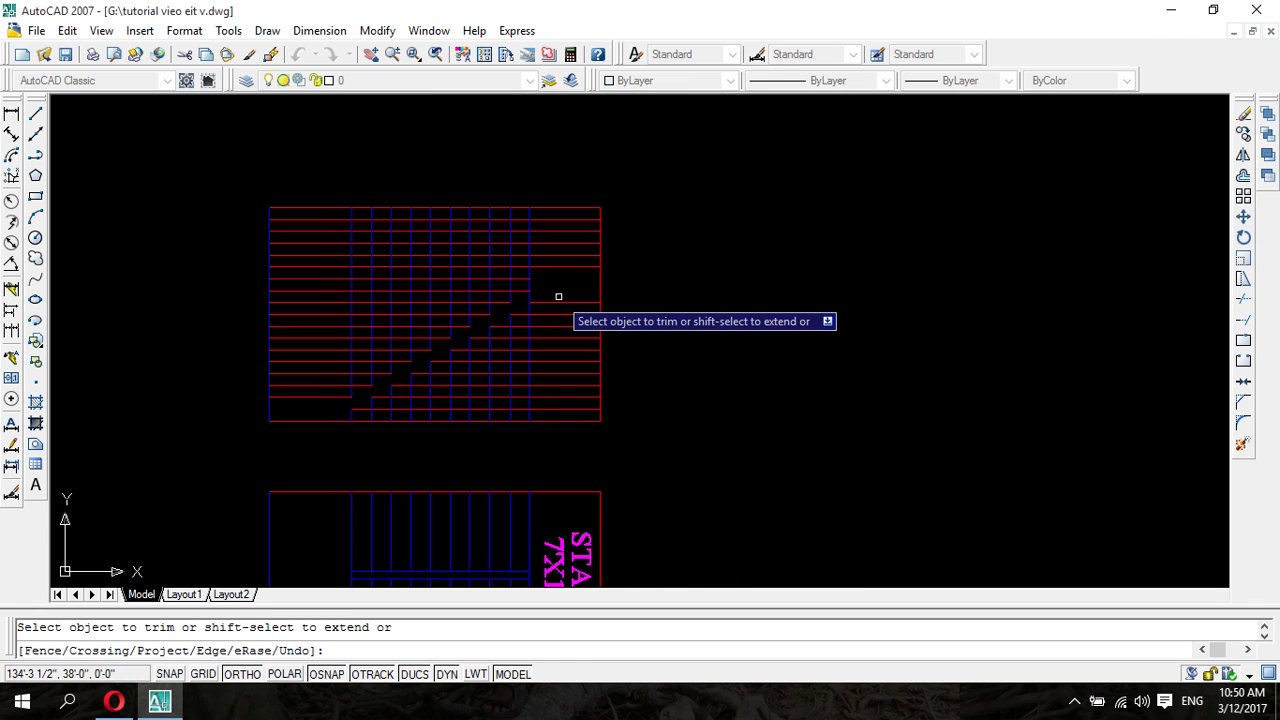
pyautogui.scroll(2, 555, 290)
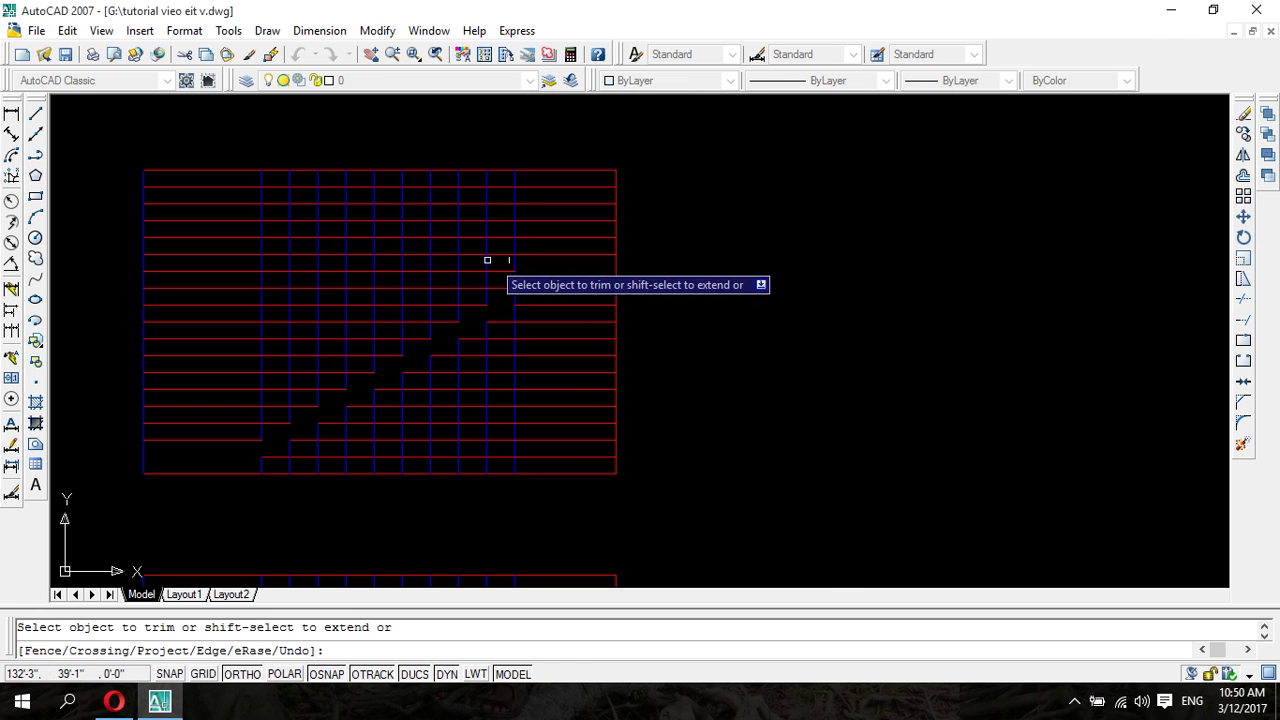
pyautogui.click(548, 271)
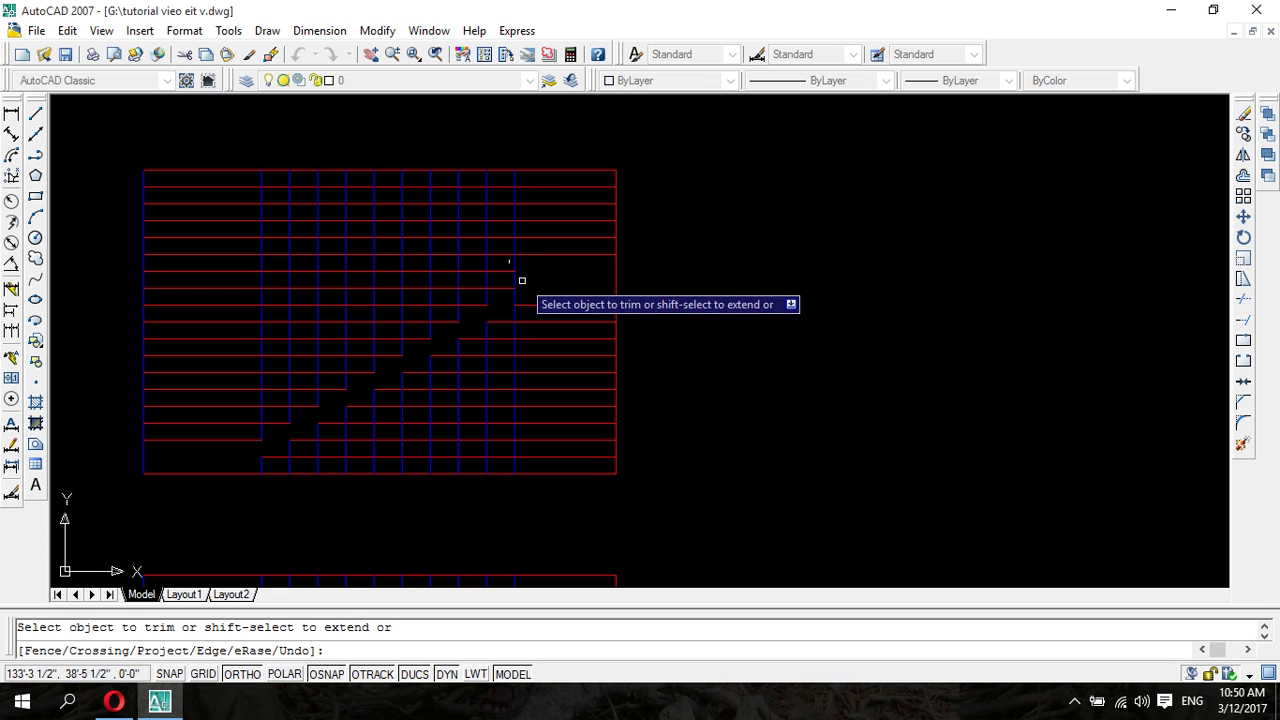
pyautogui.scroll(3, 528, 299)
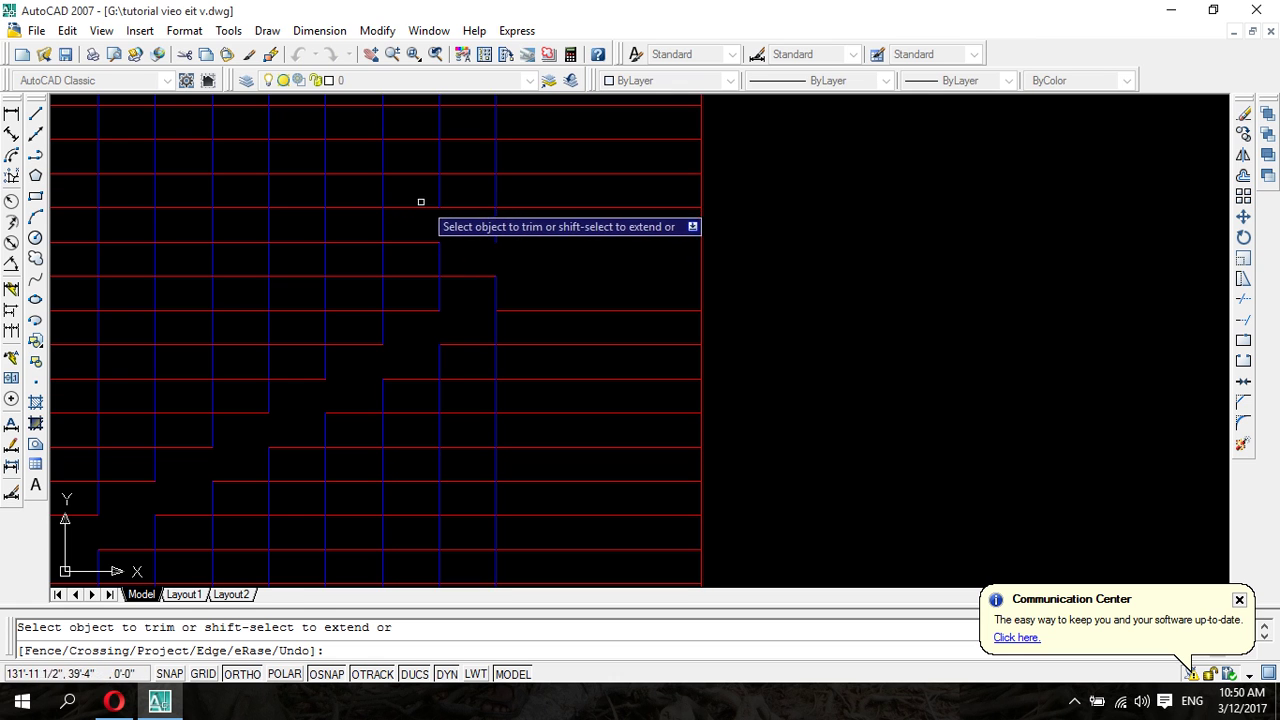
# - Trim the remaining step and vertical segments so the gap reaches the topmost red line
pyautogui.click(413, 208)
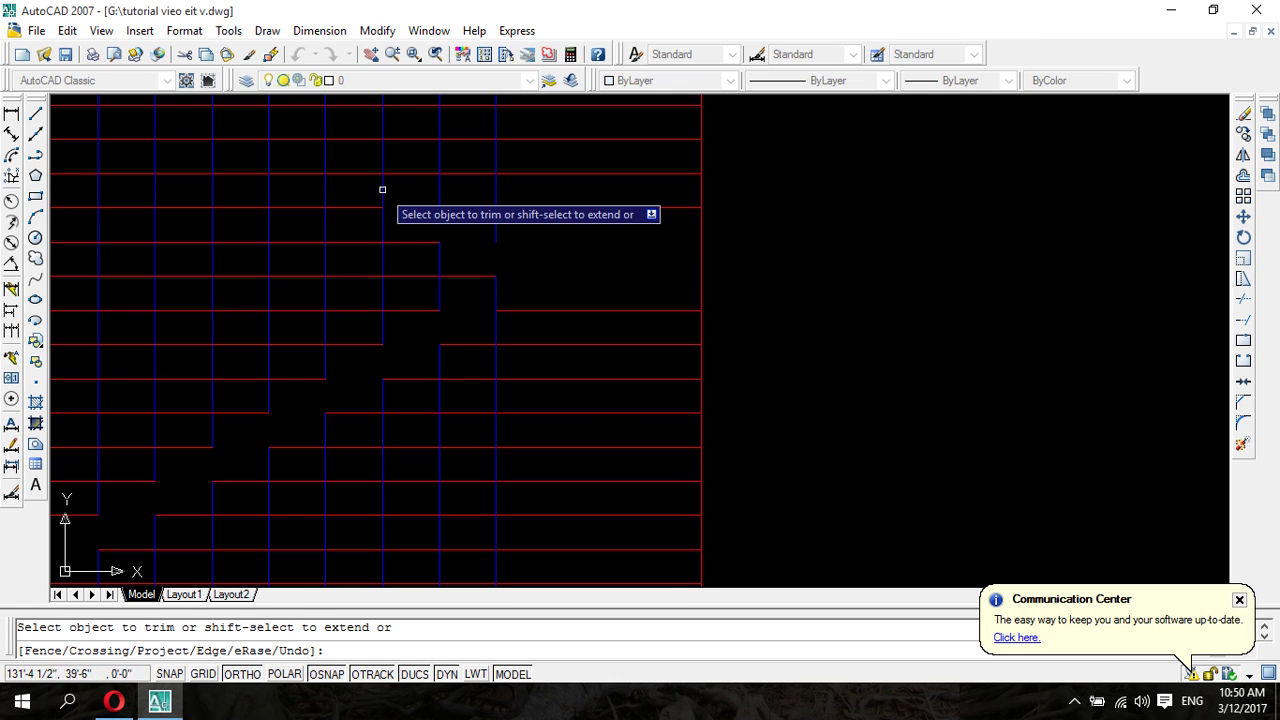
pyautogui.click(327, 155)
pyautogui.scroll(-2, 368, 207)
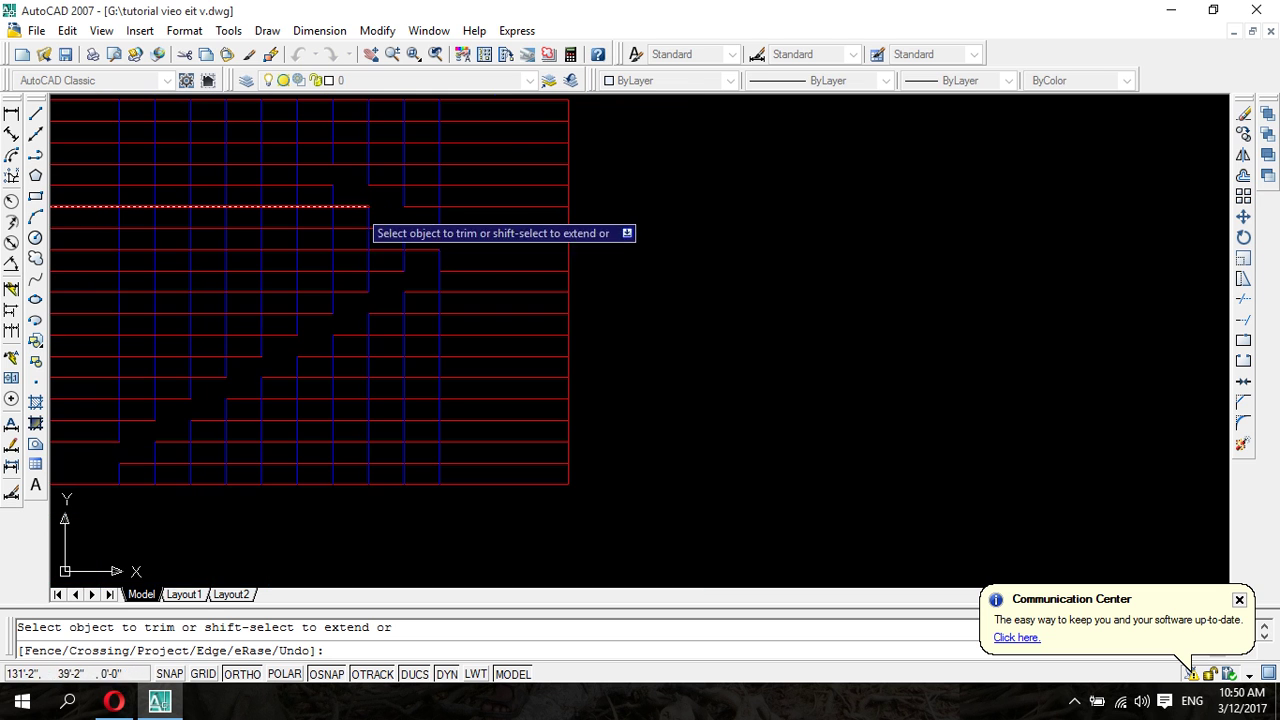
pyautogui.moveTo(368, 207)
pyautogui.mouseDown(button='middle')
pyautogui.moveTo(435, 300)
pyautogui.moveTo(478, 312)
pyautogui.mouseUp(button='middle')
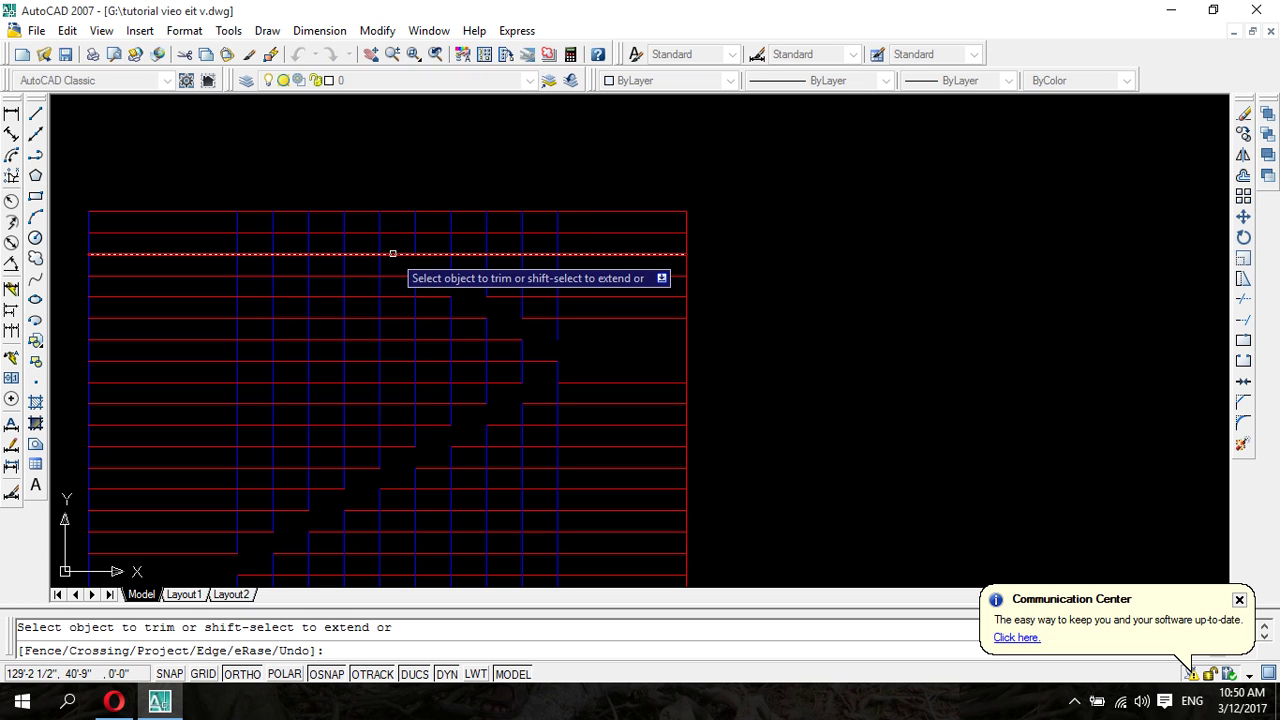
pyautogui.click(392, 254)
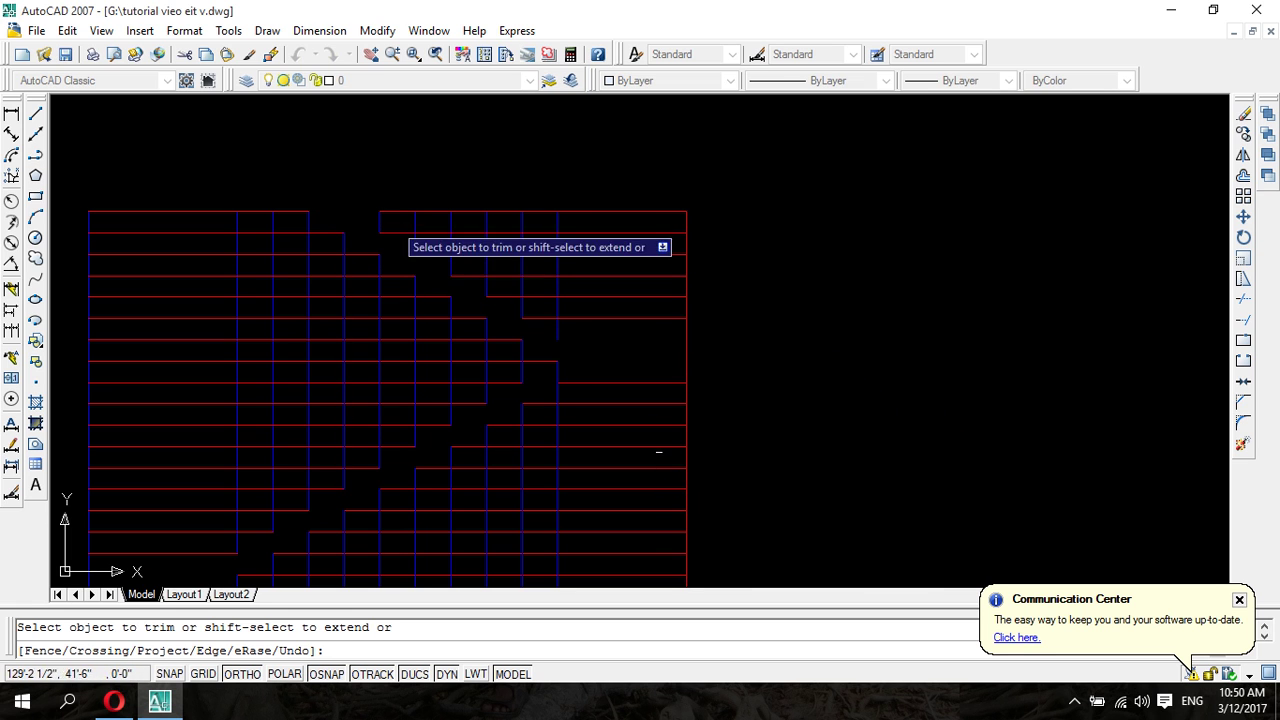
pyautogui.scroll(3, 575, 389)
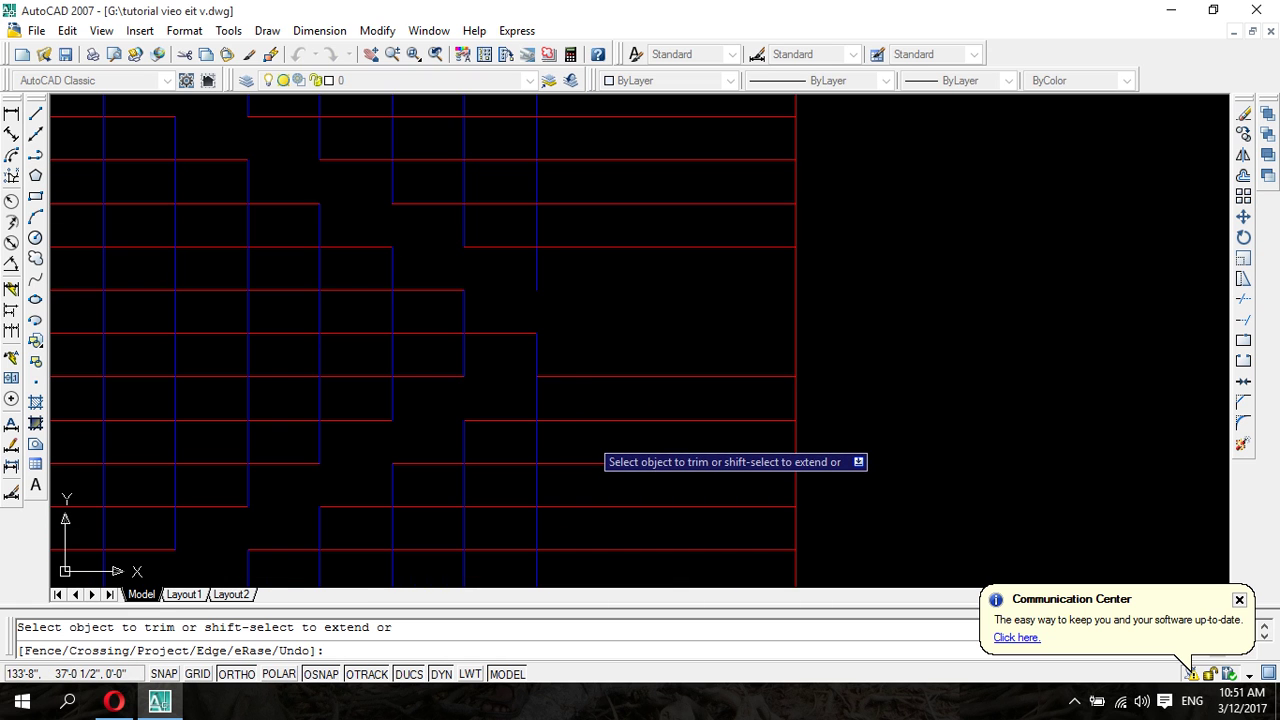
pyautogui.scroll(-2, 536, 444)
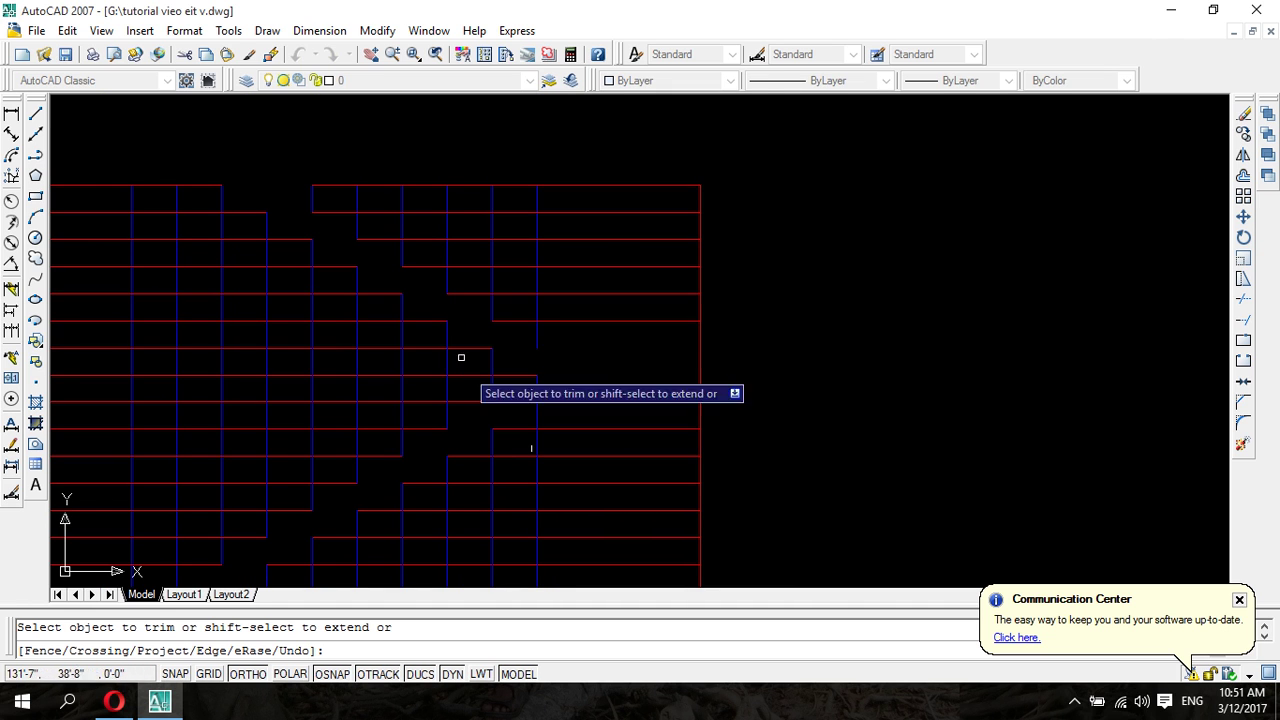
# - Trim the top-right step lines with a crossing window, then one more diagonal step line
pyautogui.click(286, 149)
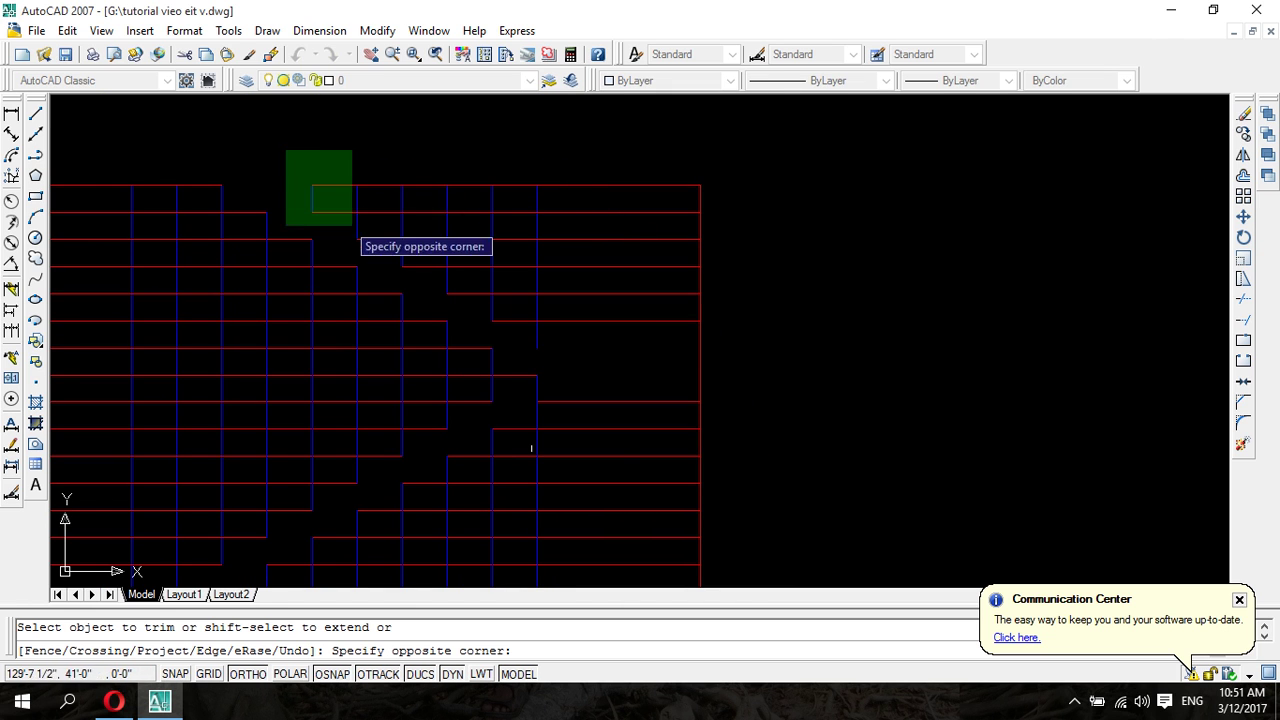
pyautogui.click(358, 152)
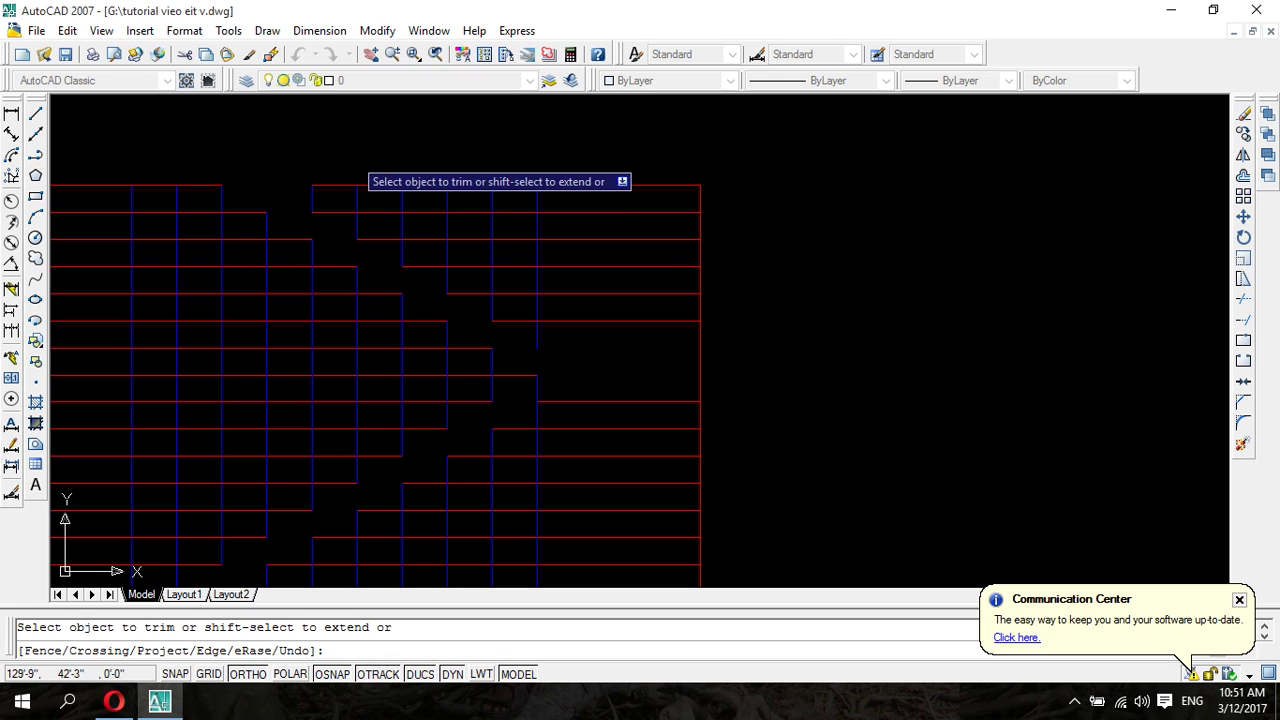
pyautogui.click(300, 167)
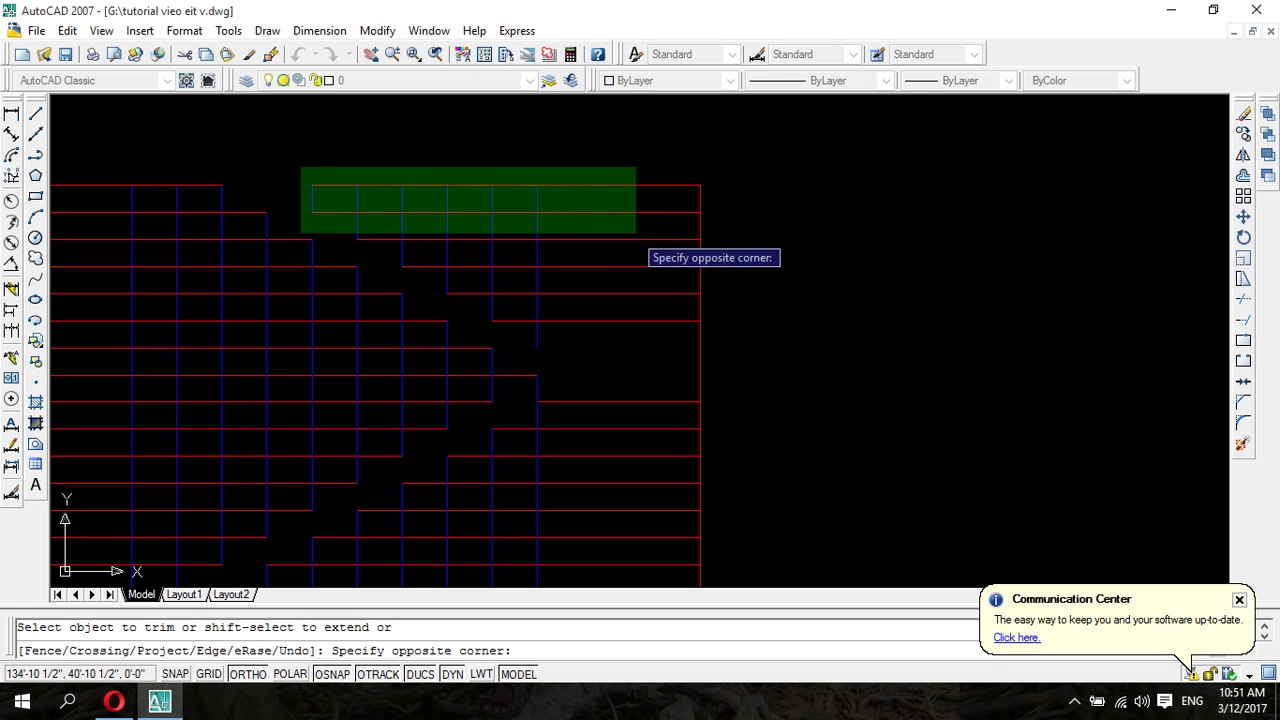
pyautogui.click(690, 235)
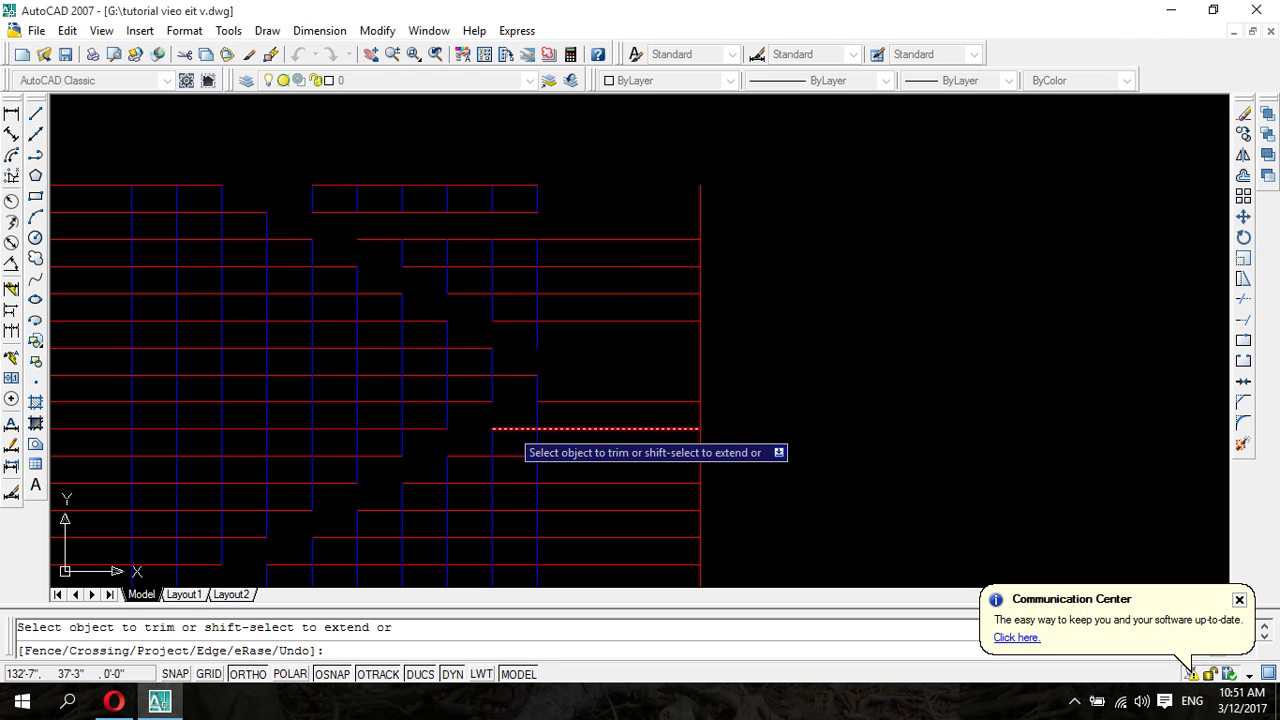
pyautogui.scroll(-1, 513, 426)
pyautogui.scroll(-1, 514, 391)
pyautogui.moveTo(514, 391); pyautogui.dragTo(492, 305, button='middle')
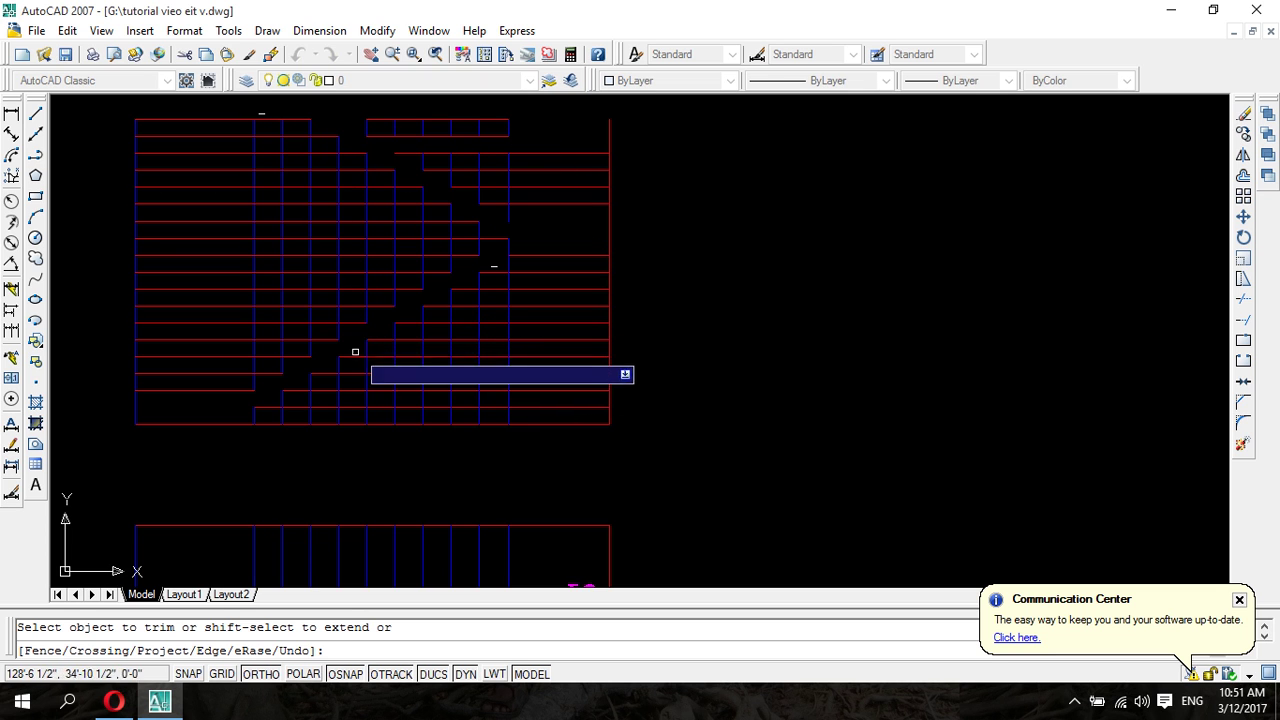
pyautogui.click(345, 390)
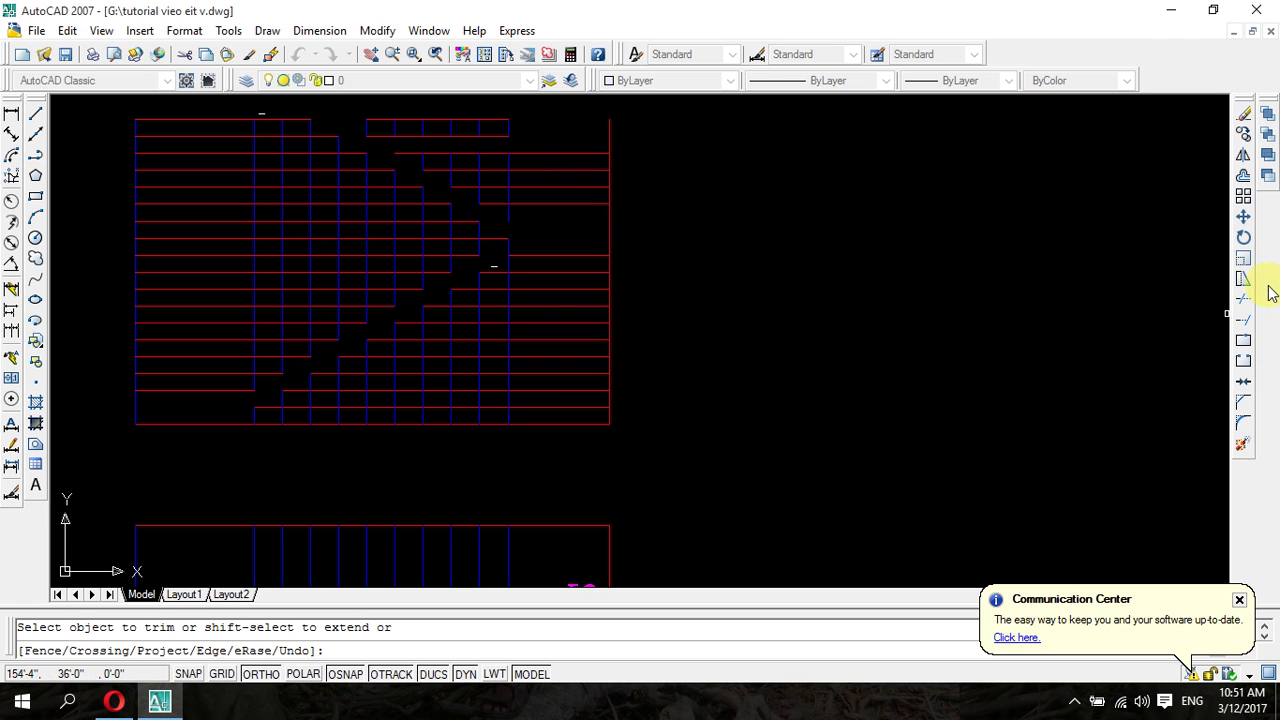
# - Try a 6-inch offset of a top line, then cancel the attempt
pyautogui.click(1242, 176)
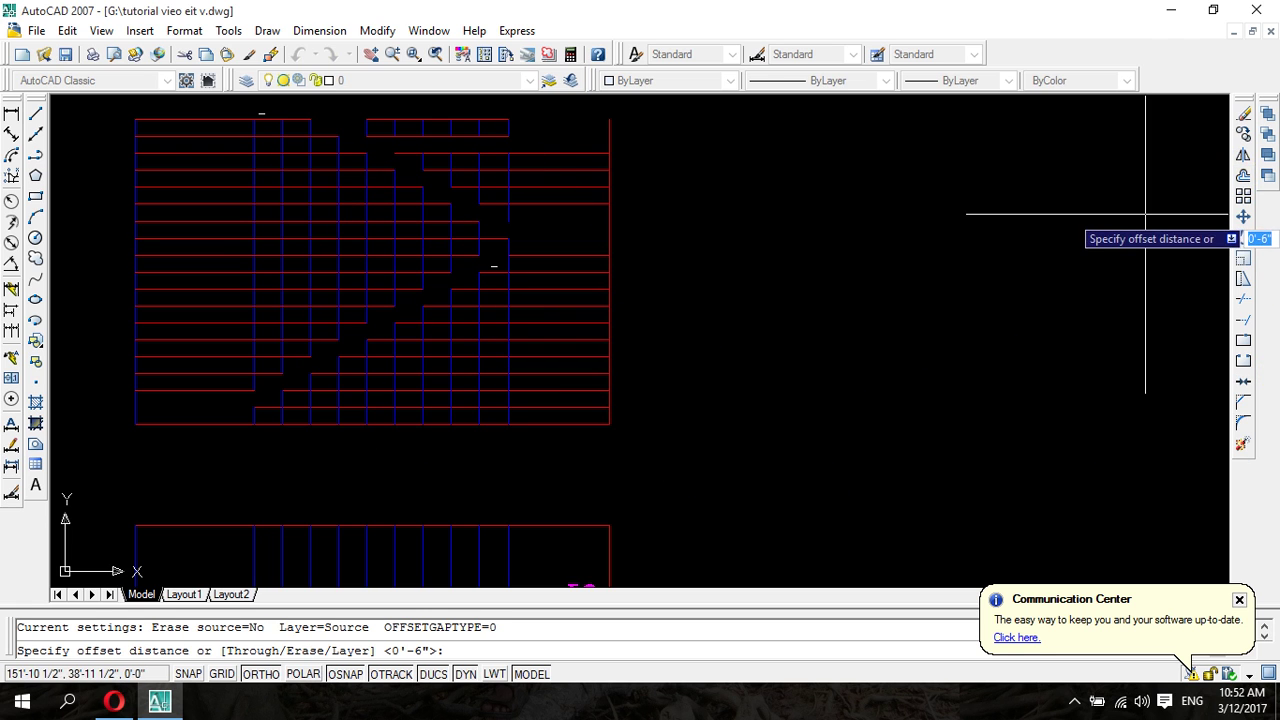
pyautogui.write('6')
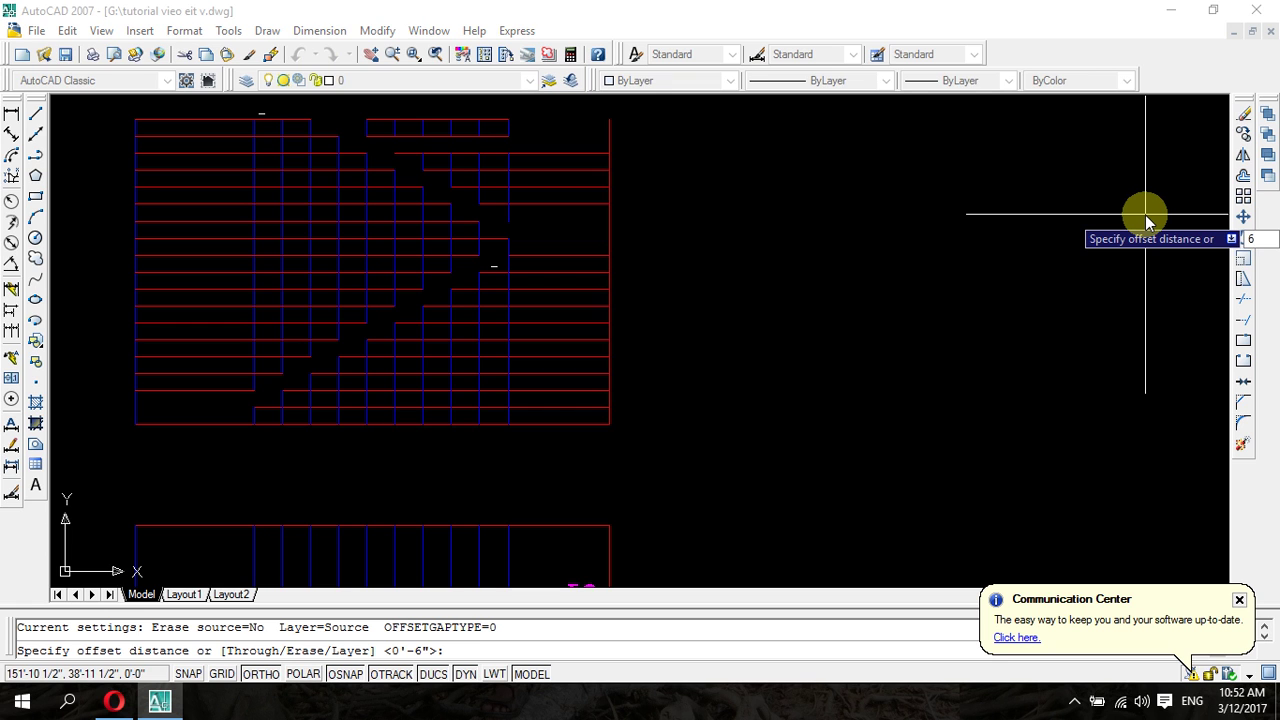
pyautogui.press('Return')
pyautogui.press('Return')
pyautogui.press('Return')
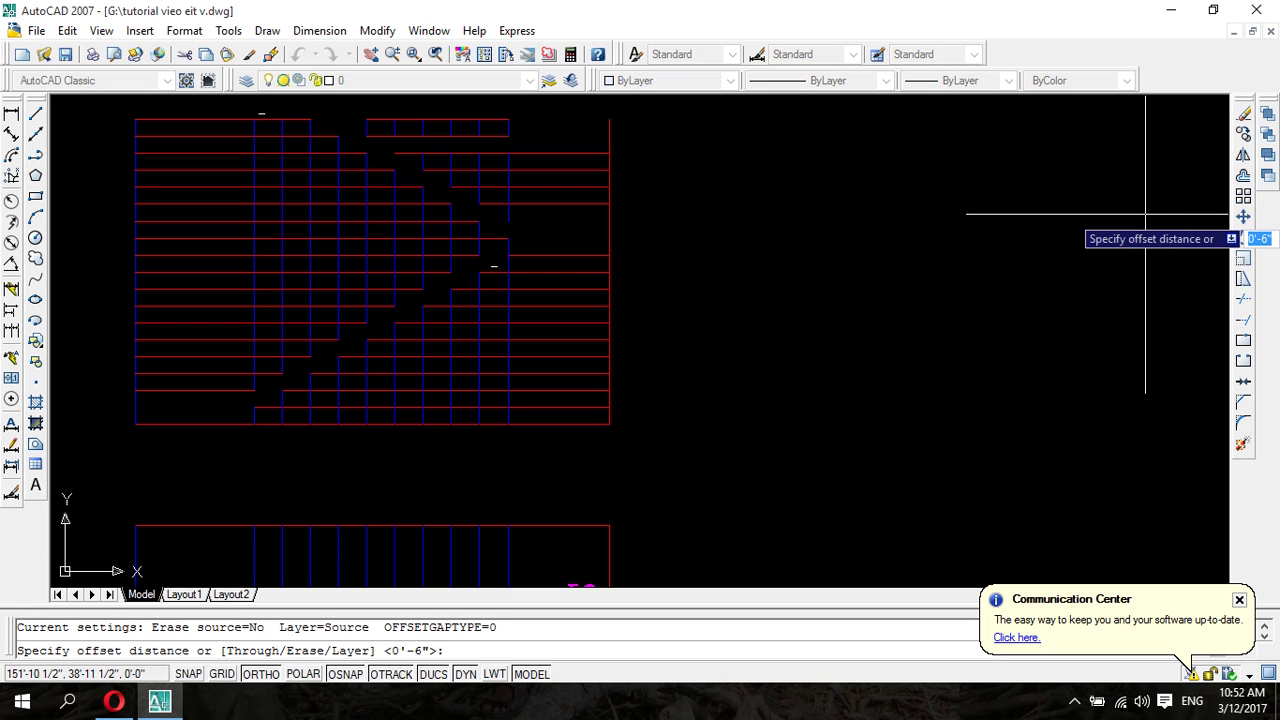
pyautogui.click(1145, 214)
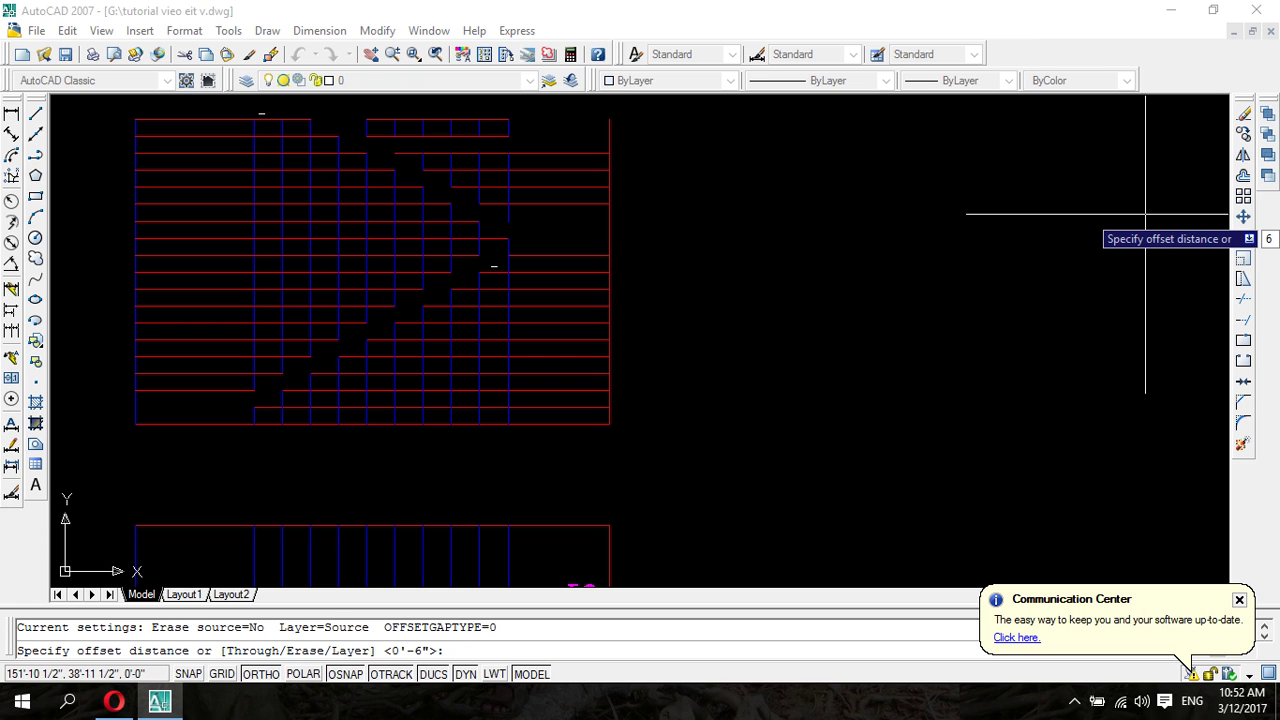
pyautogui.write("'")
pyautogui.press('Return')
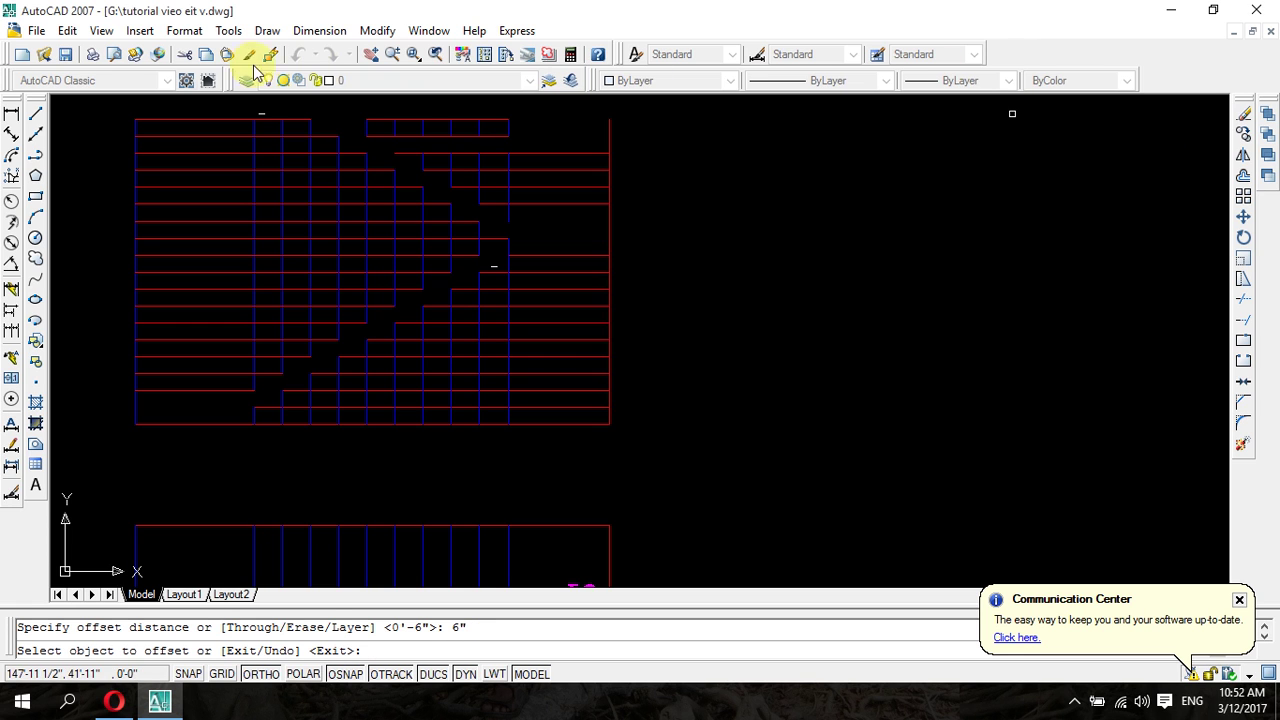
pyautogui.click(171, 123)
pyautogui.click(176, 115)
pyautogui.scroll(-4, 274, 212)
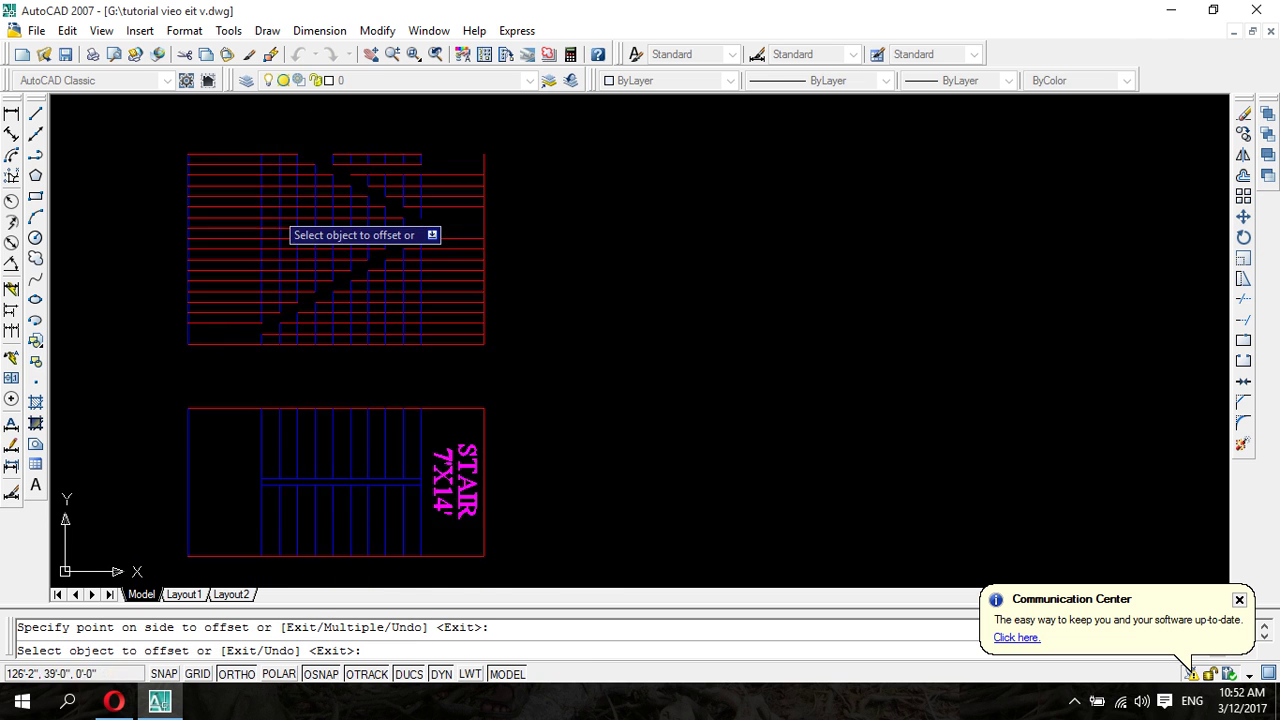
pyautogui.scroll(-2, 268, 204)
pyautogui.scroll(-2, 274, 153)
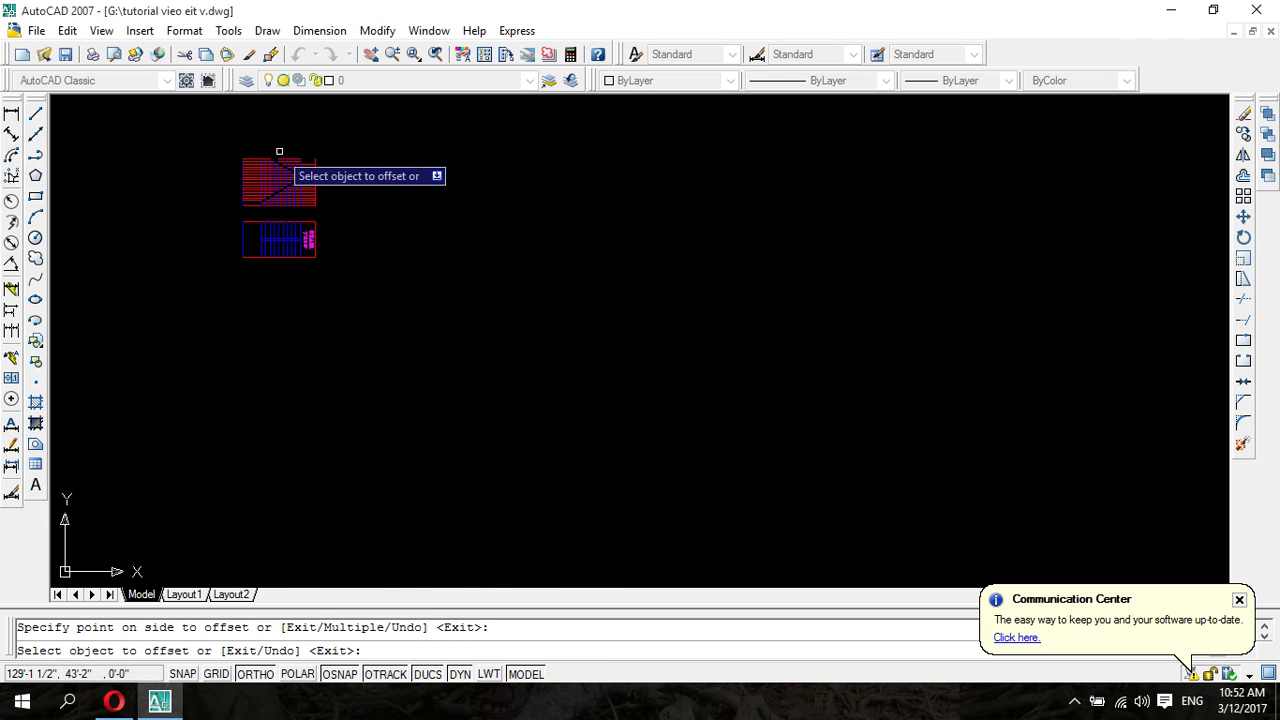
pyautogui.moveTo(279, 151); pyautogui.dragTo(251, 334, button='middle')
pyautogui.scroll(4, 240, 337)
pyautogui.scroll(1, 240, 337)
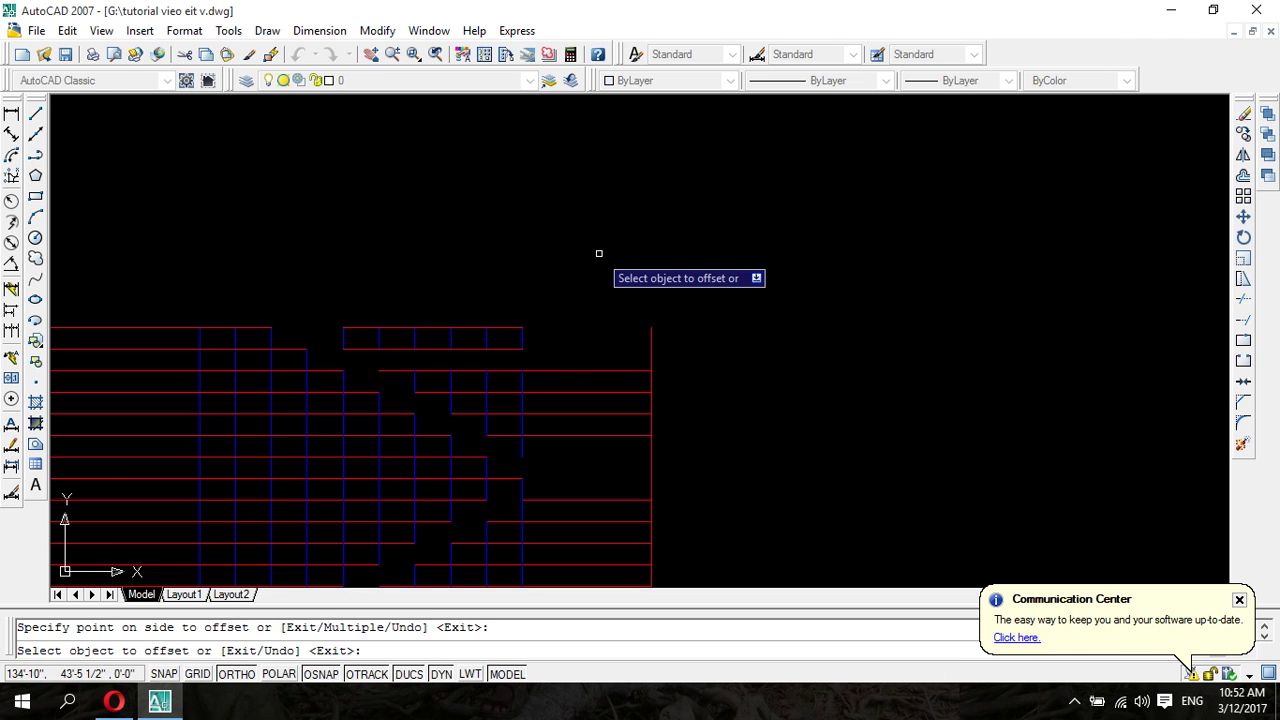
pyautogui.press('Escape')
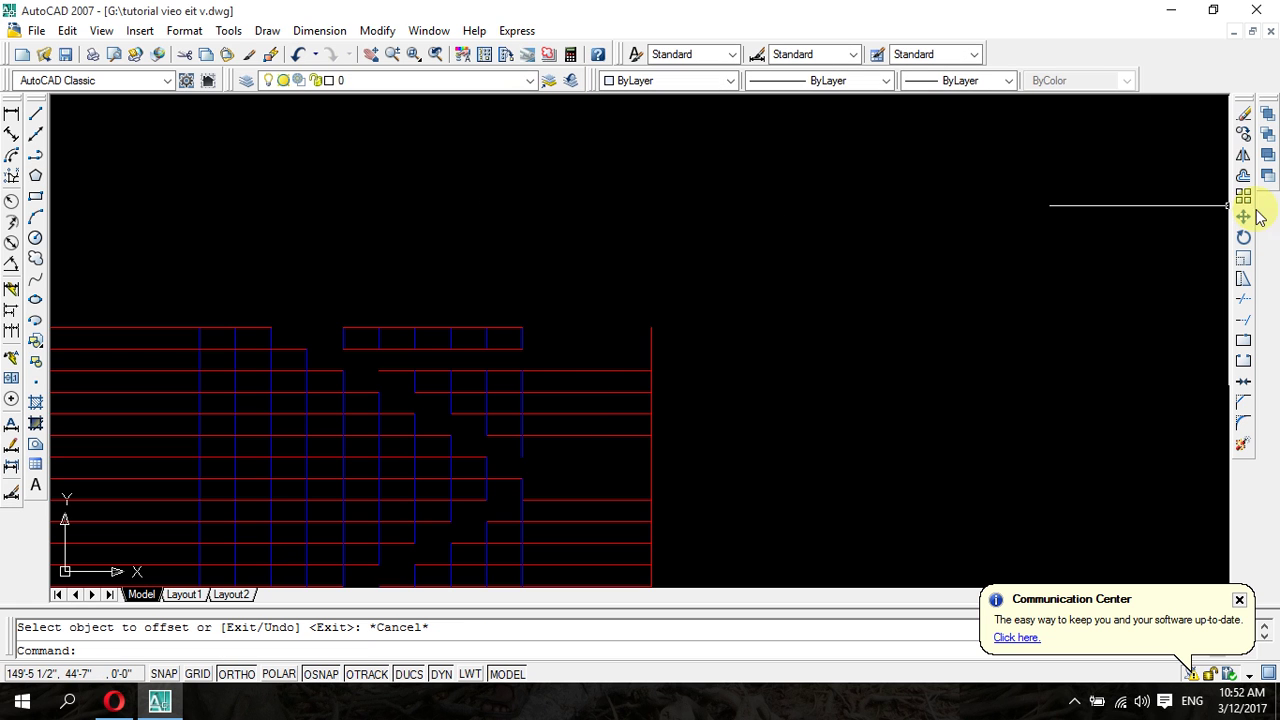
# - Offset the top red line upward 6" twice, creating two new top lines
pyautogui.click(1243, 178)
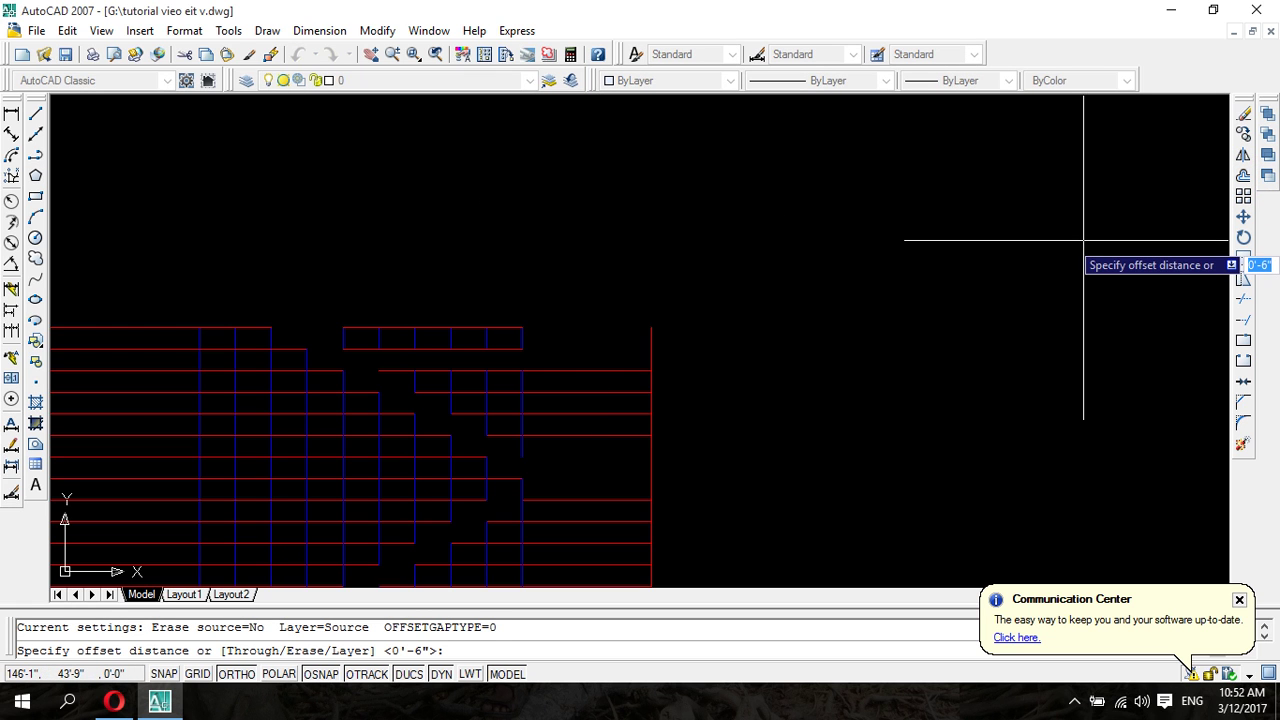
pyautogui.write('6')
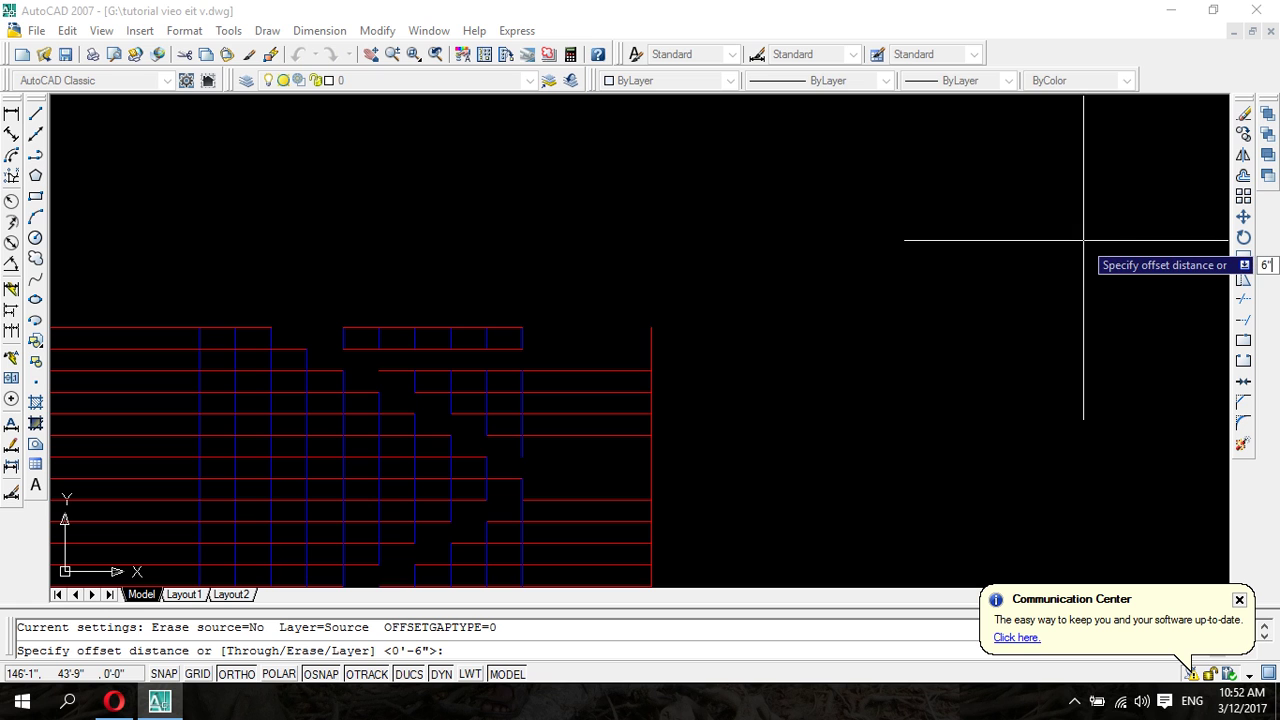
pyautogui.press('Return')
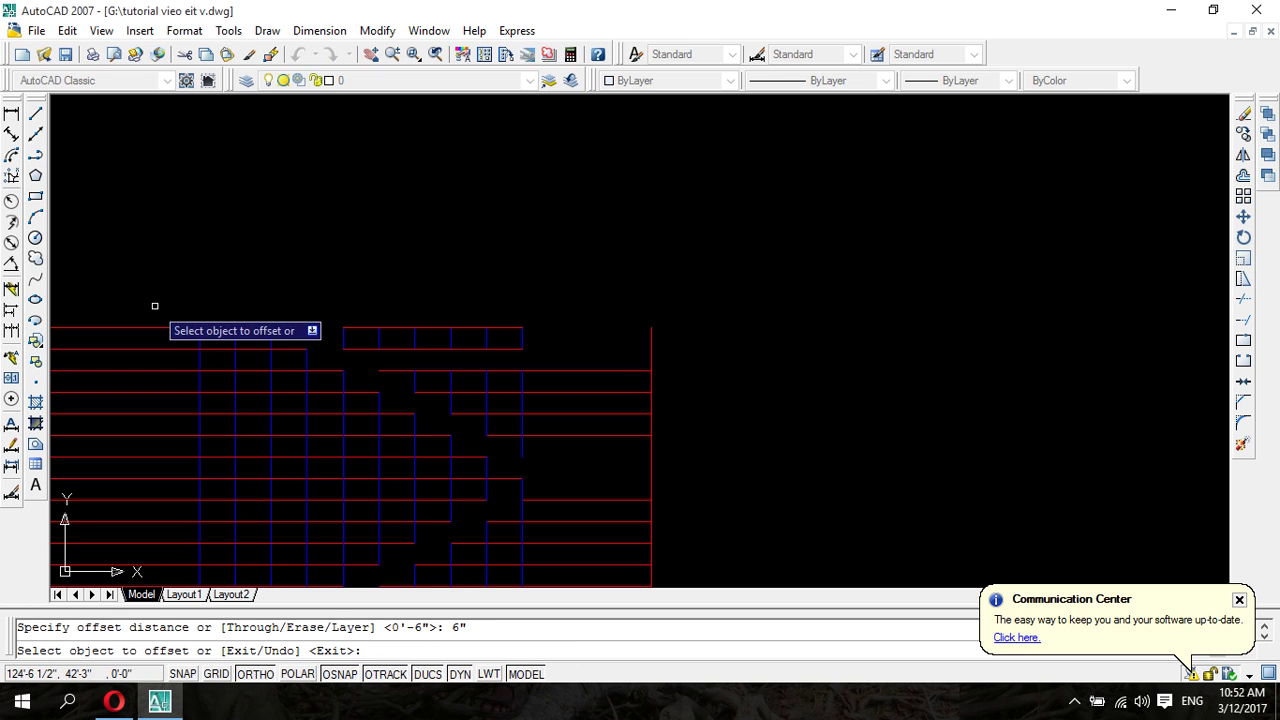
pyautogui.click(151, 328)
pyautogui.click(157, 298)
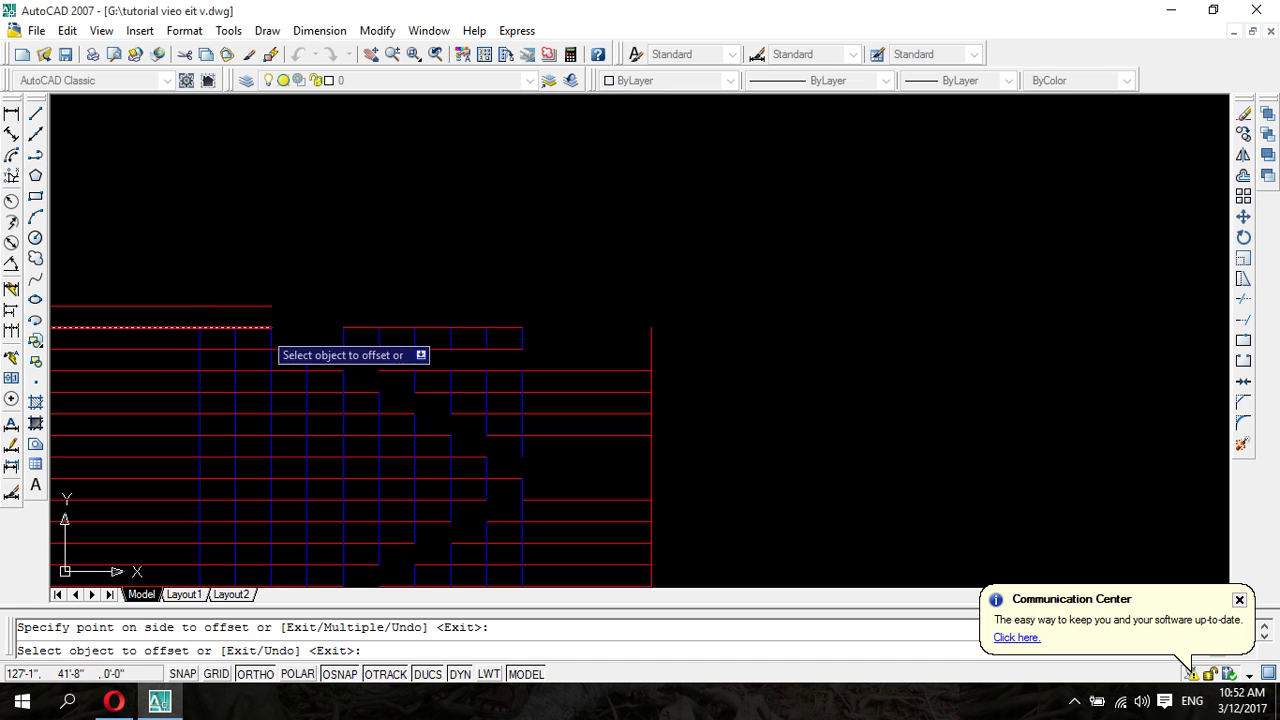
pyautogui.click(175, 306)
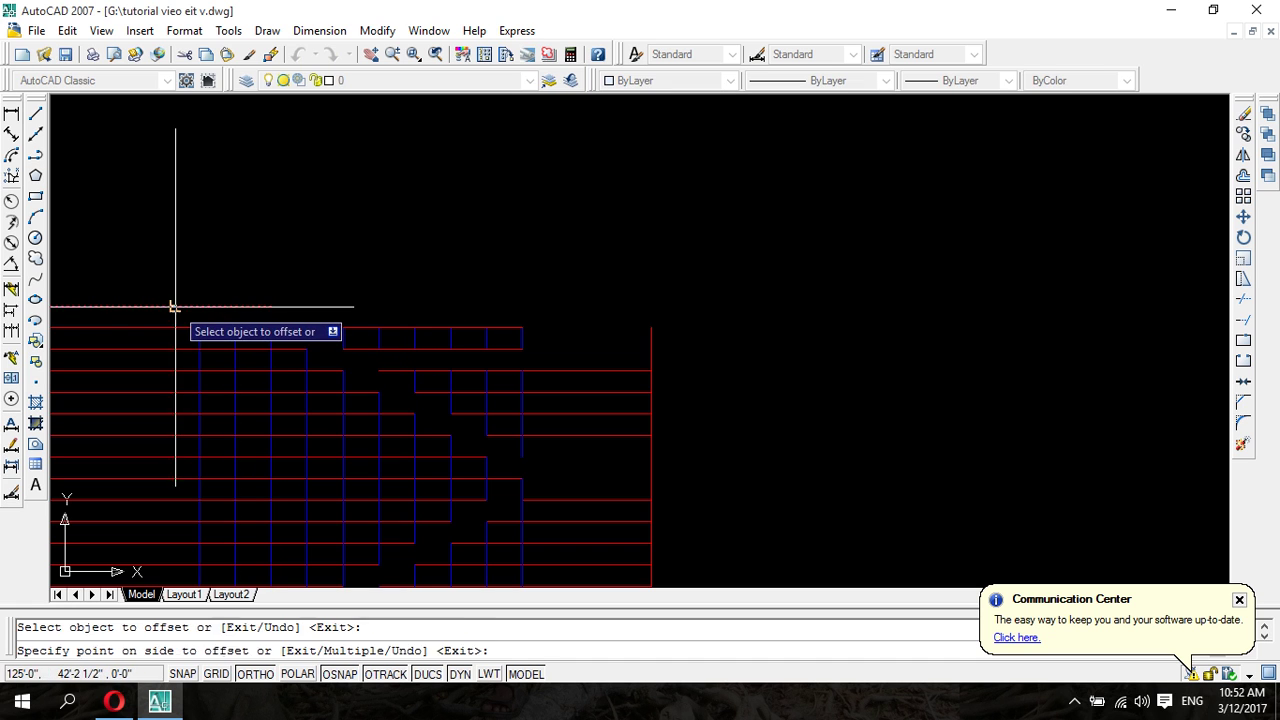
pyautogui.click(176, 292)
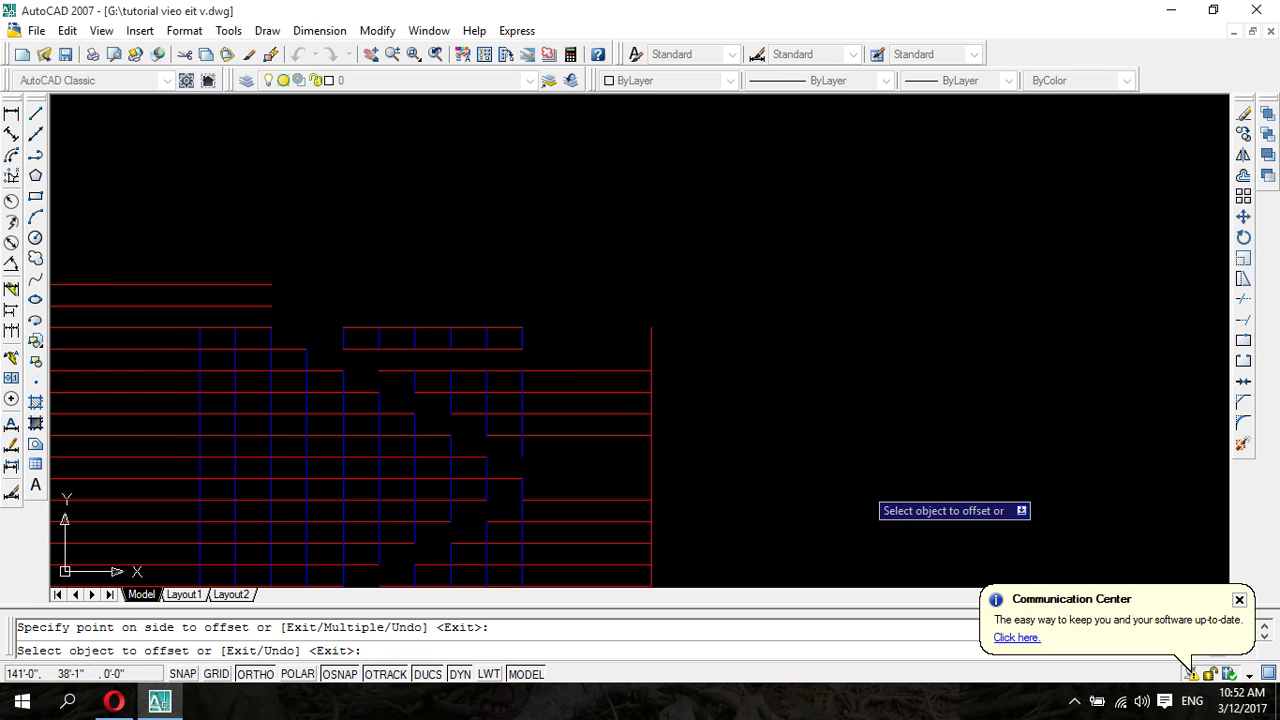
pyautogui.scroll(-2, 829, 470)
pyautogui.moveTo(770, 470); pyautogui.dragTo(623, 342, button='middle')
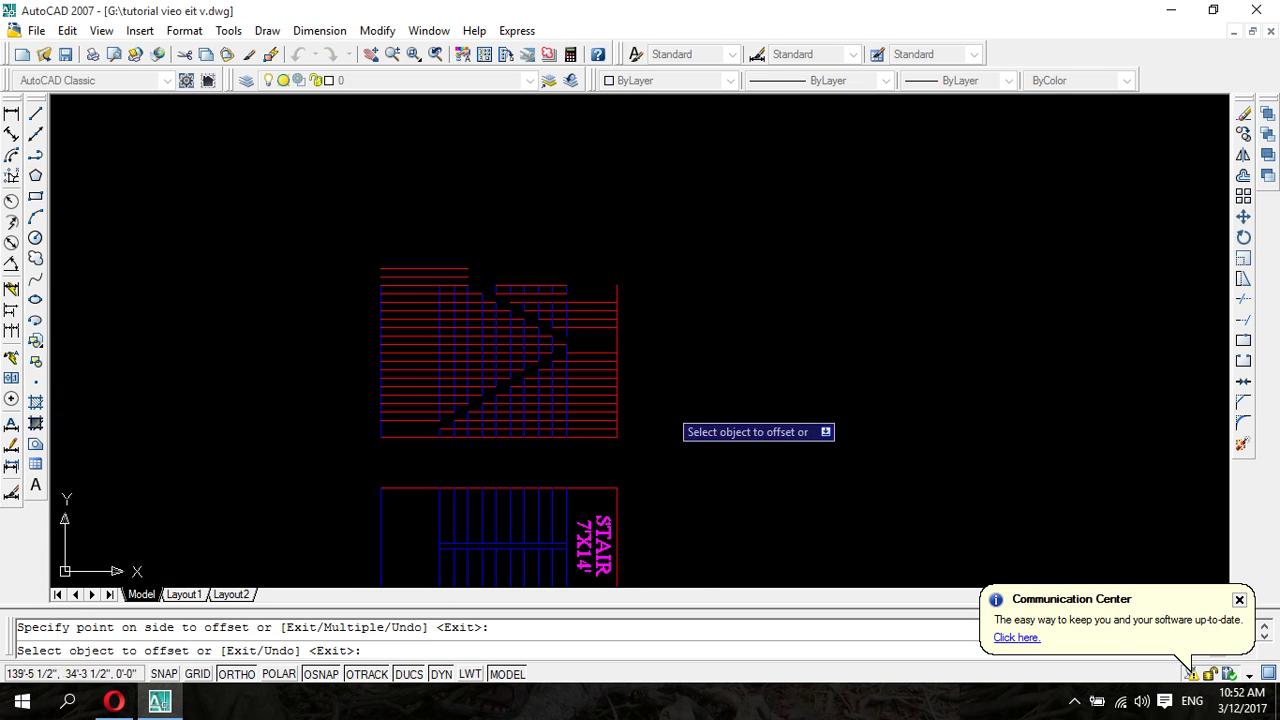
pyautogui.scroll(2, 672, 415)
pyautogui.scroll(1, 680, 423)
pyautogui.scroll(1, 620, 410)
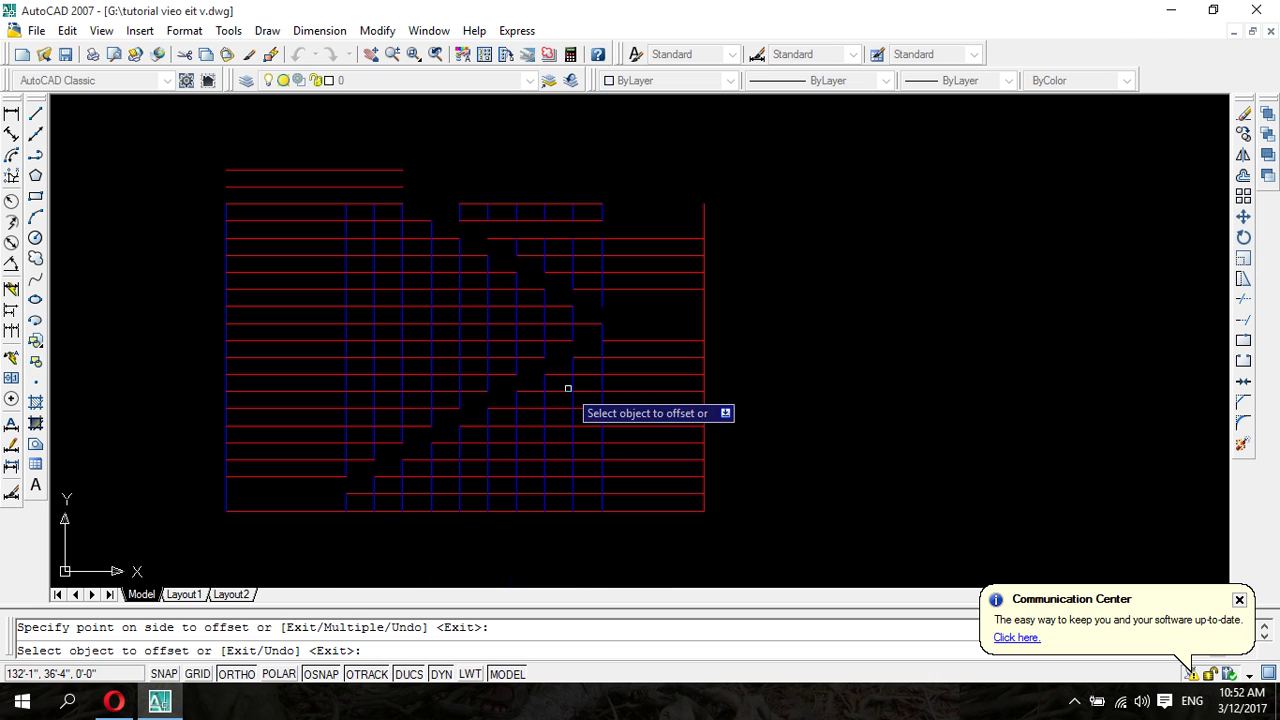
pyautogui.moveTo(567, 388); pyautogui.dragTo(600, 431, button='middle')
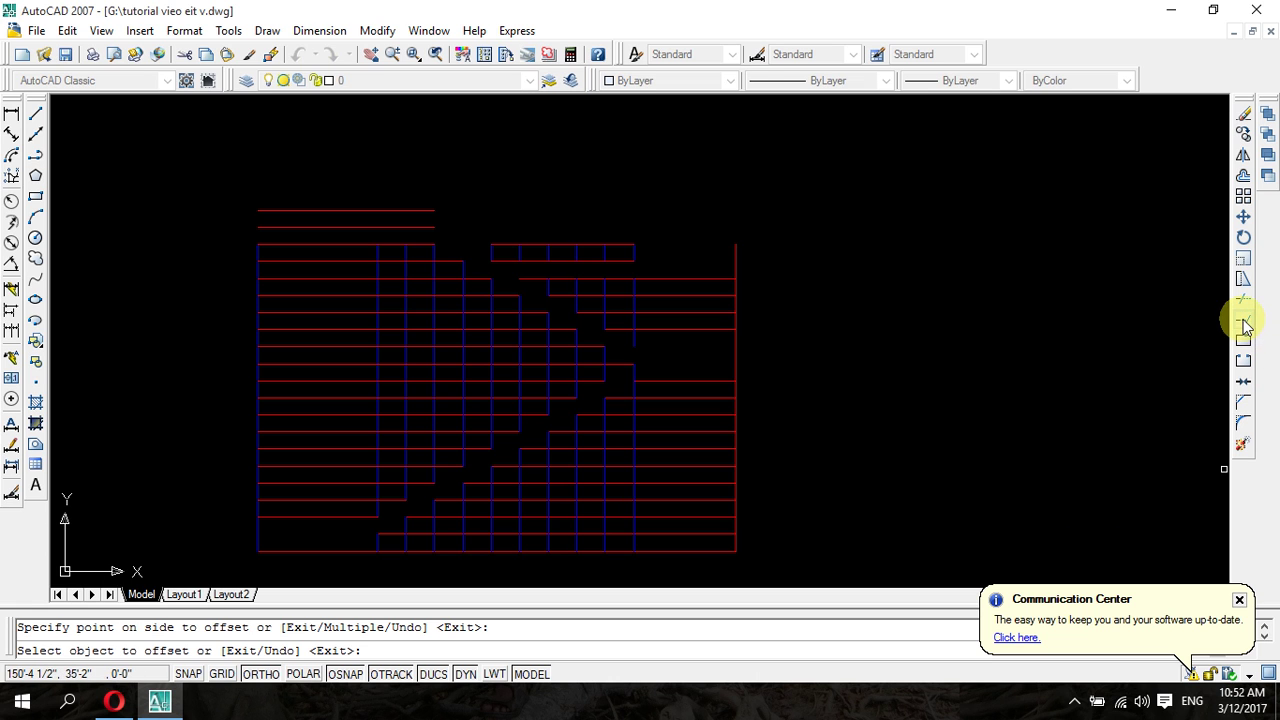
# - Extend a vertical step line up to the new top line
pyautogui.press('Return')
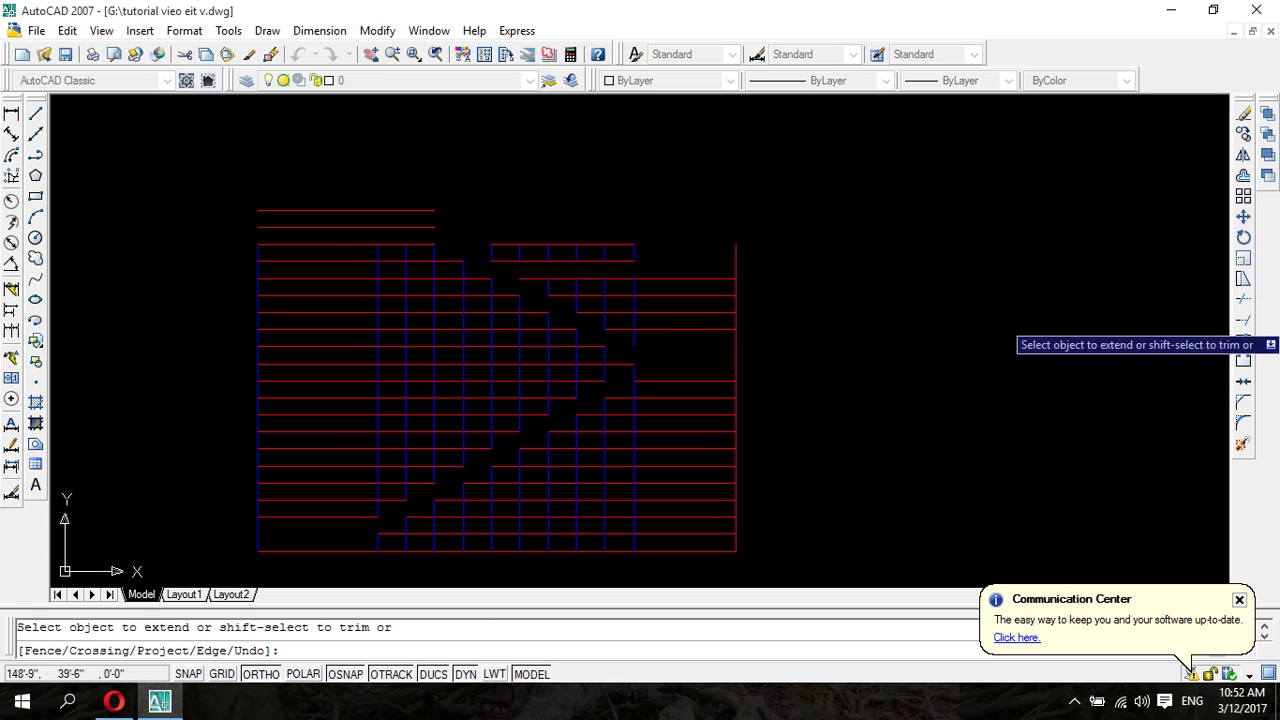
pyautogui.click(1241, 325)
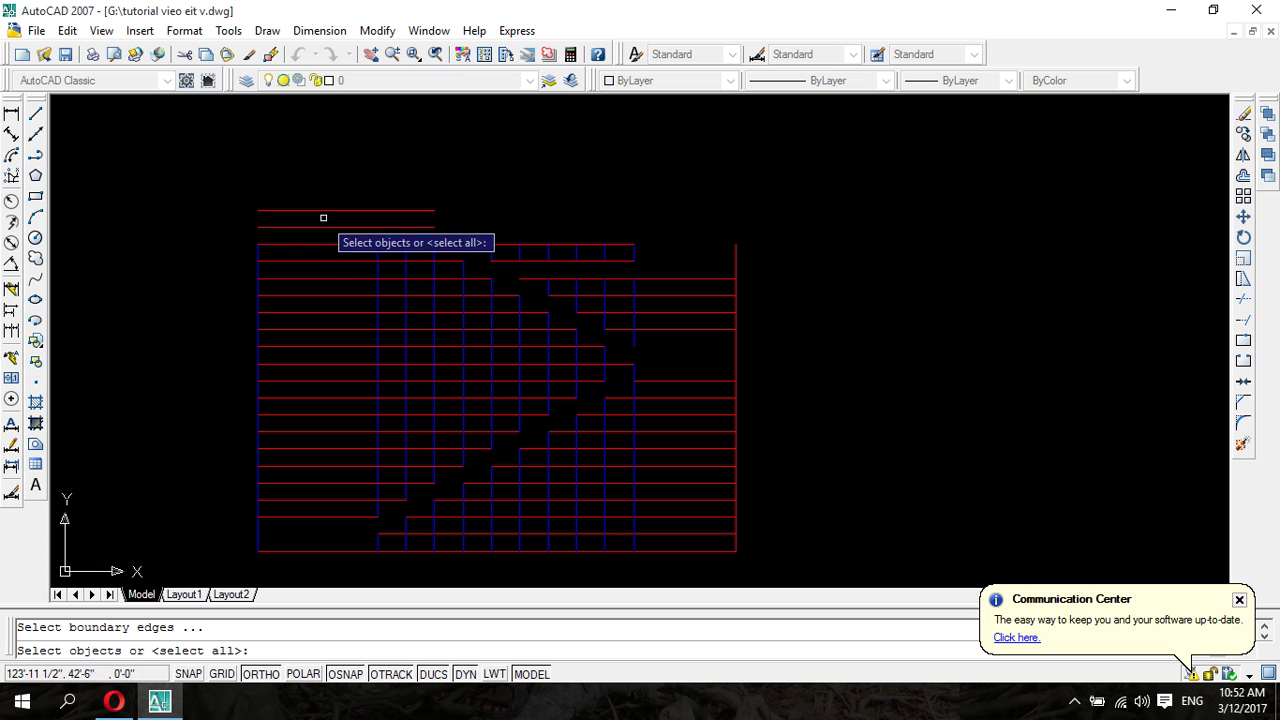
pyautogui.press('Return')
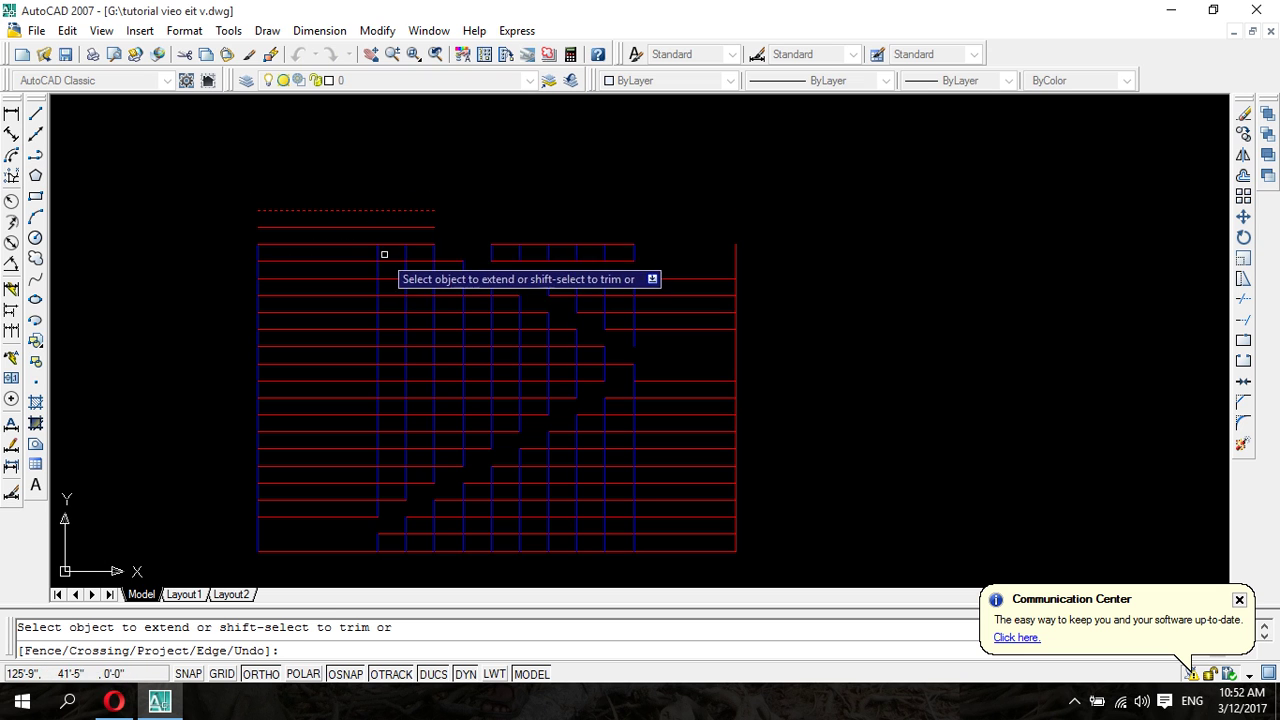
pyautogui.click(378, 251)
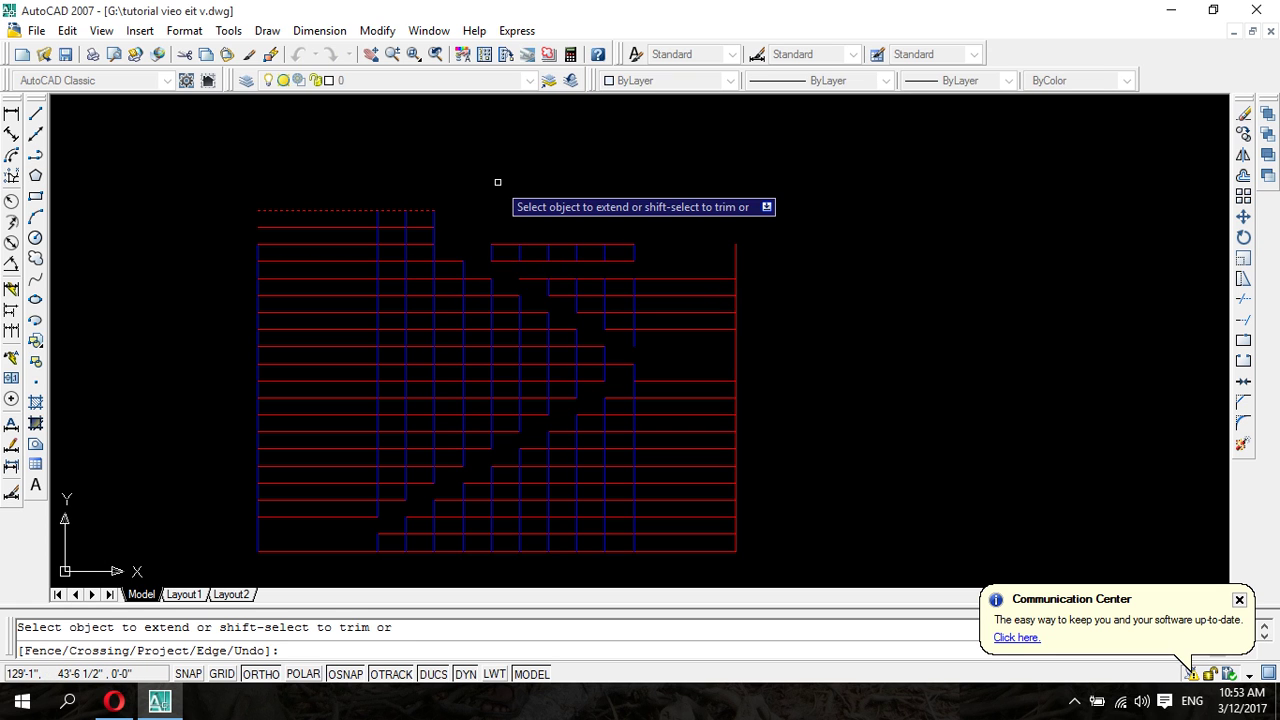
pyautogui.press('Escape')
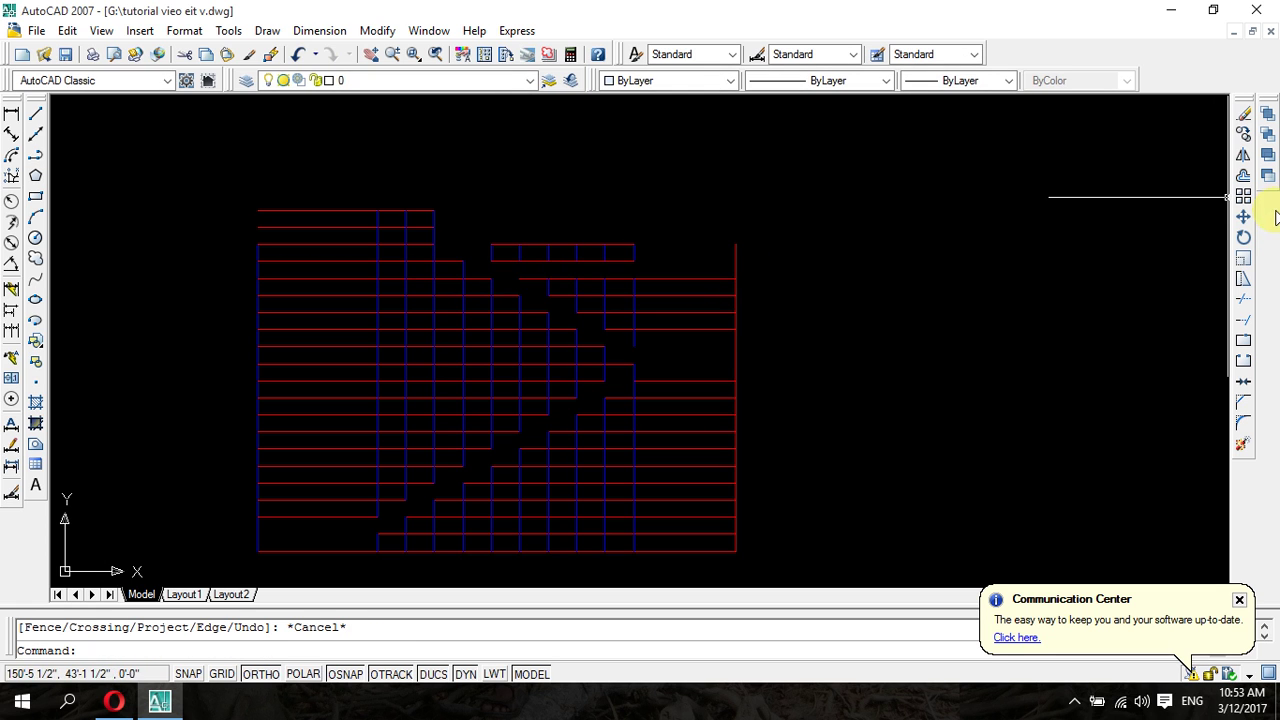
# - Trim the new top lines' overhanging ends back to step lengths
pyautogui.click(1240, 302)
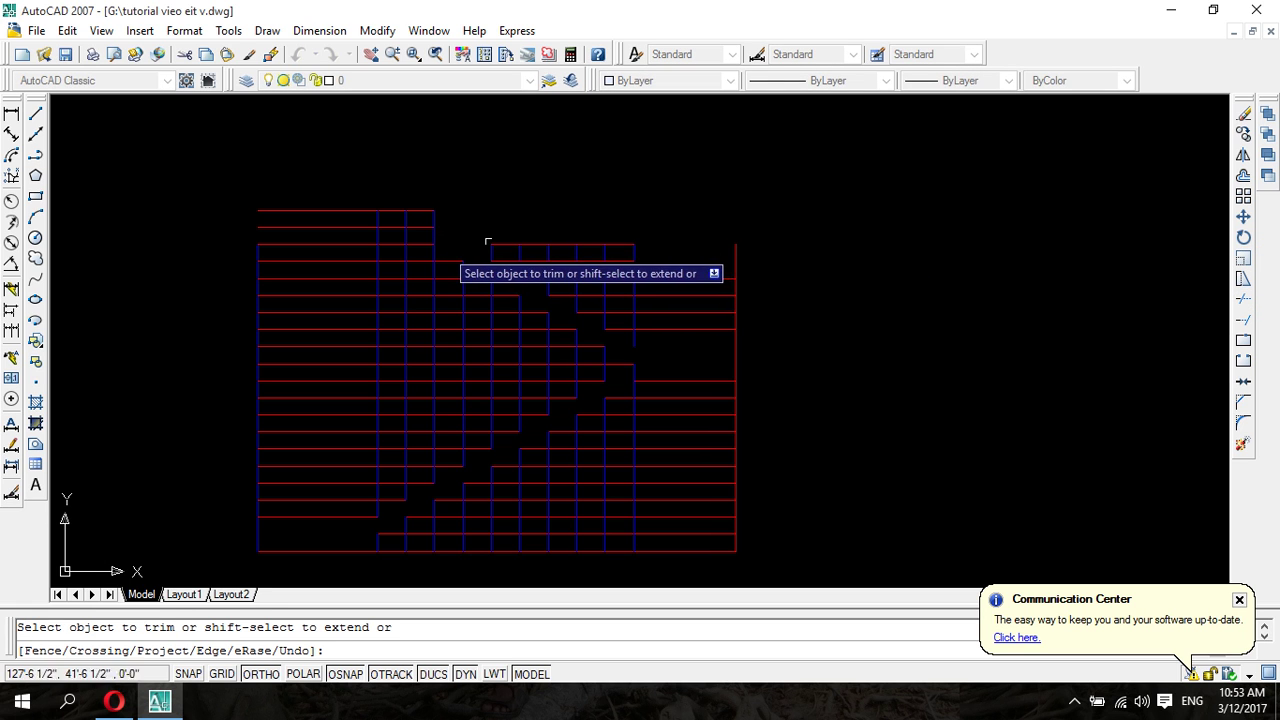
pyautogui.click(421, 228)
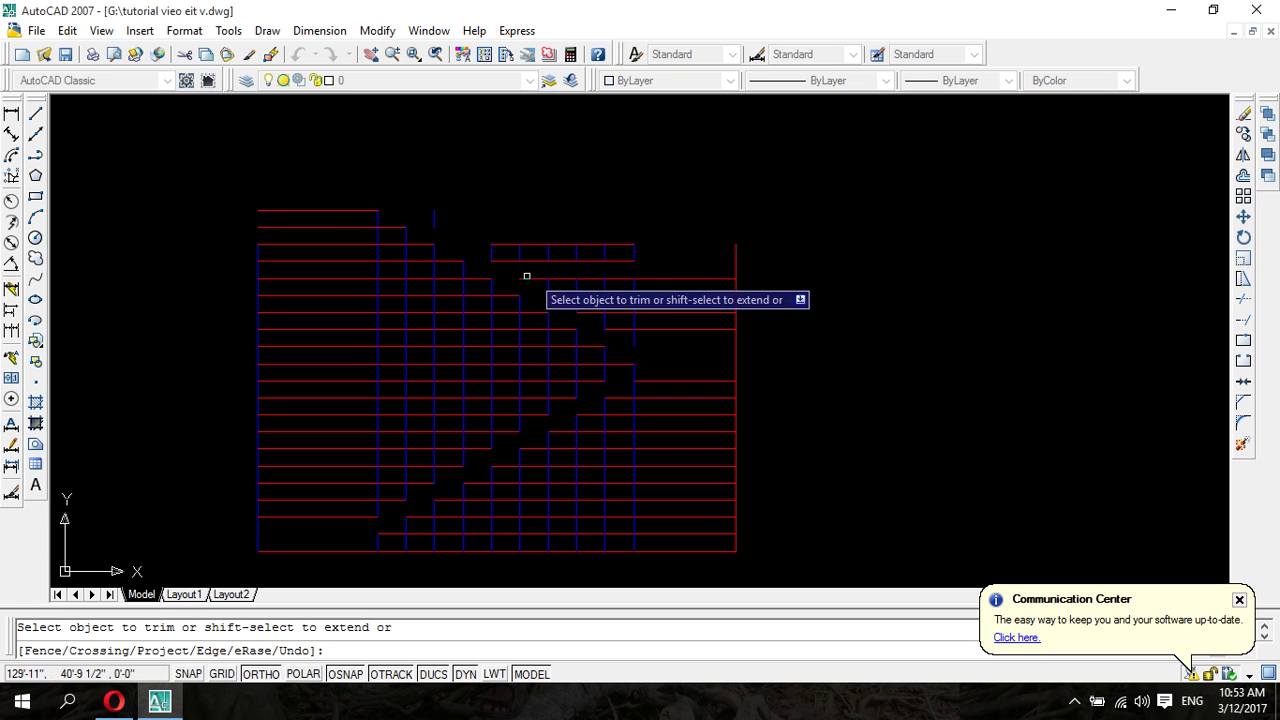
pyautogui.click(406, 183)
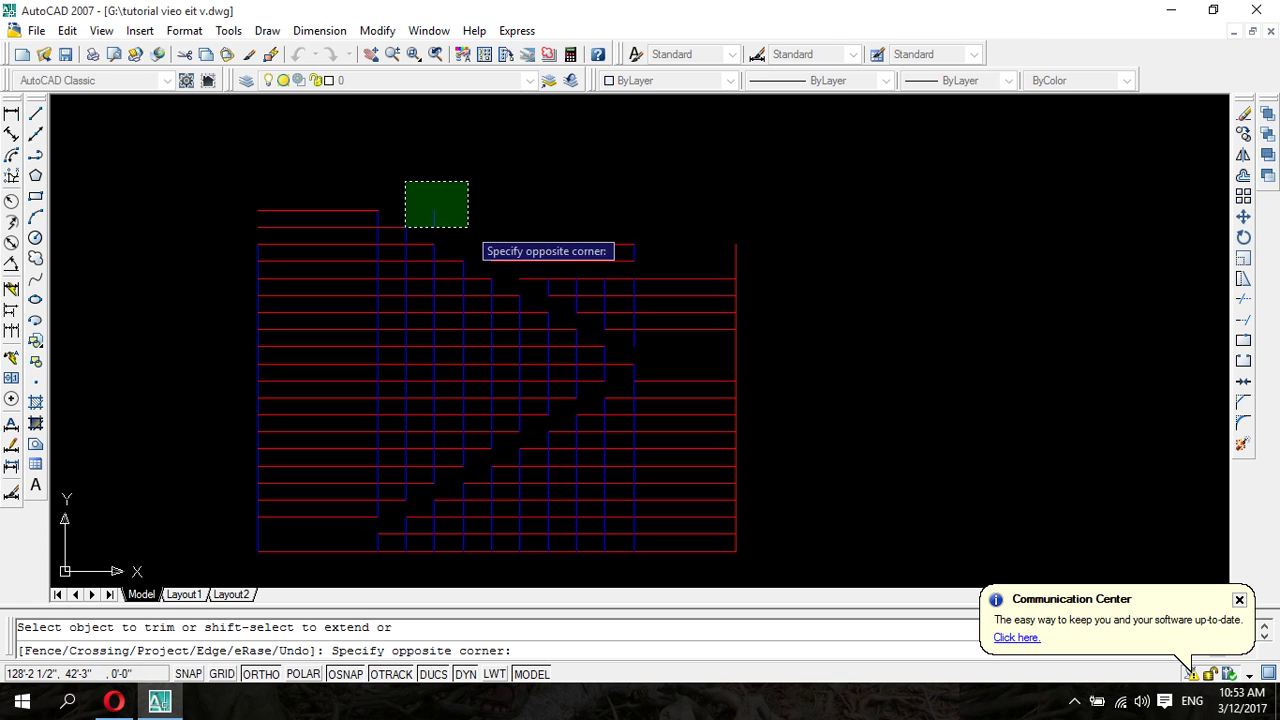
pyautogui.click(467, 227)
pyautogui.press('Escape')
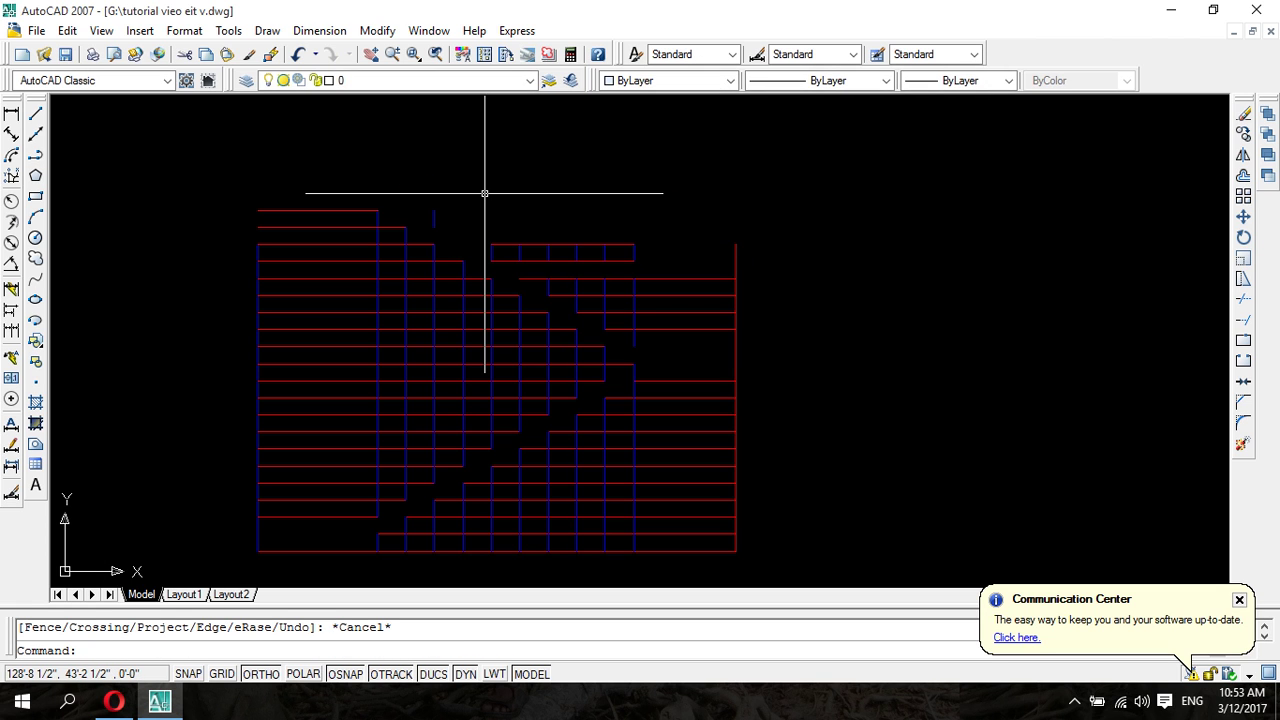
# - Window-select and delete the grid lines in the section's upper right
pyautogui.click(482, 236)
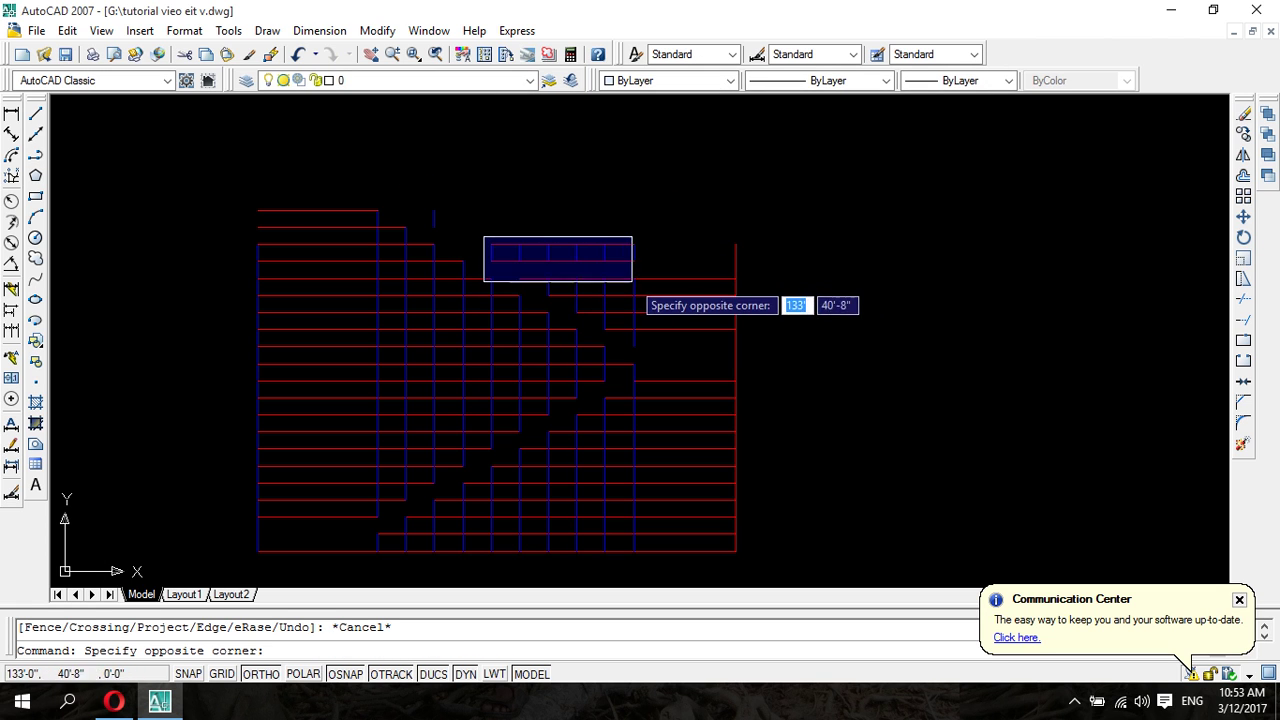
pyautogui.click(652, 265)
pyautogui.press('Delete')
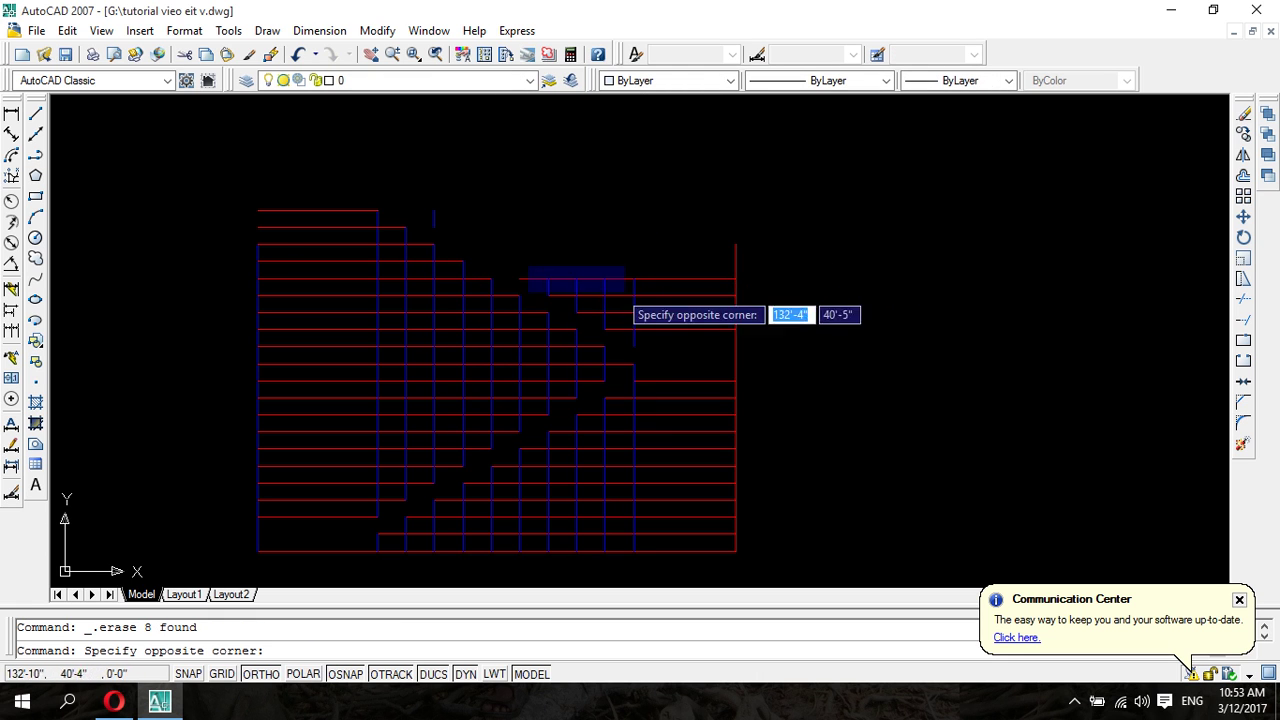
pyautogui.click(687, 320)
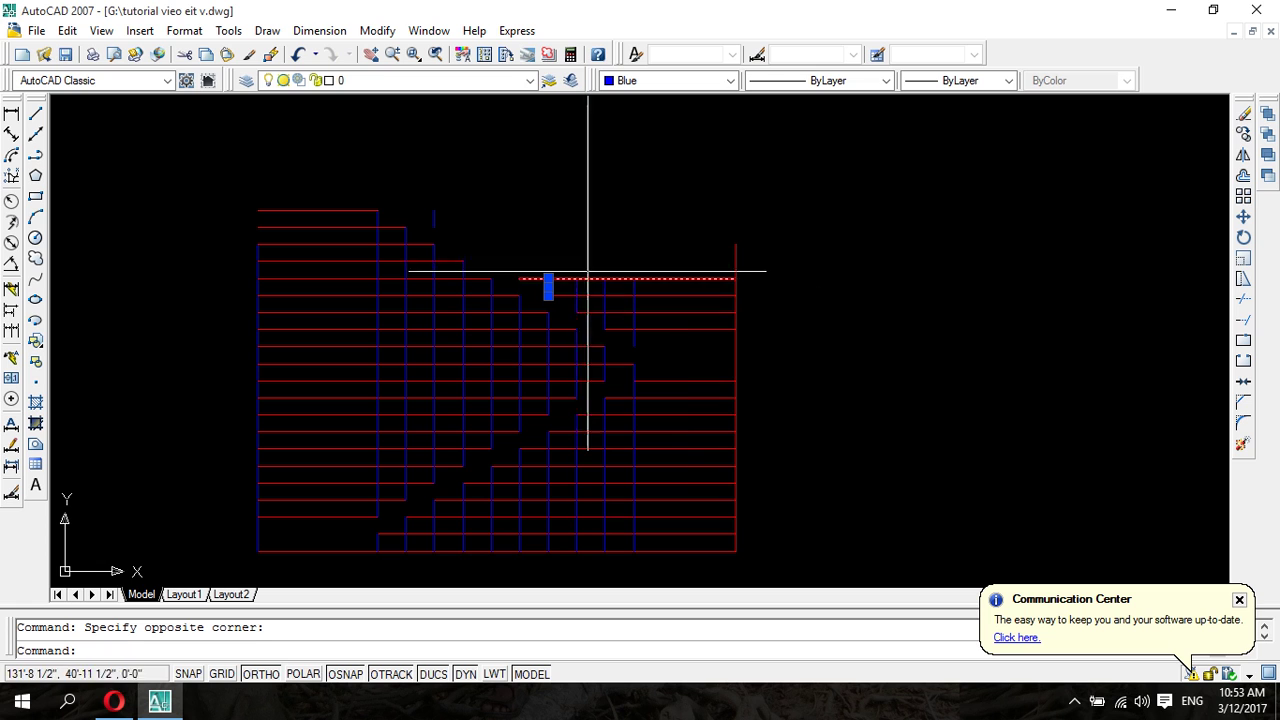
pyautogui.click(647, 316)
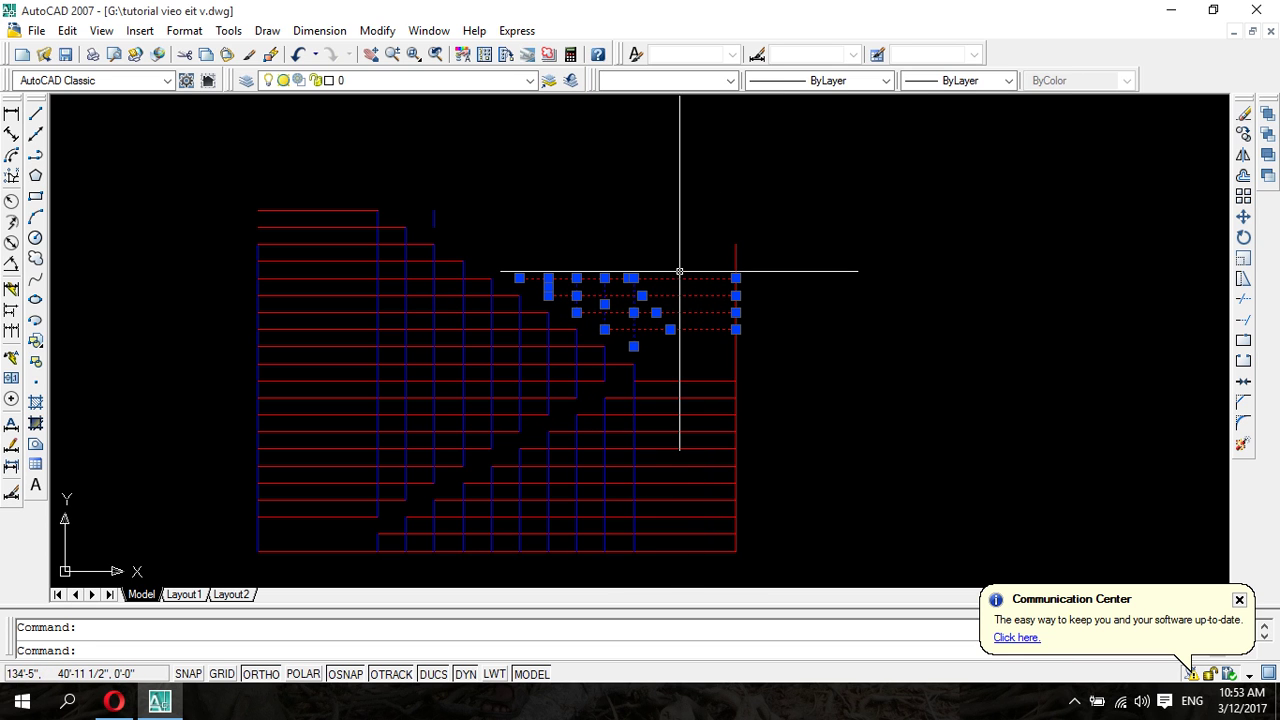
pyautogui.press('Delete')
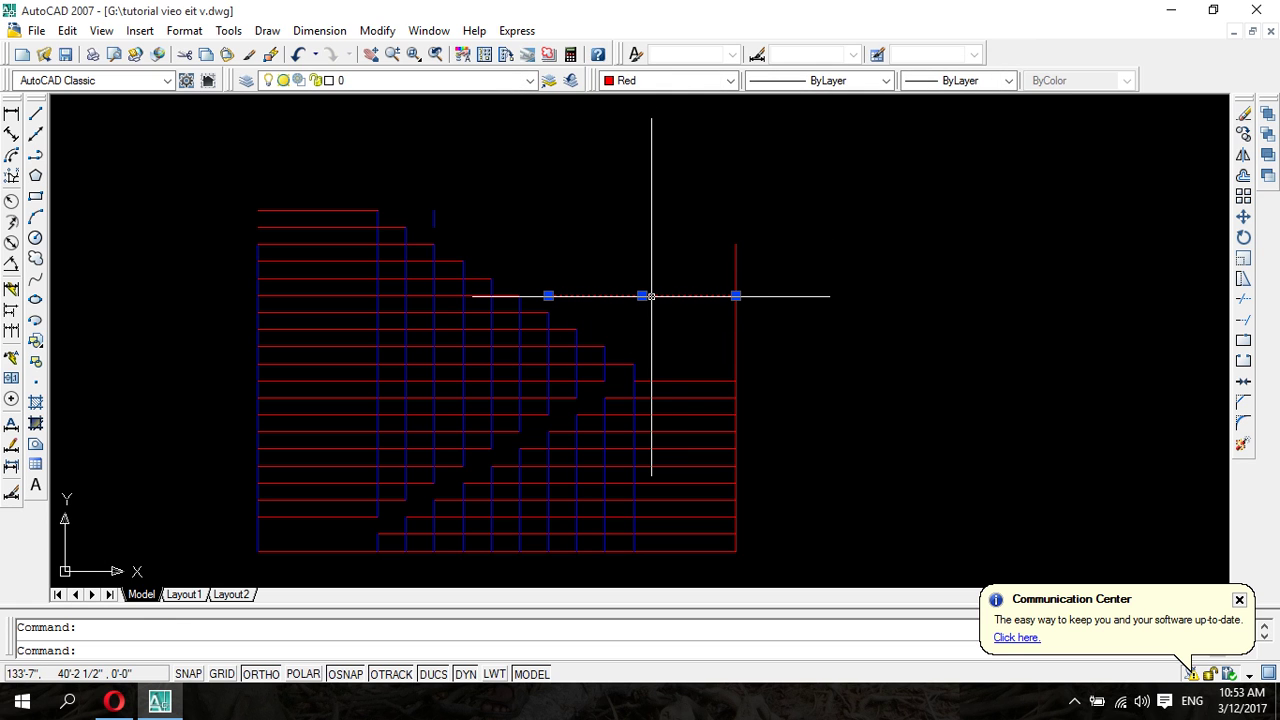
# - Delete the leftover stray red line and short blue segment
pyautogui.press('Delete')
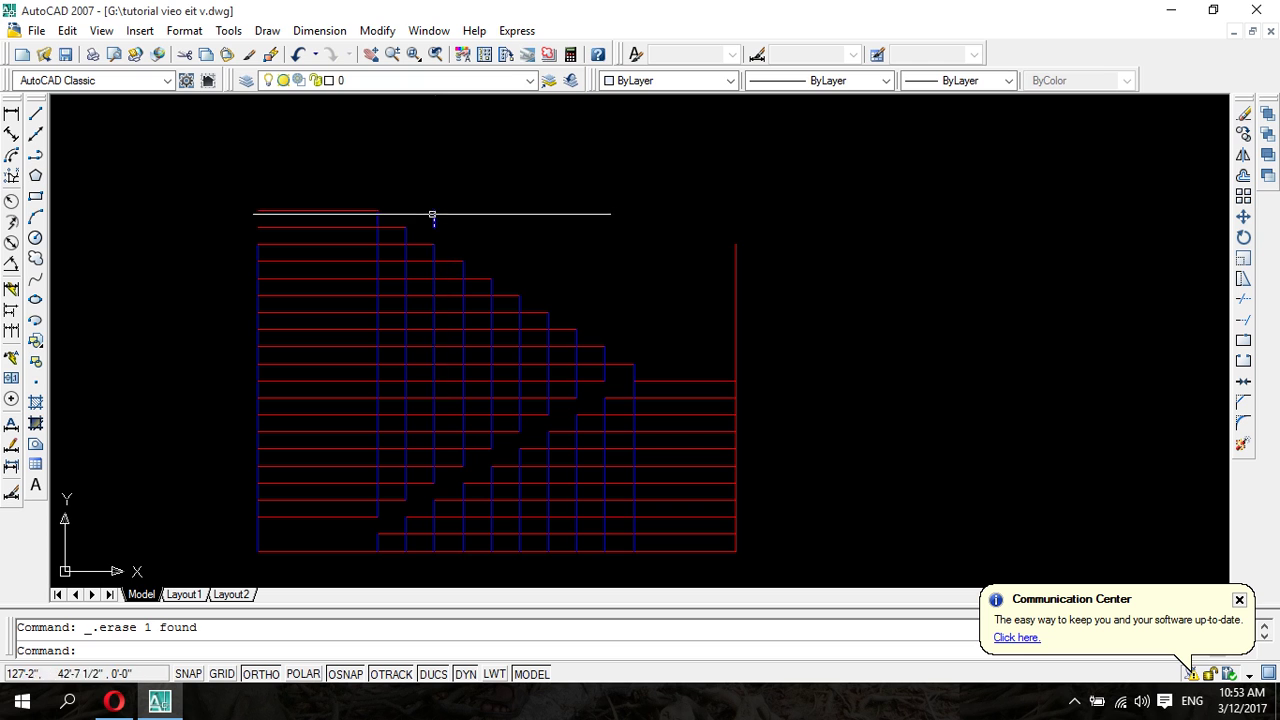
pyautogui.click(435, 216)
pyautogui.press('Delete')
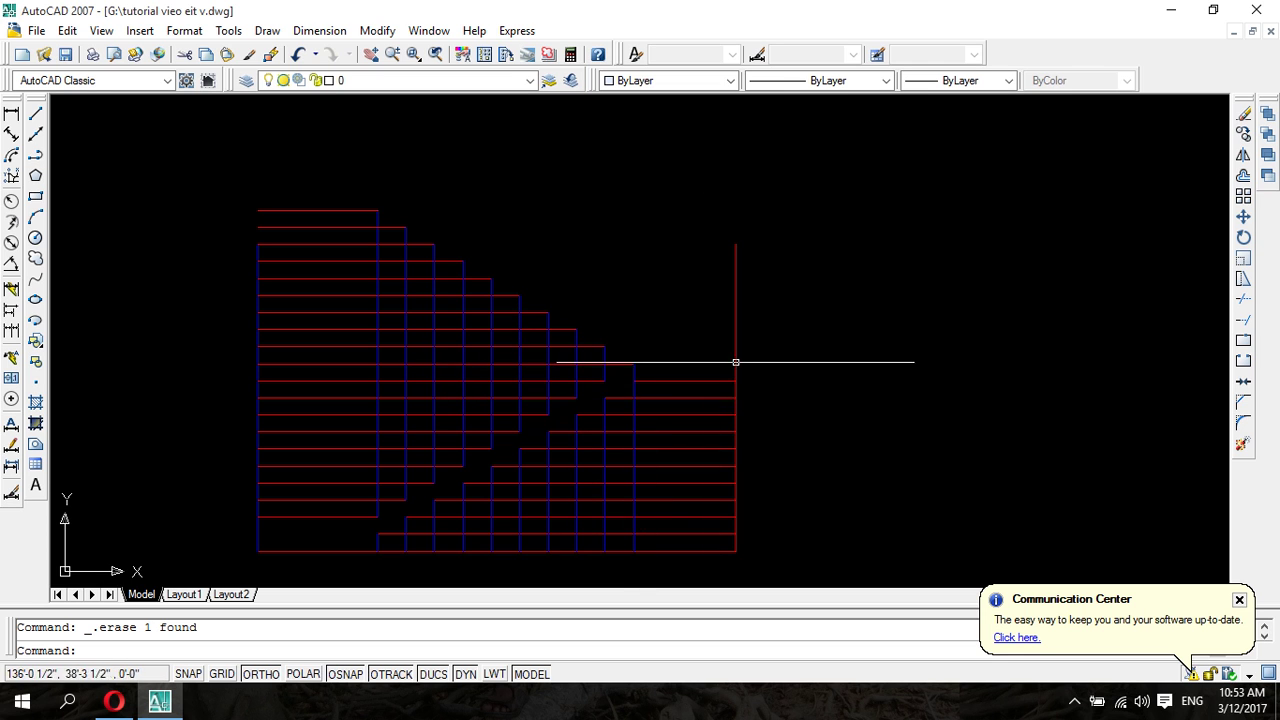
pyautogui.click(36, 120)
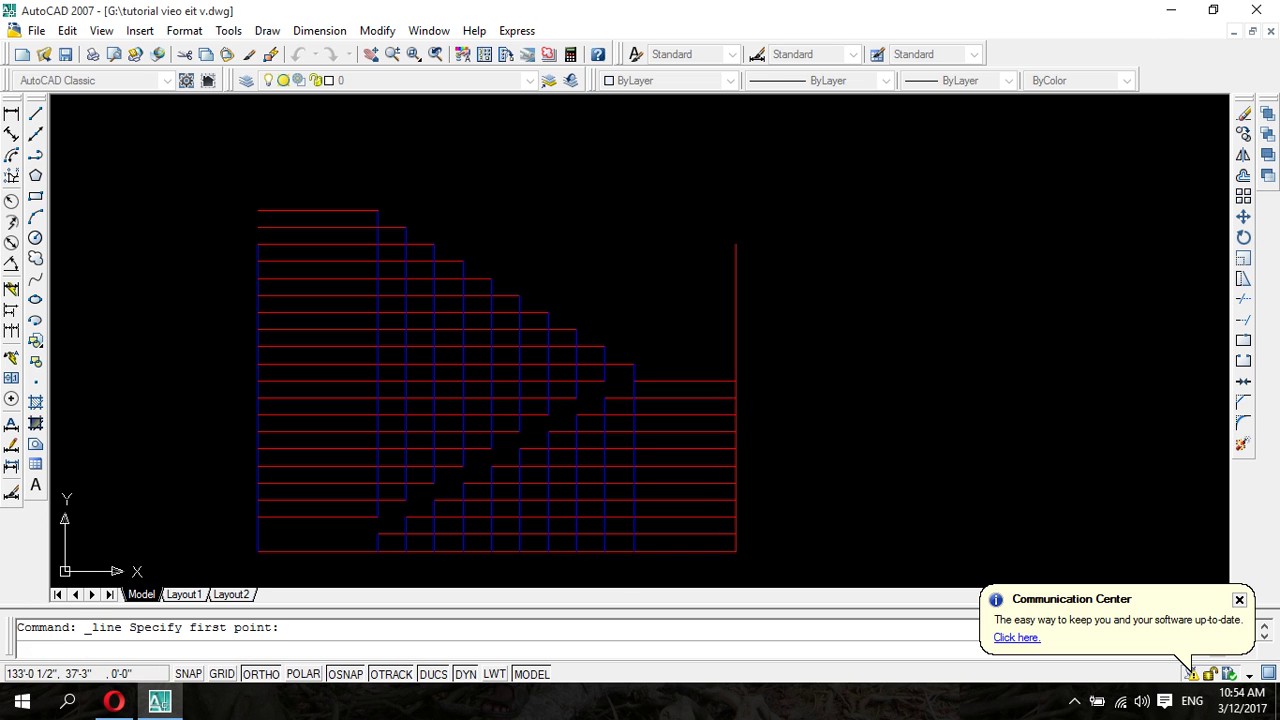
# - Draw the lower waist line from the intersection down to its lower end
pyautogui.click(633, 398)
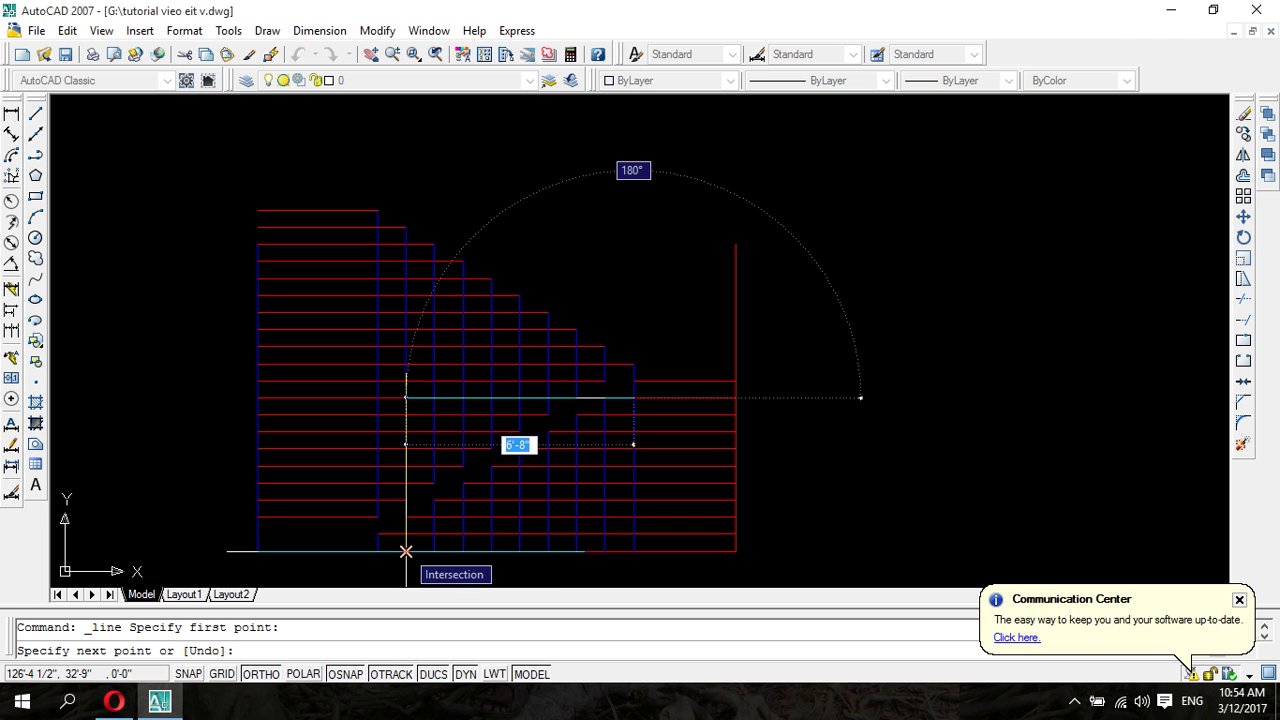
pyautogui.click(405, 551)
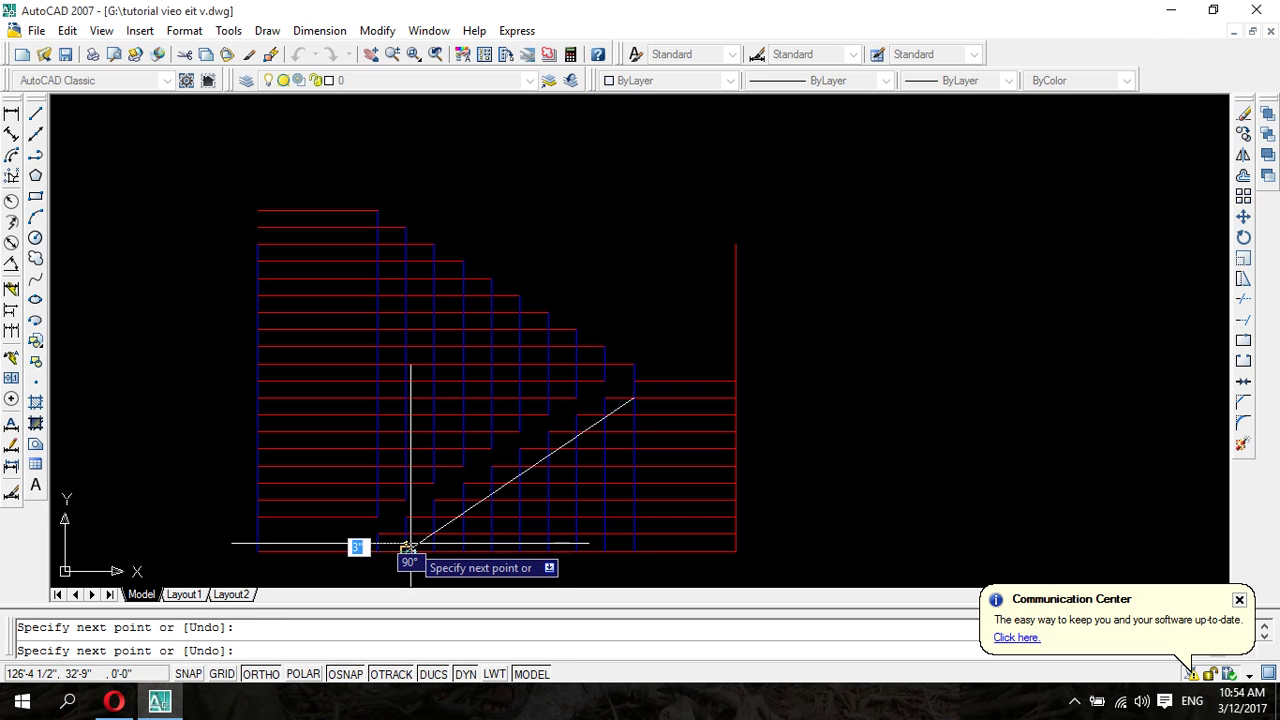
pyautogui.rightClick(409, 548)
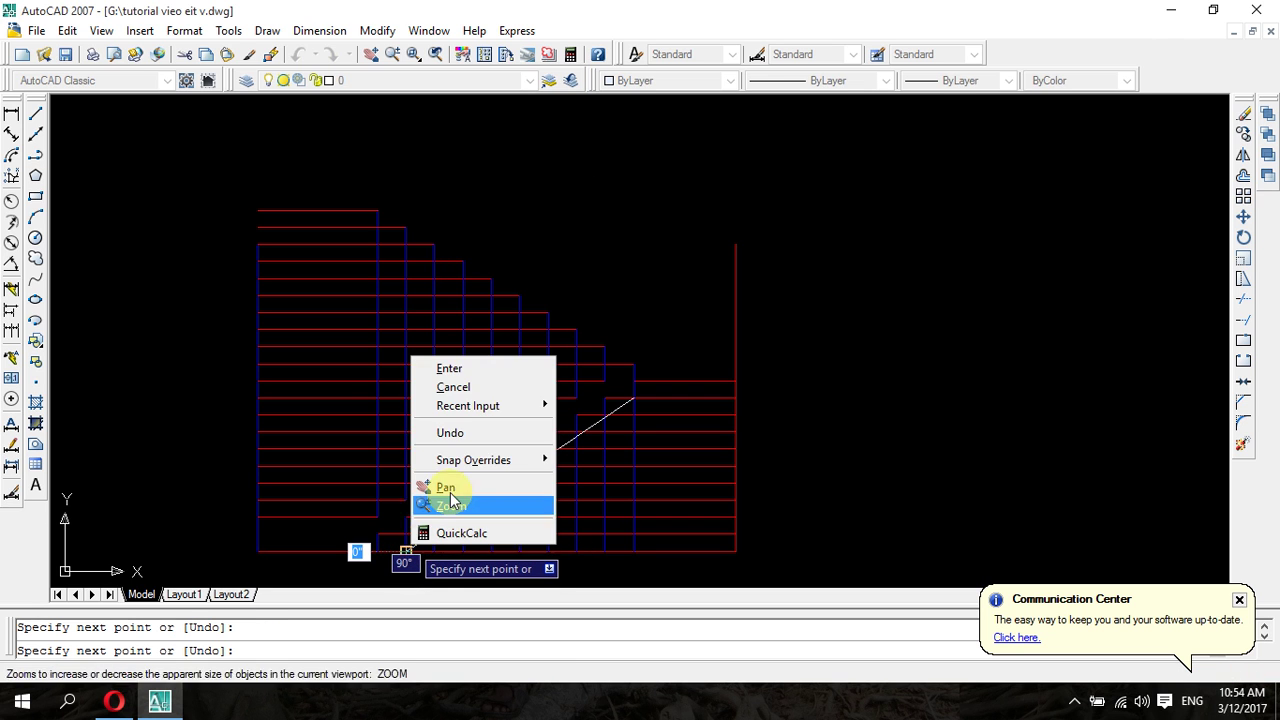
pyautogui.click(494, 368)
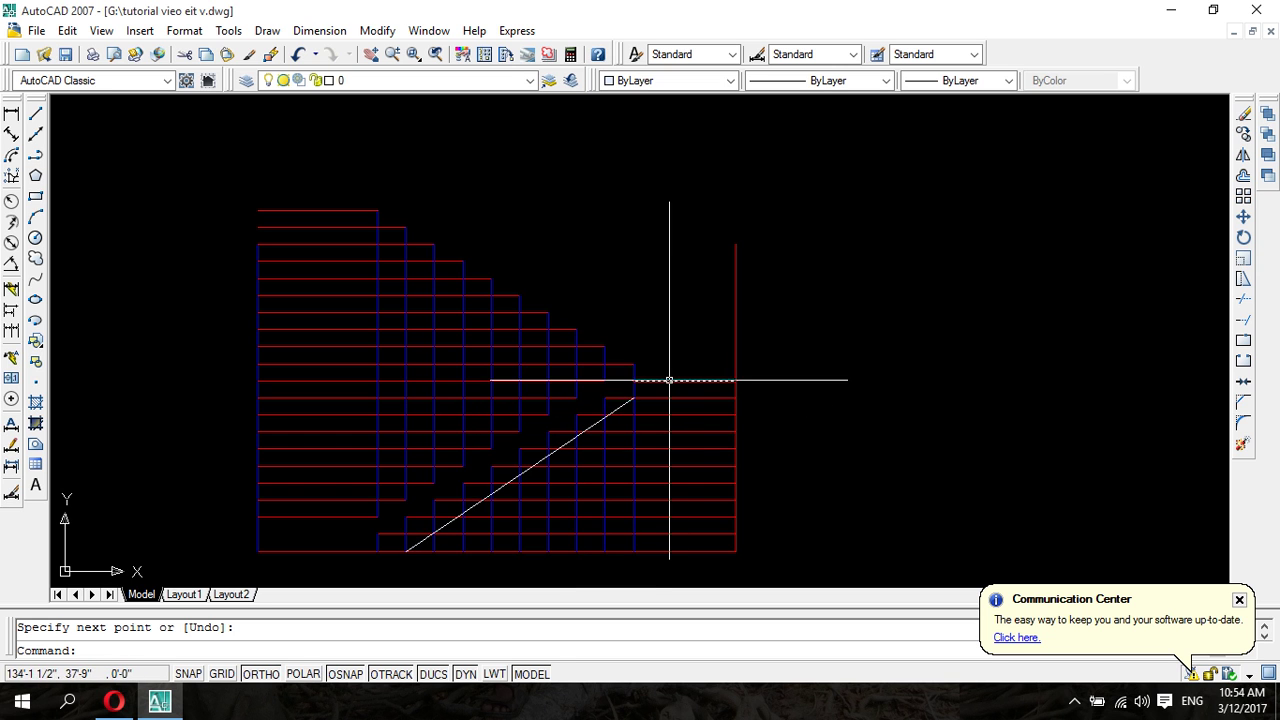
pyautogui.scroll(3, 649, 396)
pyautogui.scroll(-2, 650, 399)
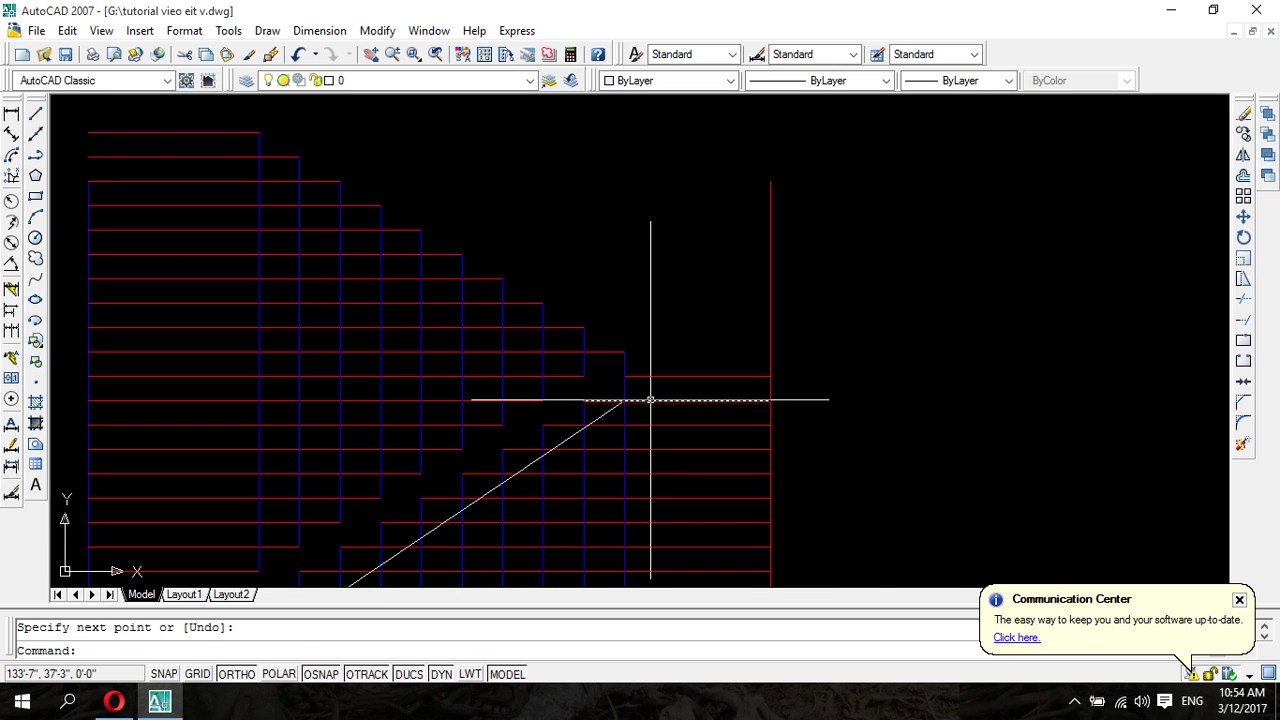
pyautogui.scroll(-4, 556, 527)
pyautogui.scroll(3, 556, 530)
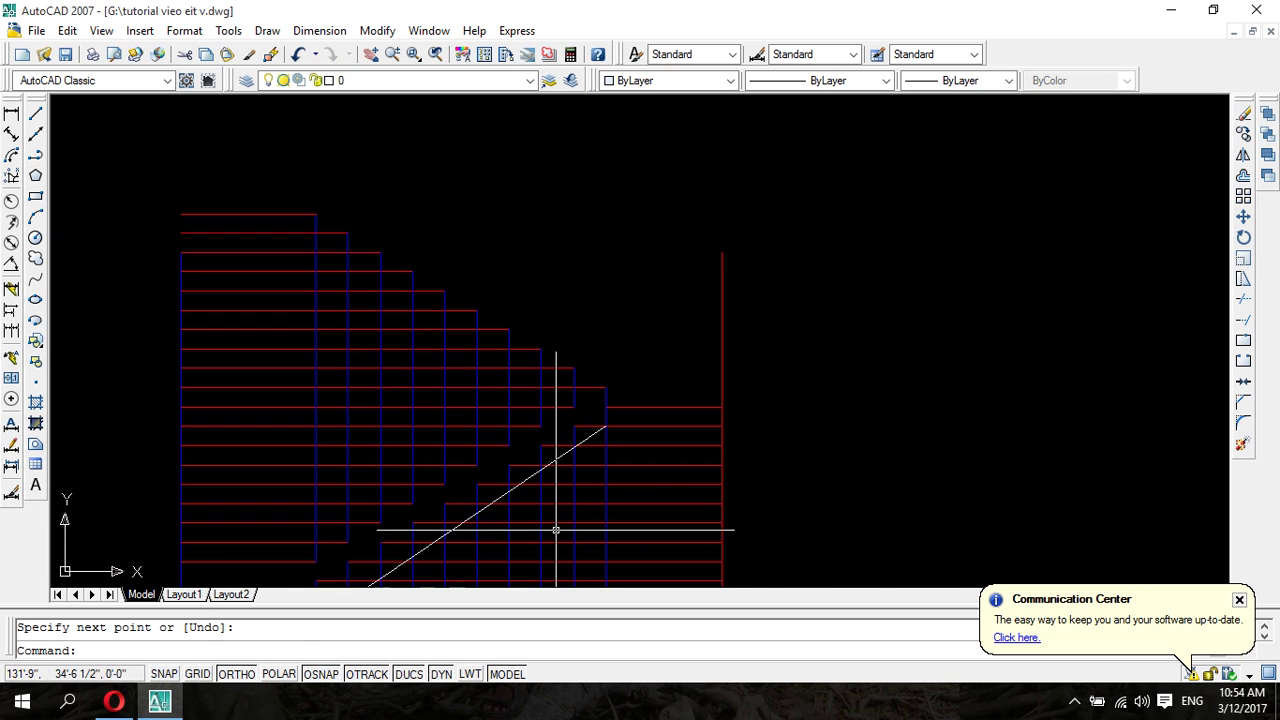
# - Draw an upper diagonal from the top step corner, then delete it as misplaced
pyautogui.click(37, 116)
pyautogui.click(314, 234)
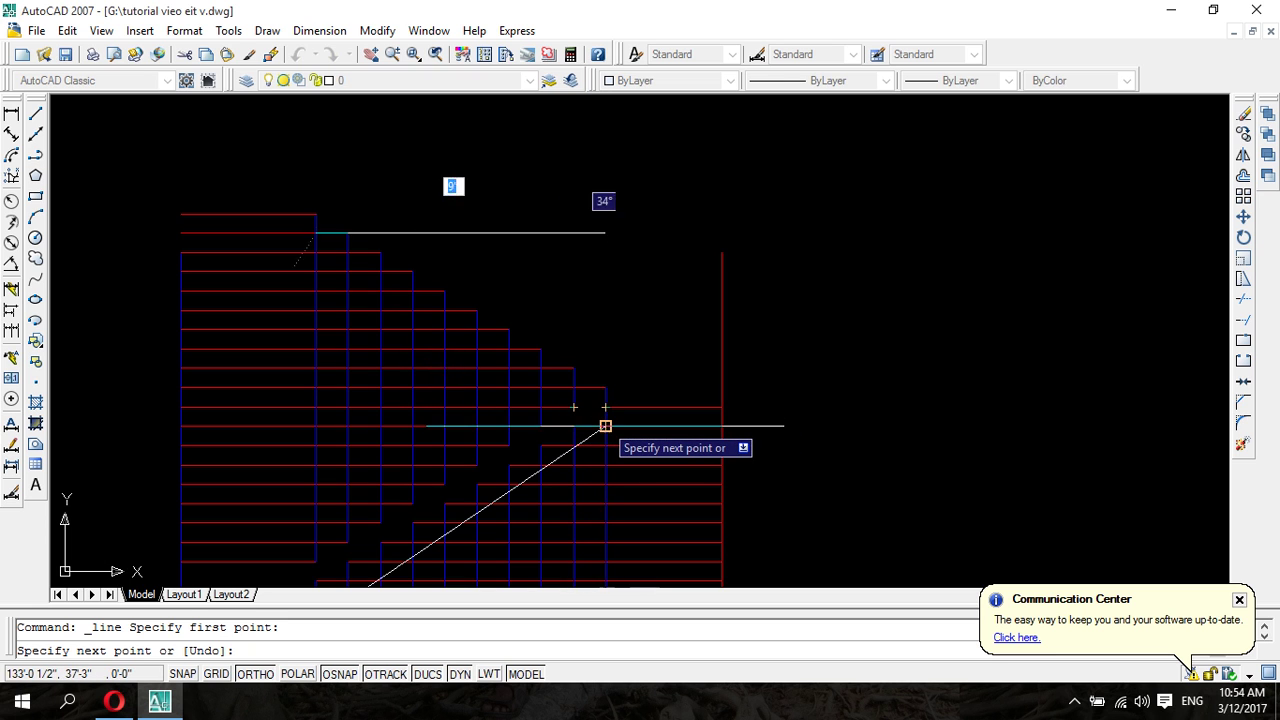
pyautogui.click(605, 426)
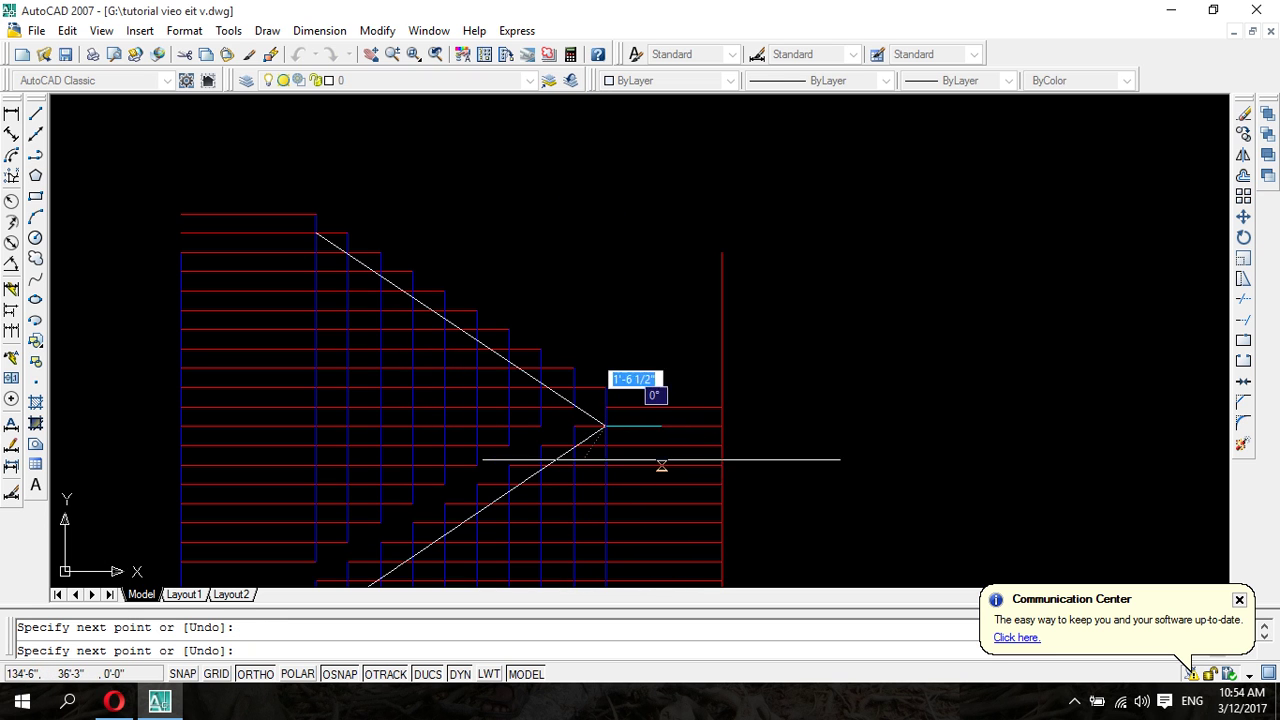
pyautogui.rightClick(605, 425)
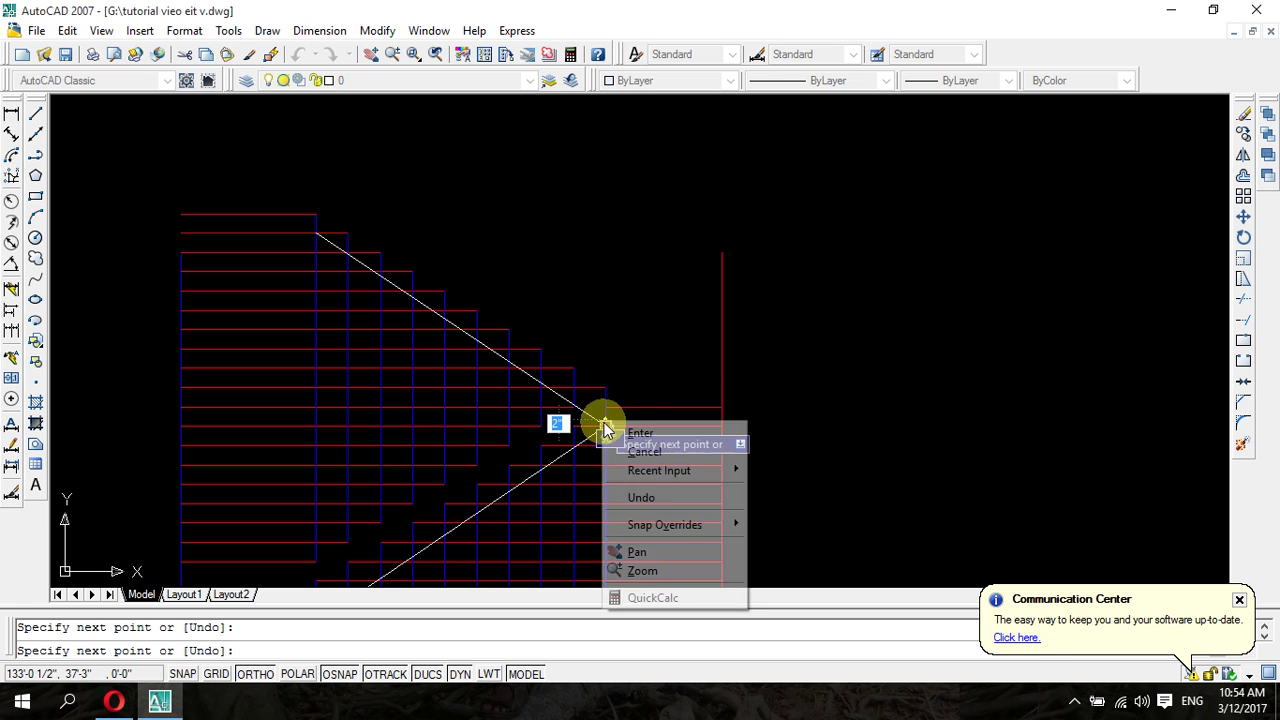
pyautogui.click(621, 433)
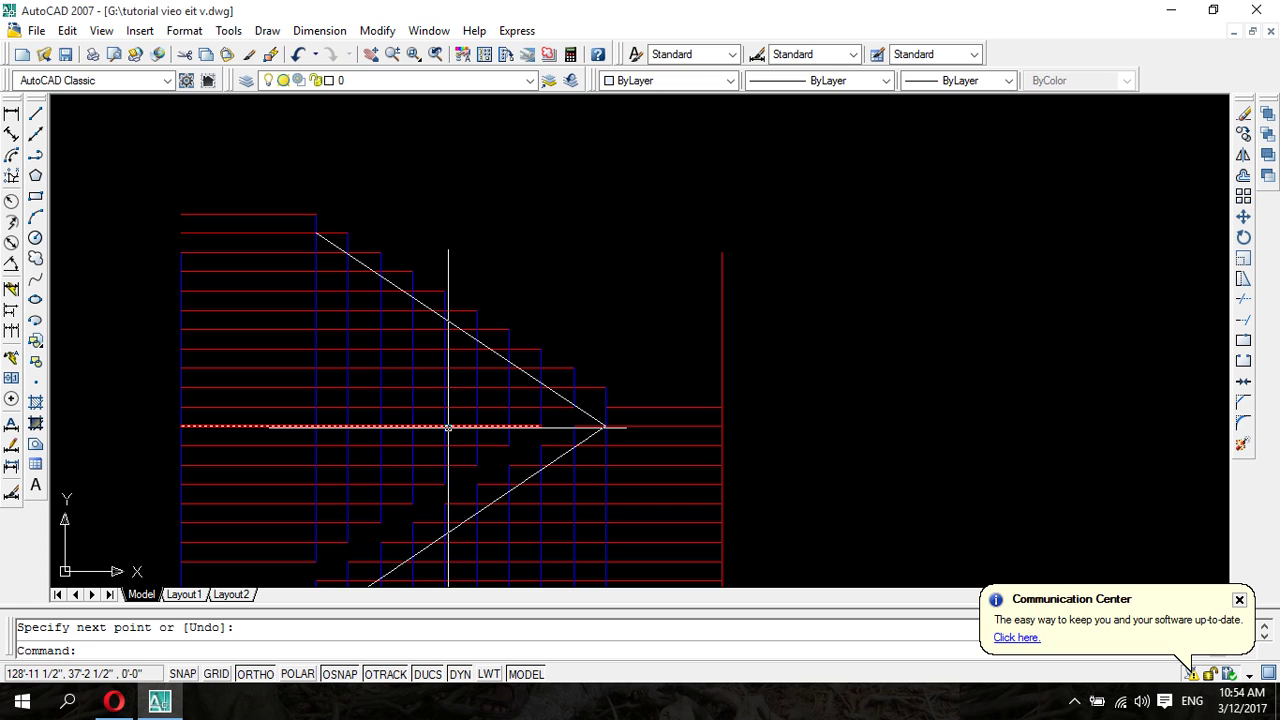
pyautogui.click(502, 355)
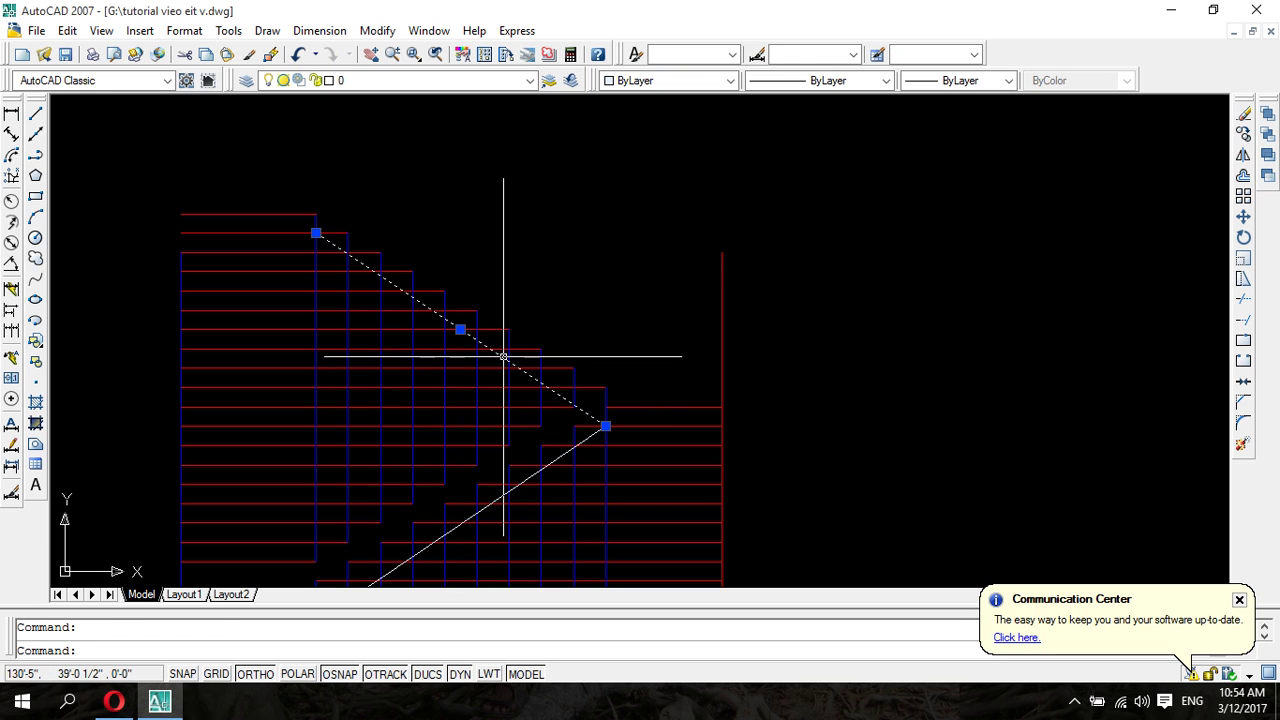
pyautogui.press('Delete')
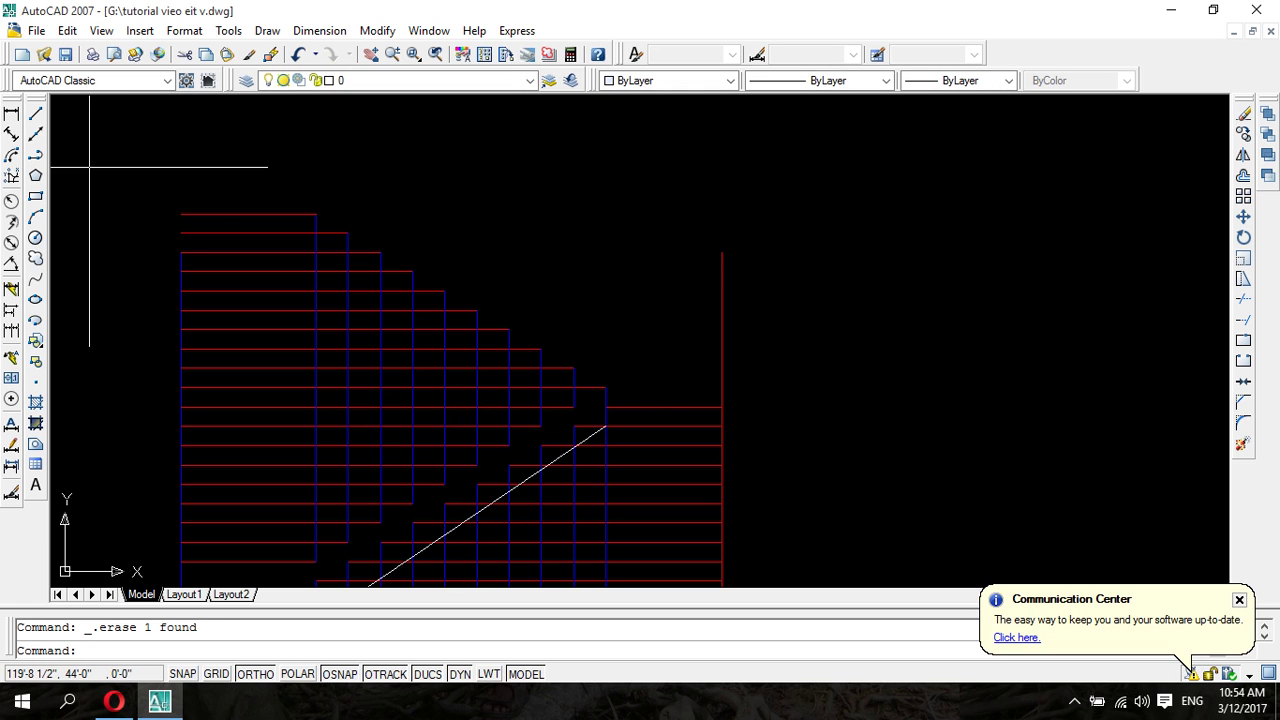
# - Redraw the upper waist line from the top step corner, ending just short of the lower one
pyautogui.click(35, 119)
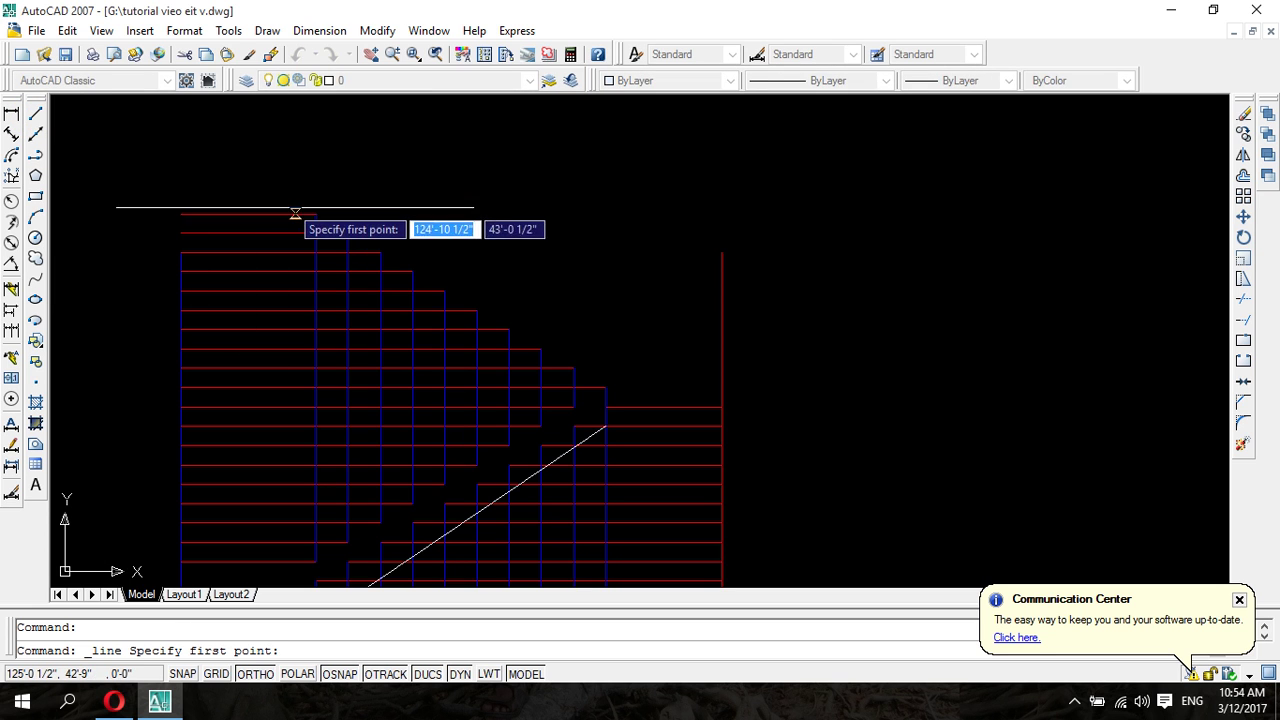
pyautogui.click(316, 233)
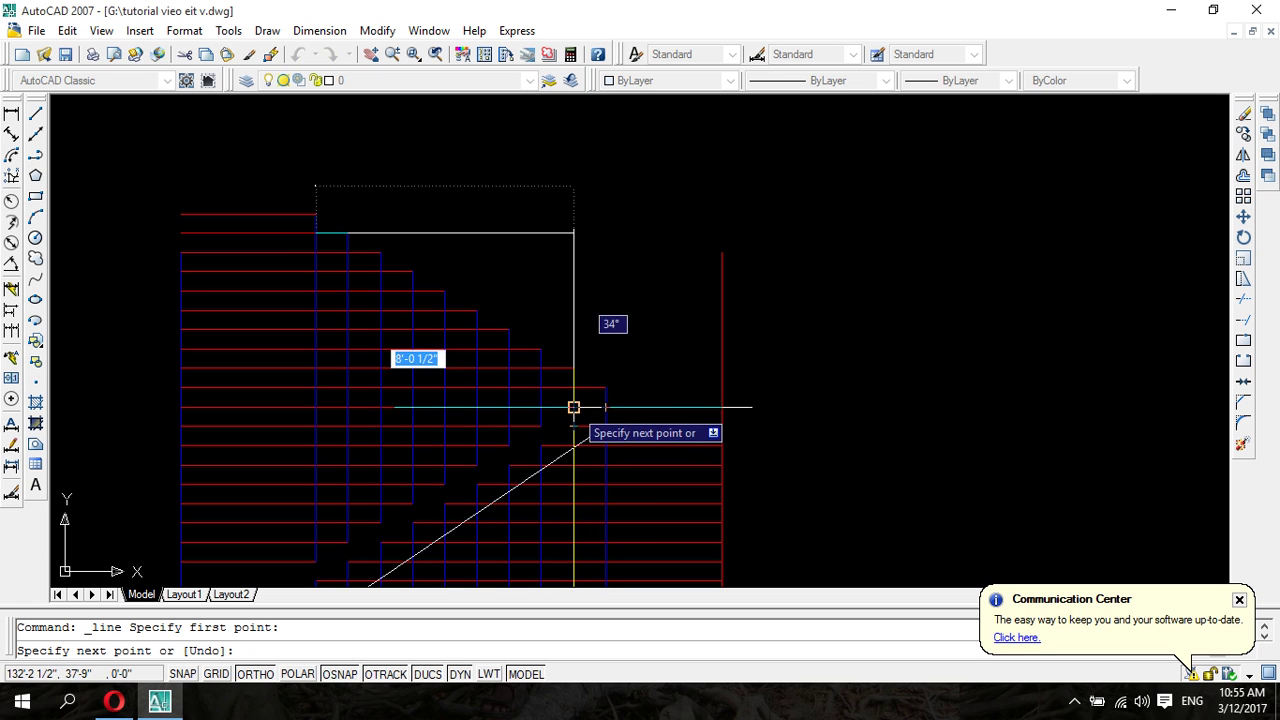
pyautogui.click(573, 407)
pyautogui.rightClick(573, 407)
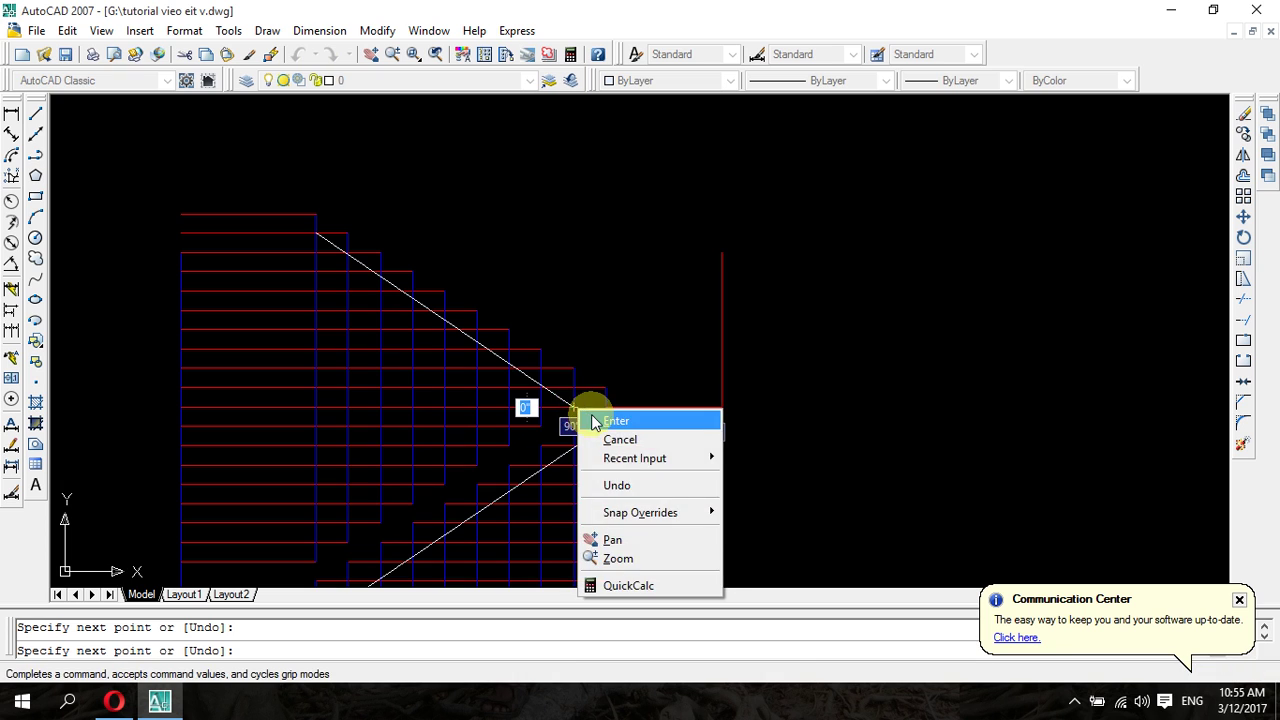
pyautogui.click(600, 420)
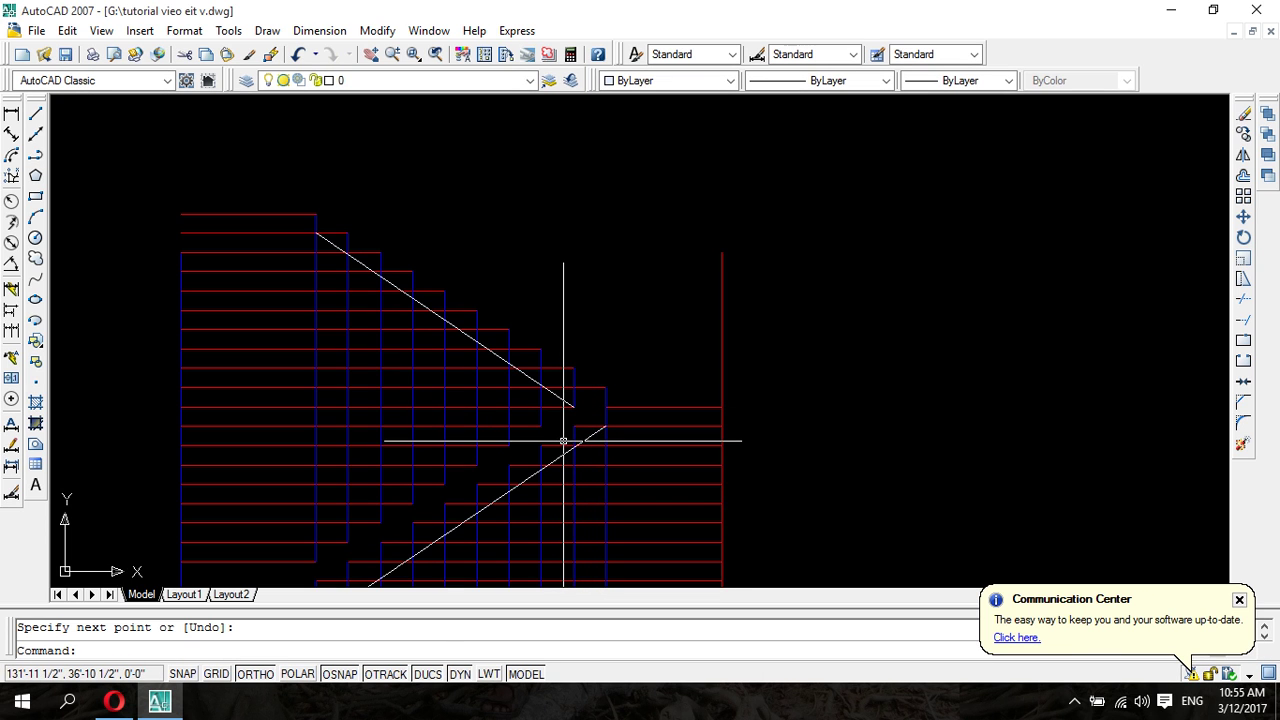
pyautogui.scroll(4, 486, 337)
pyautogui.scroll(1, 510, 350)
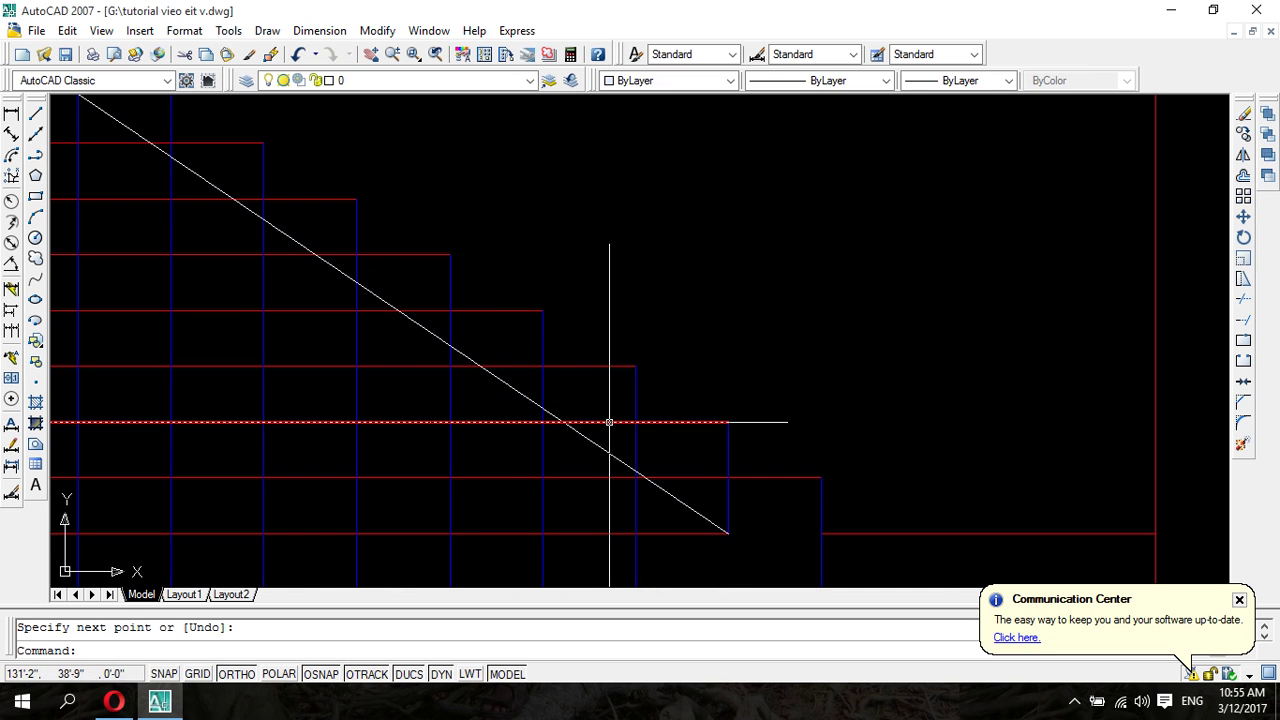
pyautogui.scroll(-1, 616, 447)
pyautogui.scroll(-2, 618, 450)
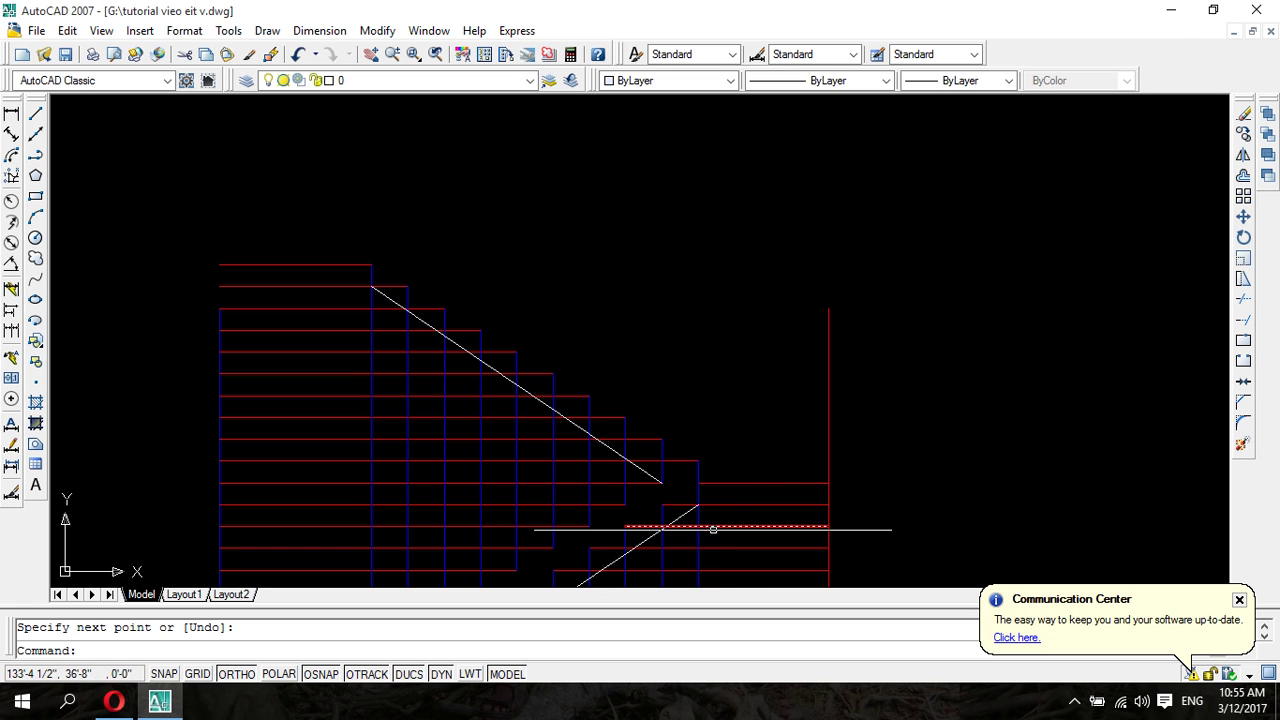
pyautogui.scroll(-2, 766, 534)
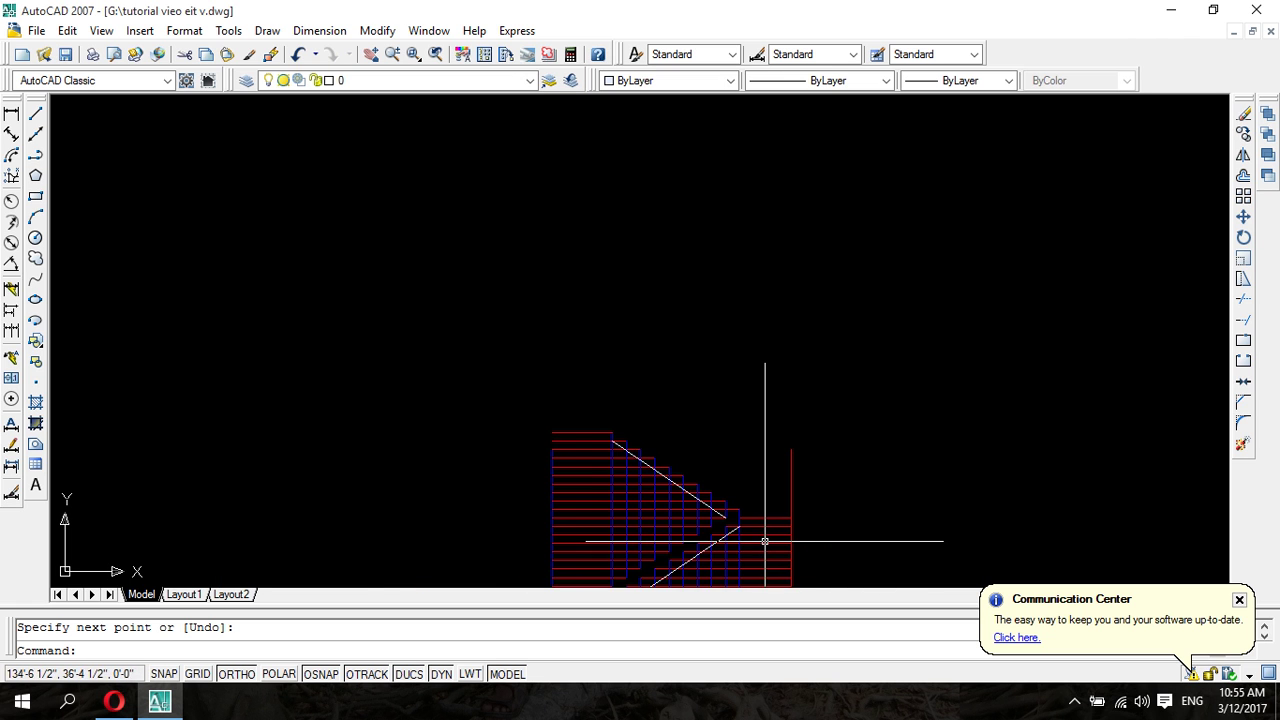
pyautogui.scroll(3, 691, 346)
pyautogui.moveTo(691, 346); pyautogui.dragTo(351, 345, button='middle')
pyautogui.scroll(1, 586, 345)
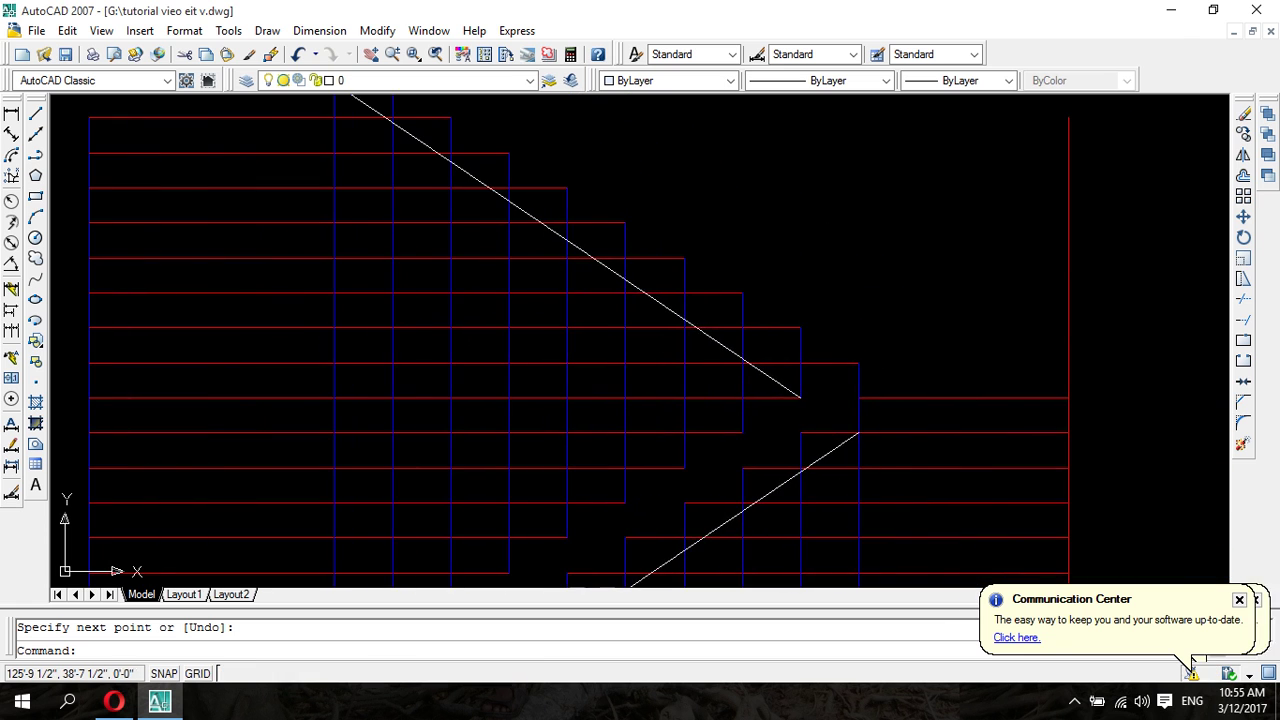
pyautogui.scroll(-2, 709, 357)
pyautogui.scroll(-2, 850, 411)
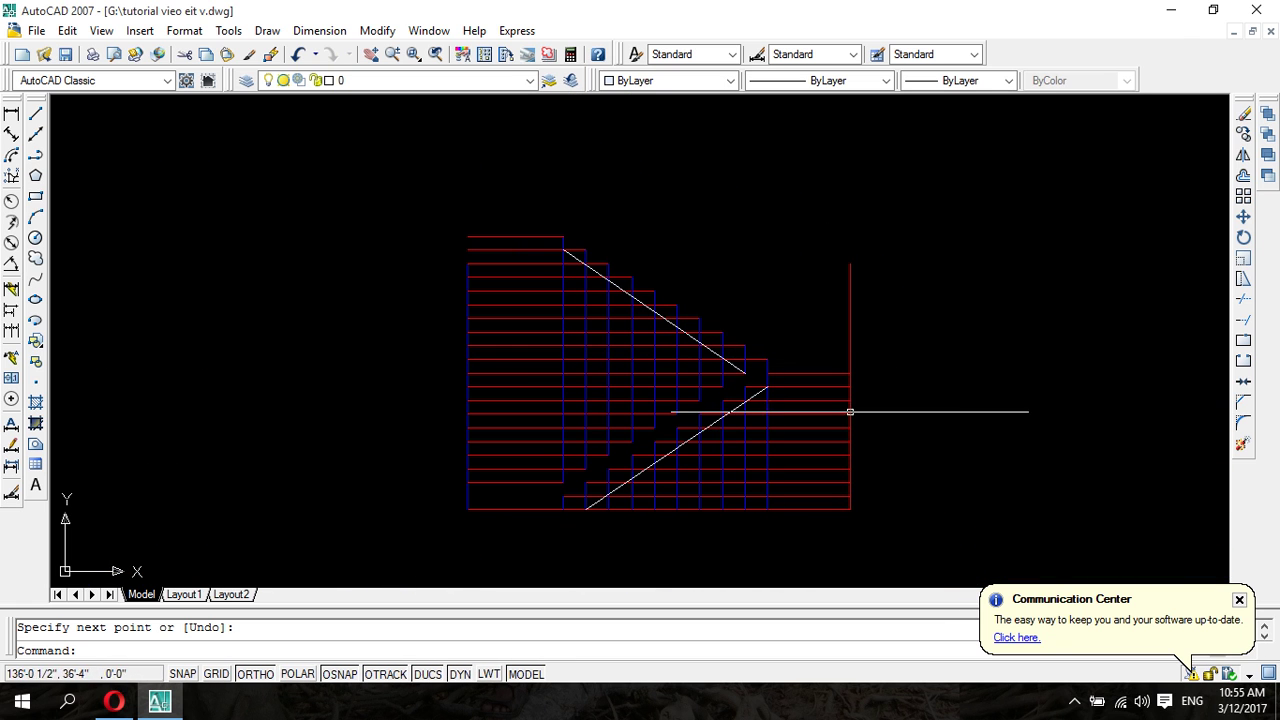
pyautogui.click(1240, 300)
# - Using all lines as cutting edges, trim the bottom step lines and riser below the lower waist line
pyautogui.press('Return')
pyautogui.scroll(2, 613, 523)
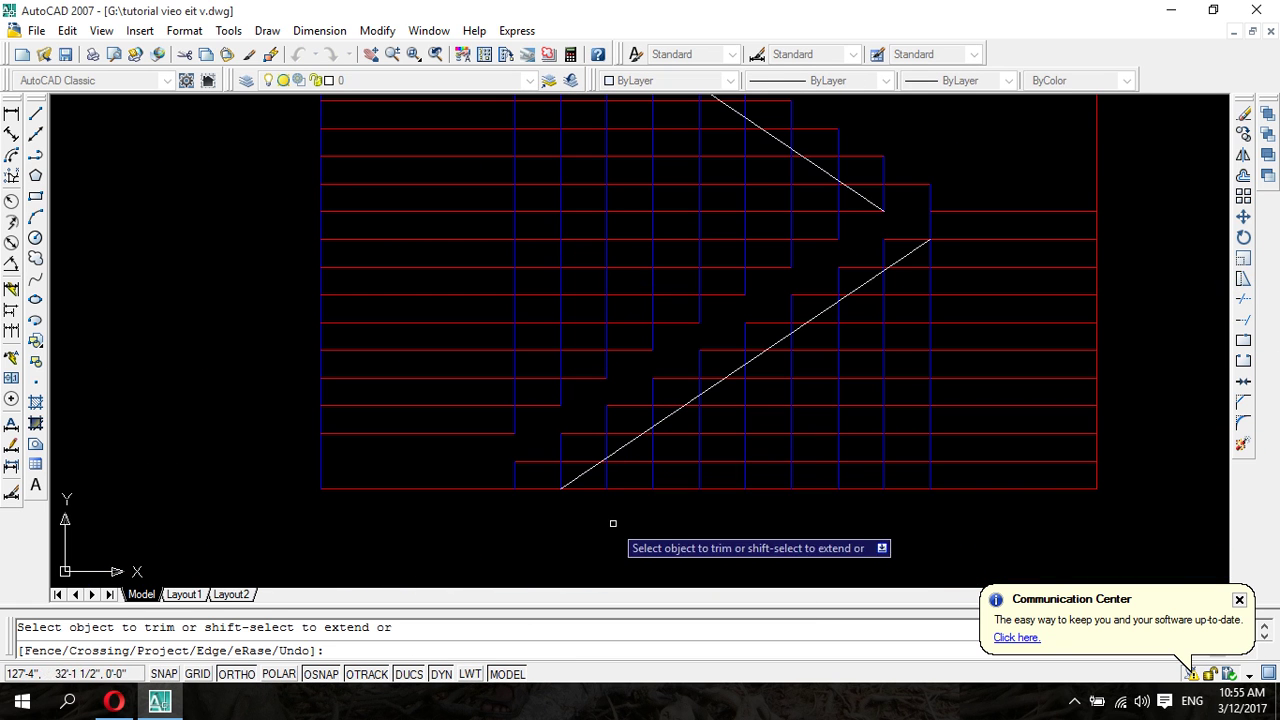
pyautogui.click(580, 517)
pyautogui.click(665, 484)
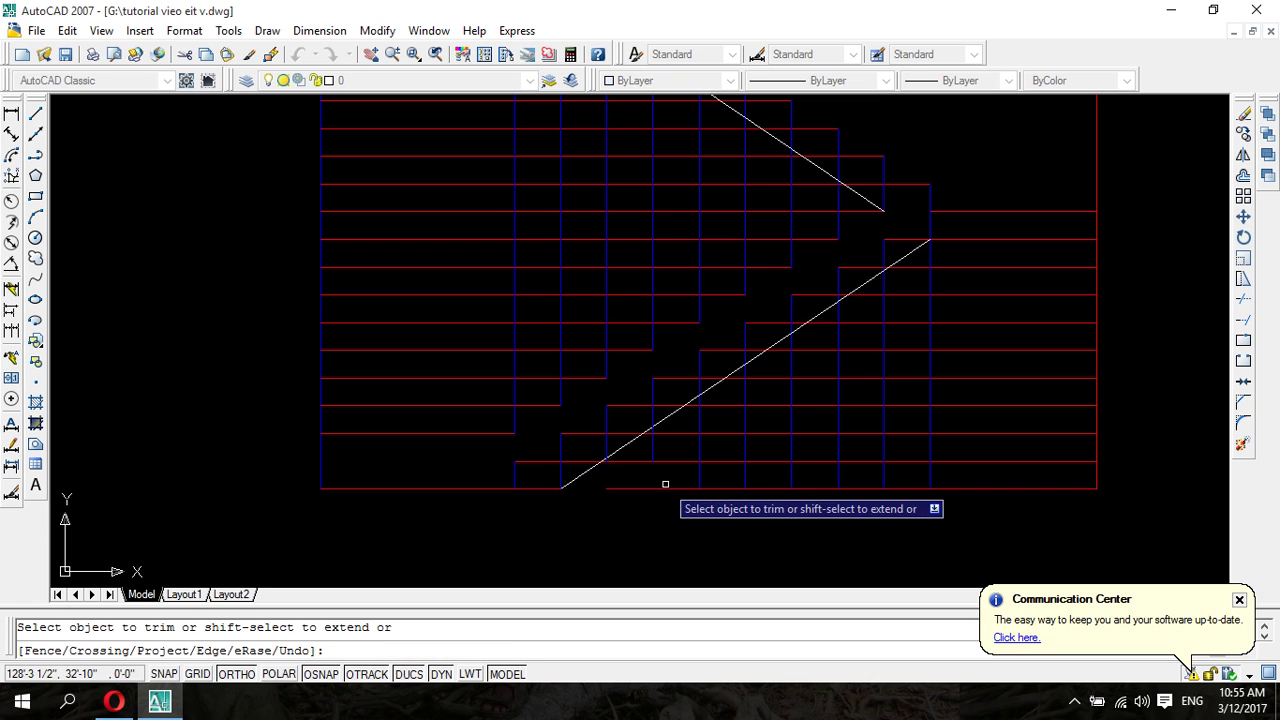
pyautogui.click(665, 484)
pyautogui.click(627, 459)
pyautogui.click(641, 466)
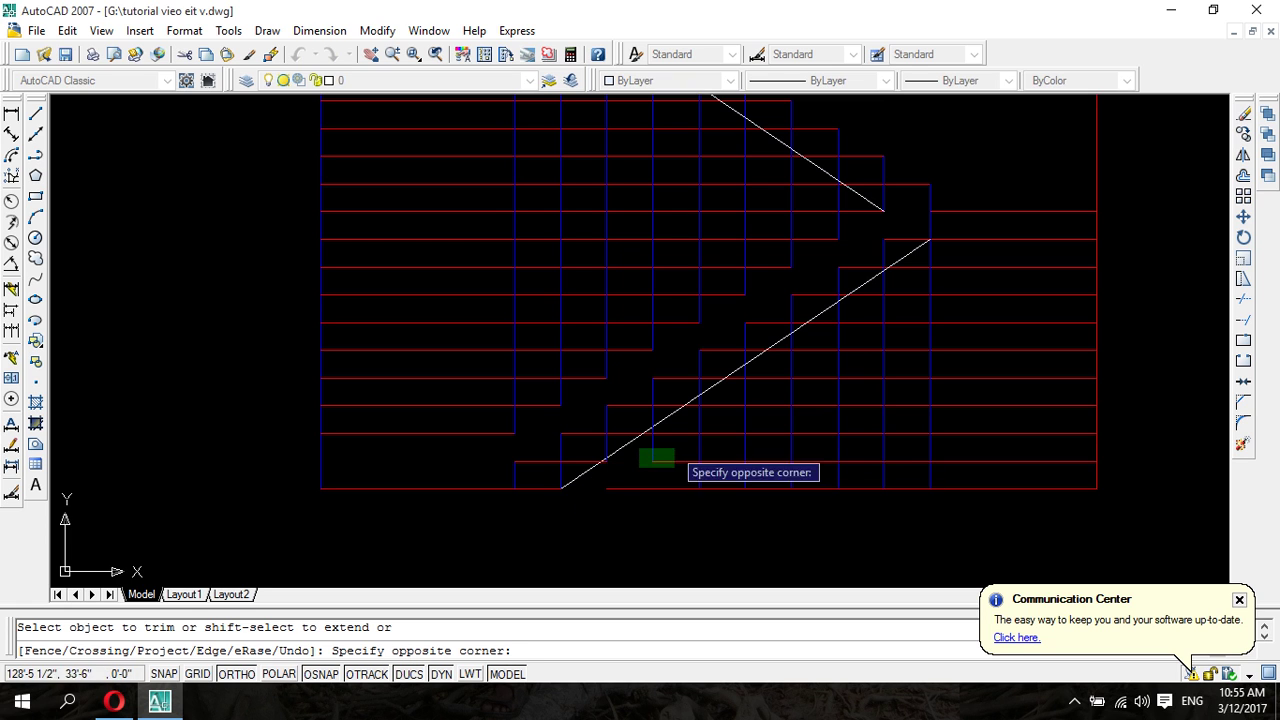
pyautogui.click(701, 442)
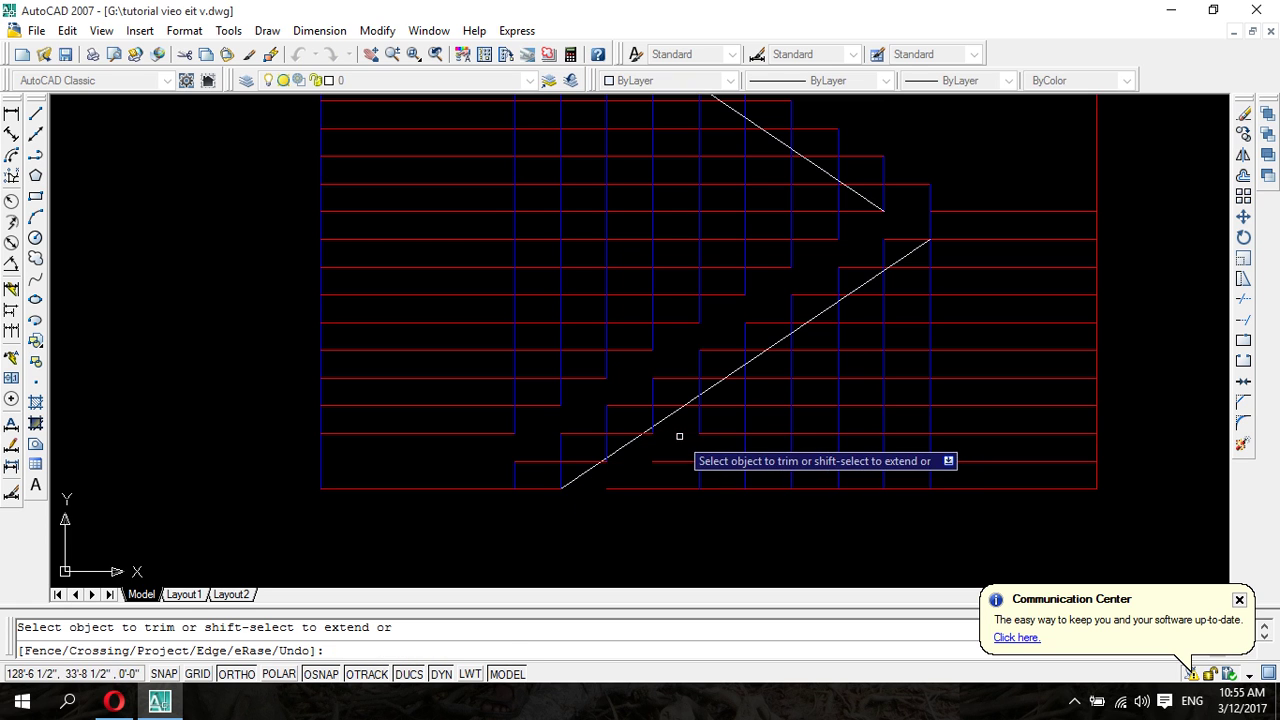
pyautogui.click(699, 424)
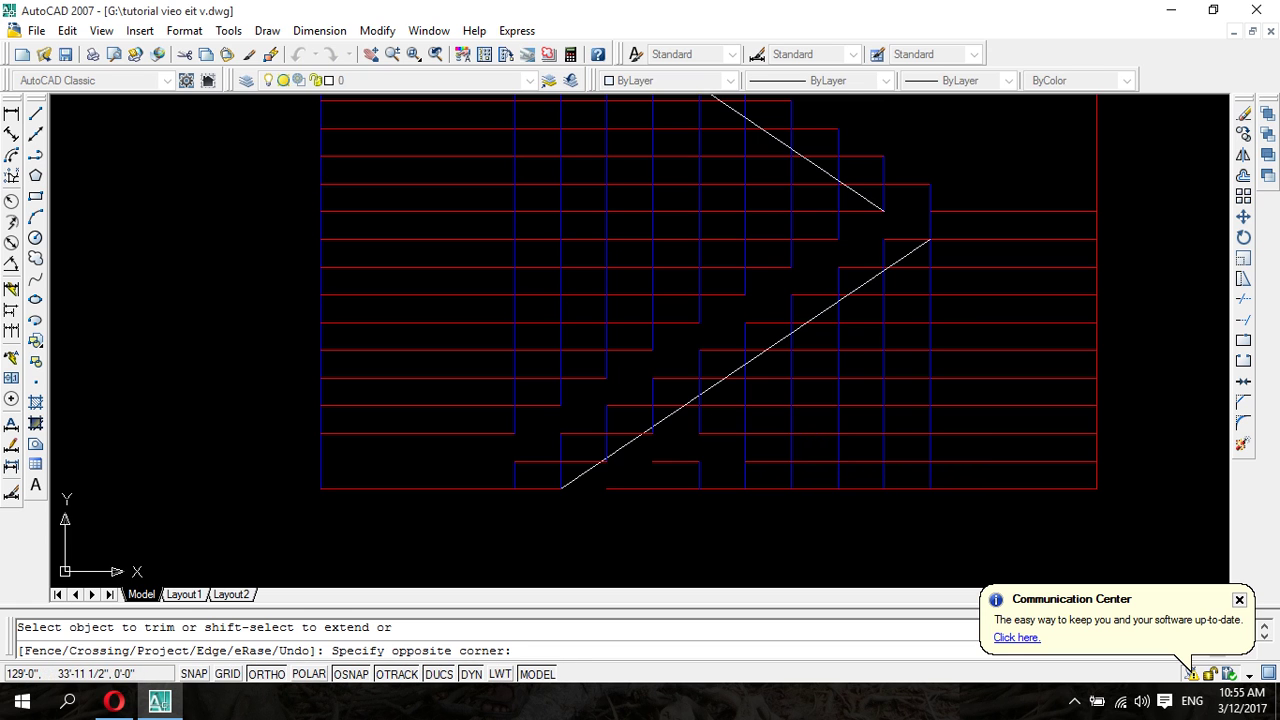
pyautogui.click(701, 419)
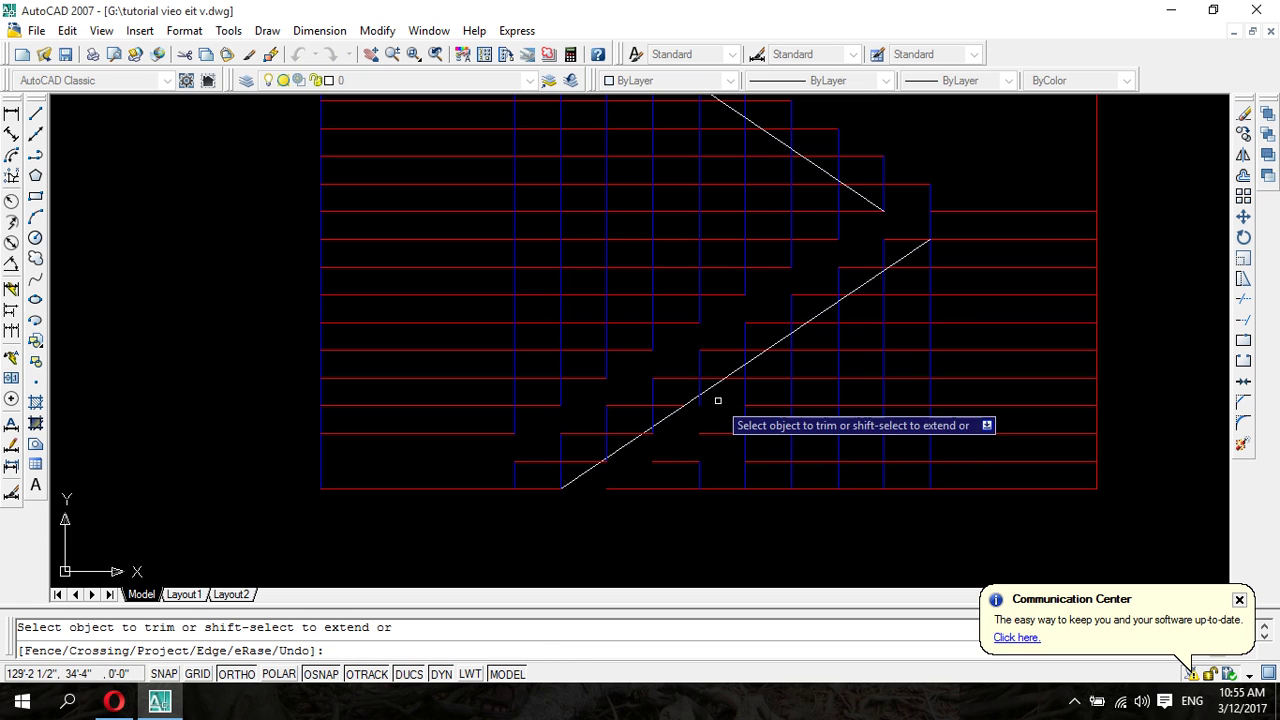
# - Move along the lower diagonal and trim two risers and a tread past it
pyautogui.scroll(3, 666, 437)
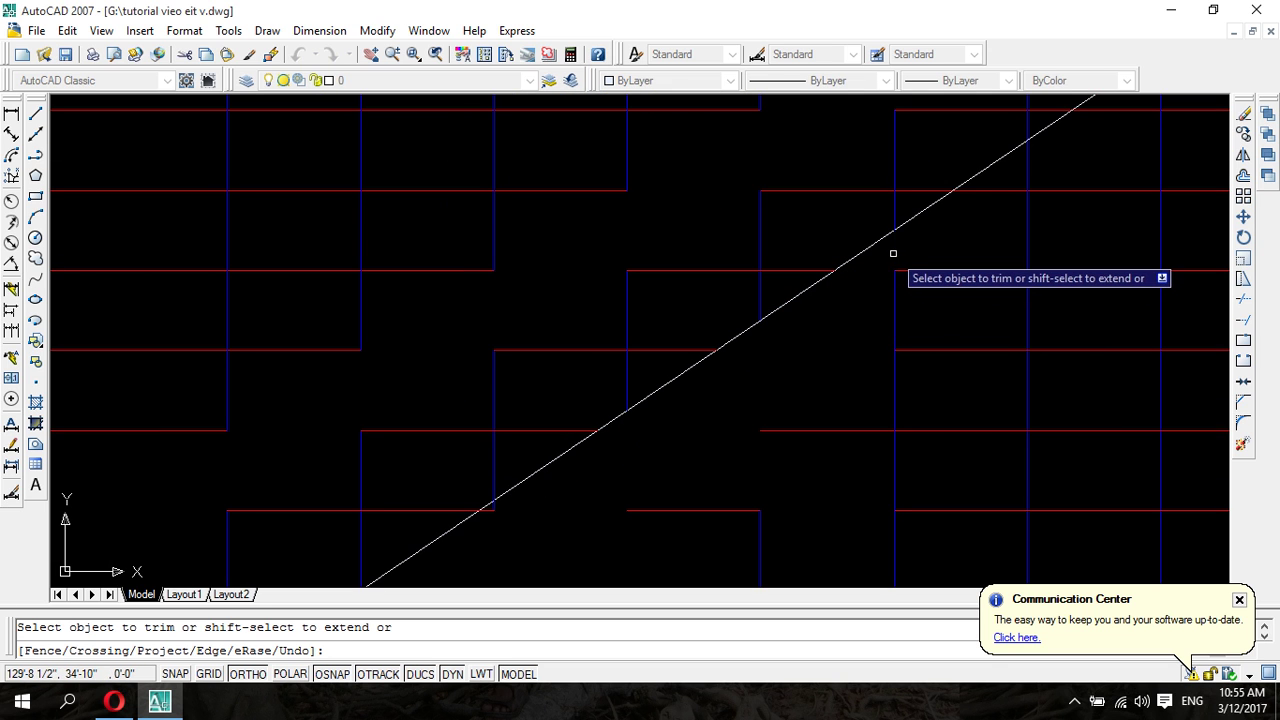
pyautogui.moveTo(895, 255)
pyautogui.mouseDown(button='middle')
pyautogui.moveTo(327, 492)
pyautogui.moveTo(119, 535)
pyautogui.mouseUp(button='middle')
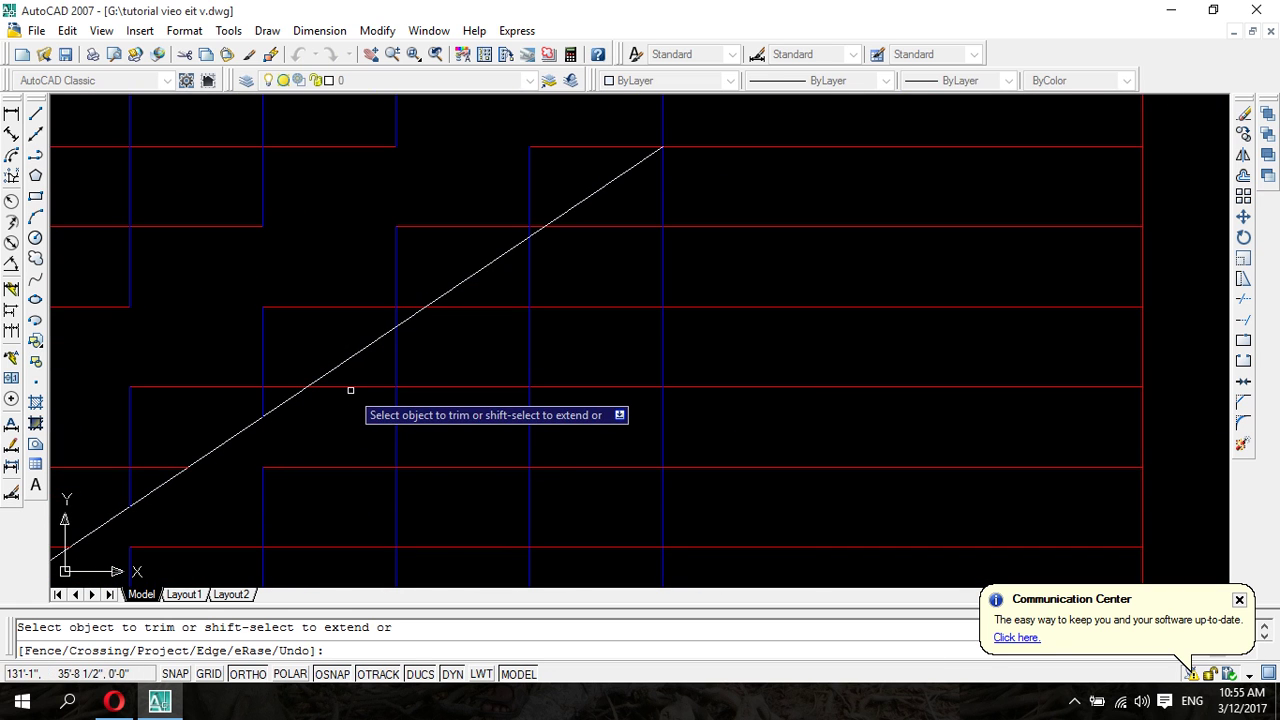
pyautogui.click(396, 359)
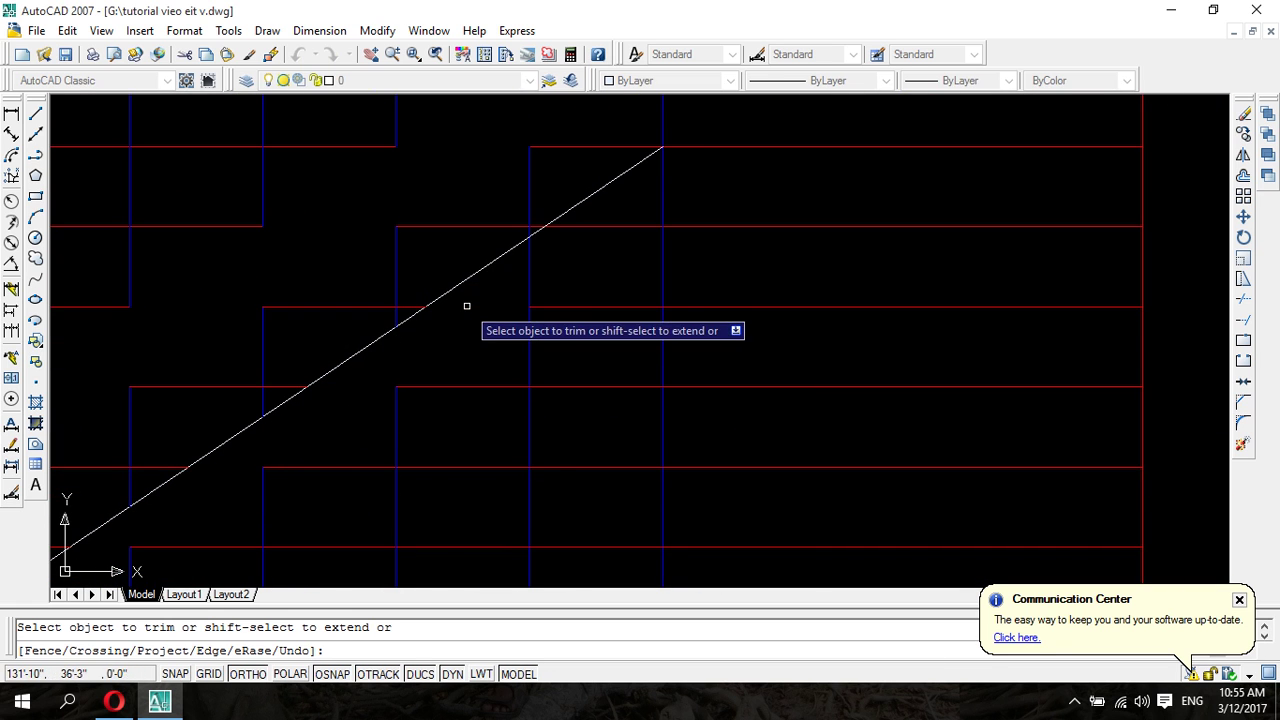
pyautogui.click(530, 258)
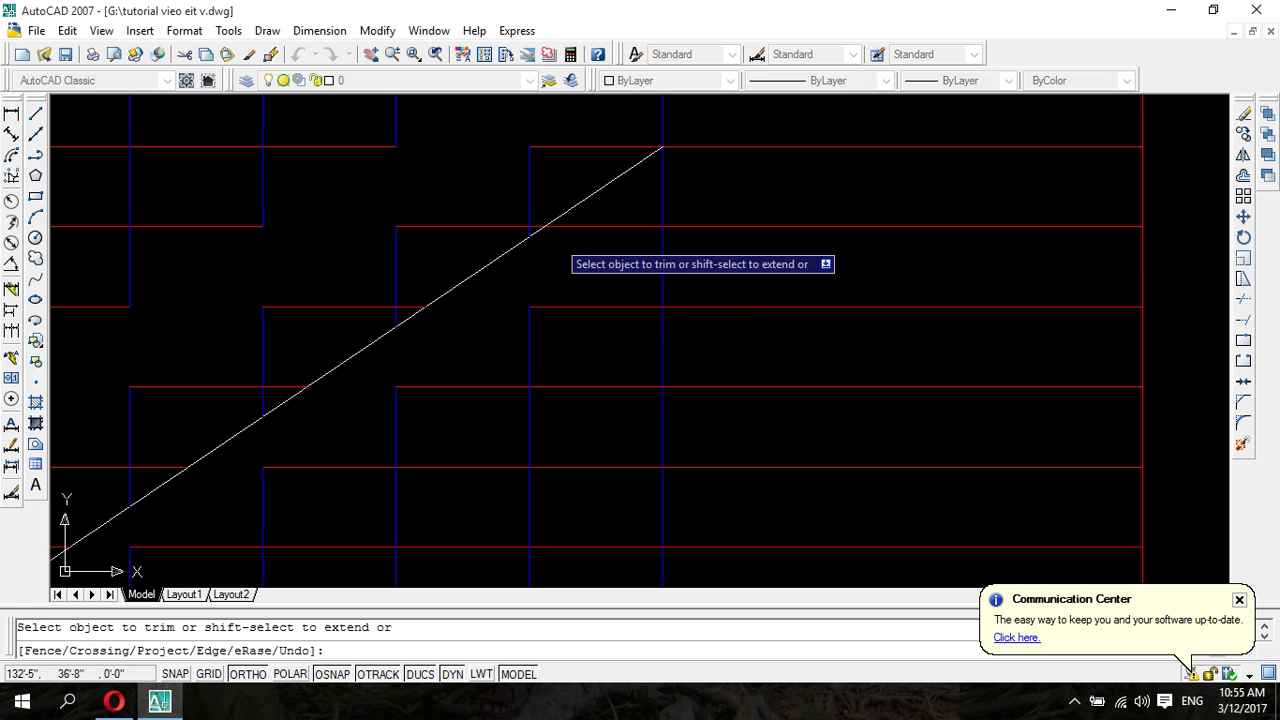
pyautogui.click(570, 226)
pyautogui.scroll(-1, 570, 265)
pyautogui.scroll(-2, 490, 400)
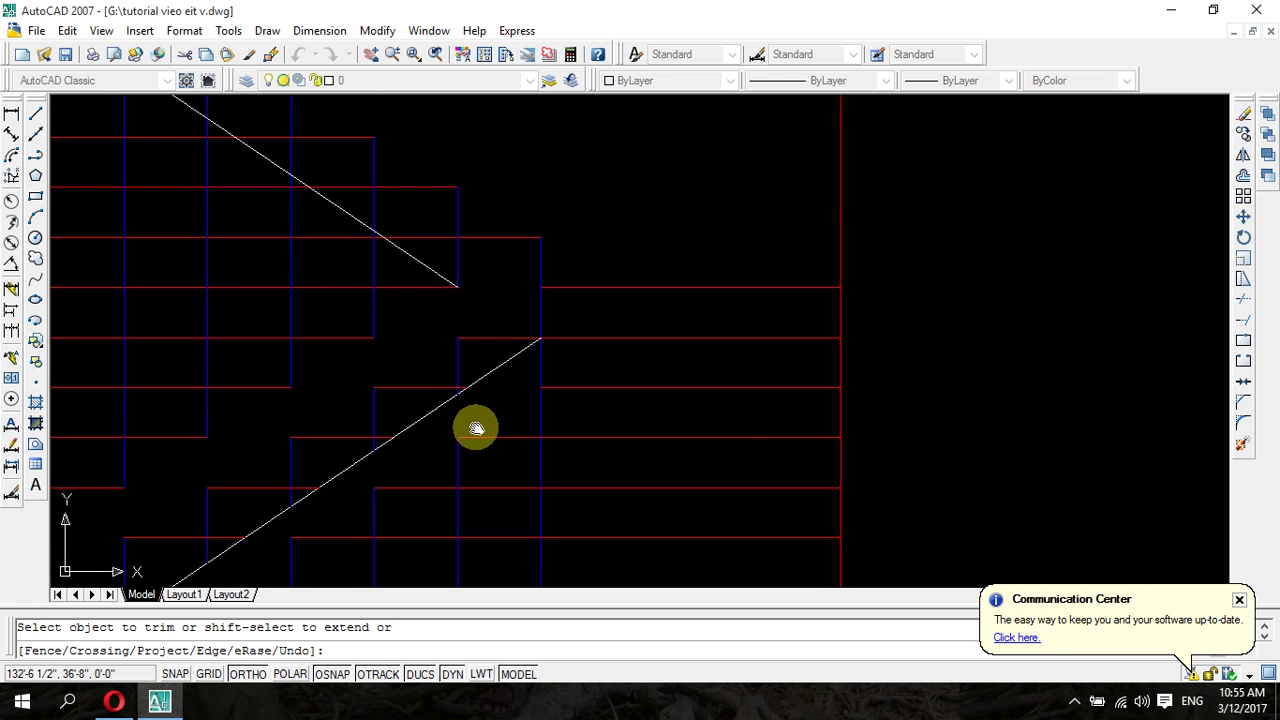
pyautogui.scroll(-1, 430, 465)
pyautogui.scroll(2, 375, 510)
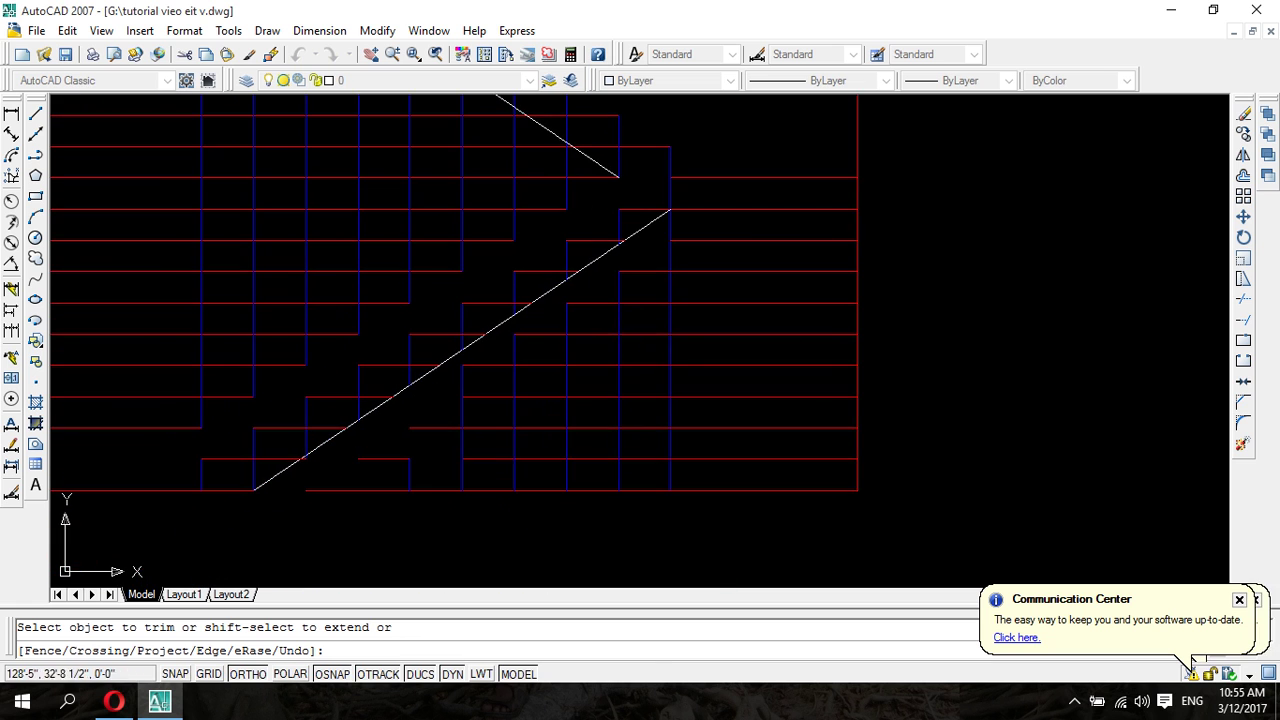
pyautogui.scroll(1, 500, 345)
pyautogui.scroll(-1, 480, 355)
pyautogui.scroll(-1, 380, 430)
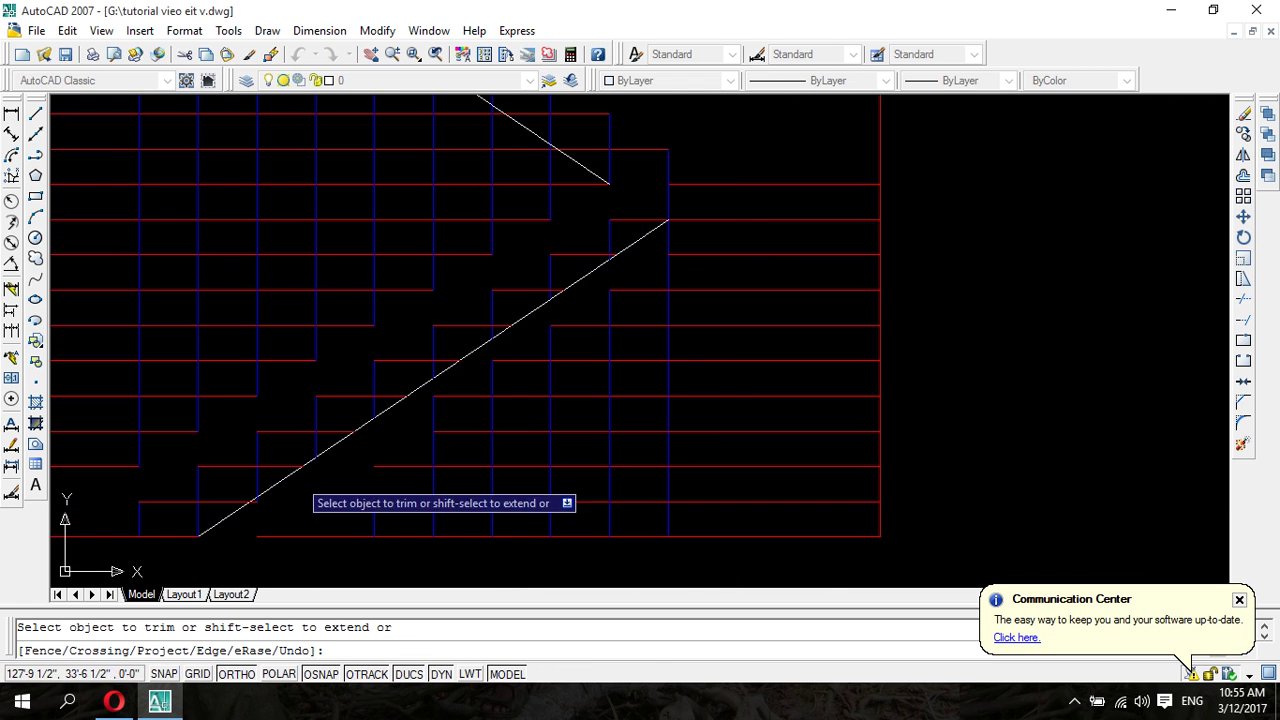
pyautogui.scroll(1, 240, 500)
pyautogui.scroll(2, 210, 515)
# - Trim the next vertical step lines, risers and treads back to the lower diagonal
pyautogui.click(227, 515)
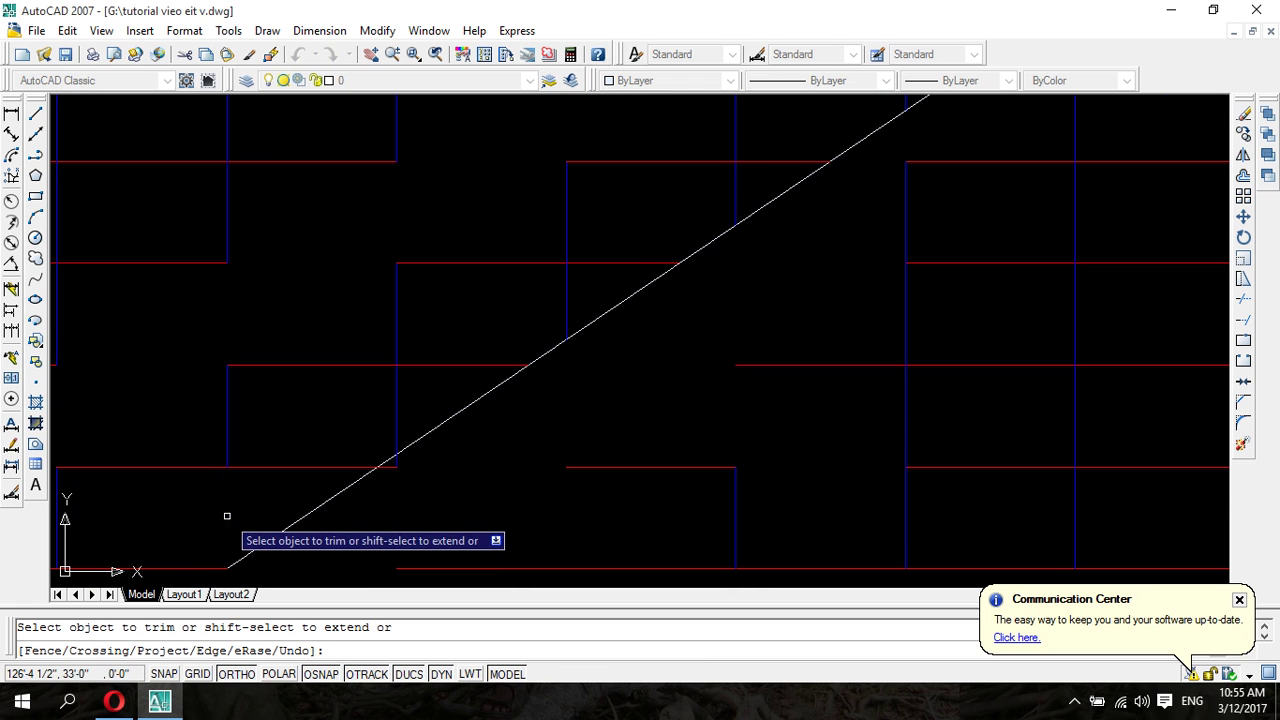
pyautogui.click(397, 424)
pyautogui.click(460, 367)
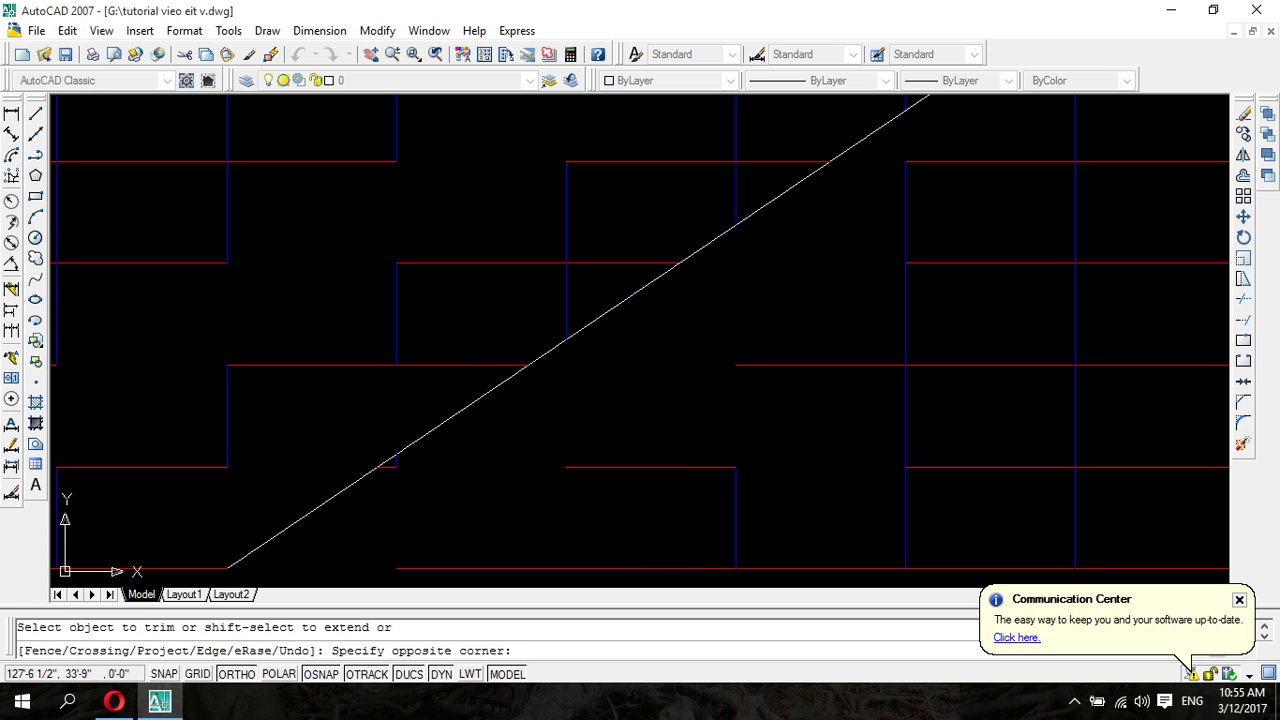
pyautogui.click(465, 369)
pyautogui.click(565, 301)
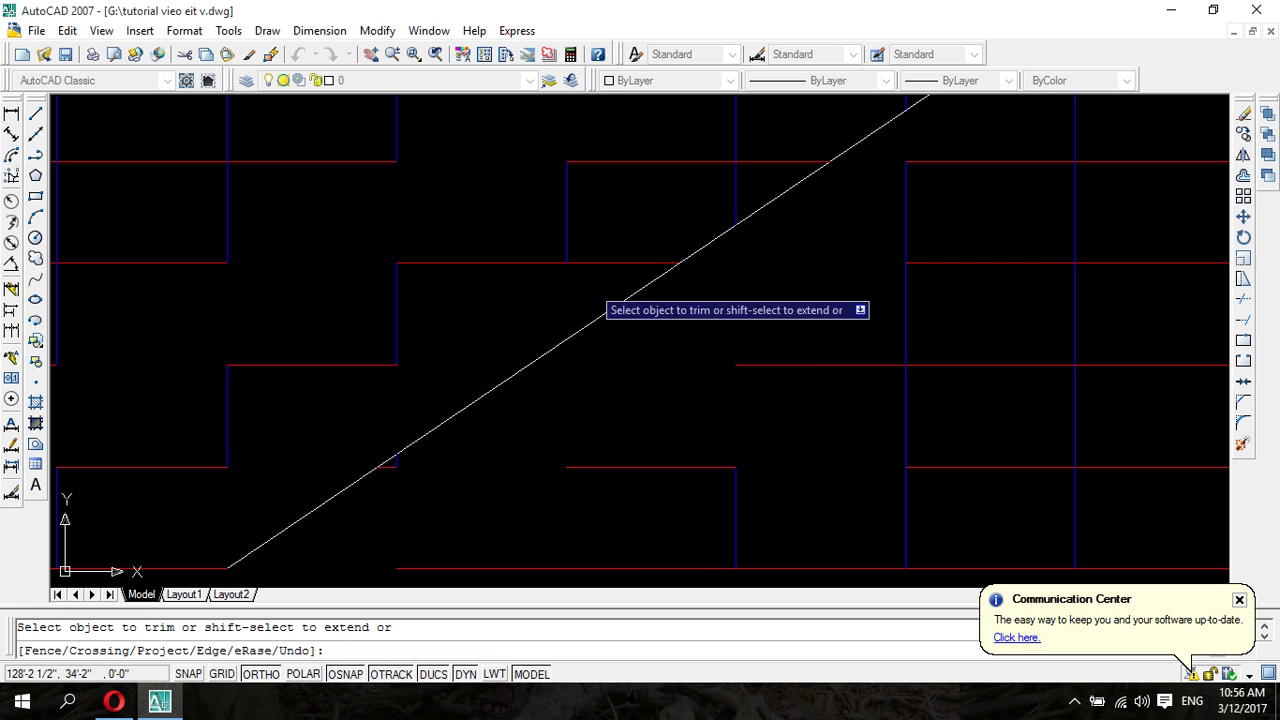
pyautogui.click(610, 263)
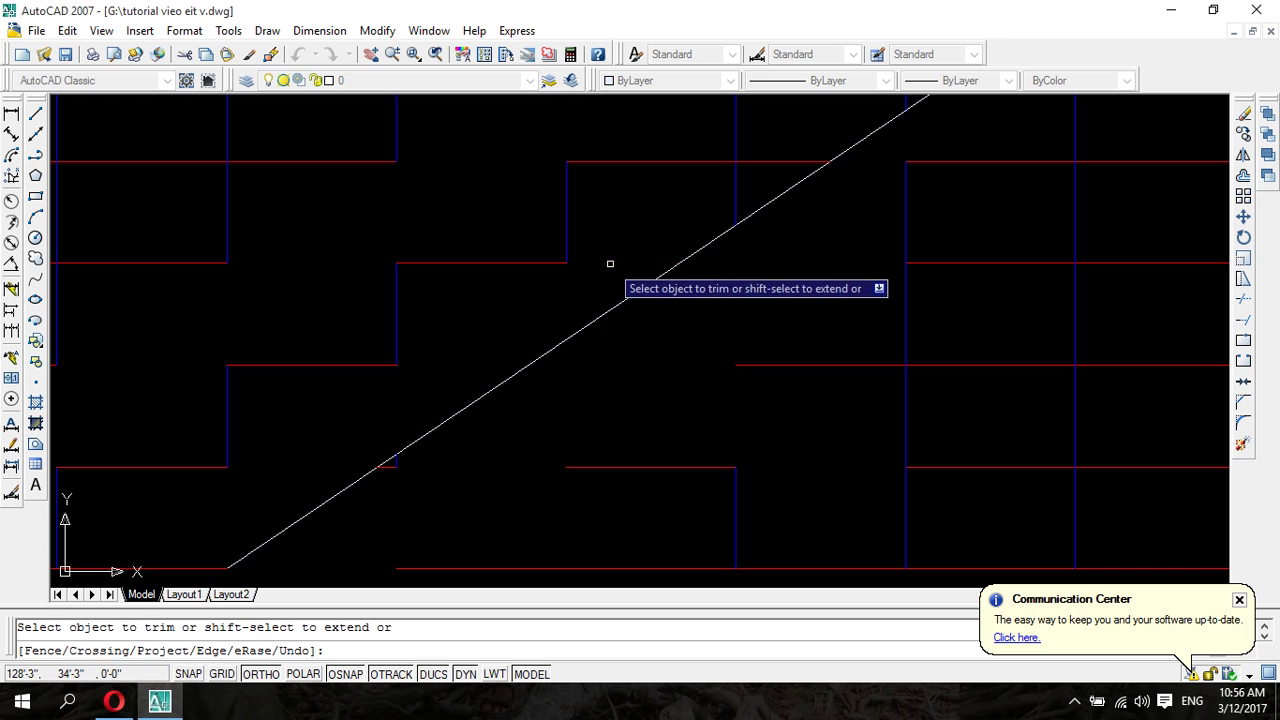
pyautogui.click(737, 200)
pyautogui.click(771, 160)
# - Trim the last short riser and tread crossing the lower diagonal
pyautogui.scroll(-5, 749, 194)
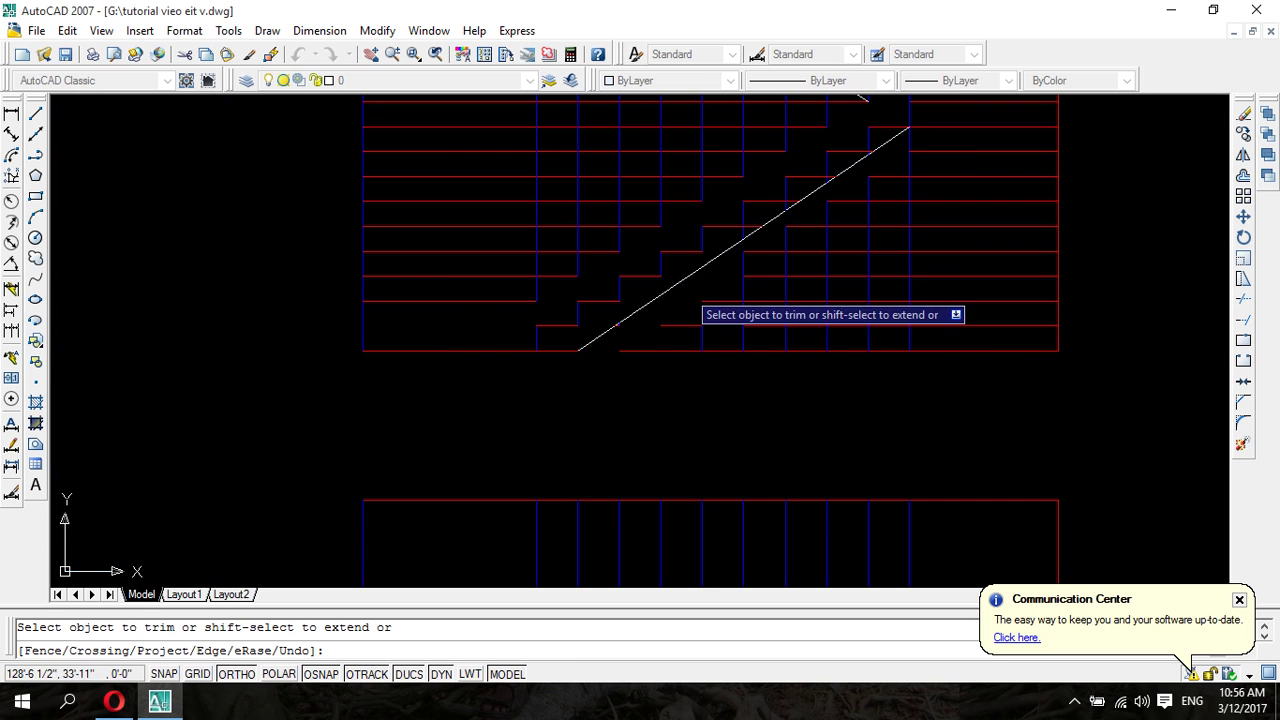
pyautogui.moveTo(693, 300); pyautogui.dragTo(400, 537, button='middle')
pyautogui.scroll(5, 430, 545)
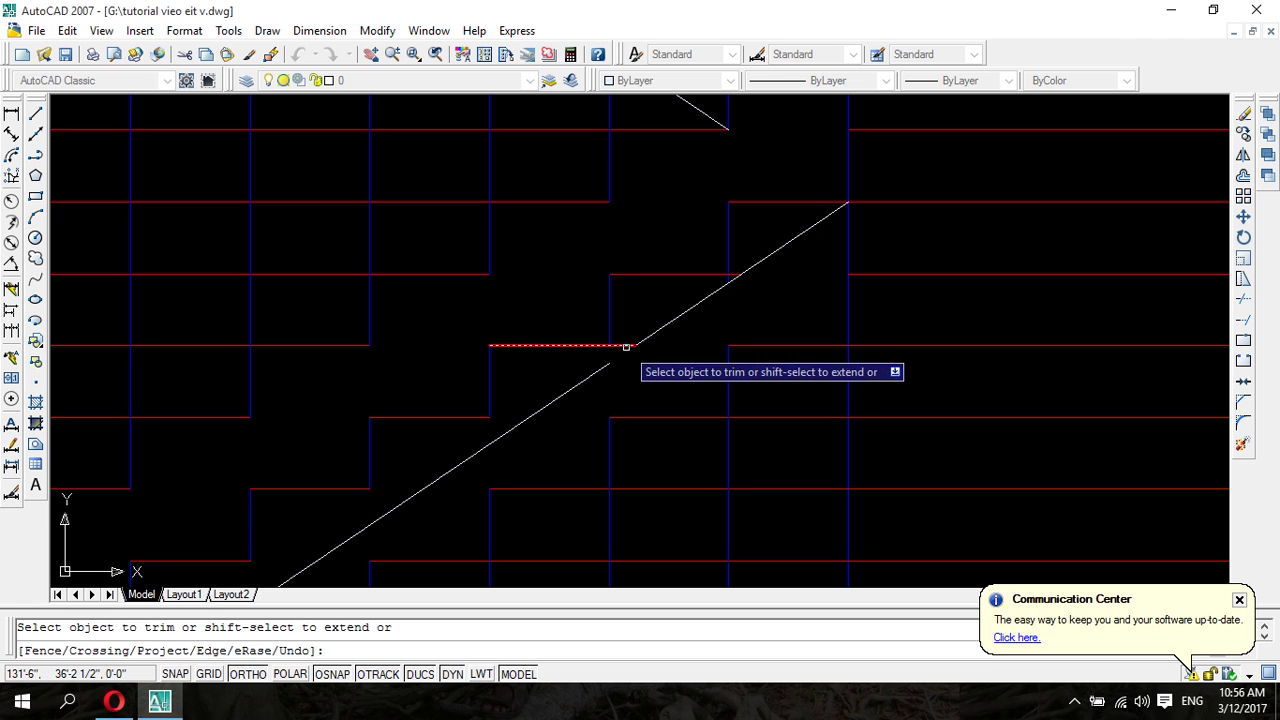
pyautogui.scroll(6, 720, 286)
pyautogui.scroll(3, 758, 270)
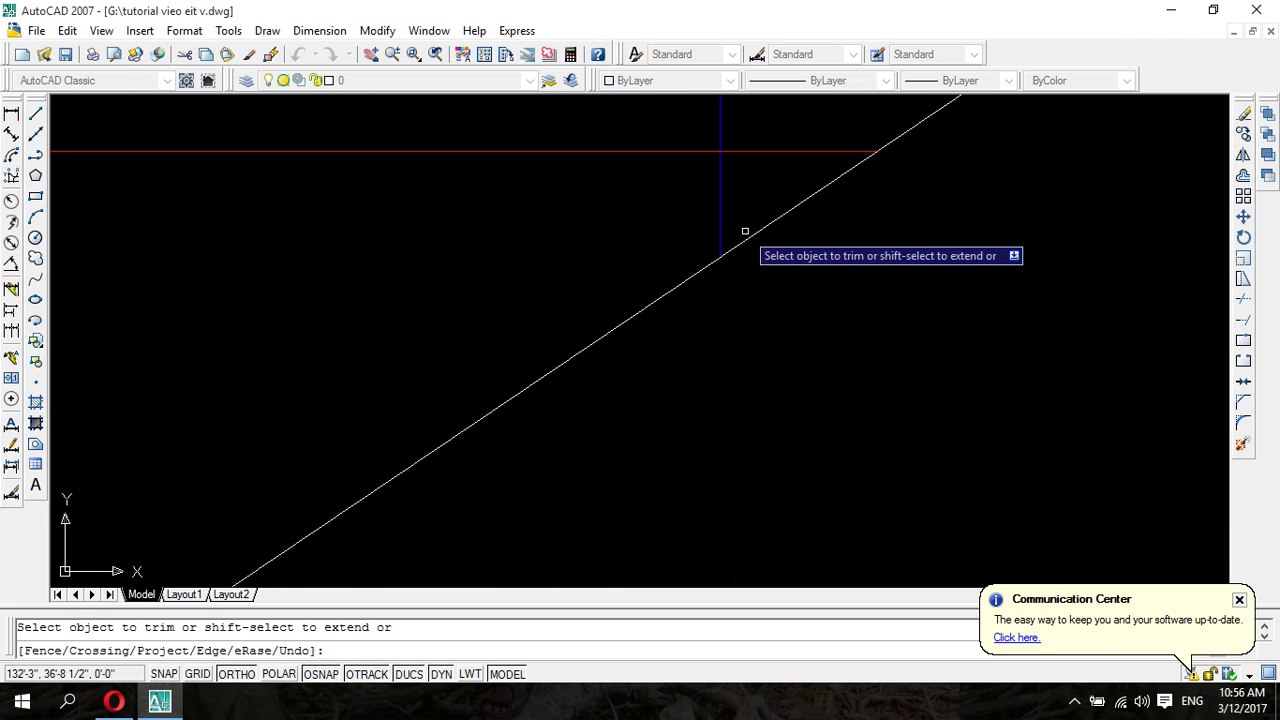
pyautogui.click(719, 229)
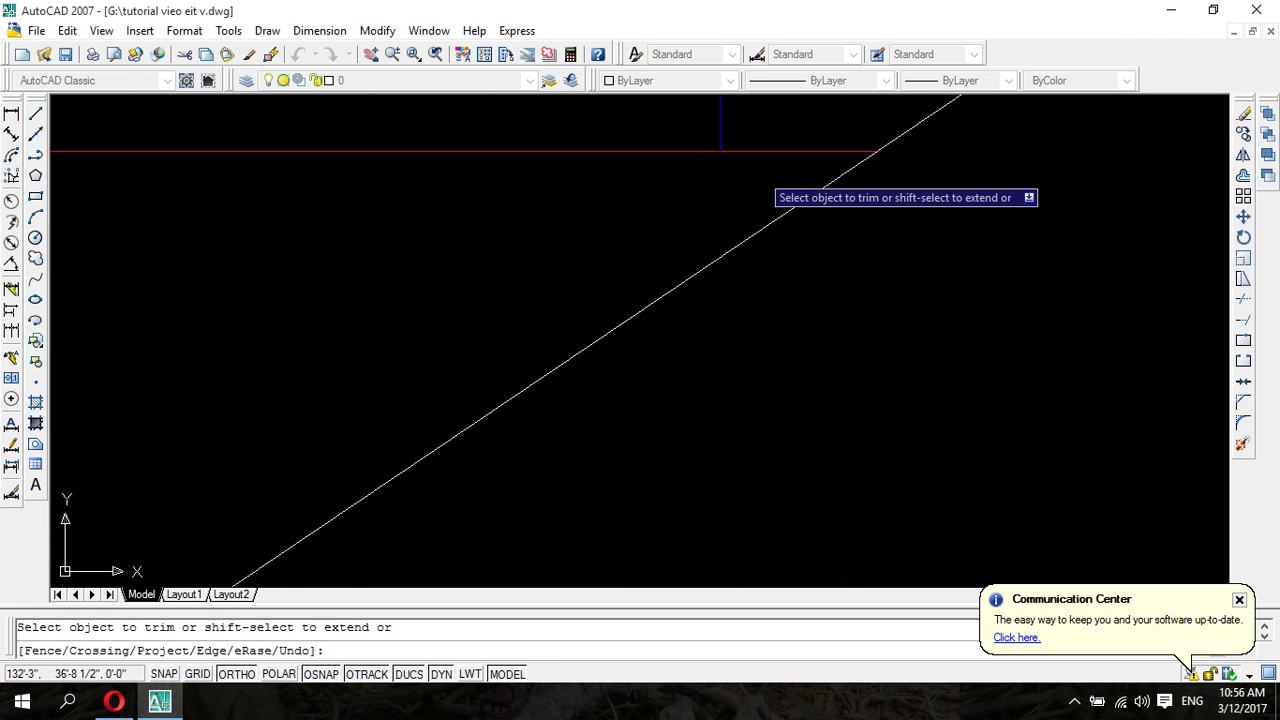
pyautogui.click(767, 154)
pyautogui.scroll(-5, 698, 307)
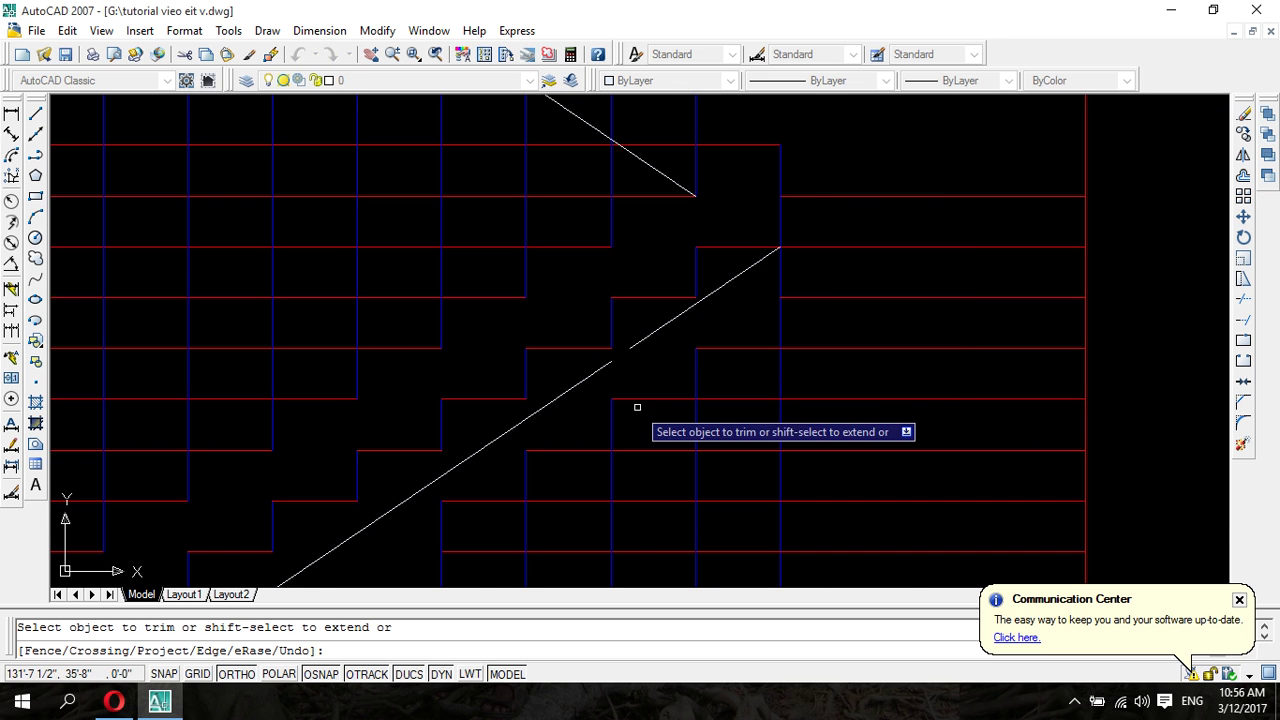
pyautogui.scroll(-4, 641, 425)
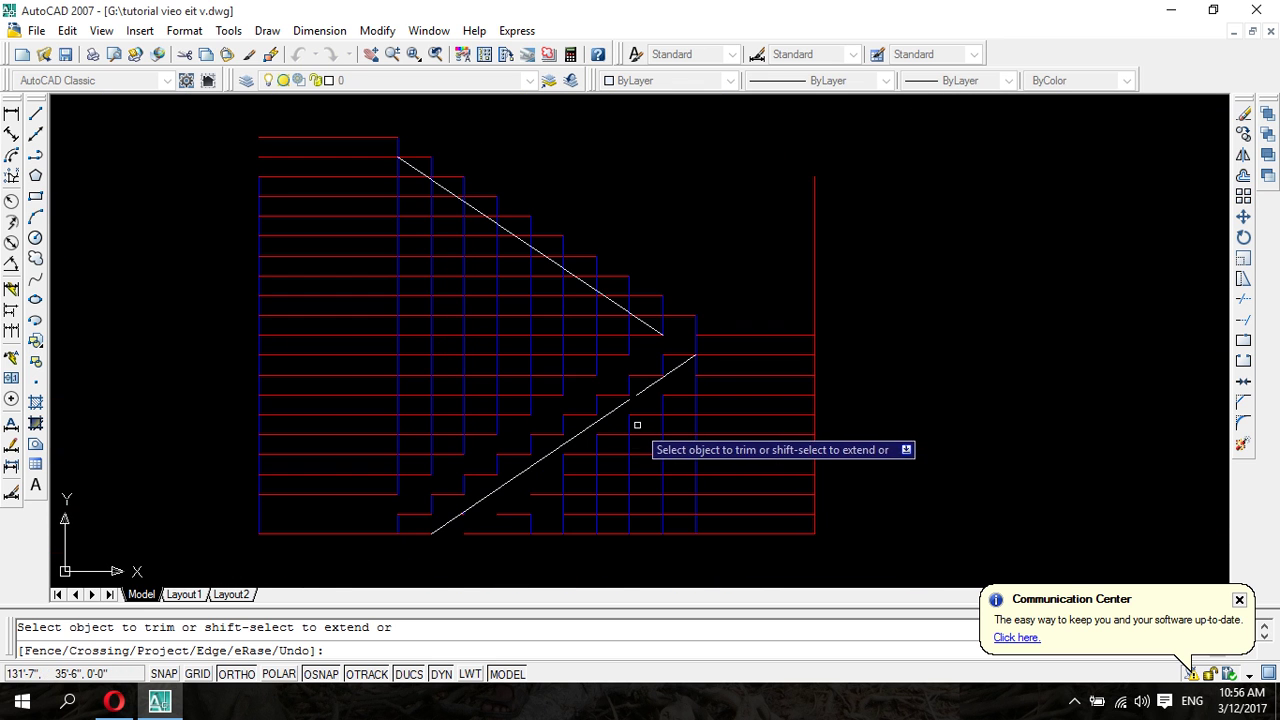
pyautogui.moveTo(637, 425); pyautogui.dragTo(406, 432, button='middle')
pyautogui.scroll(2, 397, 447)
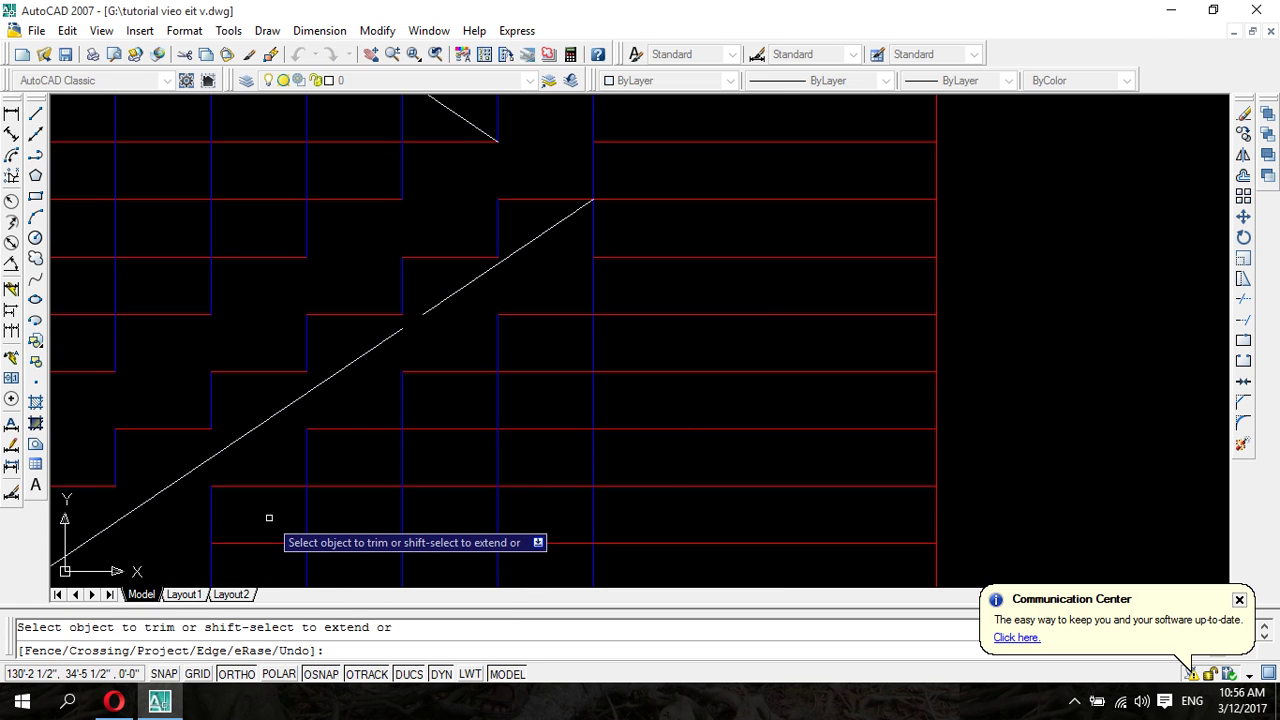
# - End trimming and move the lower diagonal's endpoint to close its gap
pyautogui.press('Escape')
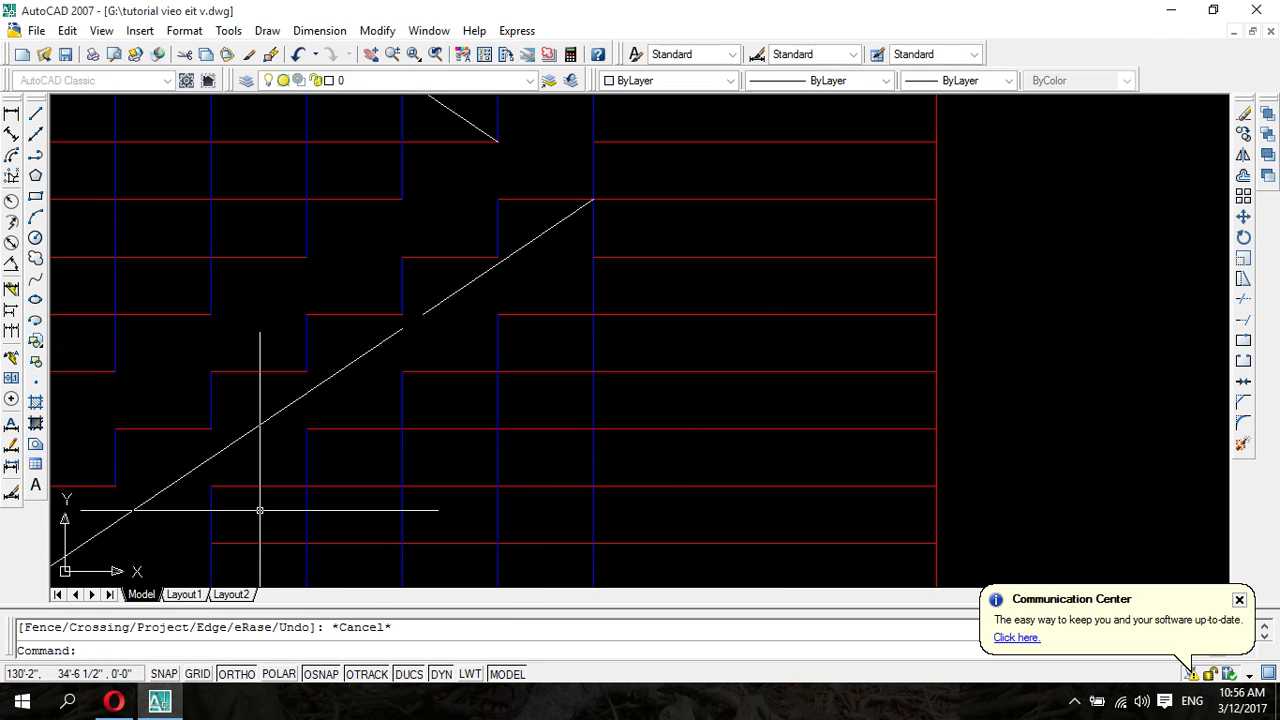
pyautogui.click(369, 349)
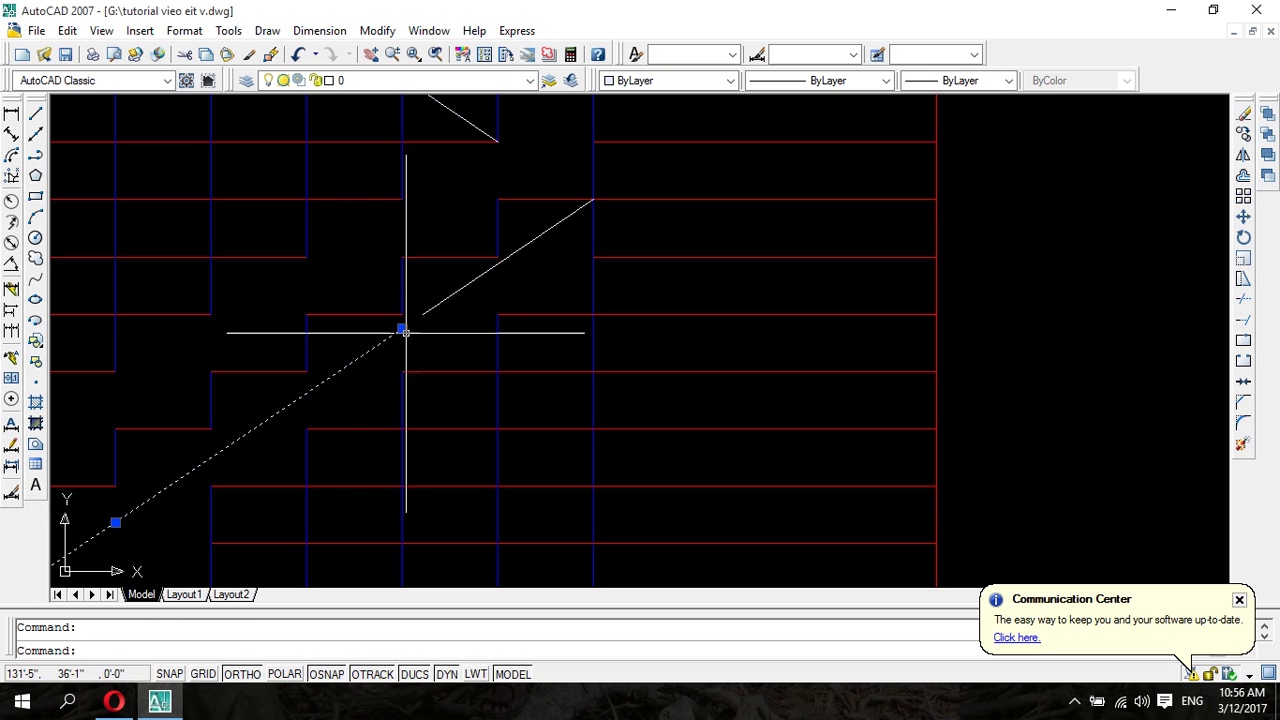
pyautogui.click(402, 329)
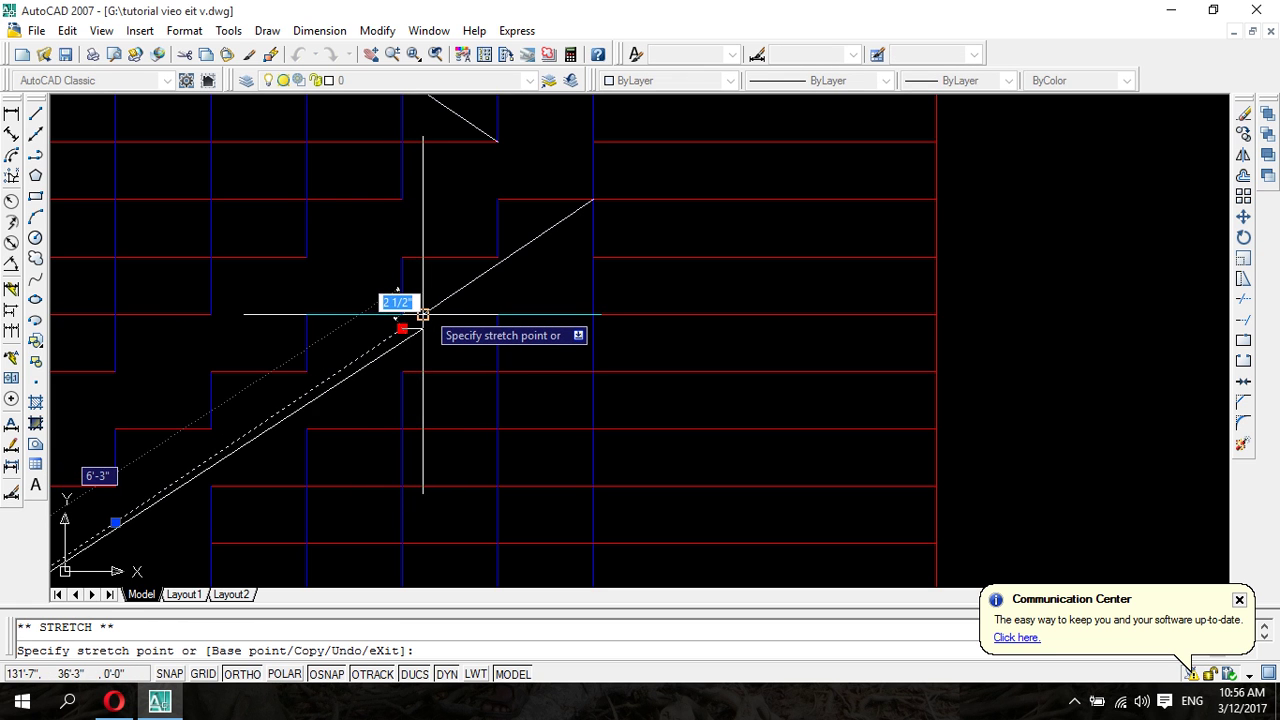
pyautogui.click(423, 315)
pyautogui.press('Escape')
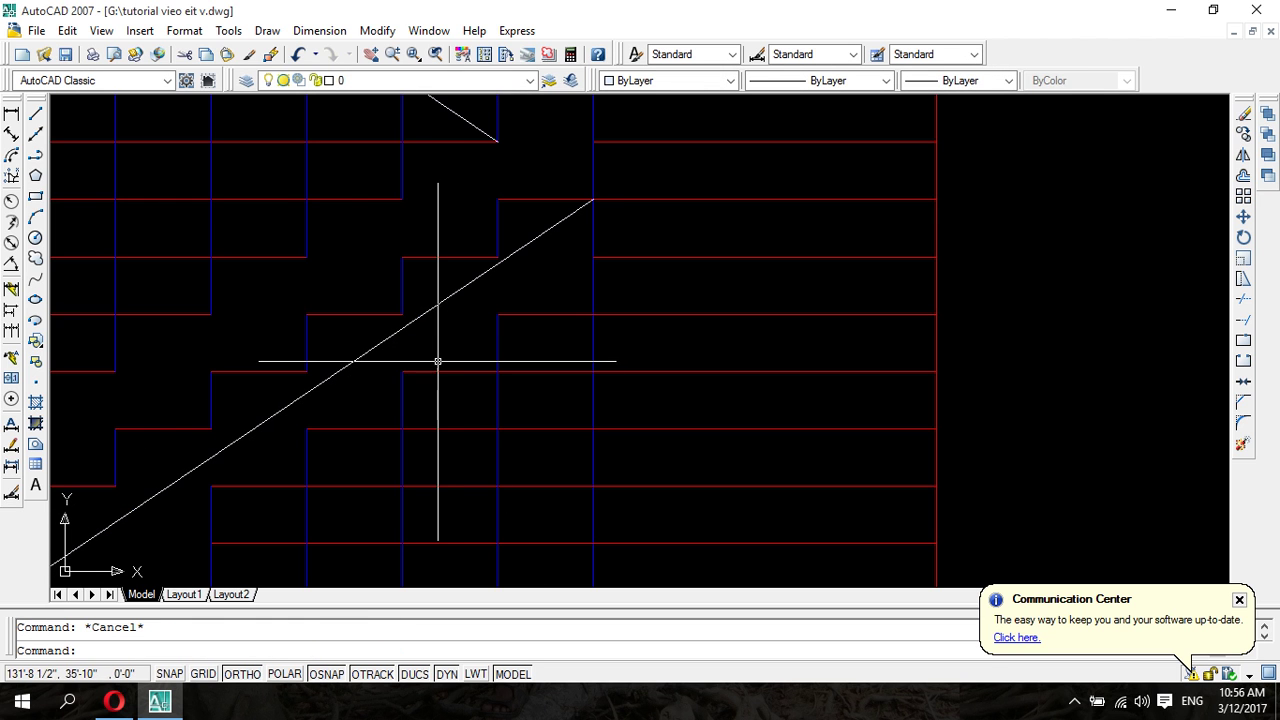
# - With Ortho off, stretch the lower diagonal's upper end to the step line intersection
pyautogui.scroll(-3, 550, 320)
pyautogui.moveTo(608, 277); pyautogui.dragTo(569, 294, button='middle')
pyautogui.scroll(3, 423, 349)
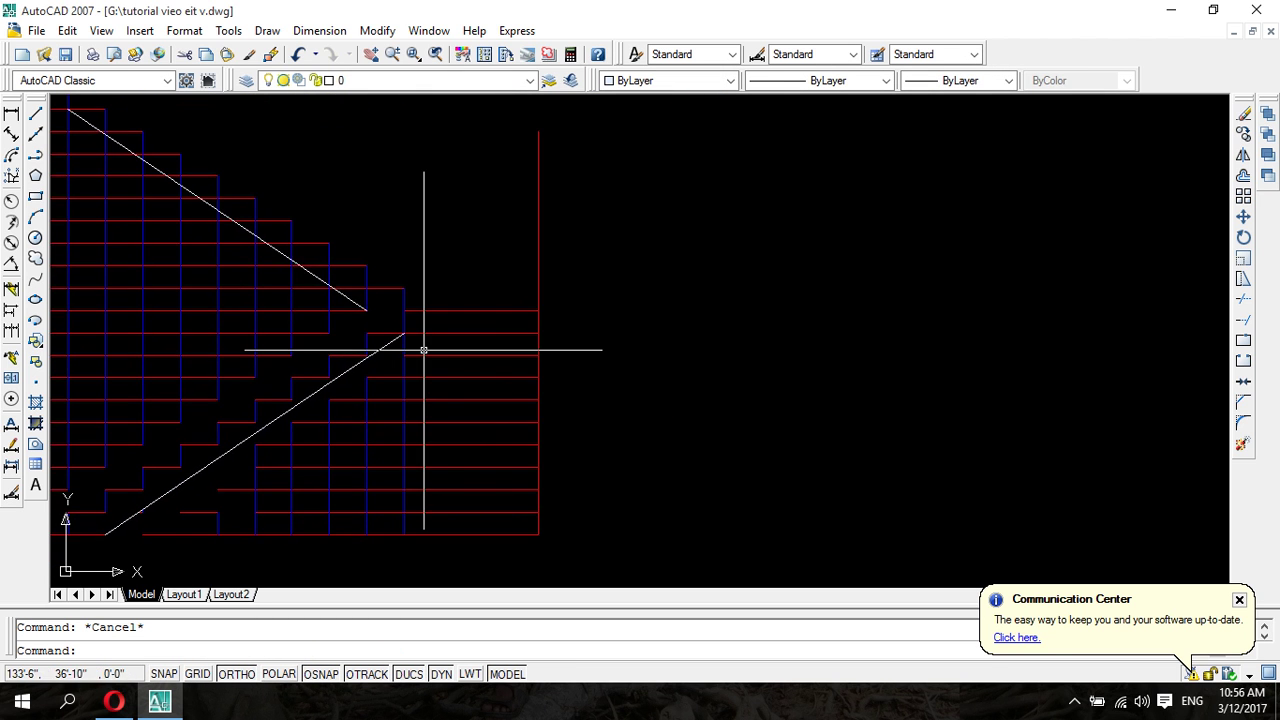
pyautogui.scroll(2, 366, 312)
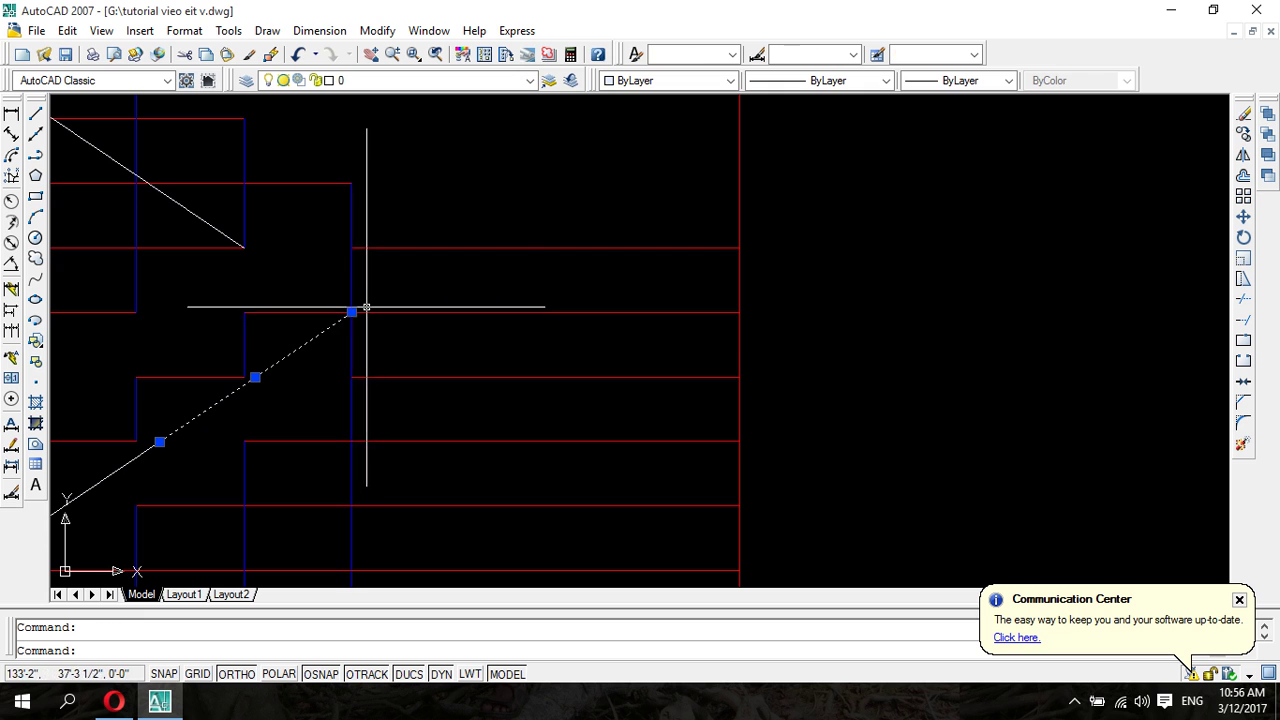
pyautogui.click(351, 312)
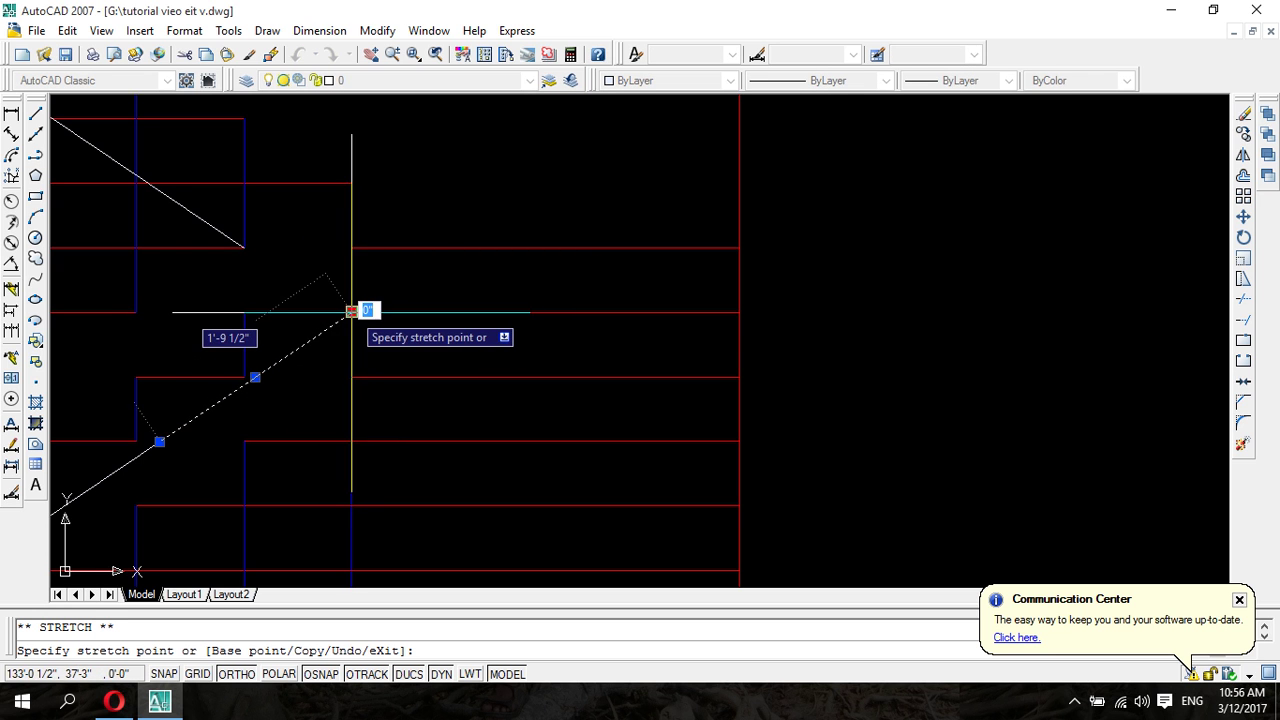
pyautogui.click(235, 675)
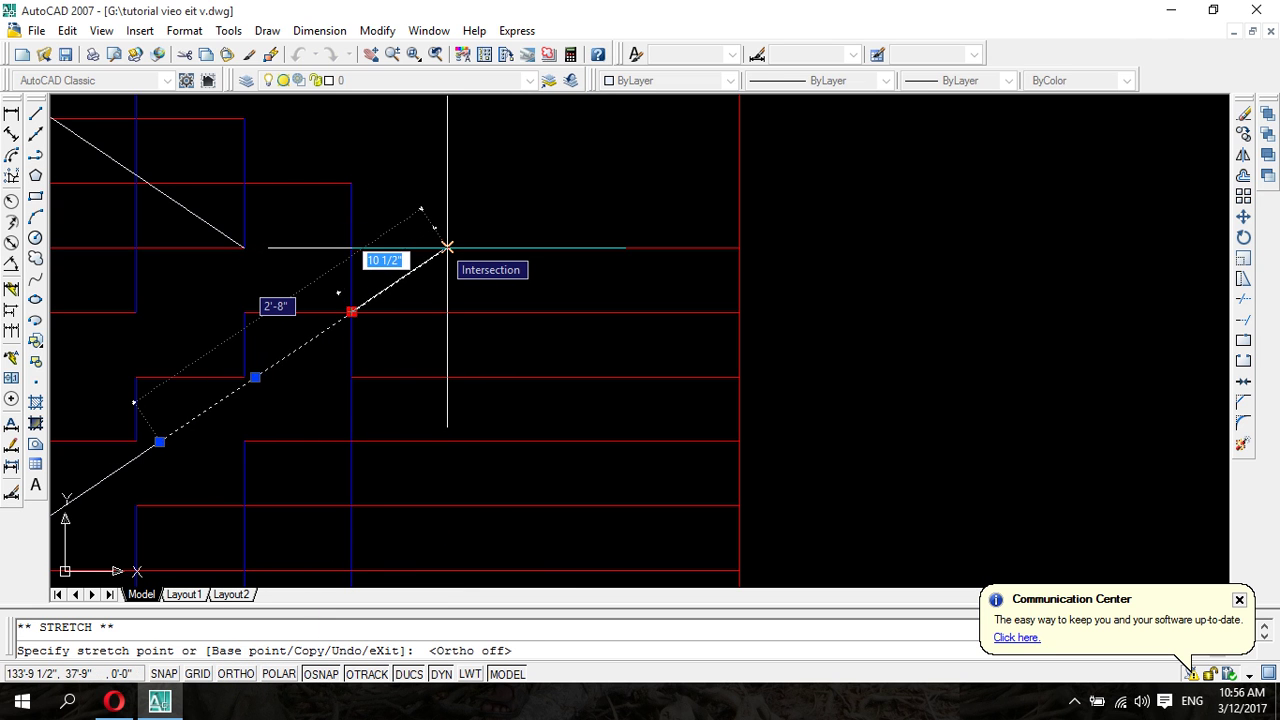
pyautogui.click(447, 246)
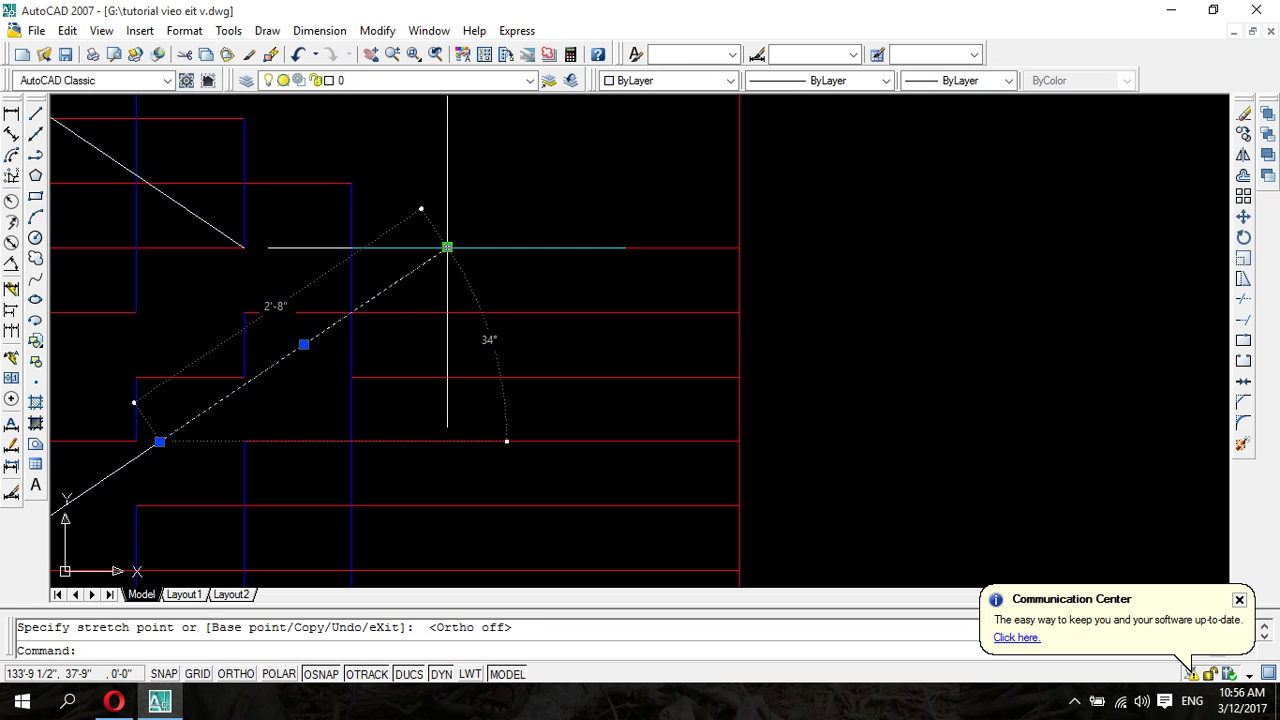
pyautogui.press('Escape')
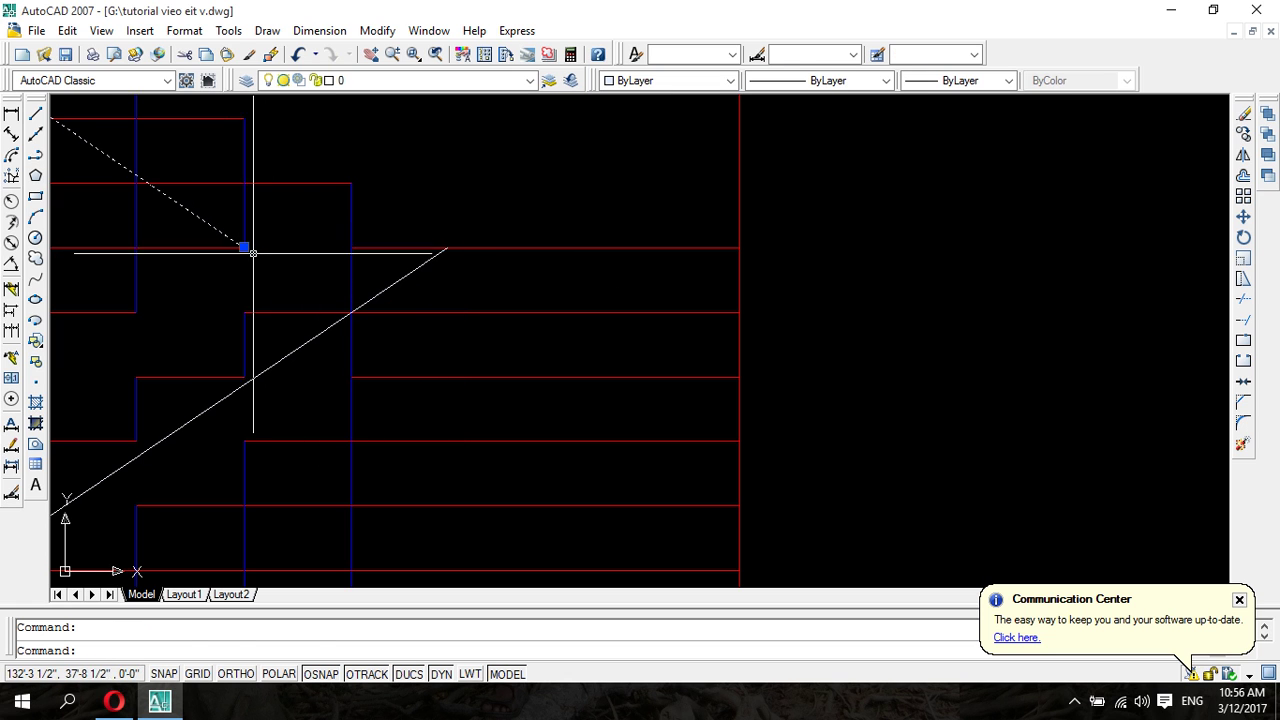
# - Stretch the upper diagonal's lower end down to meet the lower diagonal
pyautogui.click(244, 246)
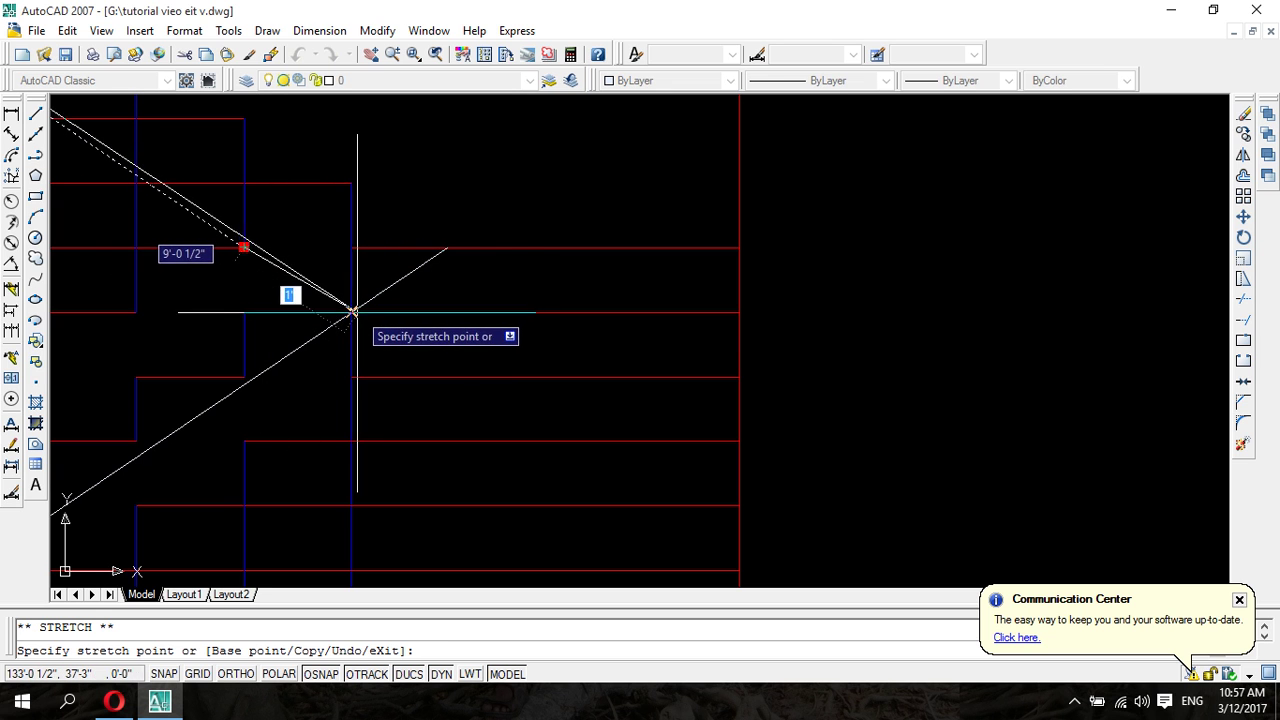
pyautogui.click(360, 305)
pyautogui.press('Escape')
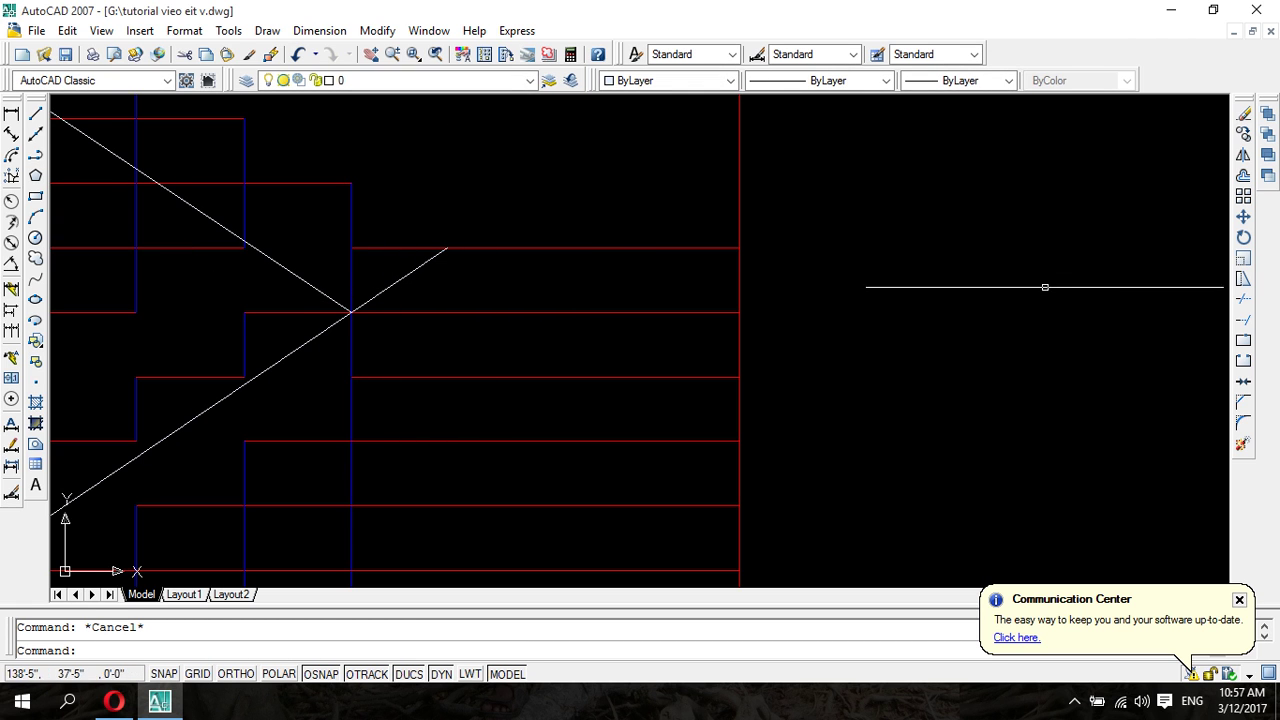
# - Trim the lower diagonal's overshoot and the riser above the meeting point
pyautogui.click(1243, 300)
pyautogui.press('Return')
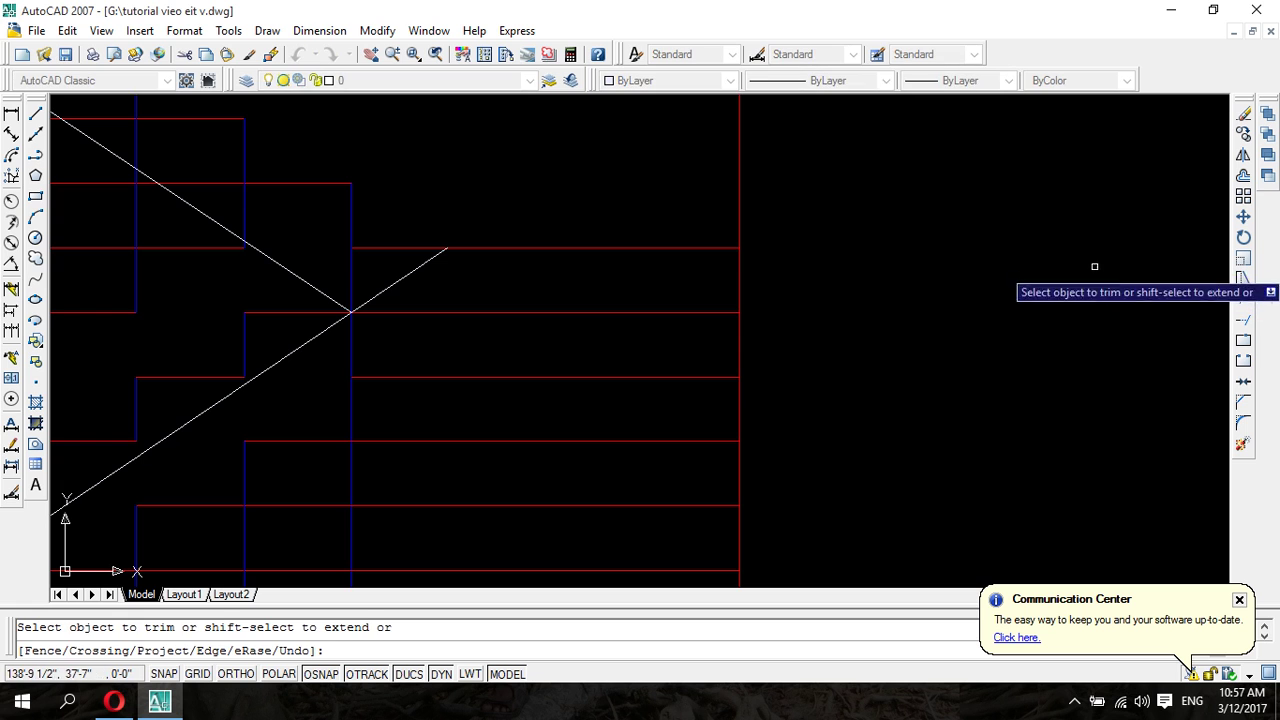
pyautogui.click(392, 284)
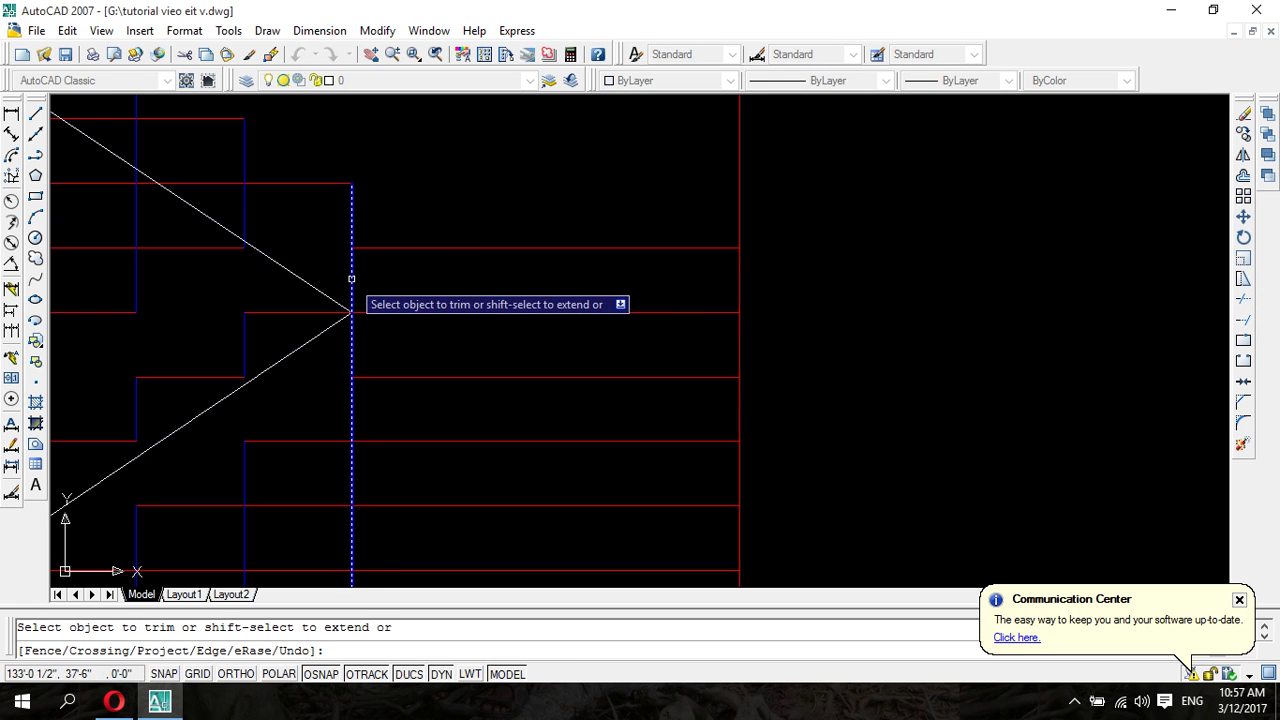
pyautogui.click(351, 279)
# - Trim the tread and riser pieces crossing the upper diagonal near the meeting point
pyautogui.click(212, 182)
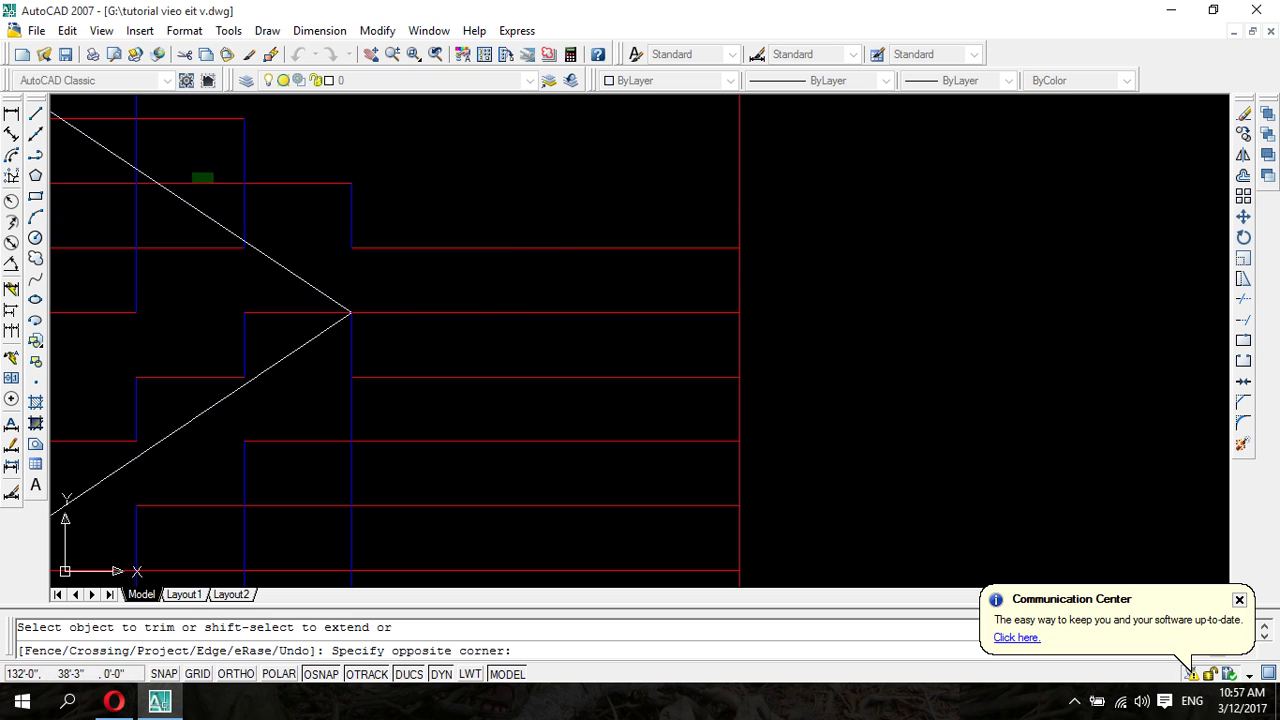
pyautogui.click(226, 200)
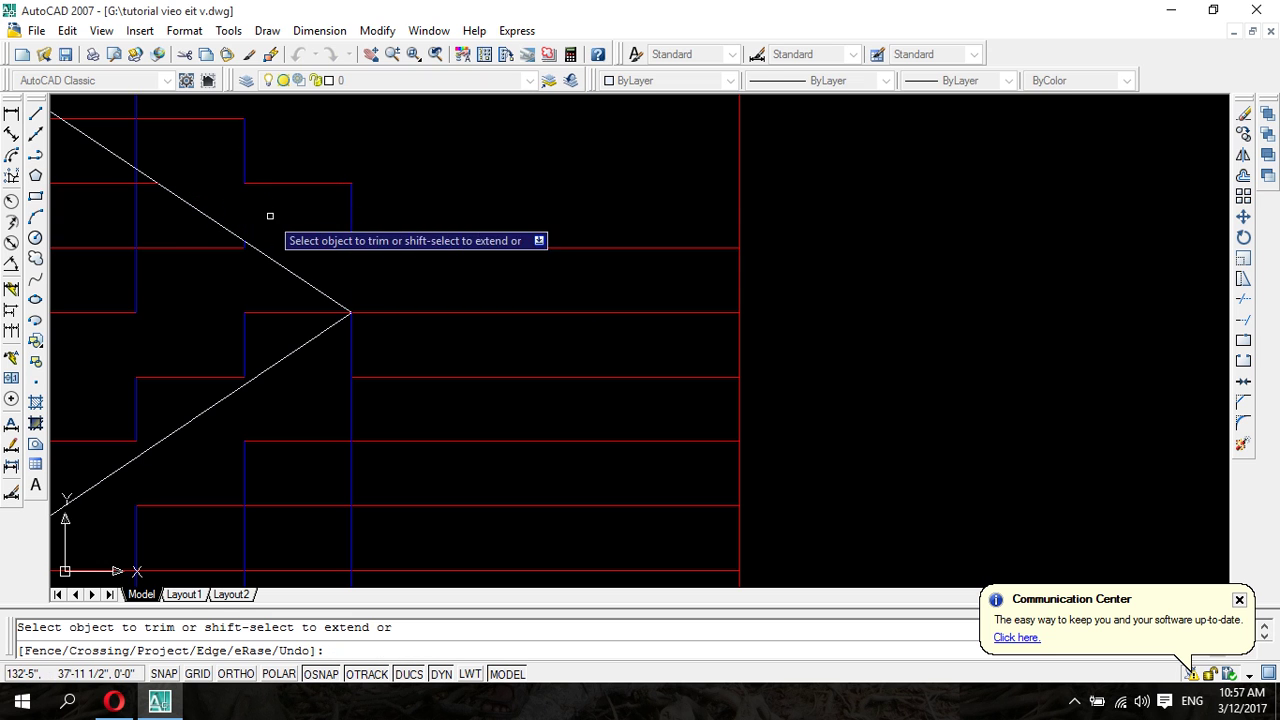
pyautogui.click(201, 256)
pyautogui.click(182, 238)
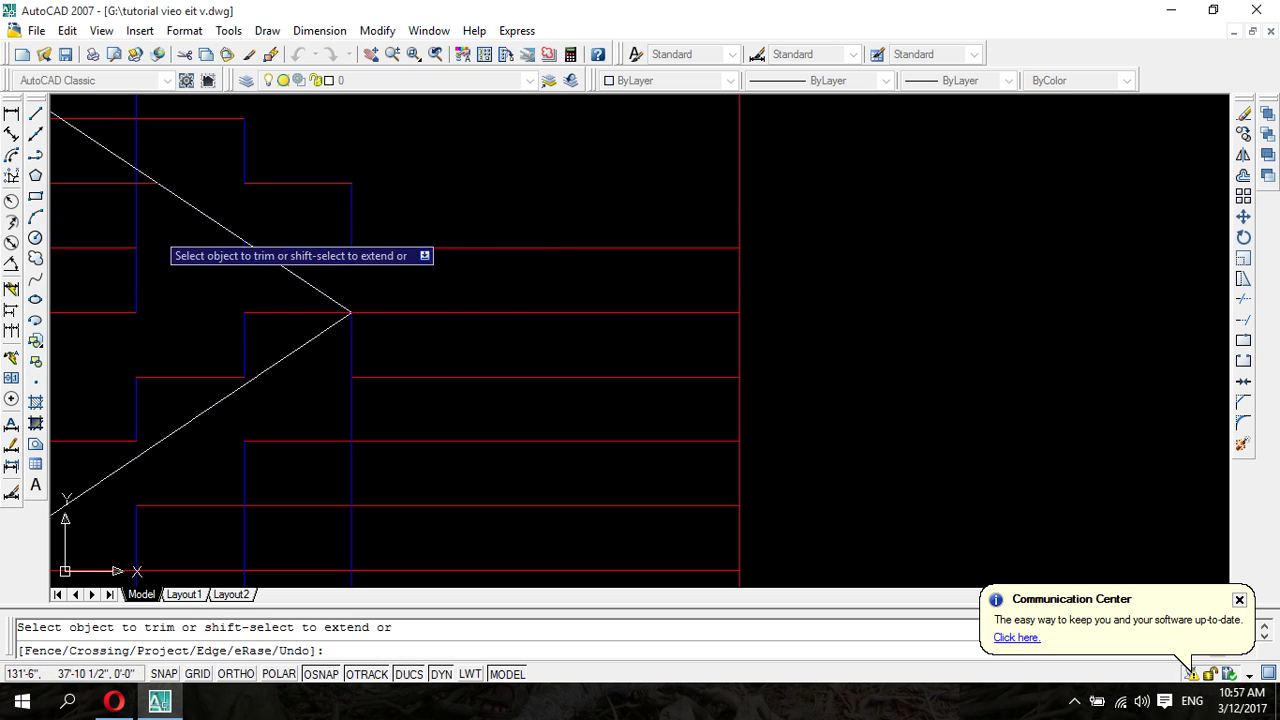
pyautogui.click(143, 194)
pyautogui.click(100, 177)
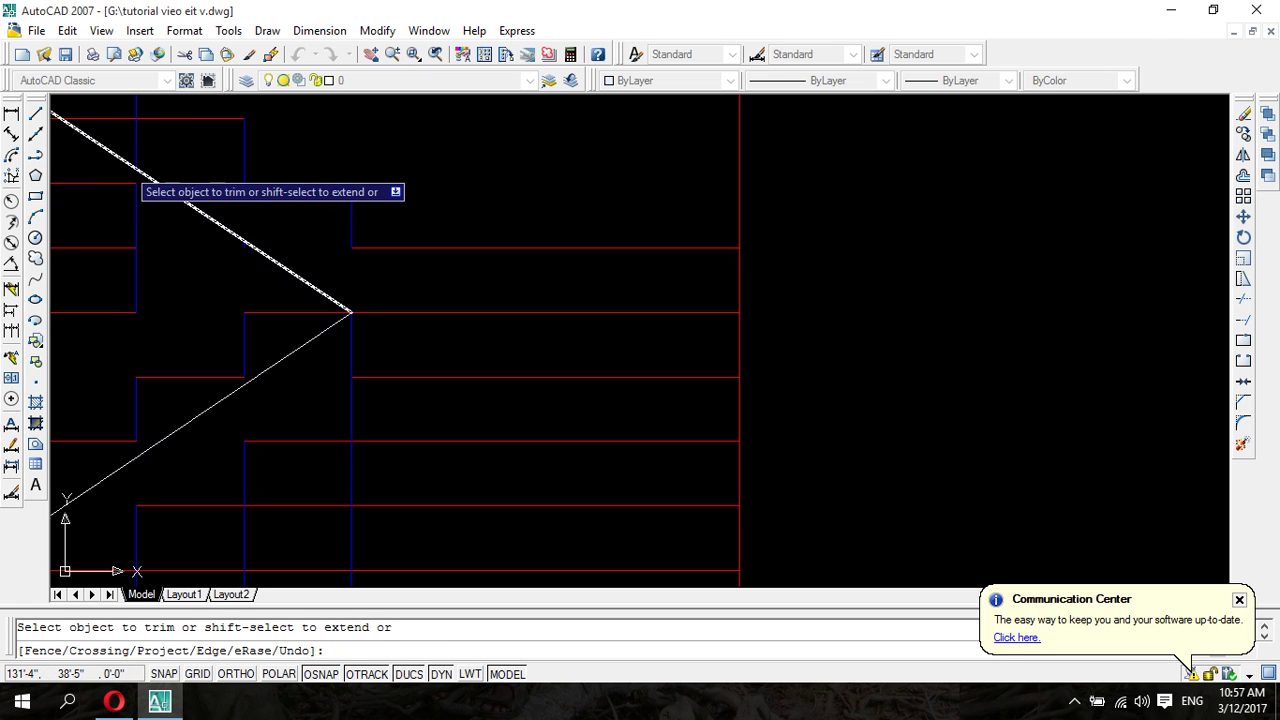
pyautogui.click(127, 150)
pyautogui.click(150, 165)
pyautogui.scroll(-4, 139, 171)
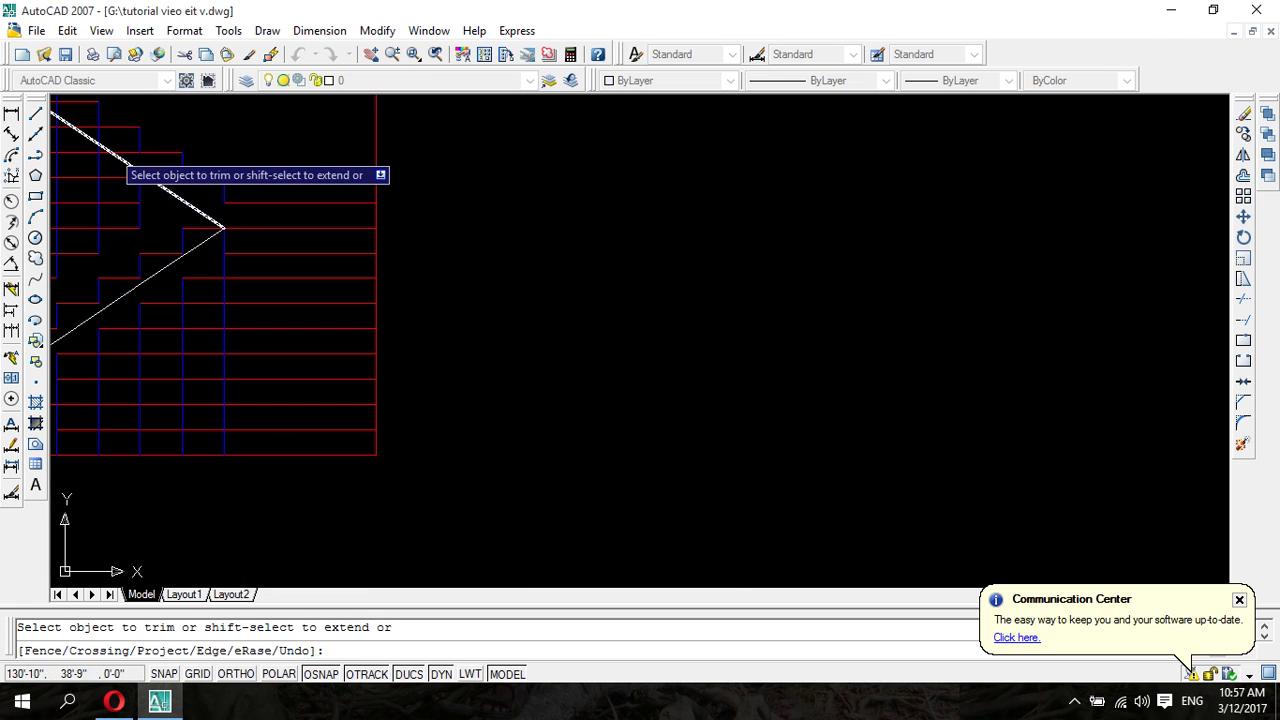
pyautogui.scroll(4, 112, 150)
pyautogui.click(138, 167)
pyautogui.click(179, 189)
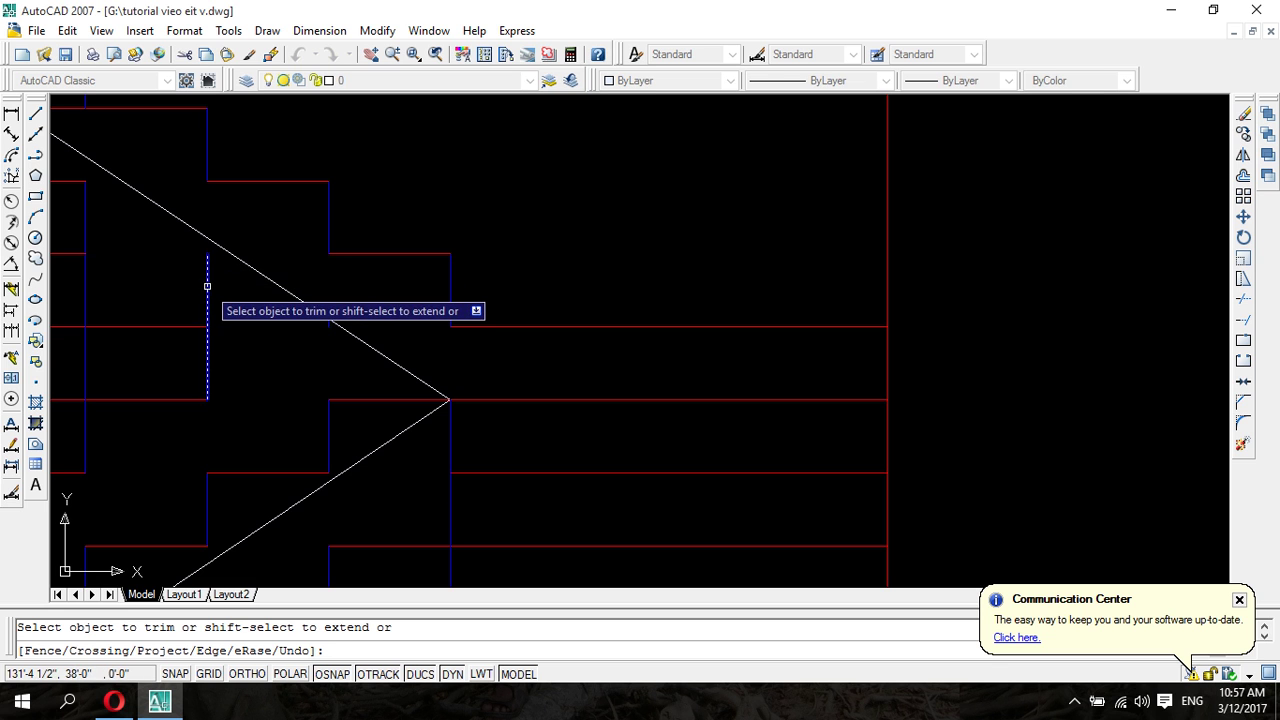
# - Trim the short step segments and riser pieces extending past the upper diagonal
pyautogui.scroll(-3, 190, 290)
pyautogui.scroll(-2, 200, 305)
pyautogui.moveTo(203, 309); pyautogui.dragTo(483, 438, button='middle')
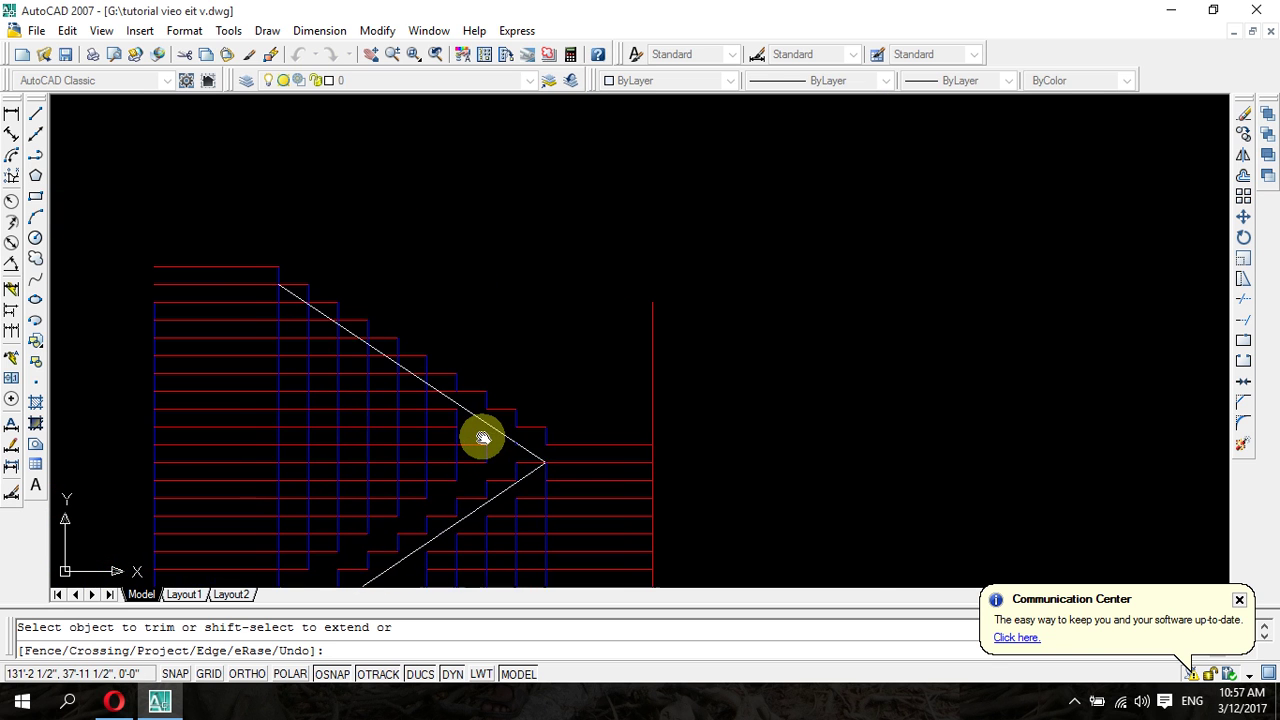
pyautogui.scroll(5, 490, 428)
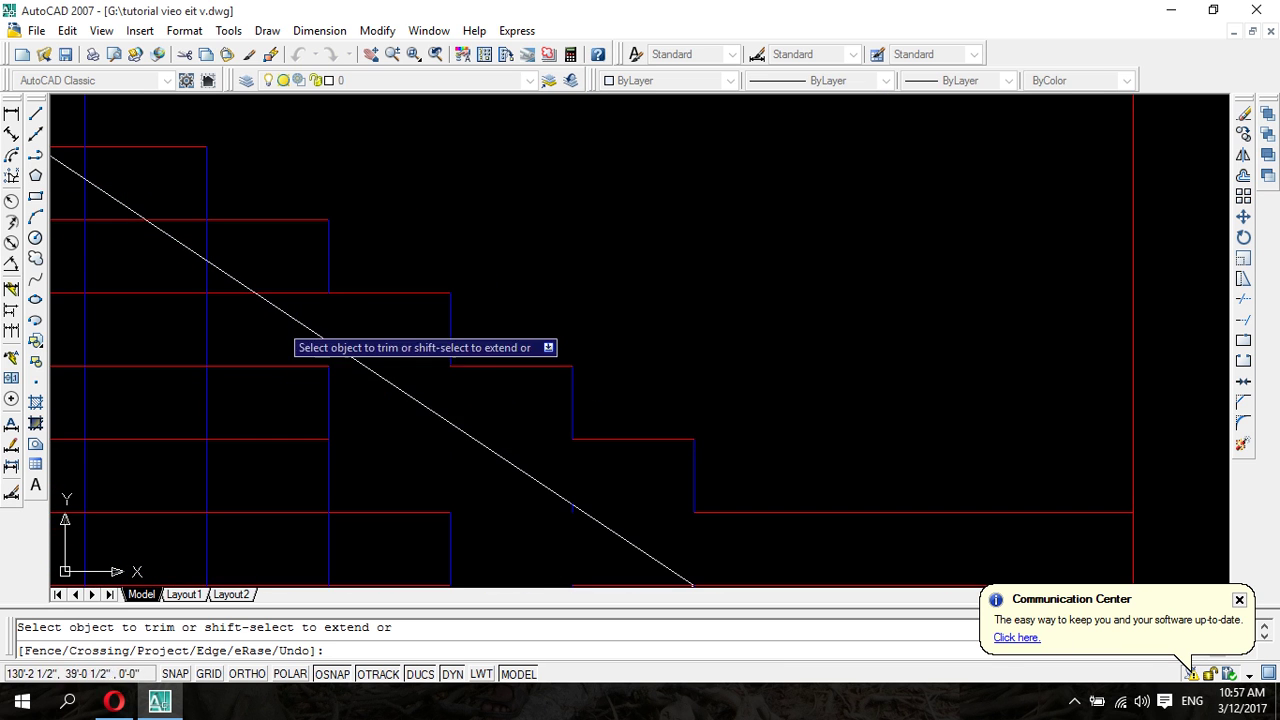
pyautogui.click(283, 289)
pyautogui.click(285, 291)
pyautogui.click(182, 200)
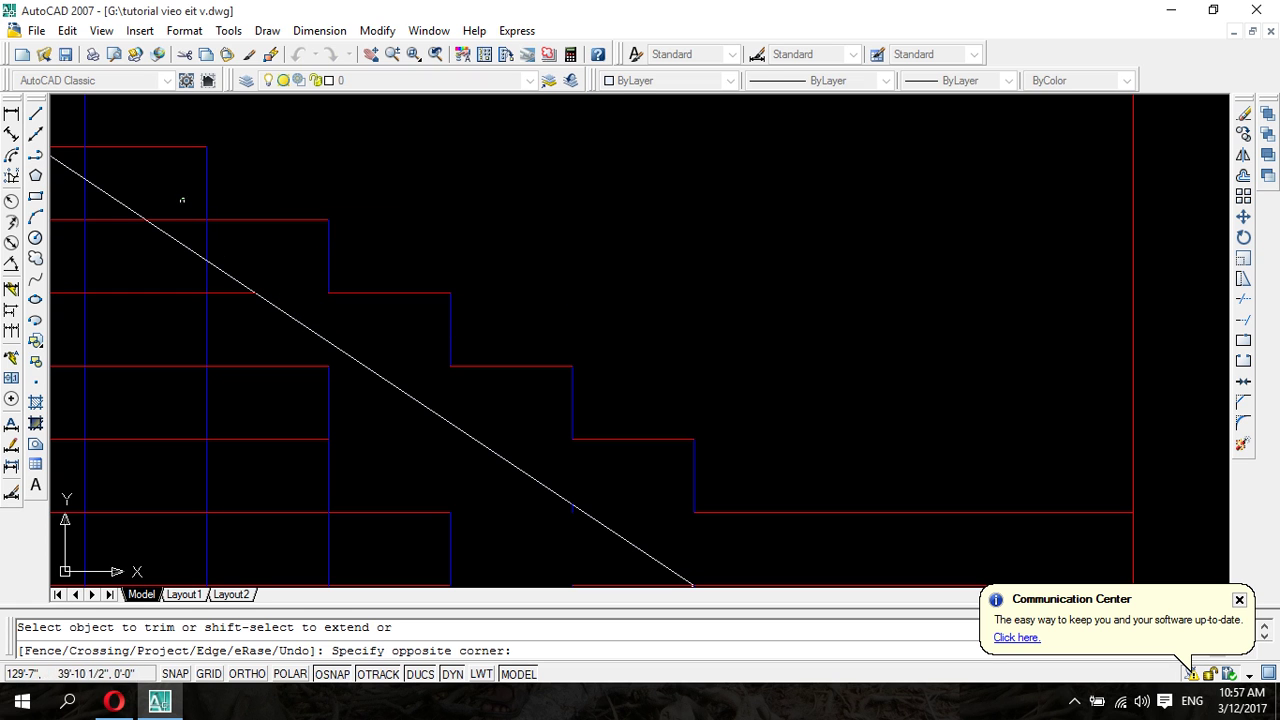
pyautogui.click(197, 219)
pyautogui.click(215, 280)
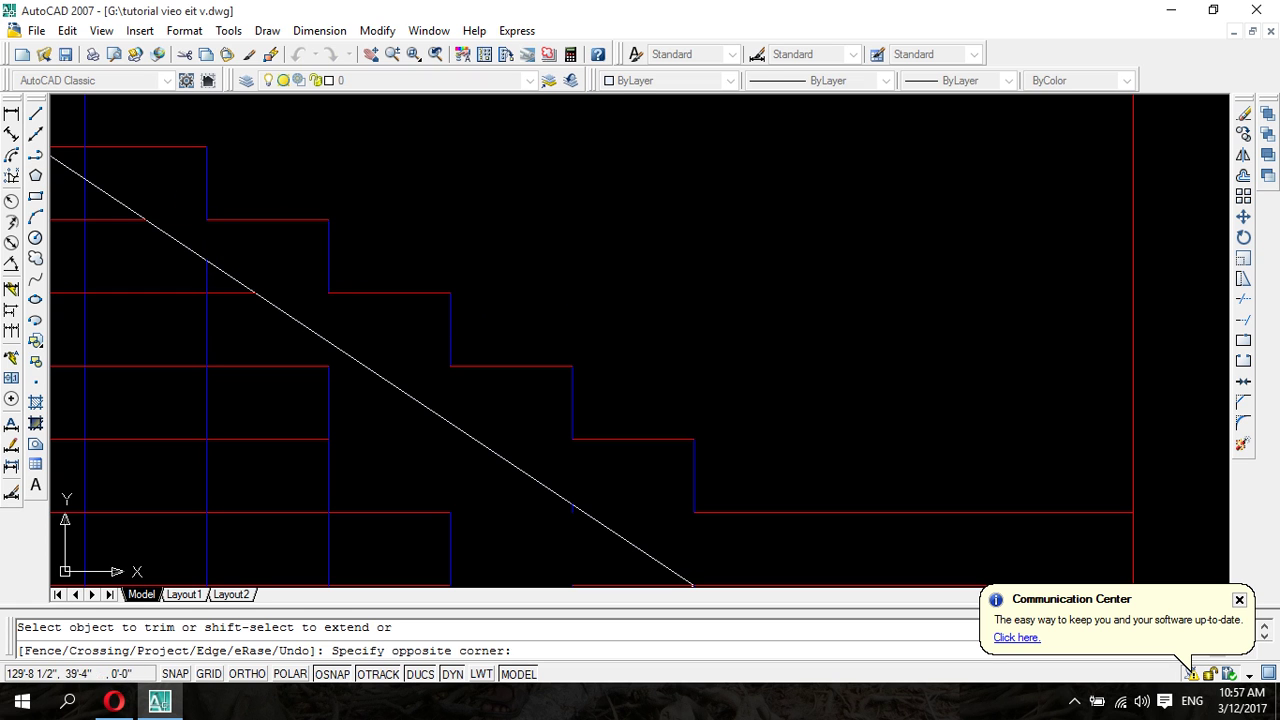
pyautogui.click(219, 284)
pyautogui.click(221, 291)
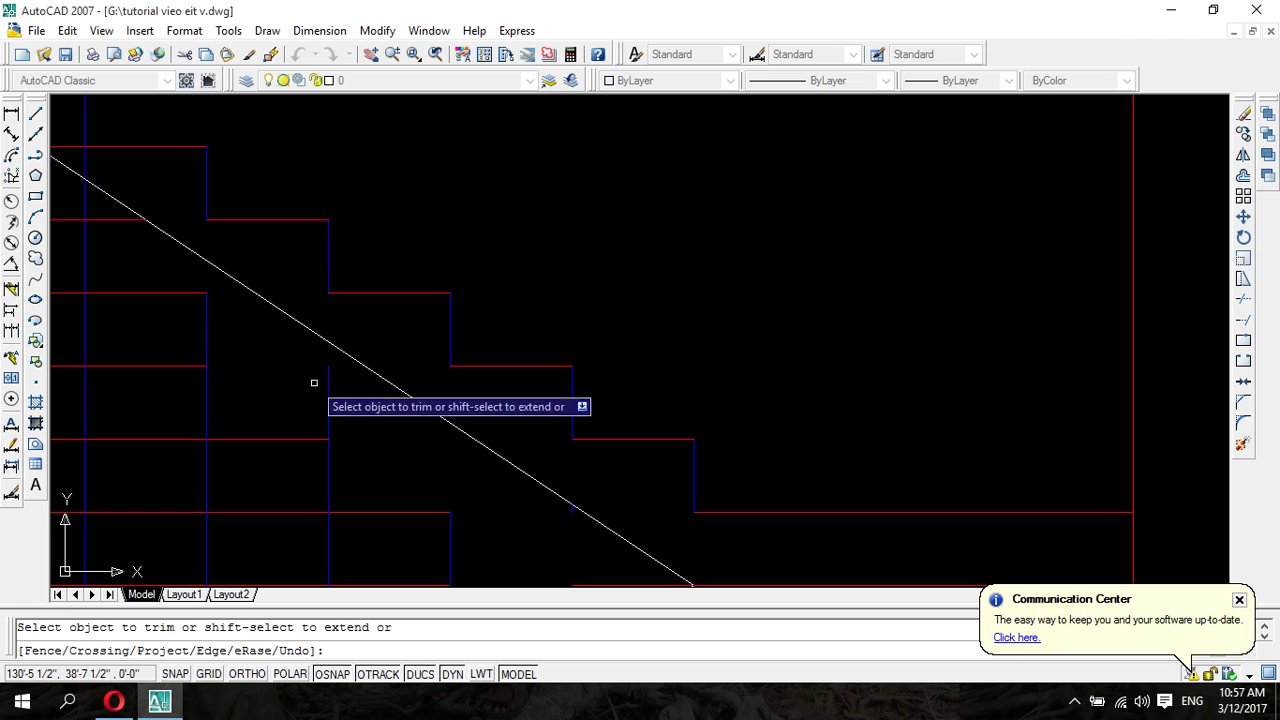
pyautogui.click(347, 407)
pyautogui.click(323, 385)
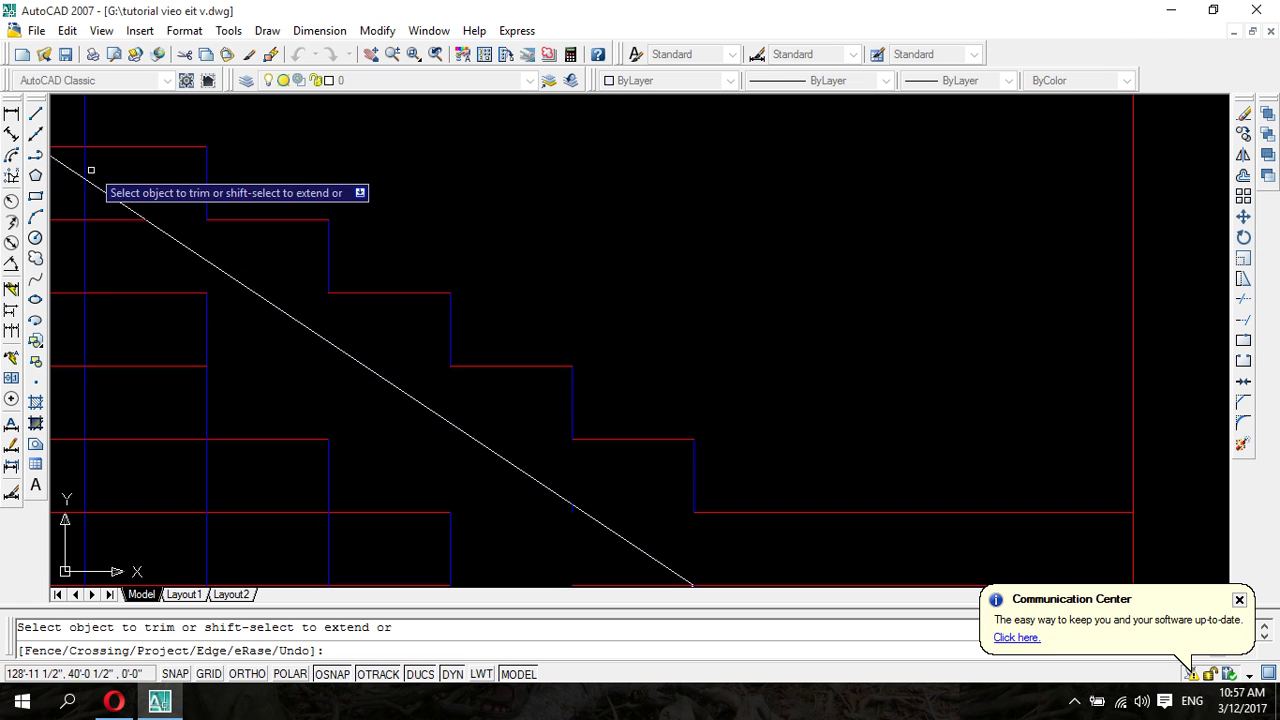
# - Trim the treads and riser piece at the next steps up to the upper diagonal
pyautogui.moveTo(139, 353)
pyautogui.mouseDown(button='middle')
pyautogui.moveTo(180, 333)
pyautogui.moveTo(268, 372)
pyautogui.mouseUp(button='middle')
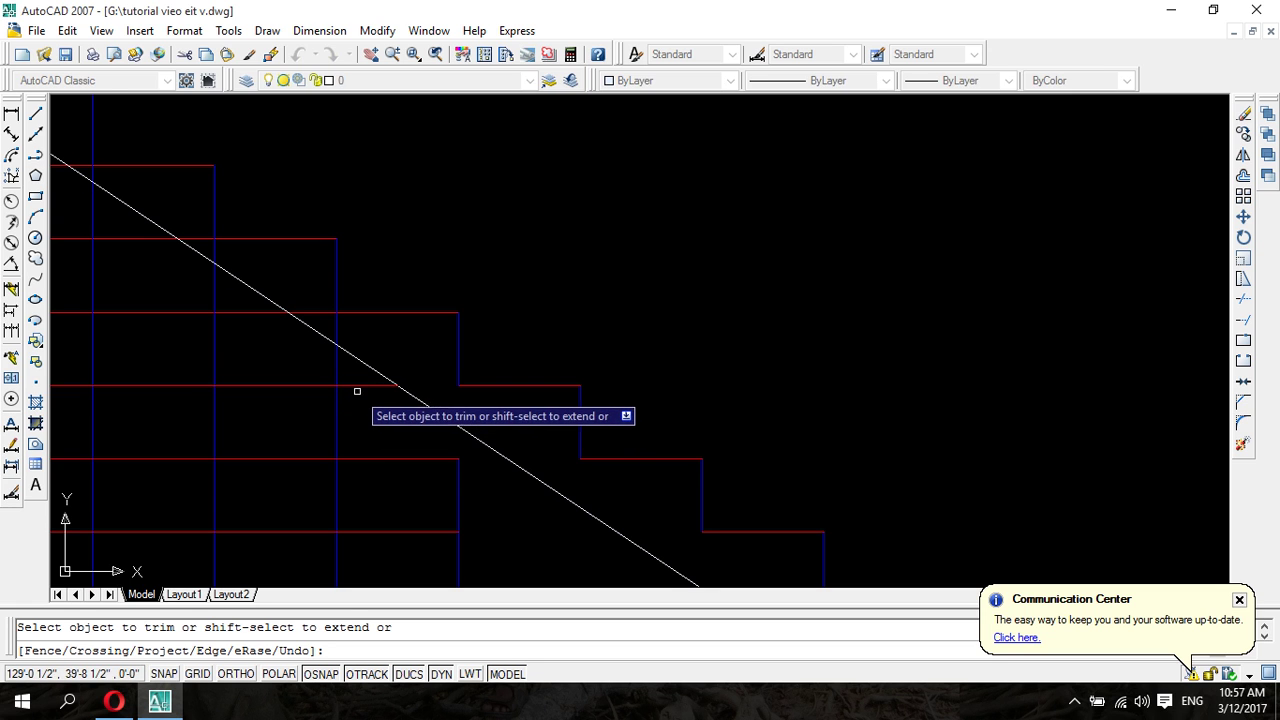
pyautogui.click(358, 386)
pyautogui.click(331, 365)
pyautogui.click(346, 380)
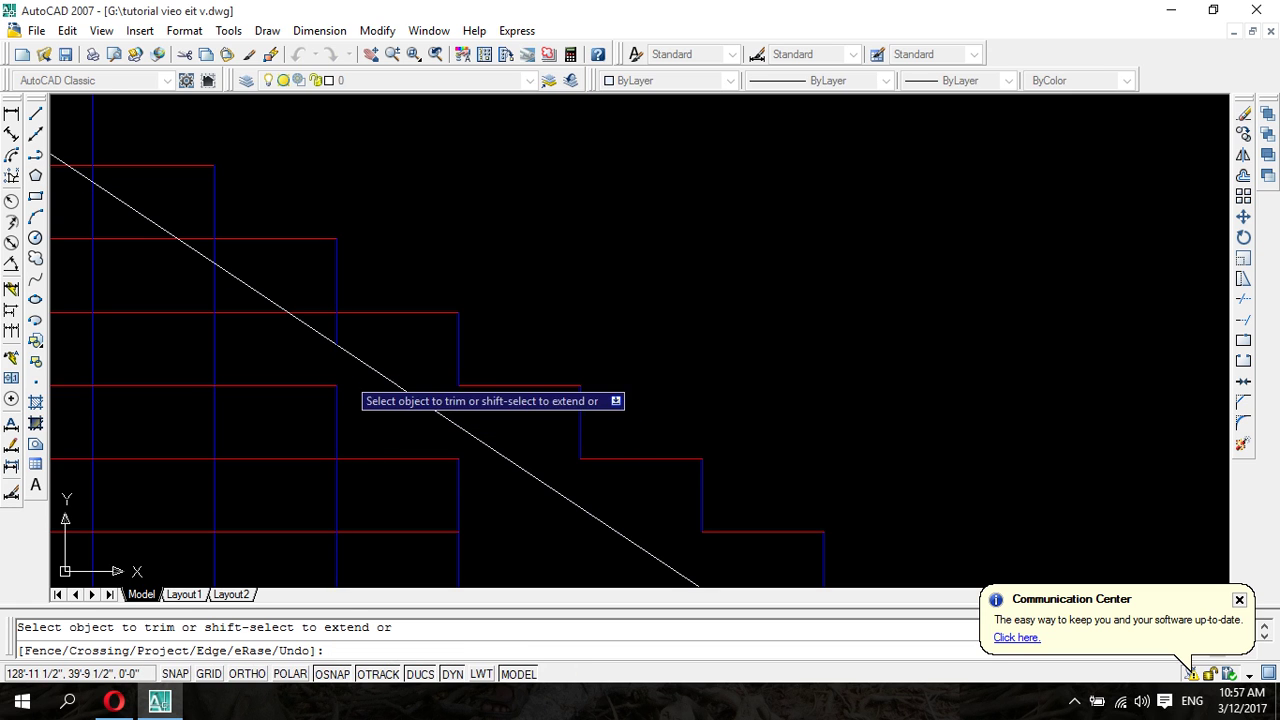
pyautogui.click(312, 303)
pyautogui.click(334, 323)
pyautogui.click(337, 326)
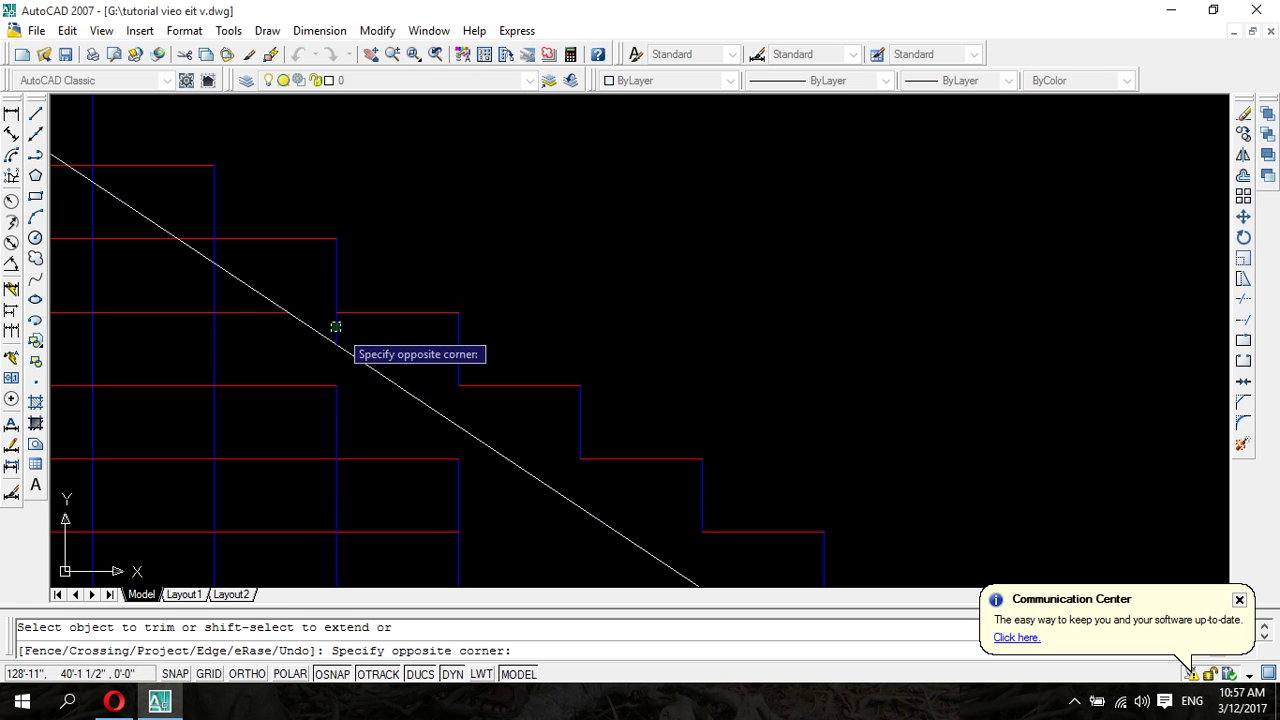
pyautogui.click(277, 322)
pyautogui.click(200, 287)
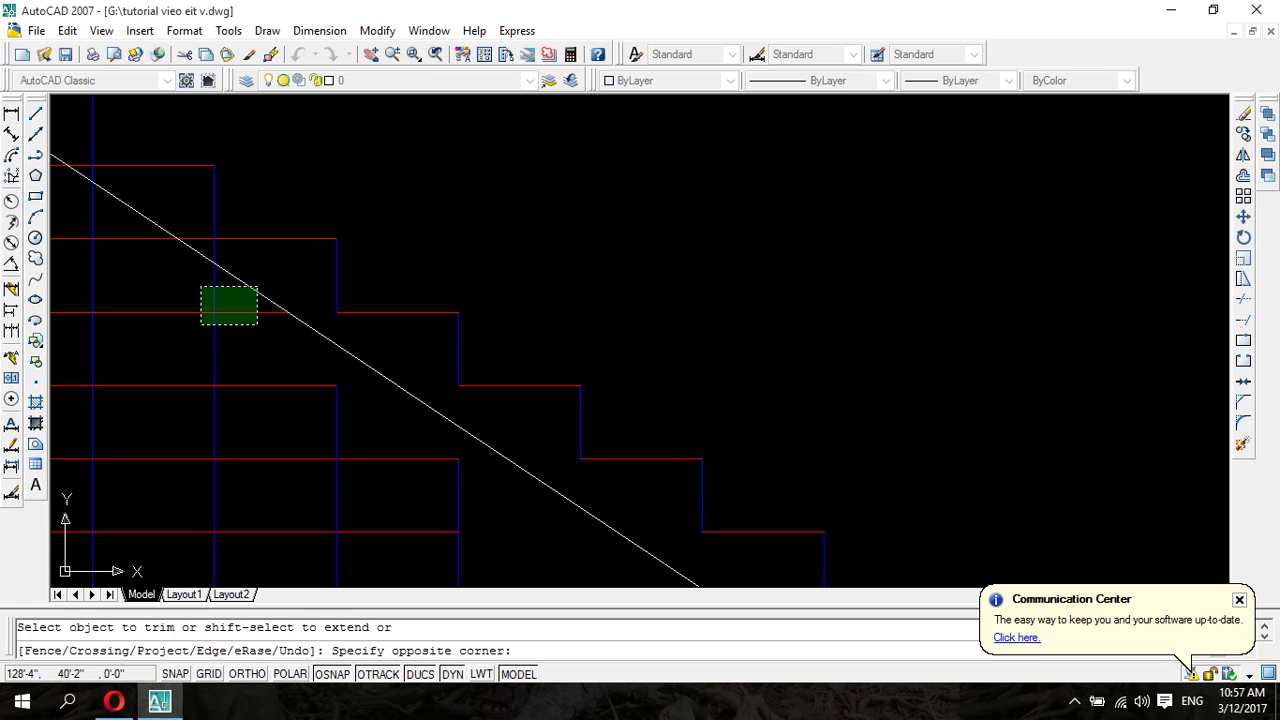
pyautogui.click(228, 316)
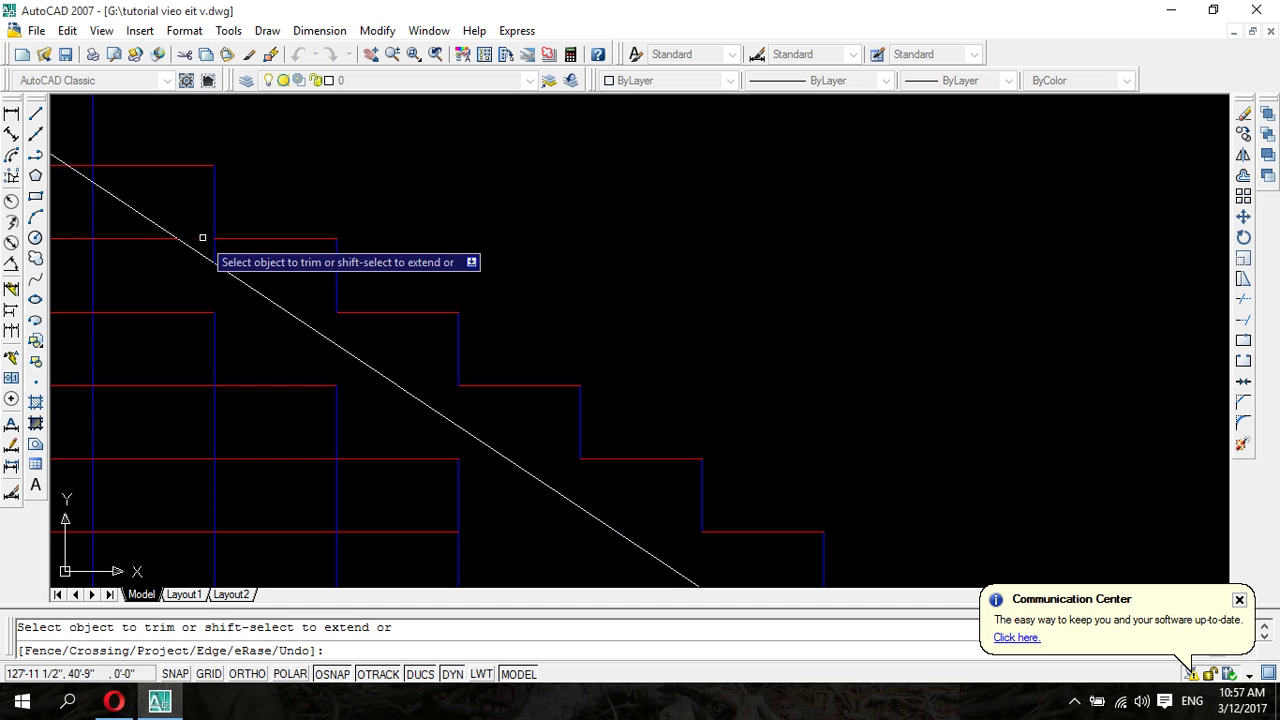
pyautogui.click(150, 238)
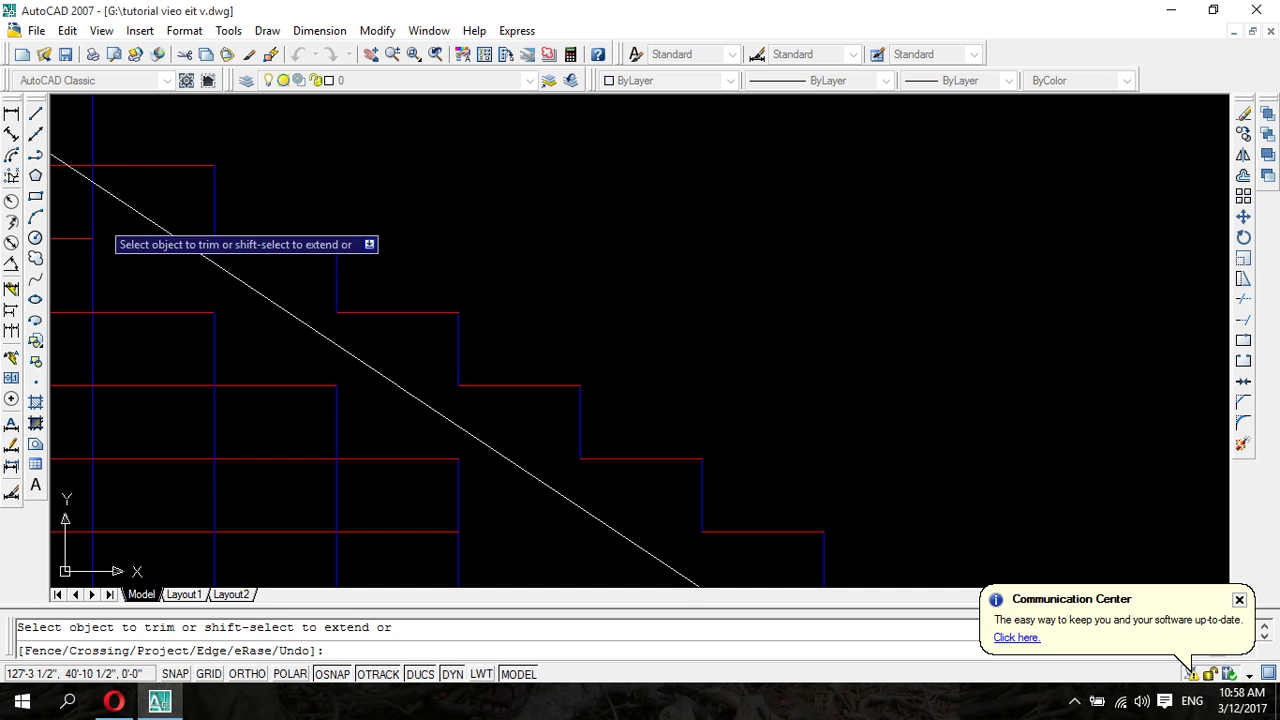
pyautogui.click(94, 214)
# - Trim the leftover treads near the top step so they stop at the diagonal
pyautogui.scroll(-3, 186, 349)
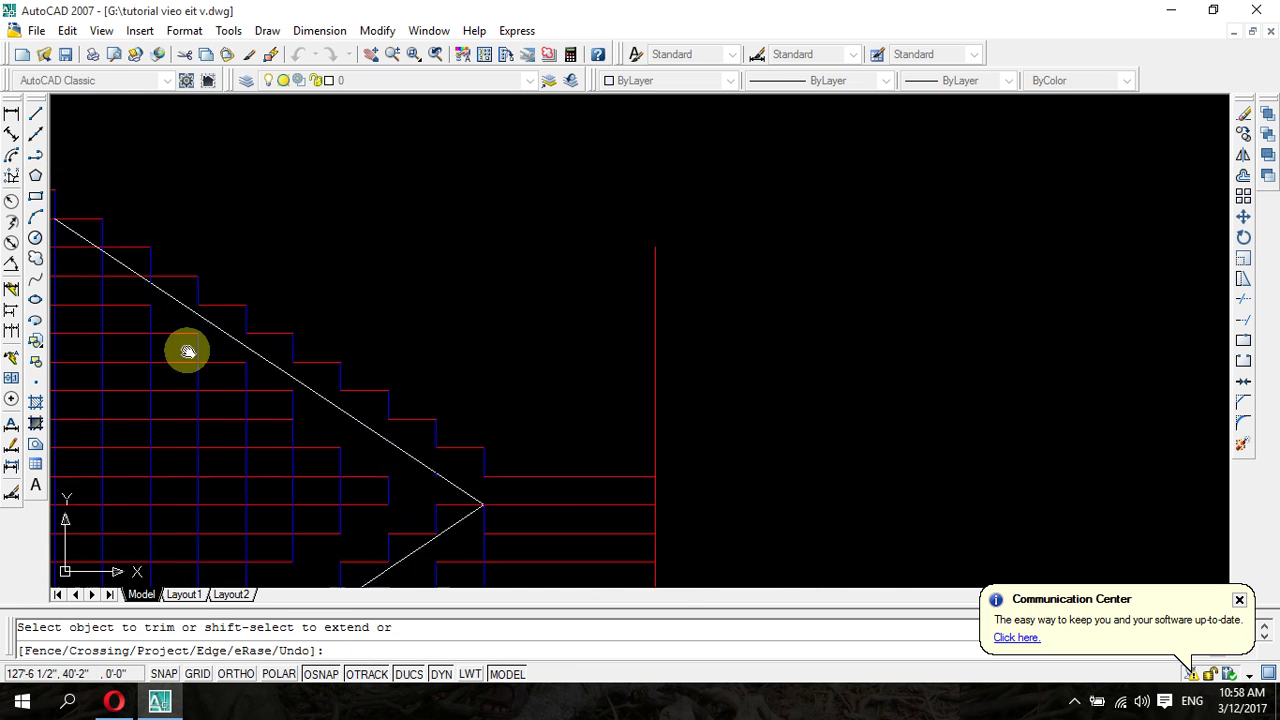
pyautogui.scroll(4, 340, 380)
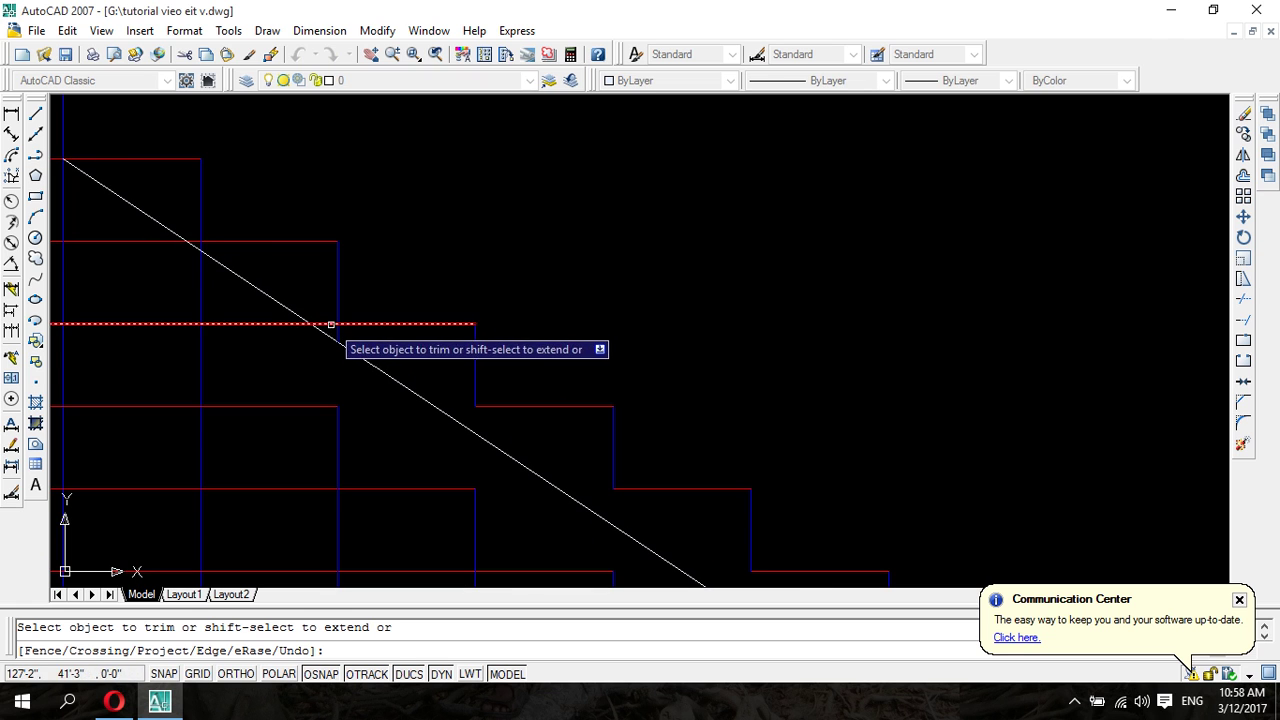
pyautogui.scroll(4, 328, 326)
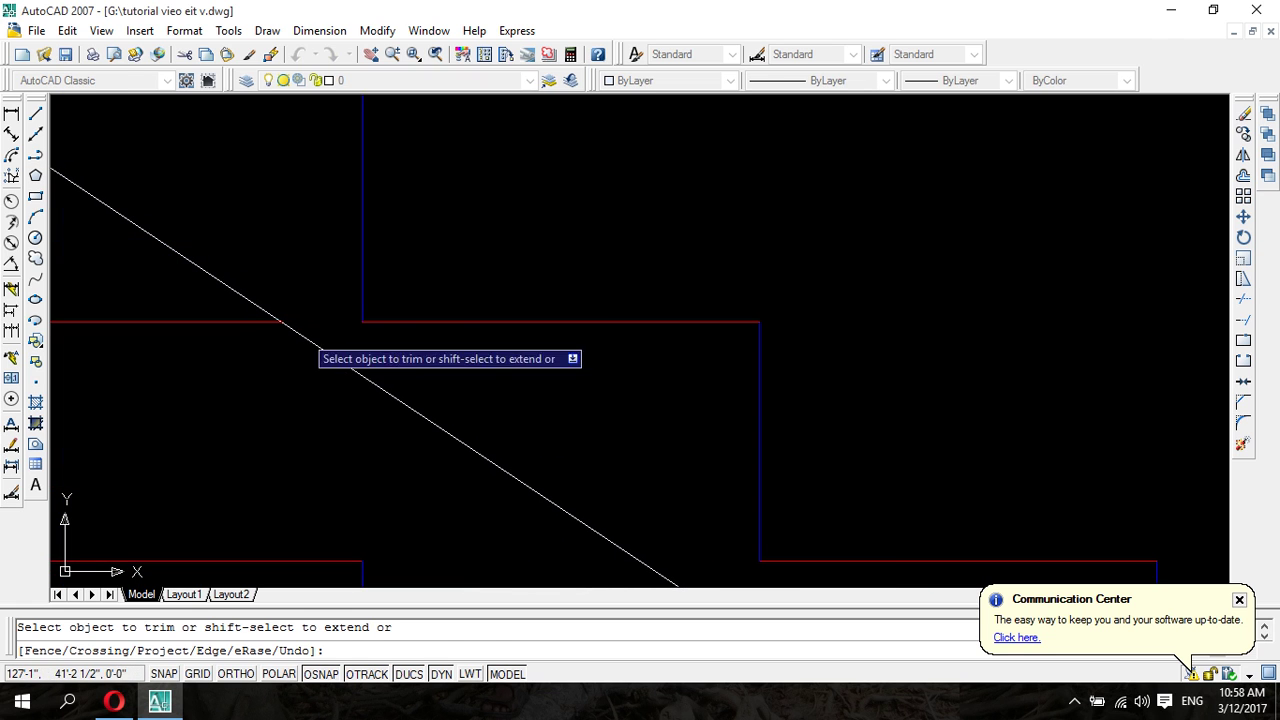
pyautogui.click(212, 318)
pyautogui.click(217, 343)
pyautogui.click(203, 316)
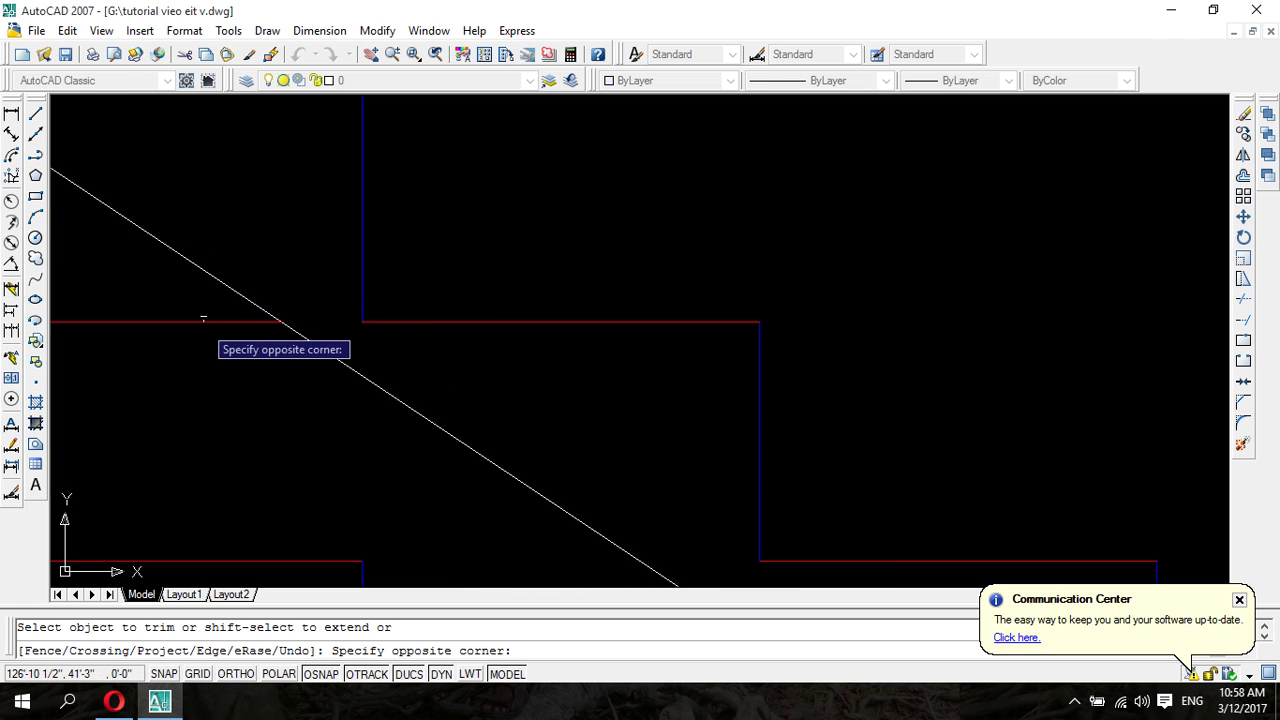
pyautogui.click(203, 319)
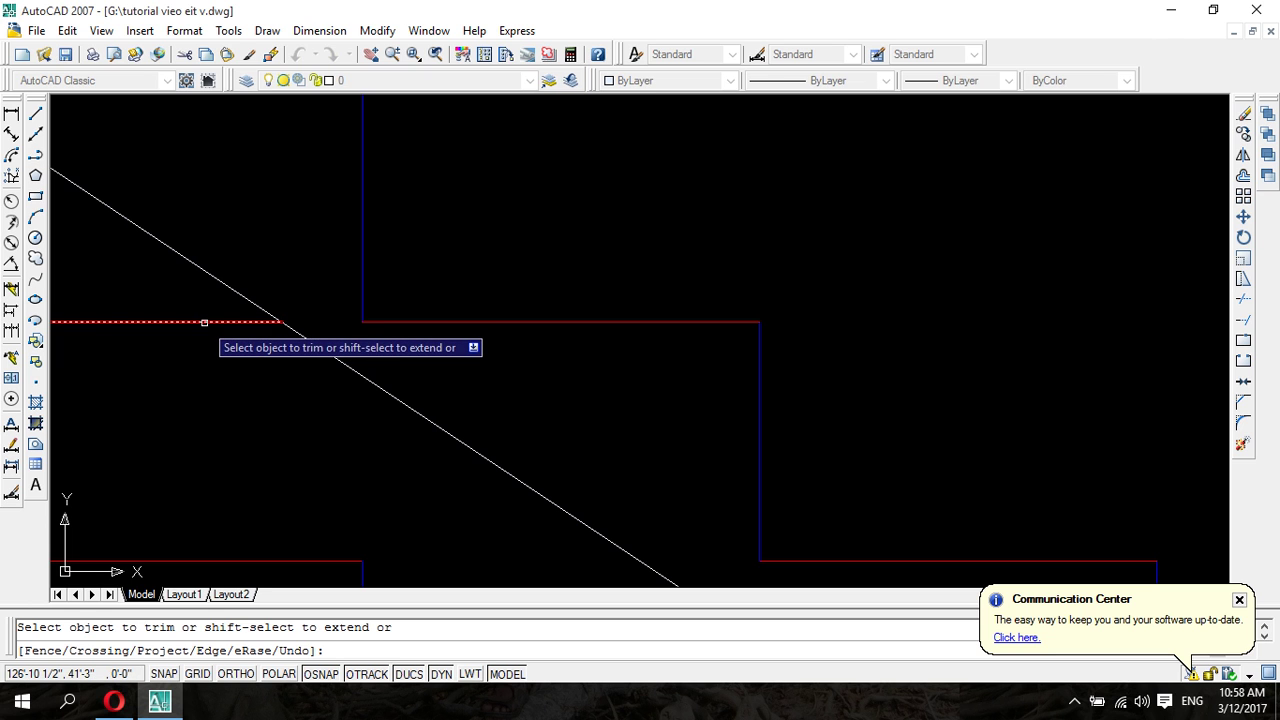
pyautogui.scroll(-3, 206, 330)
pyautogui.scroll(-2, 190, 348)
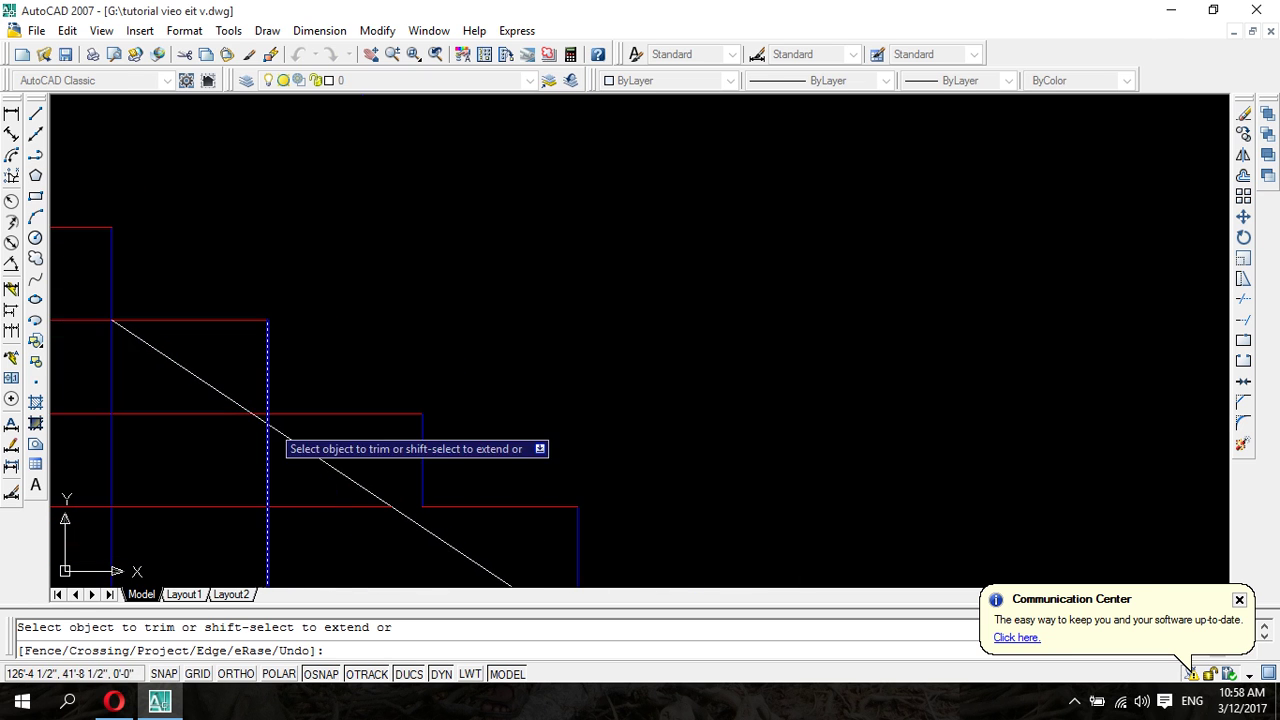
pyautogui.scroll(5, 267, 425)
pyautogui.click(248, 409)
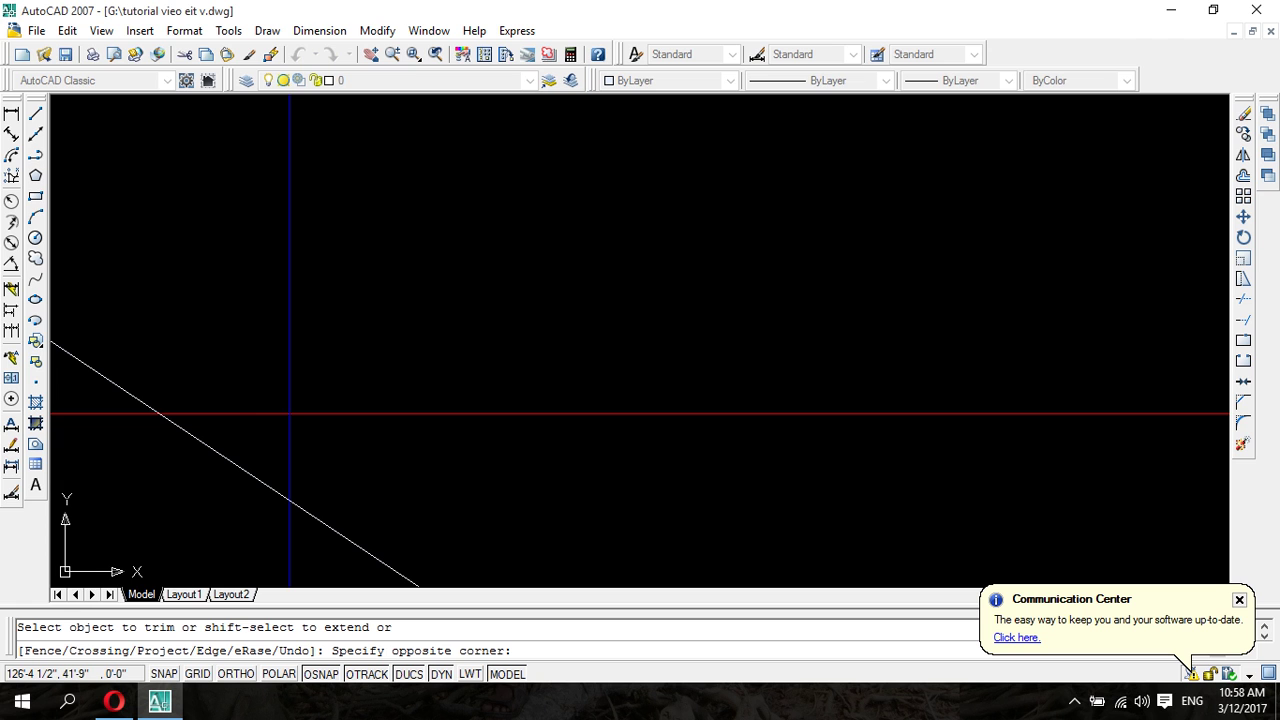
pyautogui.click(269, 427)
pyautogui.click(309, 455)
# - Zoom out and pan to review the whole trimmed stair section
pyautogui.scroll(-2, 263, 423)
pyautogui.scroll(-2, 263, 423)
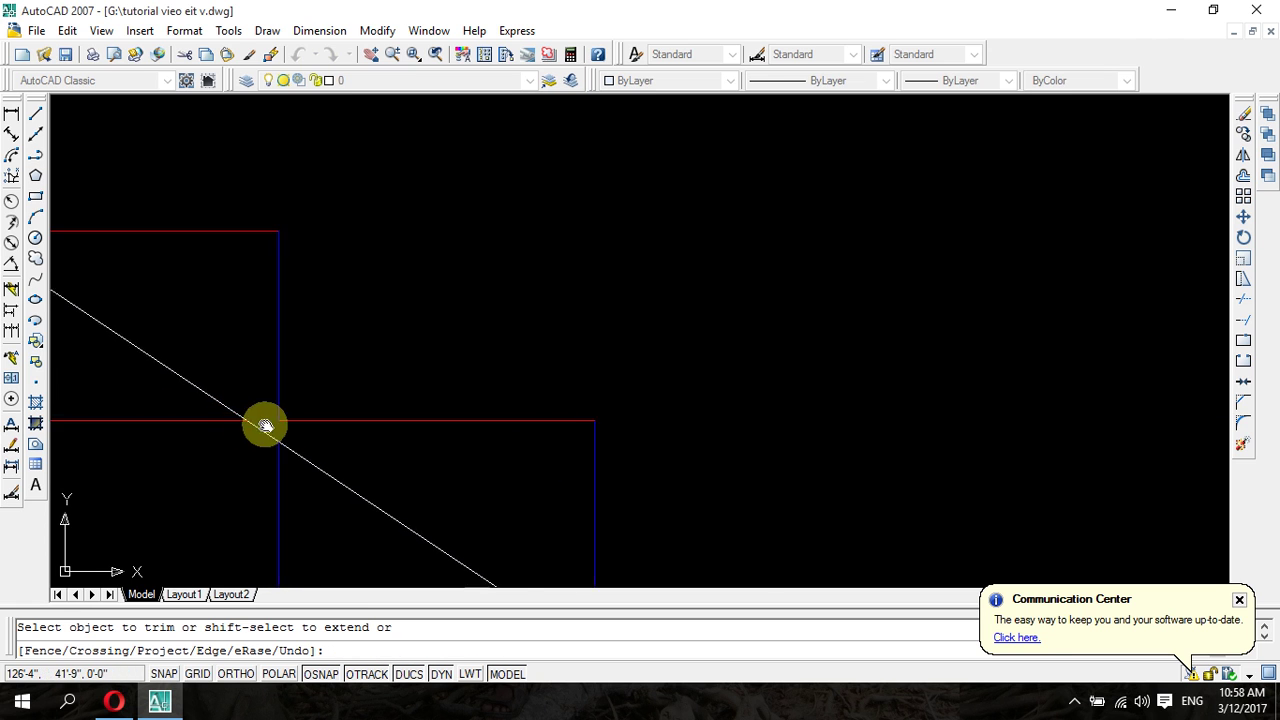
pyautogui.moveTo(263, 423); pyautogui.dragTo(222, 352, button='middle')
pyautogui.scroll(-1, 222, 352)
pyautogui.scroll(-2, 284, 439)
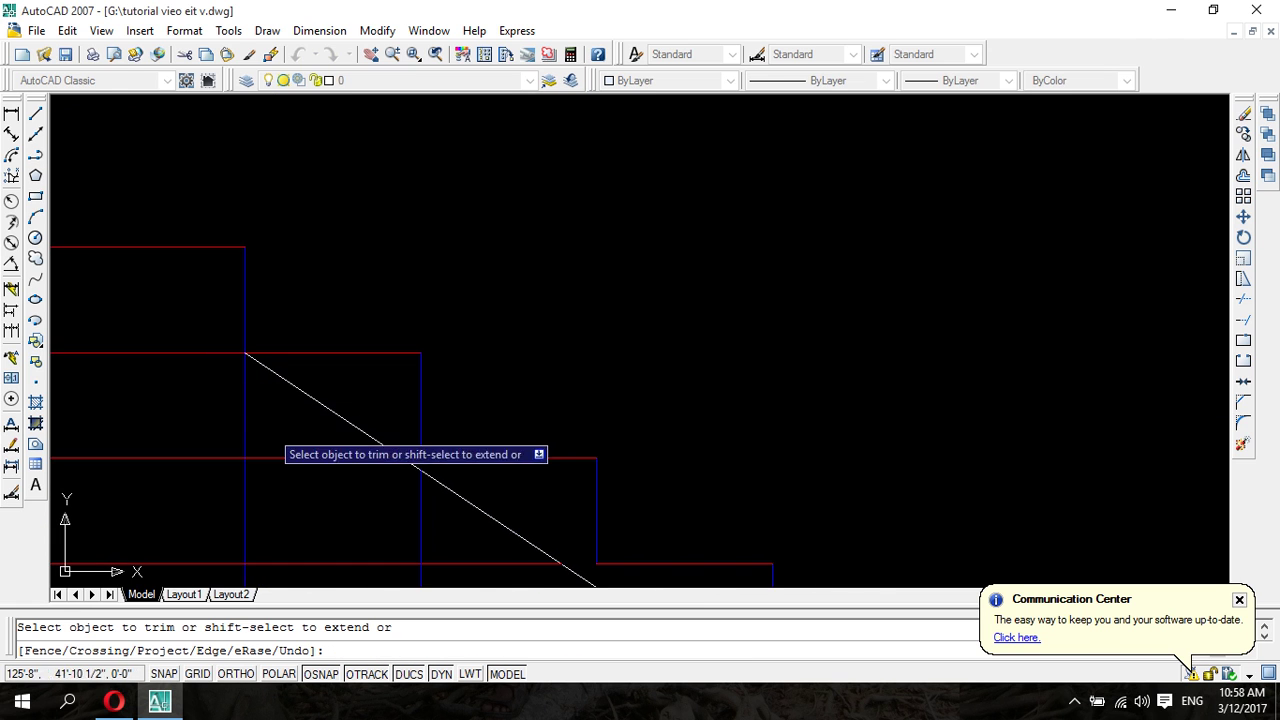
pyautogui.scroll(-6, 284, 439)
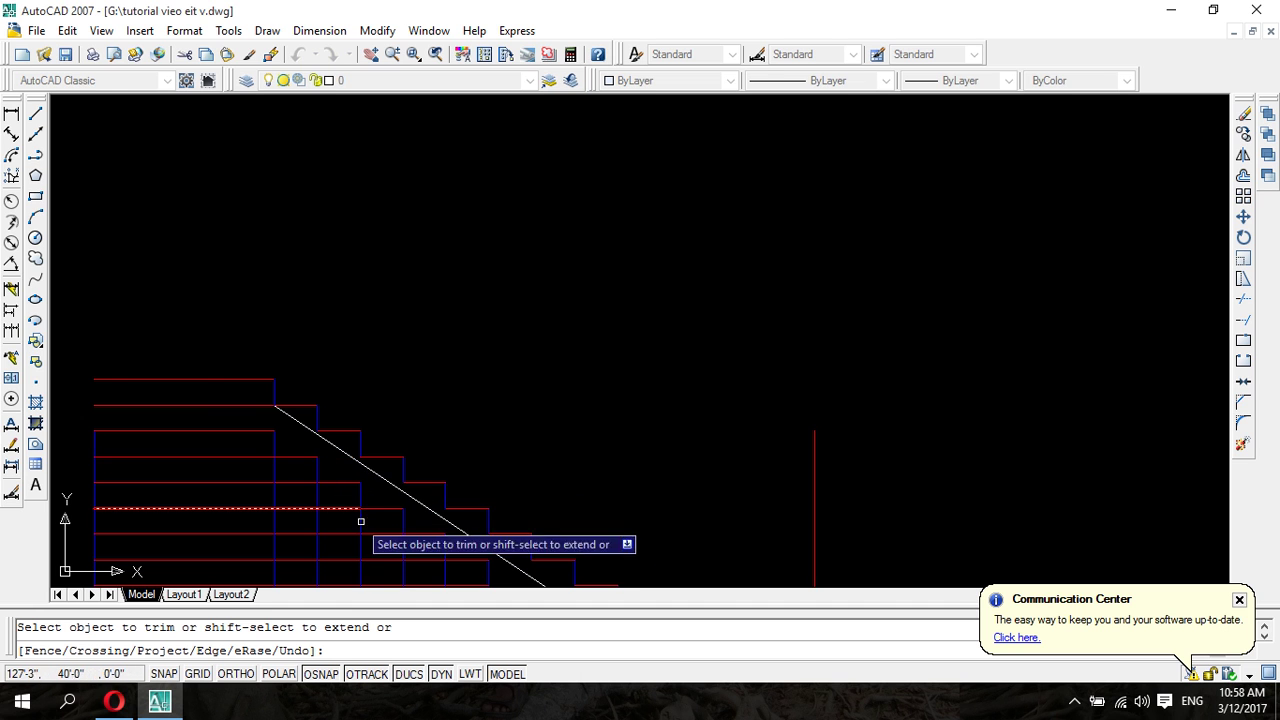
pyautogui.scroll(-6, 390, 543)
pyautogui.moveTo(390, 543); pyautogui.dragTo(330, 292, button='middle')
pyautogui.scroll(5, 325, 295)
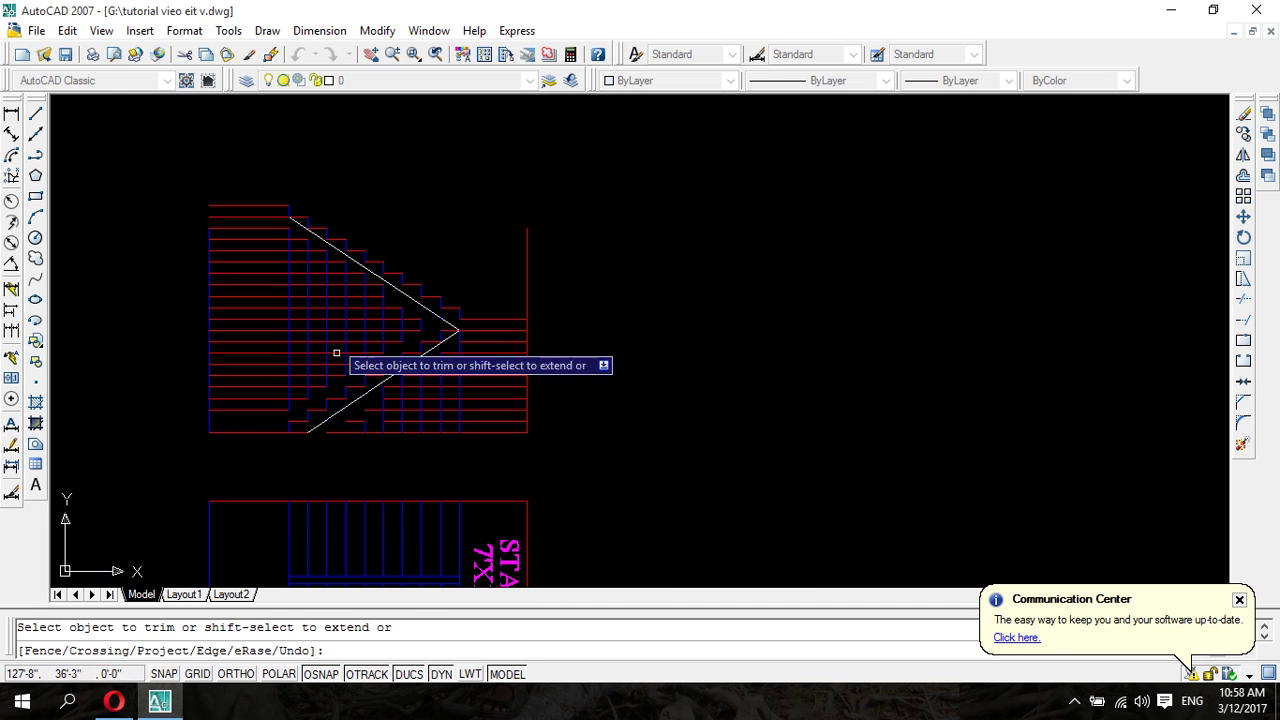
pyautogui.scroll(5, 214, 414)
pyautogui.scroll(-3, 251, 417)
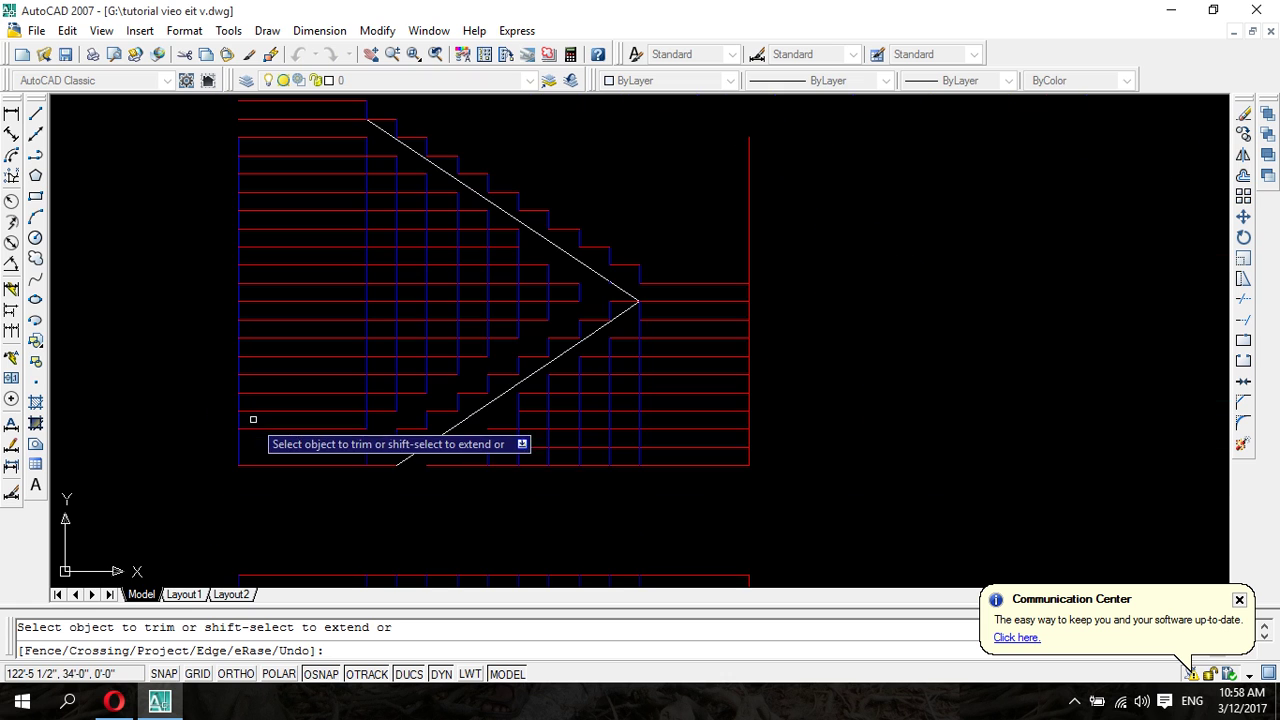
# - End trimming and select the leftover treads and a riser inside the waist-line triangle
pyautogui.press('Escape')
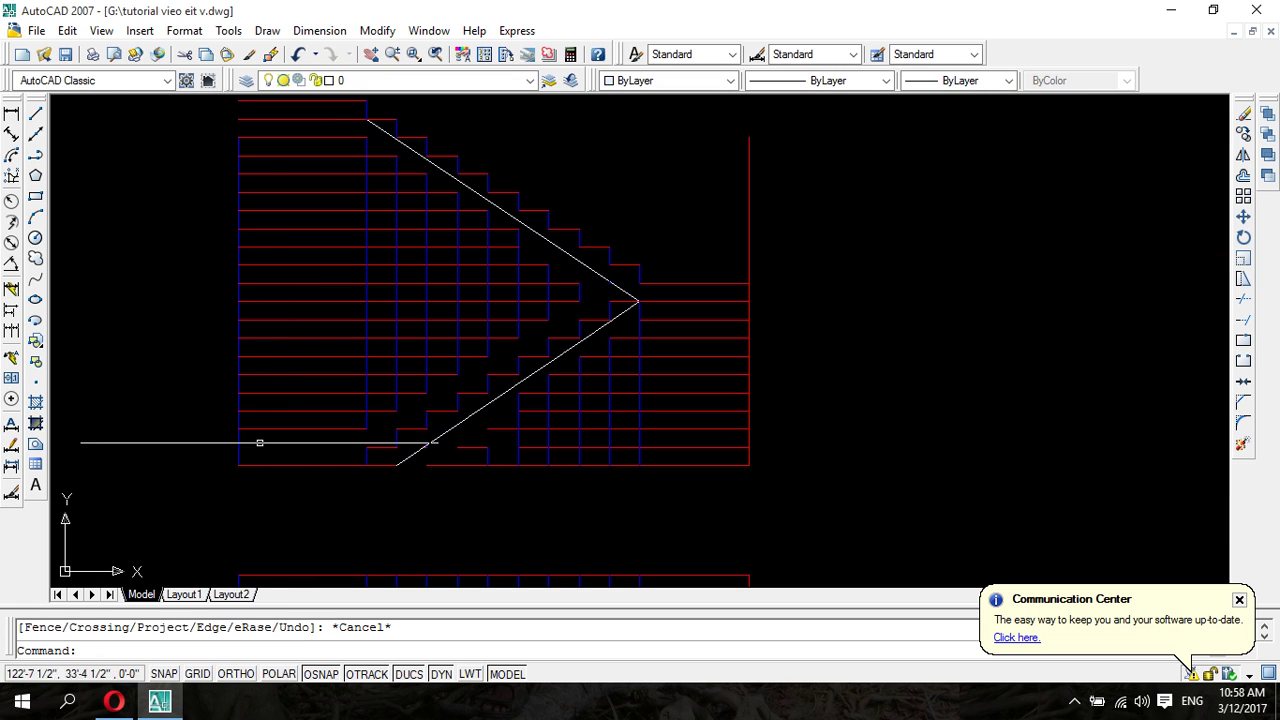
pyautogui.click(238, 449)
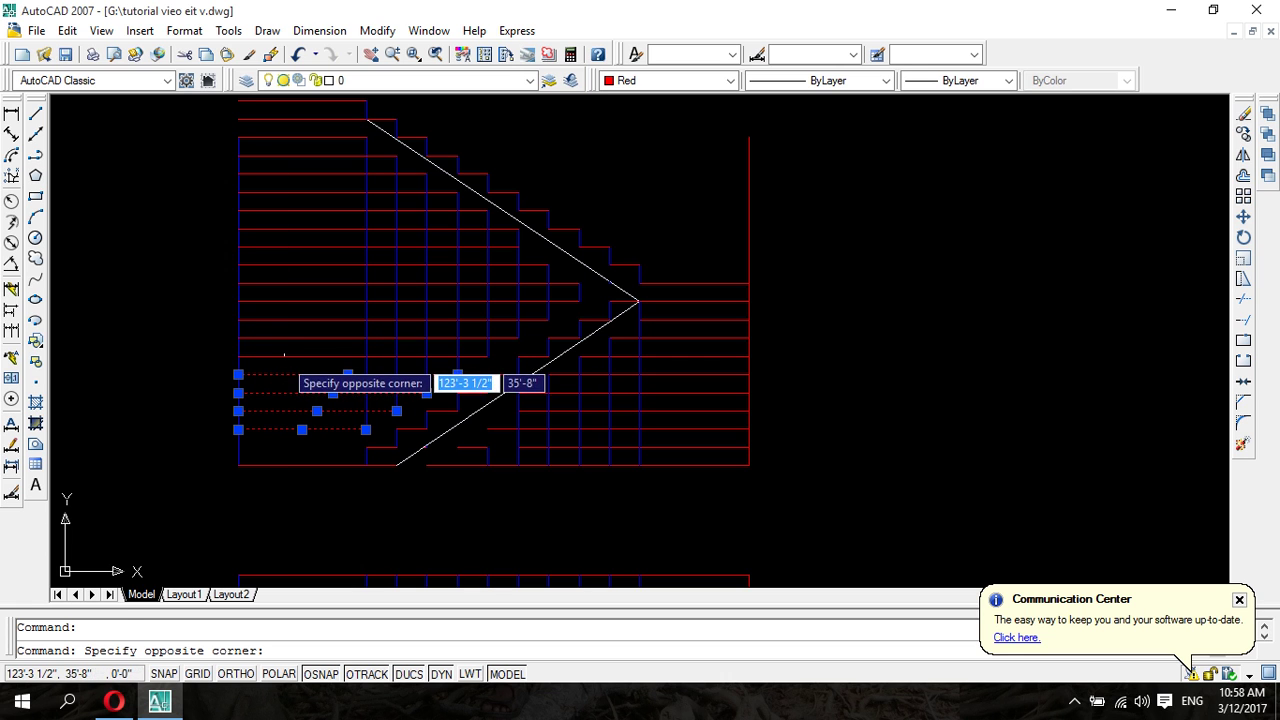
pyautogui.click(281, 357)
pyautogui.click(285, 338)
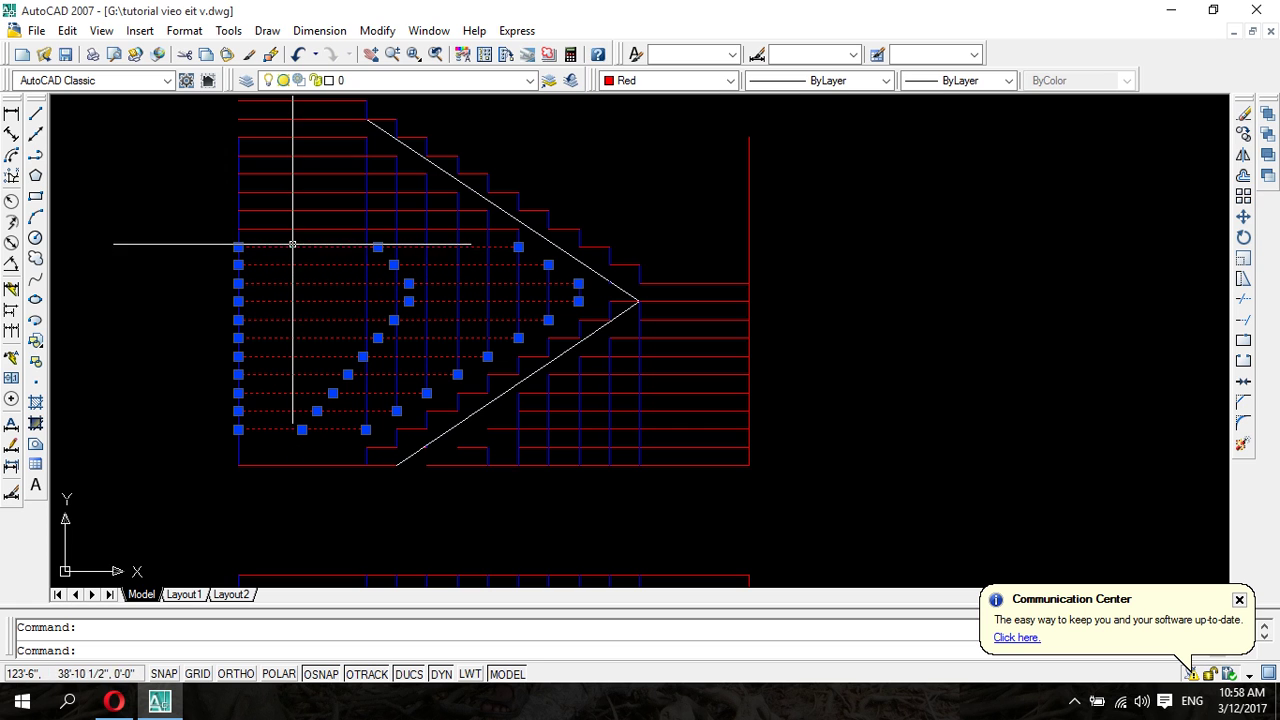
pyautogui.click(289, 212)
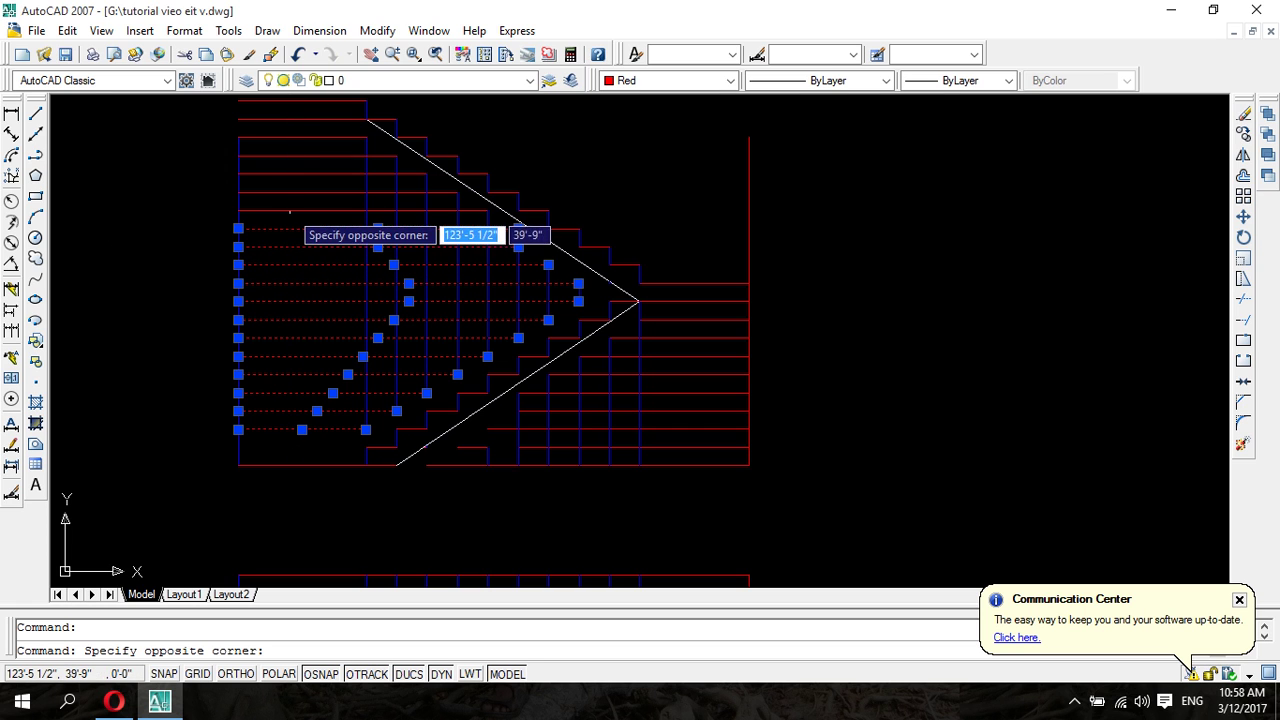
pyautogui.click(289, 209)
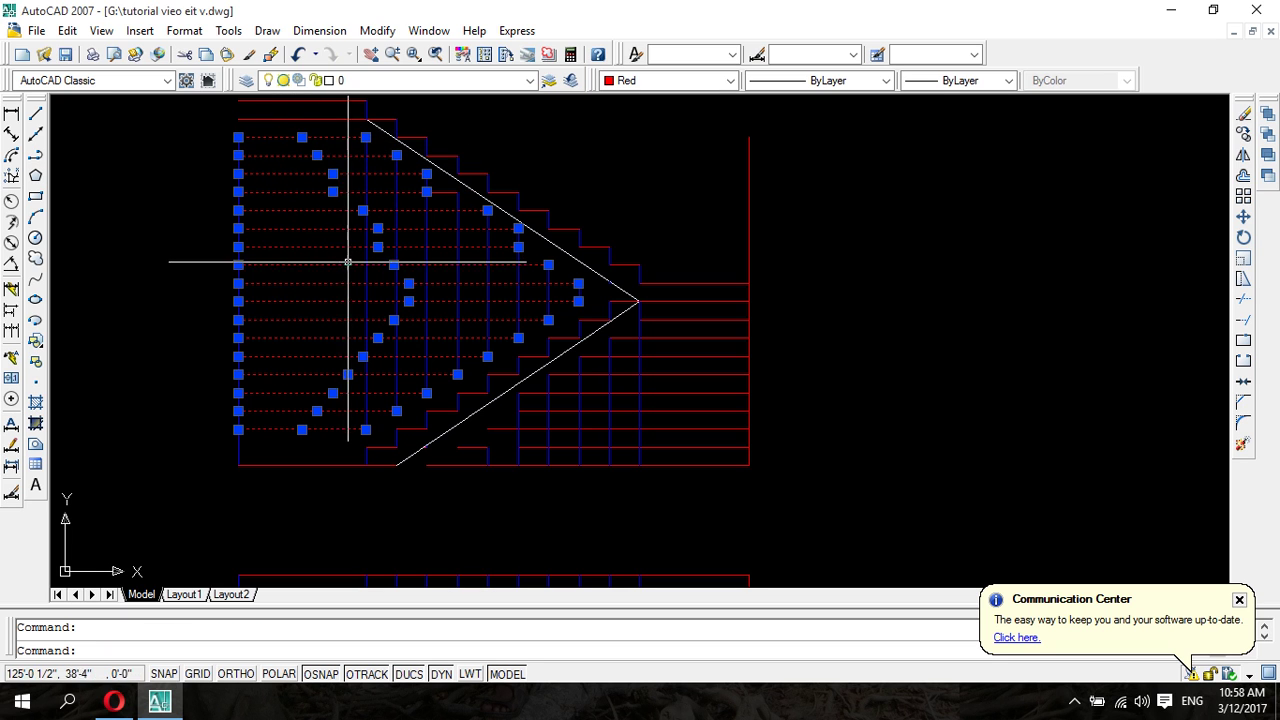
pyautogui.click(367, 381)
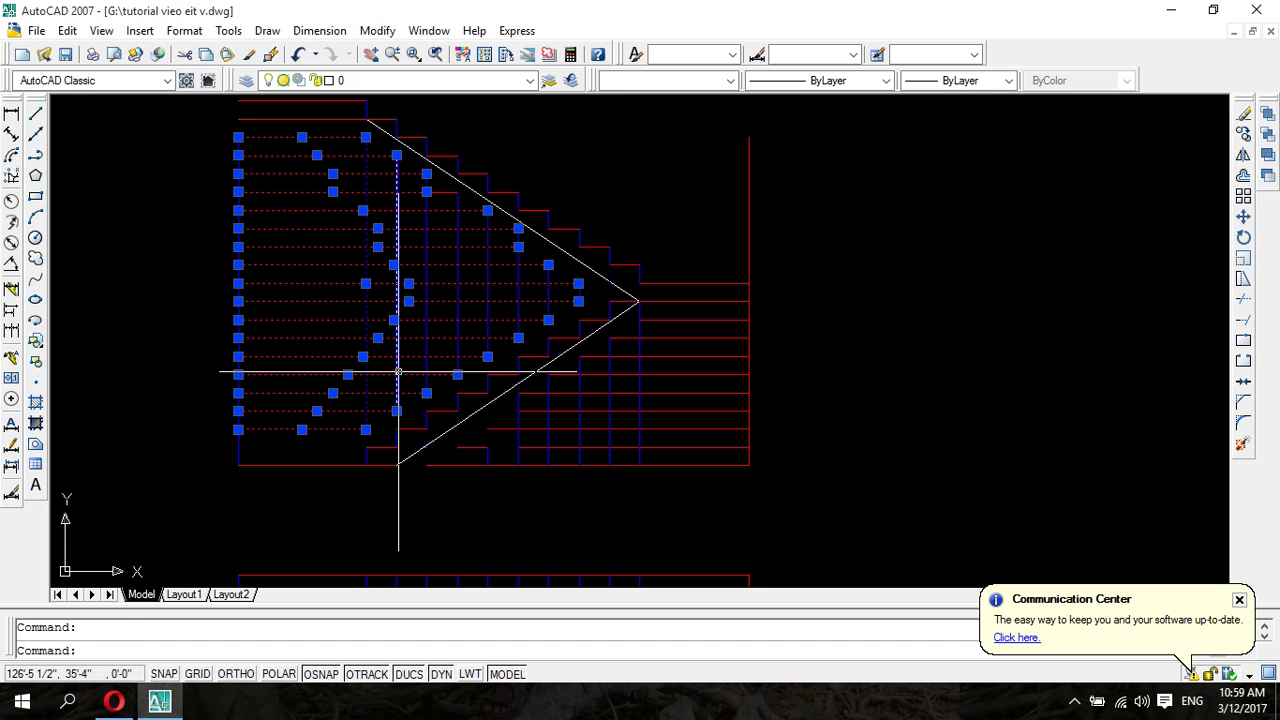
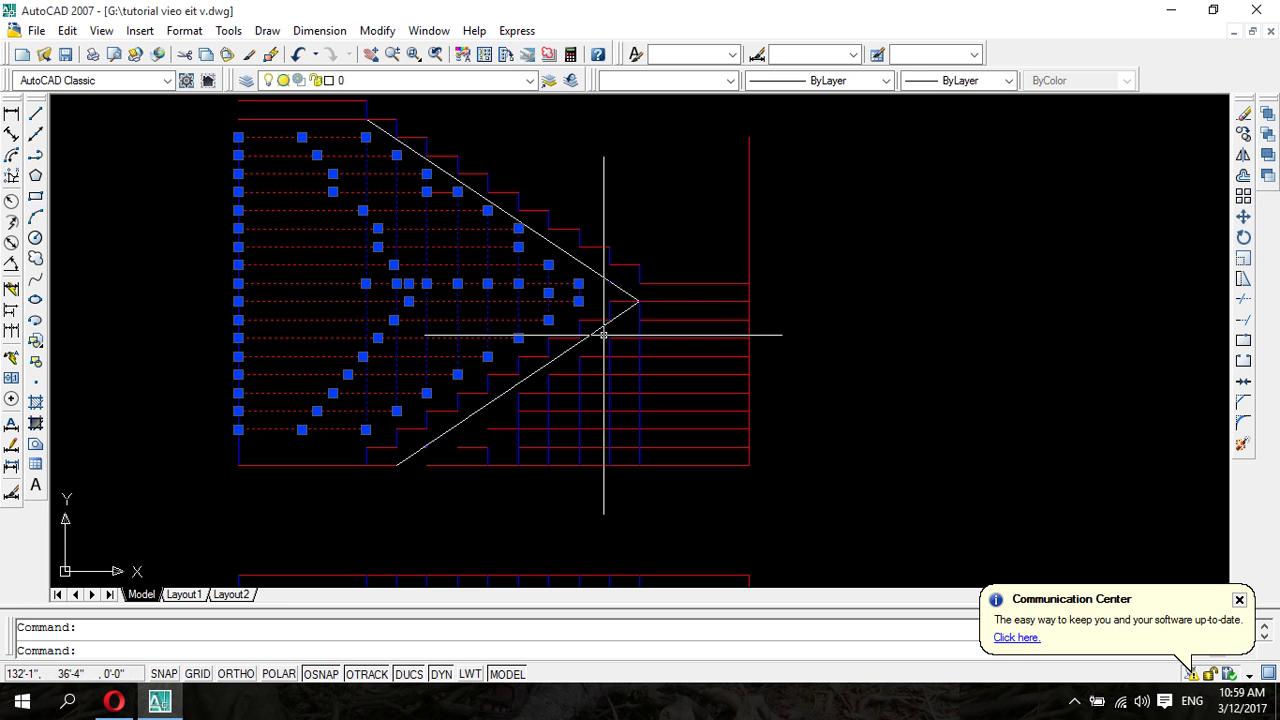
# - Window-select the 38 leftover red and blue construction lines around the stair and landing
pyautogui.scroll(3, 590, 293)
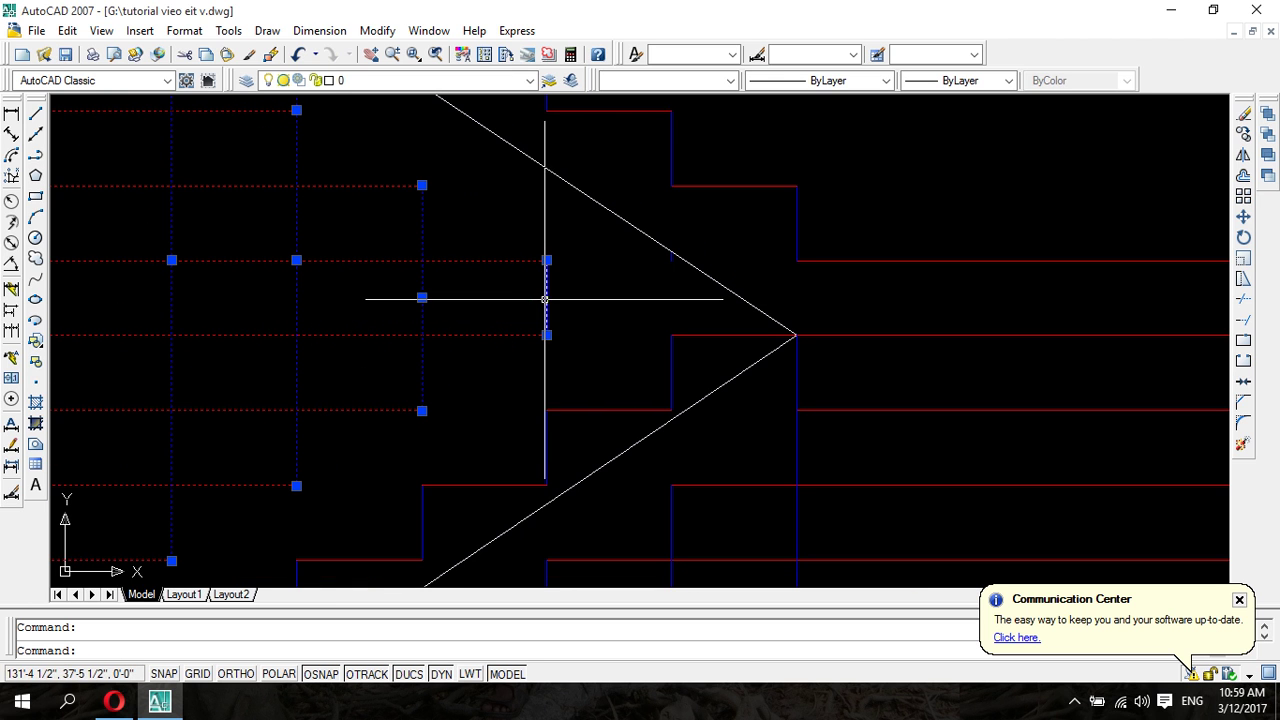
pyautogui.scroll(-4, 576, 344)
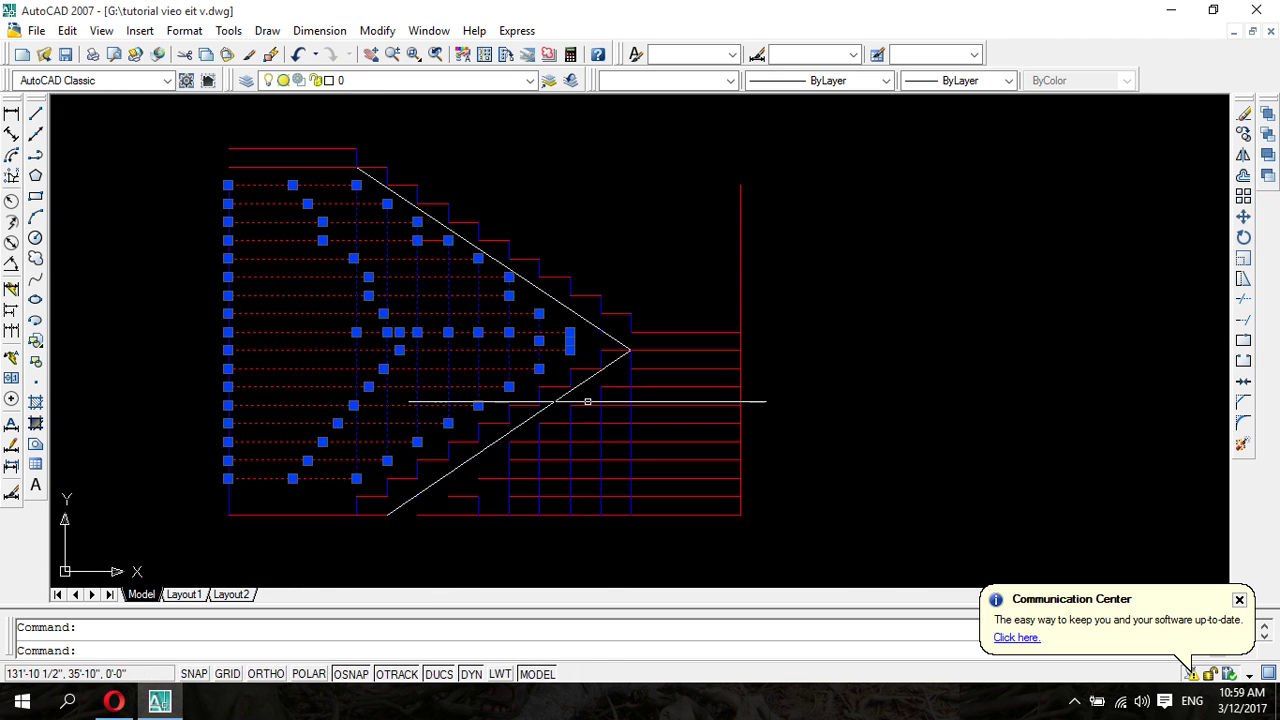
pyautogui.scroll(2, 585, 400)
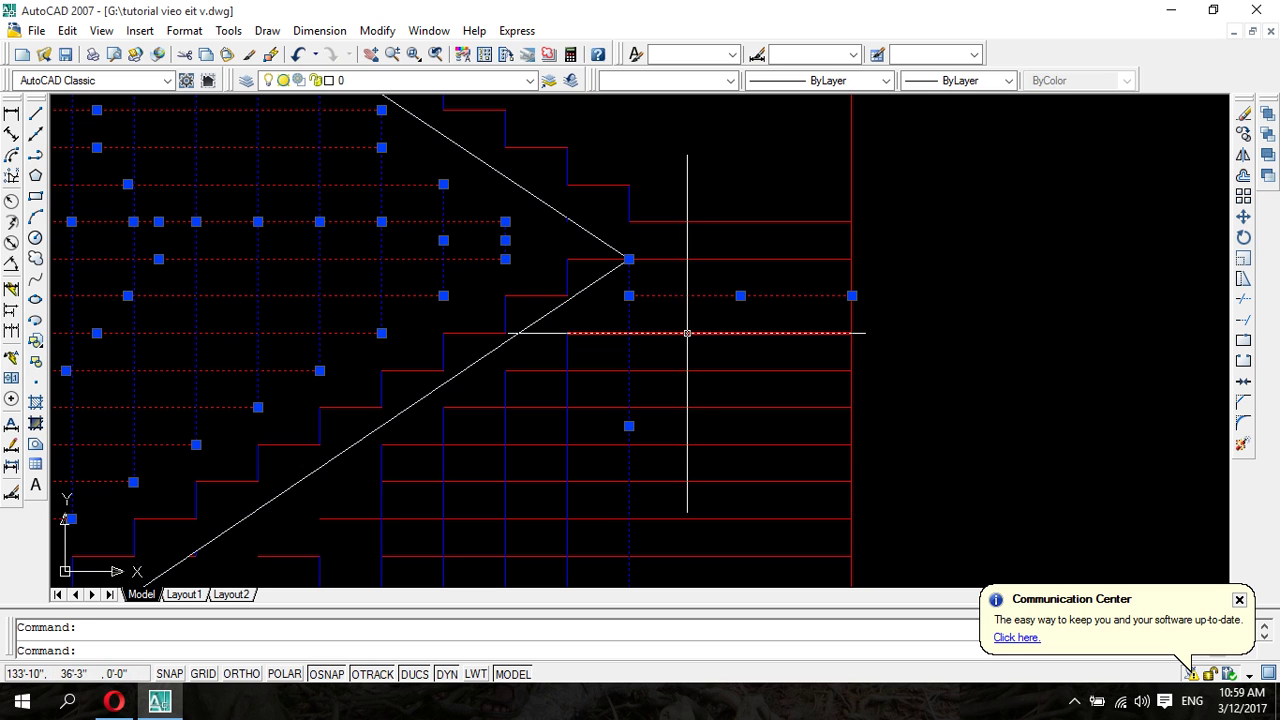
pyautogui.click(700, 332)
pyautogui.click(699, 333)
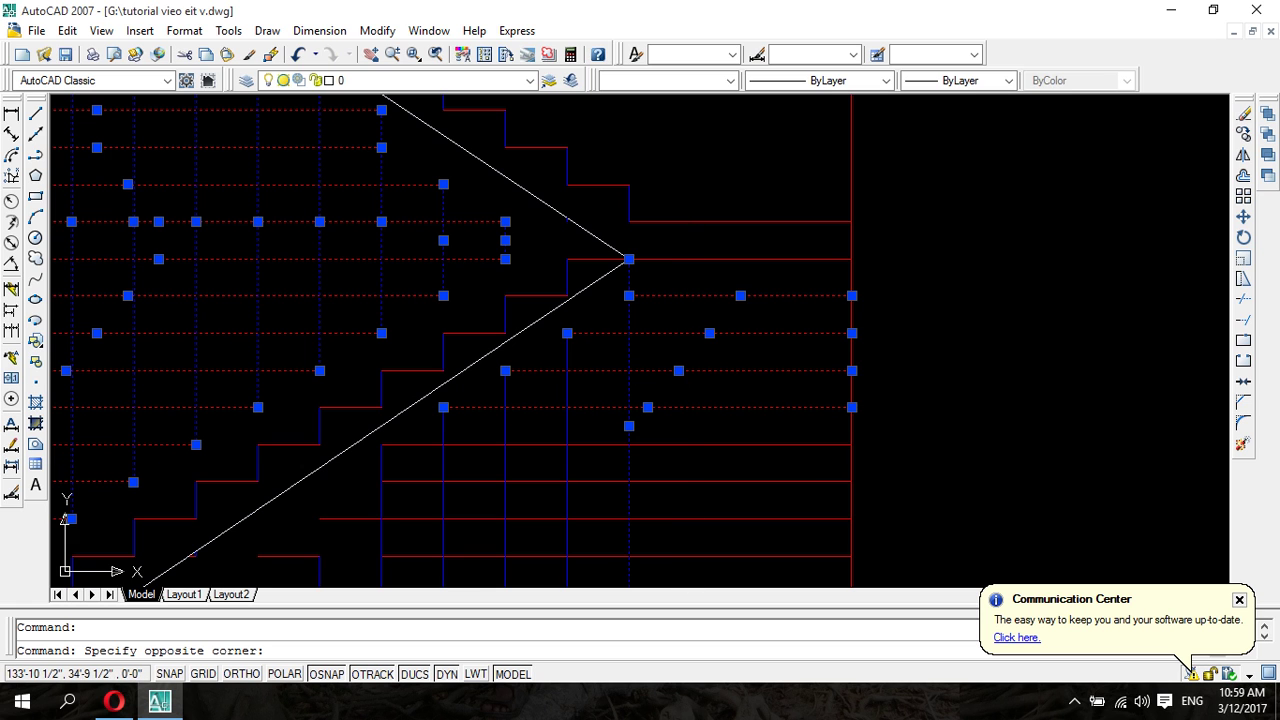
pyautogui.click(697, 444)
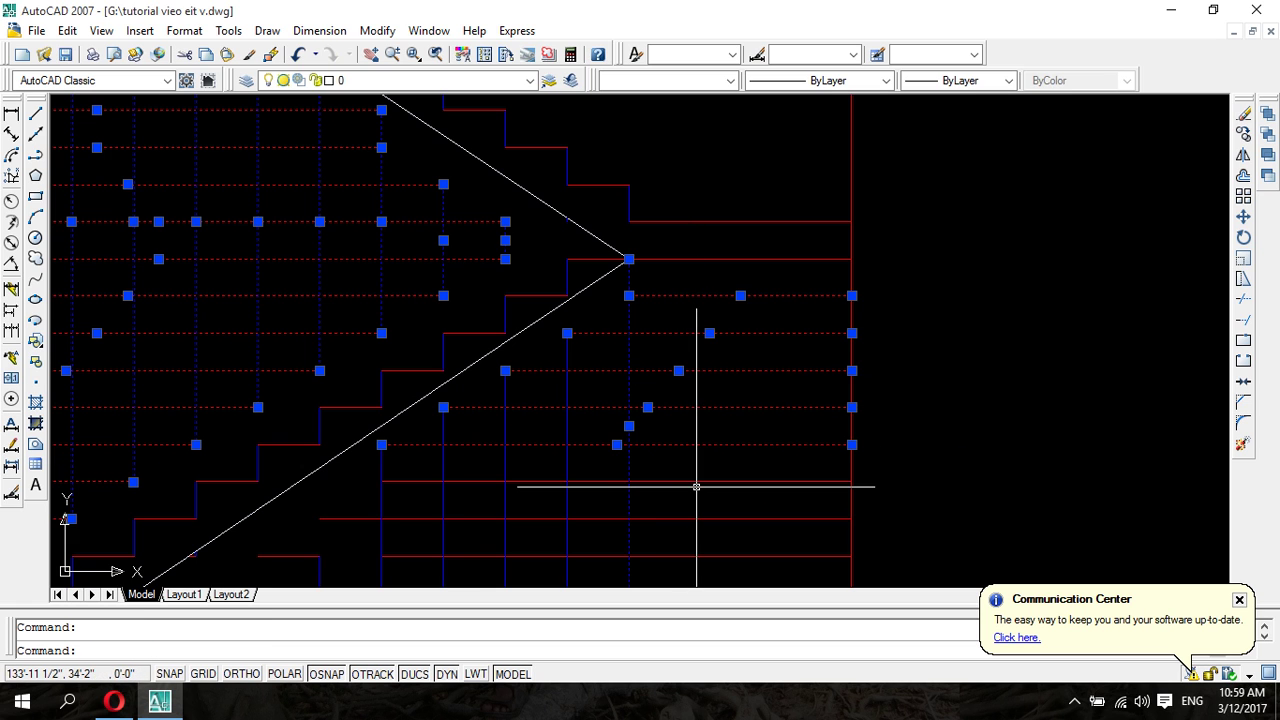
pyautogui.click(696, 487)
pyautogui.click(703, 480)
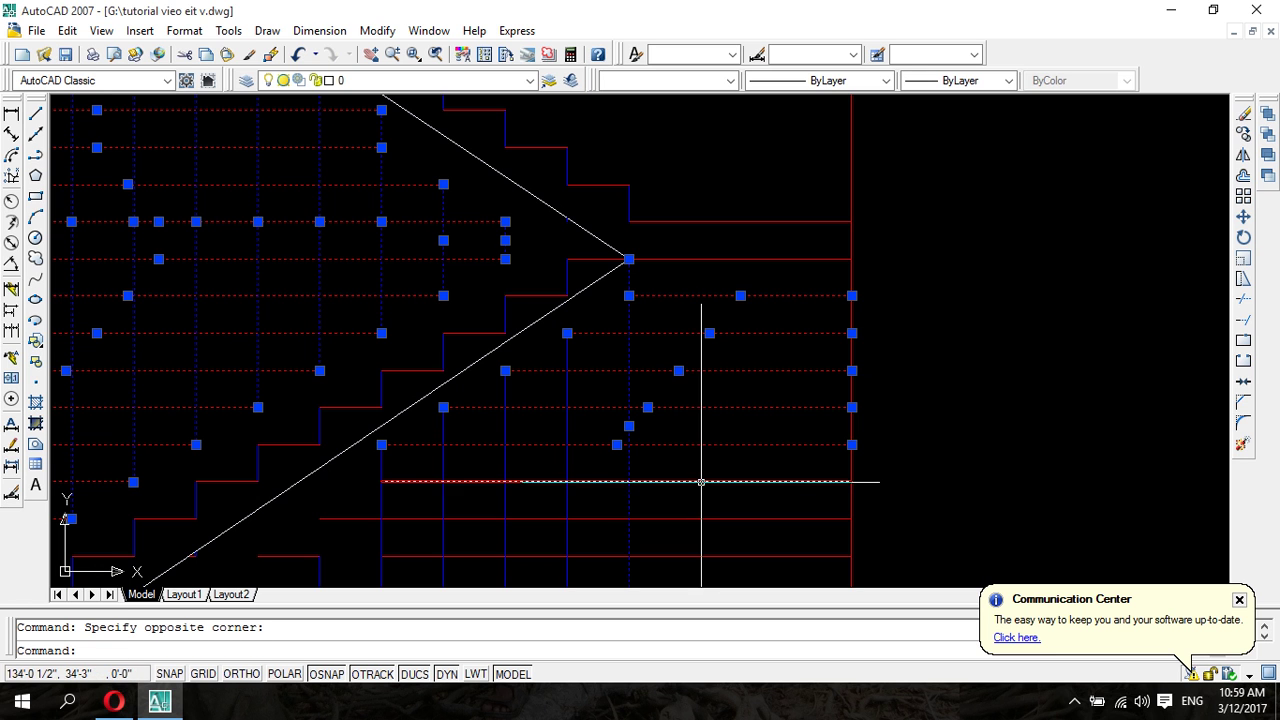
pyautogui.scroll(-3, 699, 521)
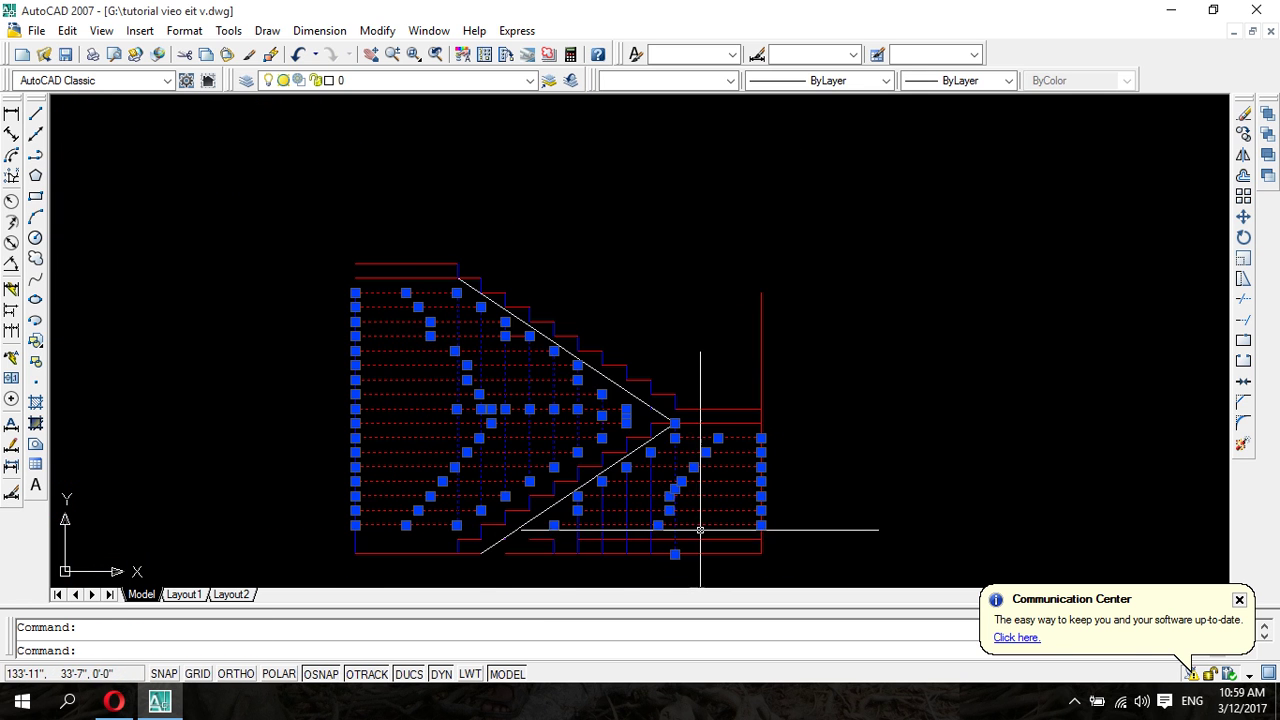
pyautogui.moveTo(700, 528); pyautogui.dragTo(640, 460, button='middle')
pyautogui.scroll(5, 640, 420)
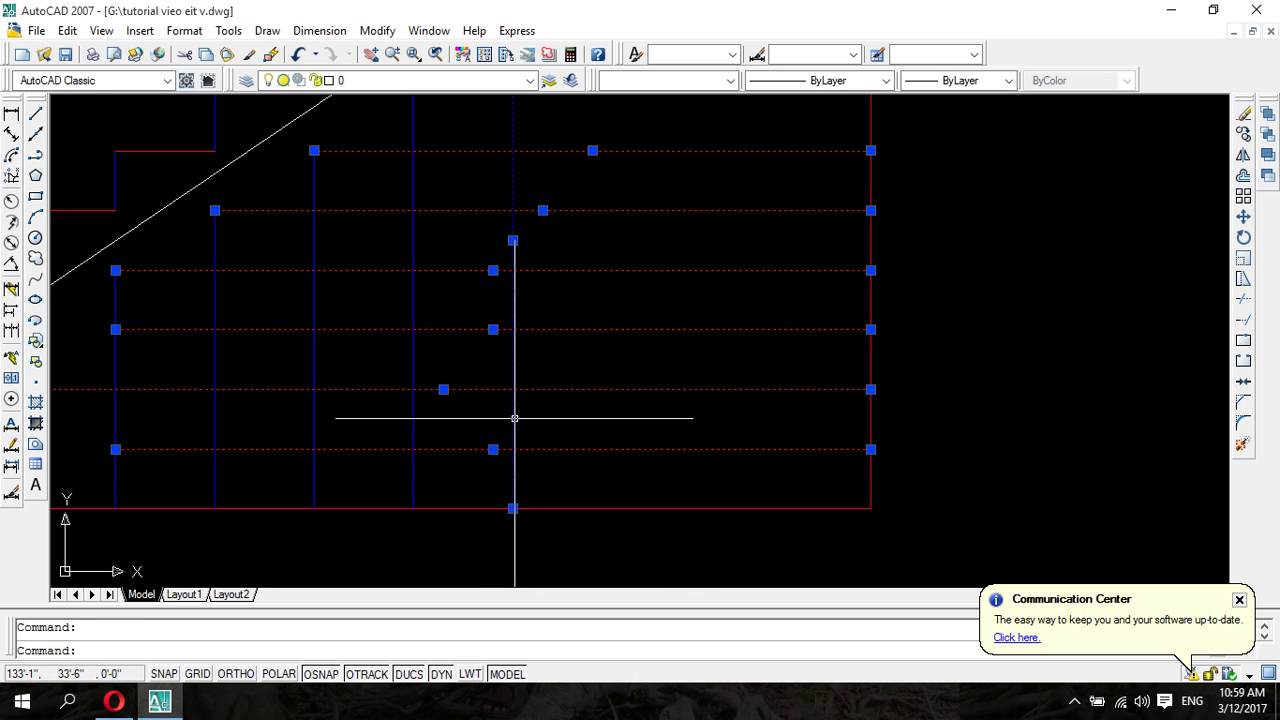
pyautogui.click(411, 425)
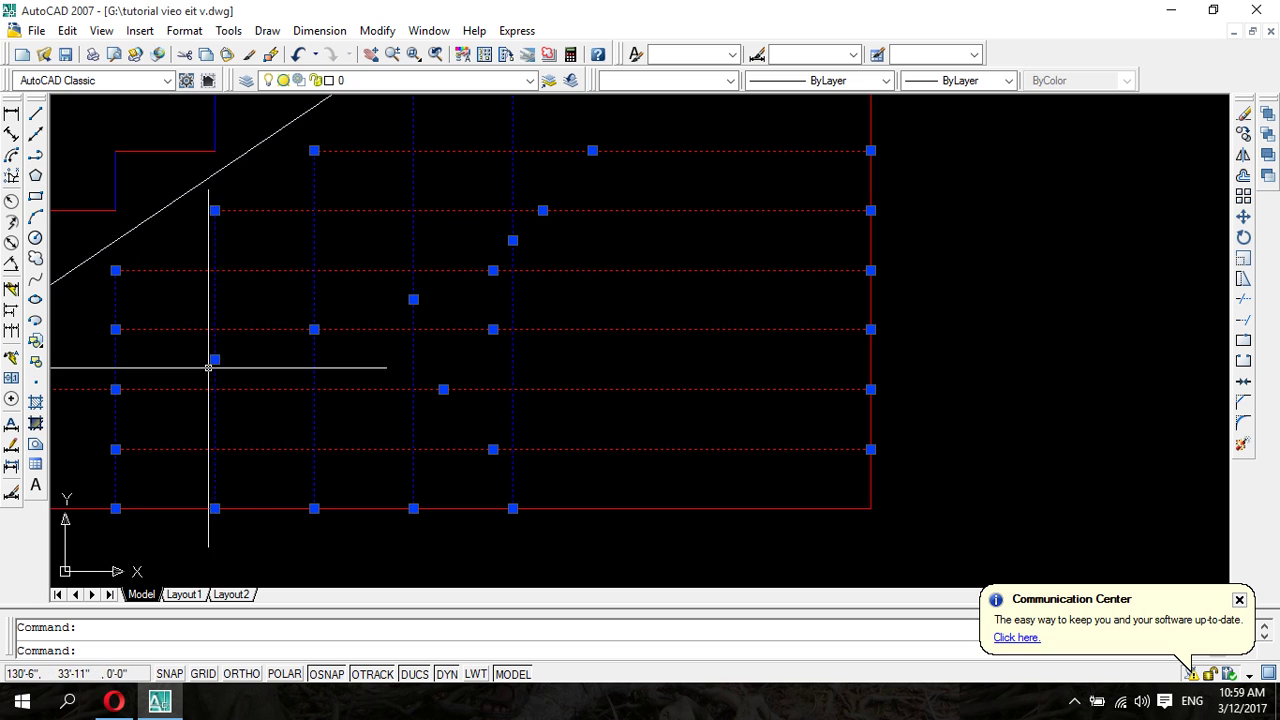
# - Erase the 38 selected construction lines
pyautogui.press('Delete')
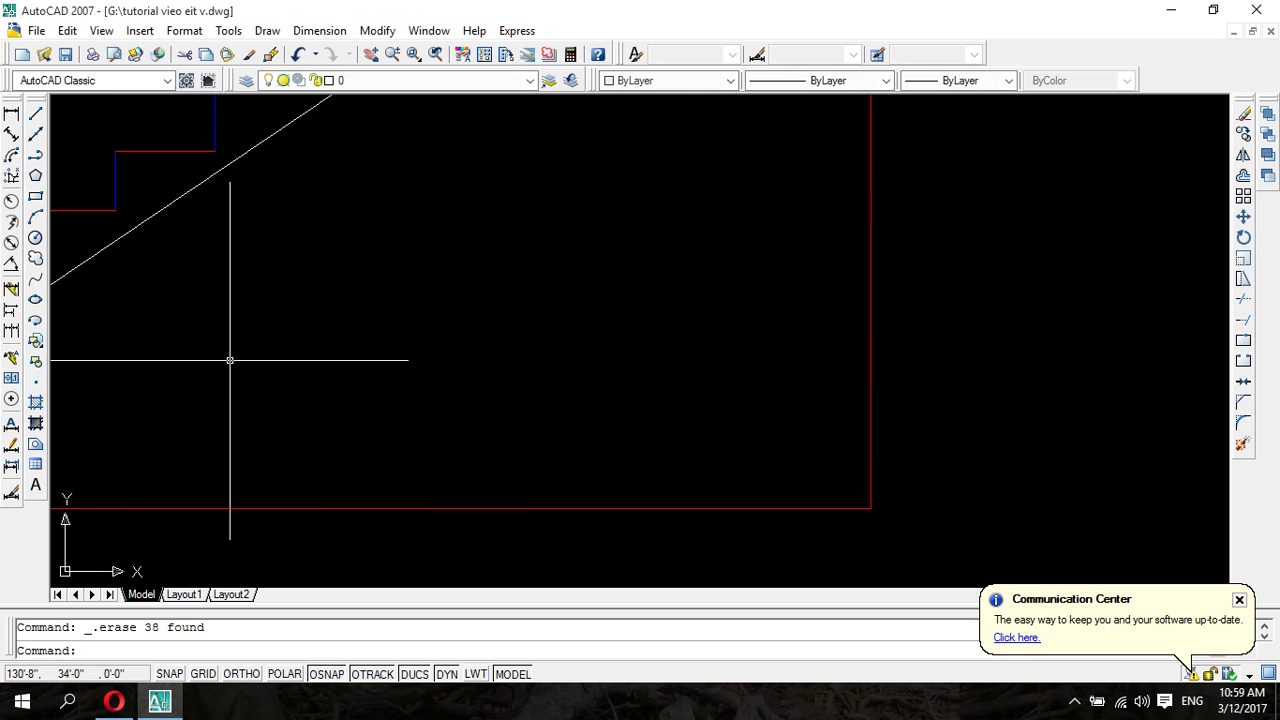
pyautogui.scroll(-2, 179, 335)
pyautogui.scroll(-2, 290, 395)
pyautogui.scroll(3, 171, 337)
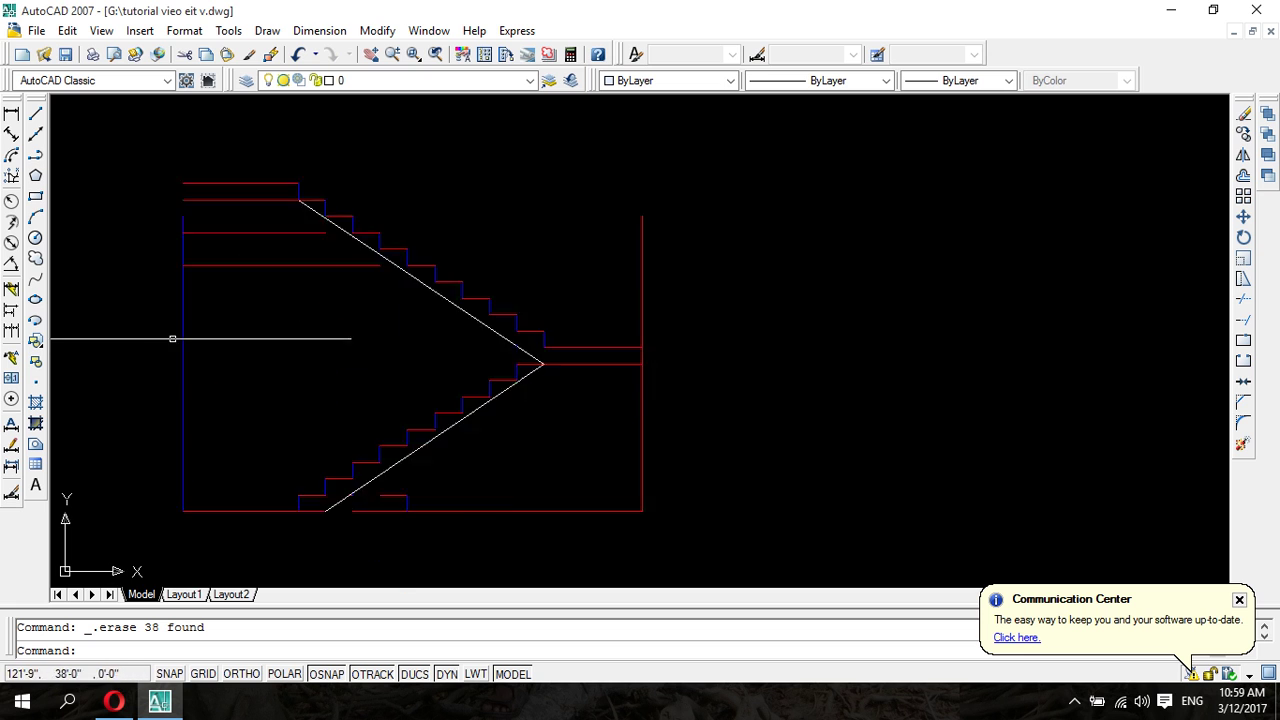
pyautogui.scroll(2, 304, 228)
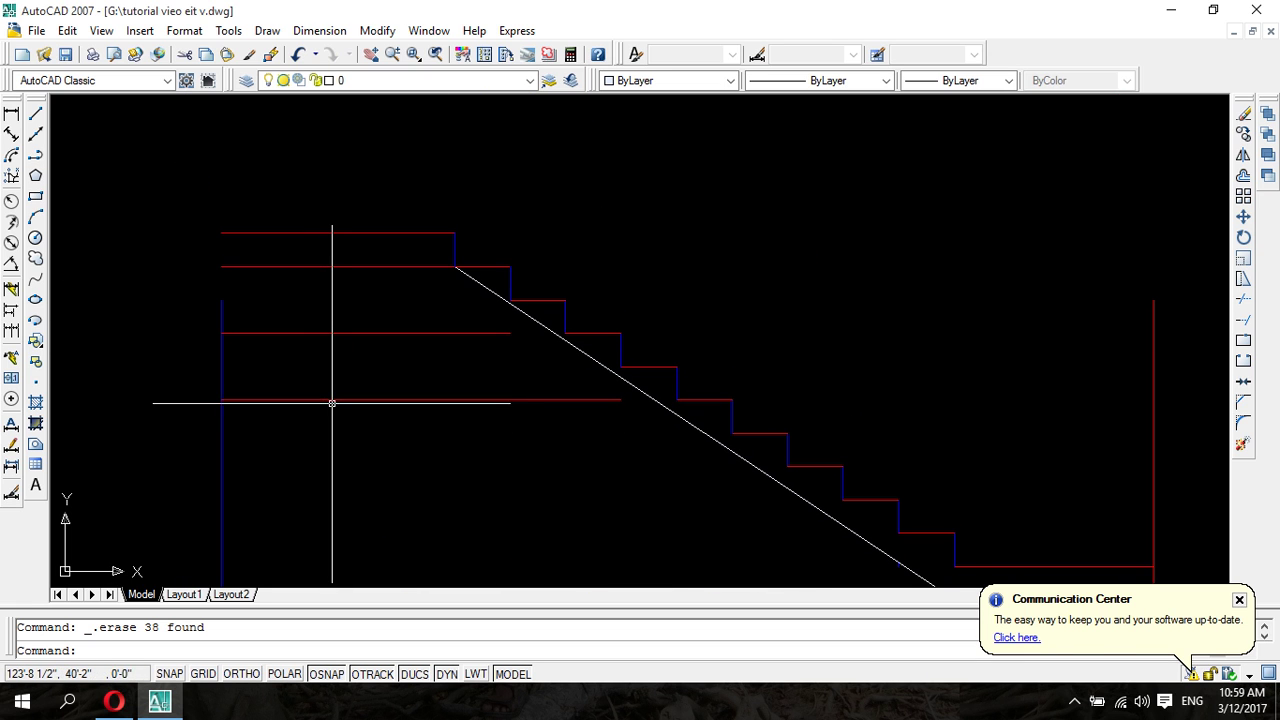
# - Delete the extra red lines and the blue vertical at the upper landing
pyautogui.click(335, 399)
pyautogui.click(315, 333)
pyautogui.click(315, 333)
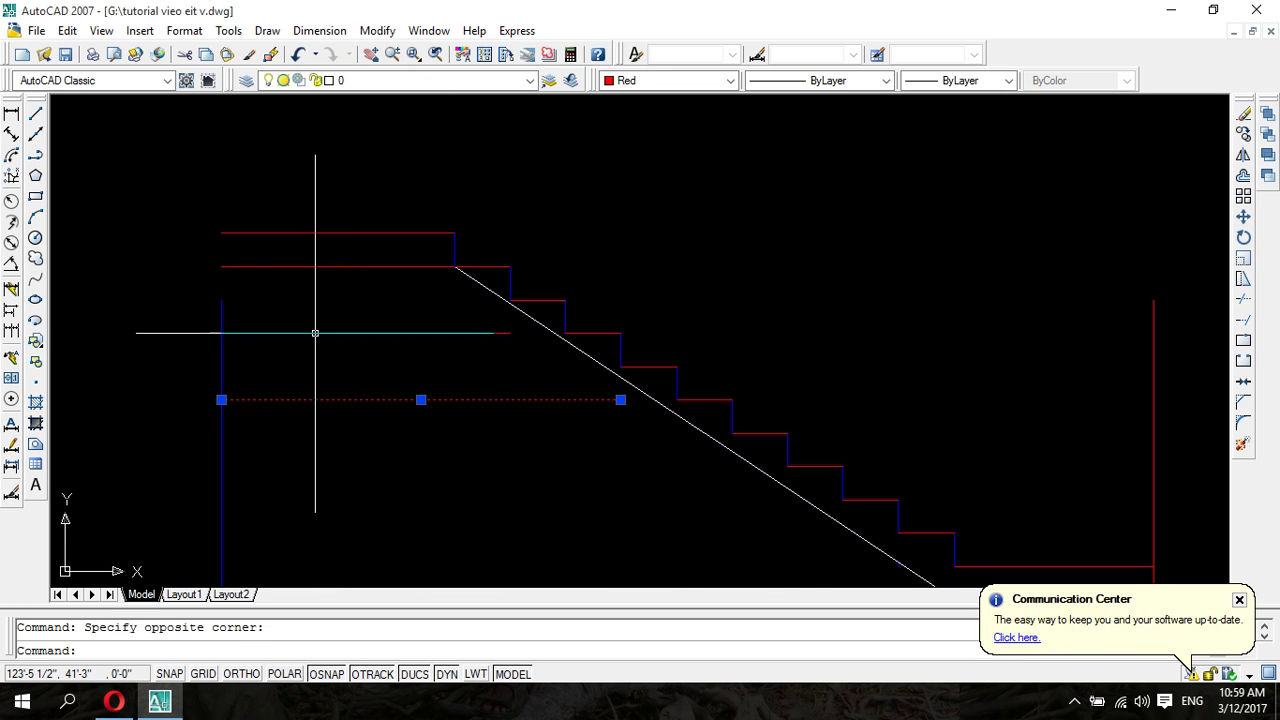
pyautogui.click(222, 352)
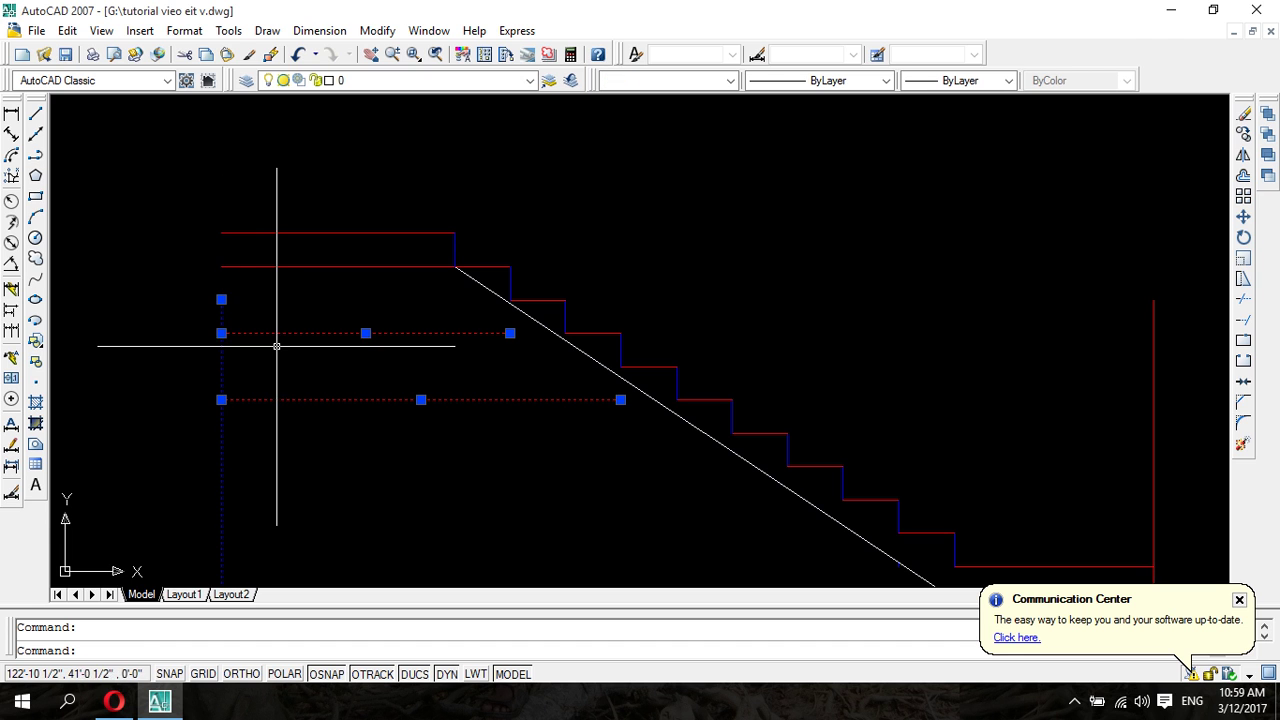
pyautogui.press('Delete')
# - Delete the short red and blue vertical fragments at the stair base
pyautogui.scroll(-2, 297, 457)
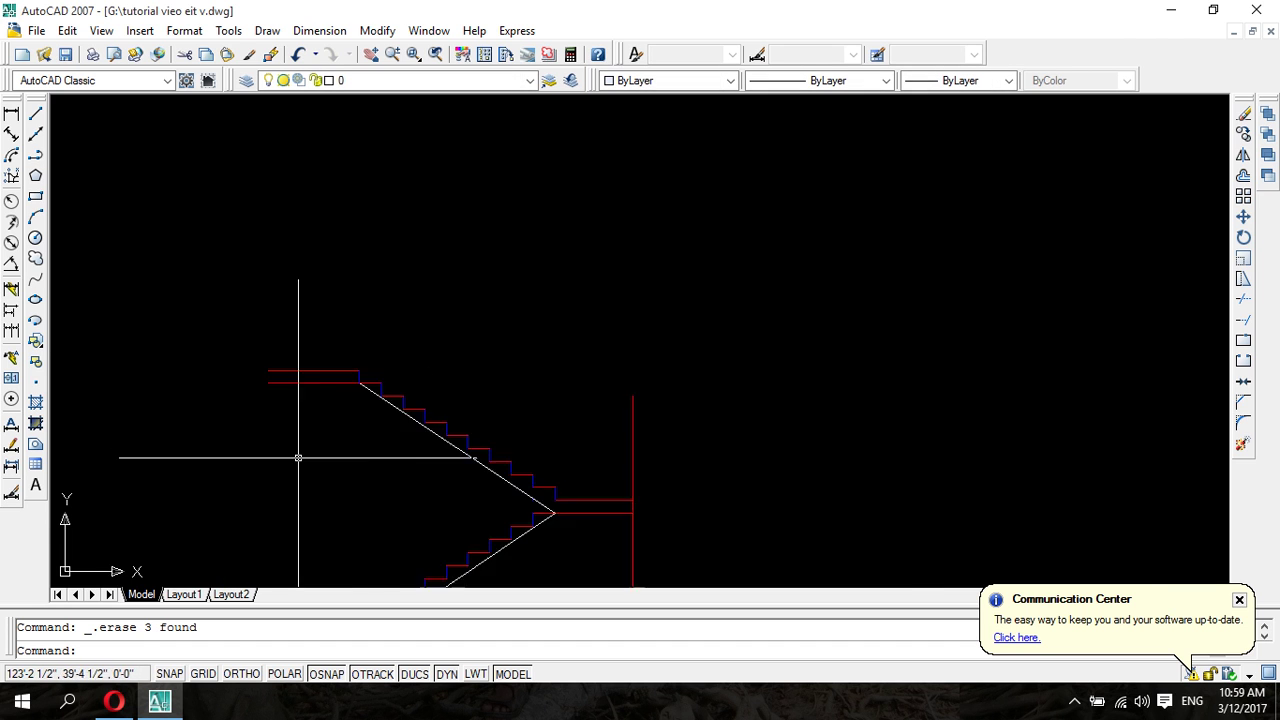
pyautogui.scroll(-1, 302, 462)
pyautogui.scroll(2, 312, 500)
pyautogui.scroll(2, 323, 384)
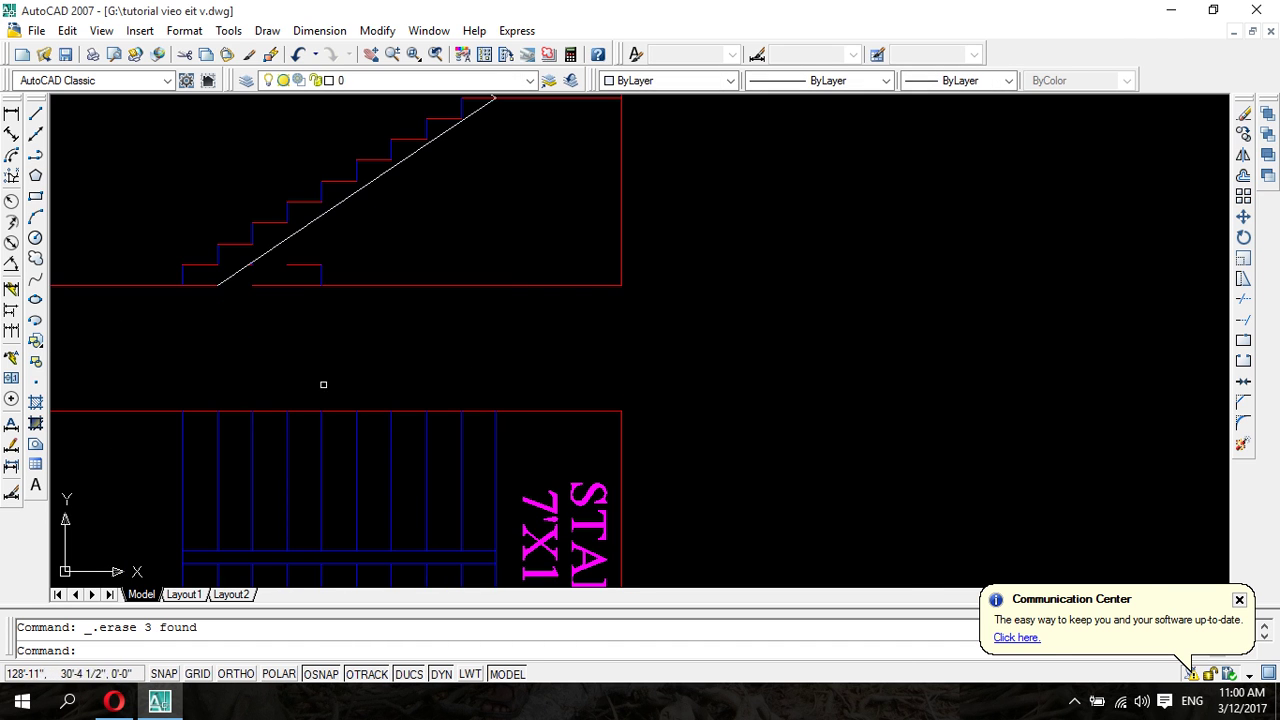
pyautogui.click(310, 268)
pyautogui.click(321, 276)
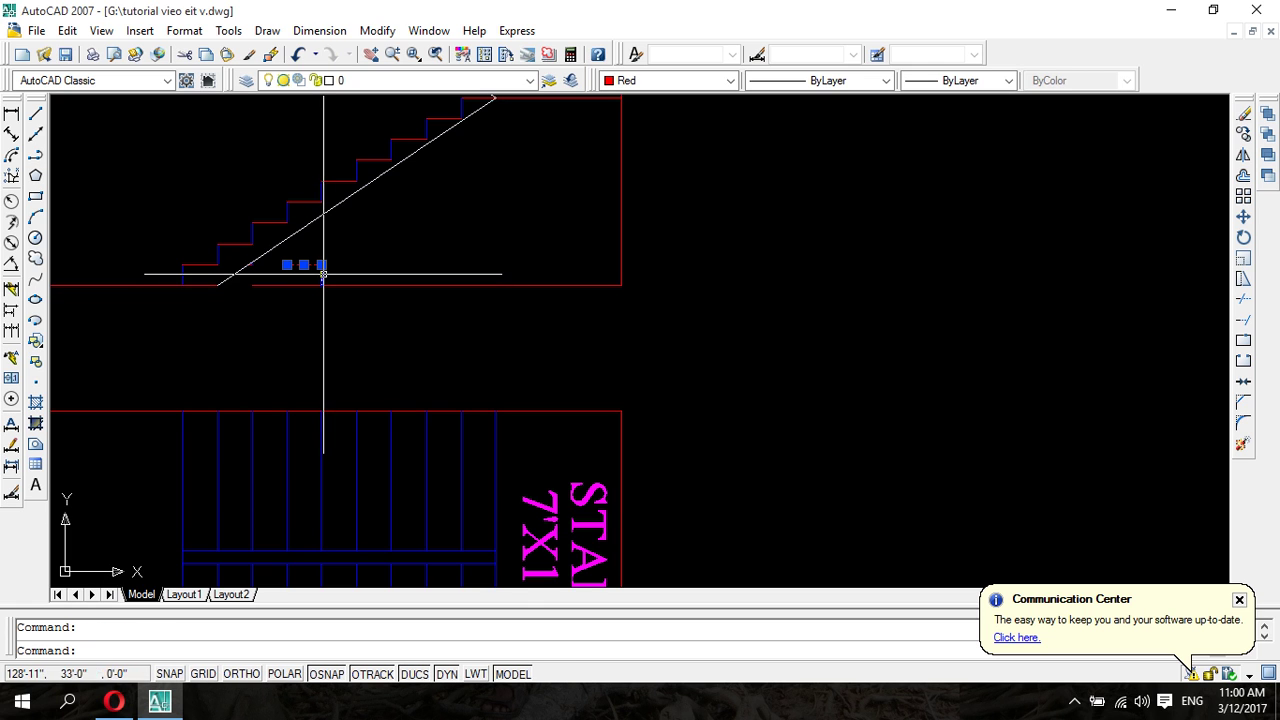
pyautogui.press('Delete')
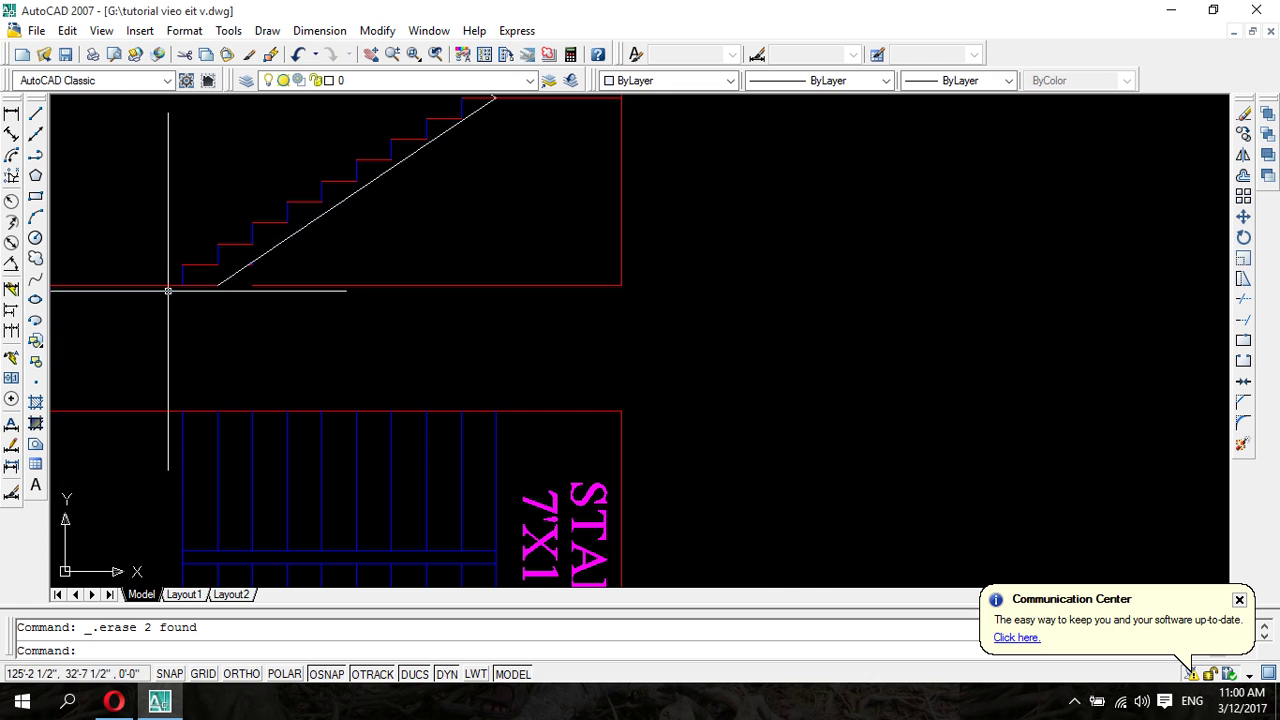
# - Zoom and pan to centre the stair landing in view
pyautogui.scroll(2, 168, 291)
pyautogui.scroll(1, 245, 351)
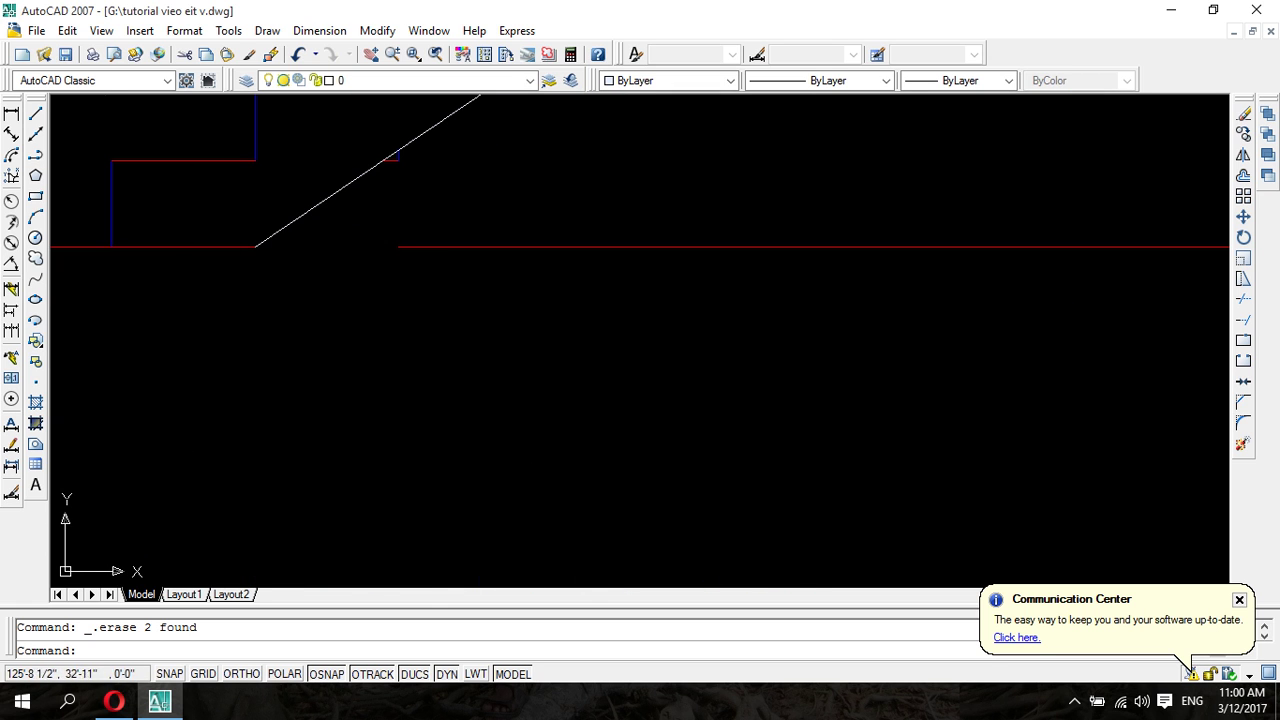
pyautogui.scroll(3, 100, 114)
pyautogui.scroll(1, 214, 303)
pyautogui.scroll(-6, 261, 336)
pyautogui.scroll(-5, 261, 336)
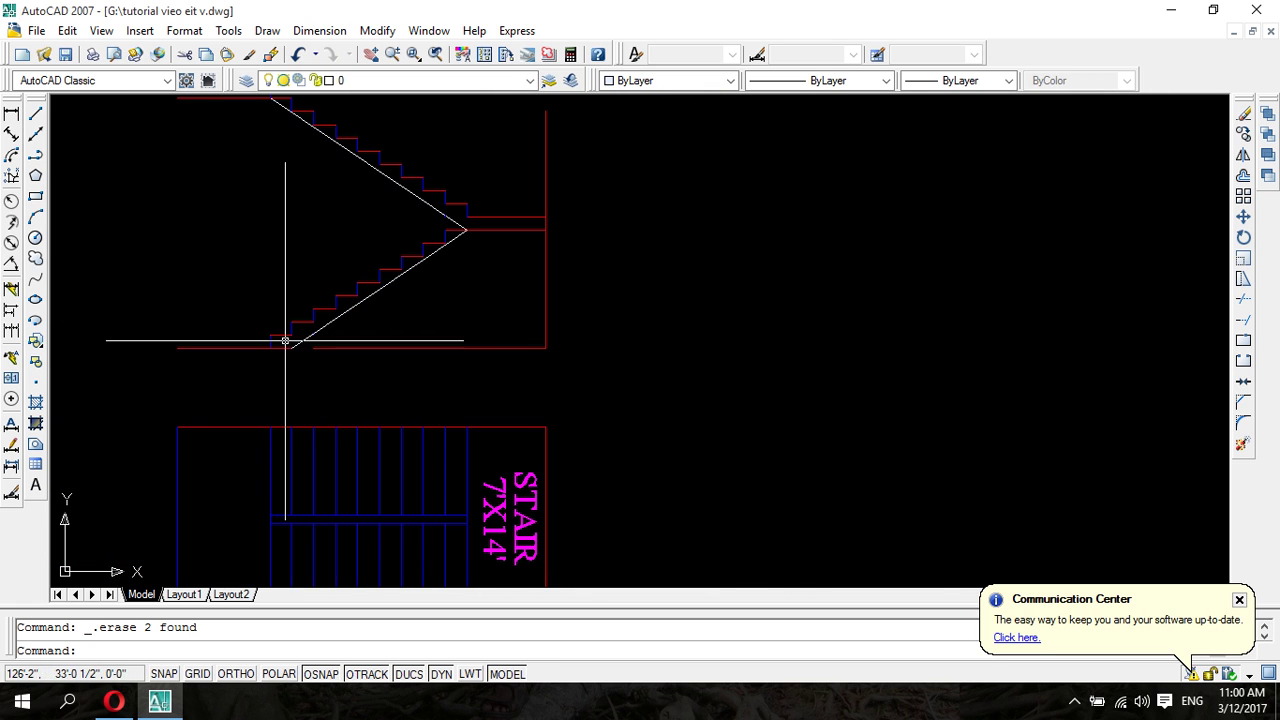
pyautogui.scroll(-1, 332, 348)
pyautogui.moveTo(332, 355); pyautogui.dragTo(328, 327, button='middle')
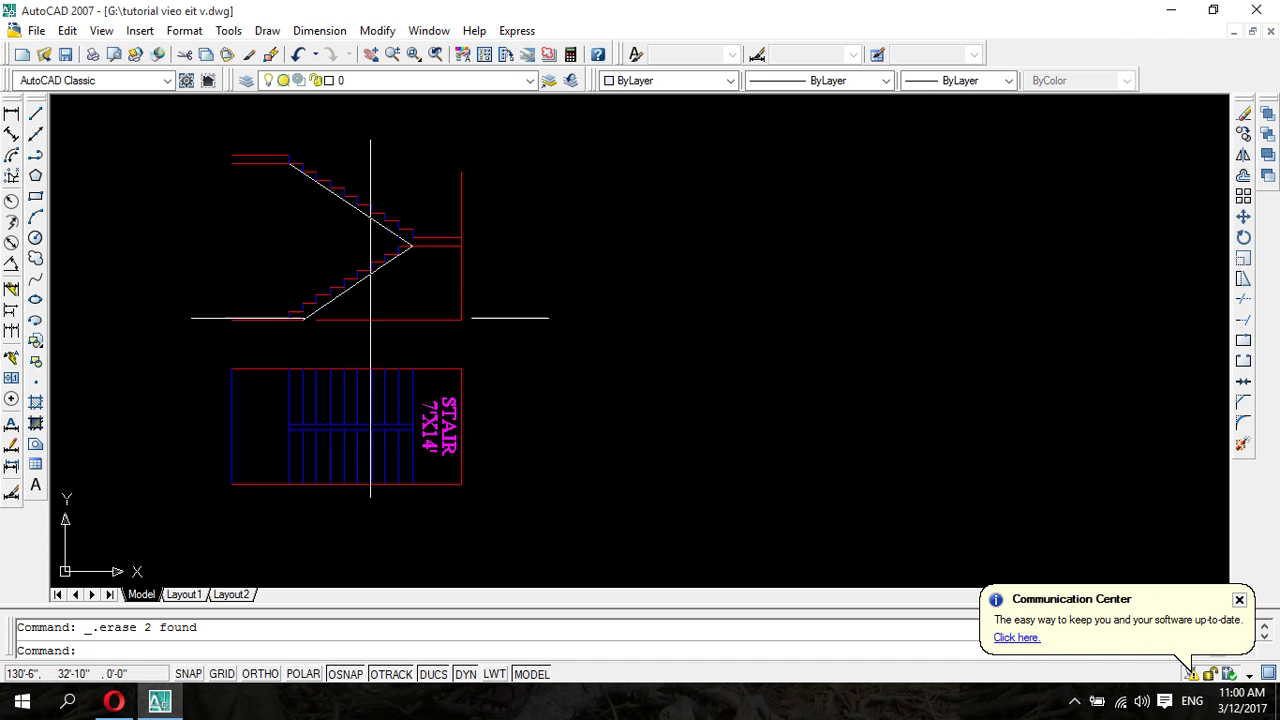
pyautogui.scroll(5, 475, 255)
pyautogui.moveTo(315, 263); pyautogui.dragTo(433, 293, button='middle')
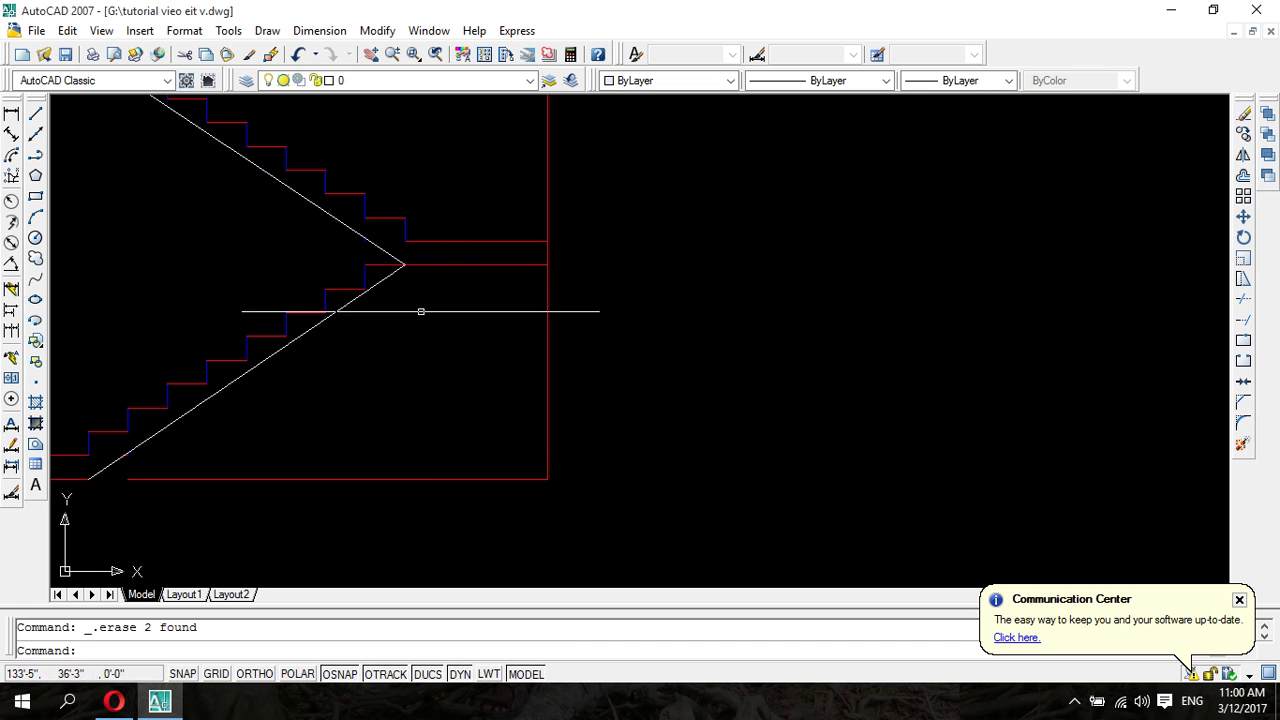
pyautogui.scroll(5, 398, 242)
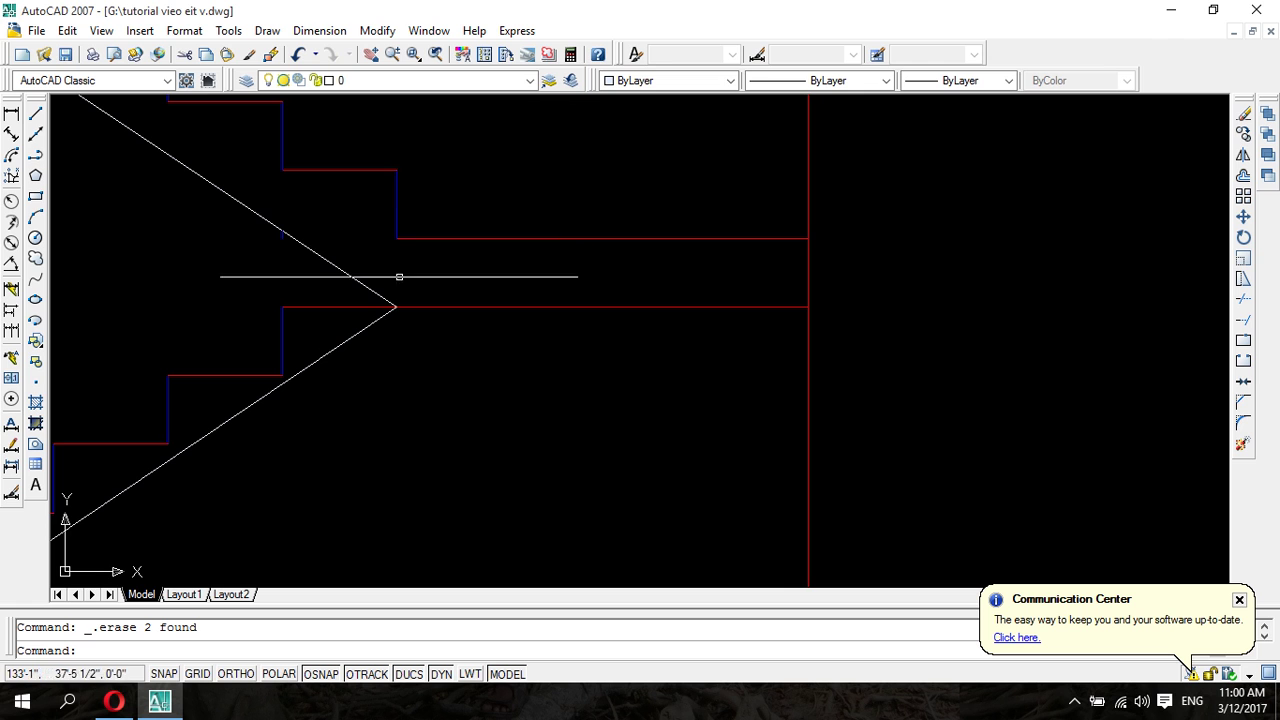
# - Draw a line from the landing step corner down to the stair apex
pyautogui.click(35, 117)
pyautogui.click(397, 238)
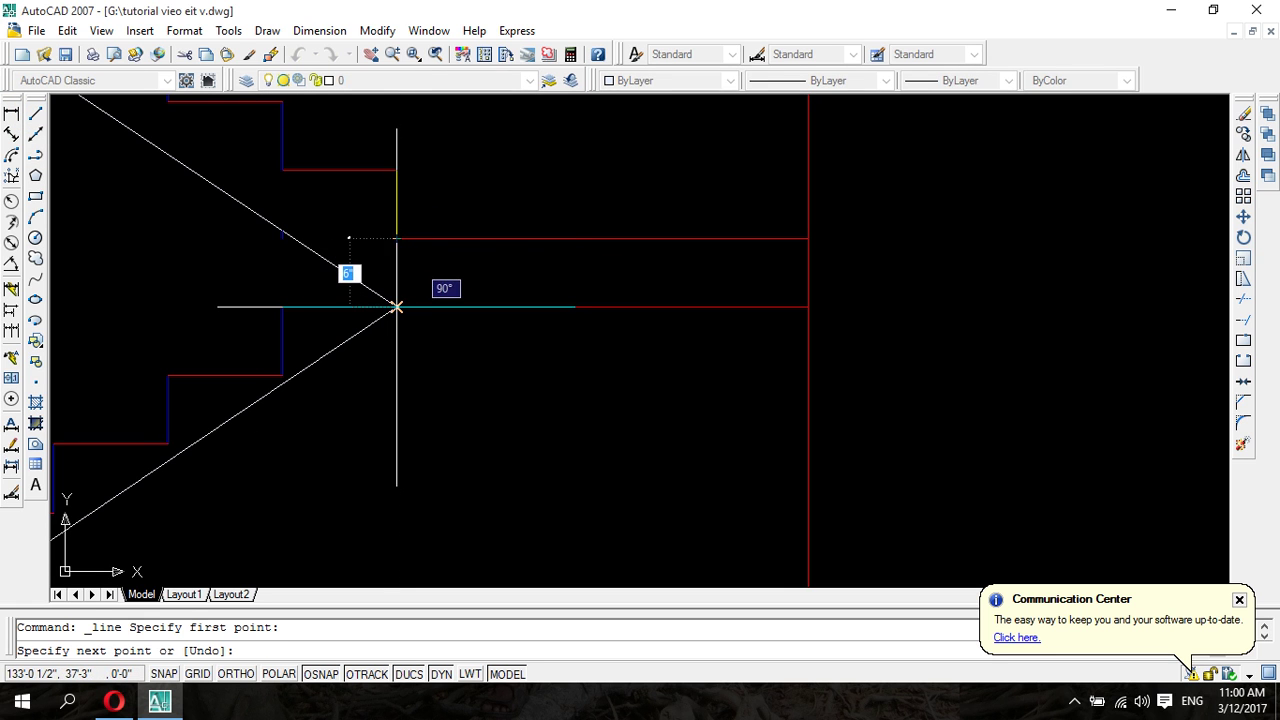
pyautogui.click(397, 307)
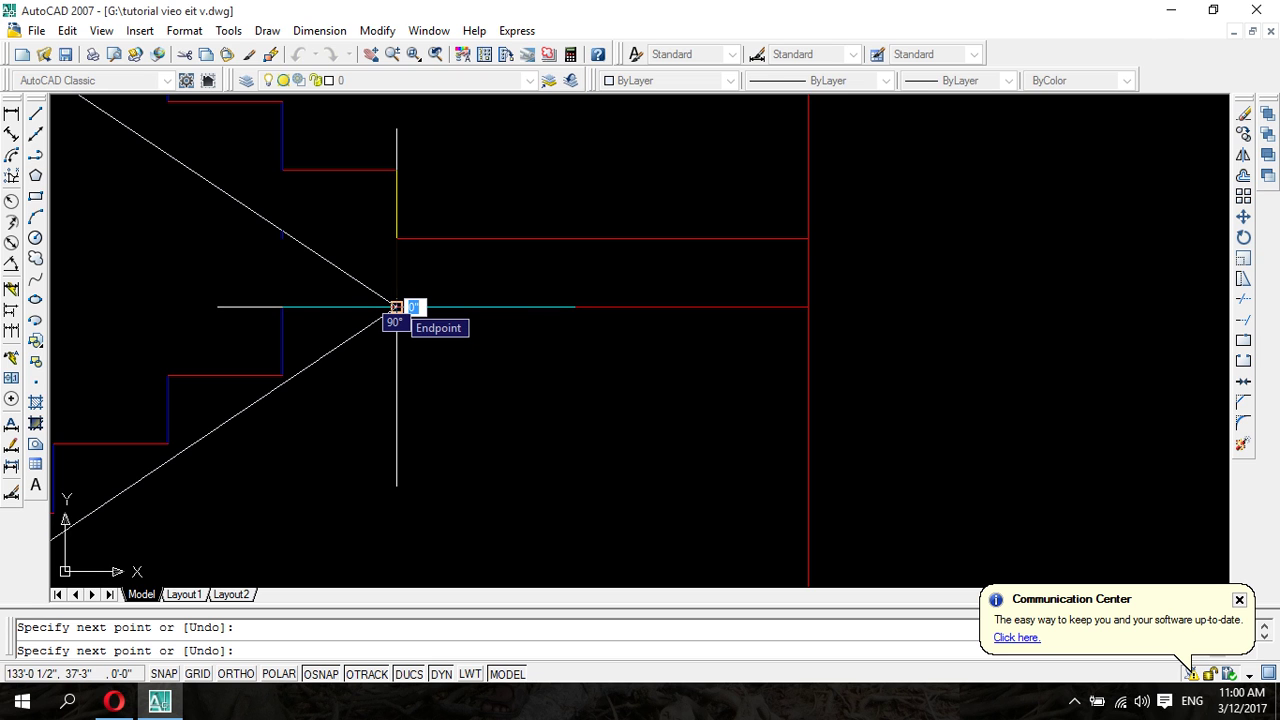
pyautogui.rightClick(397, 307)
pyautogui.click(422, 314)
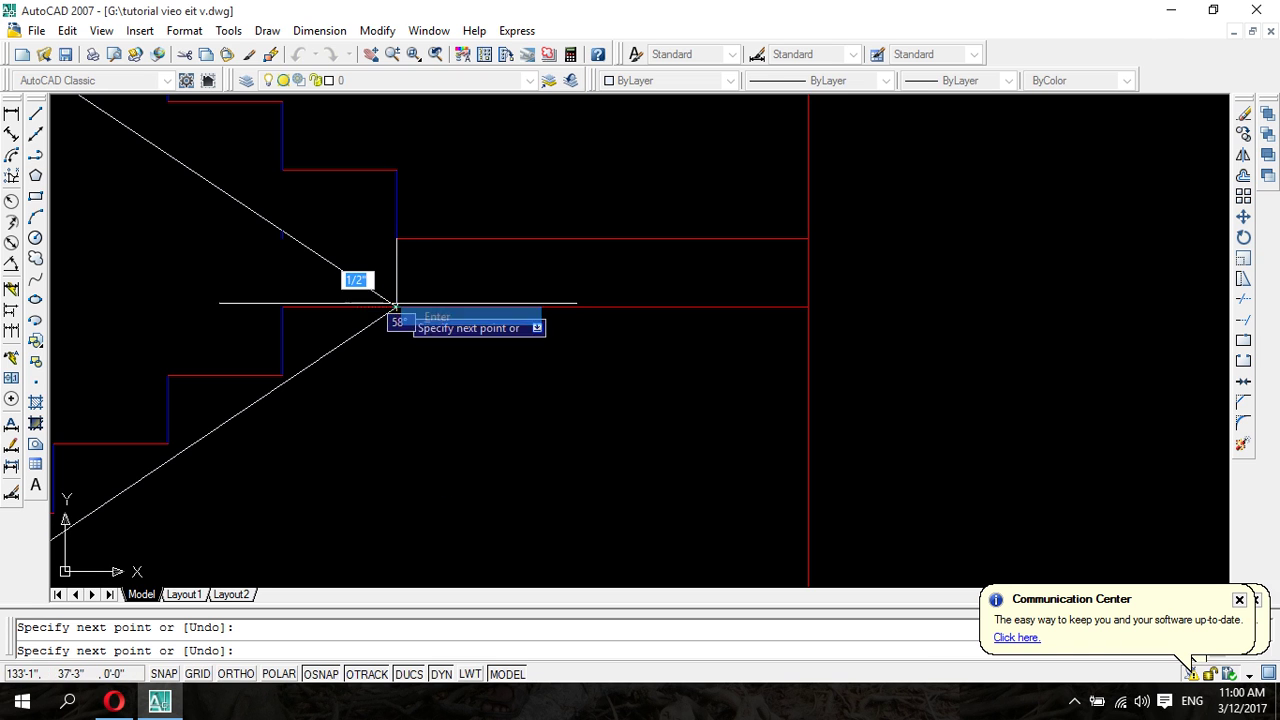
# - Zoom and pan to recentre the view on the whole staircase
pyautogui.scroll(-3, 443, 317)
pyautogui.scroll(-3, 537, 367)
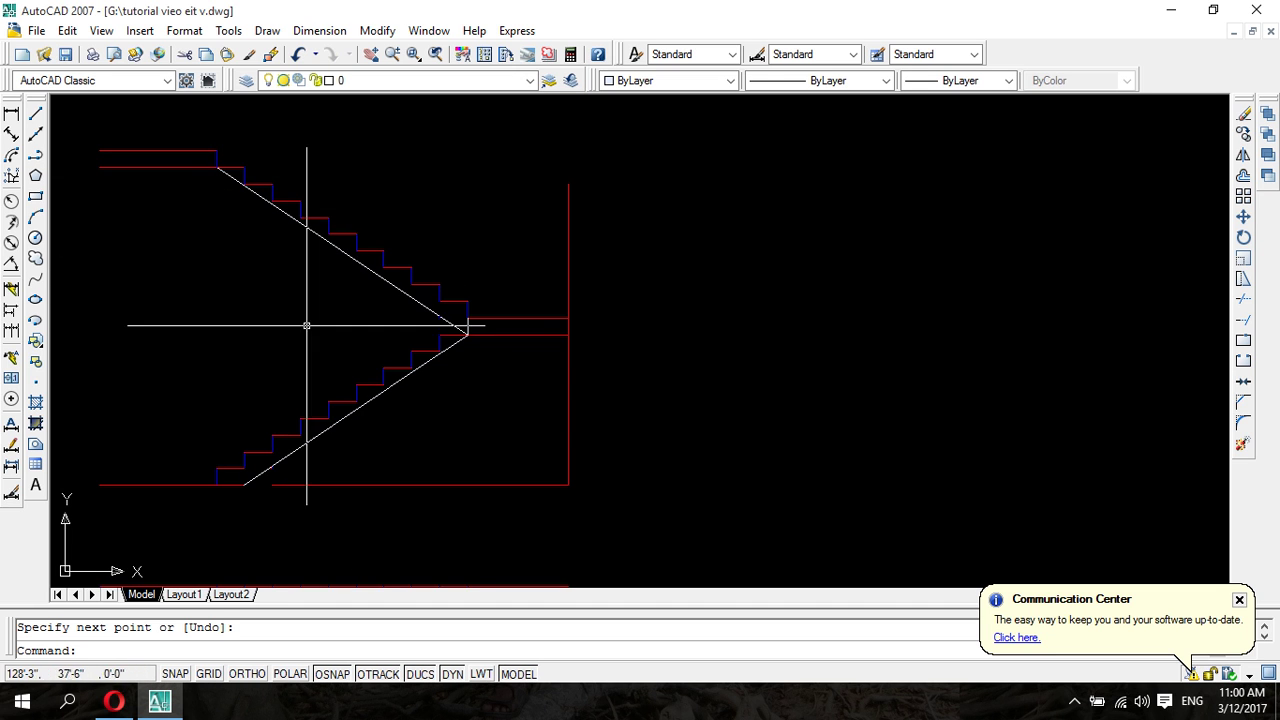
pyautogui.scroll(3, 414, 374)
pyautogui.scroll(2, 431, 379)
pyautogui.scroll(-2, 431, 379)
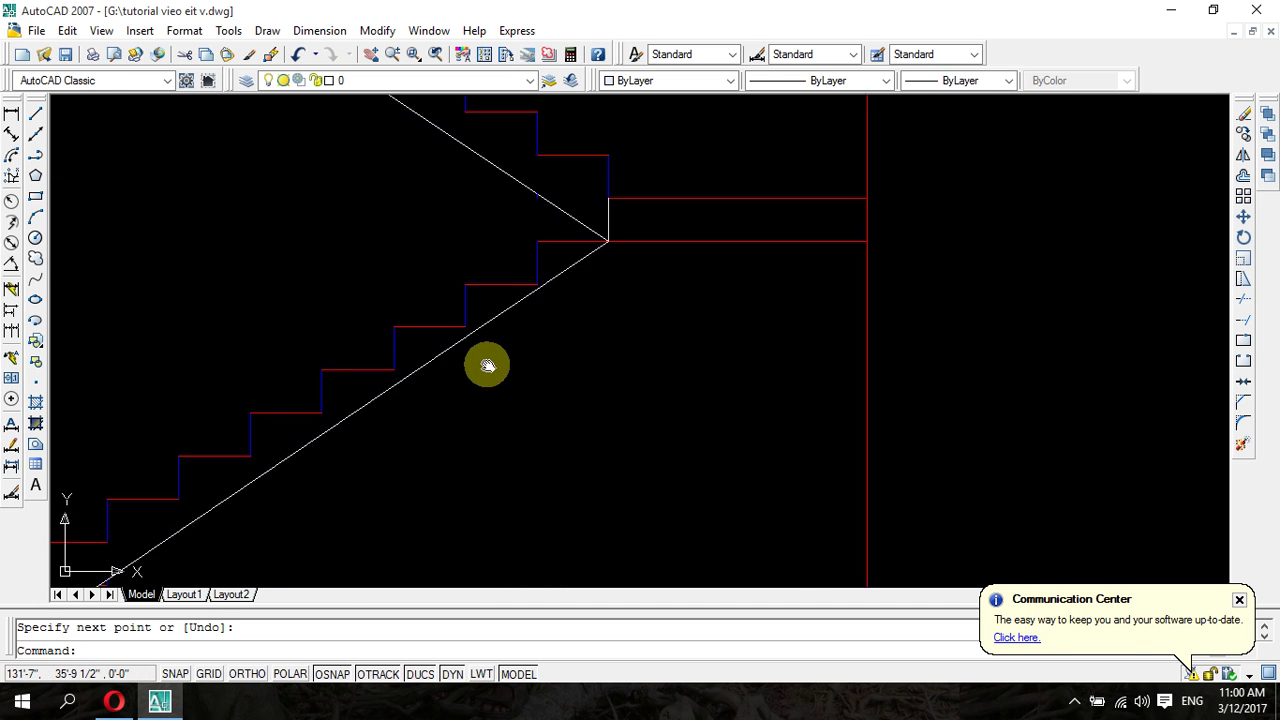
pyautogui.scroll(-2, 195, 525)
pyautogui.moveTo(203, 523); pyautogui.dragTo(300, 450, button='middle')
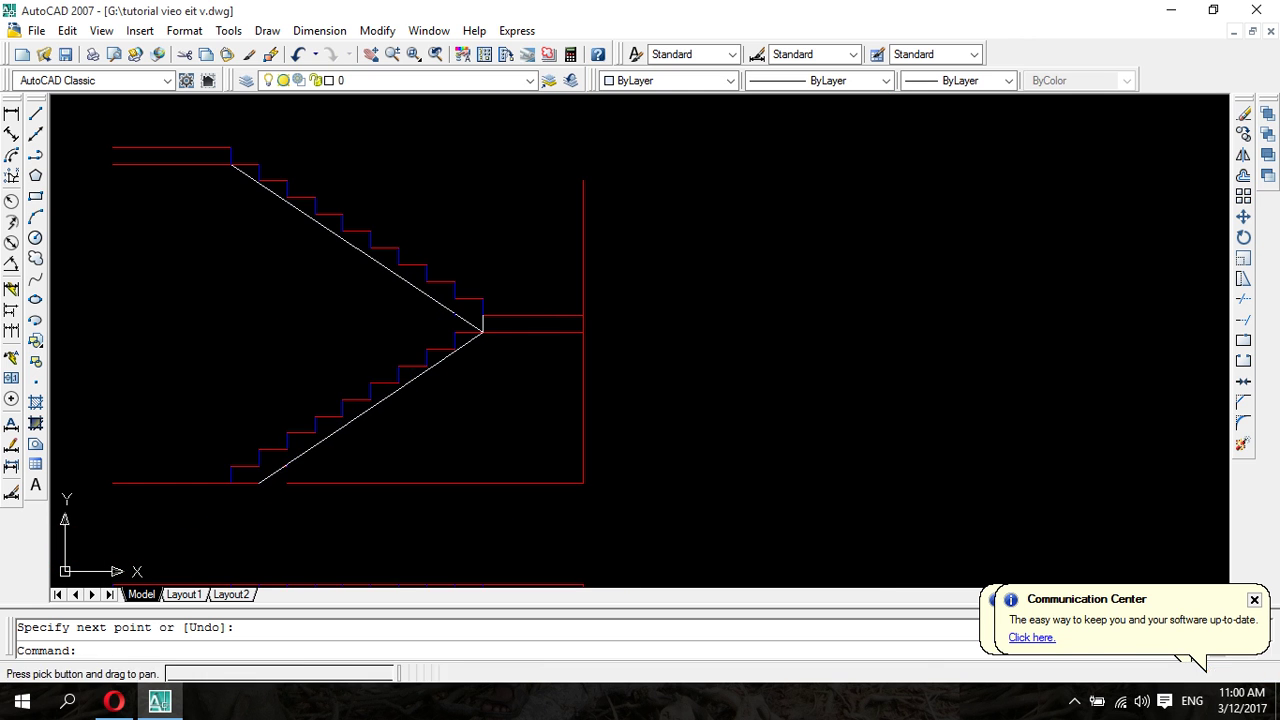
pyautogui.scroll(2, 262, 471)
pyautogui.scroll(-2, 300, 440)
pyautogui.moveTo(497, 351); pyautogui.dragTo(451, 446, button='middle')
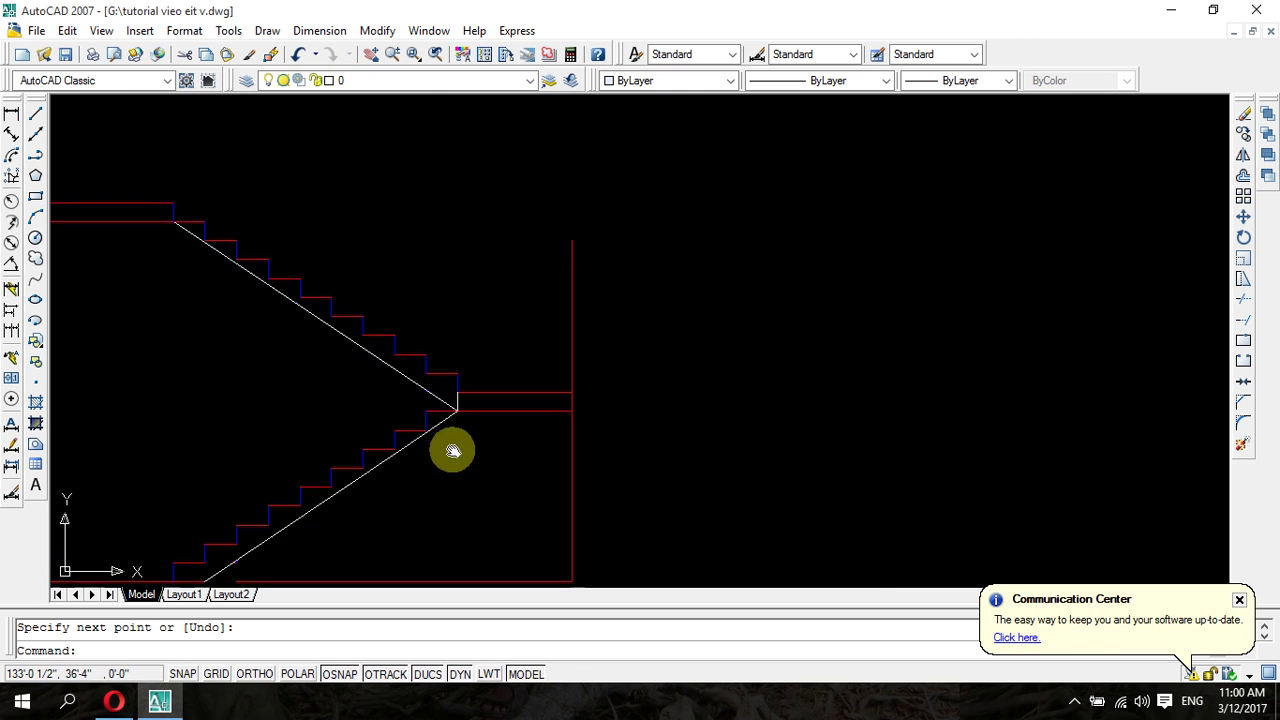
pyautogui.scroll(2, 420, 435)
pyautogui.scroll(2, 451, 434)
pyautogui.scroll(1, 400, 445)
pyautogui.scroll(-3, 371, 357)
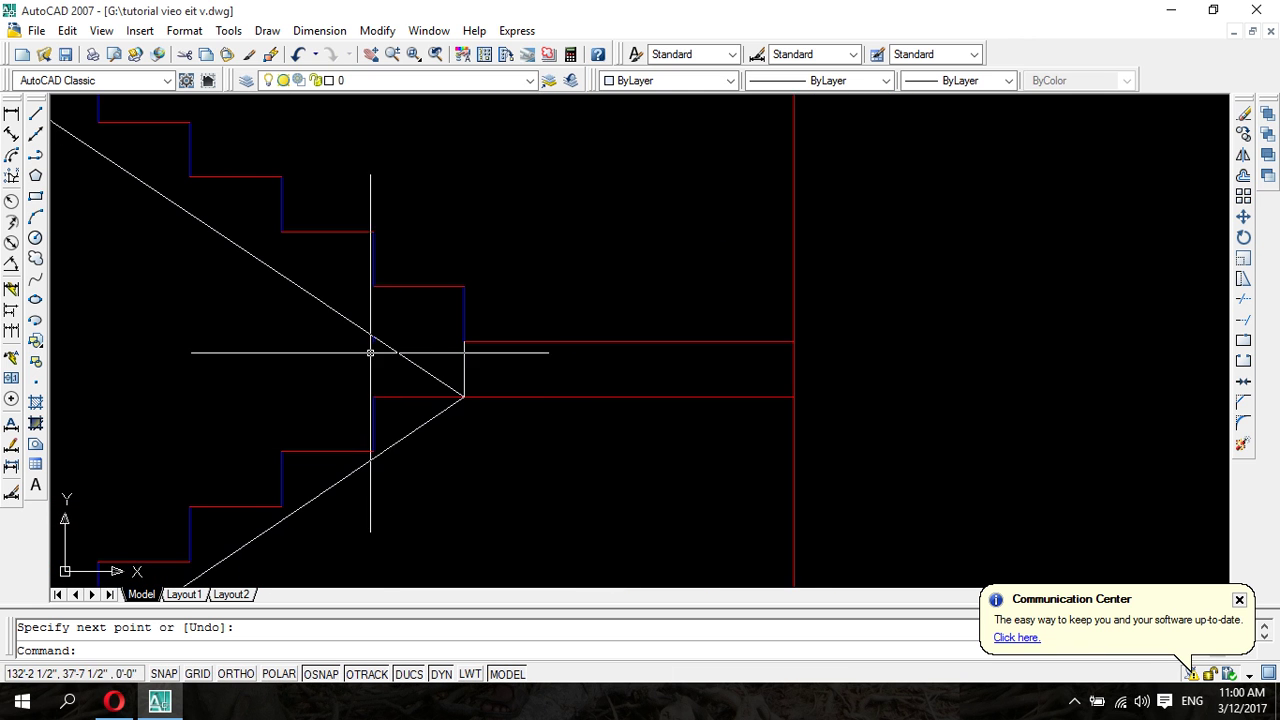
pyautogui.moveTo(371, 357)
pyautogui.mouseDown(button='middle')
pyautogui.moveTo(654, 520)
pyautogui.moveTo(541, 461)
pyautogui.mouseUp(button='middle')
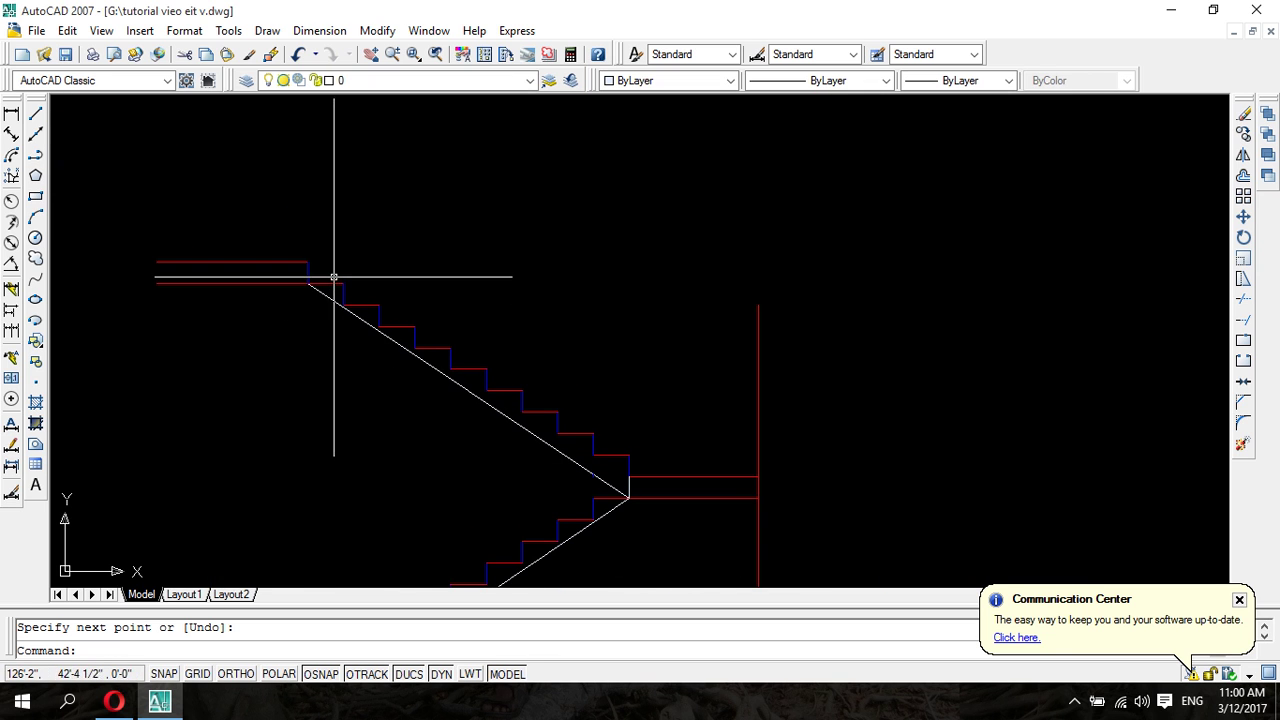
pyautogui.scroll(3, 300, 297)
pyautogui.scroll(2, 330, 295)
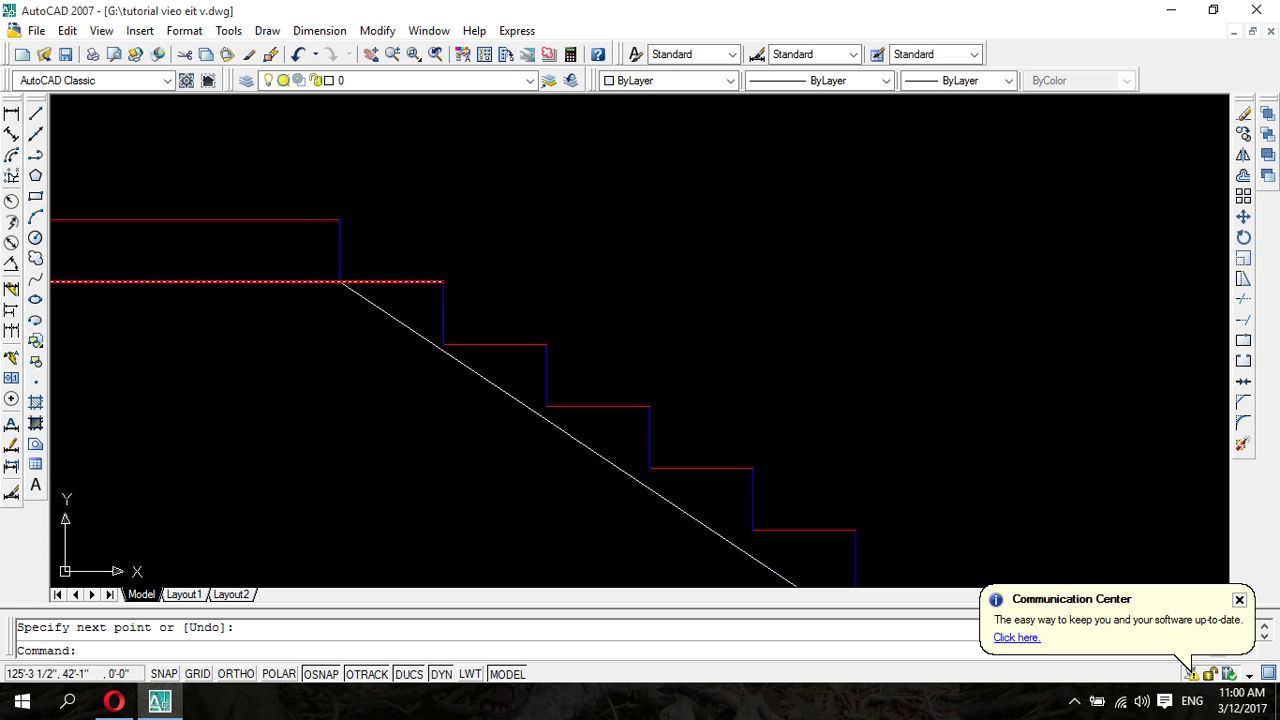
# - Stretch the upper diagonal slab line's upper endpoint to the top landing
pyautogui.press('Return')
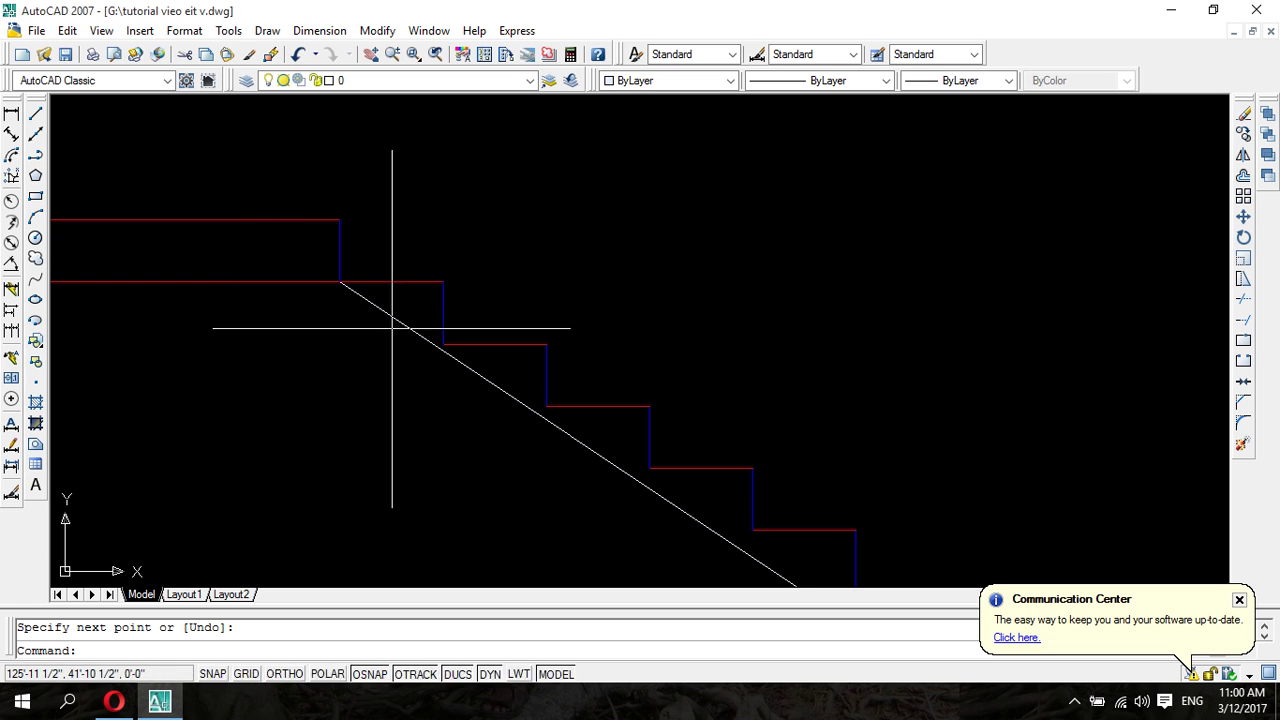
pyautogui.click(394, 318)
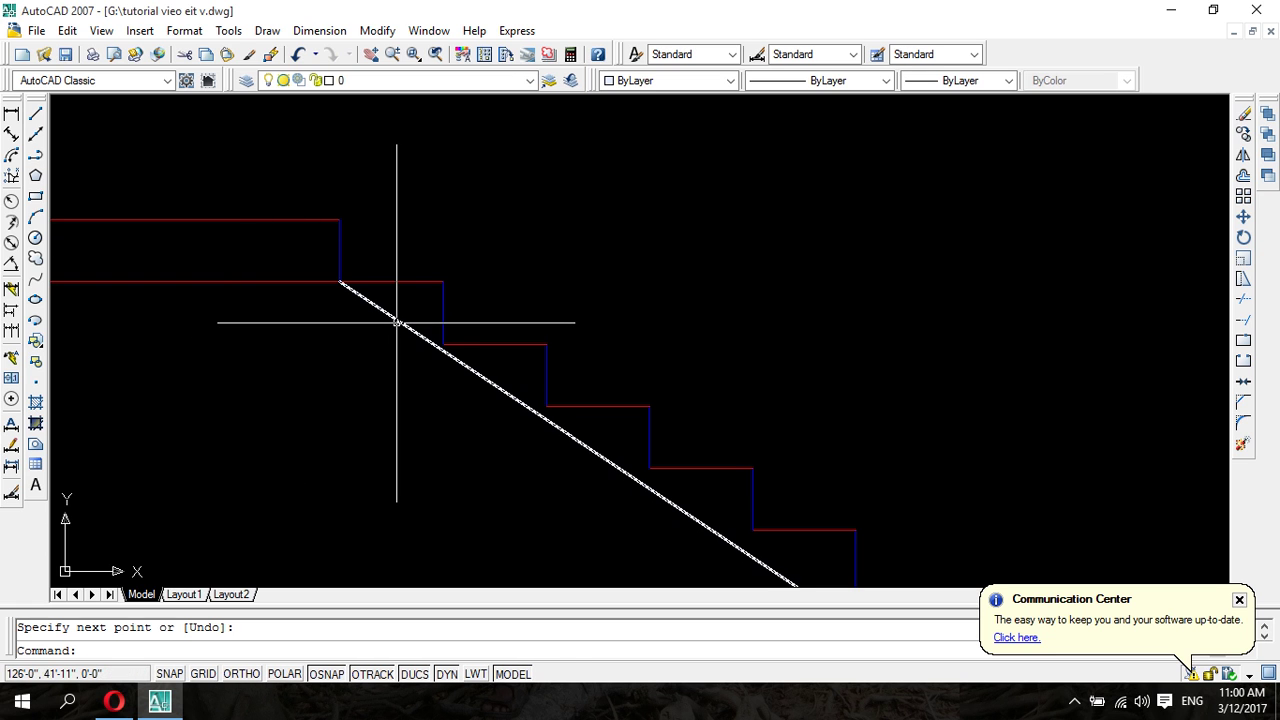
pyautogui.click(340, 282)
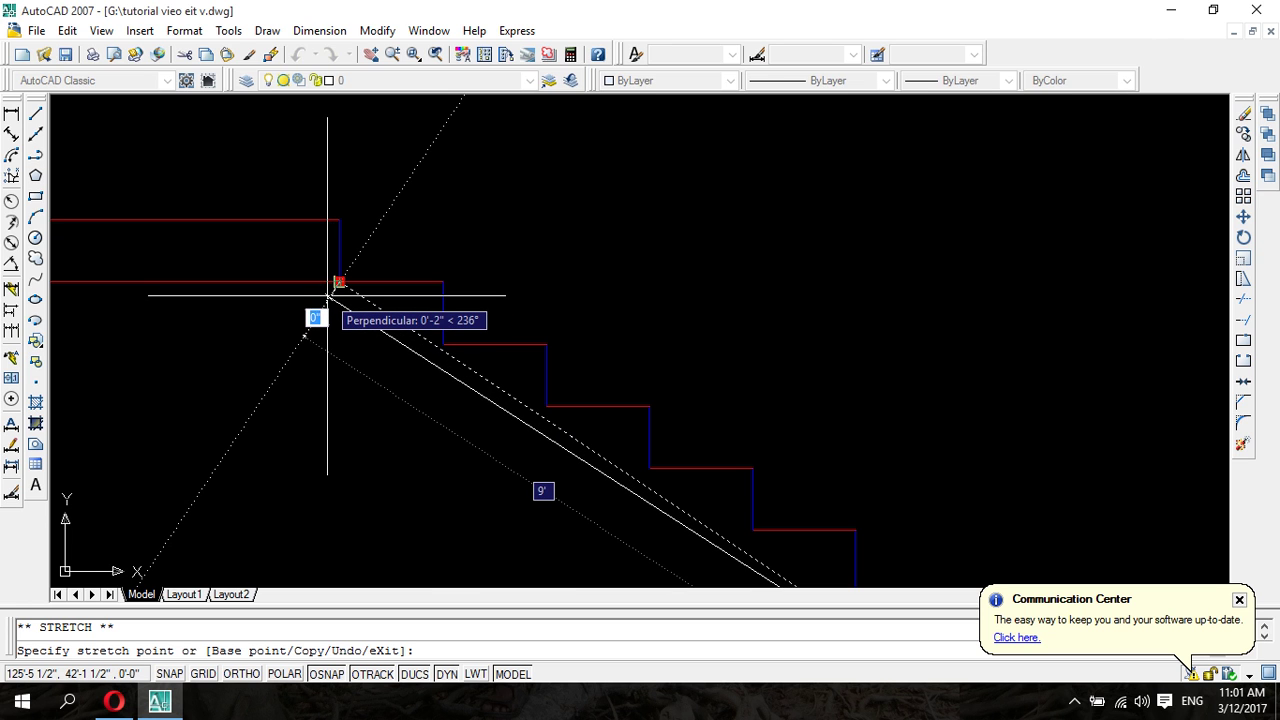
pyautogui.click(328, 295)
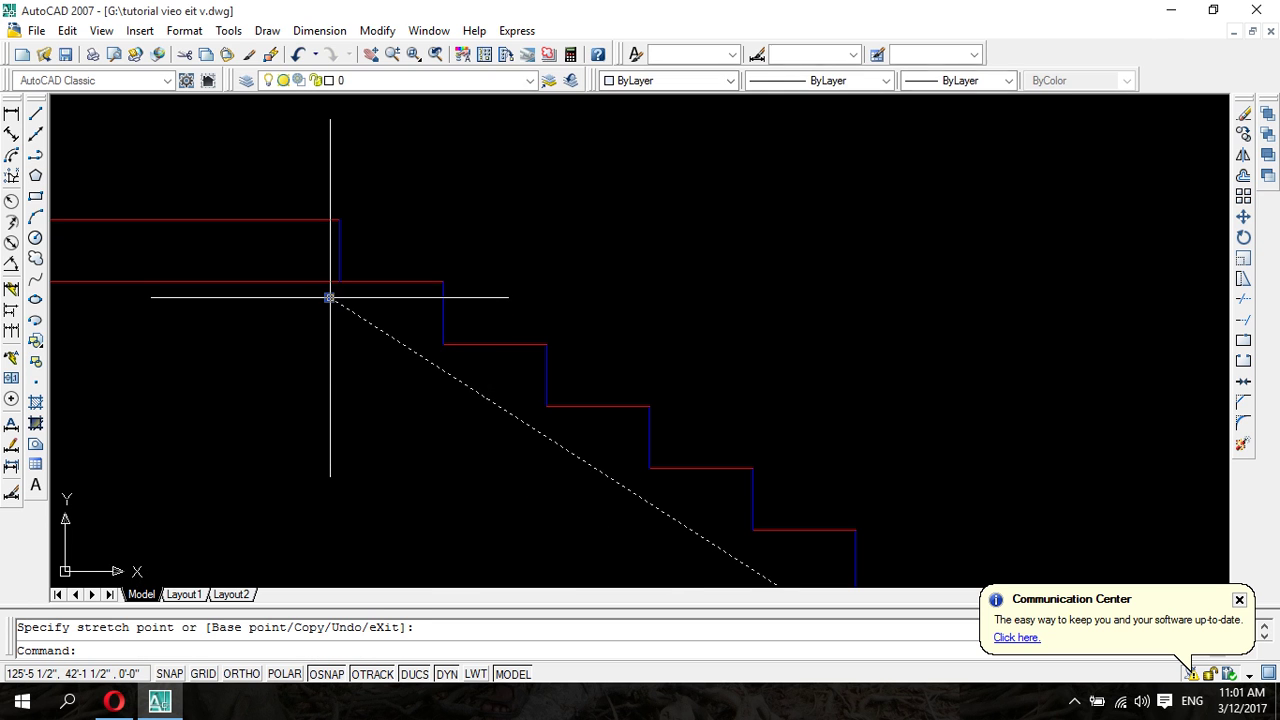
pyautogui.scroll(-2, 486, 474)
pyautogui.moveTo(509, 509); pyautogui.dragTo(216, 162, button='middle')
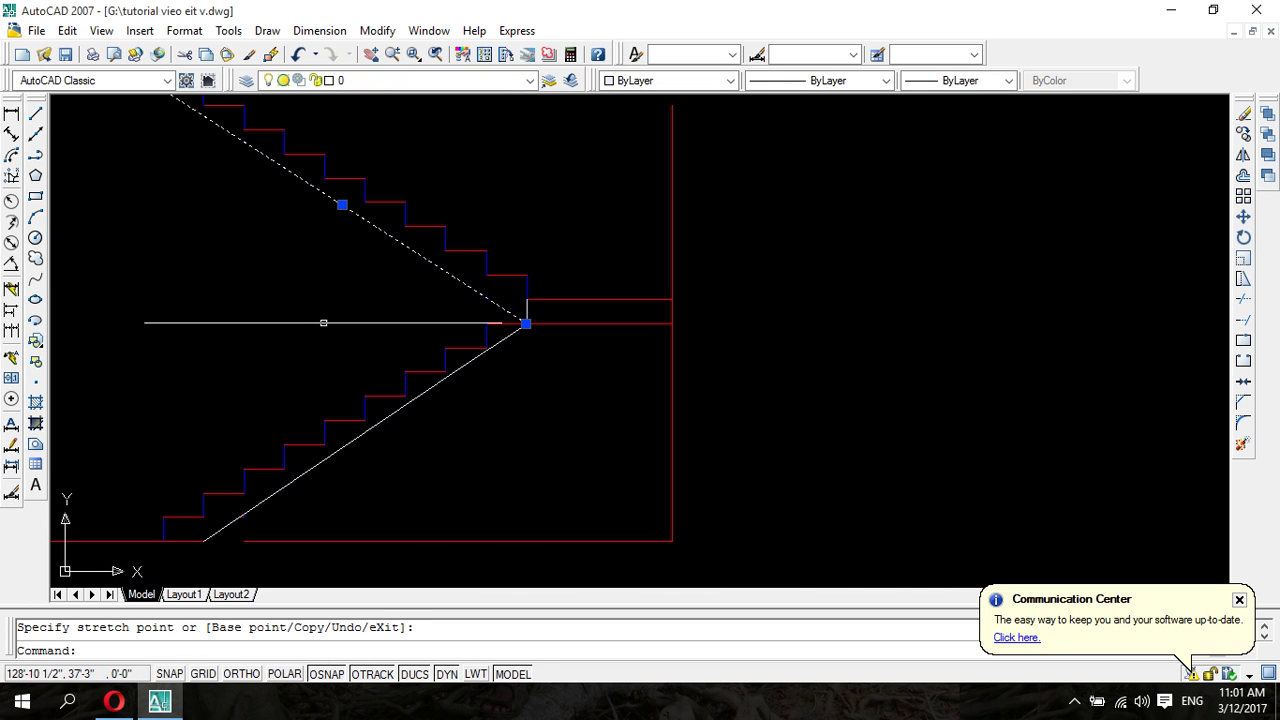
# - Grip-stretch the lower diagonal's upper endpoint onto the landing corner
pyautogui.click(455, 367)
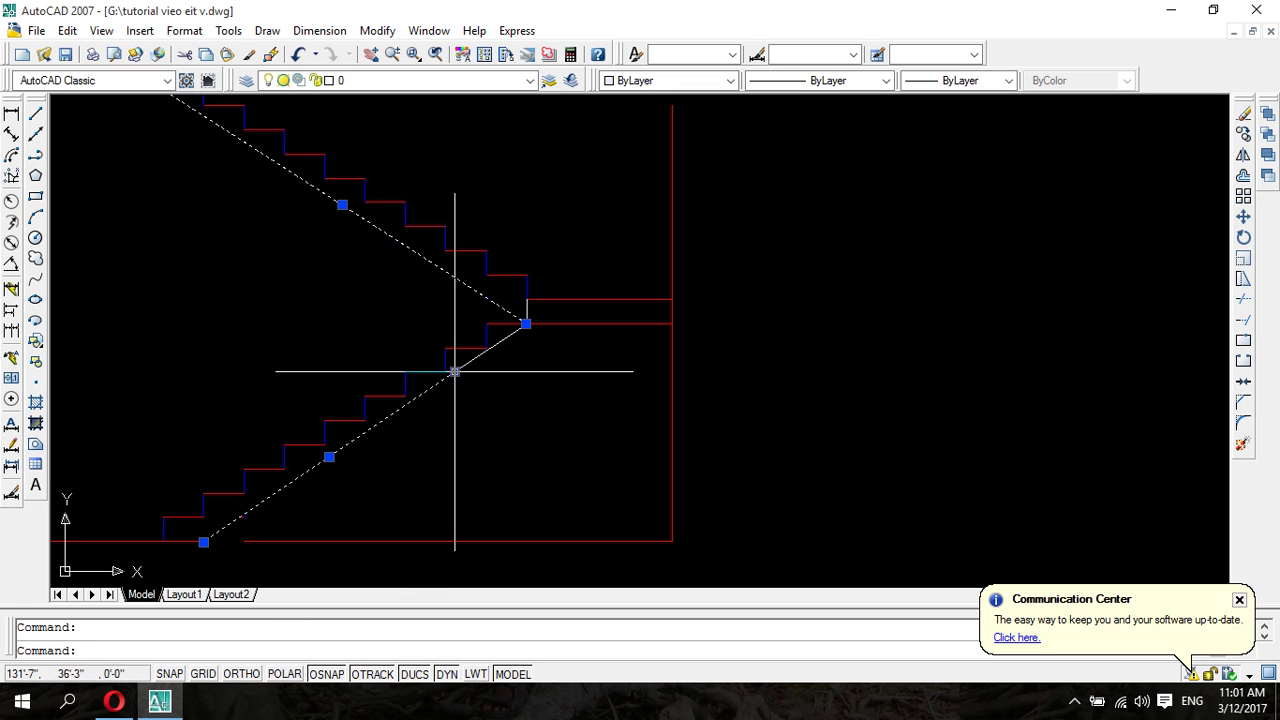
pyautogui.scroll(5, 525, 325)
pyautogui.click(453, 282)
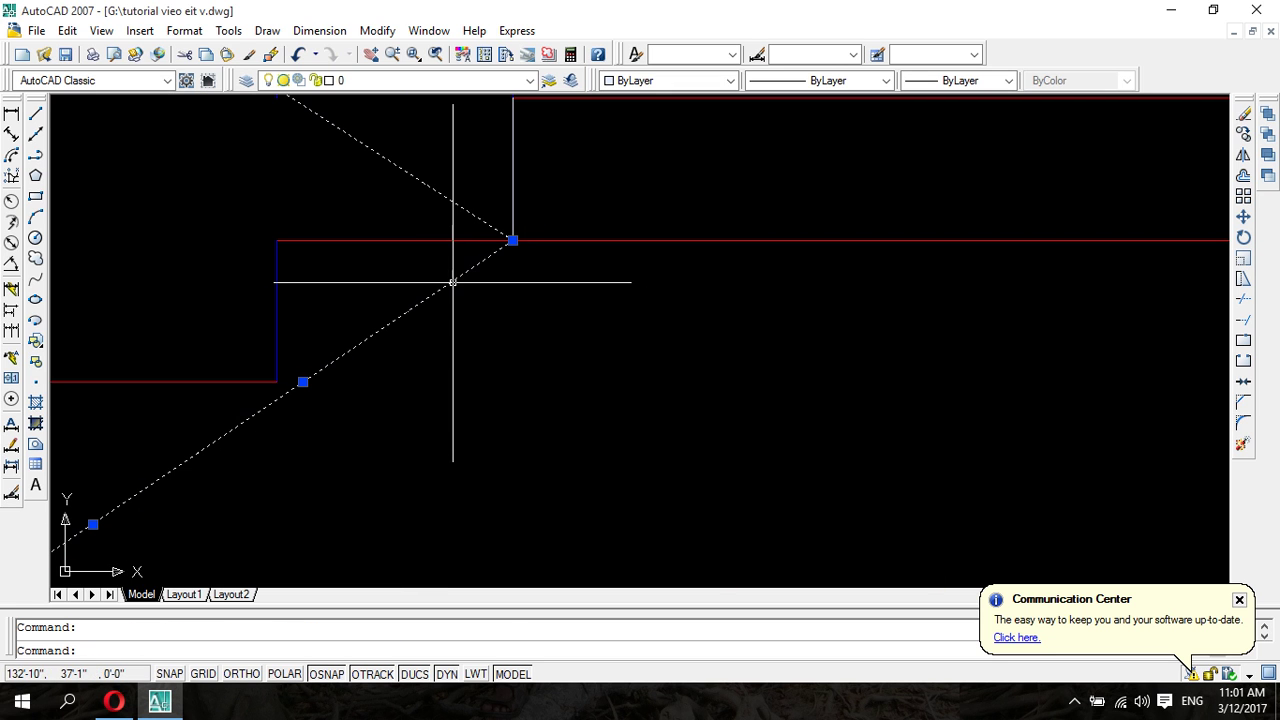
pyautogui.click(512, 240)
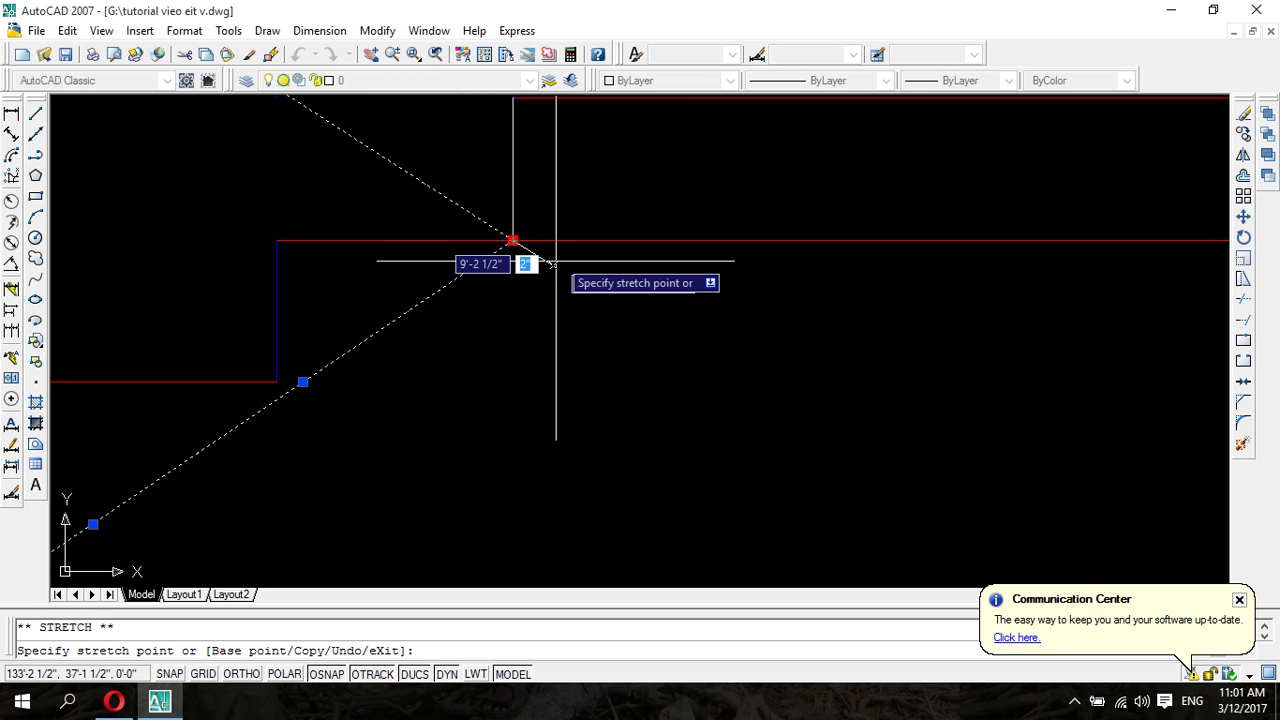
pyautogui.click(555, 267)
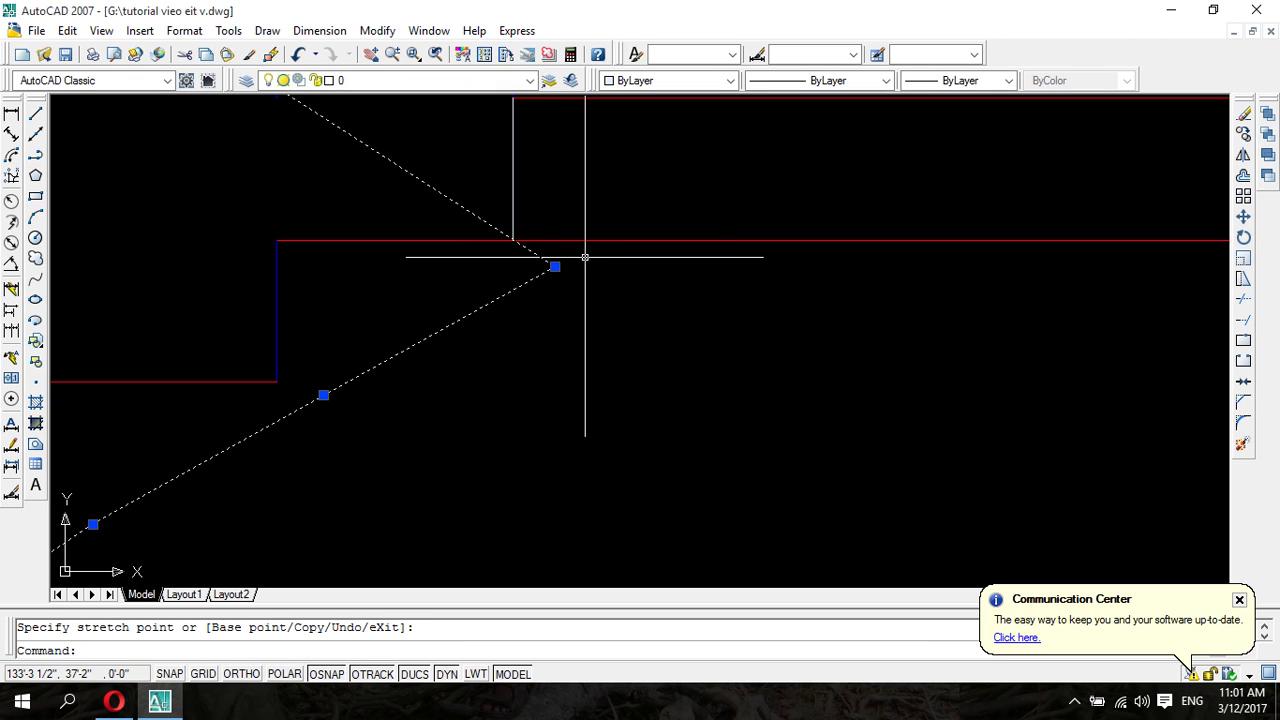
pyautogui.scroll(-6, 610, 280)
pyautogui.scroll(-2, 648, 320)
pyautogui.scroll(1, 665, 335)
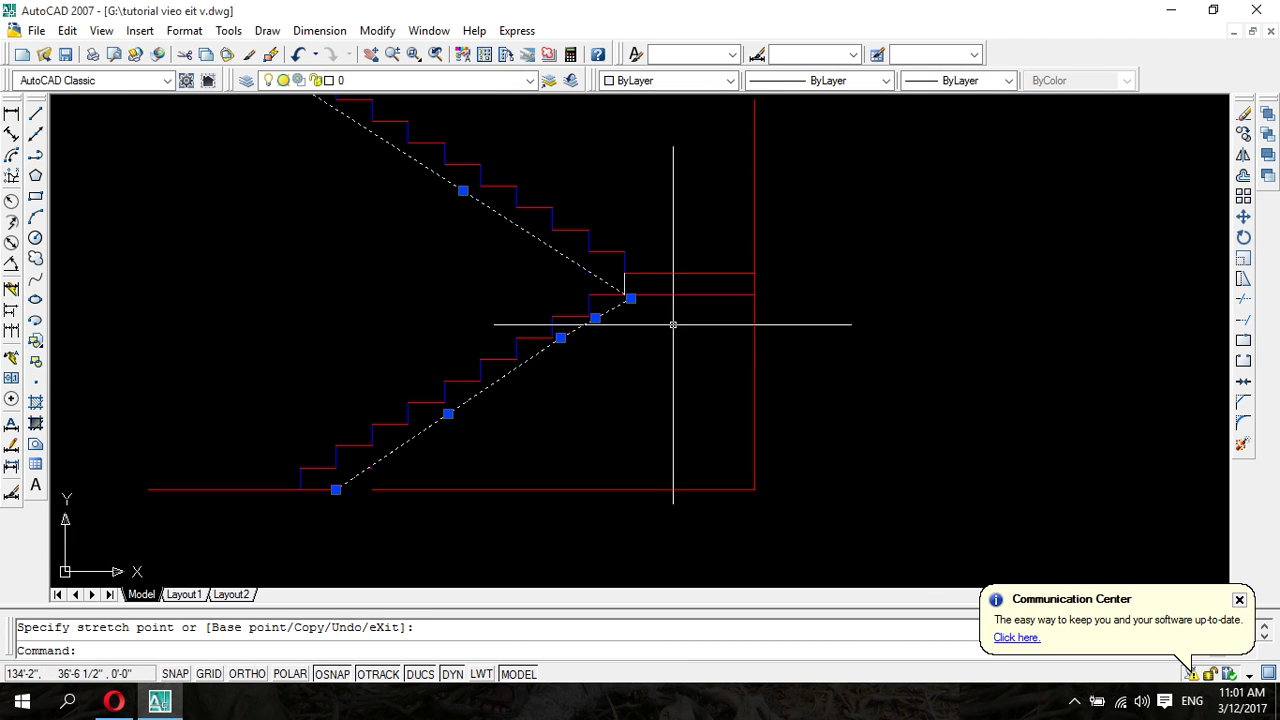
pyautogui.scroll(2, 640, 300)
pyautogui.scroll(3, 582, 275)
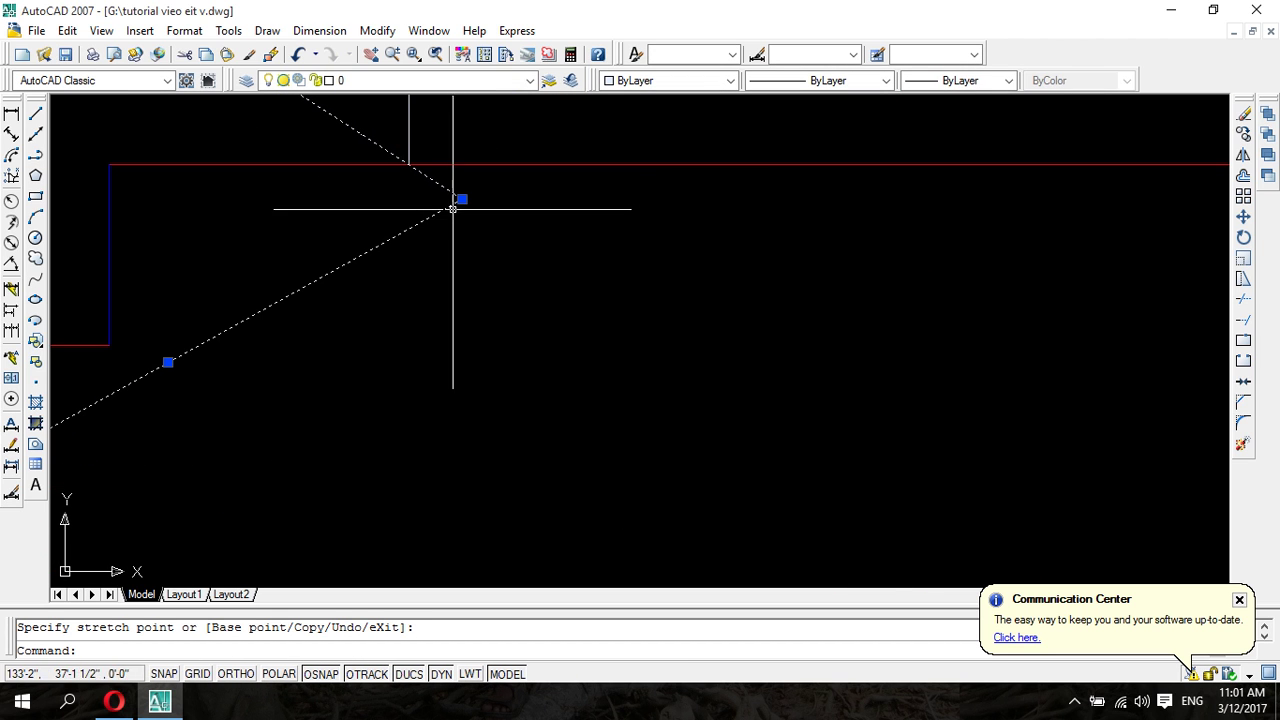
pyautogui.scroll(-6, 453, 209)
pyautogui.scroll(-4, 509, 309)
# - Cancel the pending endpoint move and delete the short extra diagonal segment
pyautogui.moveTo(509, 397); pyautogui.dragTo(638, 397, button='middle')
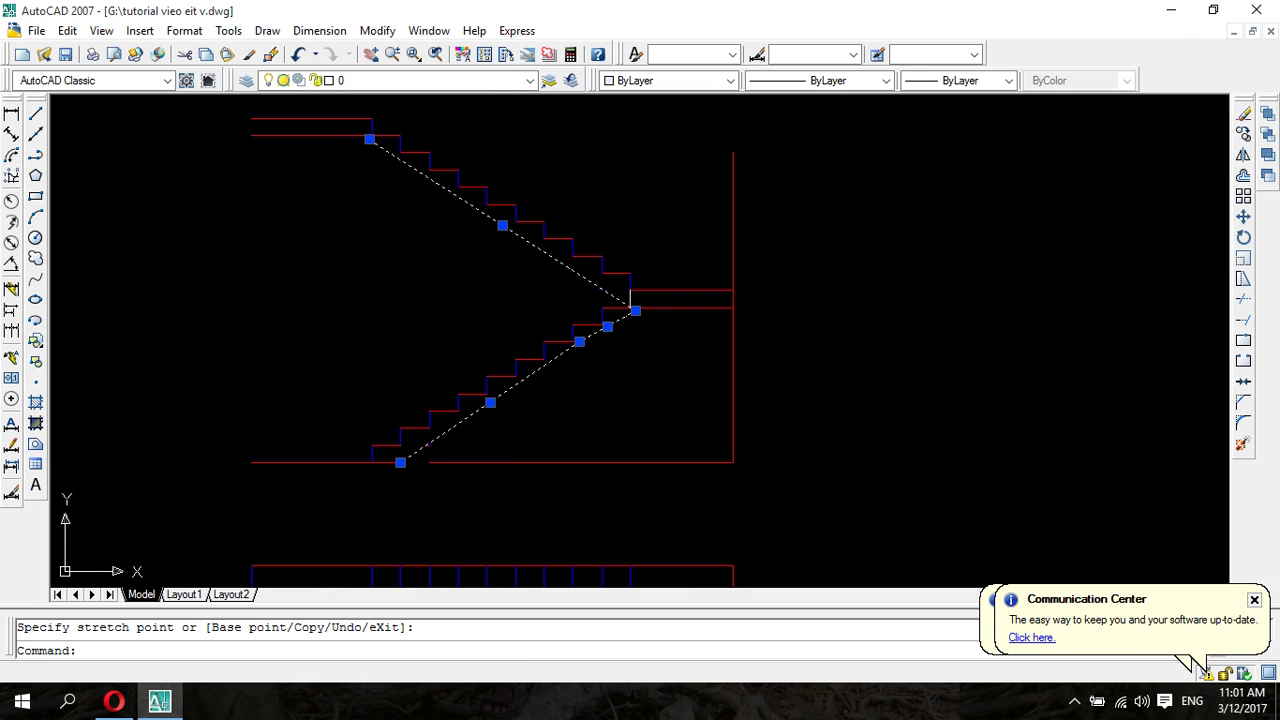
pyautogui.scroll(6, 646, 331)
pyautogui.scroll(2, 614, 300)
pyautogui.moveTo(614, 300)
pyautogui.mouseDown(button='middle')
pyautogui.moveTo(626, 414)
pyautogui.moveTo(612, 288)
pyautogui.mouseUp(button='middle')
pyautogui.scroll(-2, 626, 411)
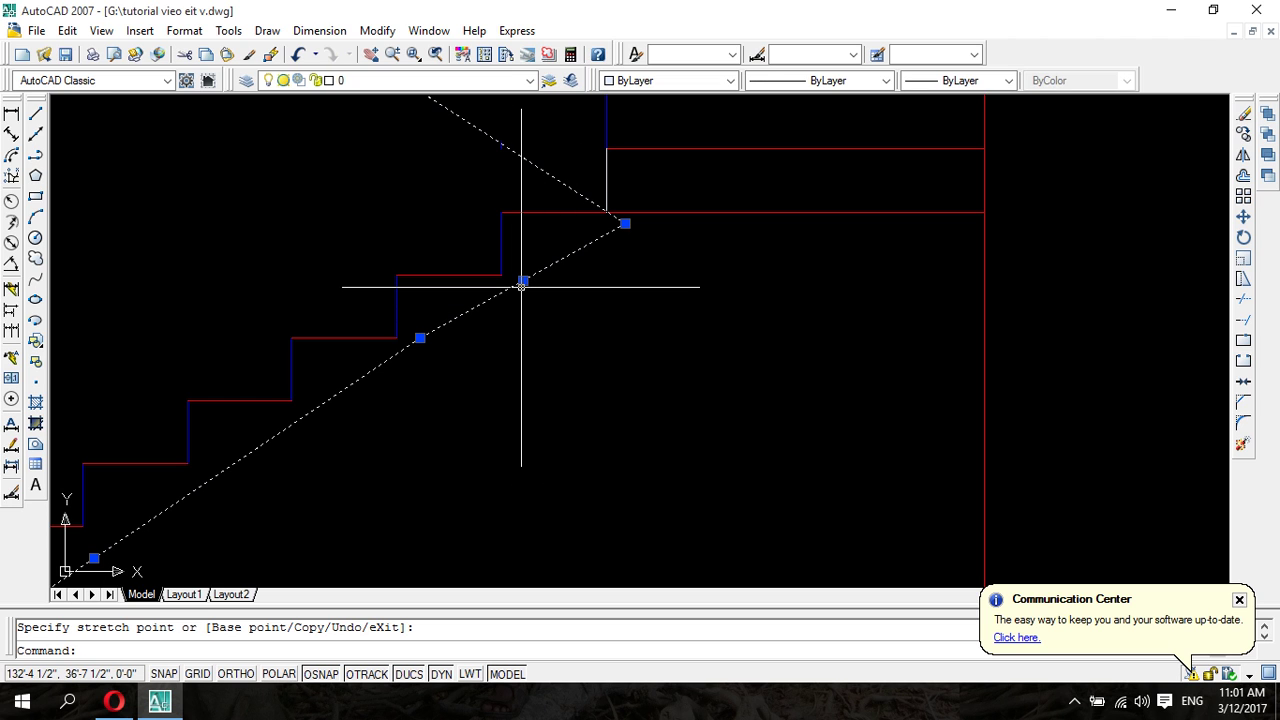
pyautogui.press('Escape')
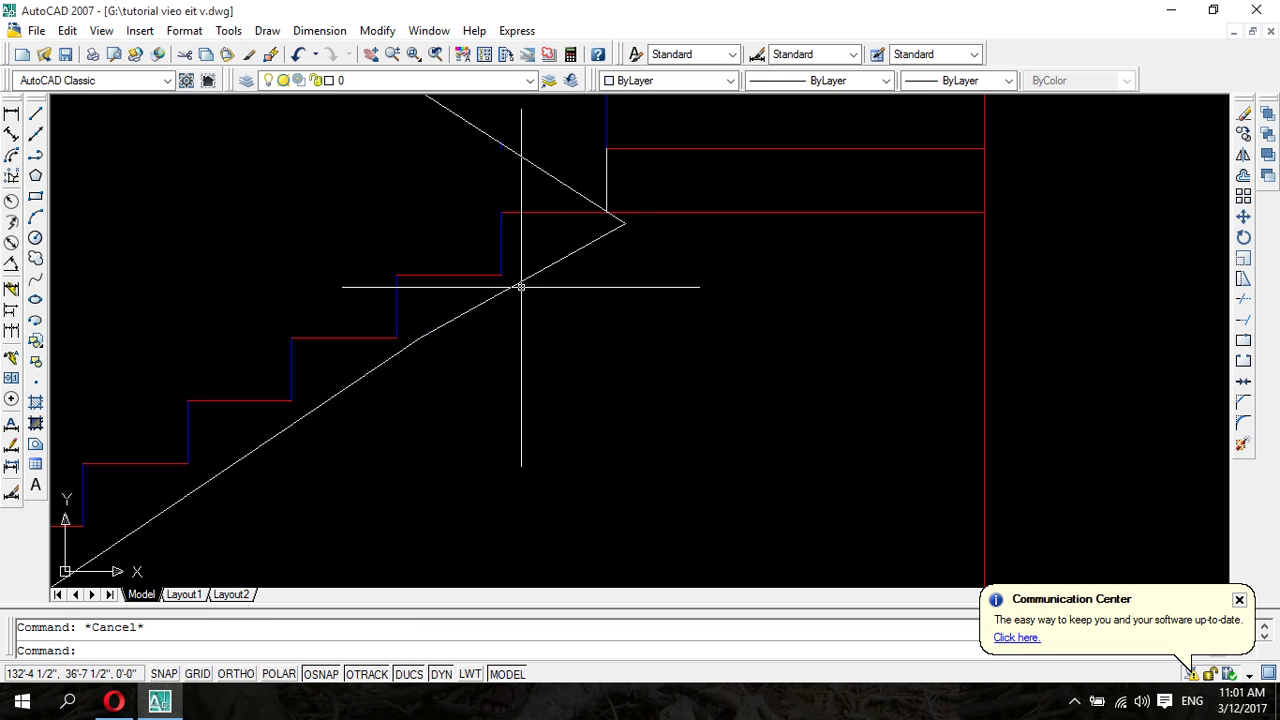
pyautogui.click(526, 284)
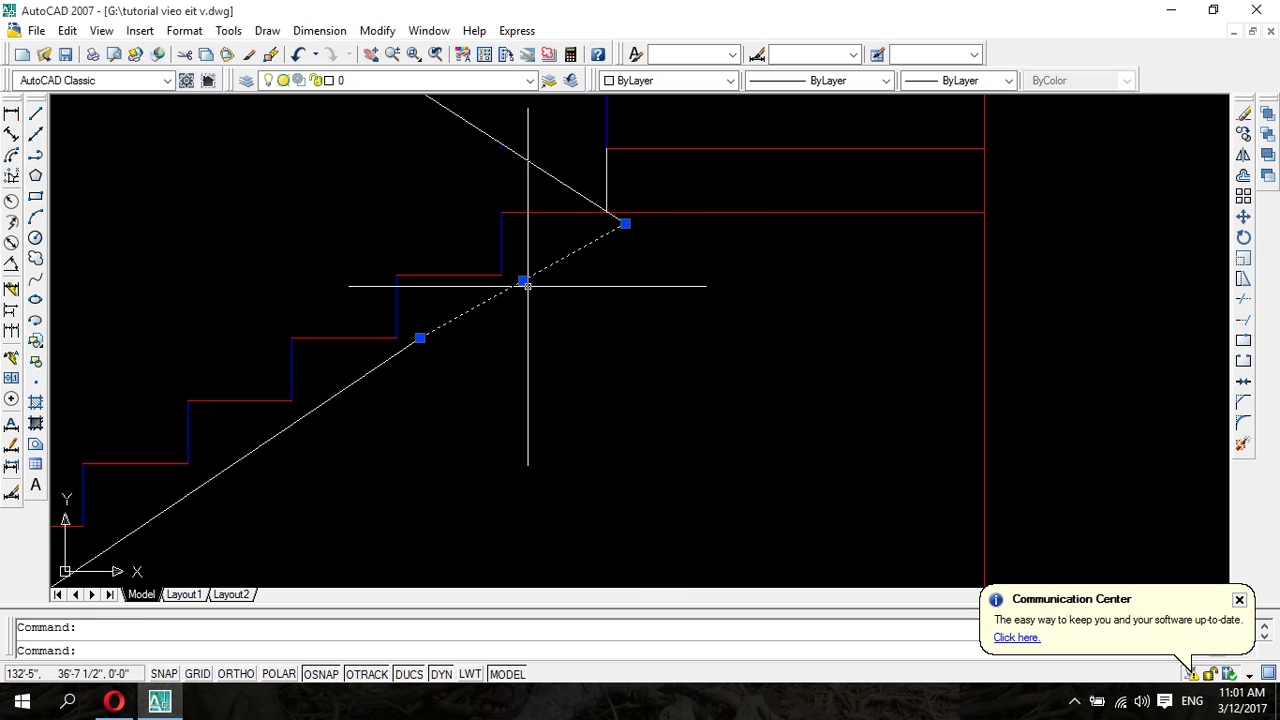
pyautogui.press('Delete')
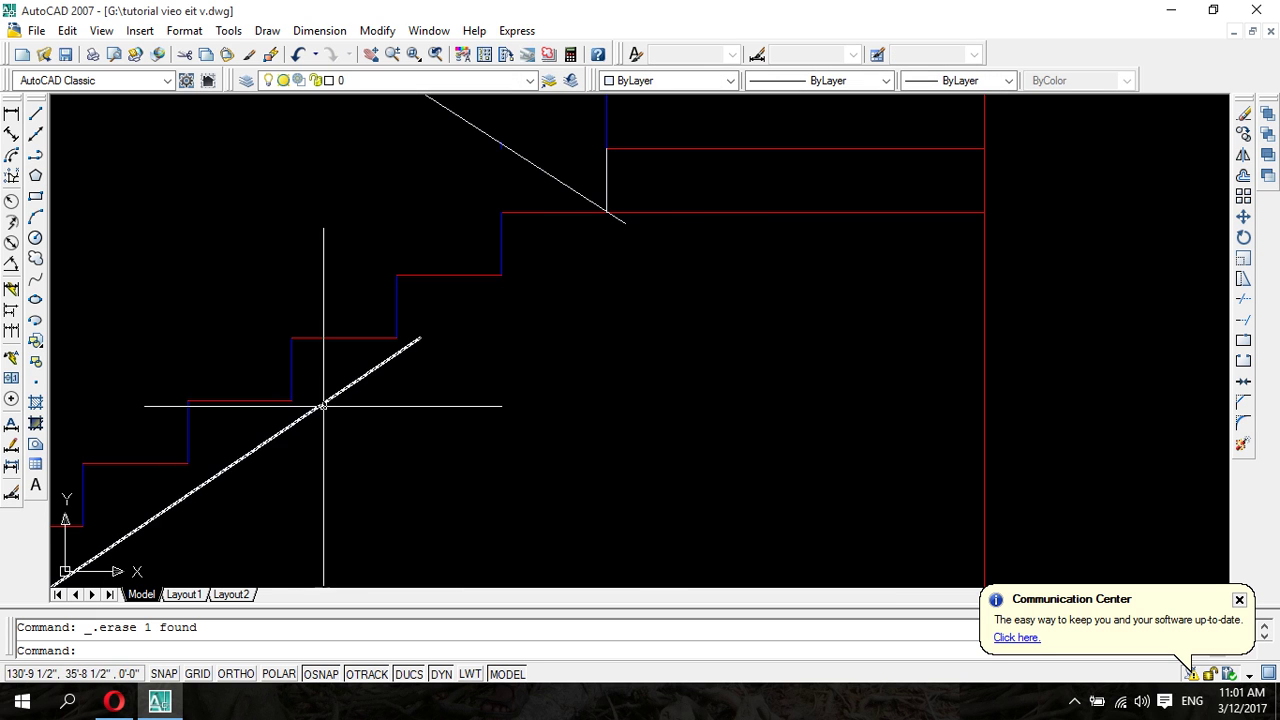
# - Extend the remaining lower diagonal up to the mid-landing corner
pyautogui.click(323, 402)
pyautogui.click(420, 338)
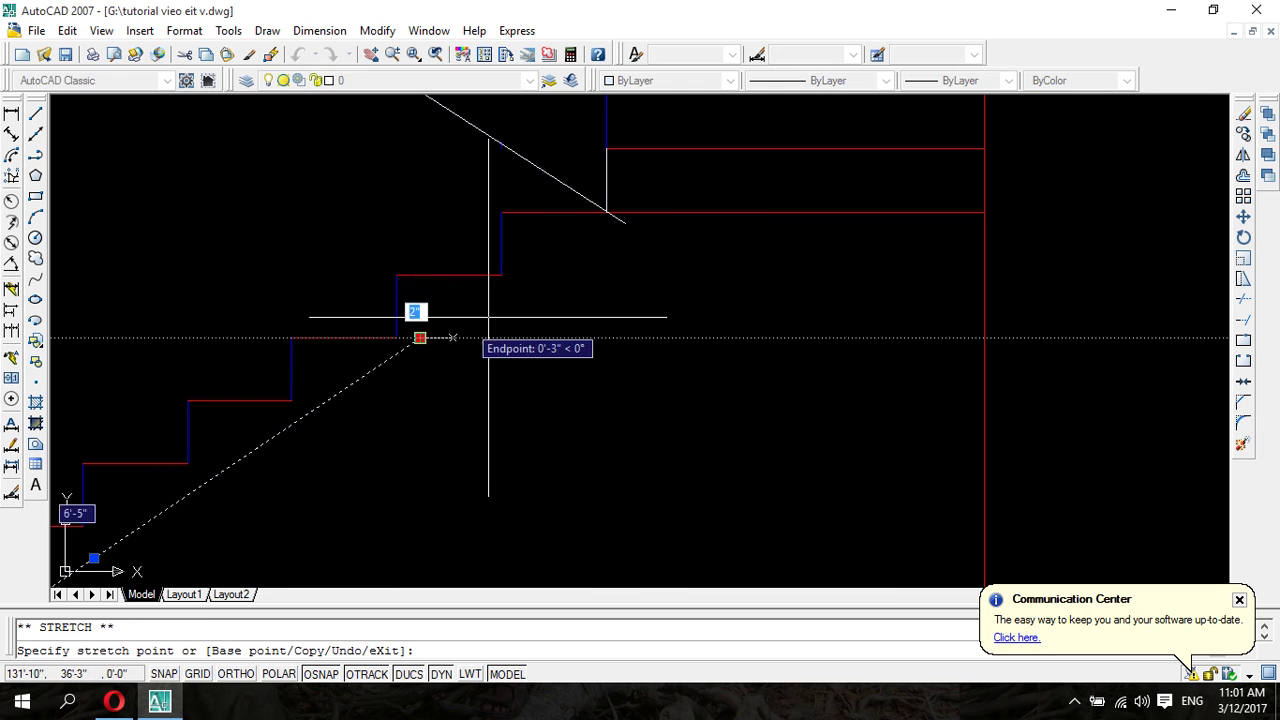
pyautogui.click(661, 212)
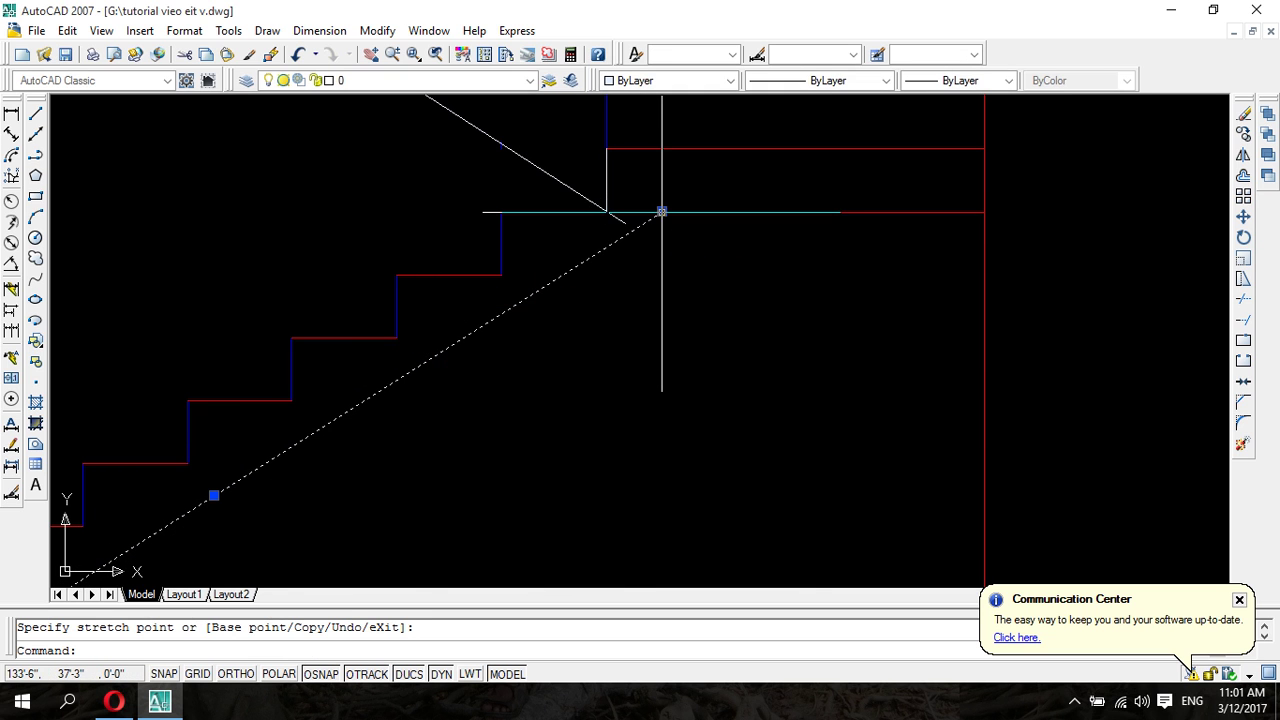
pyautogui.scroll(-5, 629, 350)
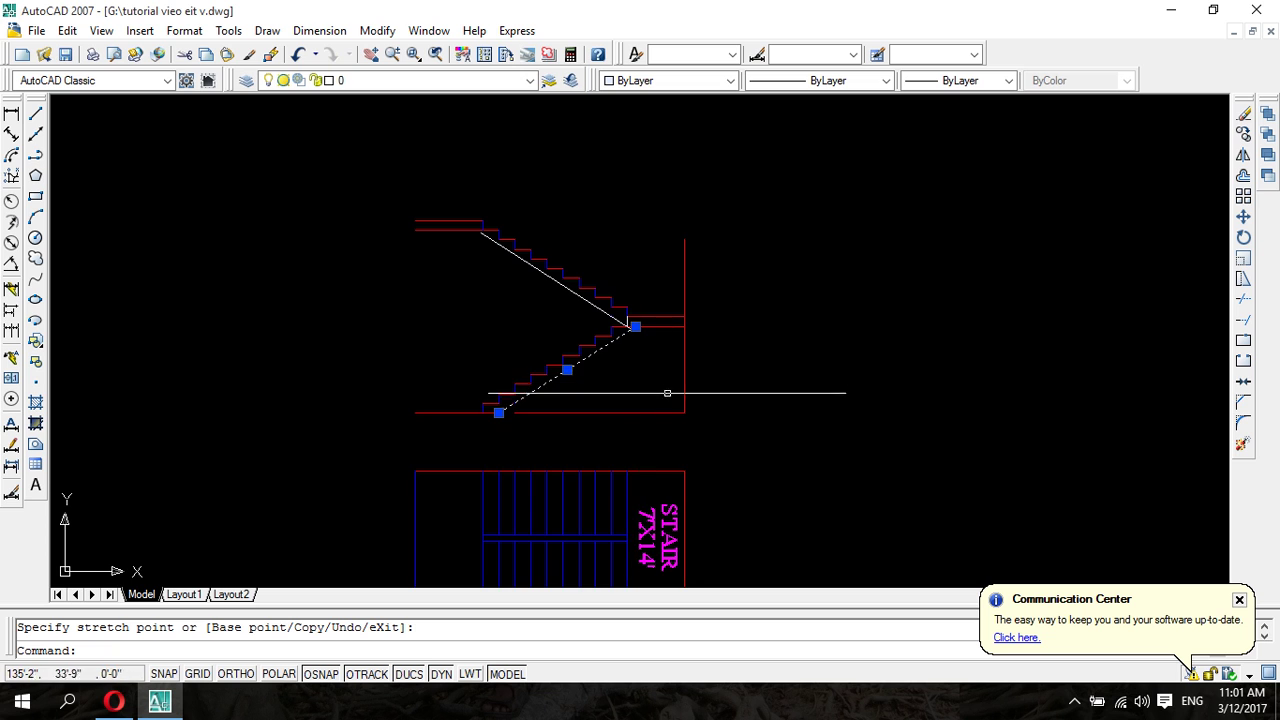
pyautogui.scroll(5, 646, 340)
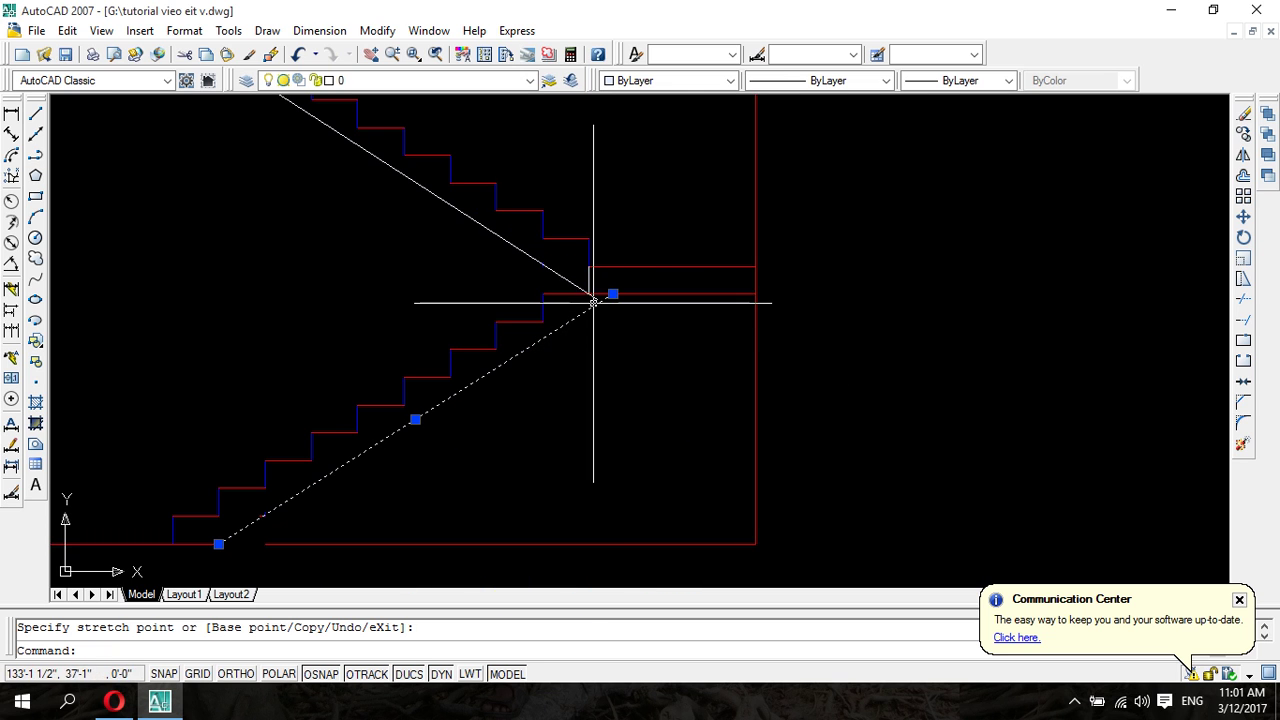
pyautogui.scroll(-2, 589, 327)
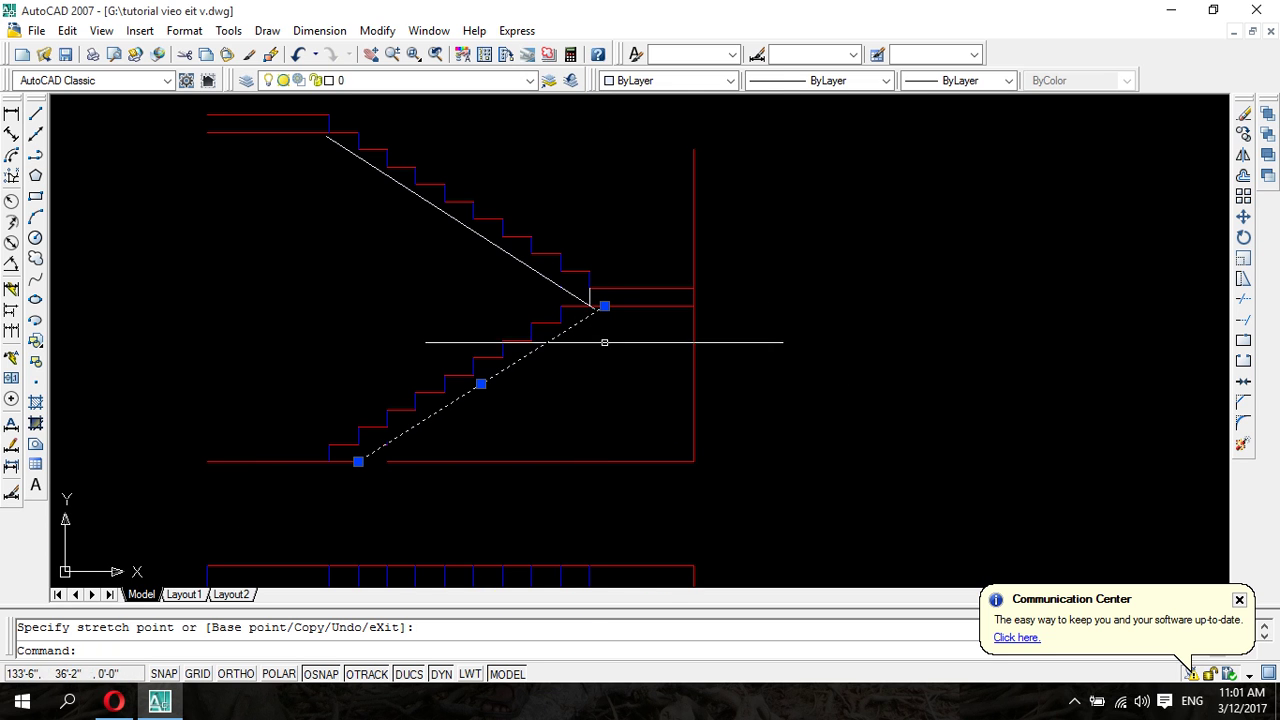
pyautogui.press('Escape')
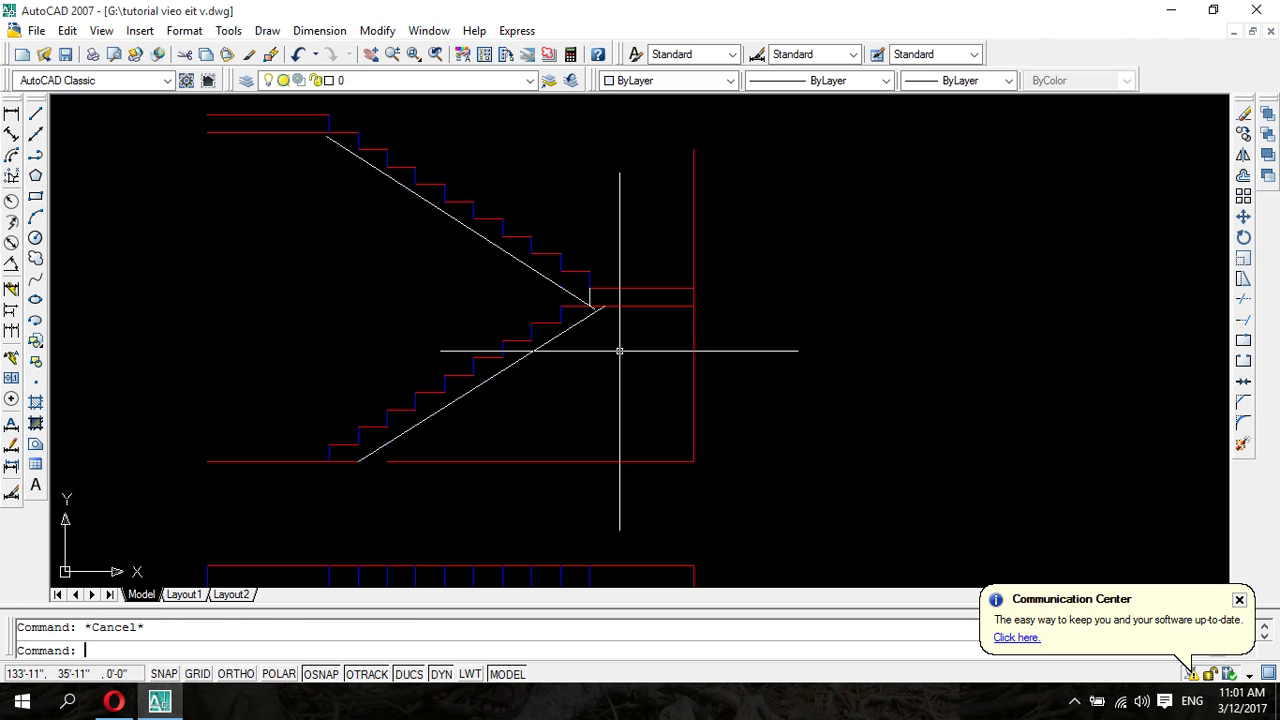
pyautogui.click(445, 406)
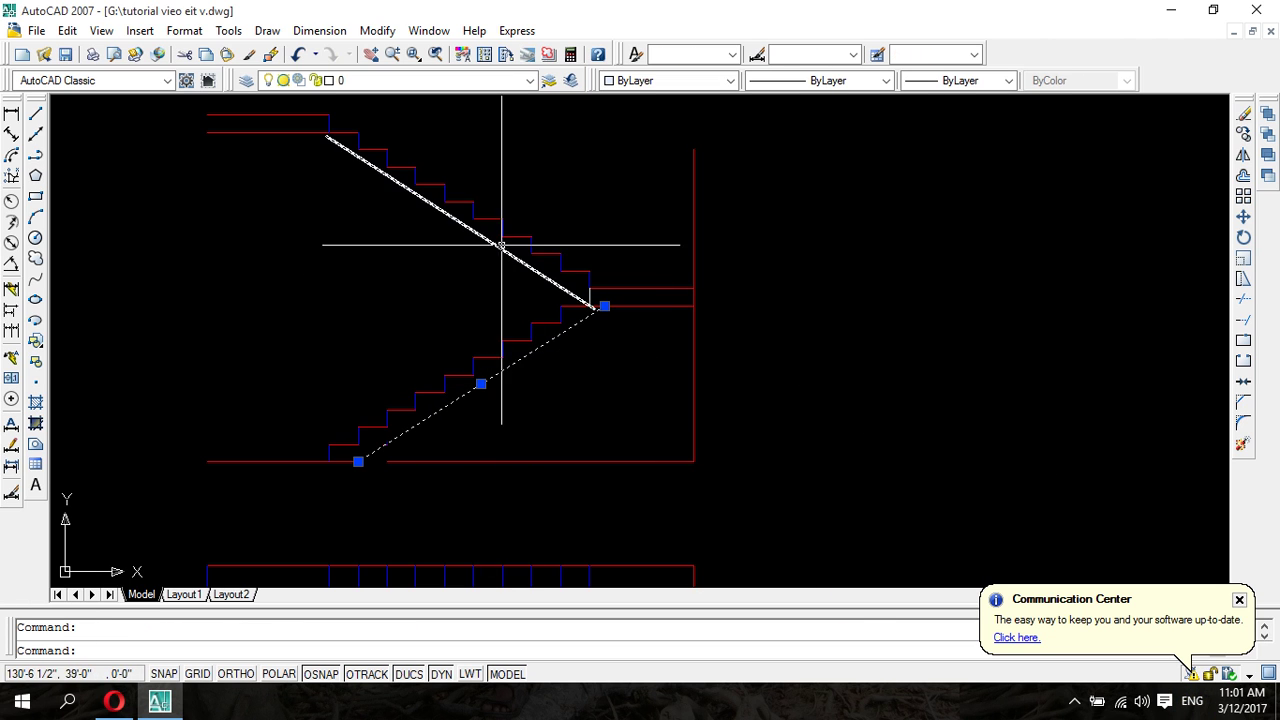
# - Set both diagonal slab lines to Red in the Color Control list
pyautogui.click(502, 246)
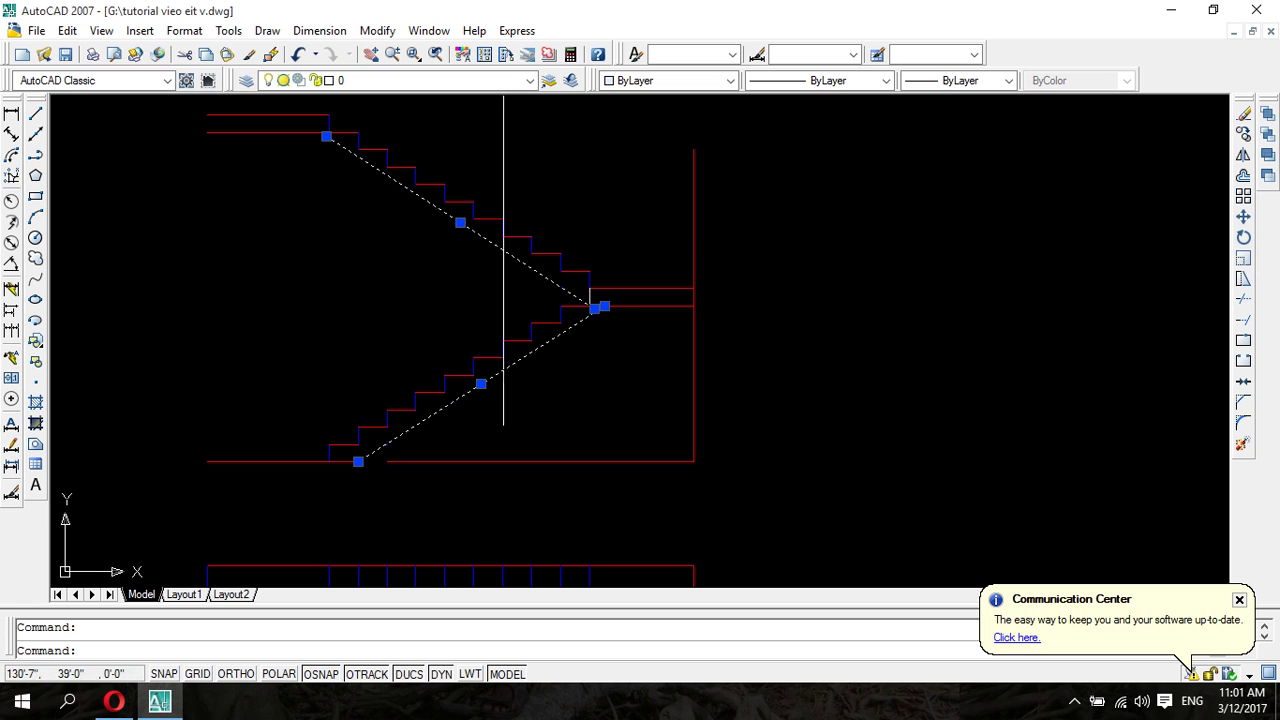
pyautogui.click(675, 81)
pyautogui.click(671, 129)
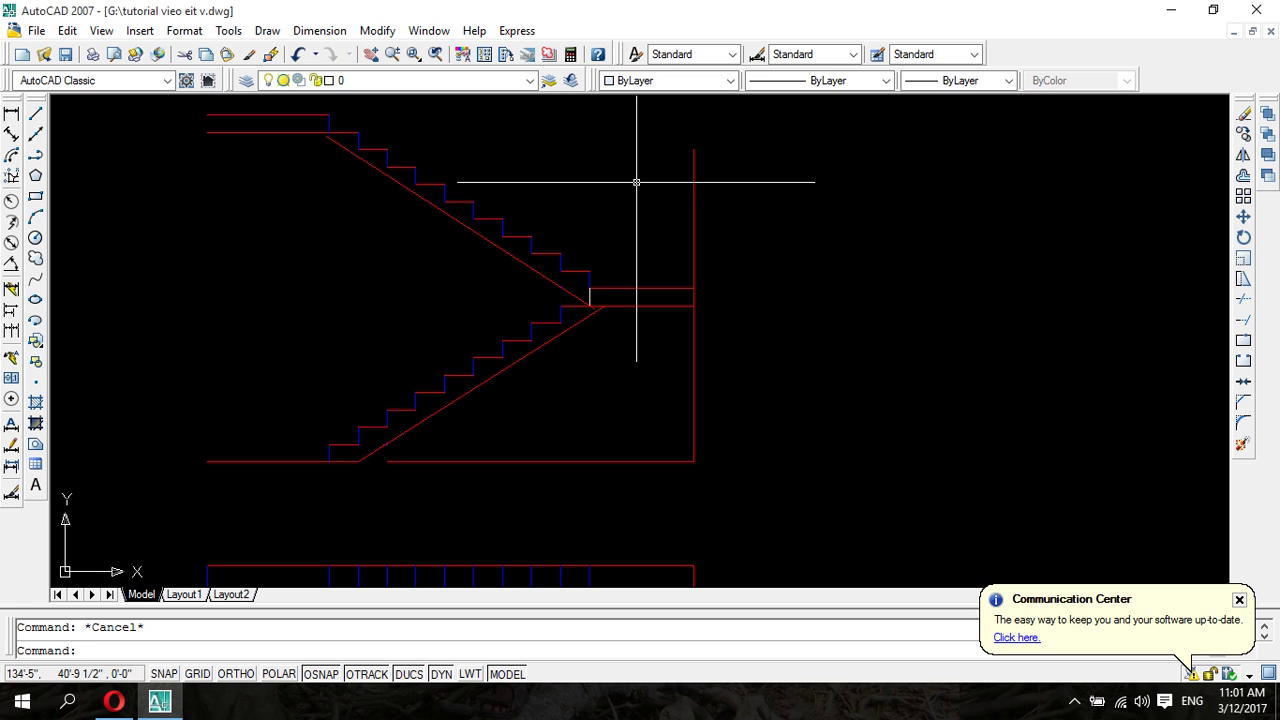
pyautogui.scroll(3, 472, 344)
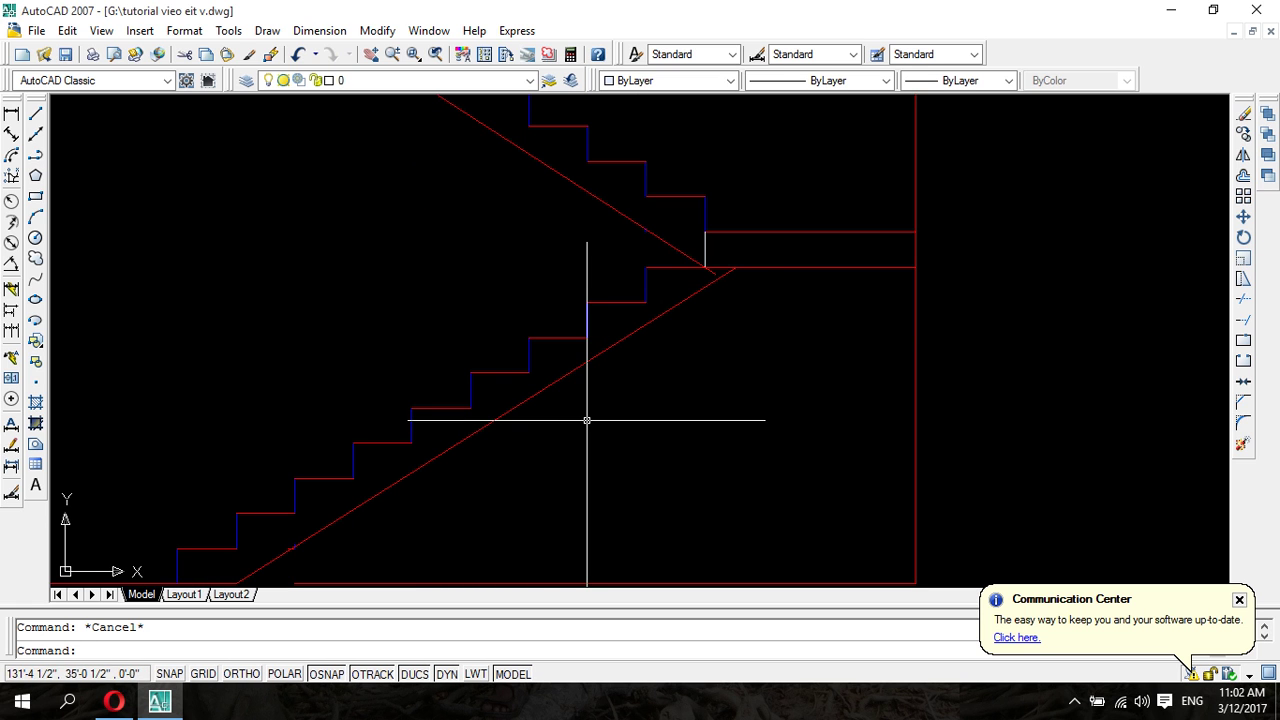
pyautogui.scroll(4, 739, 336)
pyautogui.scroll(2, 720, 271)
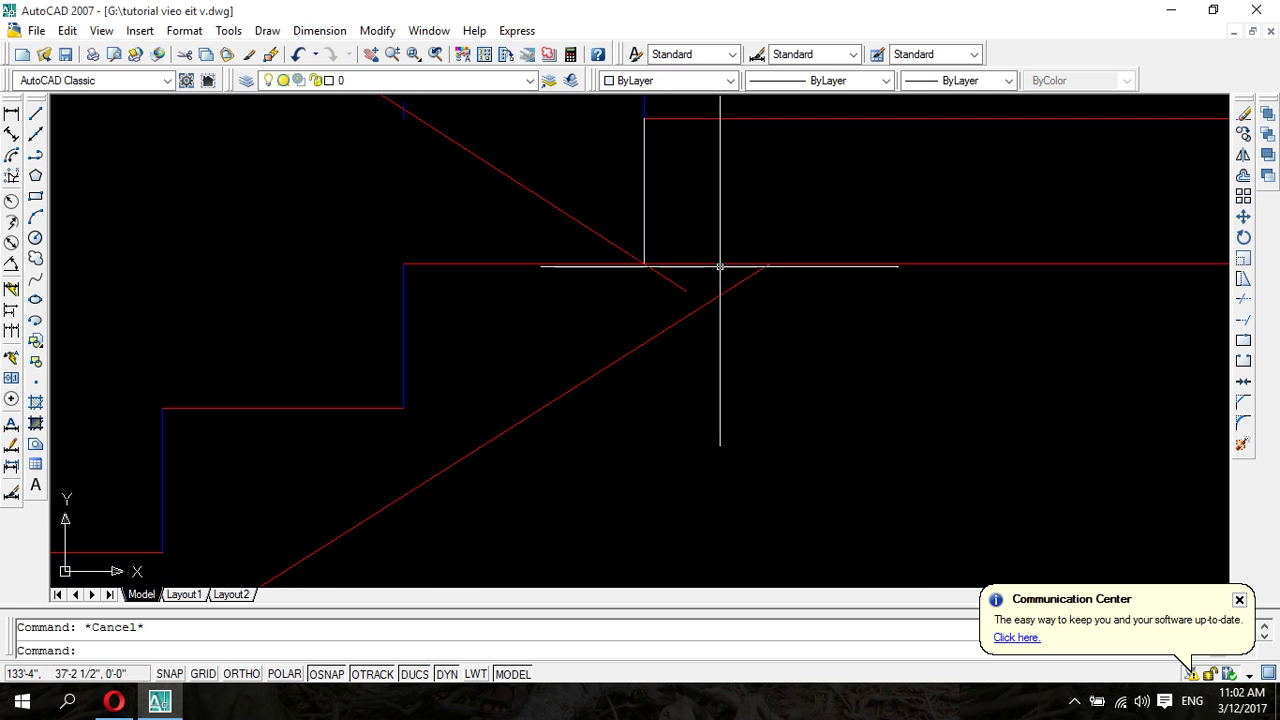
# - Trim the diagonal's overshoot at the landing and the red line past the diagonal
pyautogui.click(1241, 302)
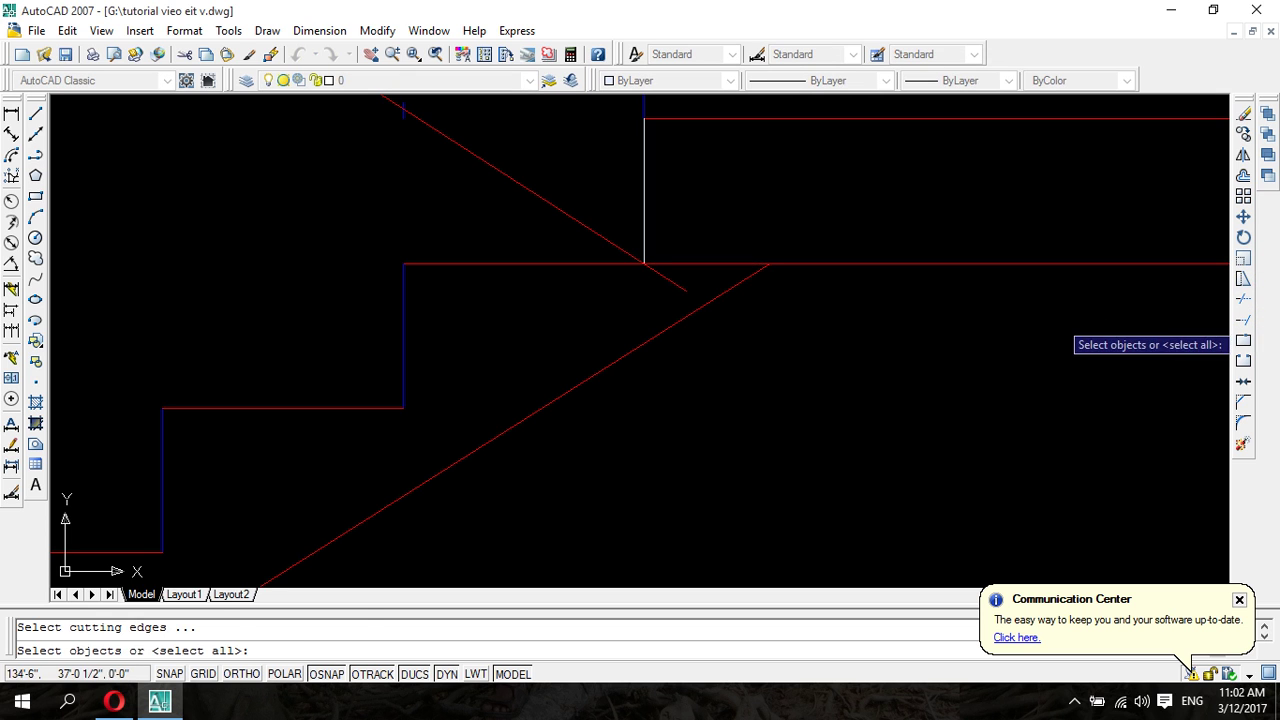
pyautogui.press('Return')
pyautogui.click(686, 242)
pyautogui.click(654, 280)
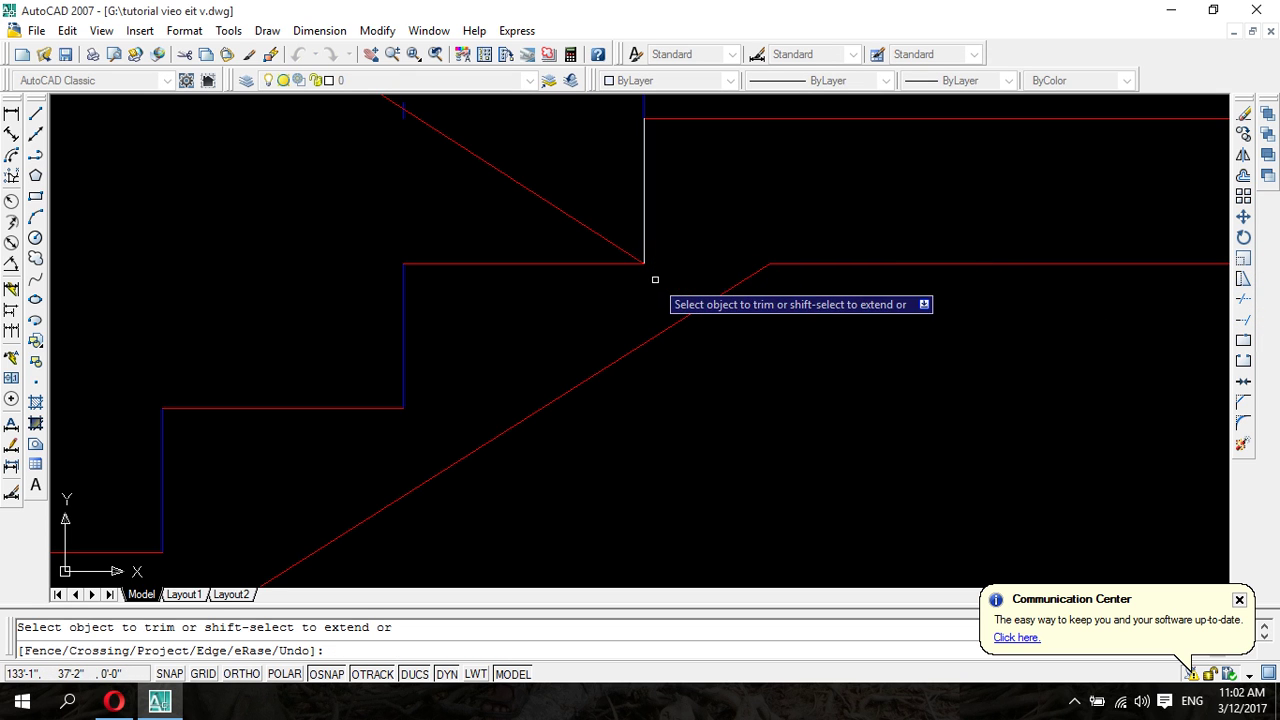
pyautogui.scroll(-4, 694, 343)
pyautogui.scroll(-1, 679, 363)
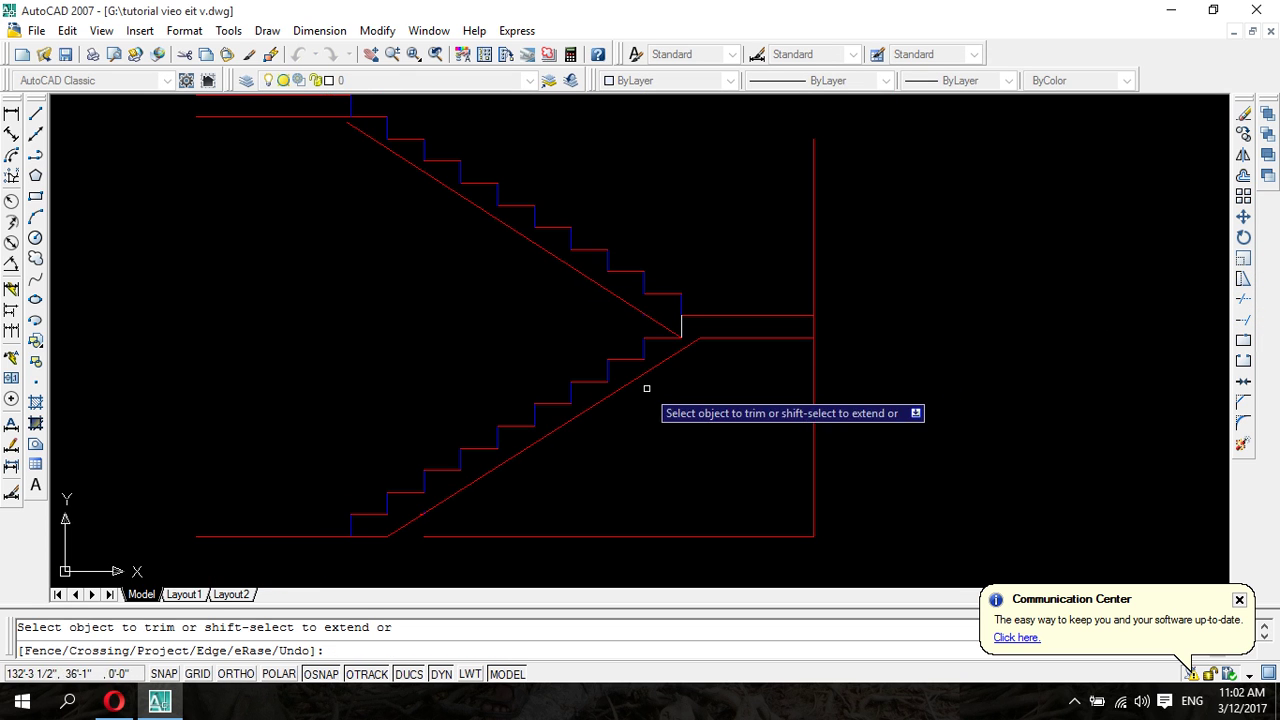
pyautogui.moveTo(646, 393); pyautogui.dragTo(677, 306, button='middle')
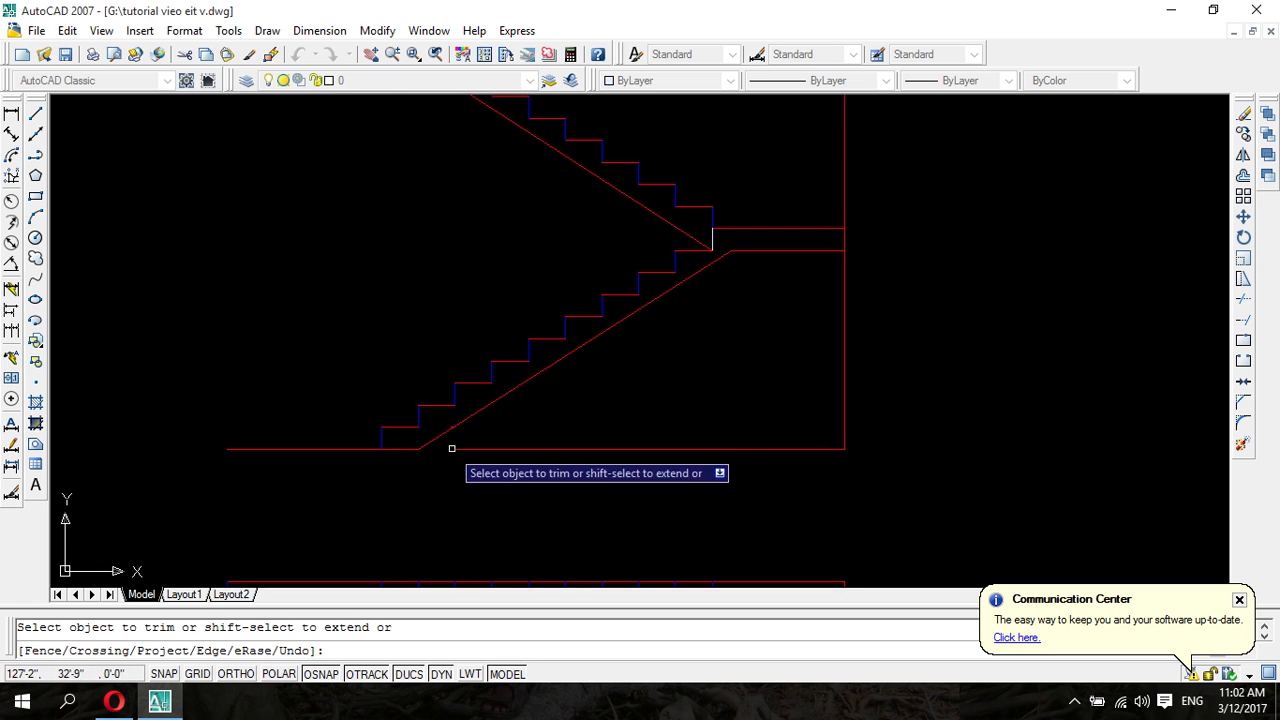
pyautogui.scroll(3, 500, 430)
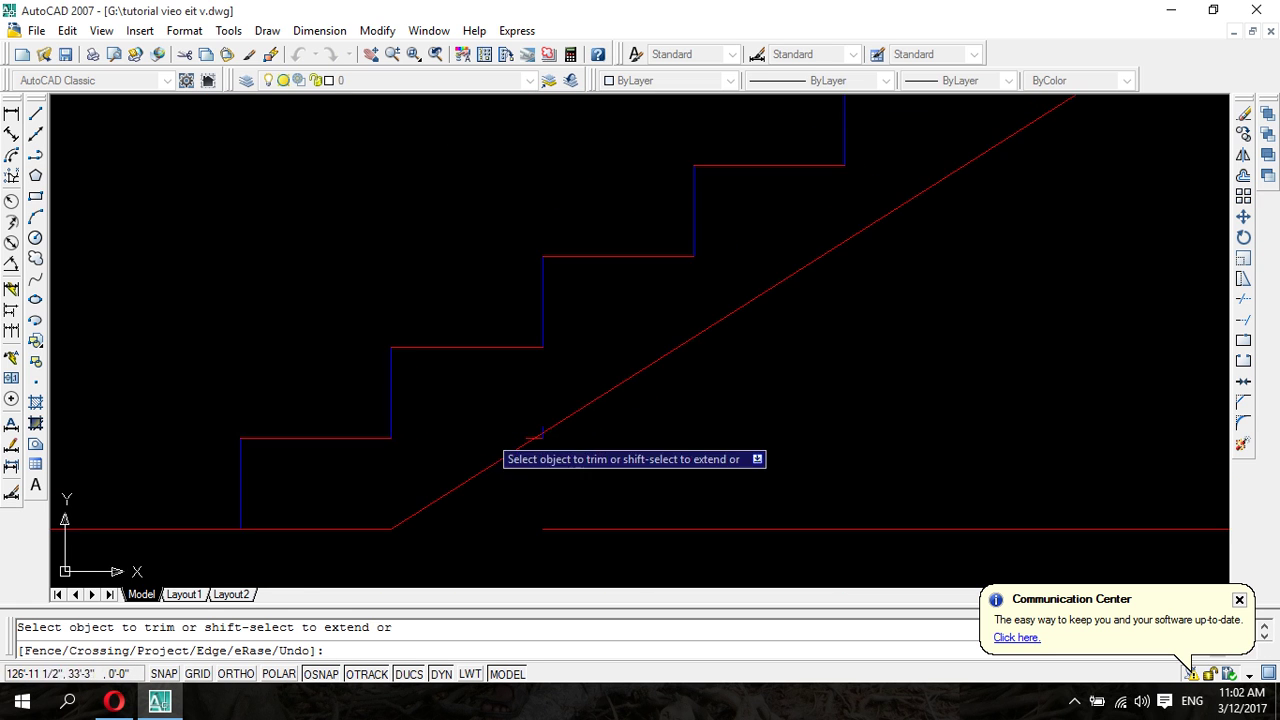
pyautogui.scroll(3, 600, 470)
pyautogui.scroll(2, 570, 305)
pyautogui.click(562, 294)
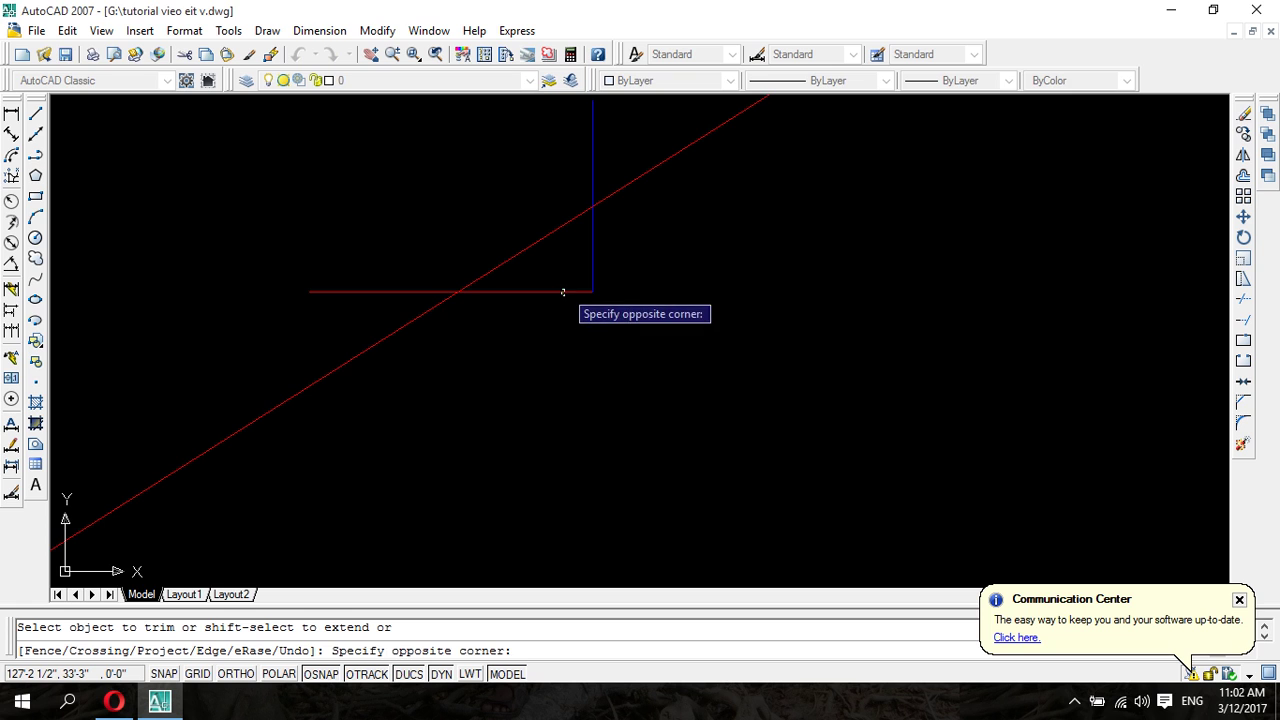
pyautogui.click(563, 287)
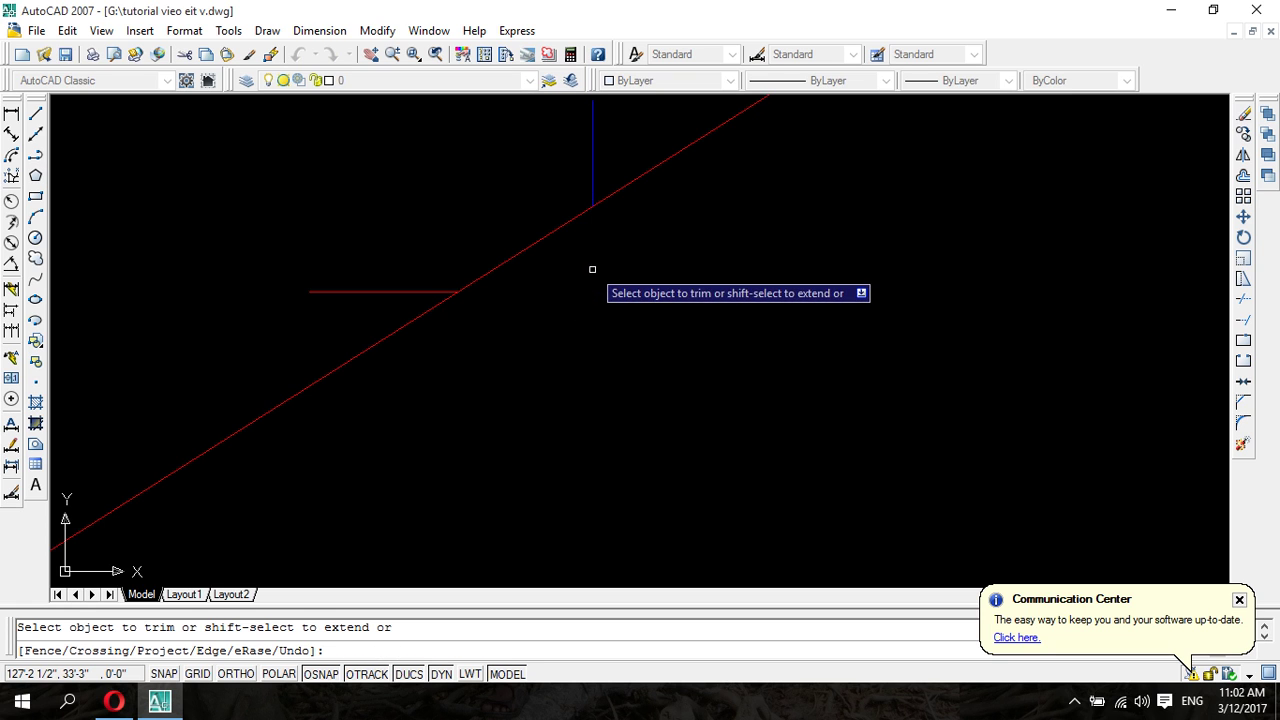
# - Erase the stray blue vertical and short red horizontal lines
pyautogui.click(593, 159)
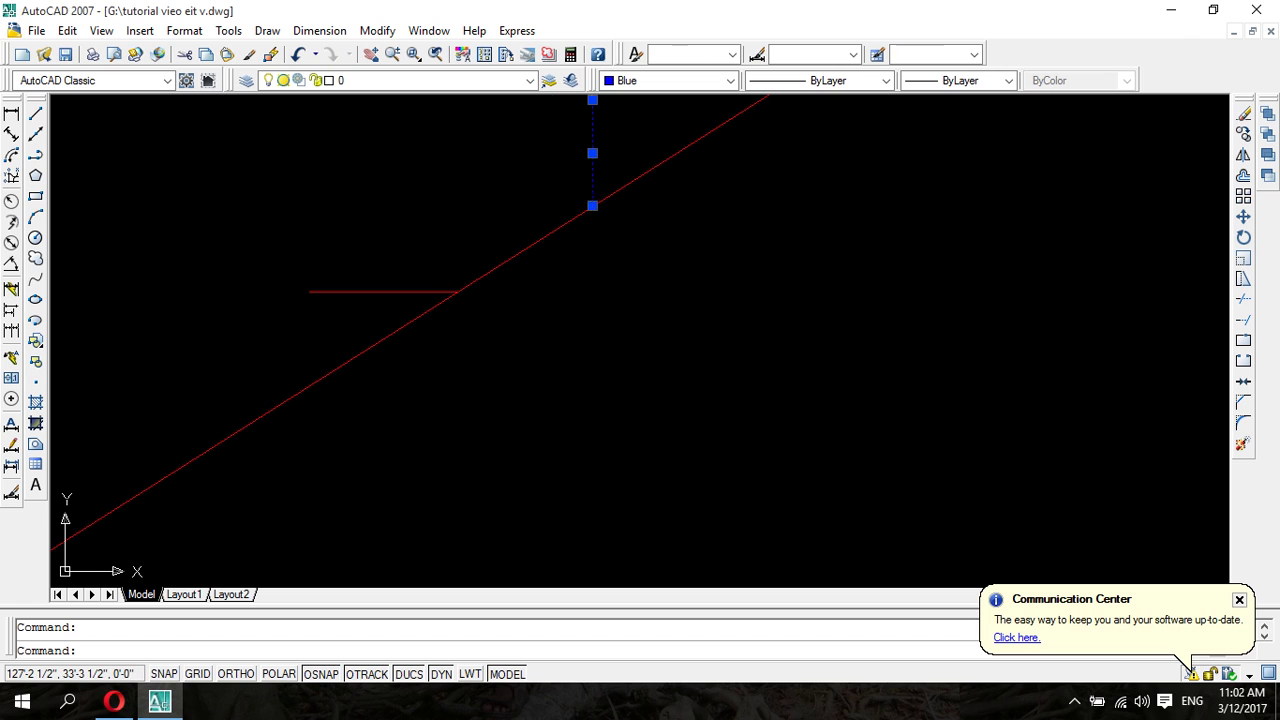
pyautogui.click(441, 291)
pyautogui.press('Delete')
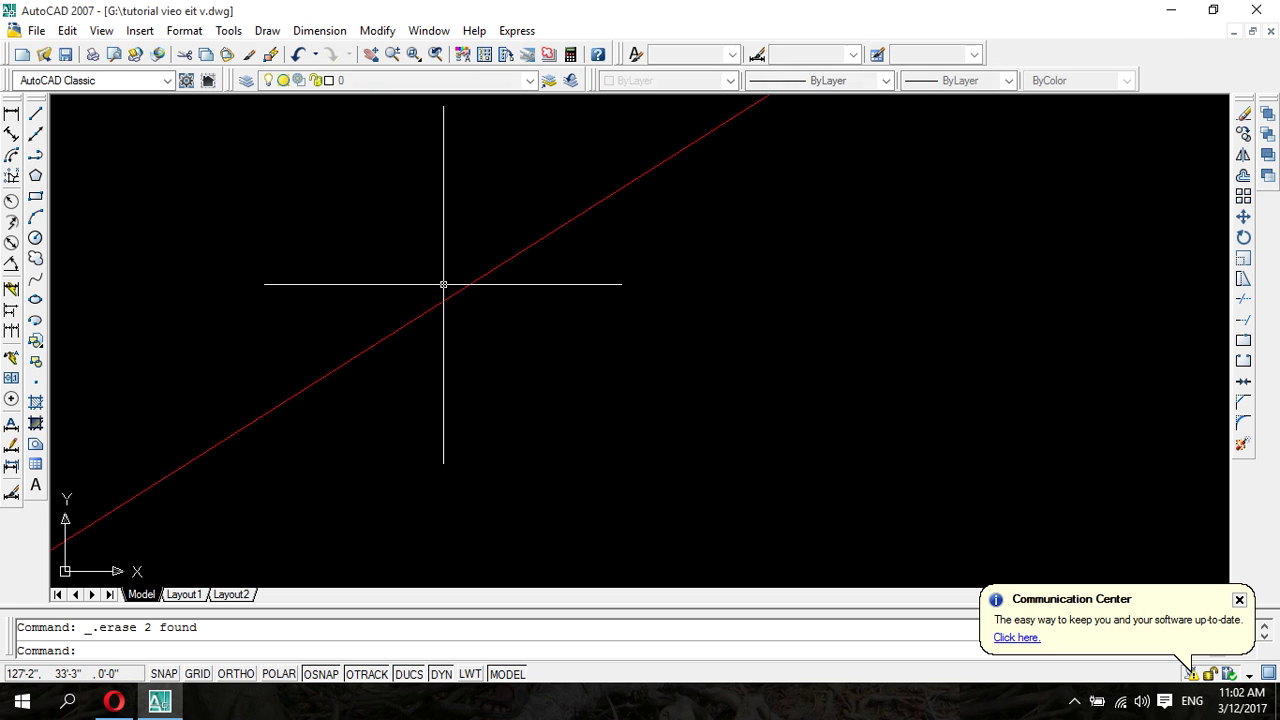
pyautogui.scroll(-2, 474, 363)
pyautogui.moveTo(463, 440); pyautogui.dragTo(514, 305, button='middle')
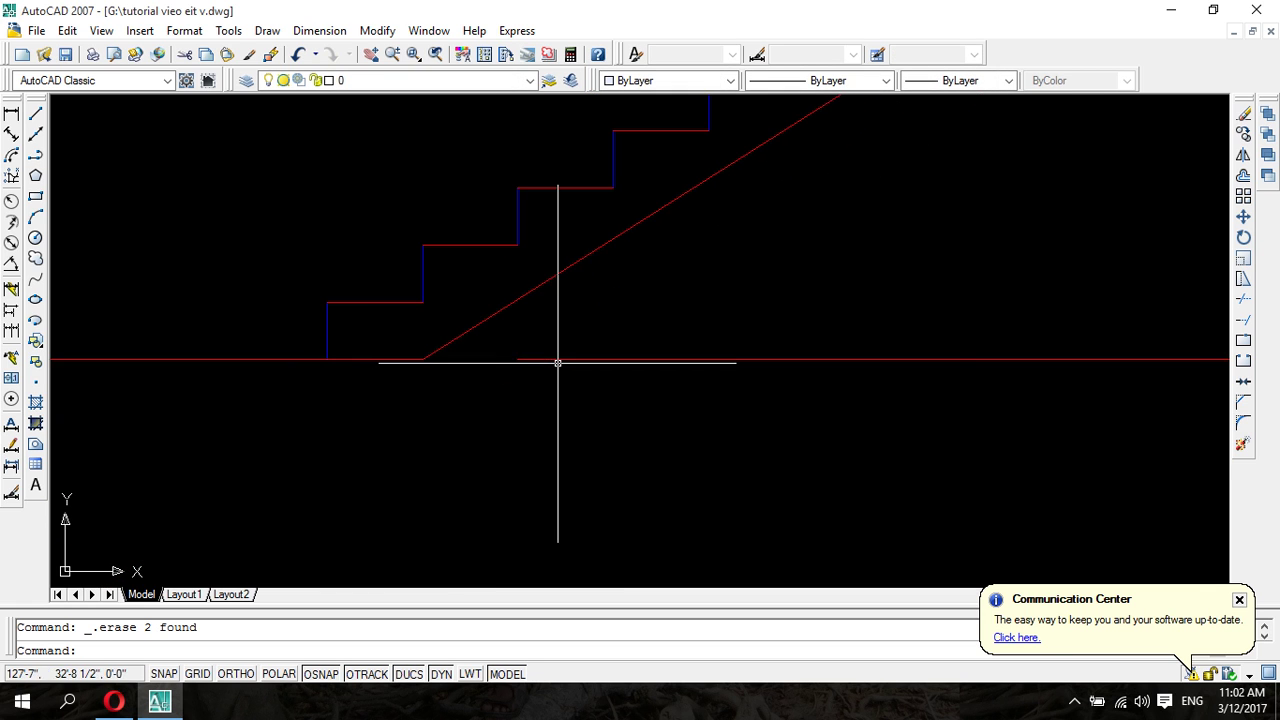
# - Stretch the red floor line's left end to the bottom stair corner
pyautogui.press('Escape')
pyautogui.click(546, 357)
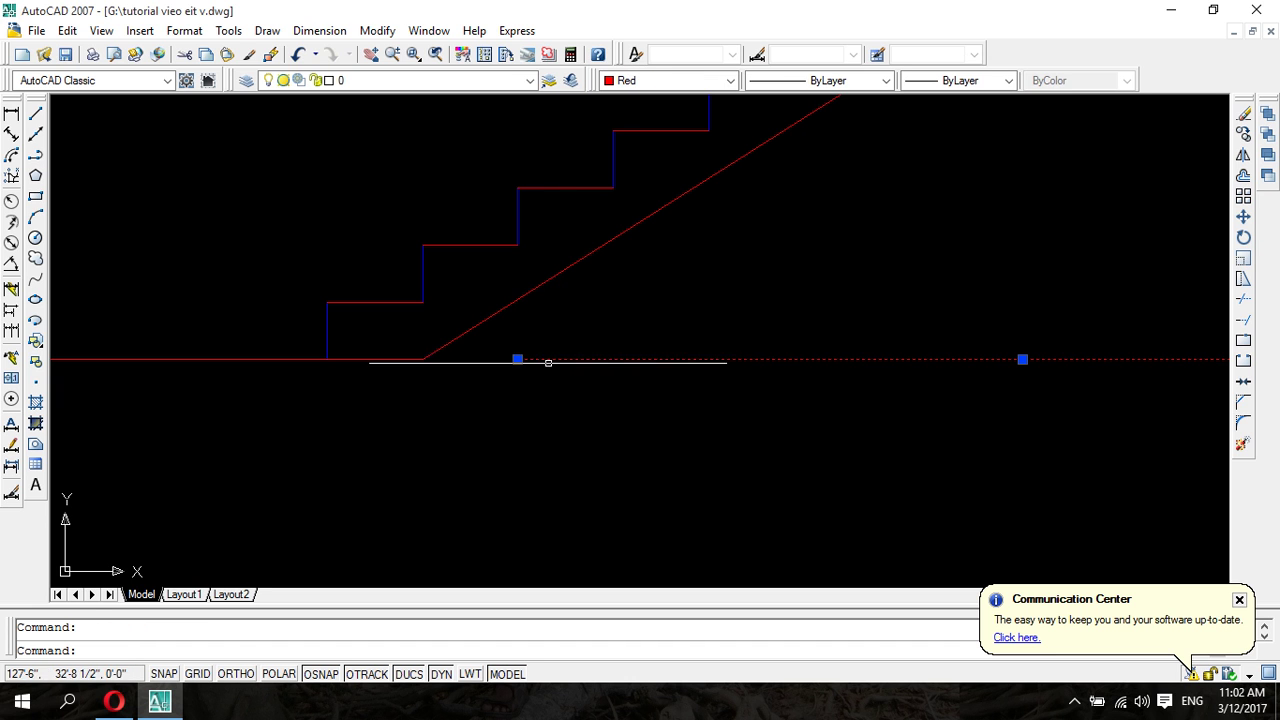
pyautogui.click(517, 359)
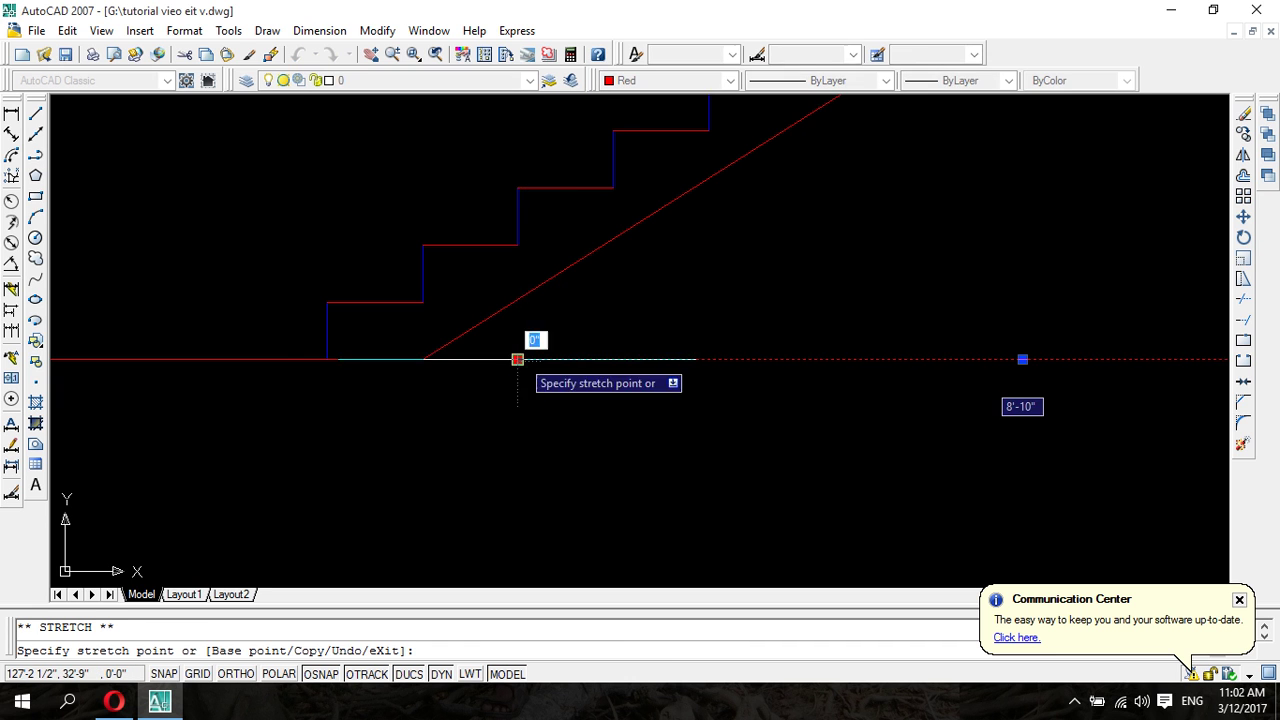
pyautogui.click(423, 359)
pyautogui.press('Escape')
pyautogui.scroll(-2, 674, 357)
# - Zoom to the mid-landing and set its short vertical line to Blue
pyautogui.scroll(-5, 717, 360)
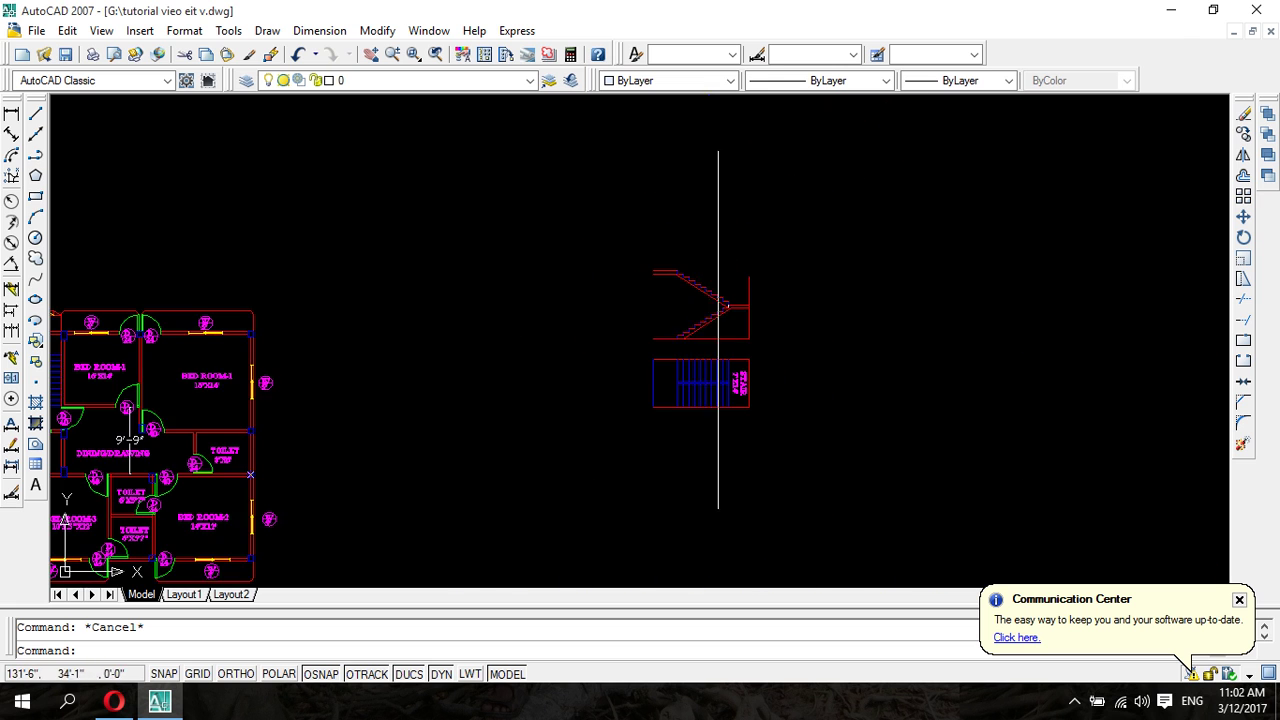
pyautogui.moveTo(717, 360); pyautogui.dragTo(591, 346, button='middle')
pyautogui.scroll(5, 455, 300)
pyautogui.scroll(8, 455, 300)
pyautogui.moveTo(429, 466); pyautogui.dragTo(440, 388, button='middle')
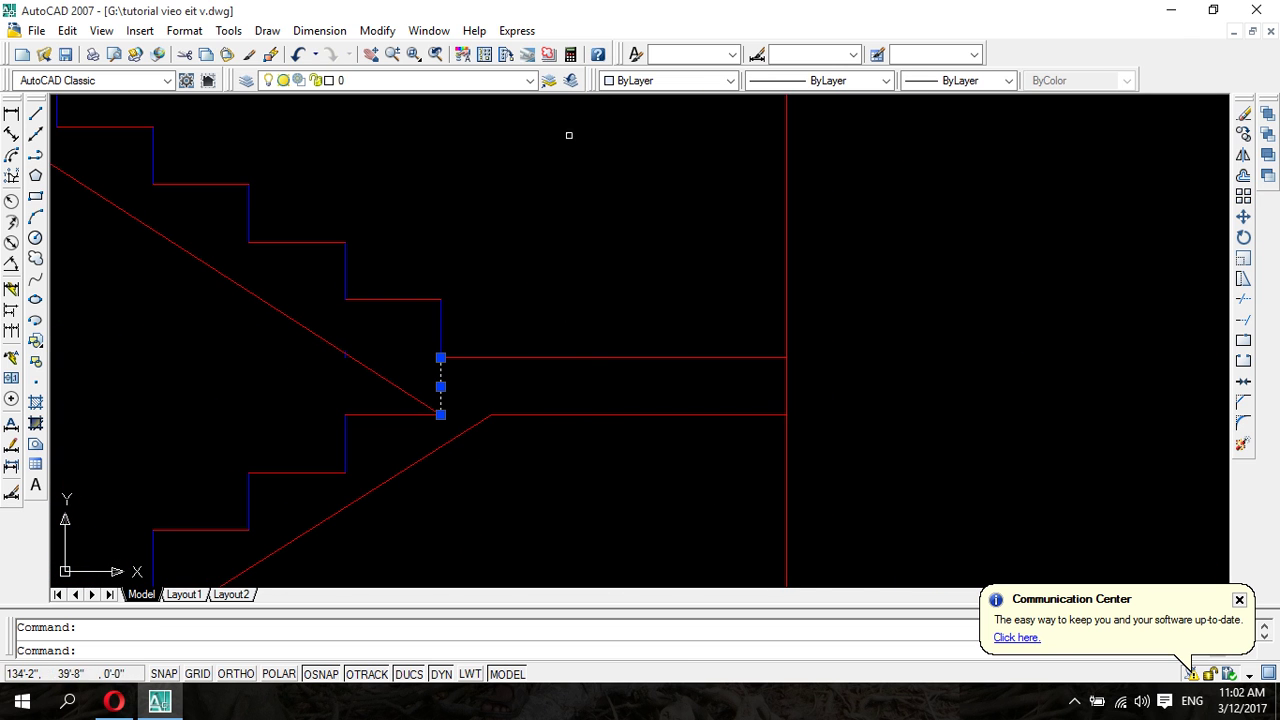
pyautogui.click(636, 80)
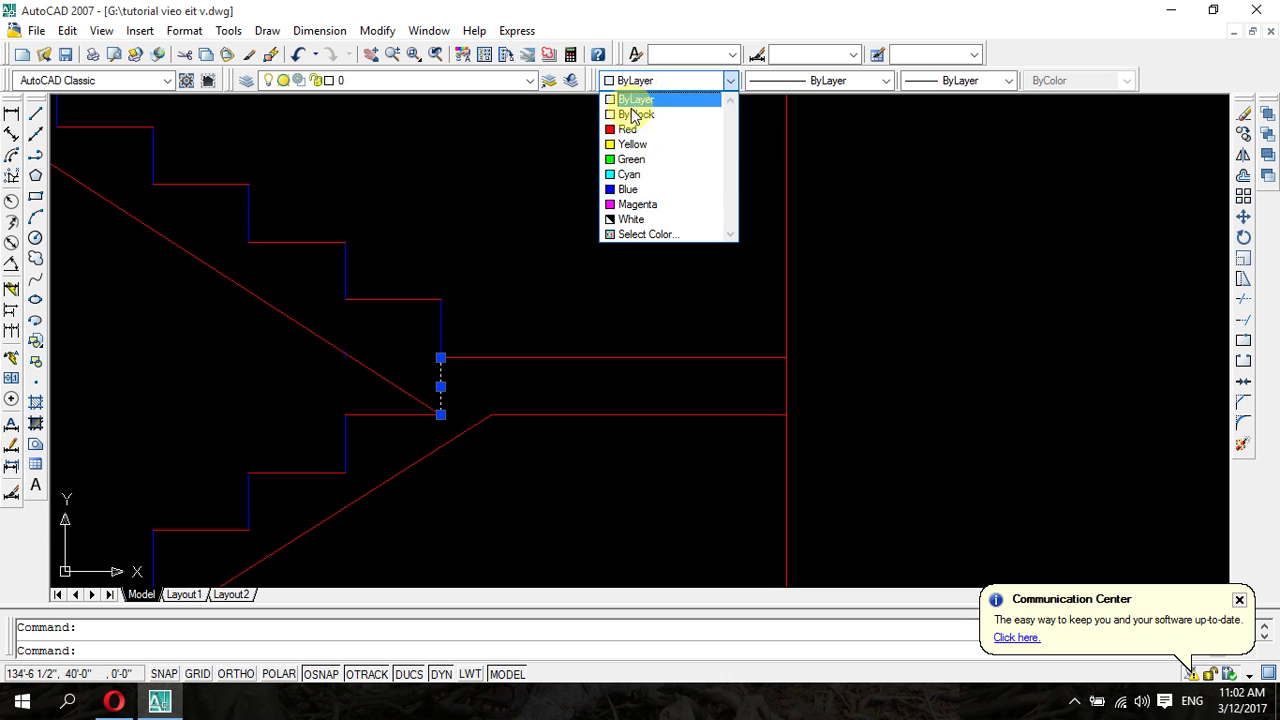
pyautogui.click(635, 189)
pyautogui.scroll(-5, 640, 279)
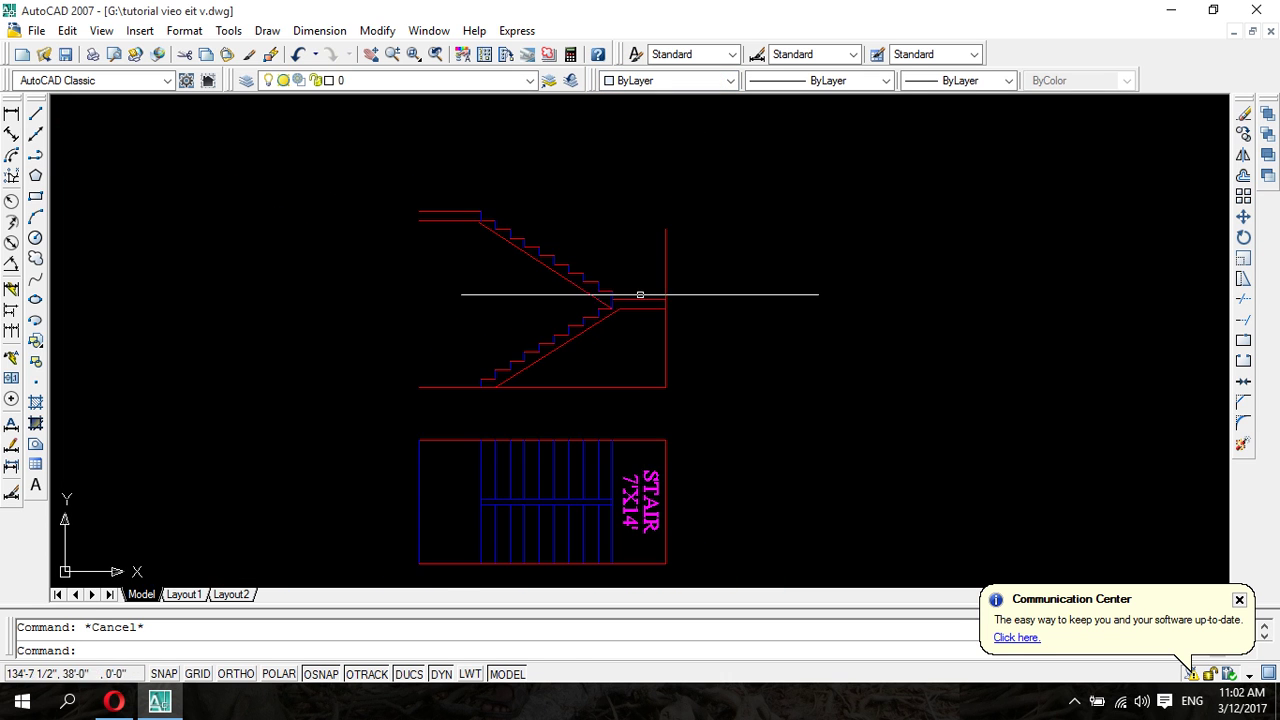
pyautogui.scroll(-2, 640, 291)
pyautogui.scroll(2, 646, 349)
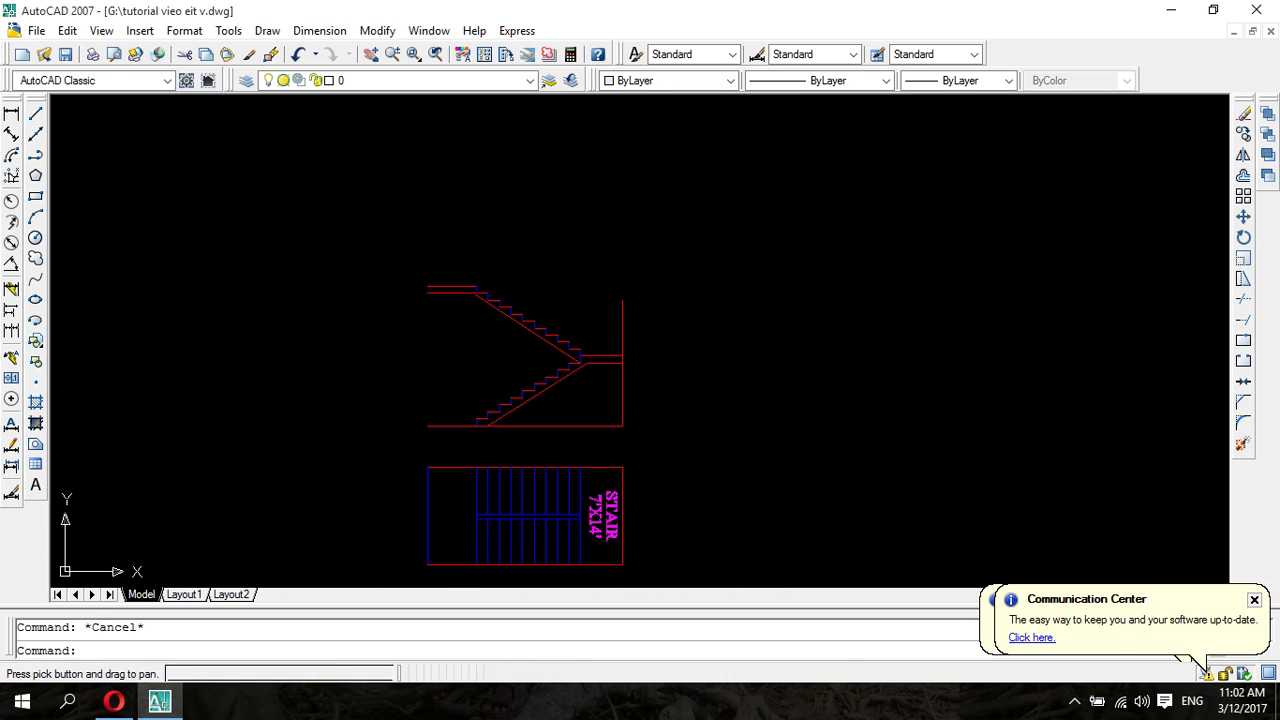
pyautogui.scroll(4, 600, 357)
pyautogui.scroll(1, 603, 357)
pyautogui.scroll(2, 664, 314)
pyautogui.scroll(-2, 664, 314)
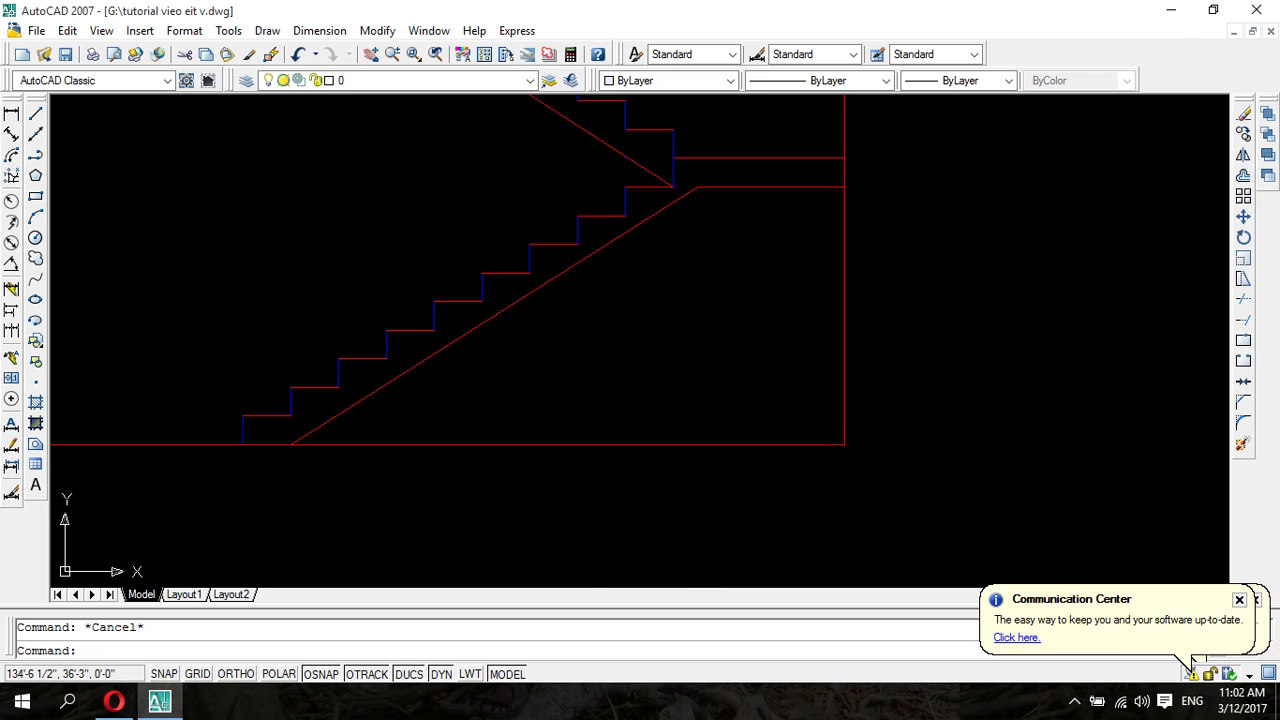
pyautogui.scroll(-4, 766, 329)
pyautogui.scroll(2, 730, 265)
pyautogui.scroll(3, 730, 265)
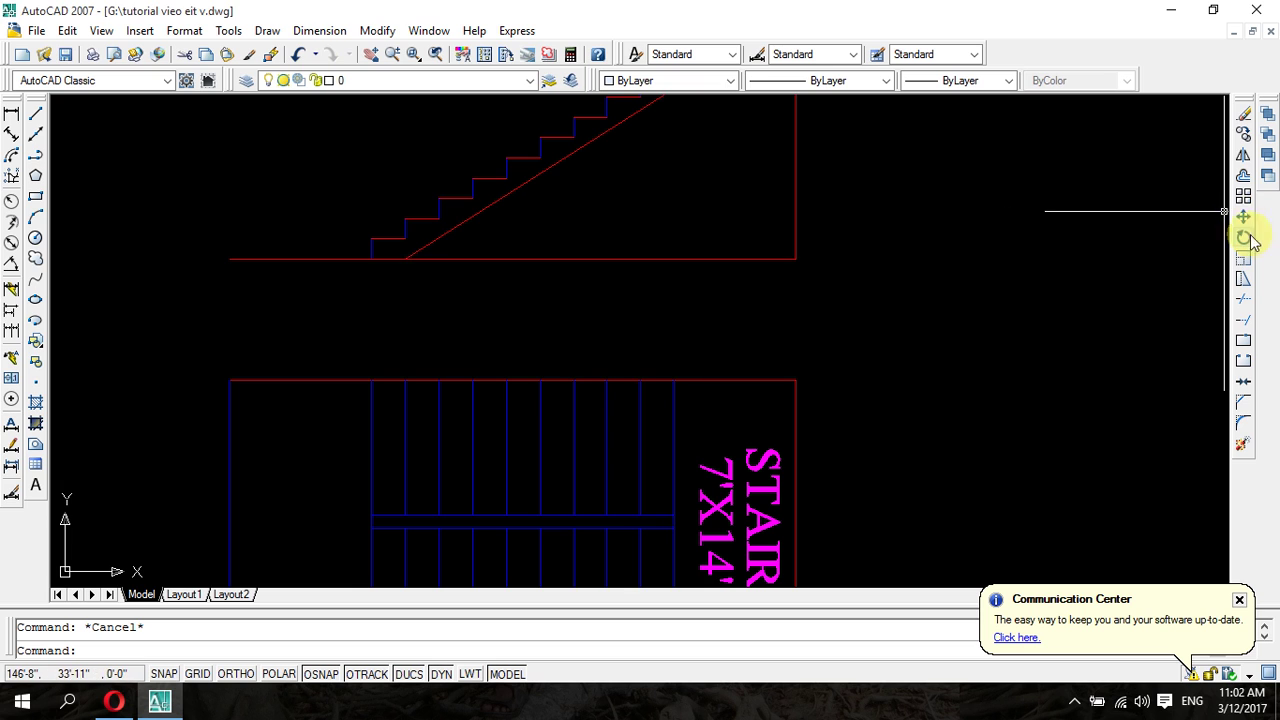
# - Offset the bottom floor line 5 downward
pyautogui.click(1242, 178)
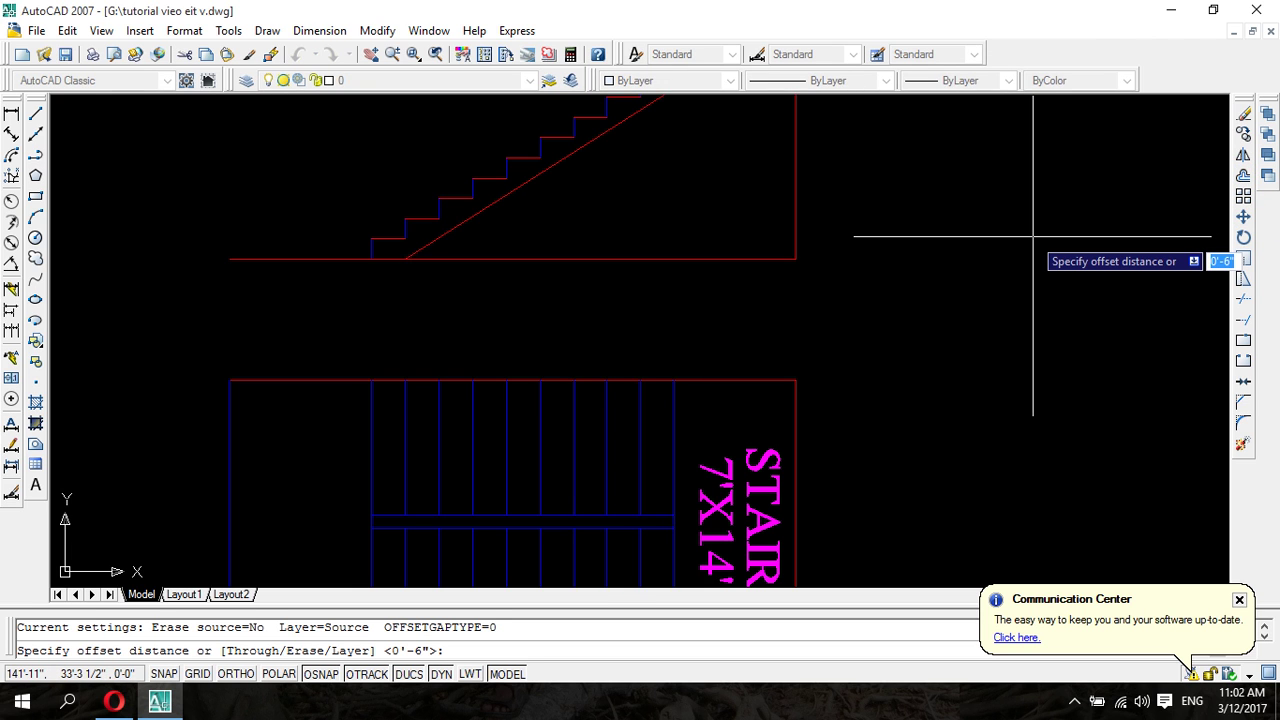
pyautogui.write('5')
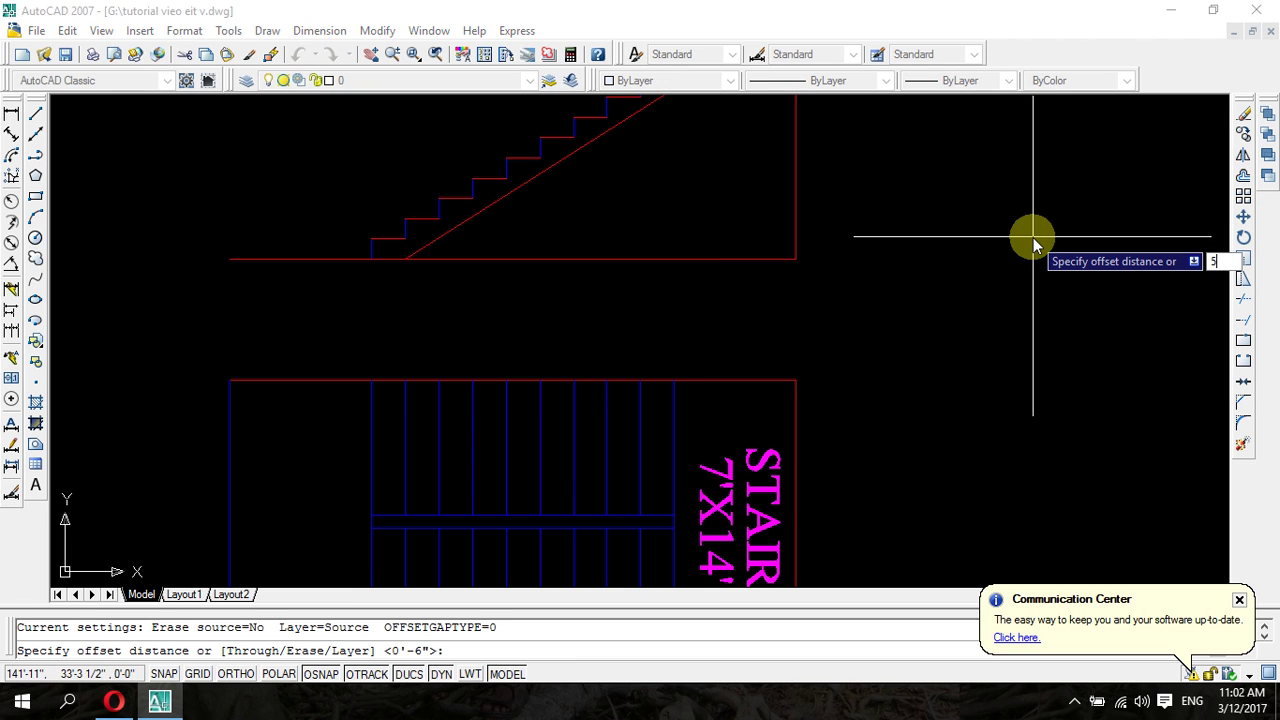
pyautogui.press('Return')
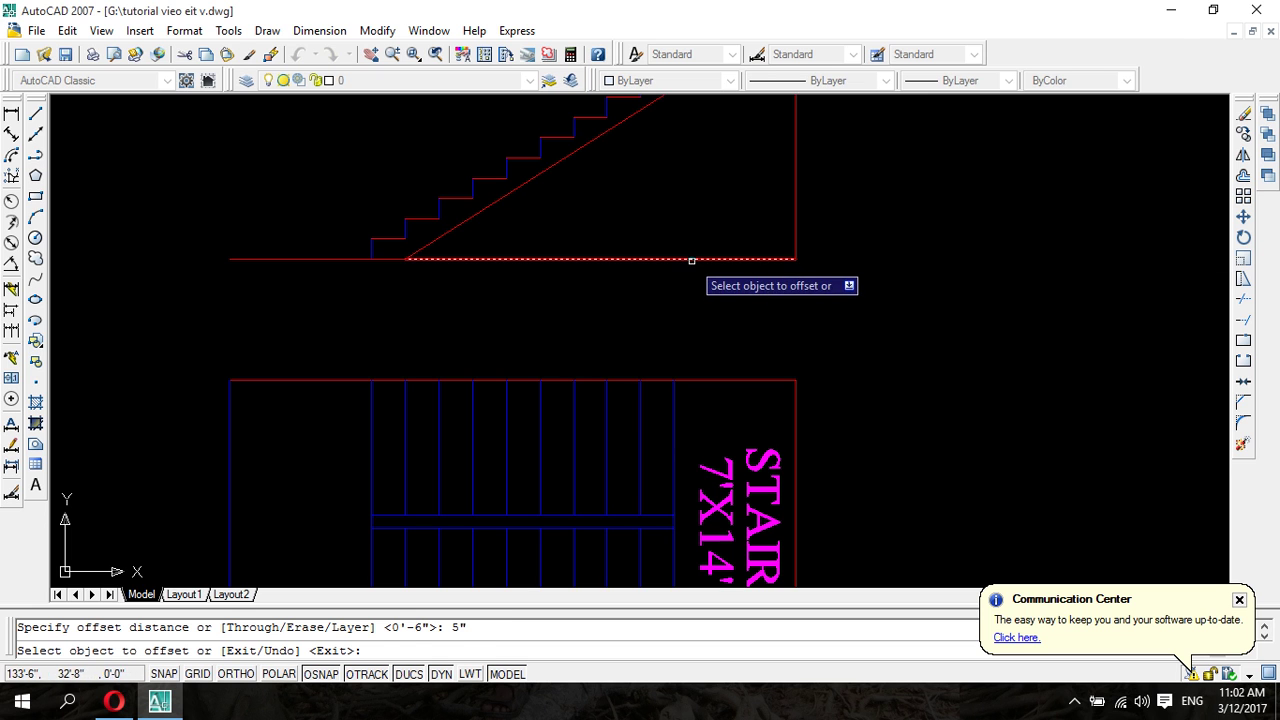
pyautogui.click(692, 260)
pyautogui.click(692, 275)
pyautogui.click(329, 260)
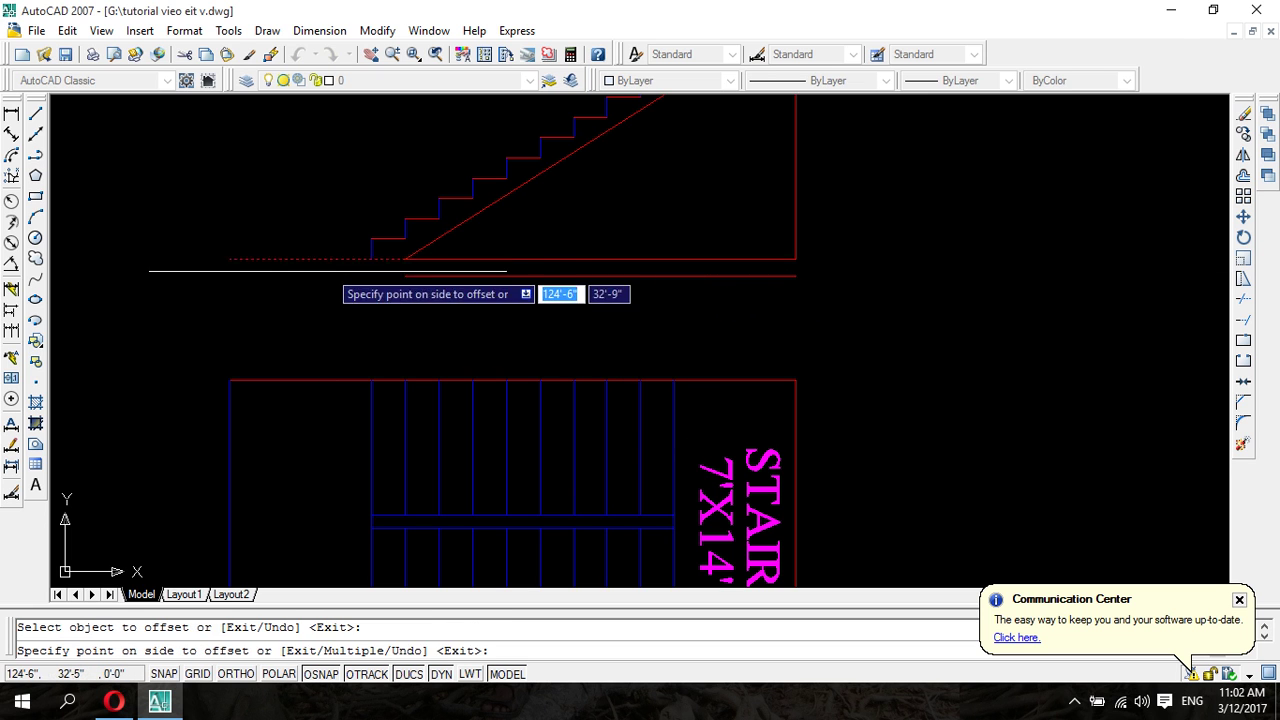
pyautogui.click(437, 305)
# - Offset the upper landing line 5 upward with the same distance
pyautogui.scroll(-5, 437, 302)
pyautogui.scroll(3, 484, 311)
pyautogui.scroll(1, 450, 263)
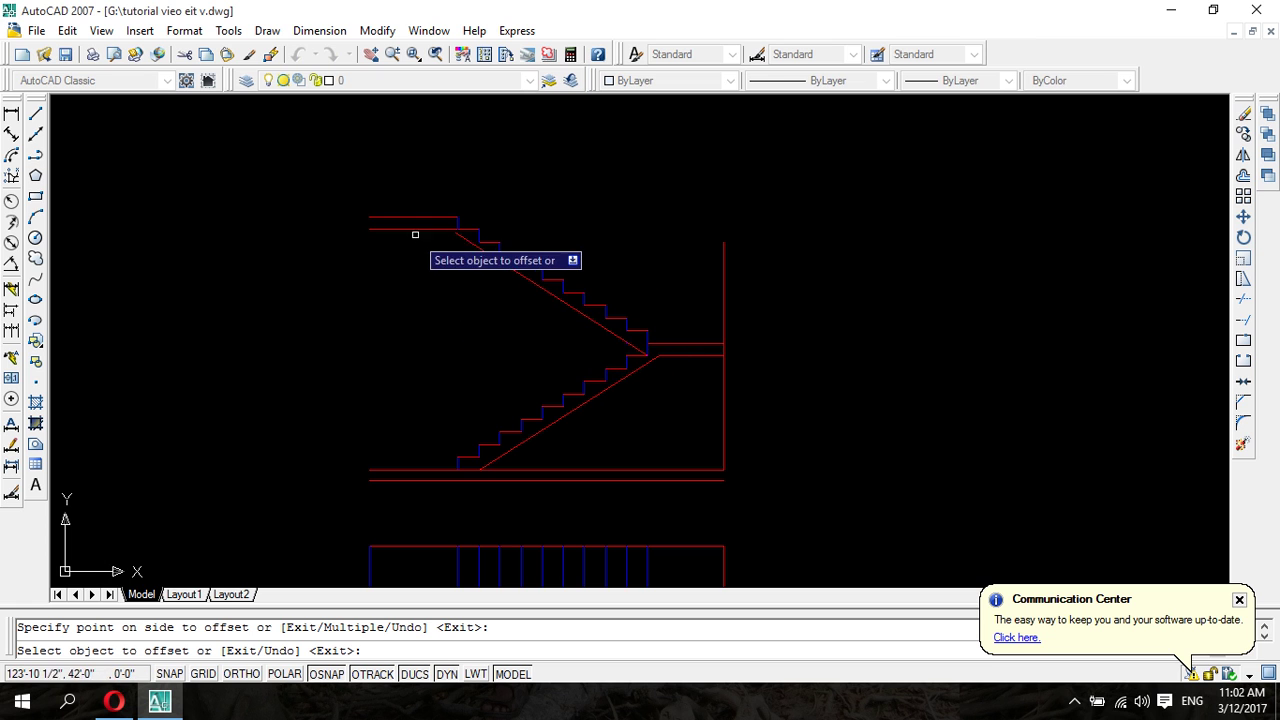
pyautogui.scroll(3, 415, 226)
pyautogui.click(435, 198)
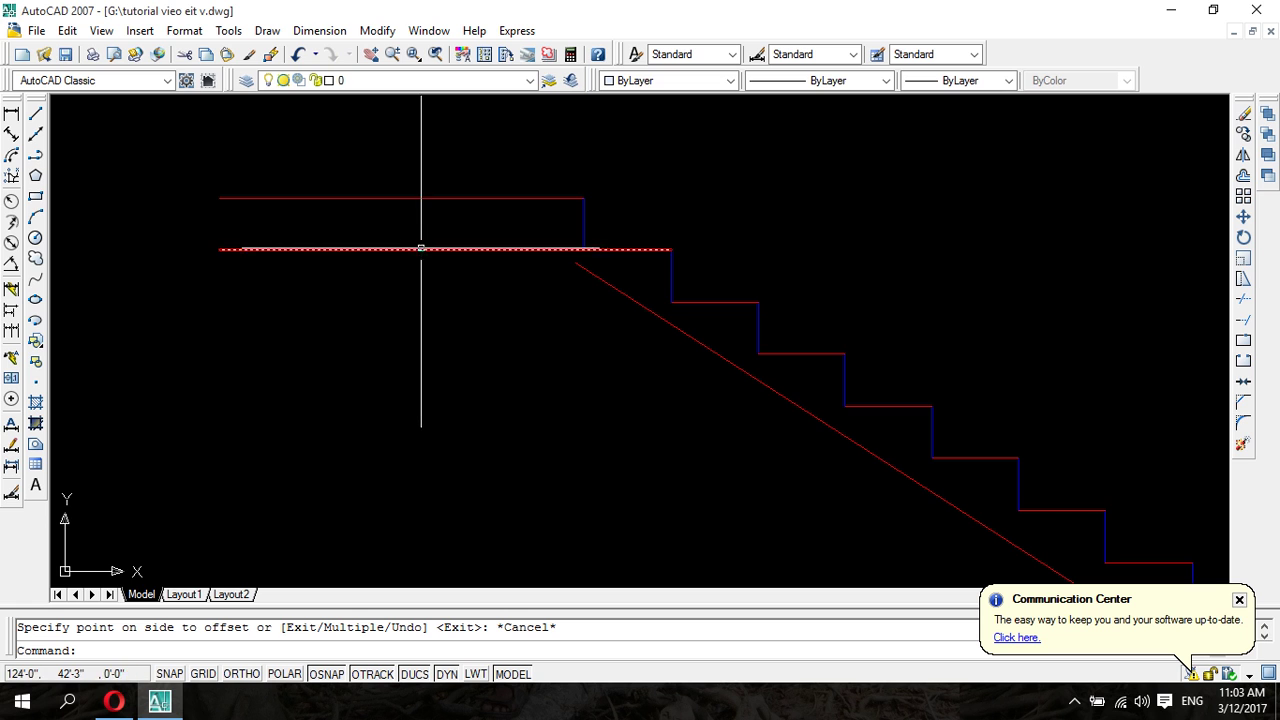
pyautogui.press('Return')
pyautogui.press('Return')
pyautogui.click(425, 250)
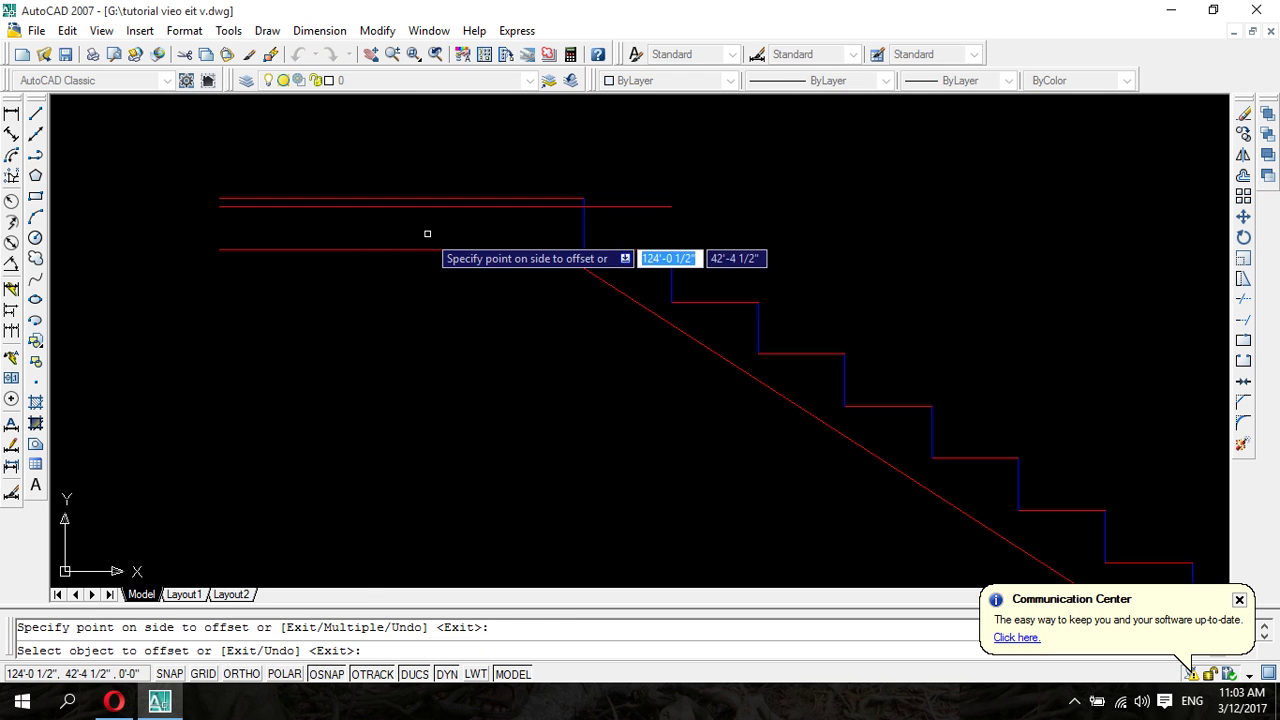
pyautogui.click(426, 234)
pyautogui.press('Escape')
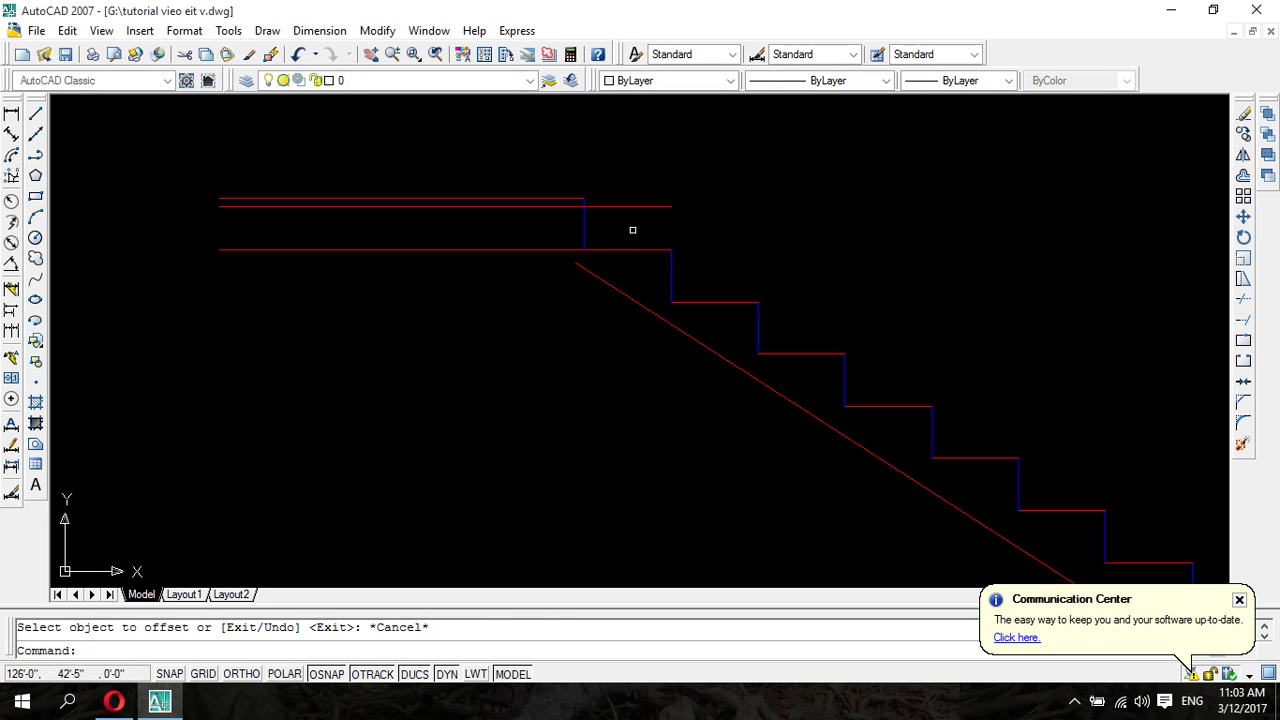
# - Trim the overhanging end of the new landing offset line
pyautogui.click(1243, 299)
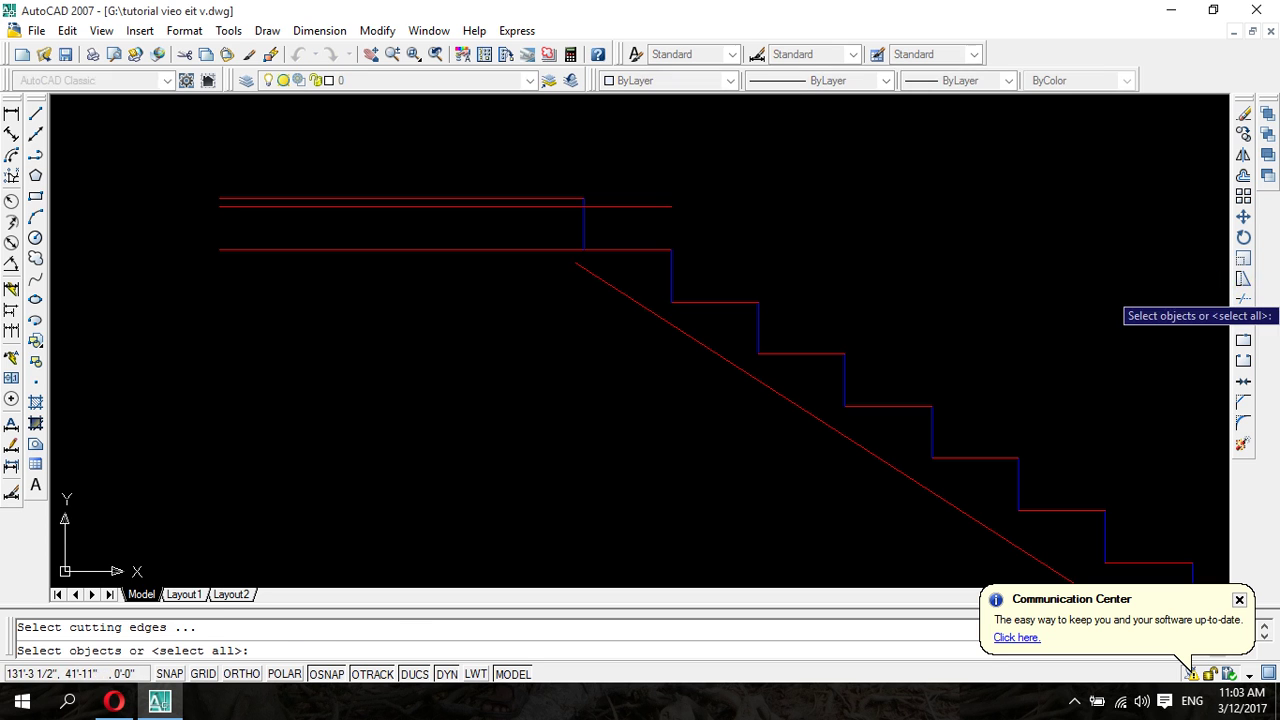
pyautogui.press('Return')
pyautogui.click(688, 186)
pyautogui.click(630, 208)
pyautogui.press('Escape')
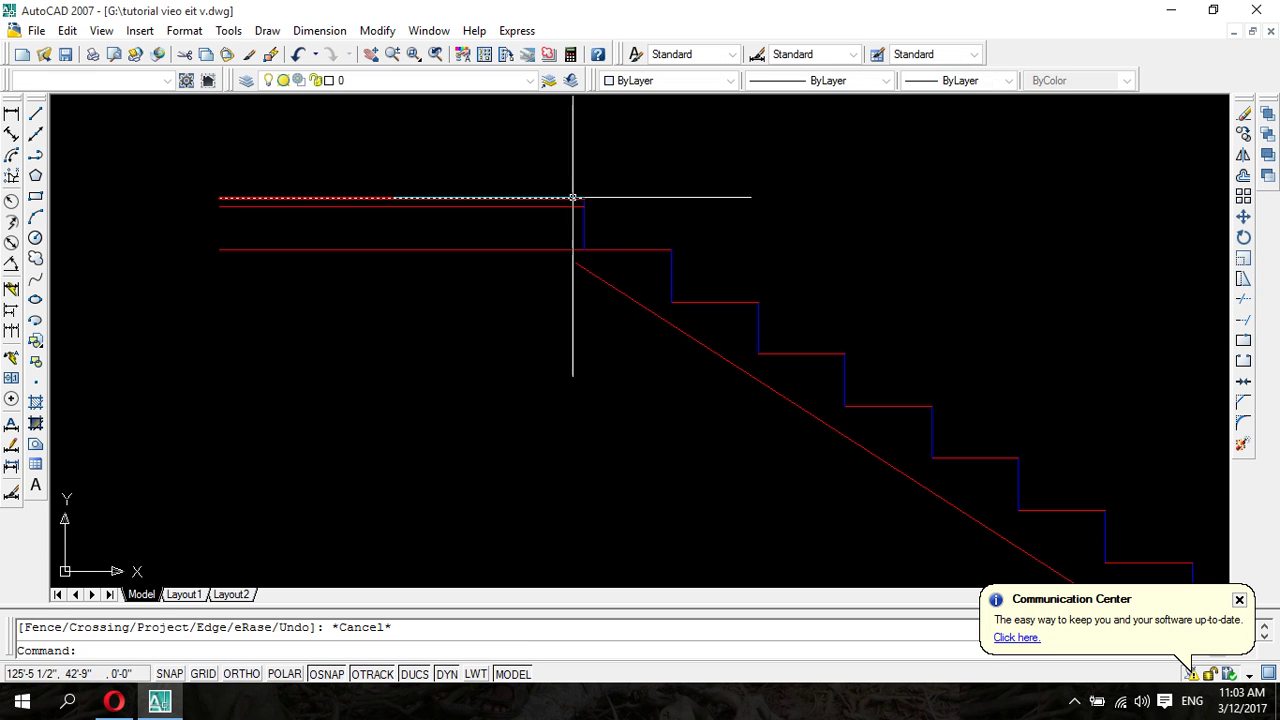
# - Trim the blue landing vertical where it extends above the red line
pyautogui.scroll(10, 587, 207)
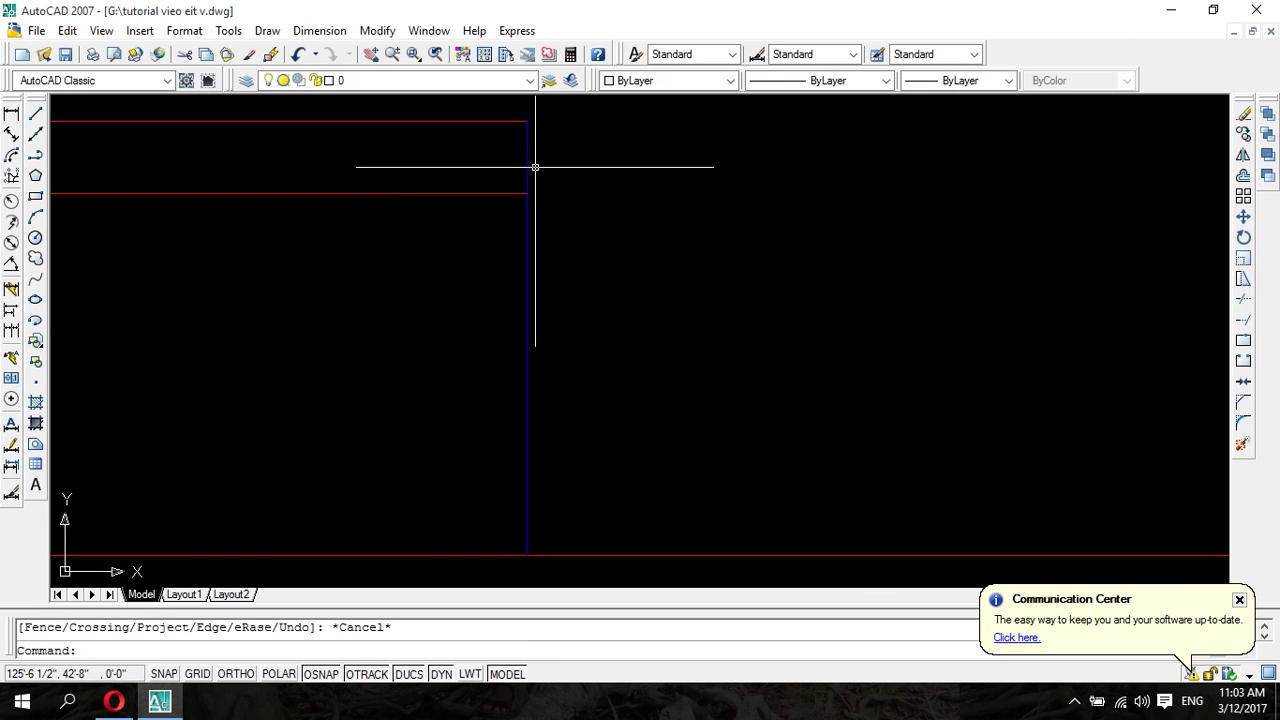
pyautogui.click(526, 161)
pyautogui.press('Escape')
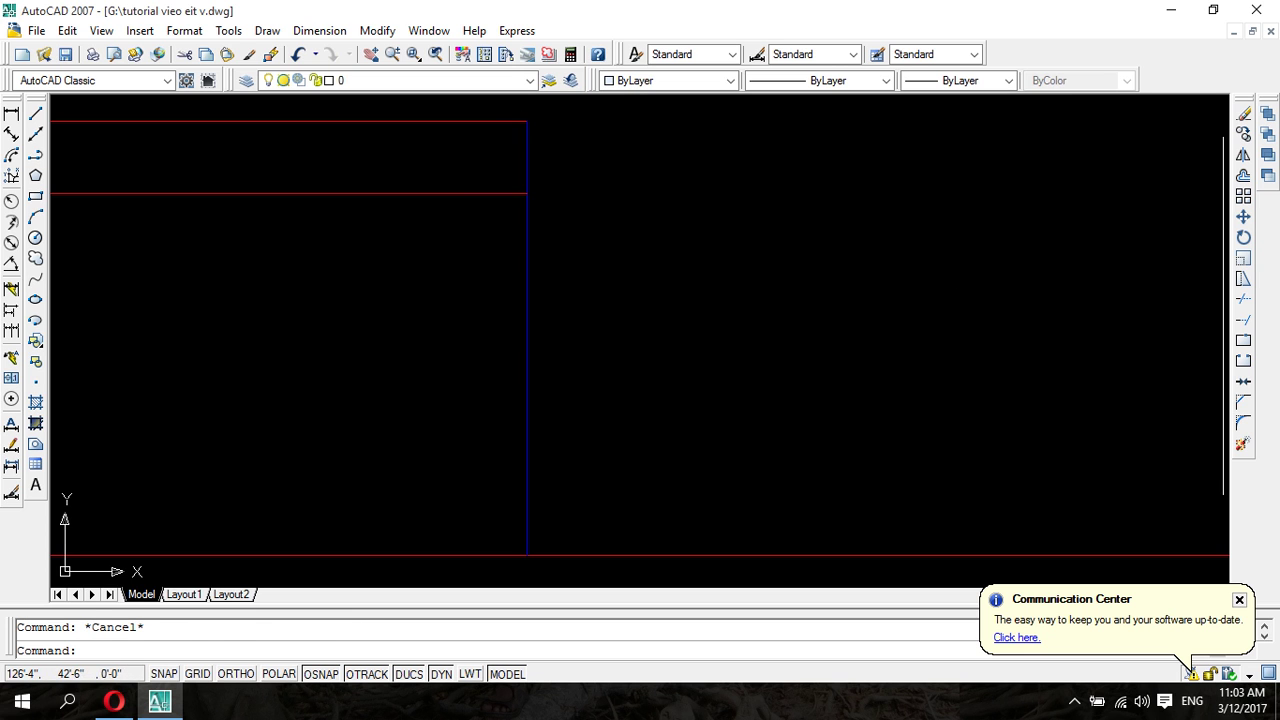
pyautogui.click(1243, 299)
pyautogui.press('Return')
pyautogui.click(527, 155)
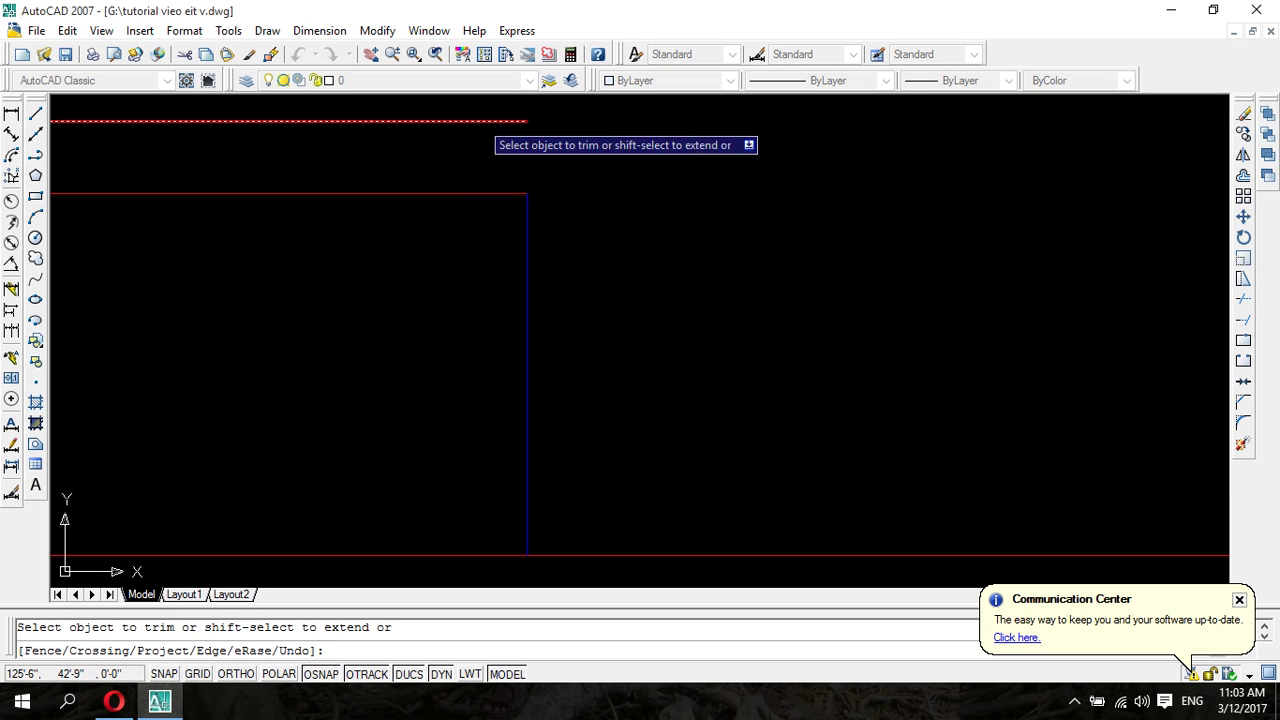
pyautogui.press('Escape')
# - Select the top red line, then start another trim and cancel it
pyautogui.click(469, 121)
pyautogui.scroll(-2, 469, 124)
pyautogui.scroll(-3, 560, 229)
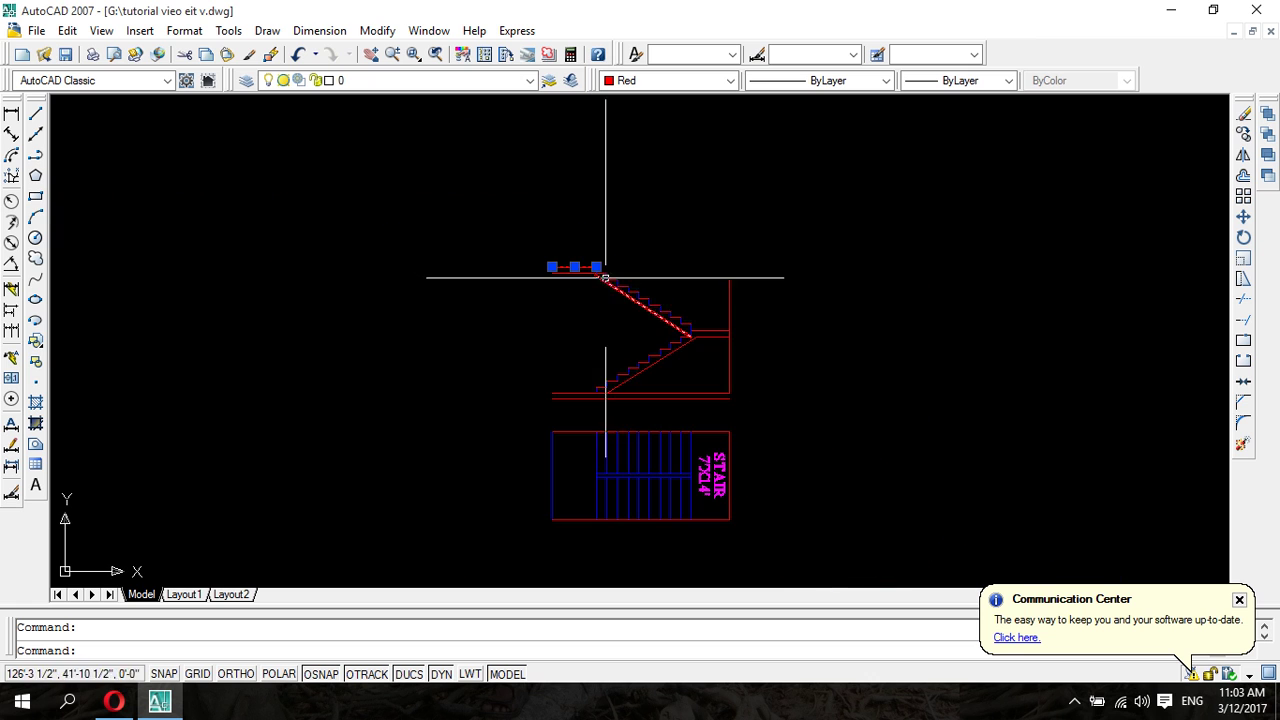
pyautogui.scroll(3, 632, 405)
pyautogui.scroll(3, 632, 411)
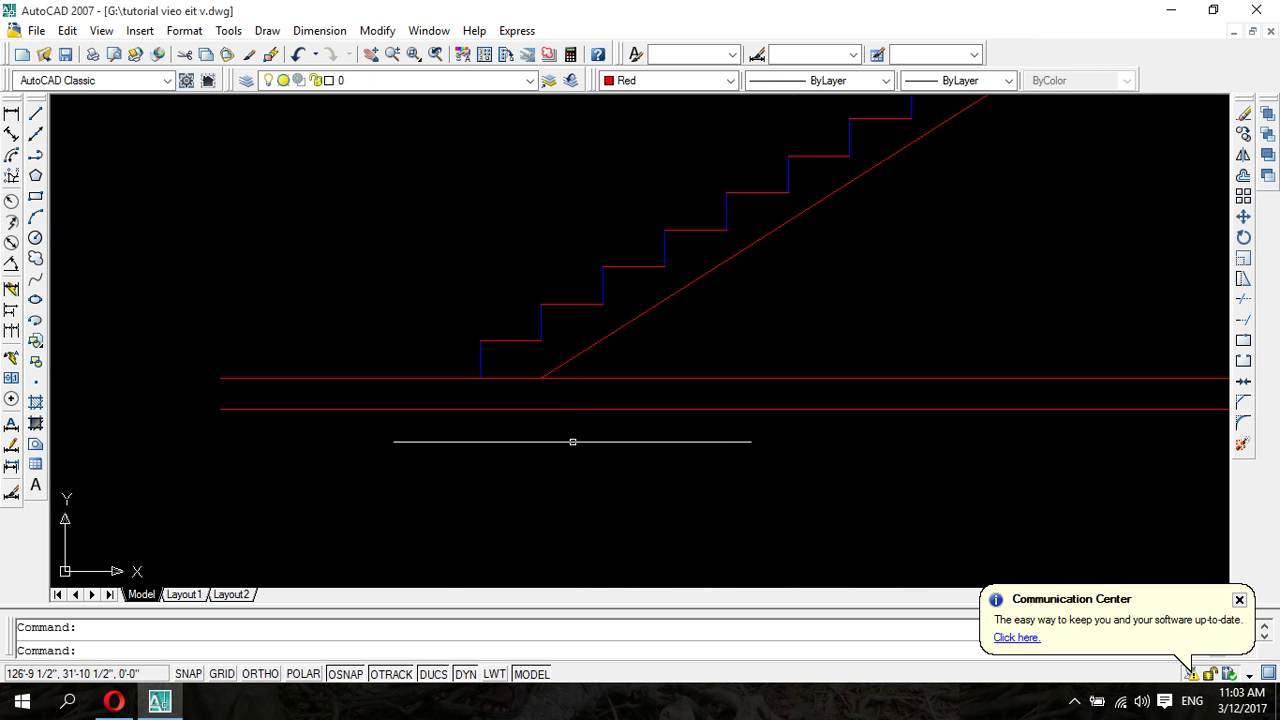
pyautogui.click(1243, 302)
pyautogui.press('Return')
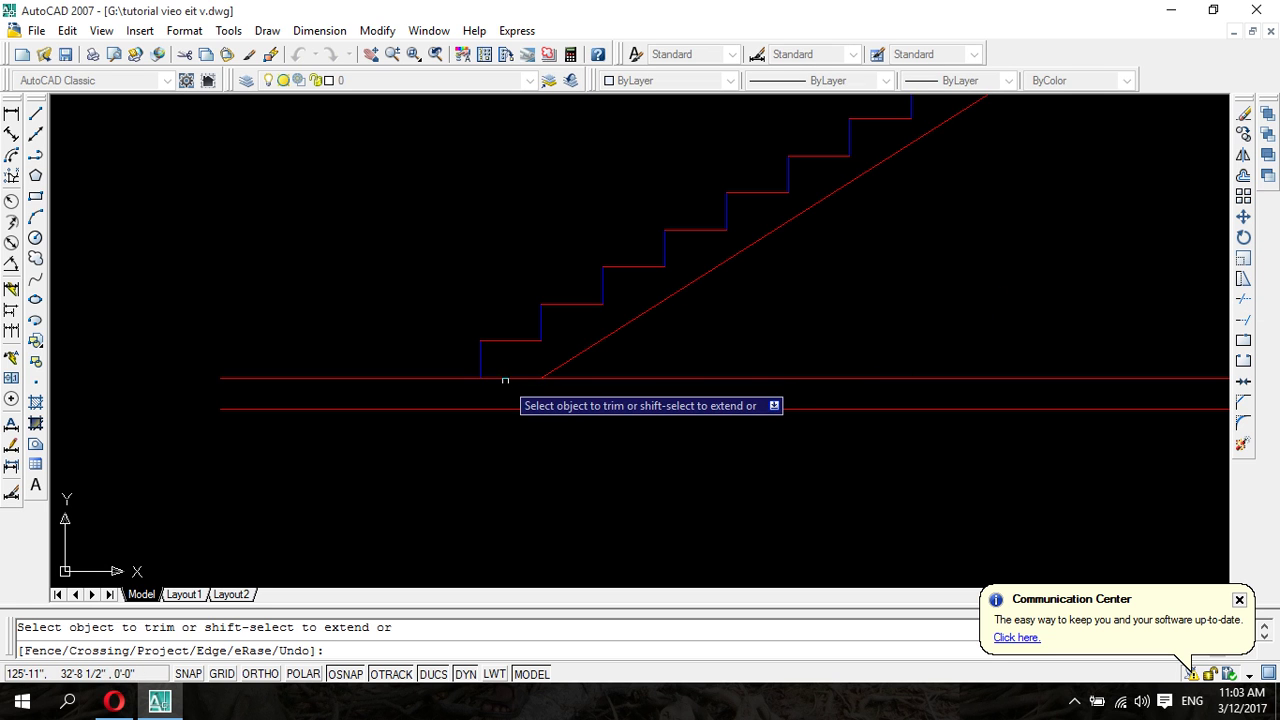
pyautogui.scroll(-2, 510, 379)
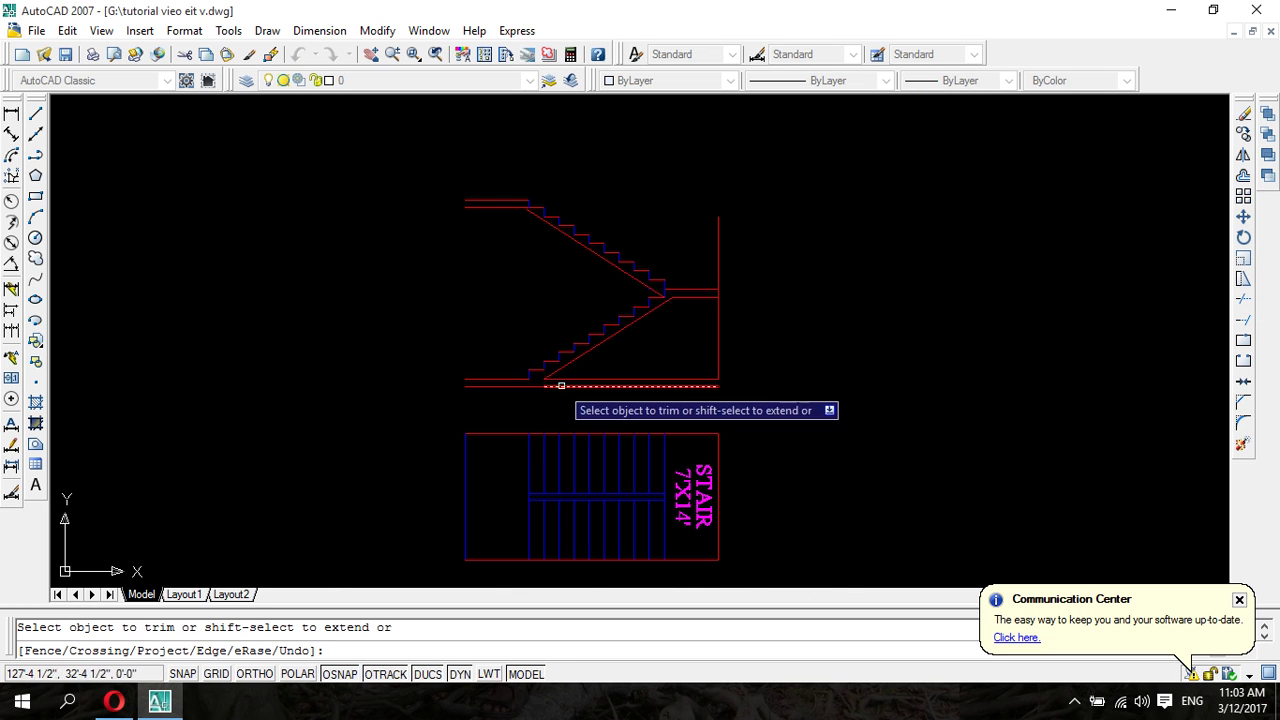
pyautogui.scroll(-2, 608, 380)
pyautogui.scroll(1, 608, 378)
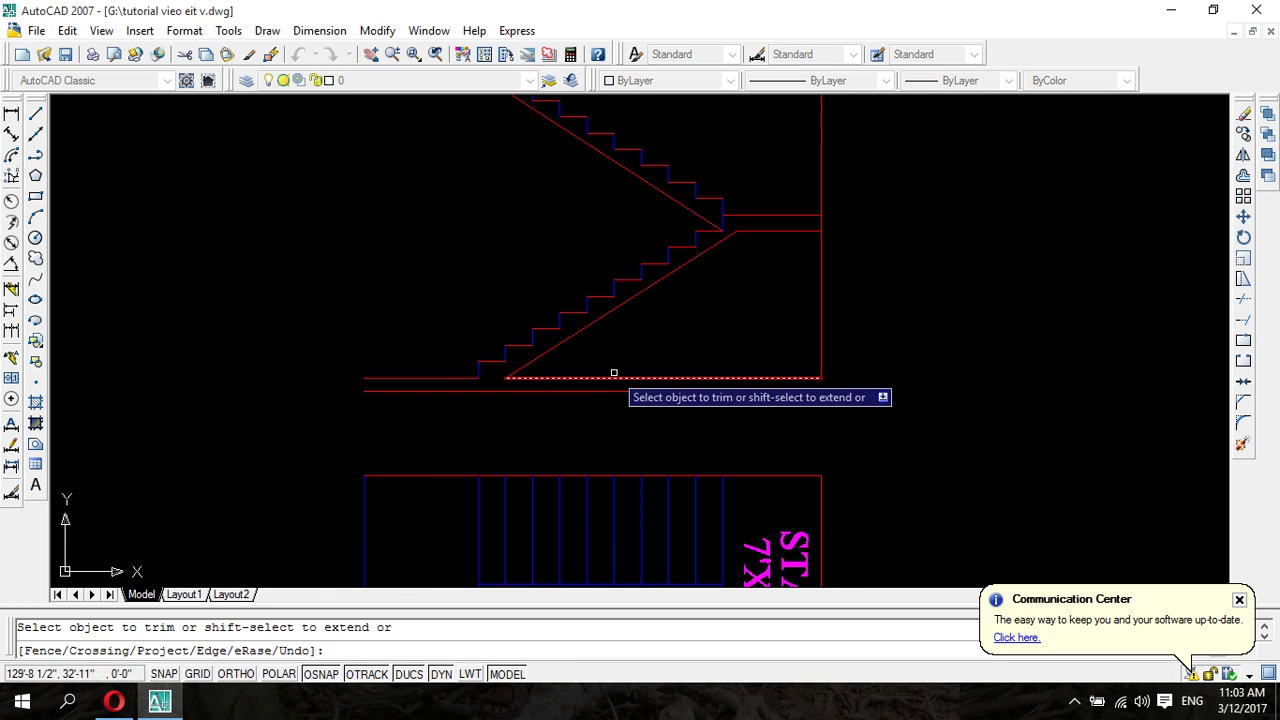
pyautogui.press('Escape')
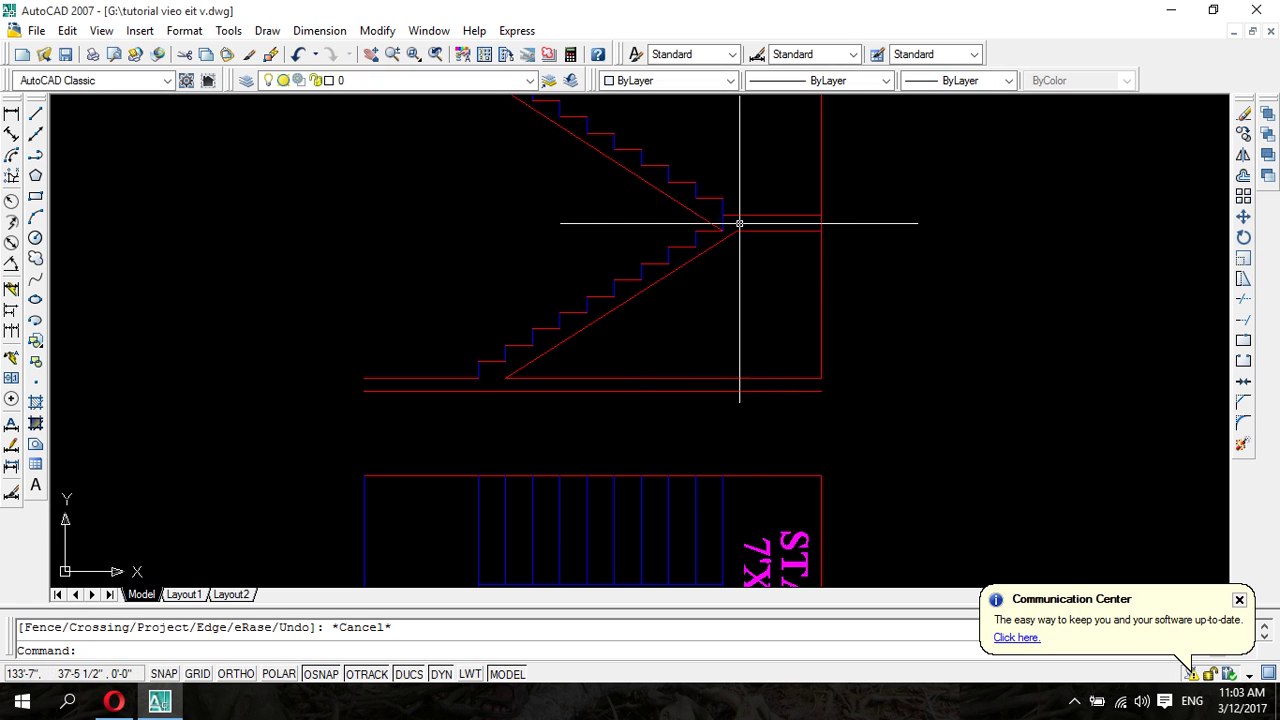
# - Zoom in on the flight and landing slab junction, cancelling a stray selection
pyautogui.scroll(5, 738, 220)
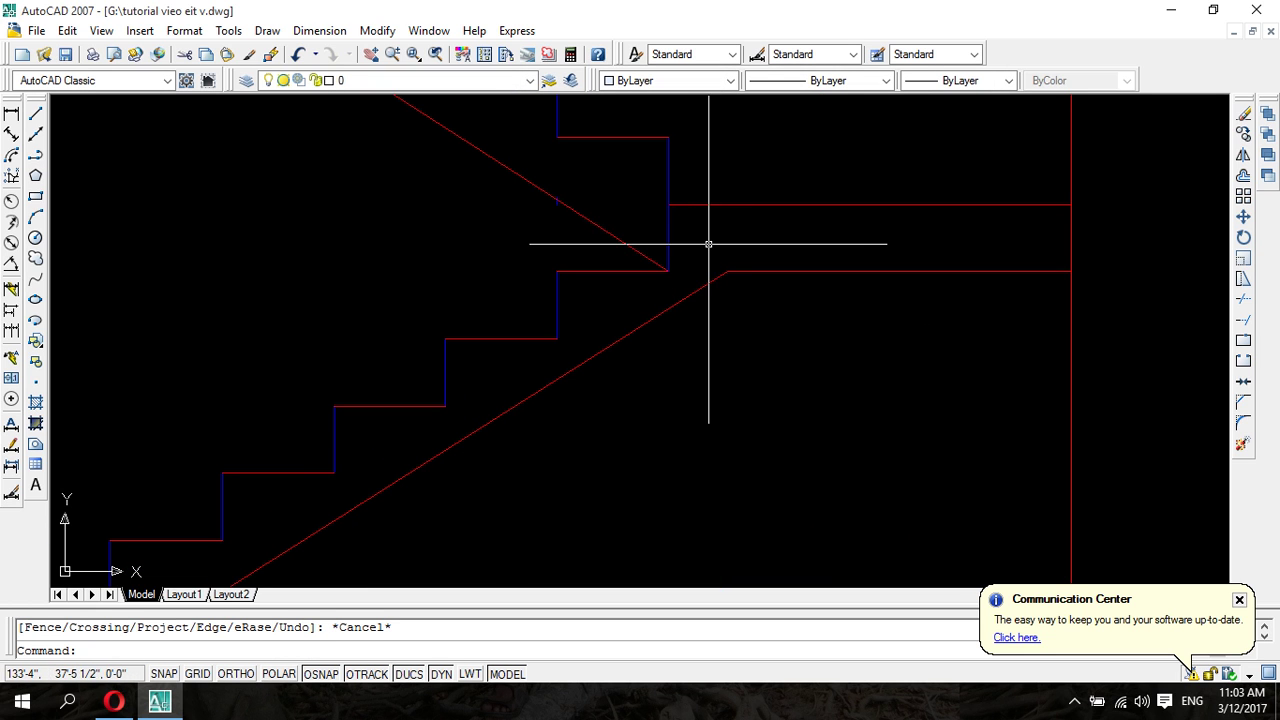
pyautogui.scroll(-2, 709, 245)
pyautogui.scroll(4, 709, 245)
pyautogui.scroll(-1, 715, 245)
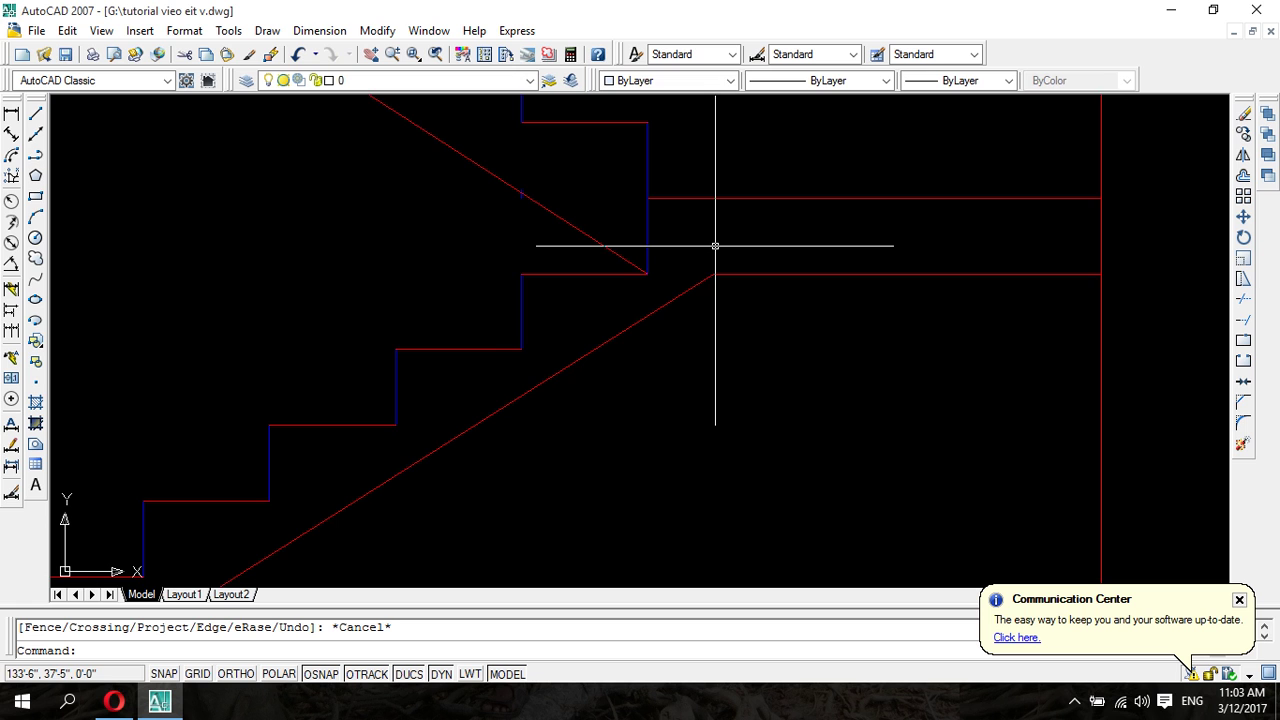
pyautogui.scroll(-4, 714, 245)
pyautogui.scroll(-1, 711, 243)
pyautogui.scroll(3, 711, 243)
pyautogui.scroll(2, 704, 253)
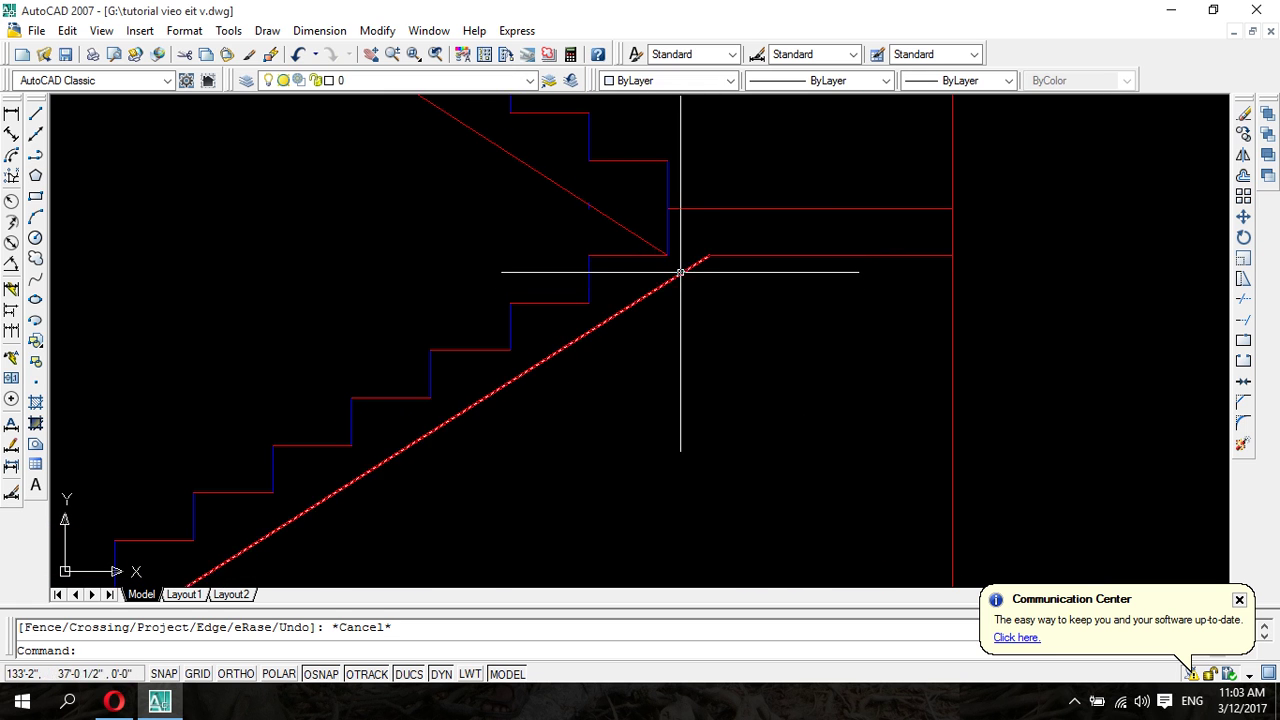
pyautogui.click(712, 245)
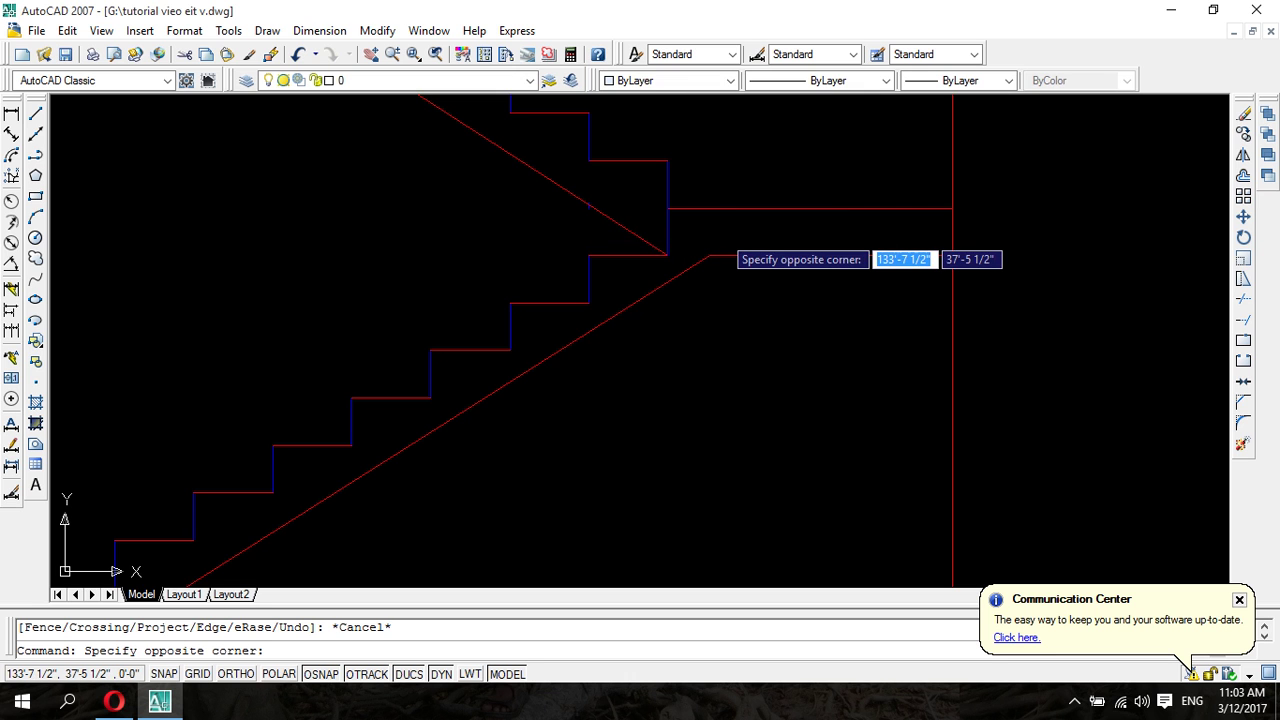
pyautogui.press('Escape')
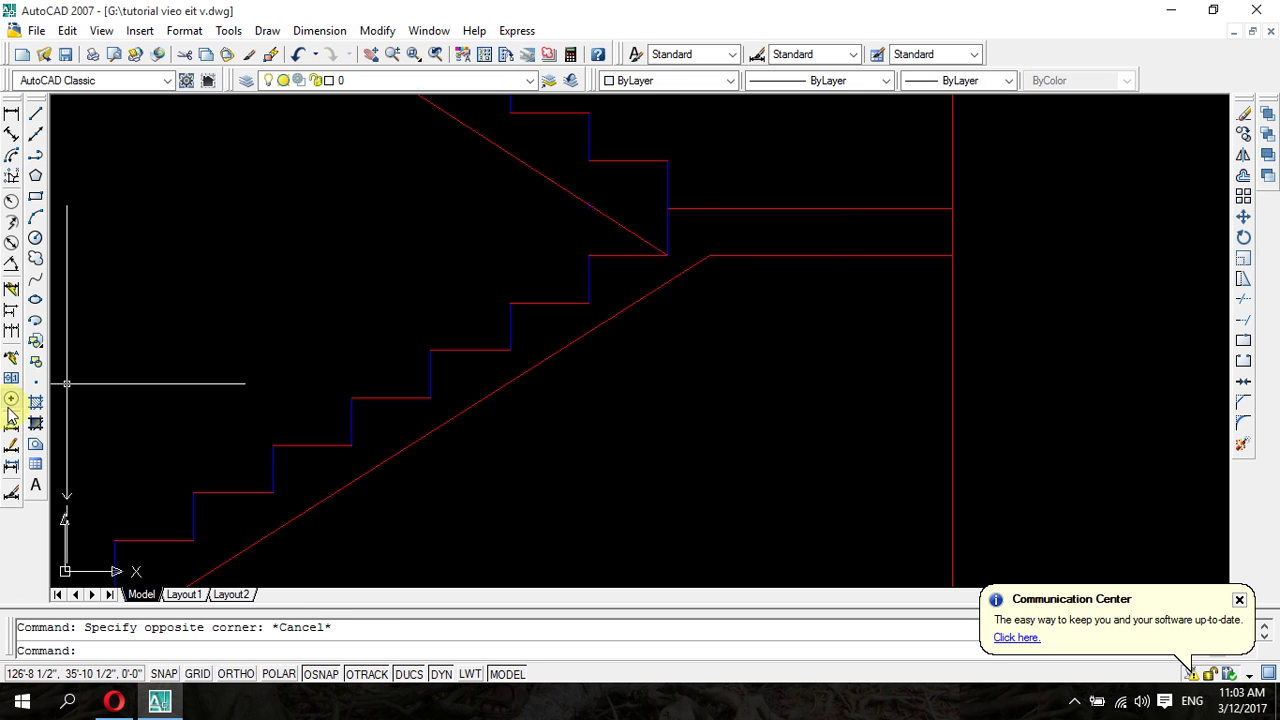
# - Choose the AR-CONC concrete pattern from Other Predefined for a new hatch
pyautogui.click(37, 426)
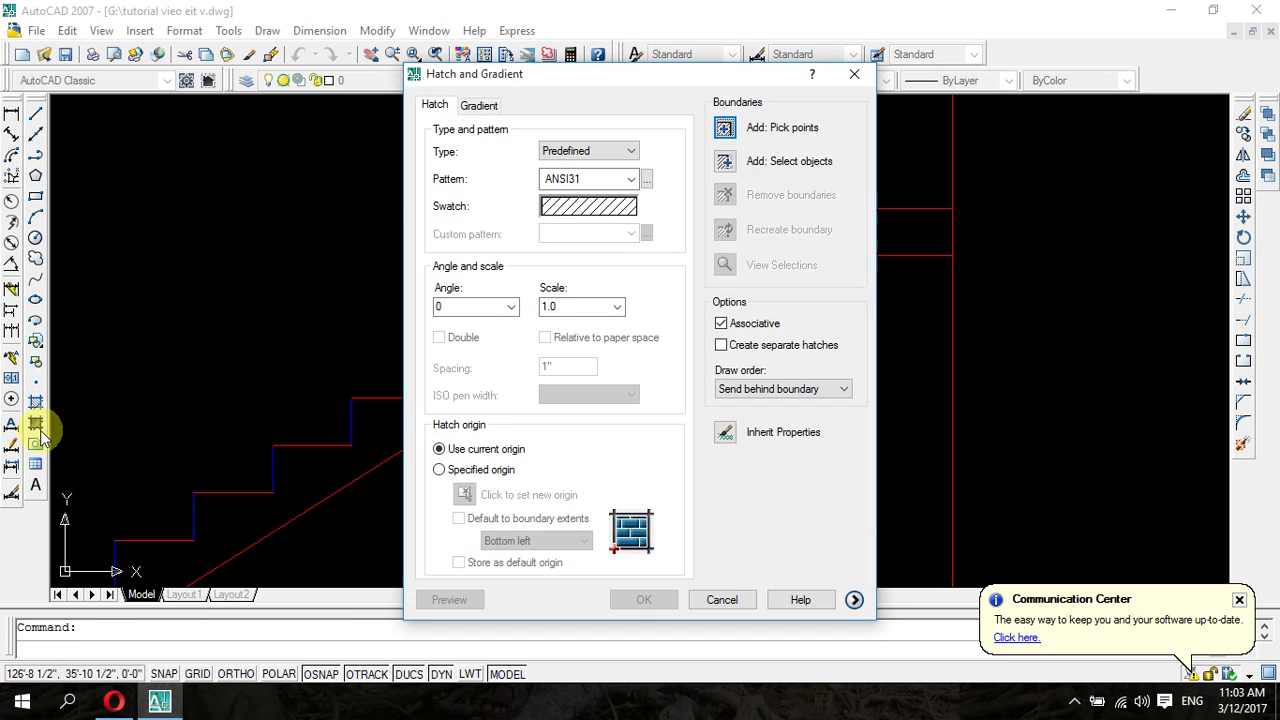
pyautogui.click(604, 208)
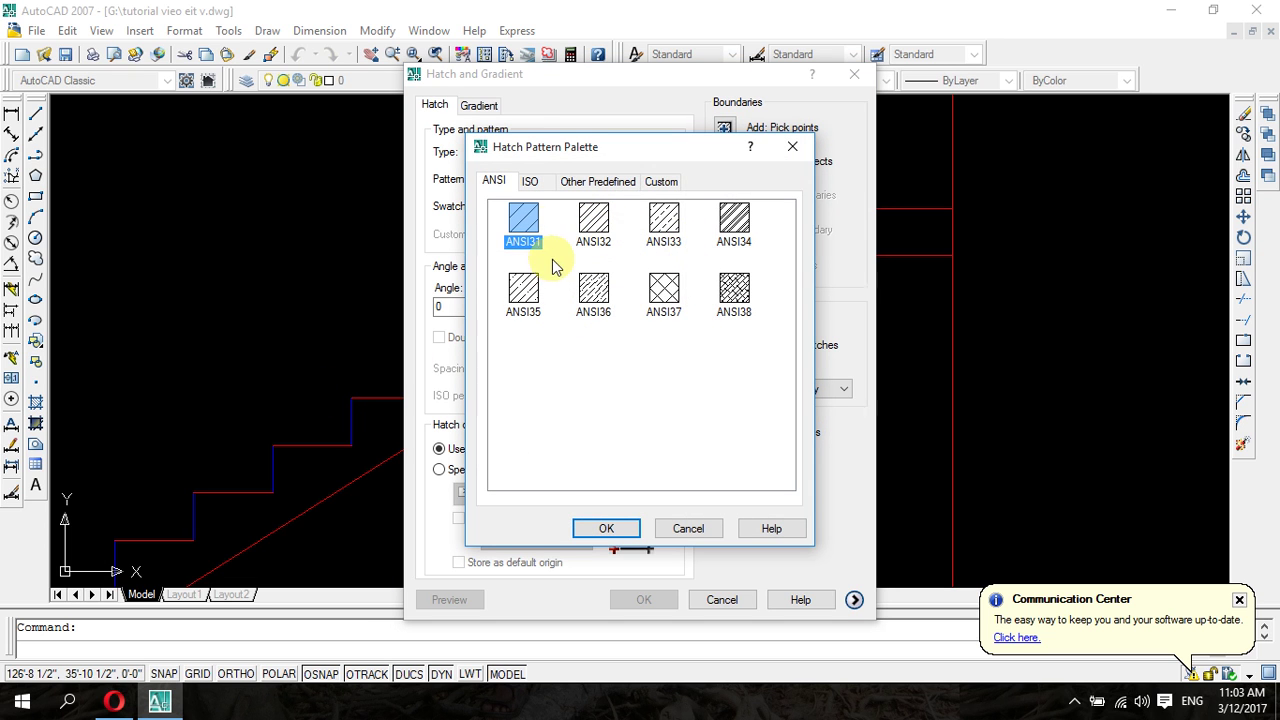
pyautogui.click(532, 182)
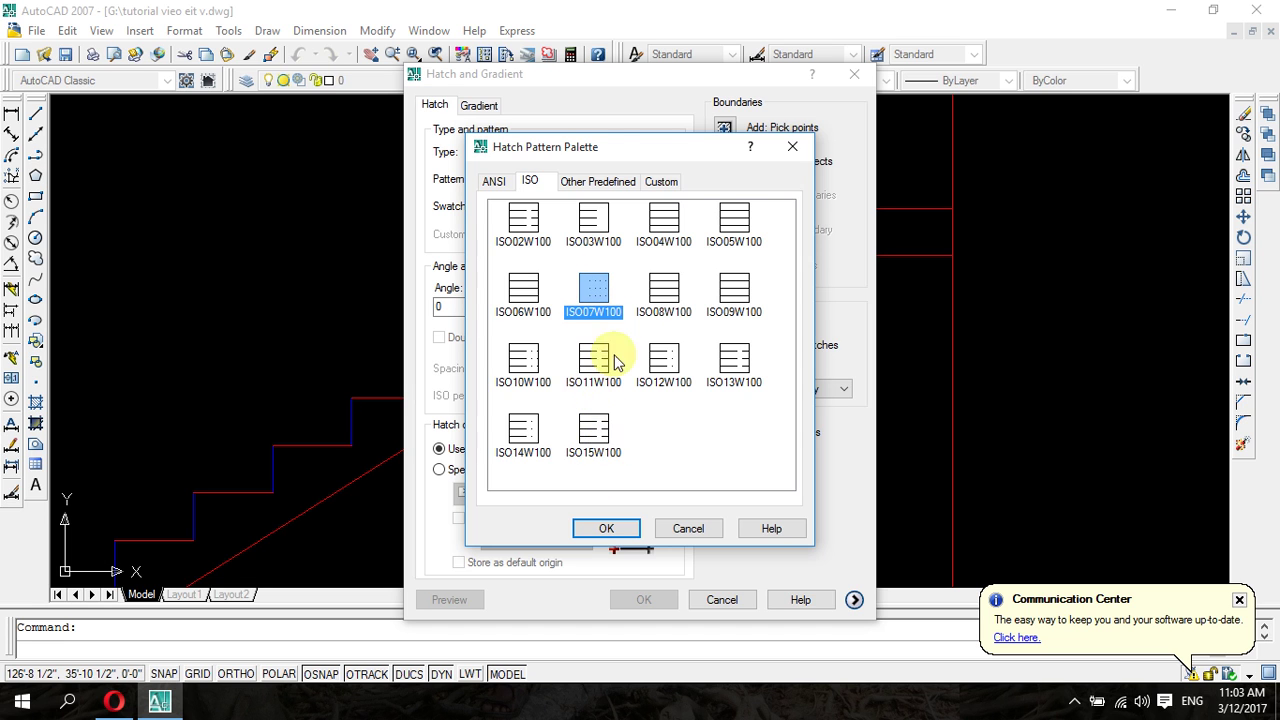
pyautogui.click(611, 185)
pyautogui.scroll(-1, 715, 340)
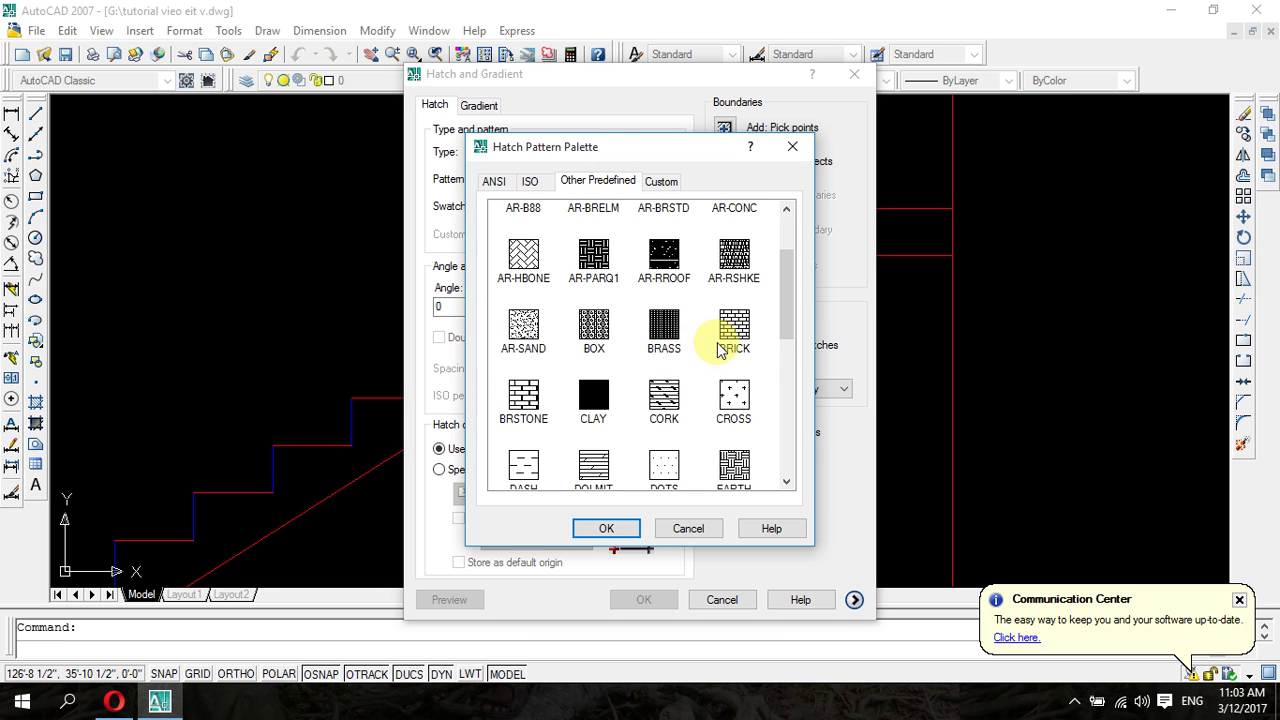
pyautogui.scroll(1, 720, 355)
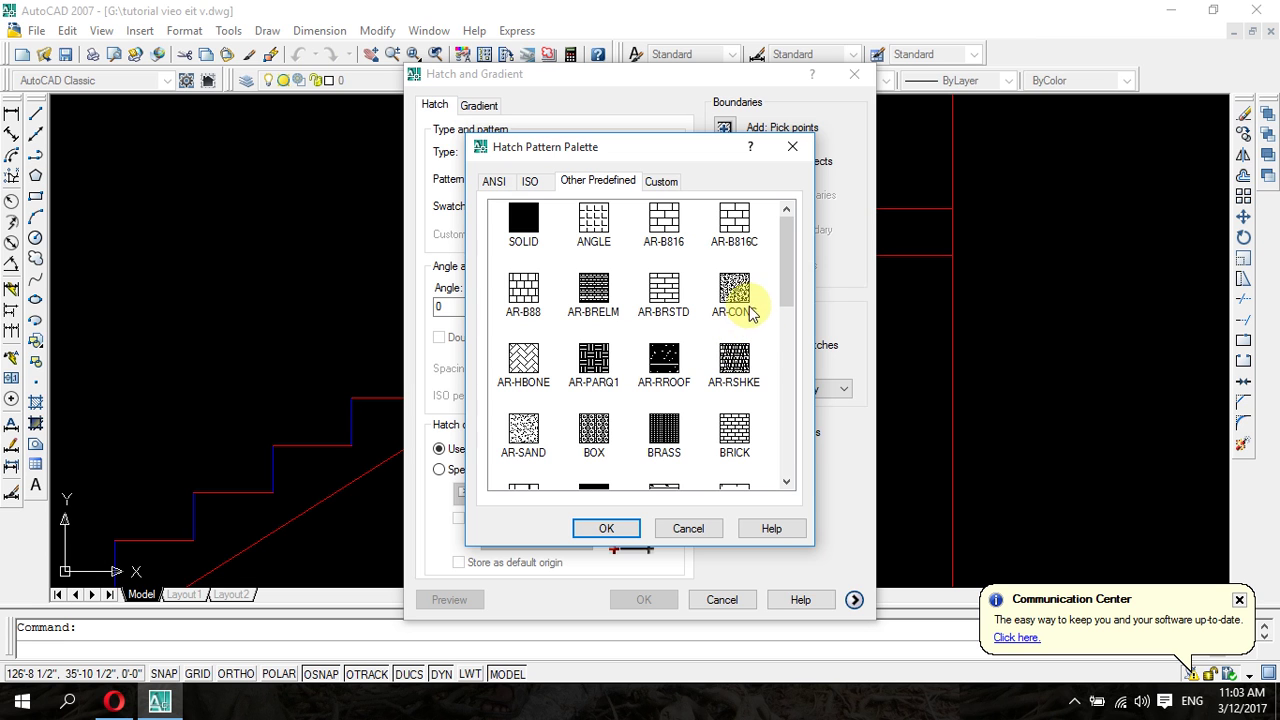
pyautogui.click(734, 292)
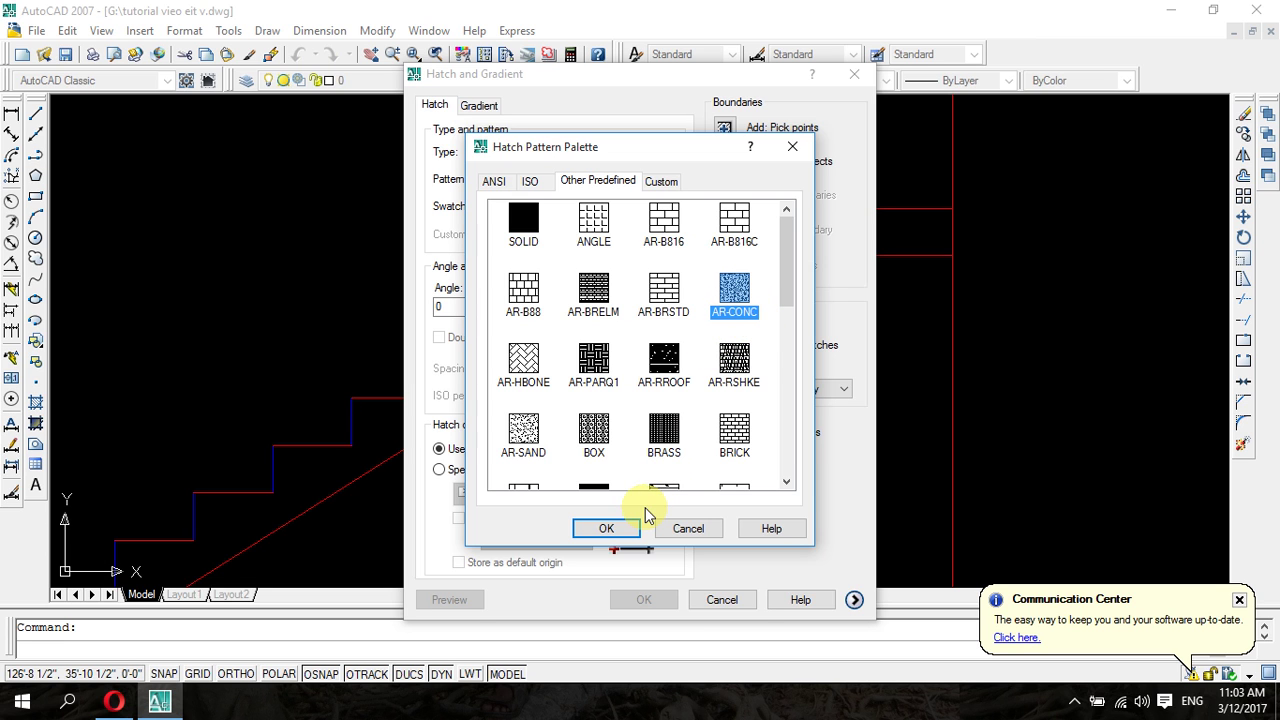
pyautogui.click(608, 530)
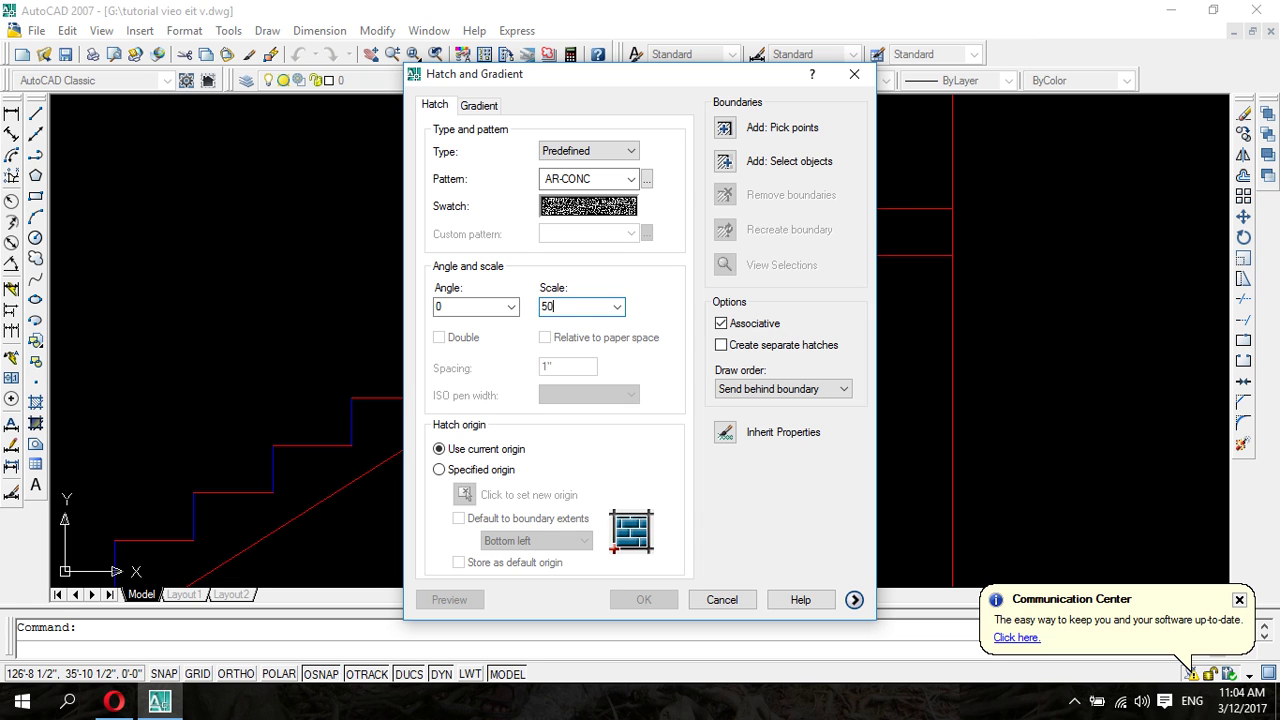
# - Pick two points inside the stair slab; both give boundary errors
pyautogui.click(725, 127)
pyautogui.click(557, 286)
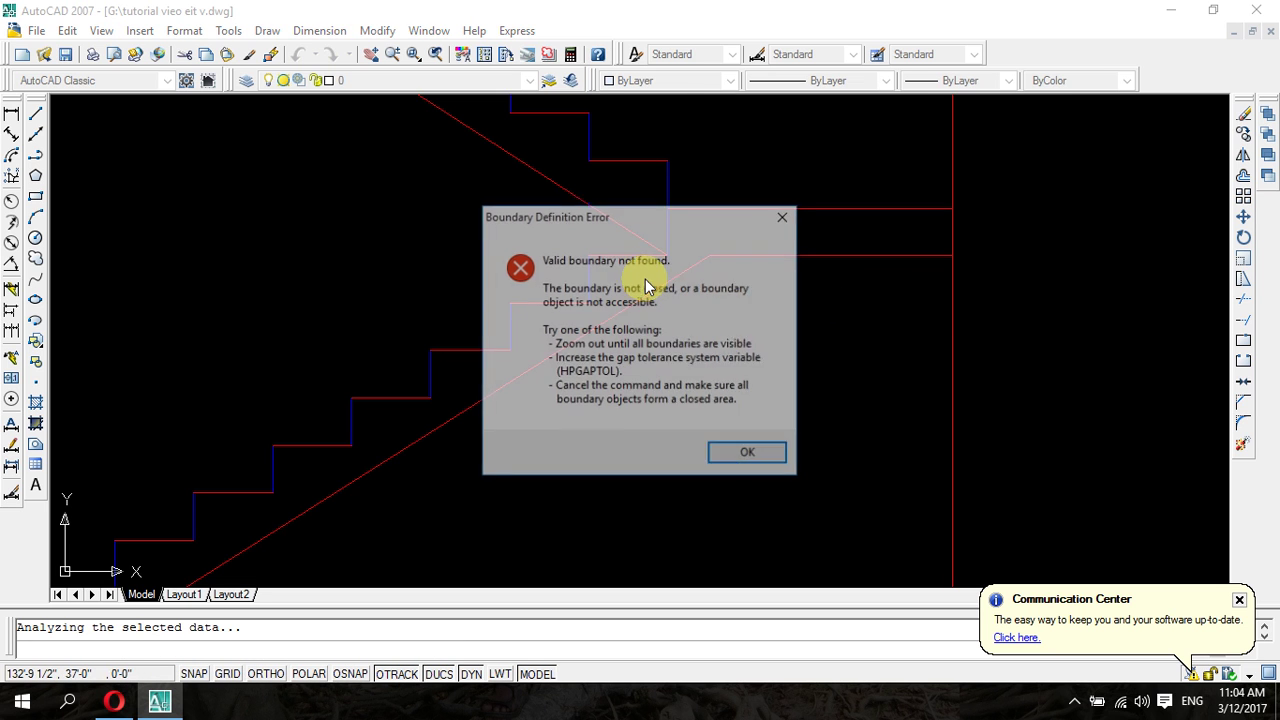
pyautogui.click(748, 457)
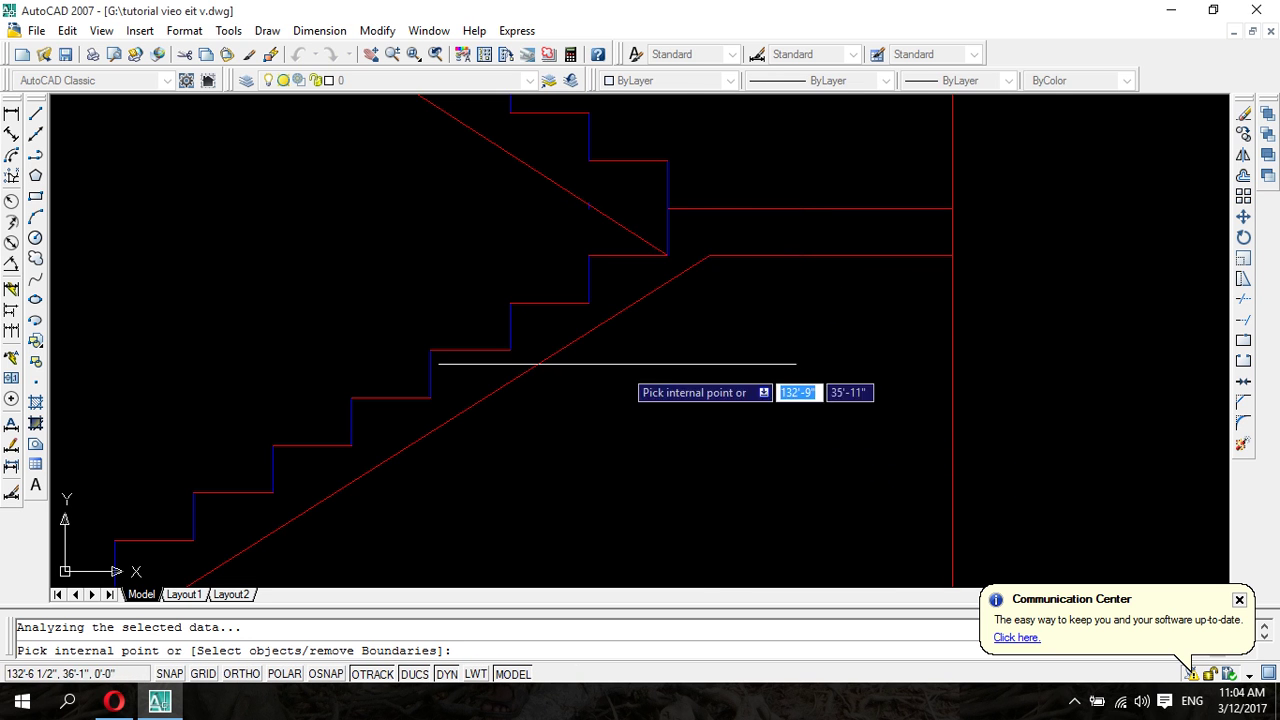
pyautogui.click(561, 336)
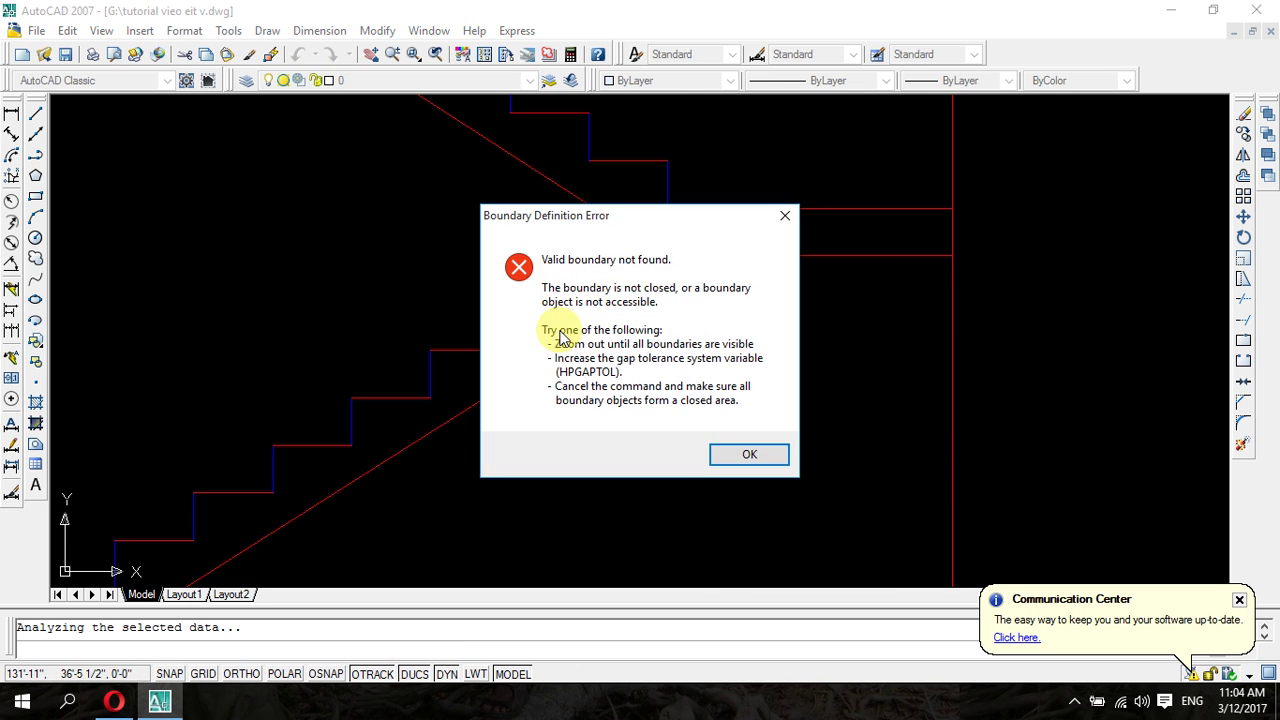
pyautogui.click(748, 455)
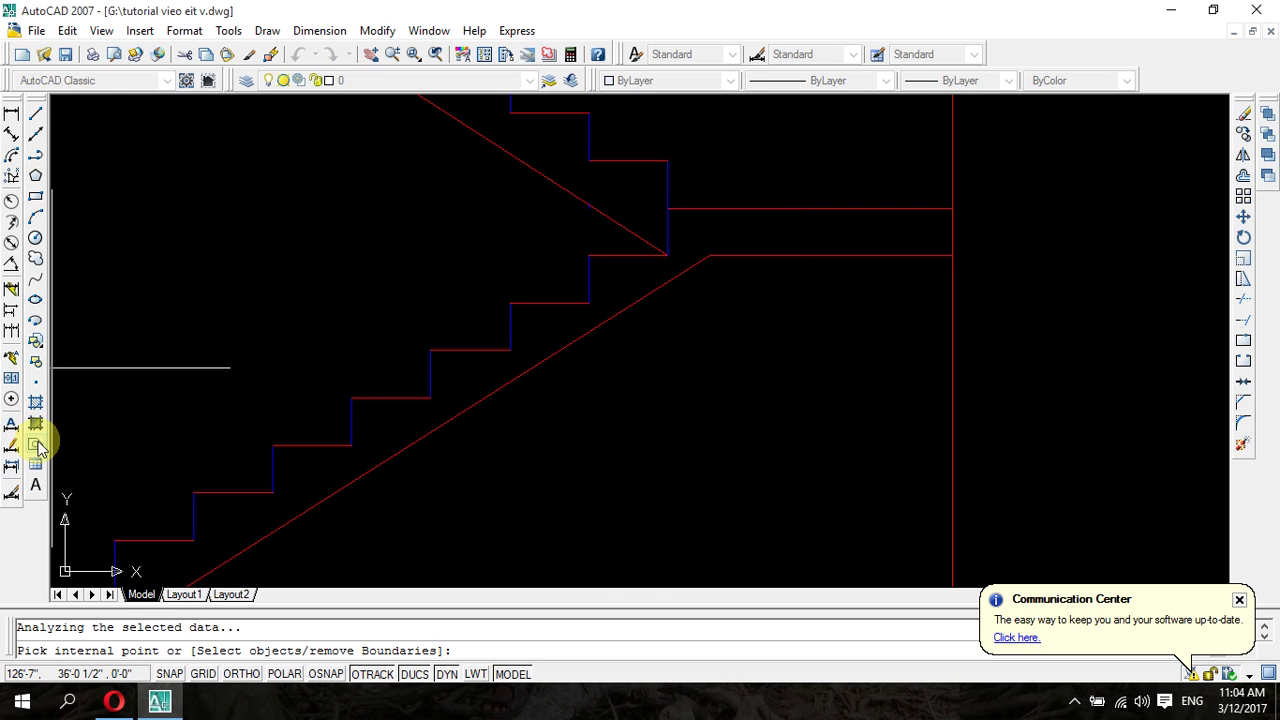
# - Restart the hatch and reselect AR-CONC at scale 1
pyautogui.click(35, 405)
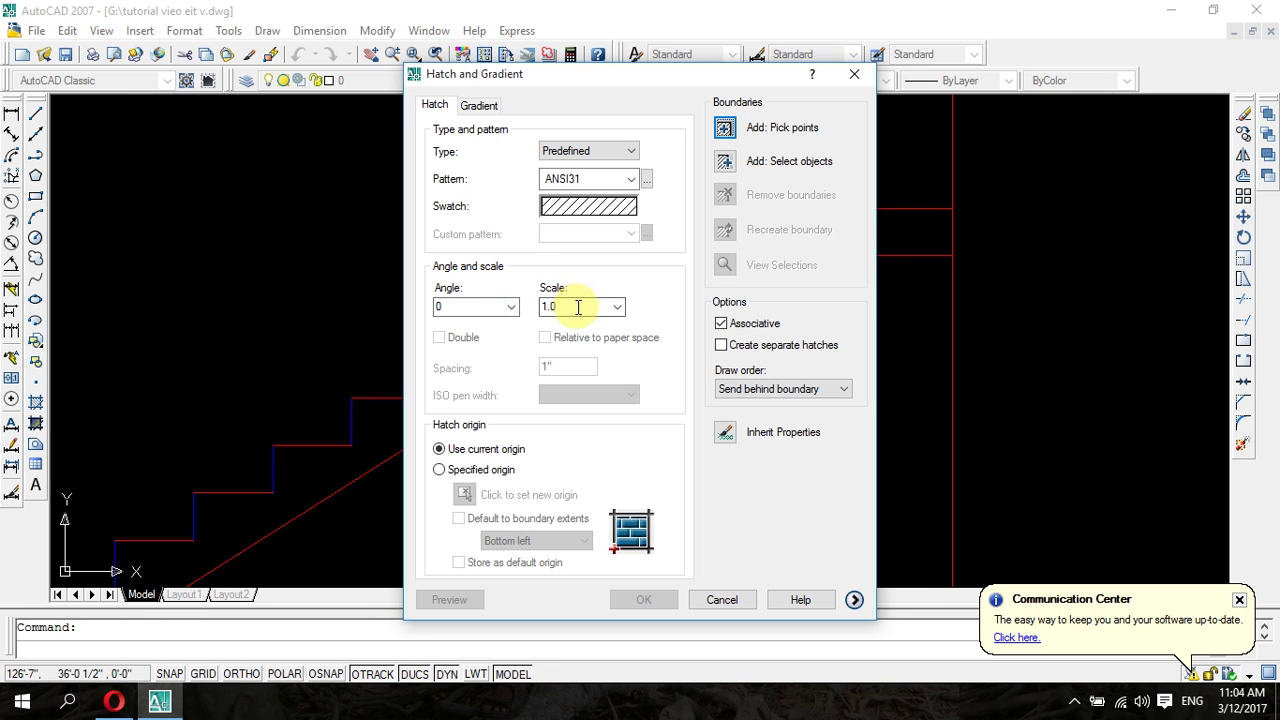
pyautogui.click(590, 207)
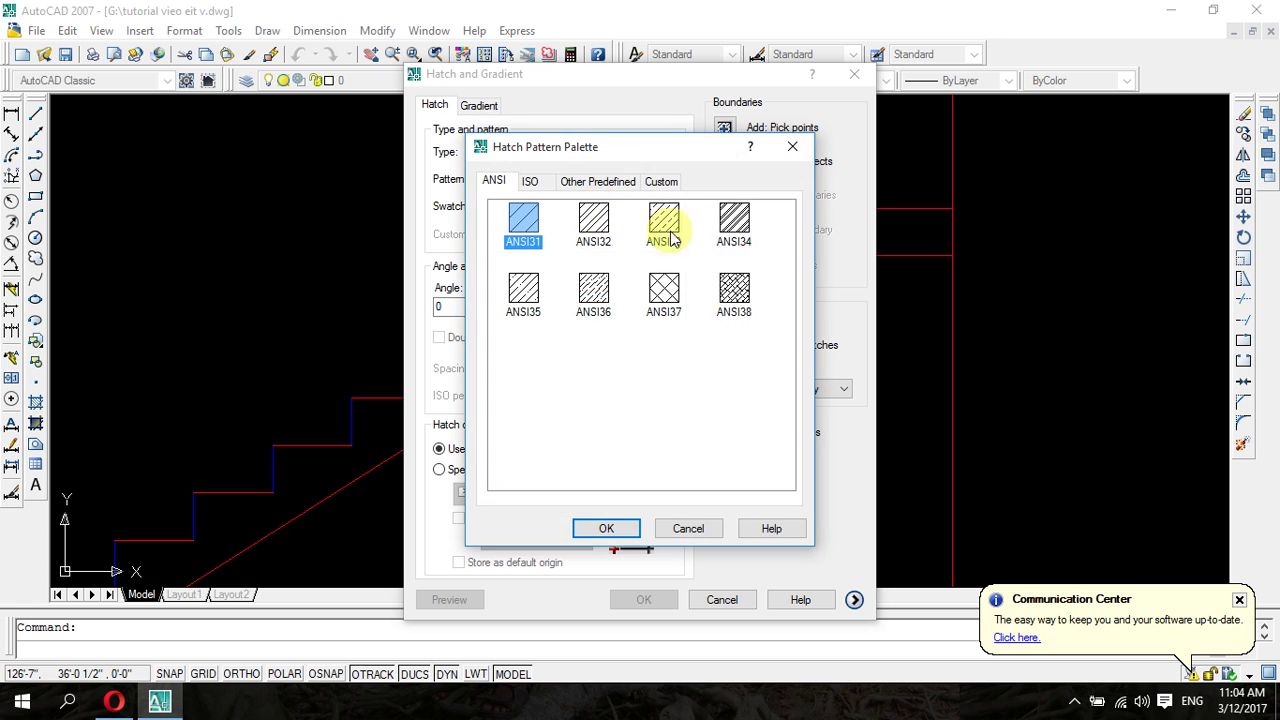
pyautogui.click(599, 190)
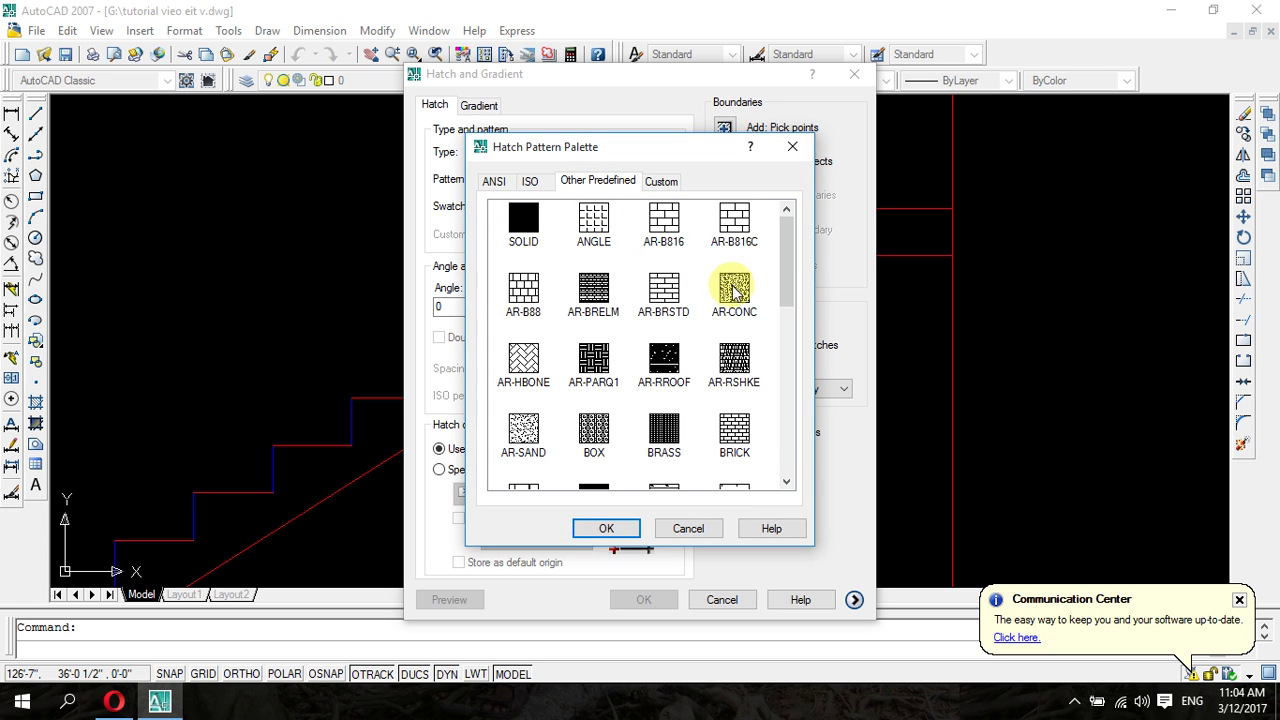
pyautogui.click(604, 531)
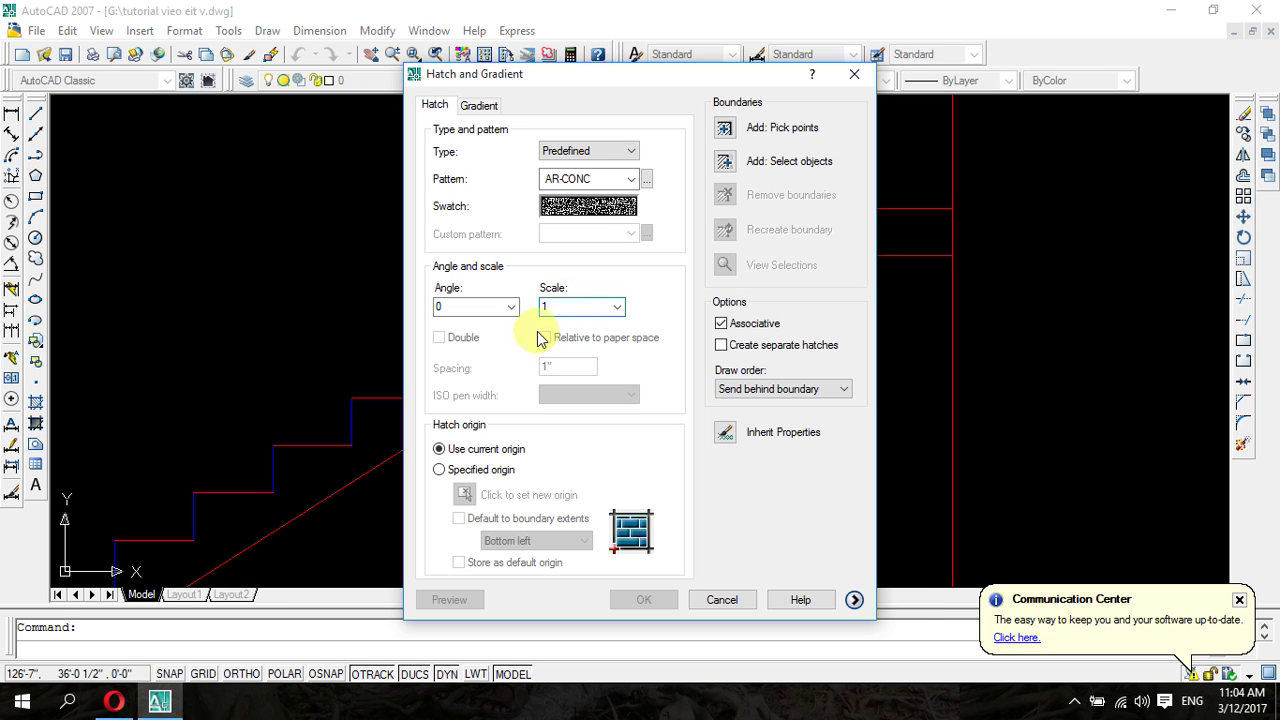
# - Pick points inside the slab again, dismissing both boundary errors
pyautogui.click(725, 130)
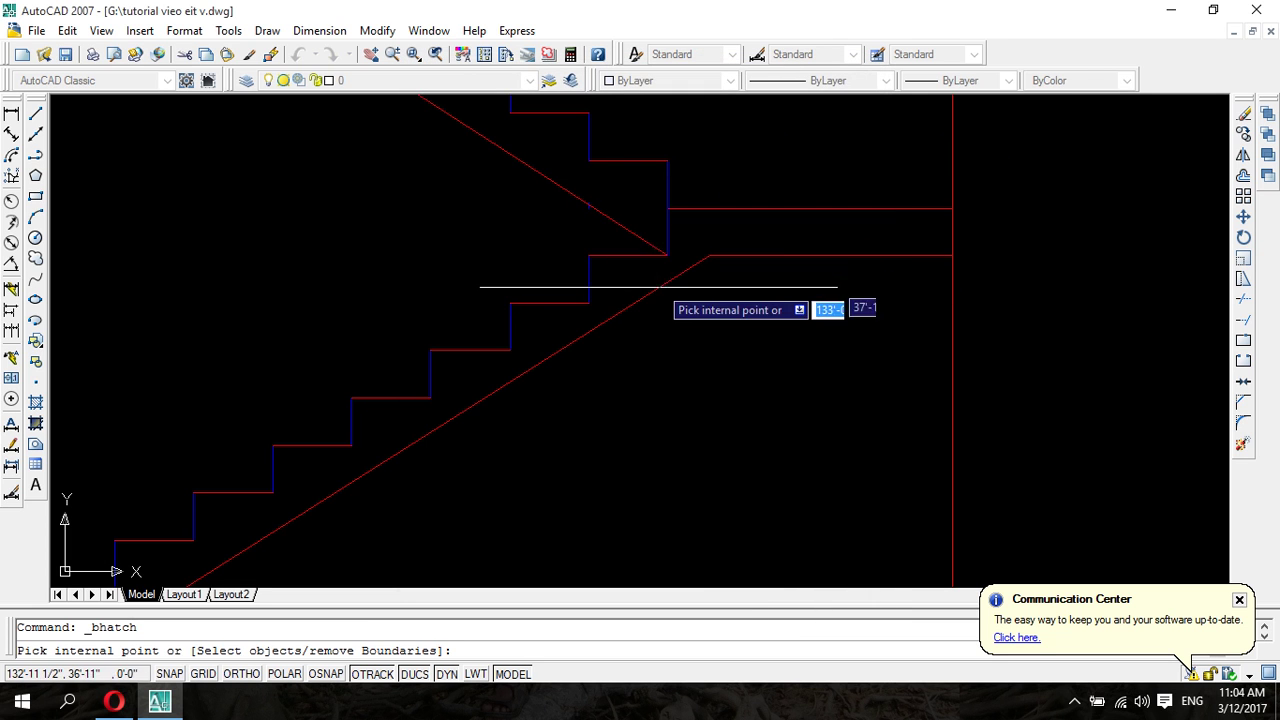
pyautogui.click(648, 283)
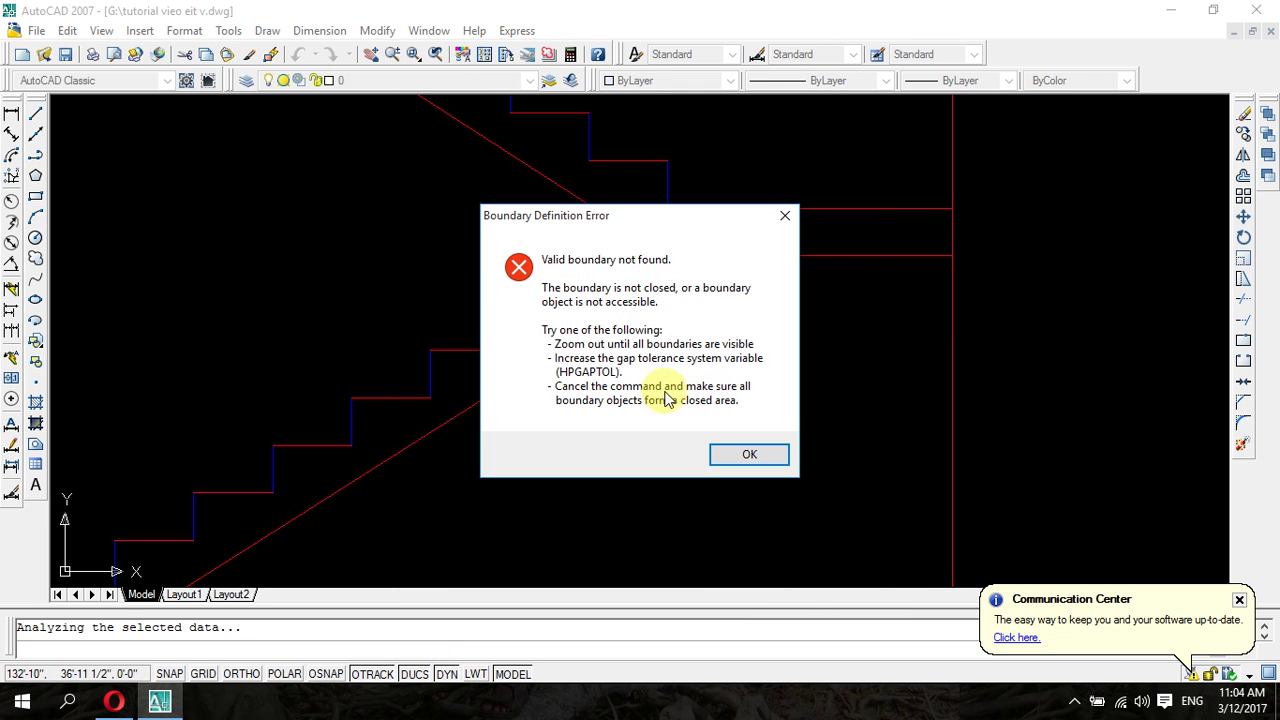
pyautogui.click(786, 218)
pyautogui.click(722, 234)
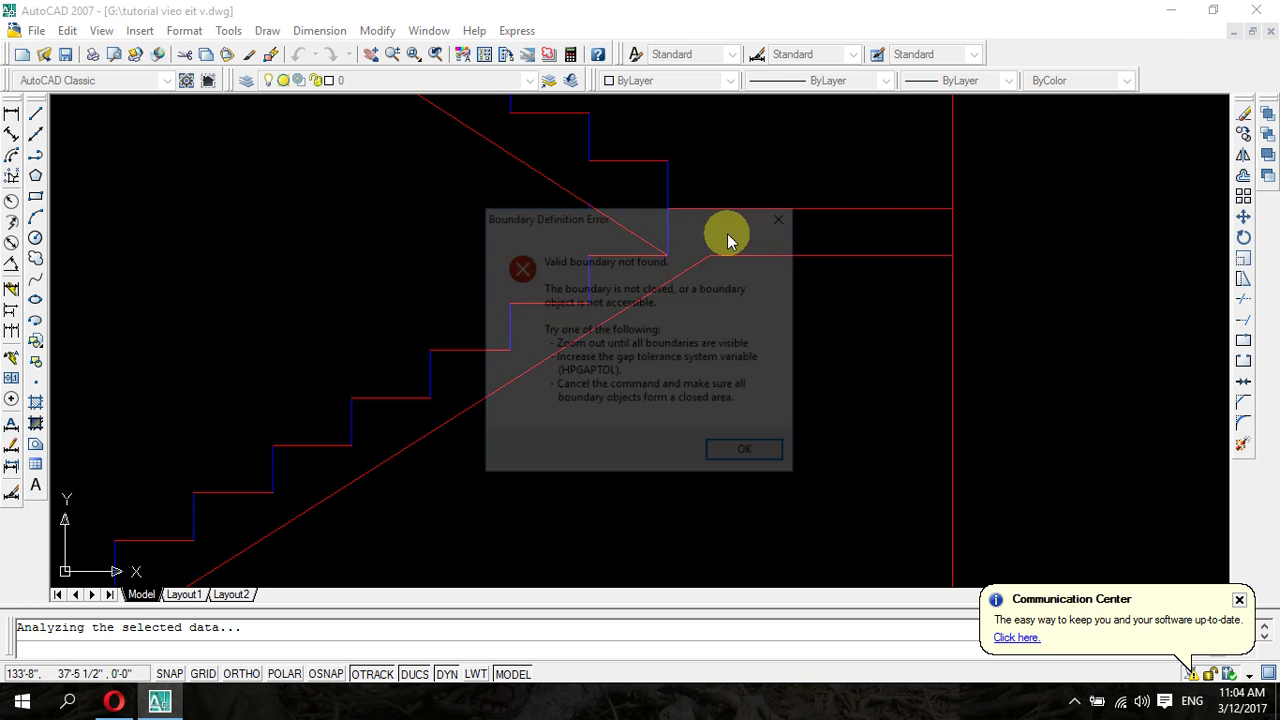
pyautogui.click(785, 216)
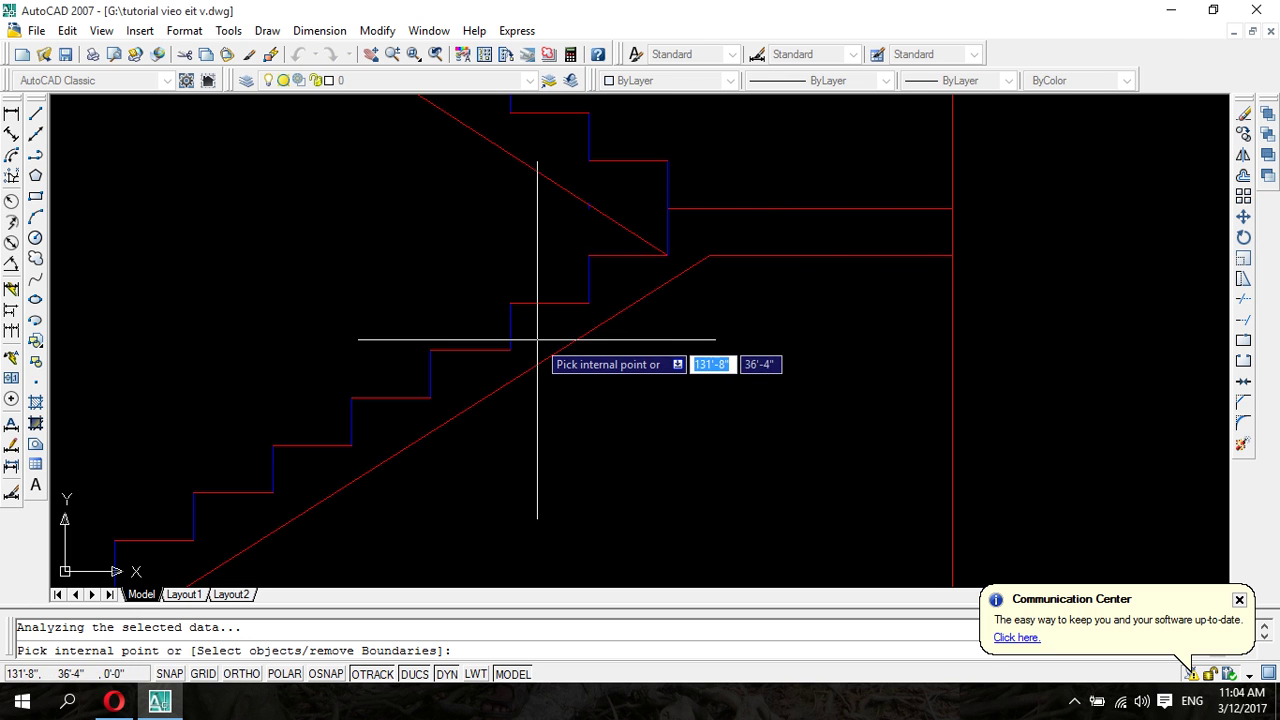
pyautogui.press('Escape')
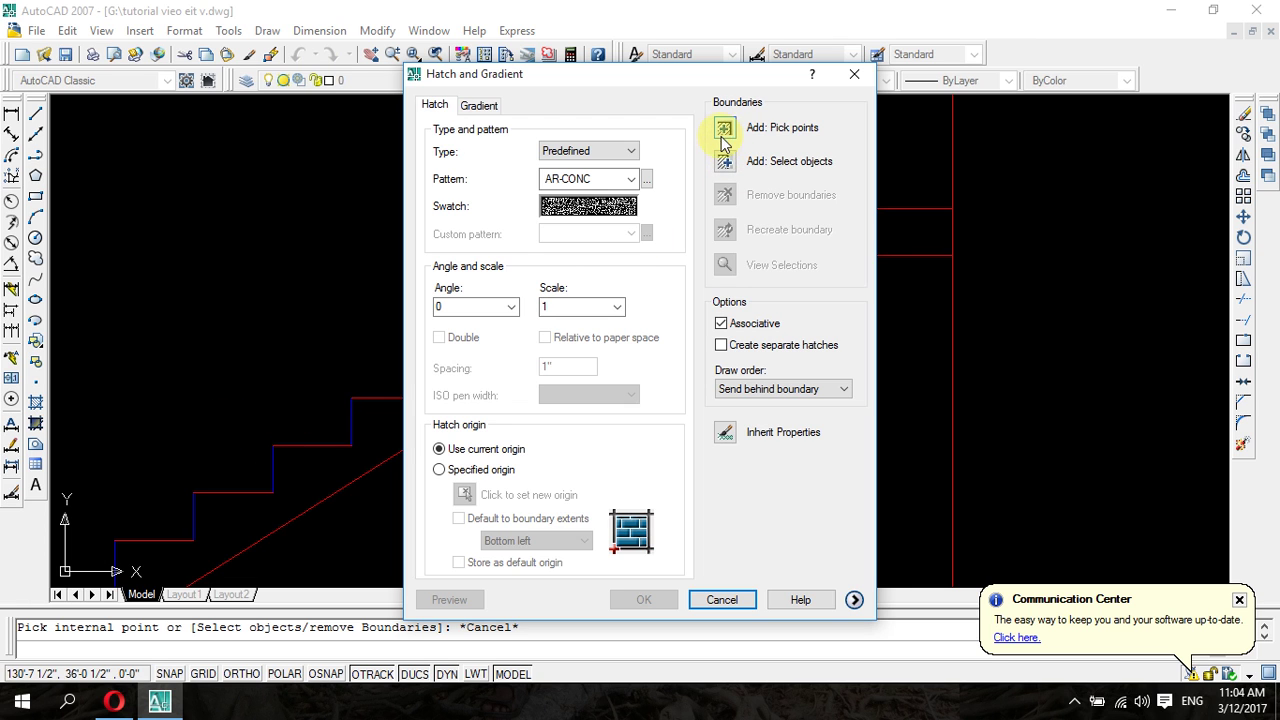
# - Try selecting the slab lines directly as hatch boundary objects
pyautogui.click(722, 161)
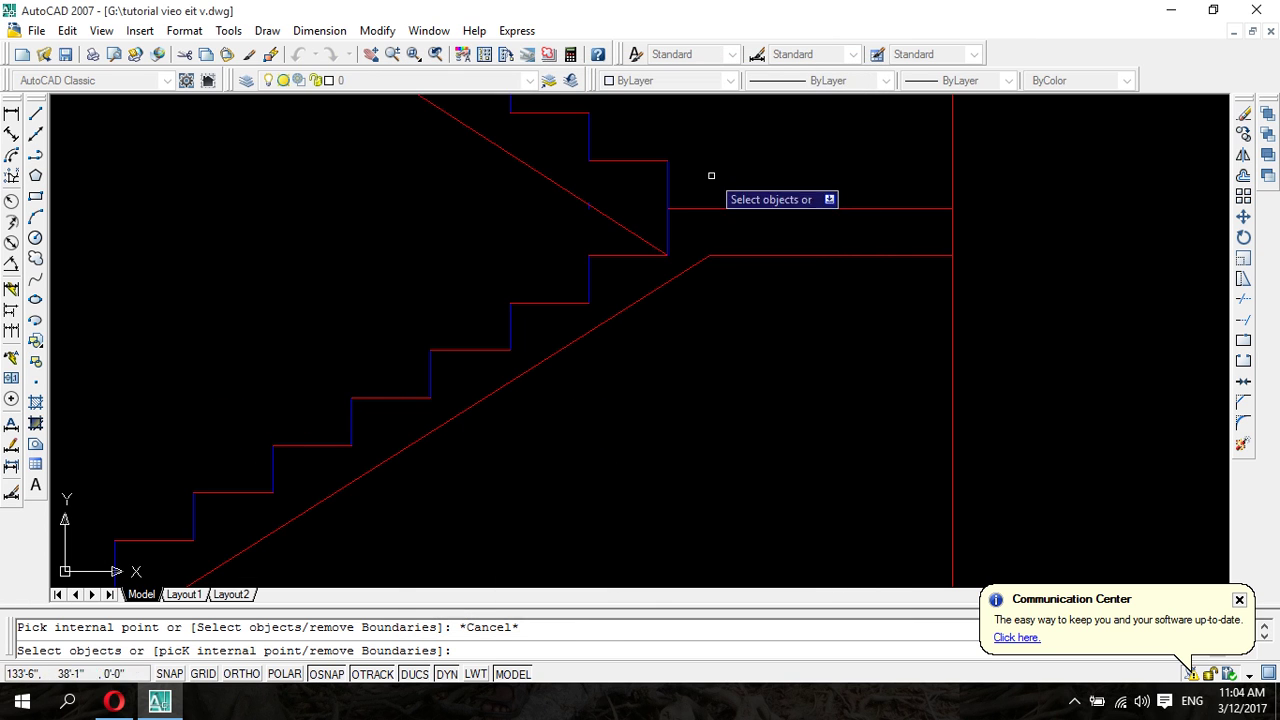
pyautogui.click(700, 236)
pyautogui.click(700, 233)
pyautogui.rightClick(700, 234)
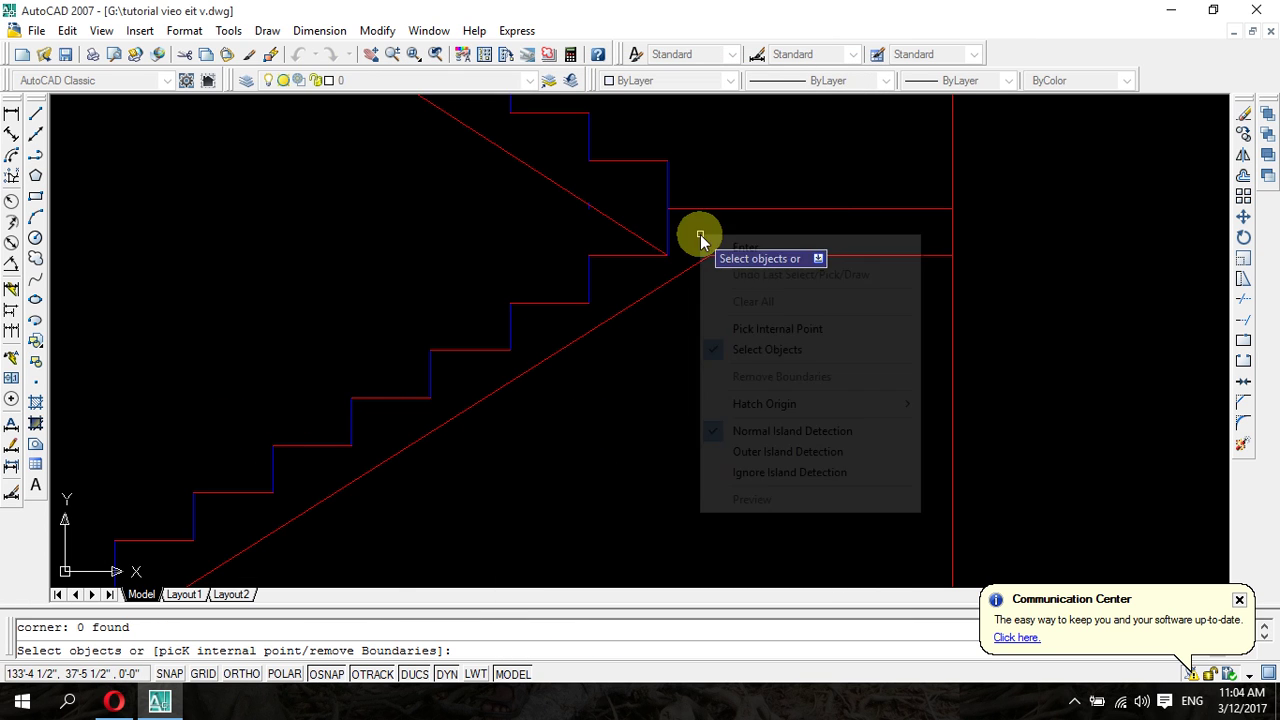
pyautogui.click(717, 249)
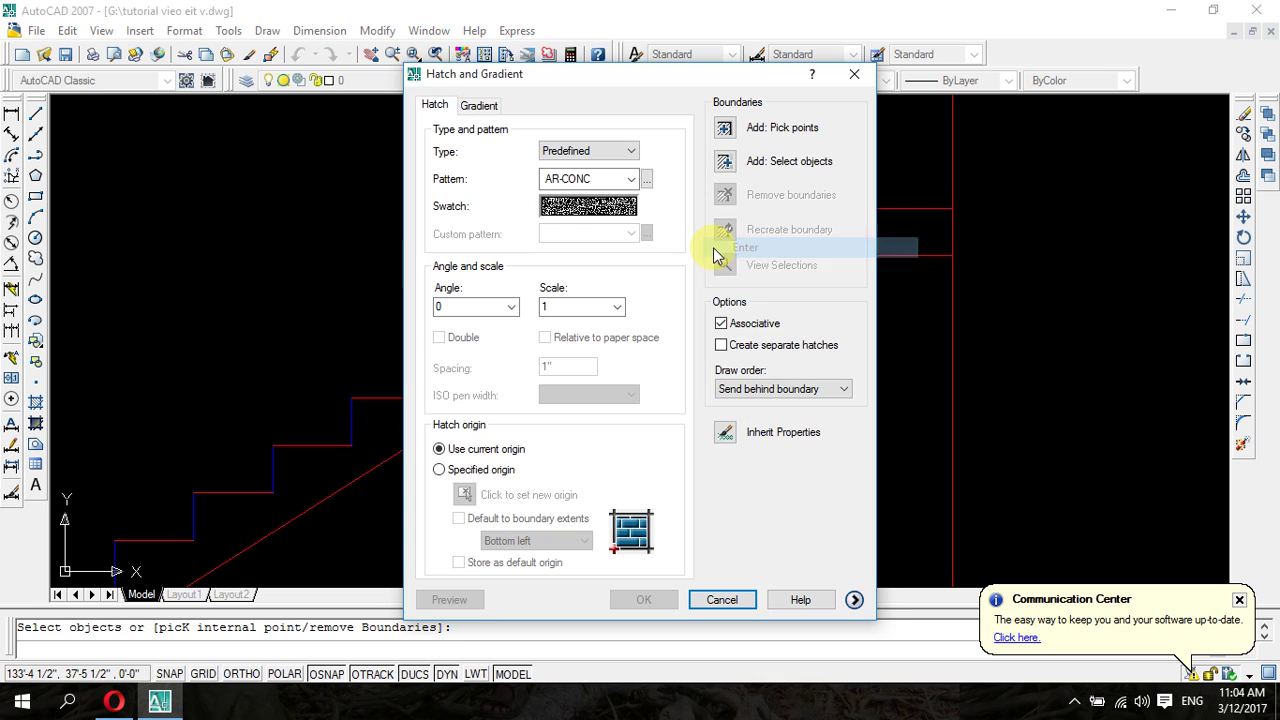
# - Pick inside the landing area, then switch to Specified origin and pick again
pyautogui.click(722, 130)
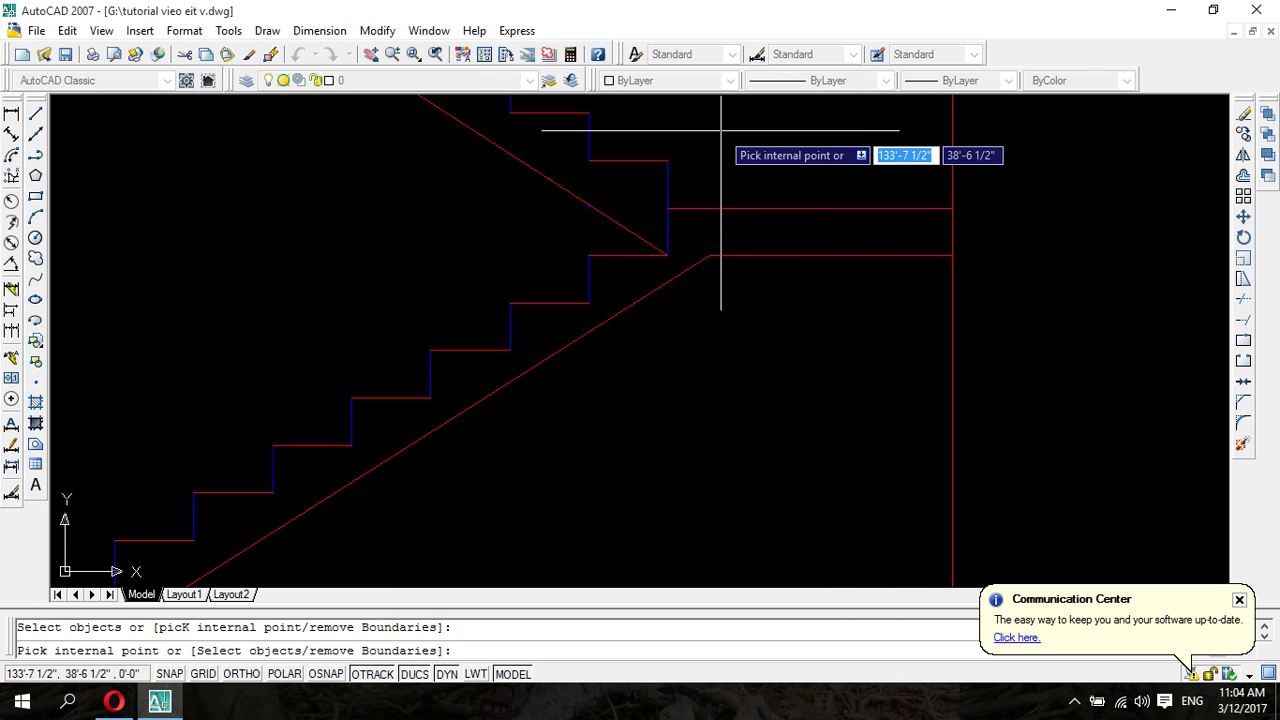
pyautogui.click(705, 230)
pyautogui.click(784, 216)
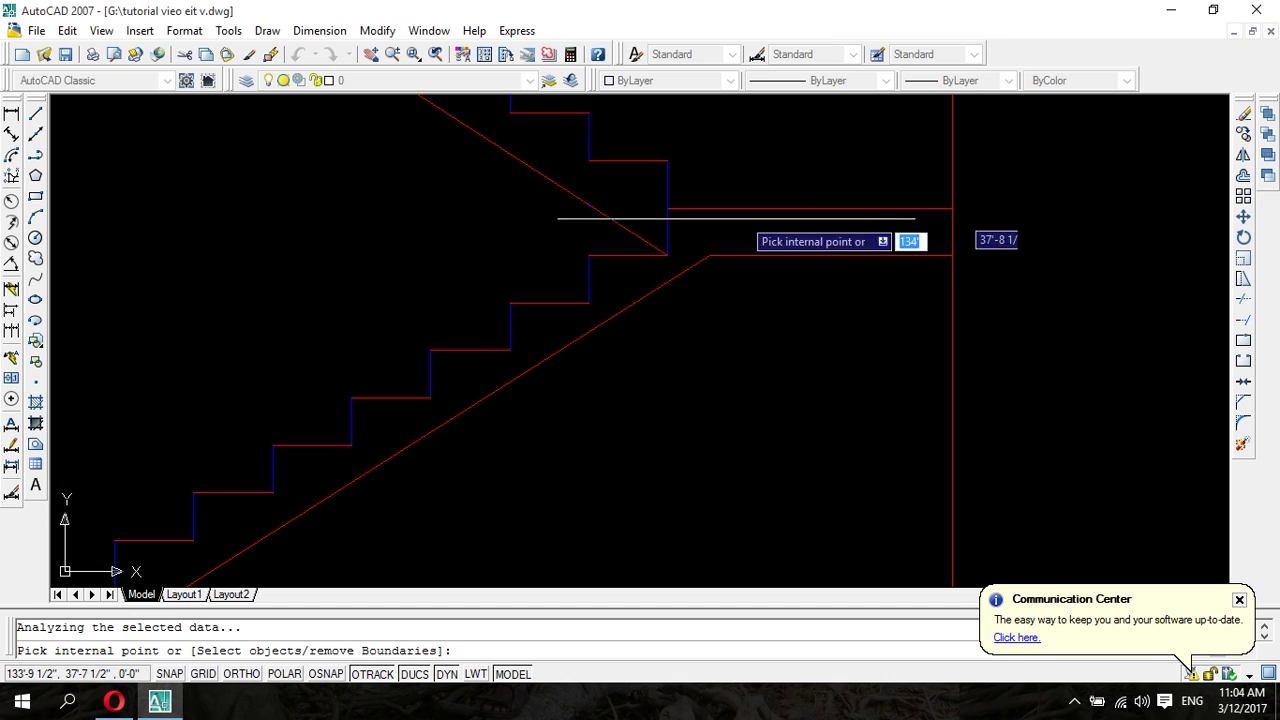
pyautogui.click(35, 401)
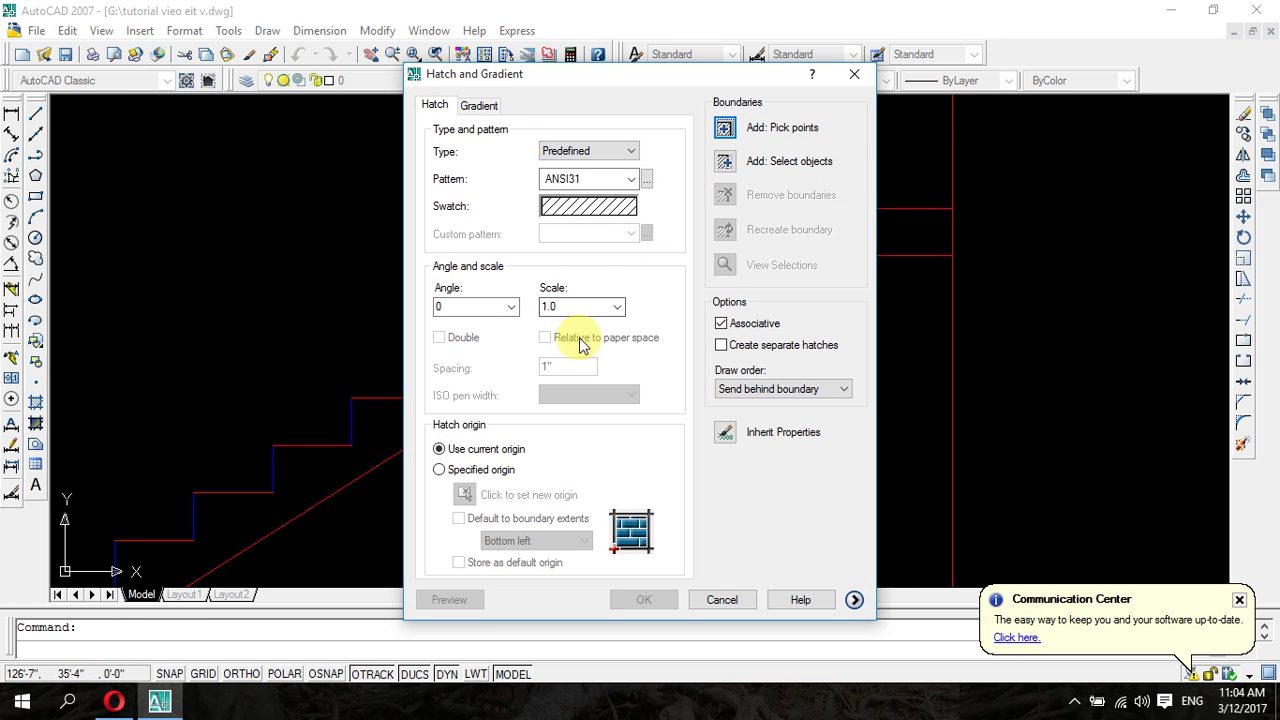
pyautogui.click(440, 471)
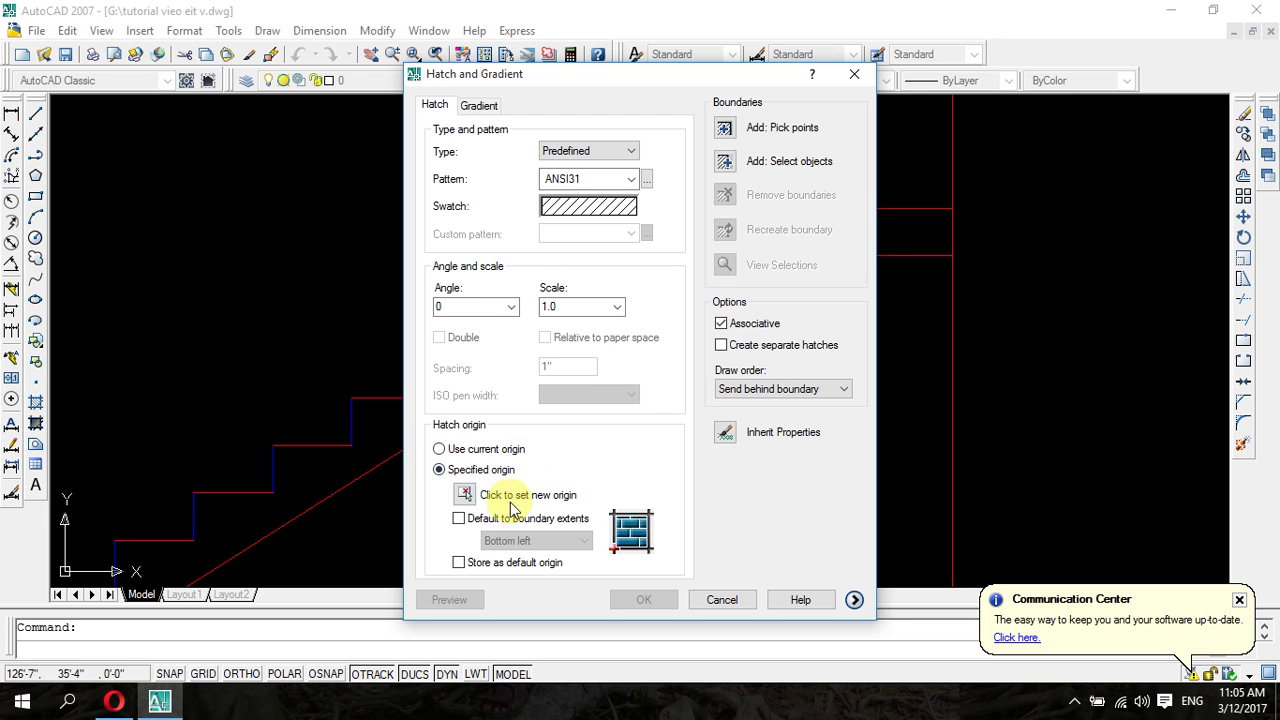
pyautogui.click(725, 130)
pyautogui.click(663, 211)
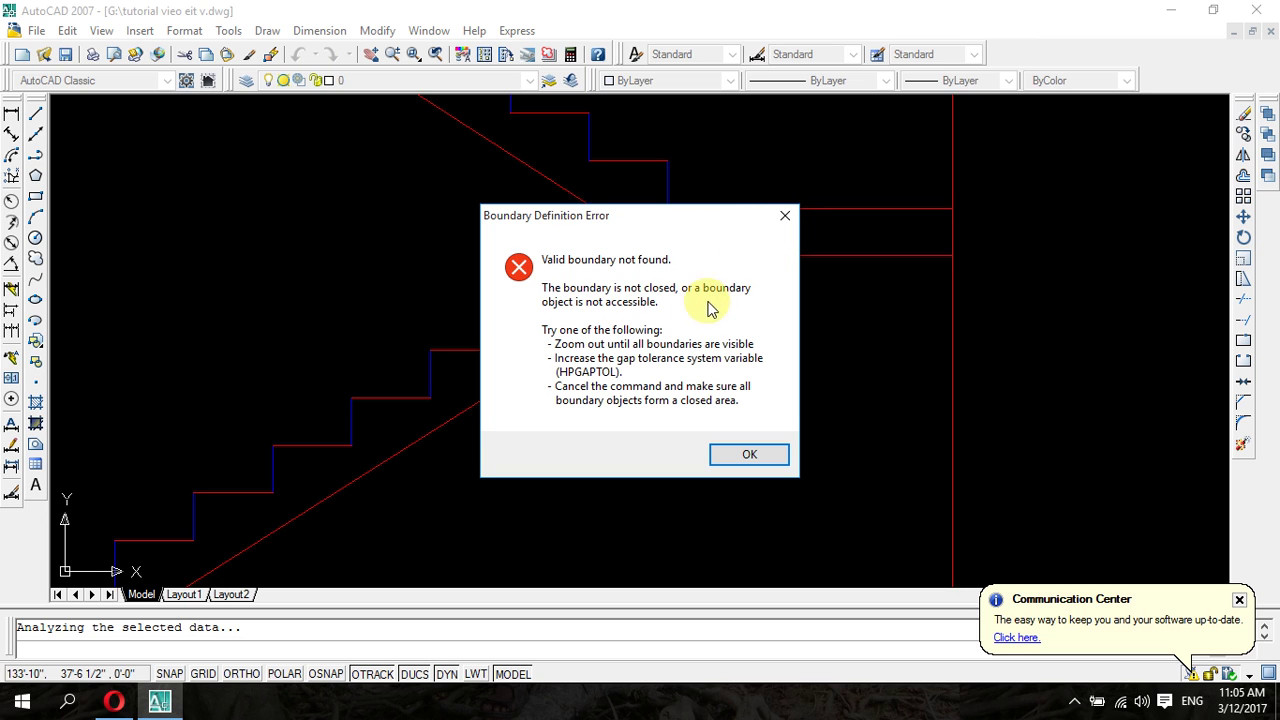
# - Dismiss the boundary error and bring the stair's right wall corner into view
pyautogui.click(786, 221)
pyautogui.scroll(-3, 671, 251)
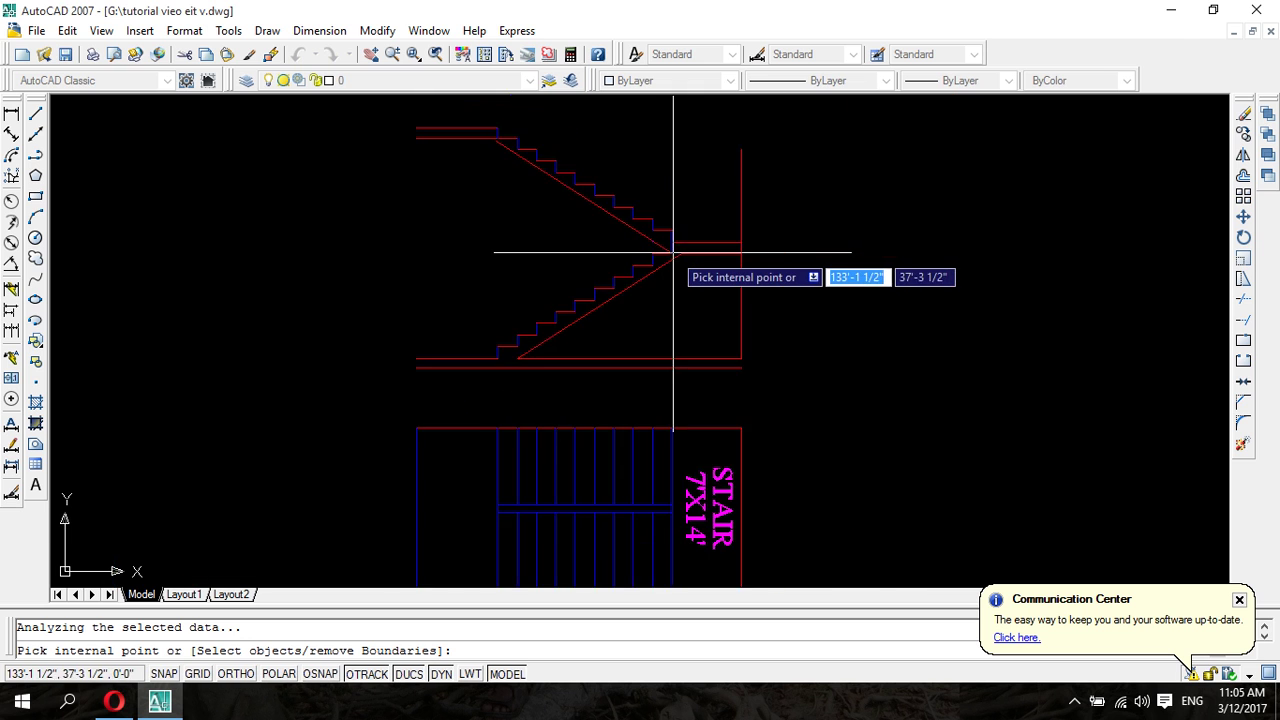
pyautogui.scroll(-2, 669, 274)
pyautogui.scroll(1, 674, 256)
pyautogui.scroll(1, 674, 284)
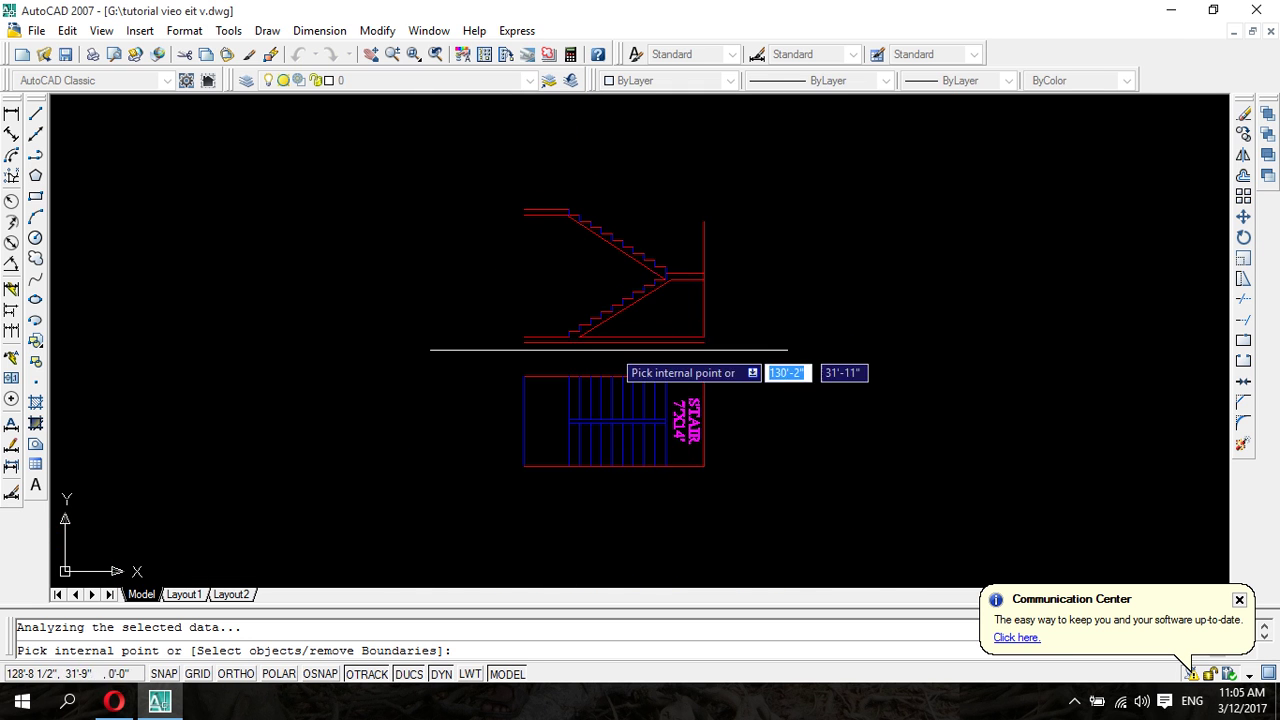
pyautogui.scroll(4, 618, 340)
pyautogui.scroll(-3, 620, 336)
pyautogui.scroll(1, 632, 354)
pyautogui.scroll(3, 680, 320)
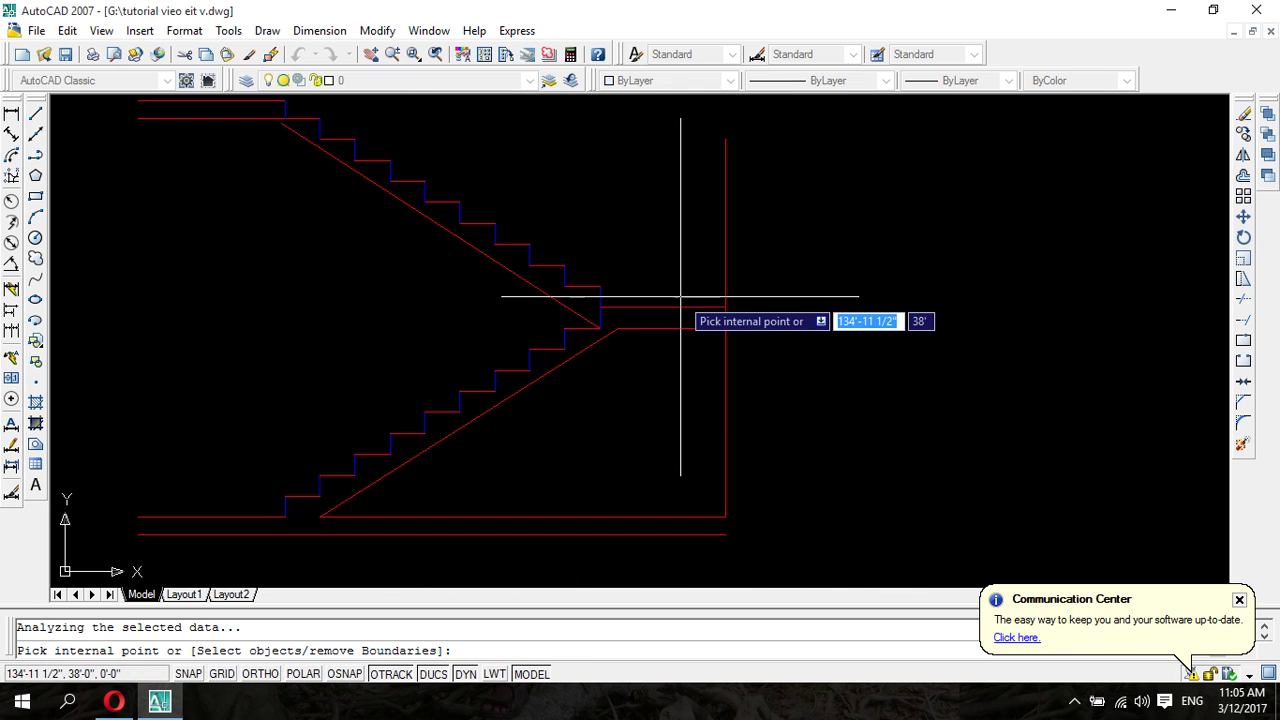
pyautogui.scroll(-2, 679, 306)
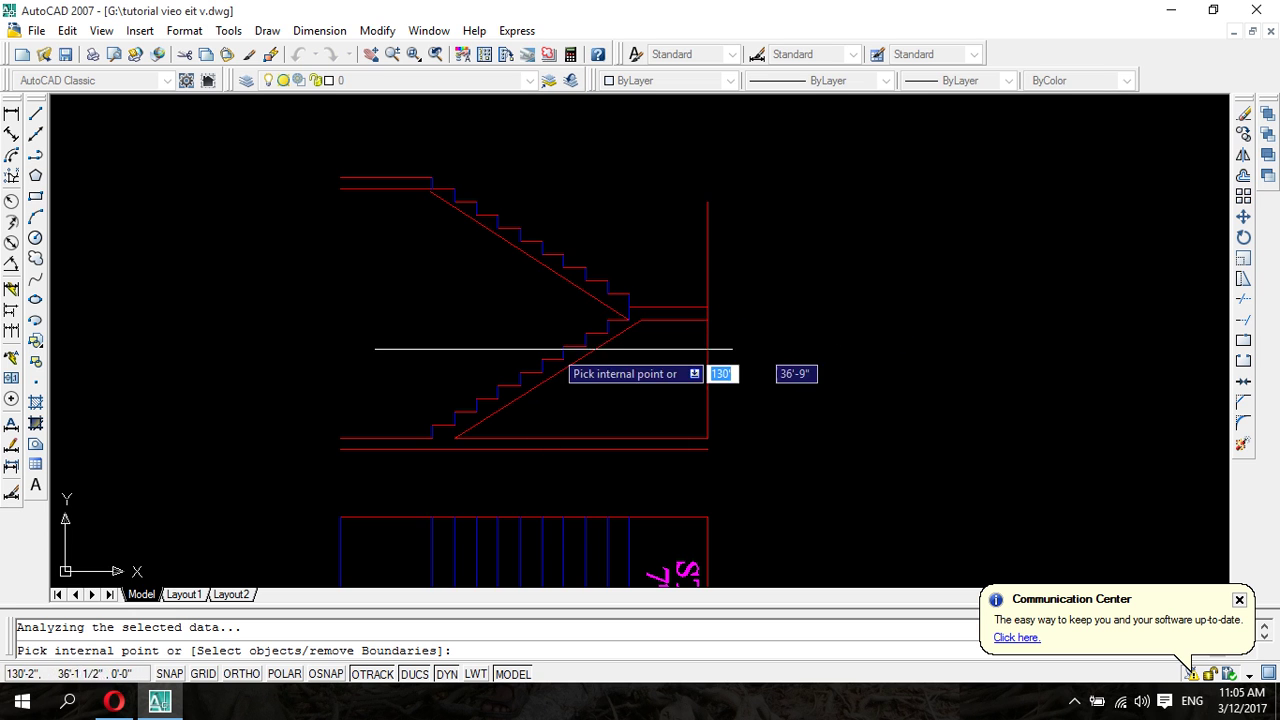
pyautogui.moveTo(568, 410)
pyautogui.mouseDown(button='middle')
pyautogui.moveTo(566, 365)
pyautogui.moveTo(571, 400)
pyautogui.mouseUp(button='middle')
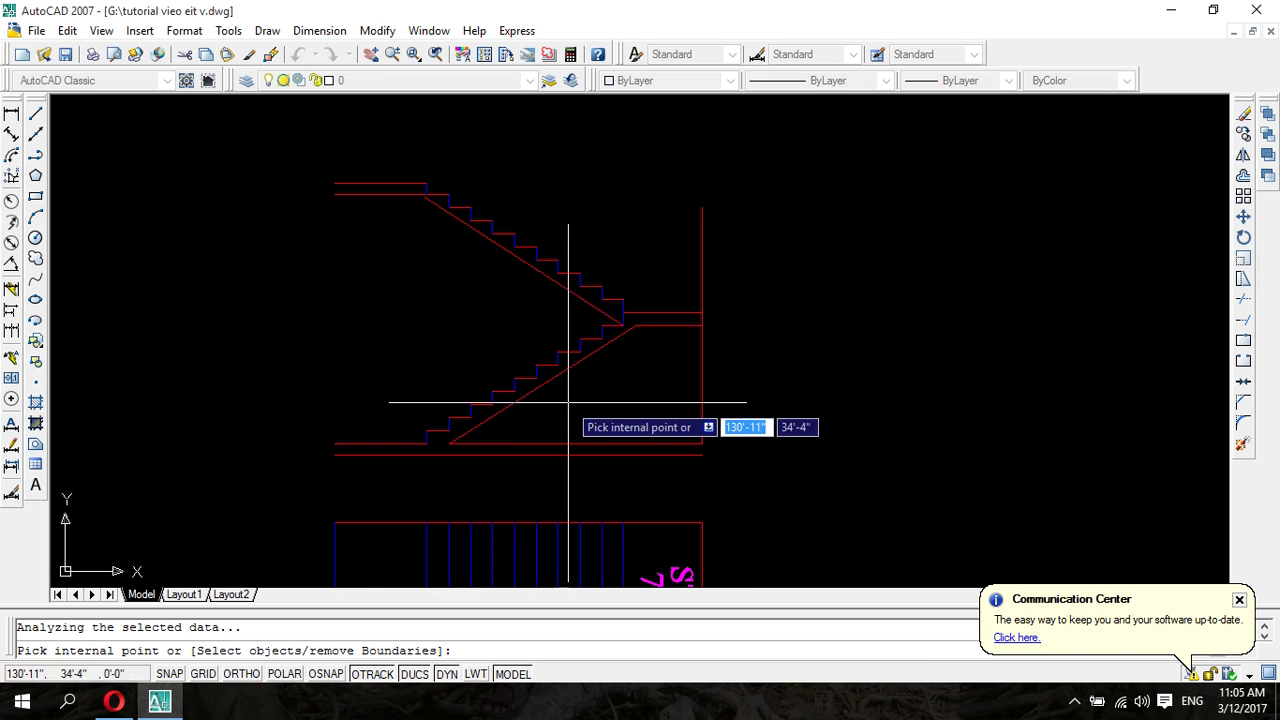
pyautogui.scroll(4, 745, 375)
pyautogui.moveTo(690, 428); pyautogui.dragTo(586, 406, button='middle')
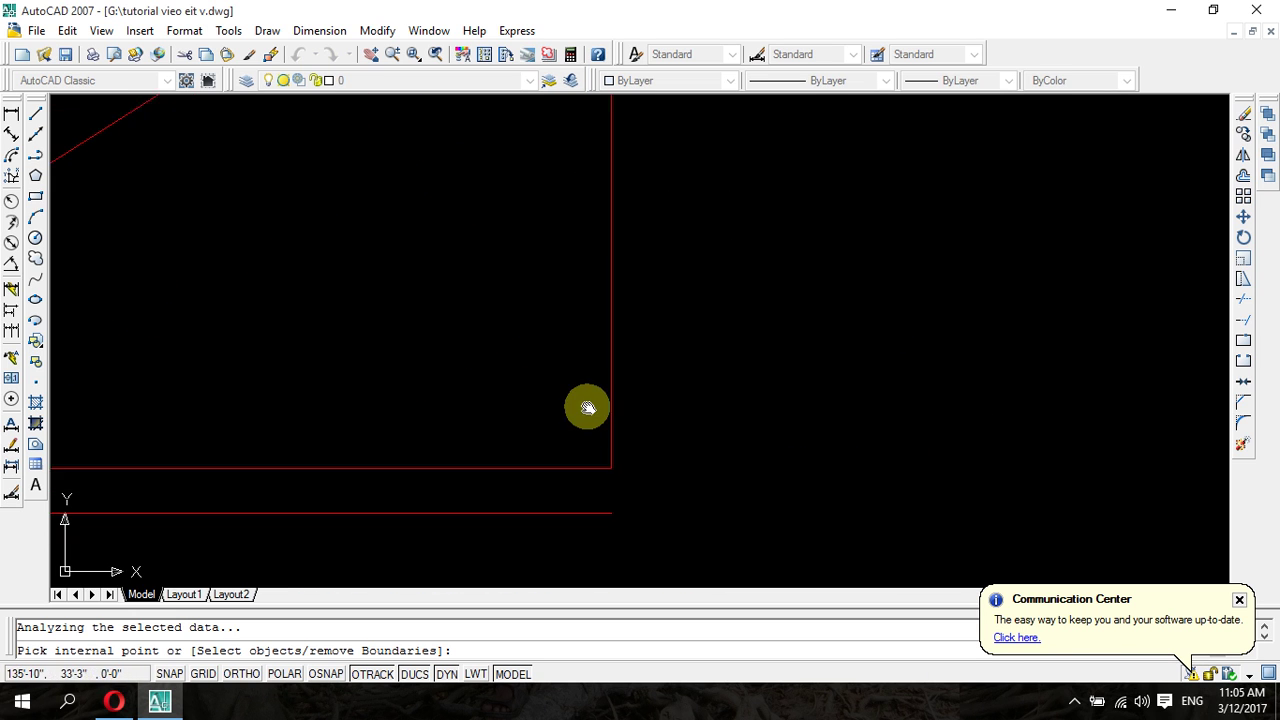
# - Pick inside the corner, dismiss the error, and cancel the Hatch dialog
pyautogui.click(620, 331)
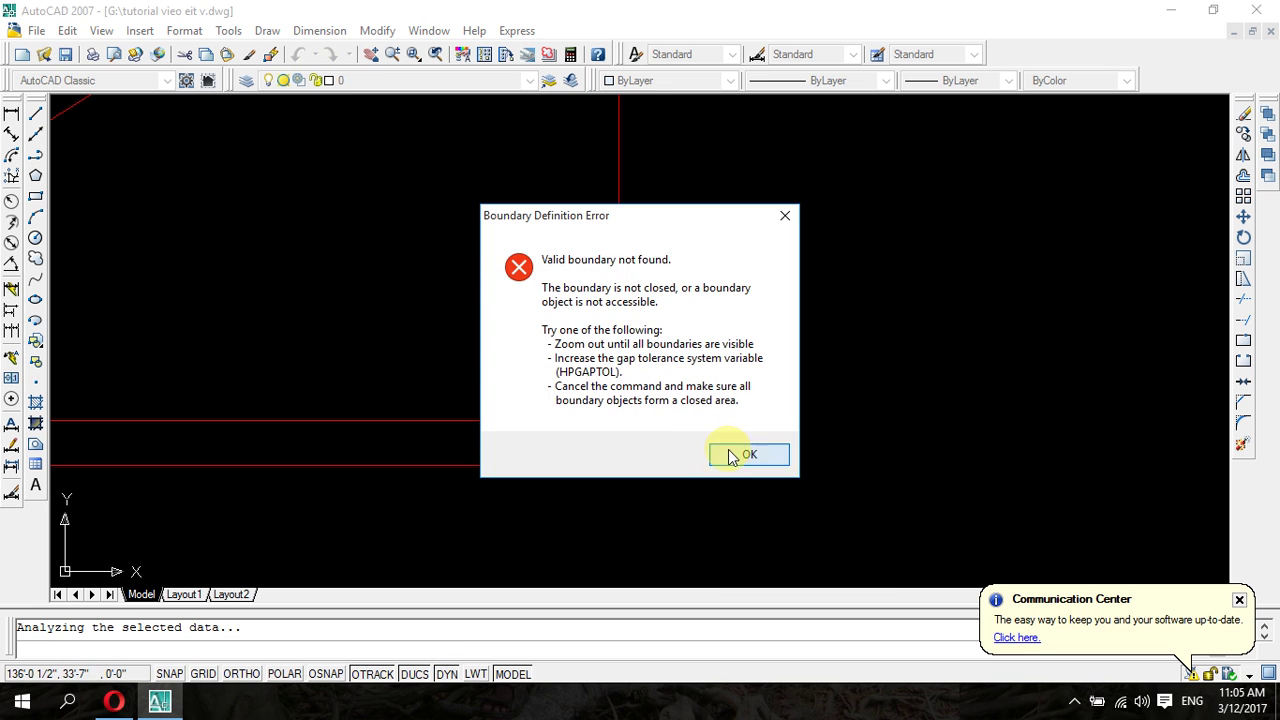
pyautogui.click(730, 456)
pyautogui.press('Escape')
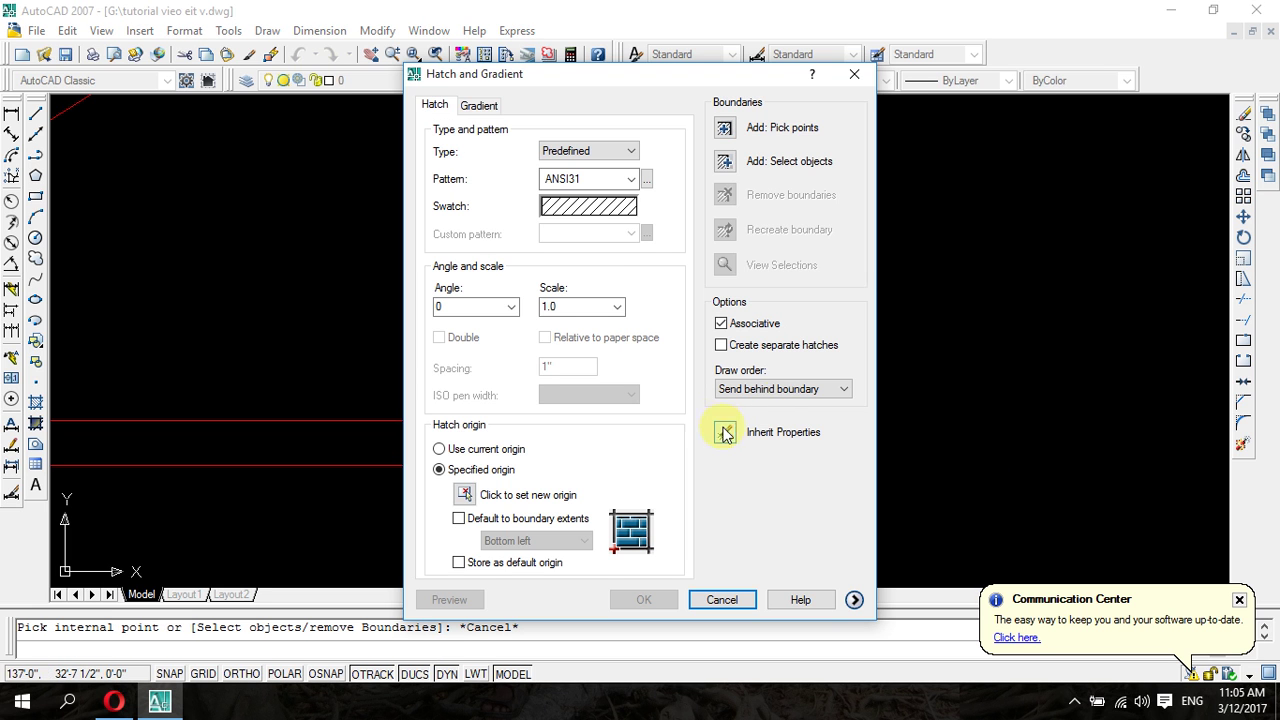
pyautogui.click(854, 74)
# - Stretch the right wall line's bottom end down to the lower slab line
pyautogui.click(620, 300)
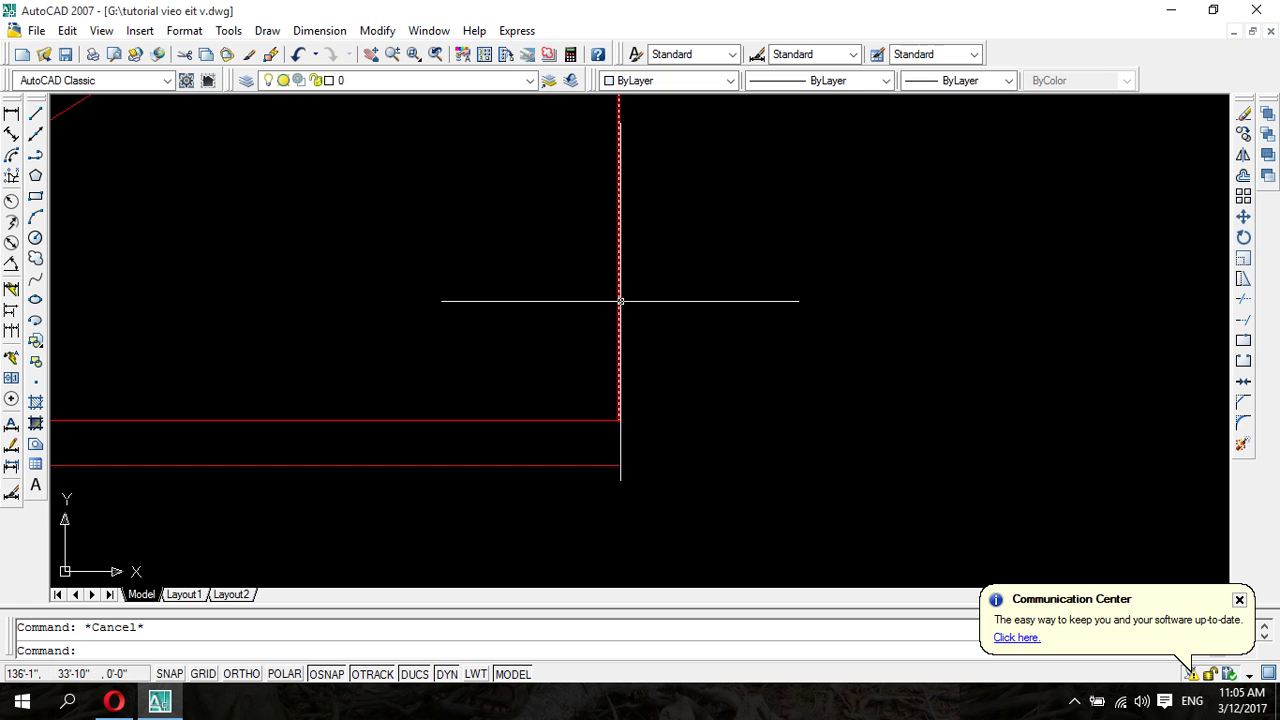
pyautogui.click(618, 420)
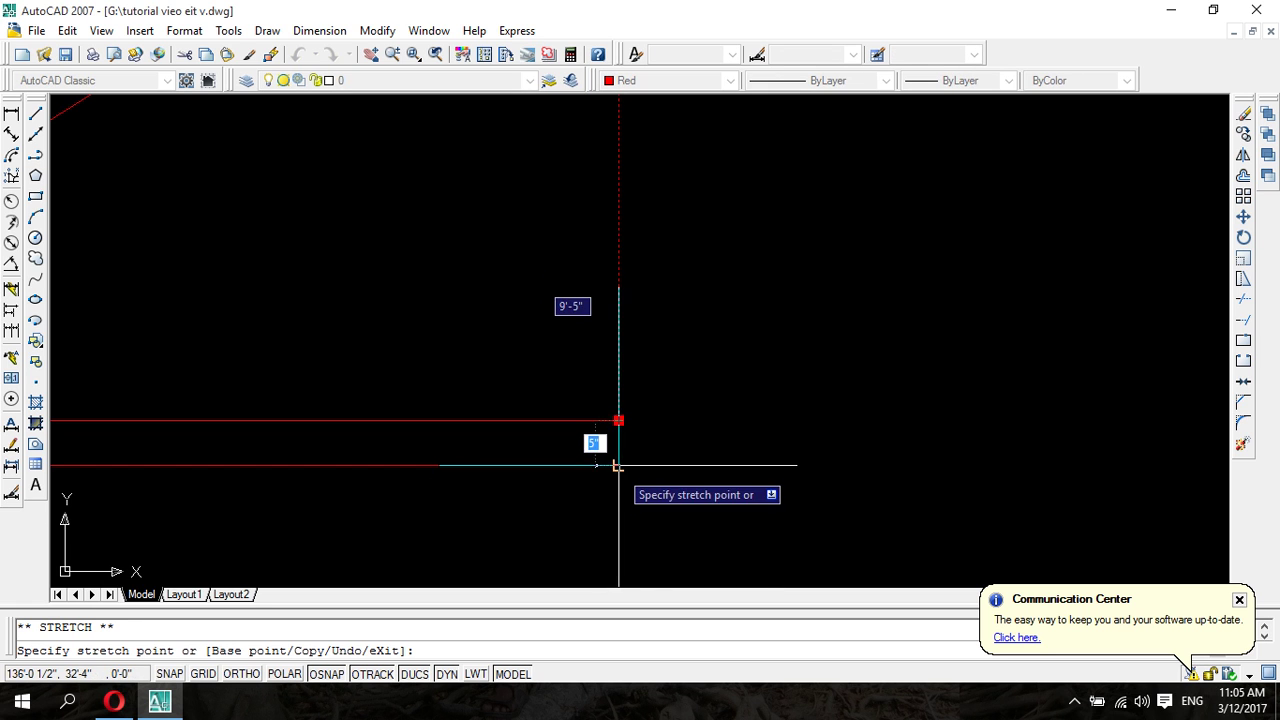
pyautogui.click(618, 465)
pyautogui.press('Escape')
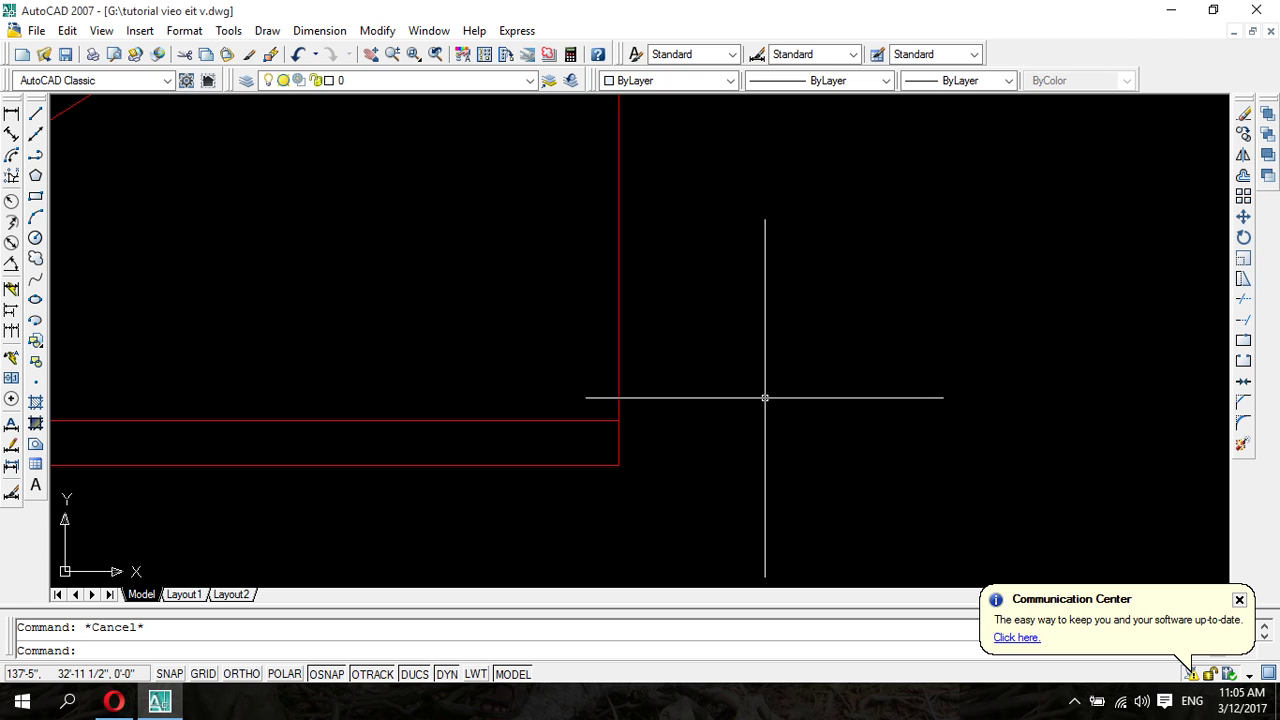
# - Start BHATCH and try the ANSI35 and CLAY hatch patterns
pyautogui.write('BHATCH')
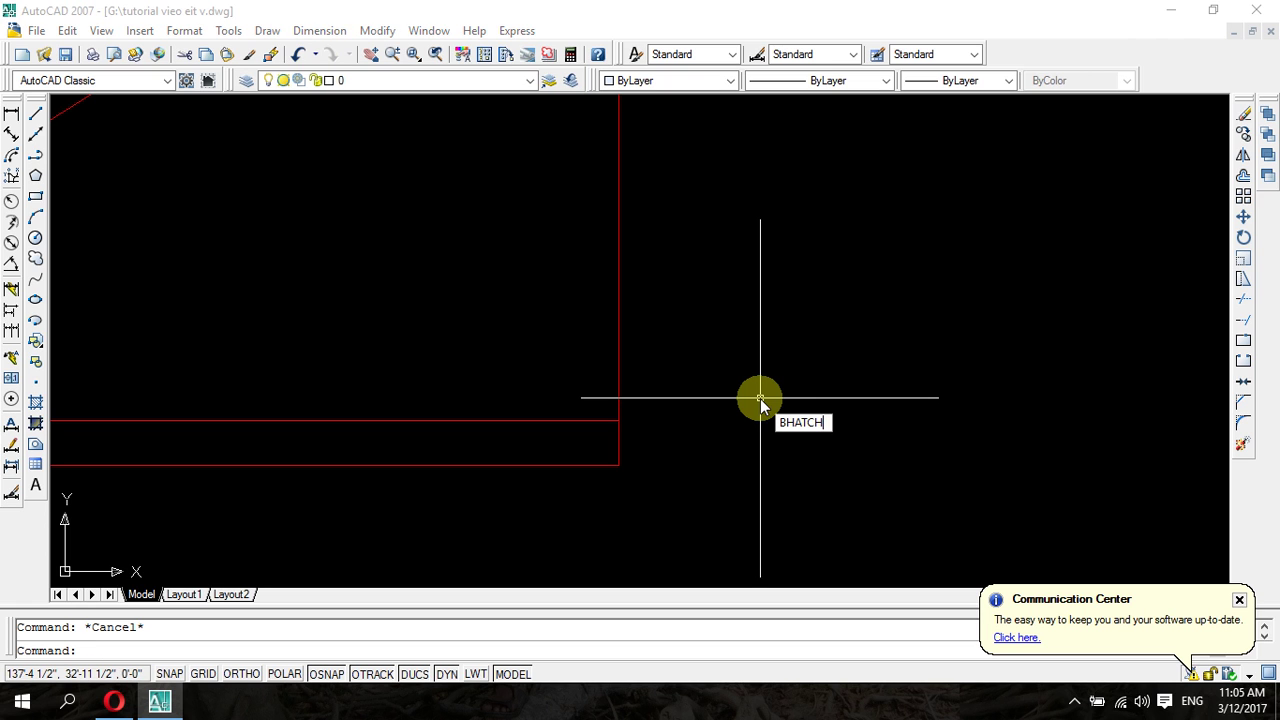
pyautogui.click(760, 398)
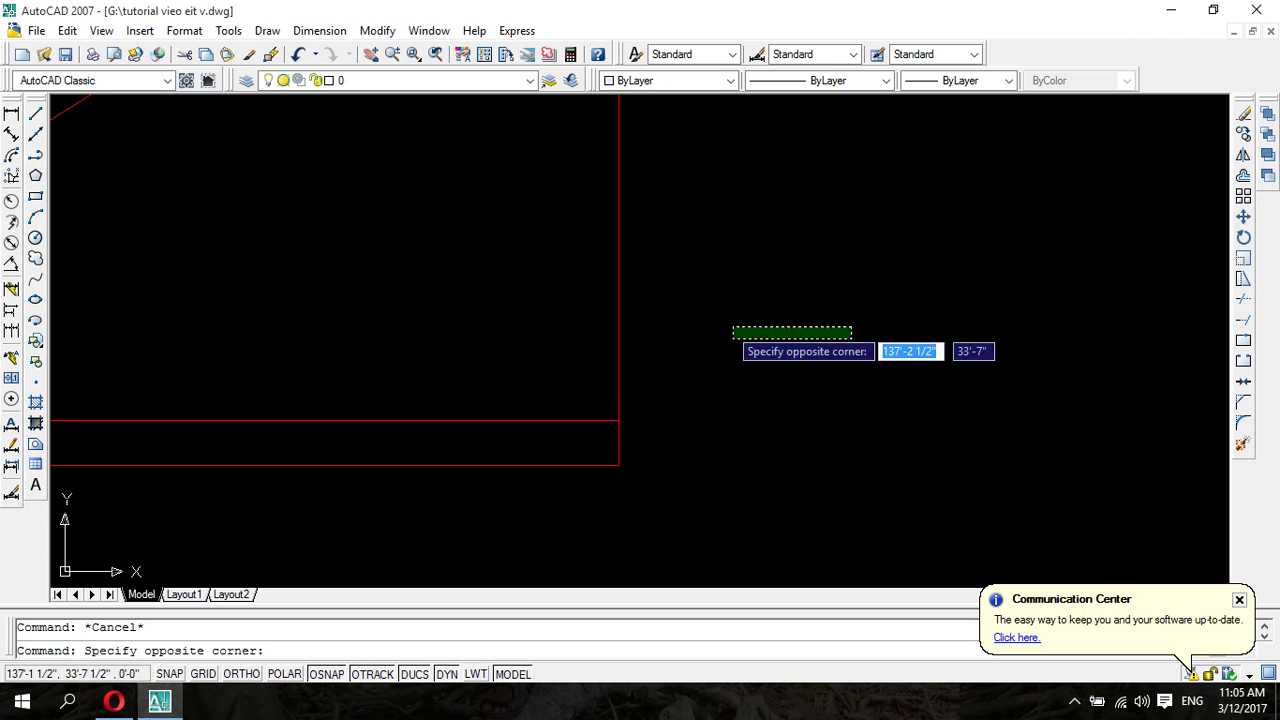
pyautogui.click(722, 313)
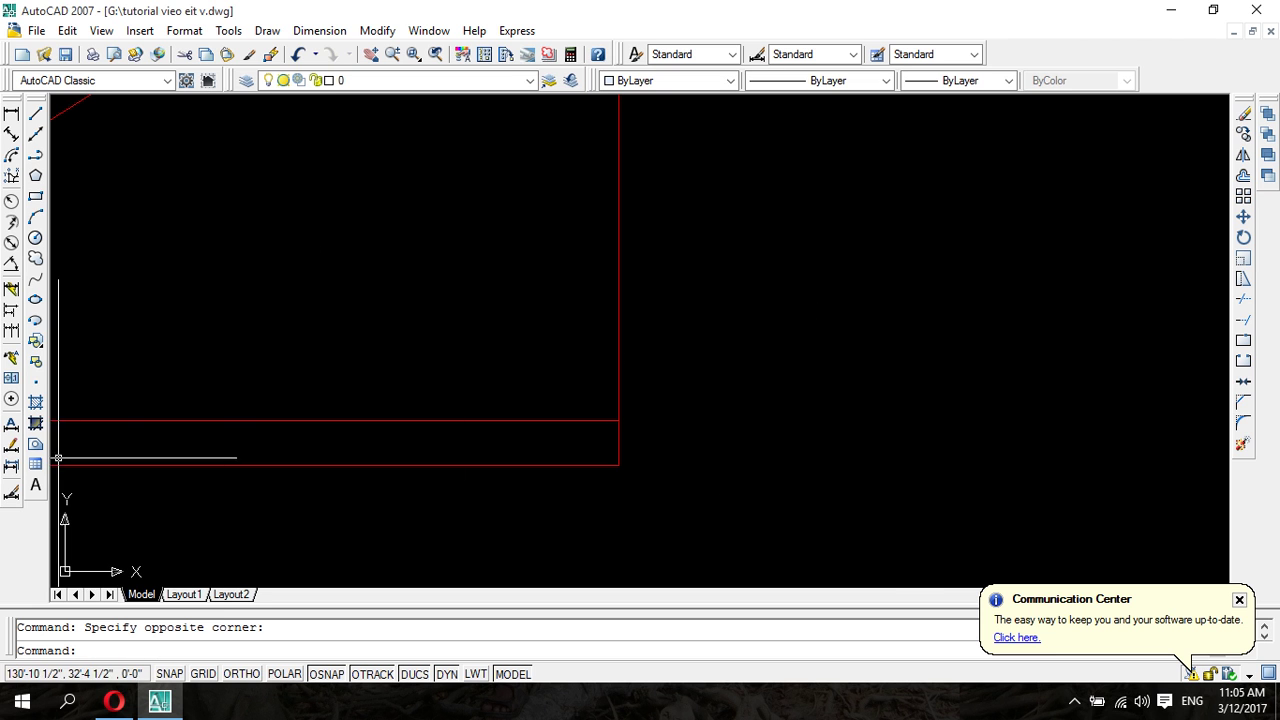
pyautogui.click(36, 403)
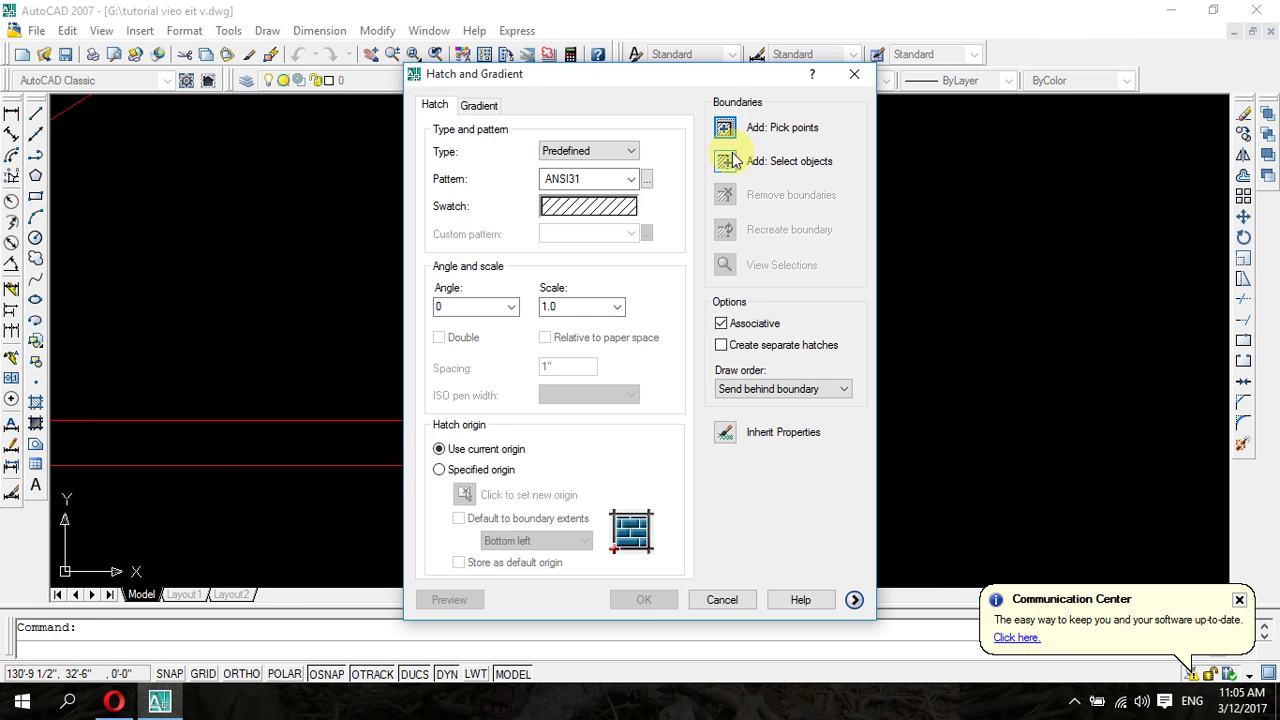
pyautogui.click(620, 179)
pyautogui.click(590, 209)
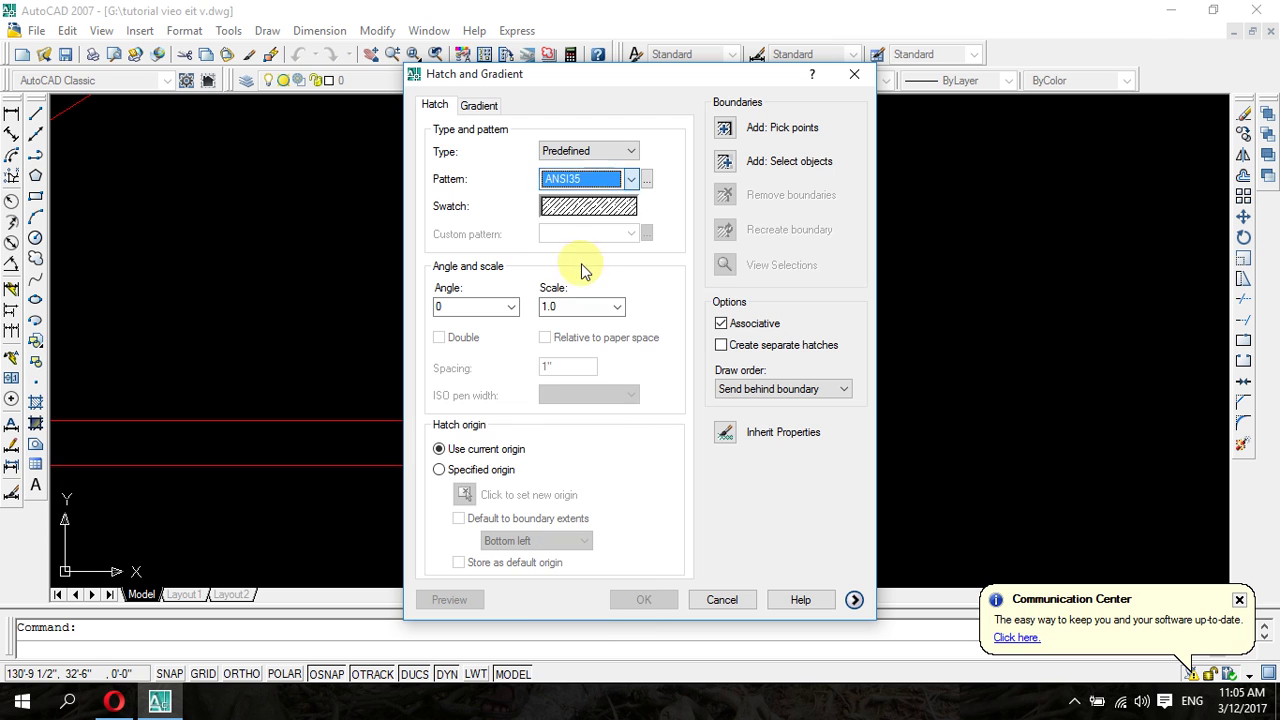
pyautogui.click(600, 179)
pyautogui.click(565, 480)
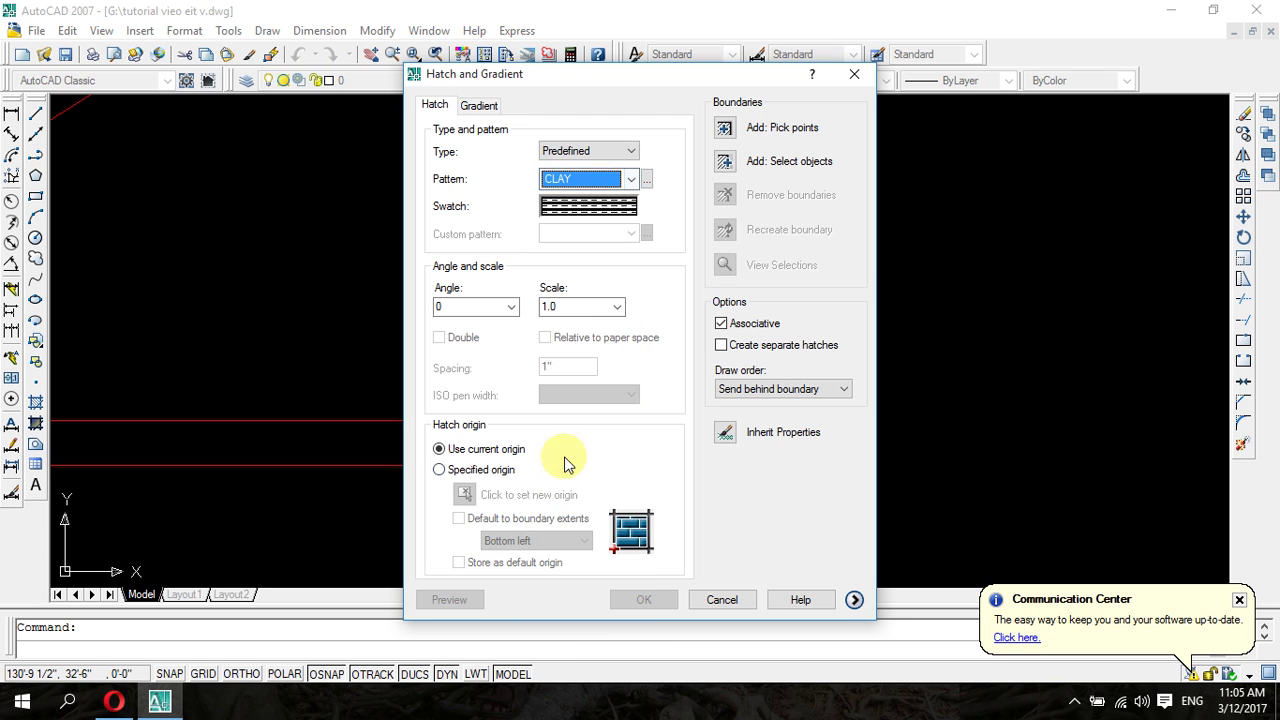
# - Browse the patterns, trying CROSS and DOTS, and settle on GRASS
pyautogui.click(628, 182)
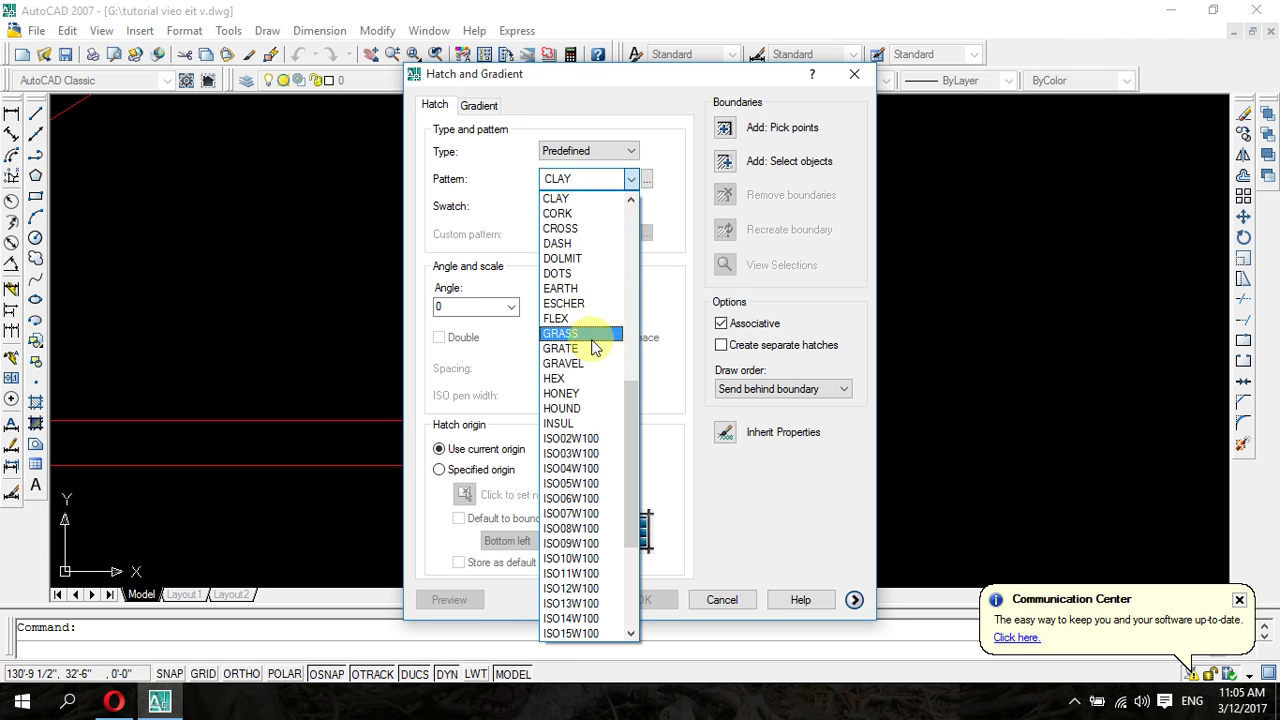
pyautogui.scroll(-4, 585, 560)
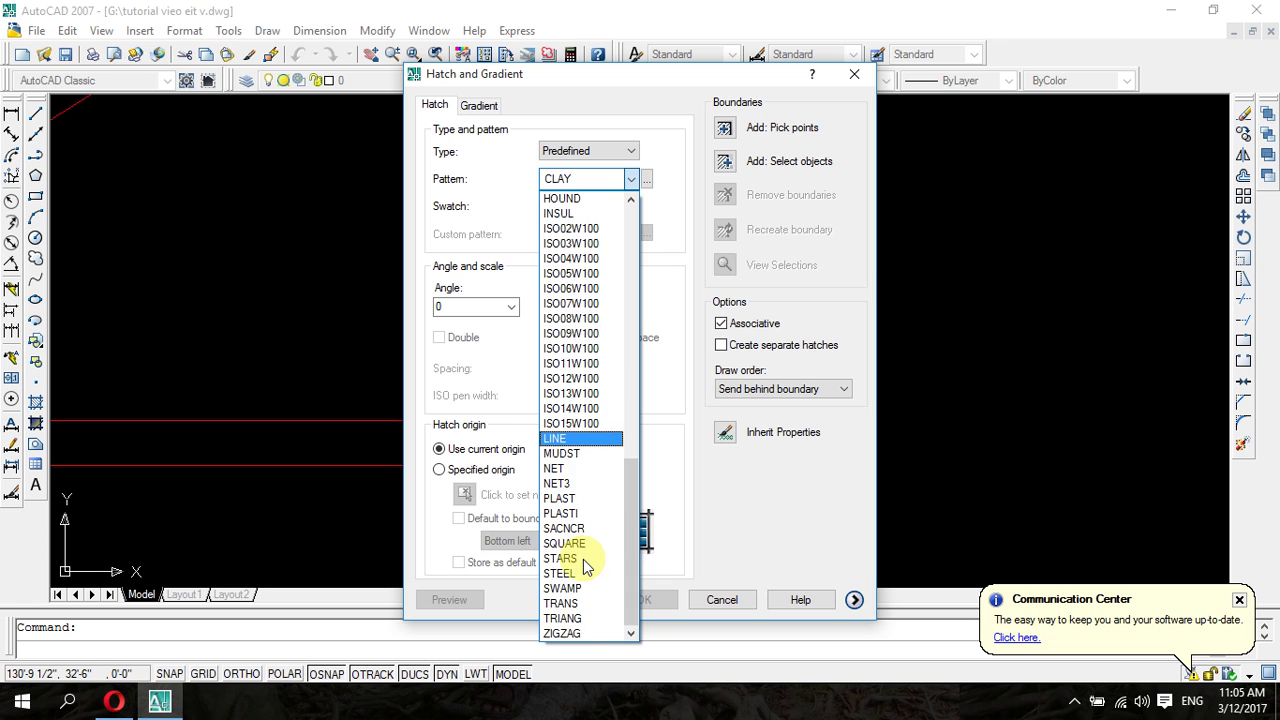
pyautogui.scroll(5, 580, 470)
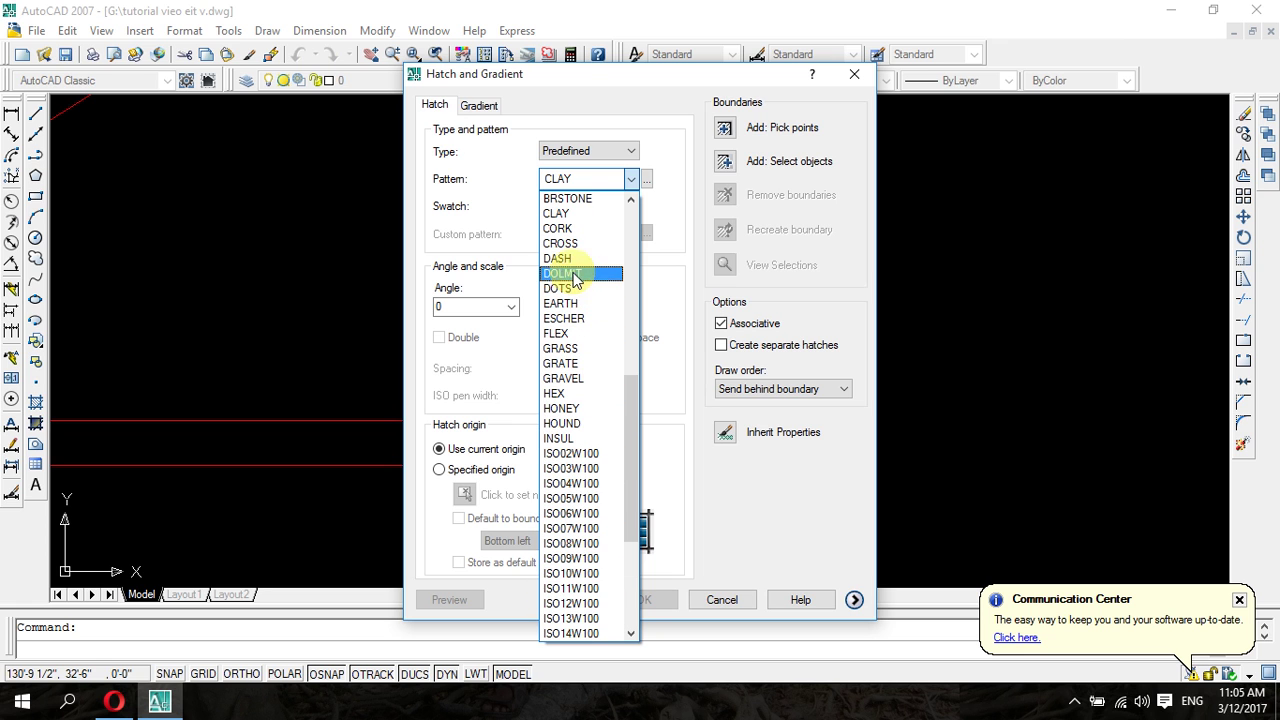
pyautogui.scroll(1, 575, 248)
pyautogui.scroll(1, 575, 248)
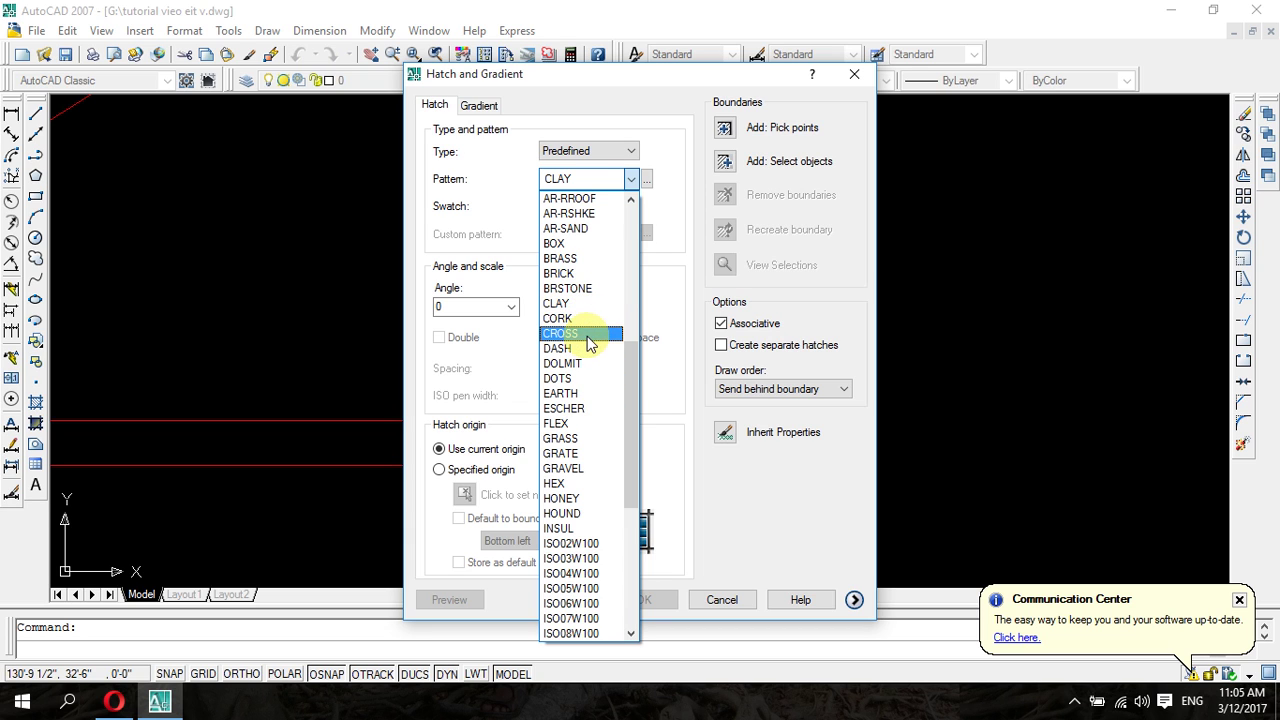
pyautogui.click(590, 343)
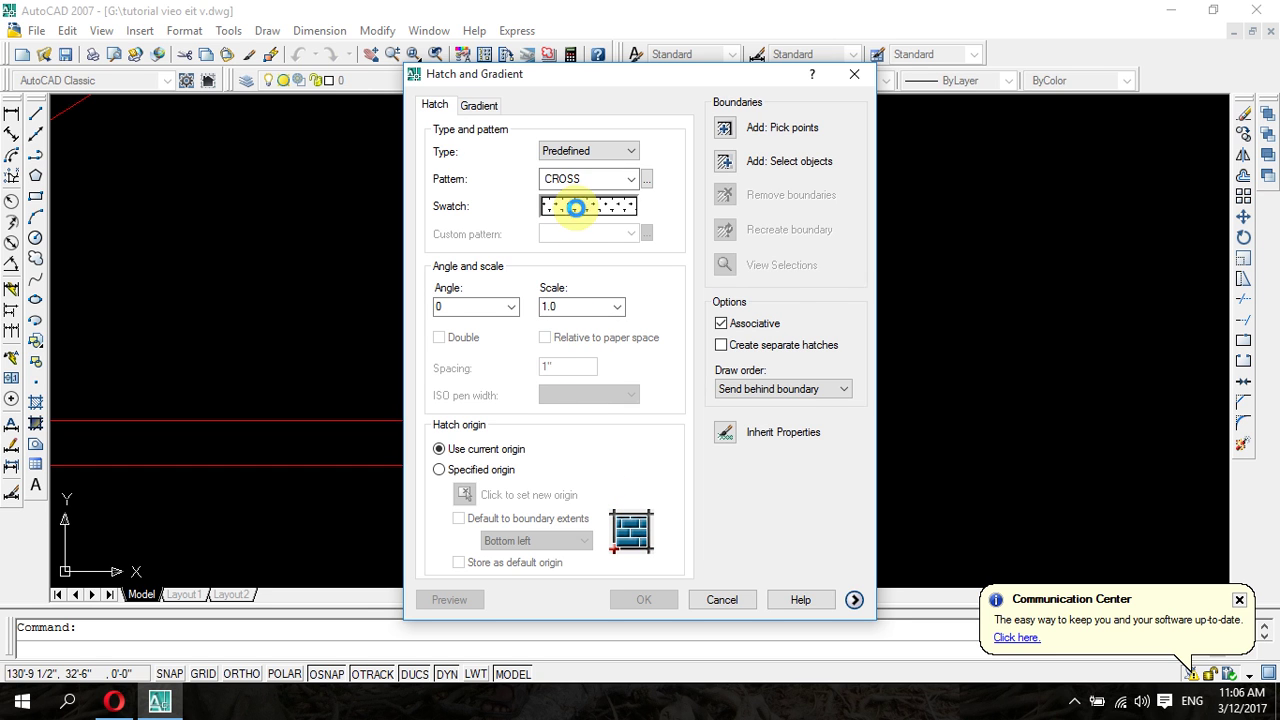
pyautogui.click(575, 207)
pyautogui.scroll(-2, 567, 358)
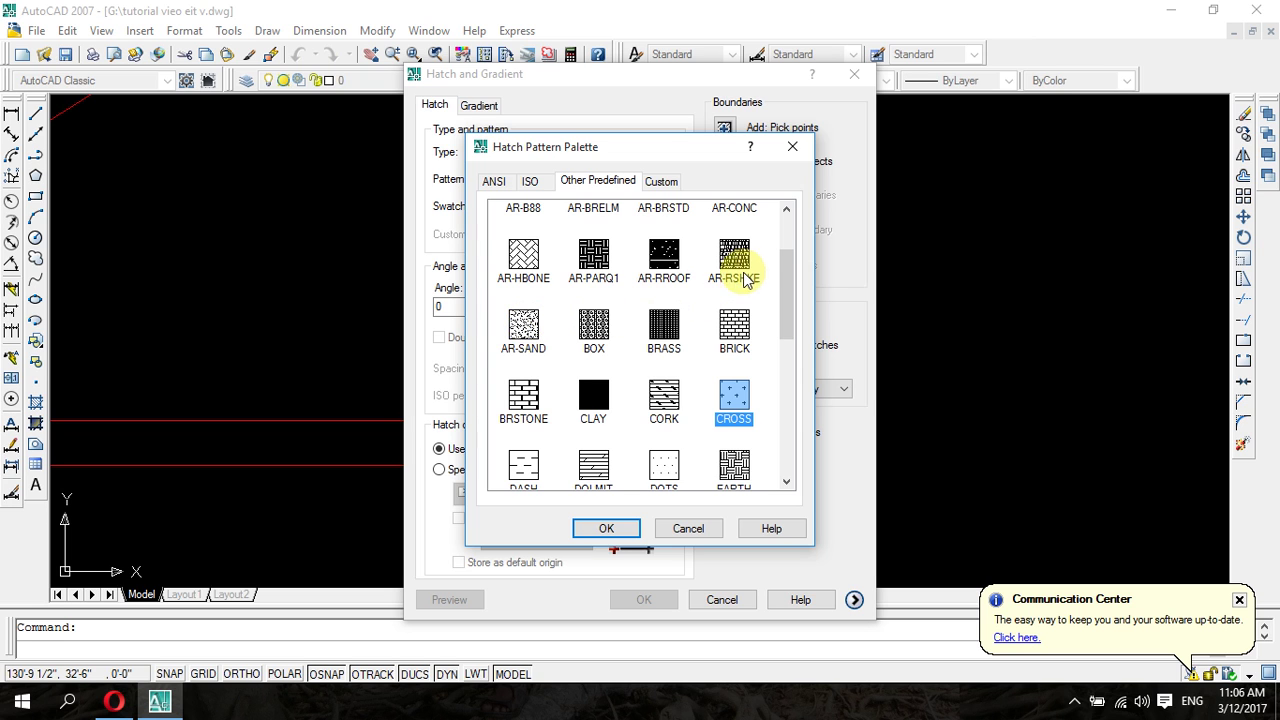
pyautogui.scroll(2, 740, 290)
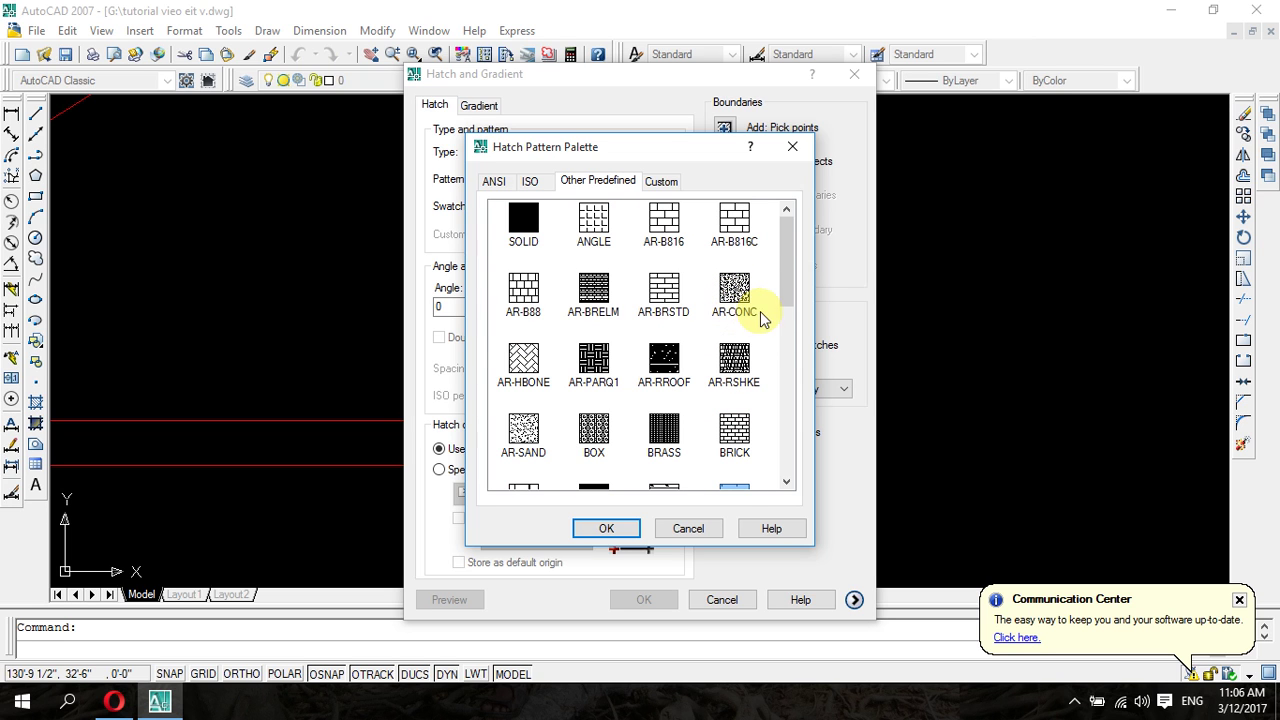
pyautogui.scroll(-1, 551, 373)
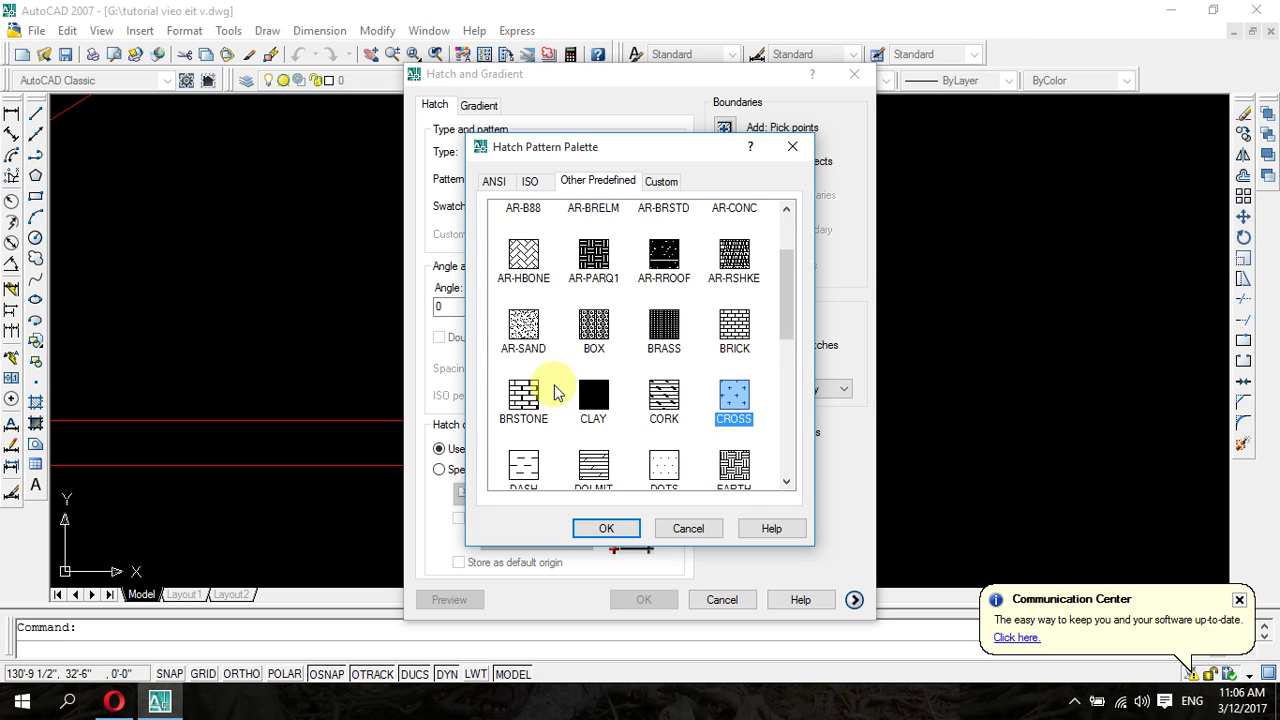
pyautogui.scroll(-1, 612, 378)
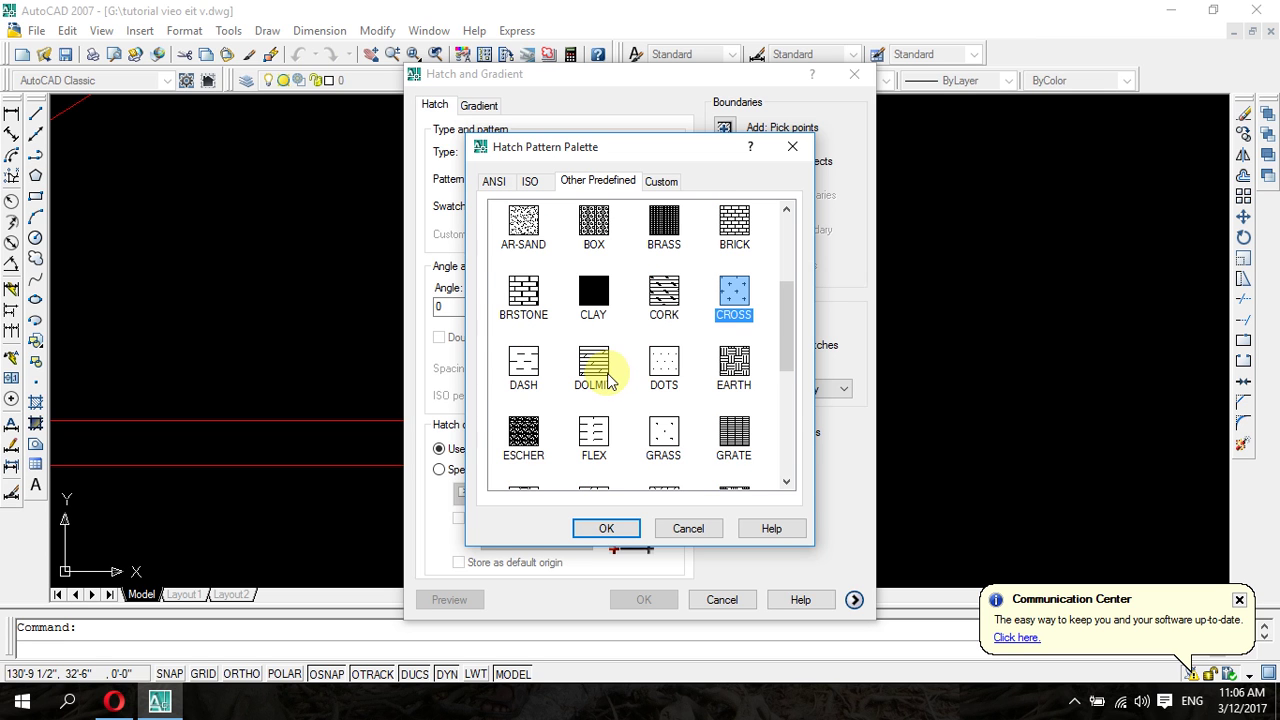
pyautogui.click(664, 377)
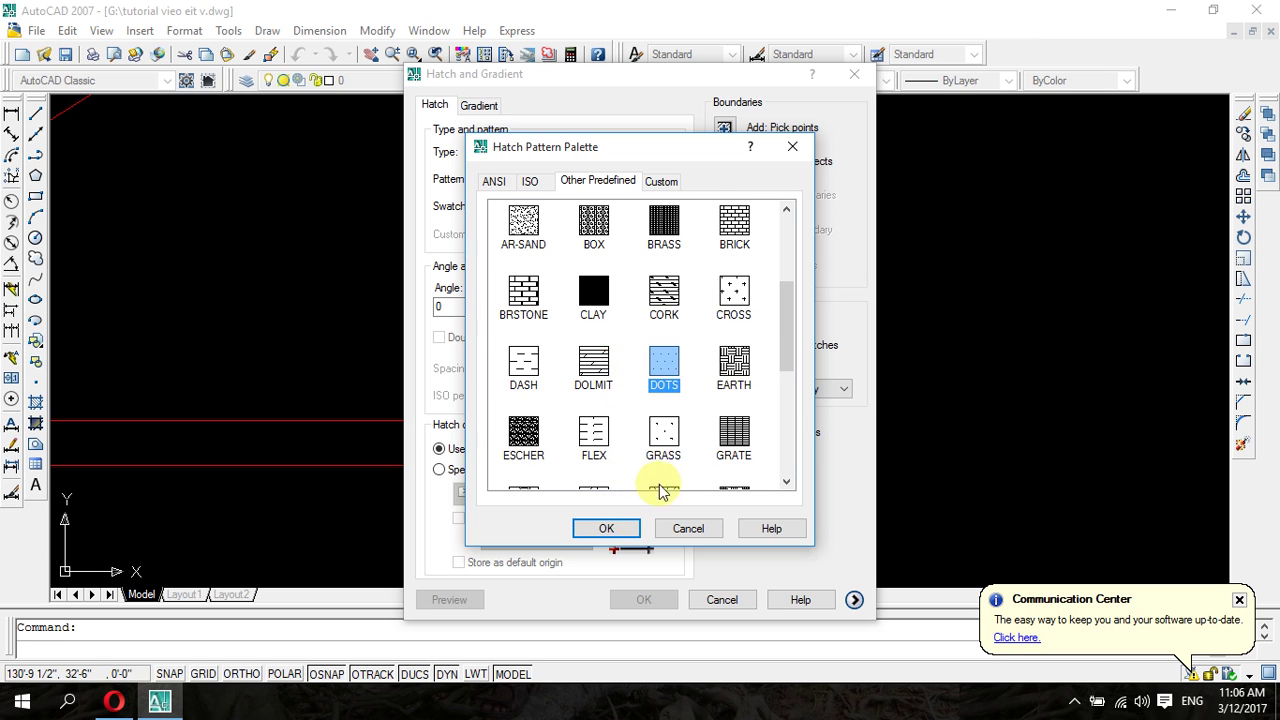
pyautogui.click(664, 450)
pyautogui.click(620, 530)
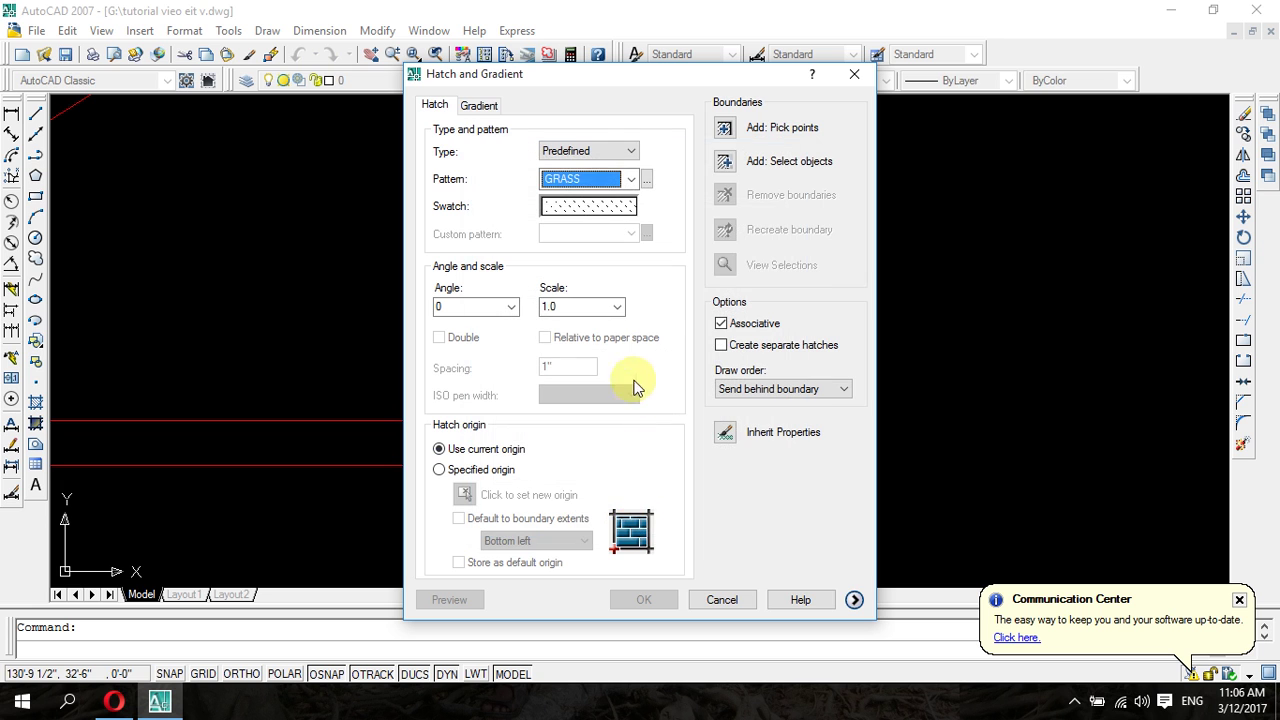
# - Pick fill points inside the stair and dismiss the missing-boundary errors
pyautogui.click(731, 131)
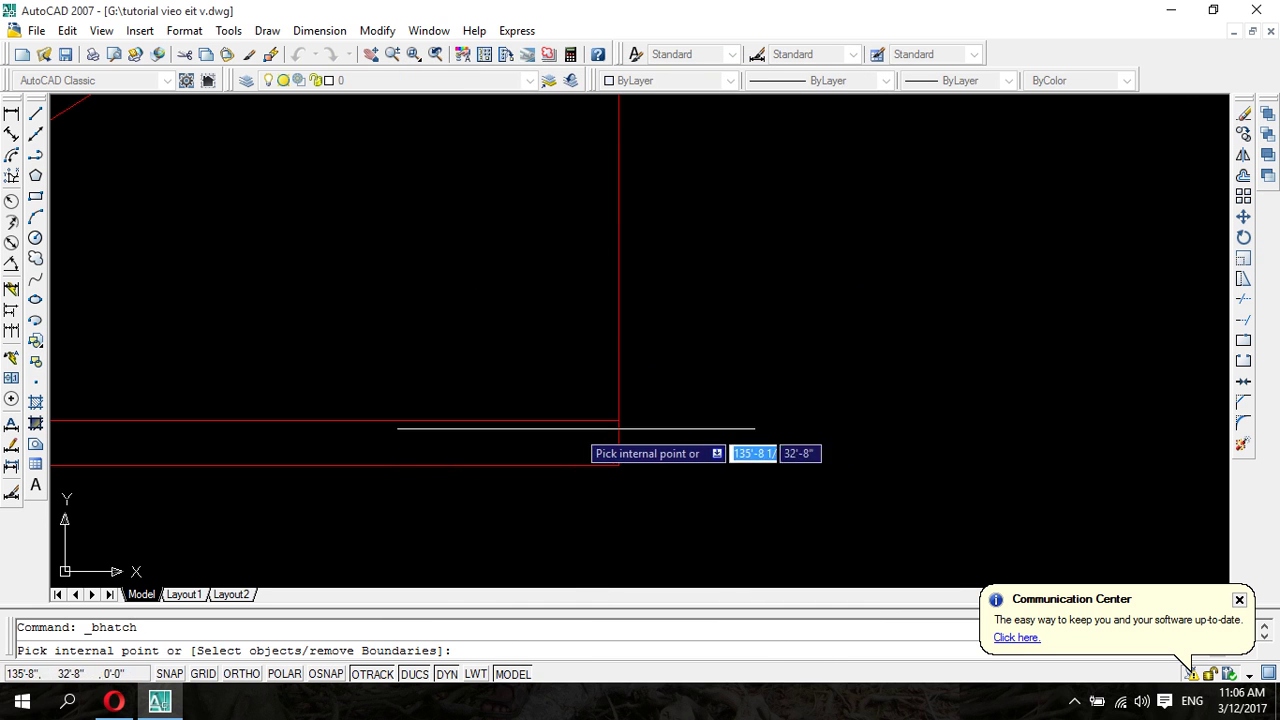
pyautogui.click(575, 440)
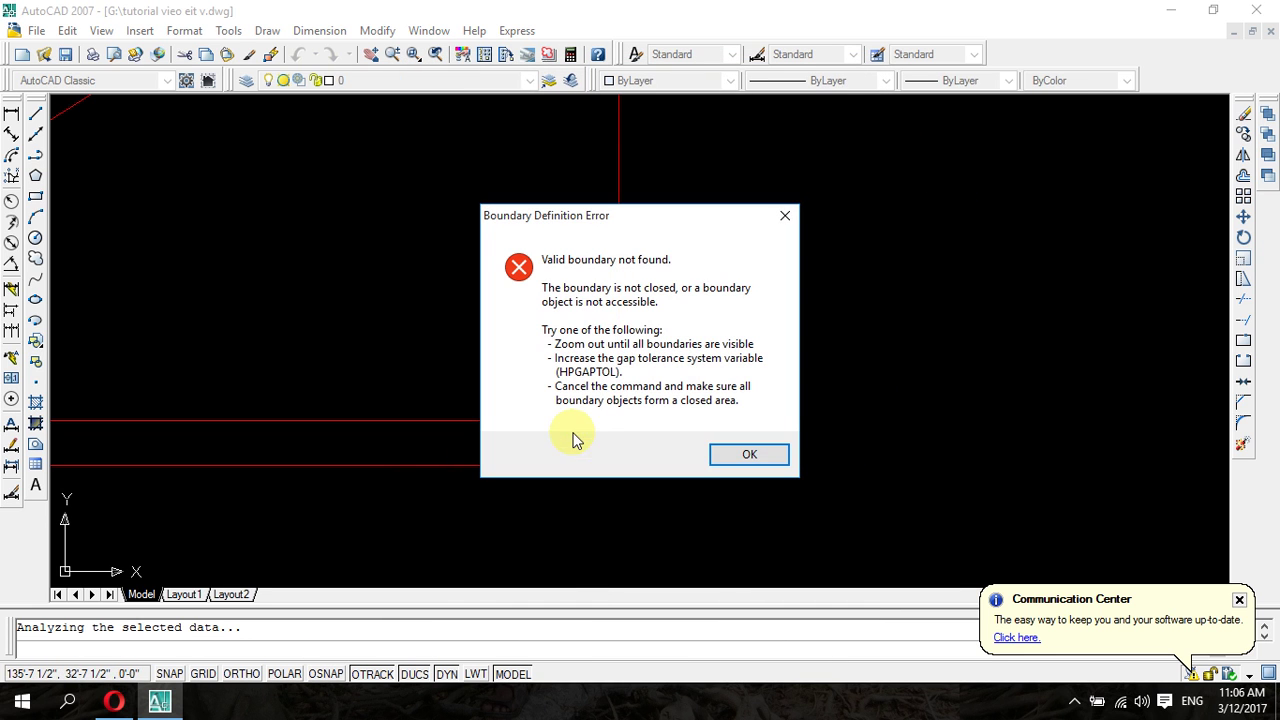
pyautogui.click(729, 458)
pyautogui.rightClick(521, 443)
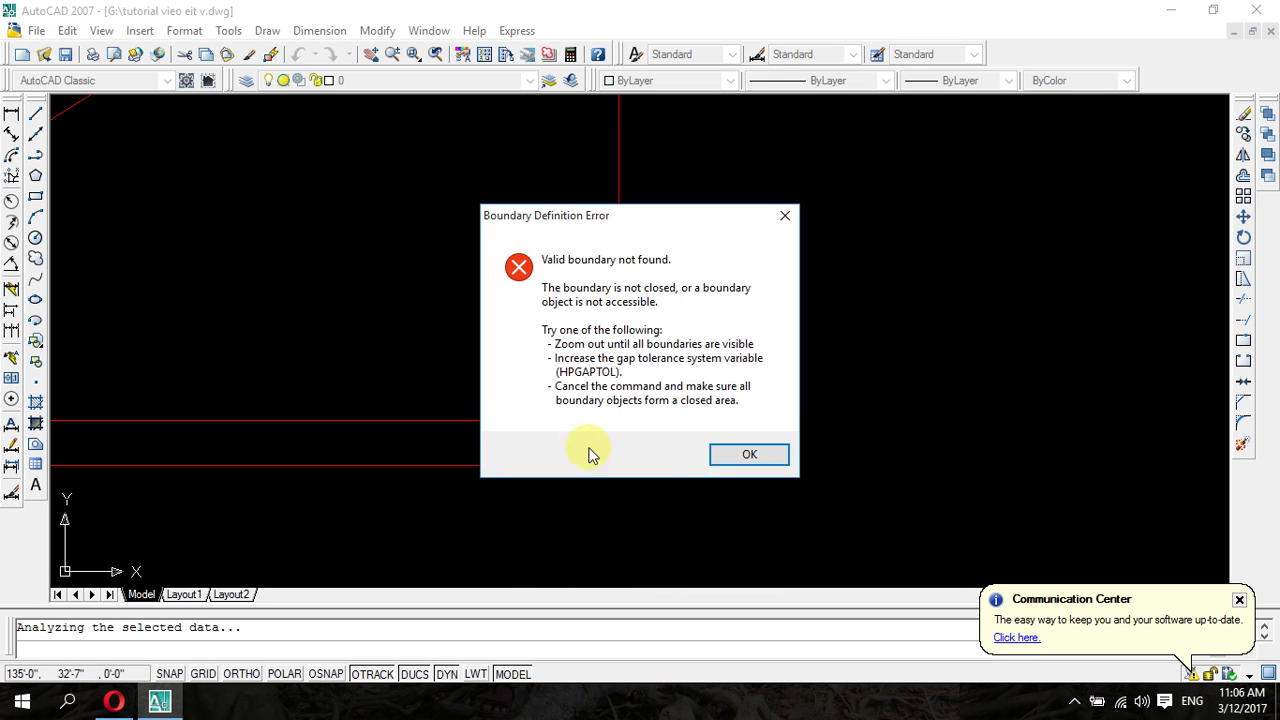
pyautogui.click(747, 452)
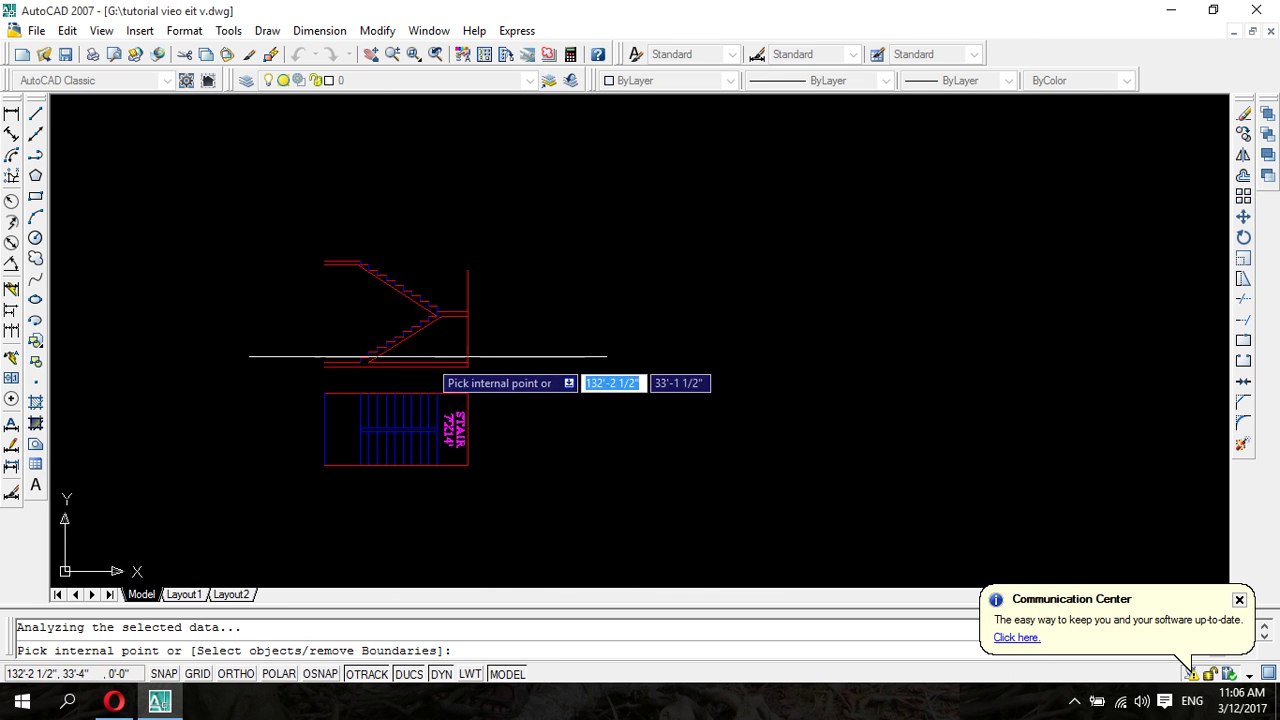
# - Try a point beside the landing, cancel picking, and bring up gradient fill options
pyautogui.scroll(5, 452, 356)
pyautogui.scroll(5, 465, 345)
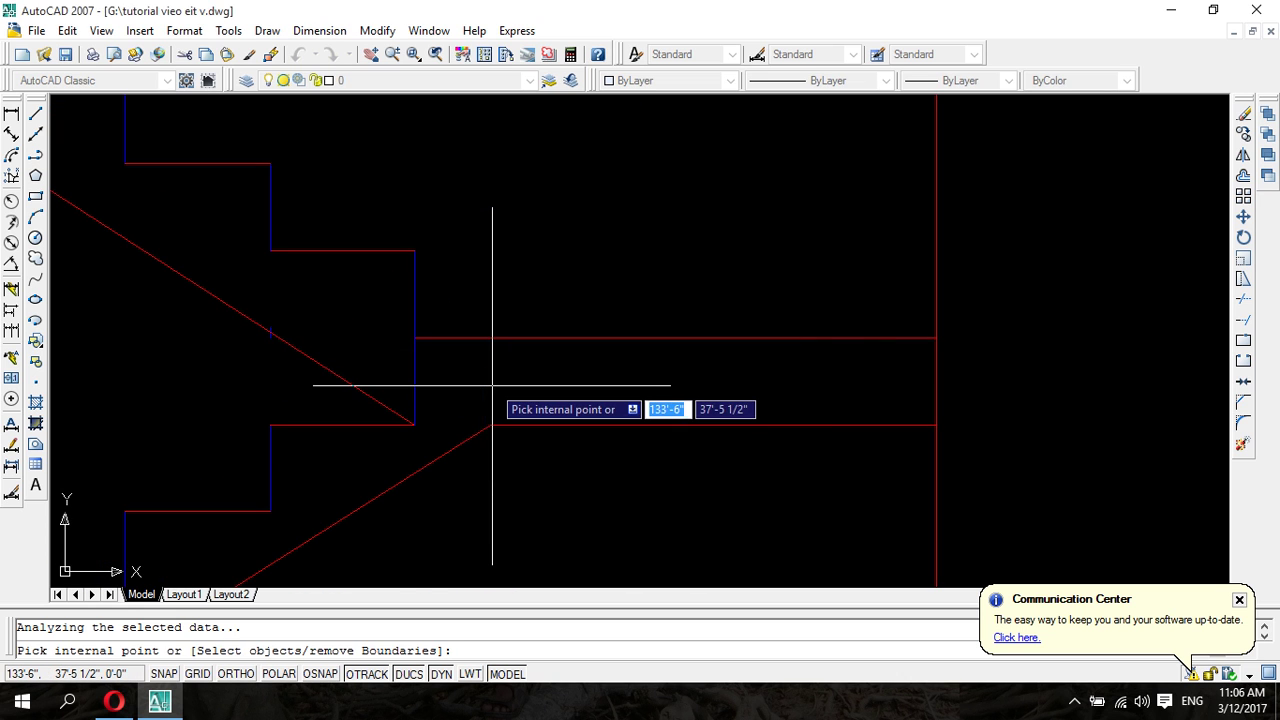
pyautogui.click(493, 383)
pyautogui.press('Return')
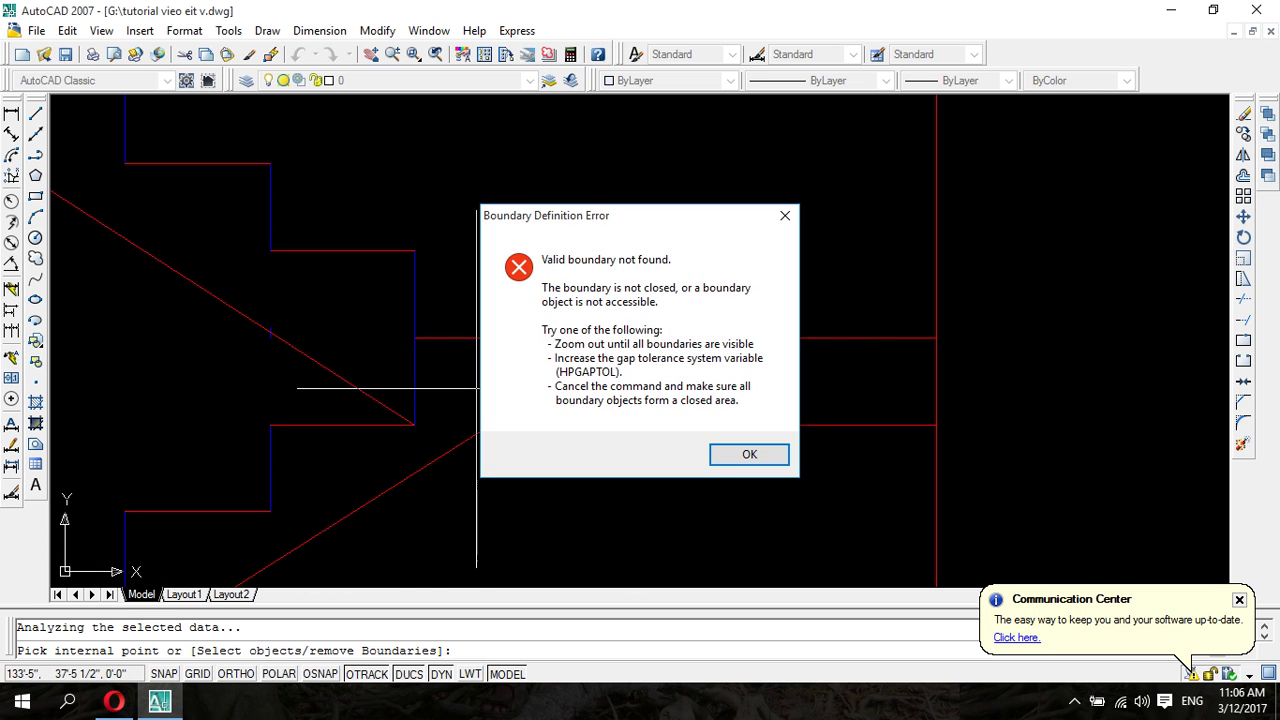
pyautogui.press('Return')
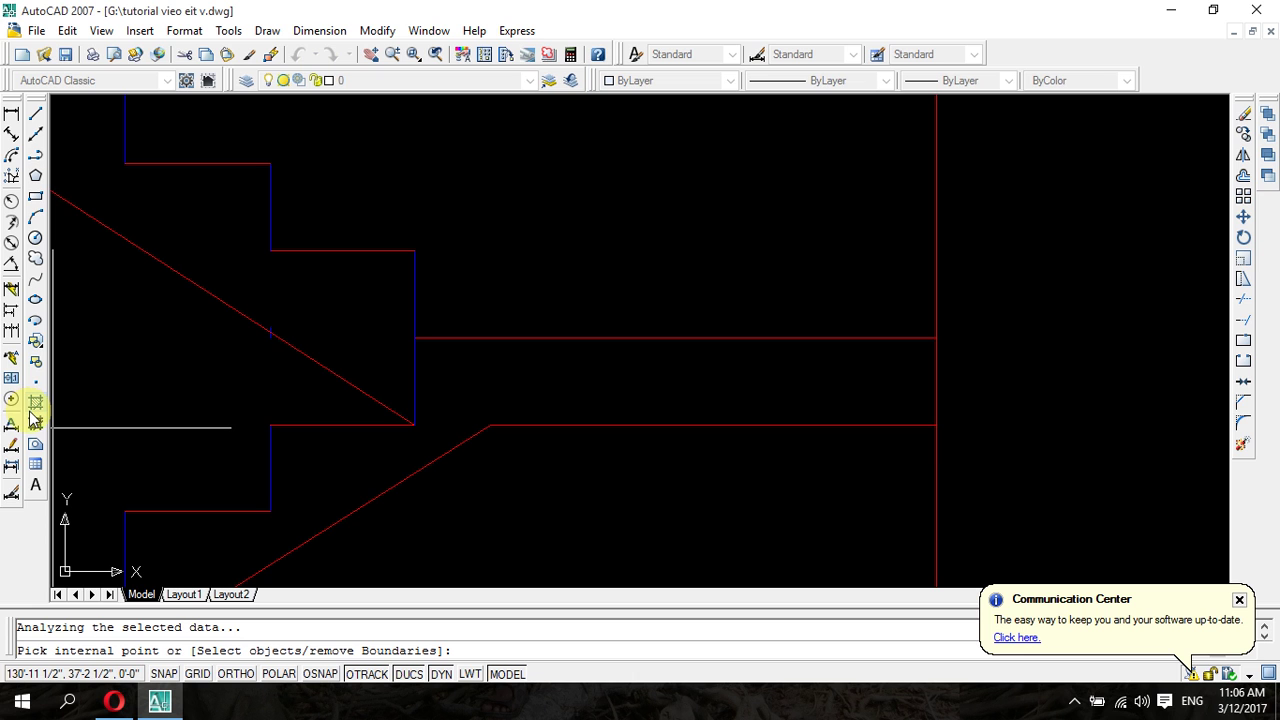
pyautogui.click(35, 424)
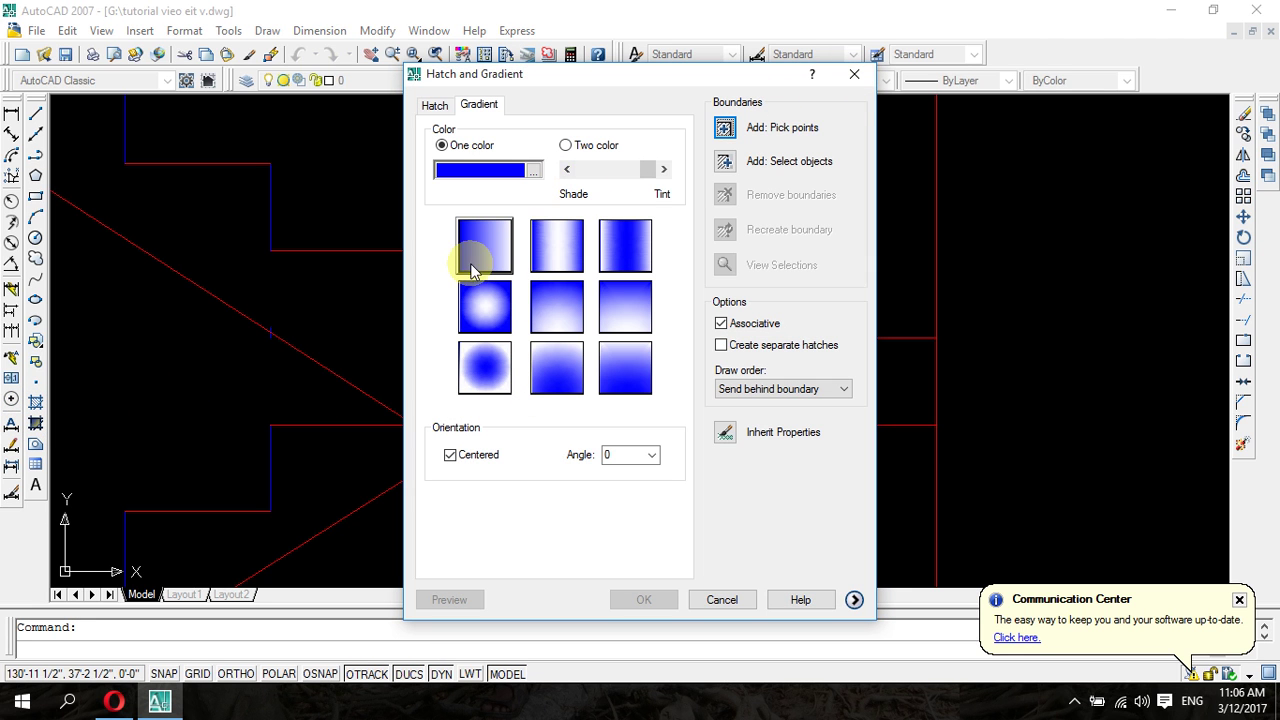
# - Pick a gradient fill point near the landing and dismiss the boundary error
pyautogui.click(718, 146)
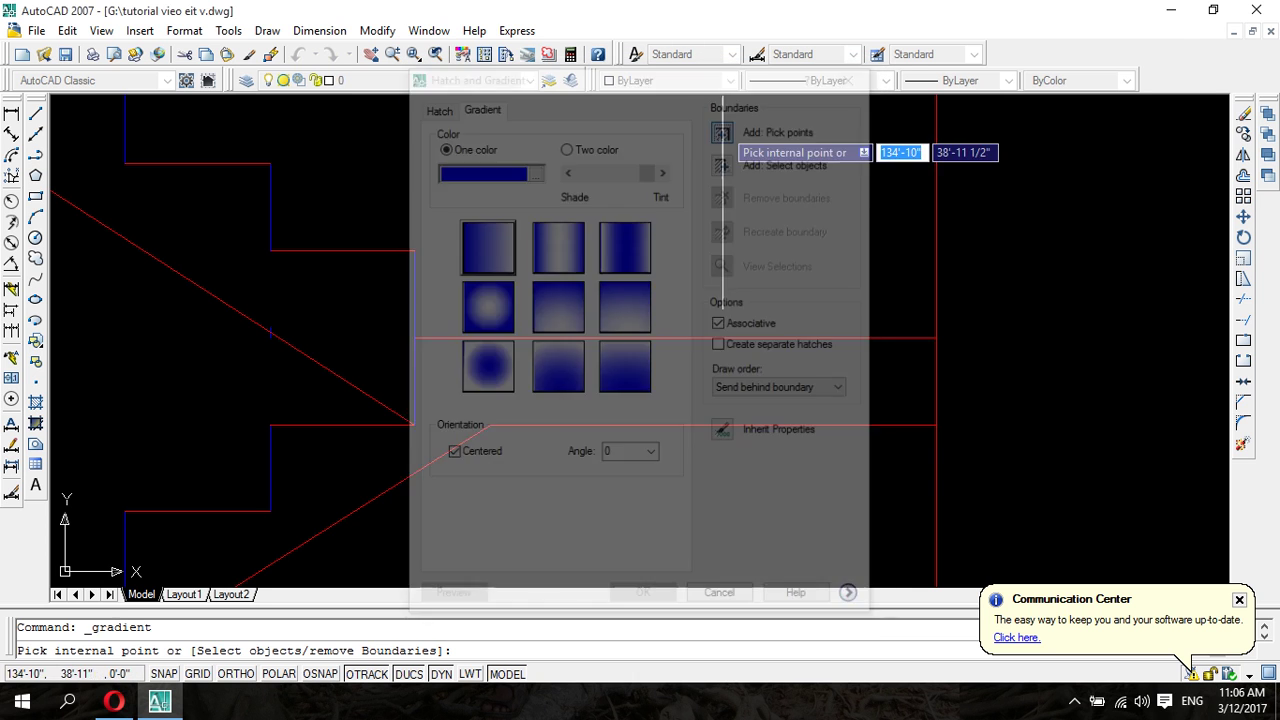
pyautogui.click(657, 366)
pyautogui.click(749, 455)
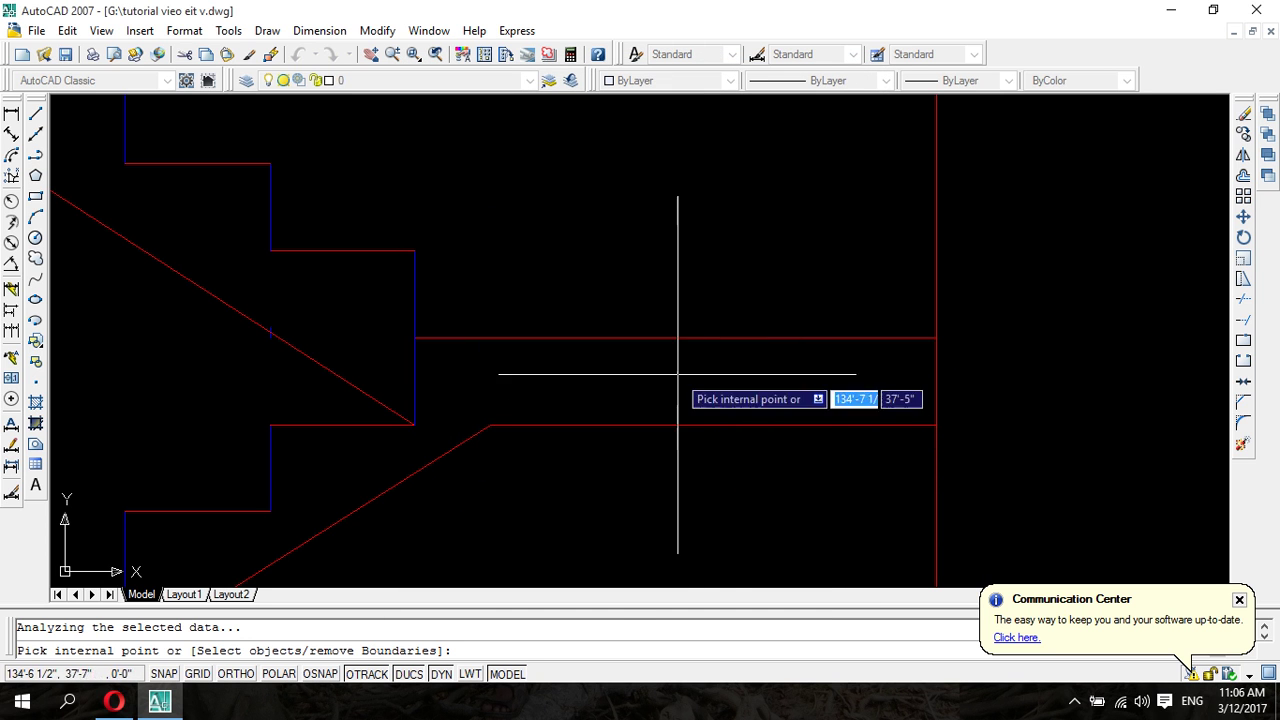
pyautogui.scroll(-3, 677, 371)
pyautogui.scroll(-4, 660, 200)
pyautogui.moveTo(637, 180); pyautogui.dragTo(623, 359, button='middle')
pyautogui.scroll(3, 623, 359)
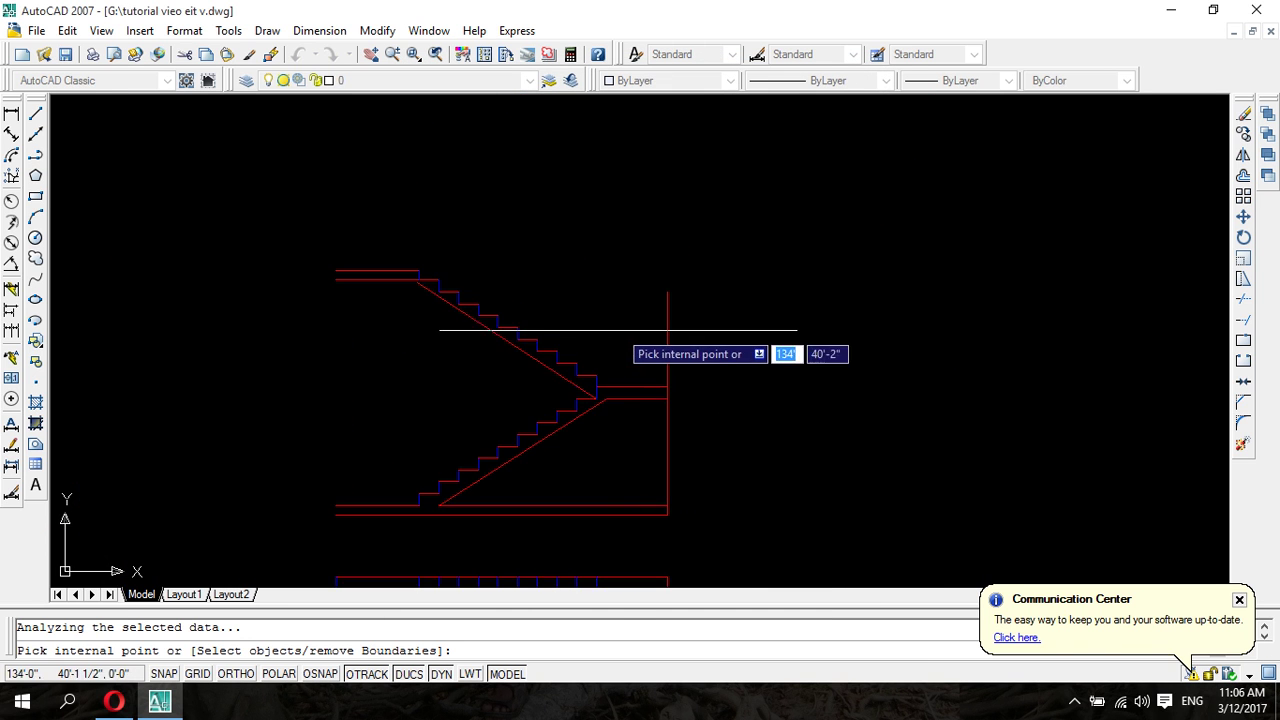
pyautogui.scroll(2, 634, 354)
# - Pick twice under the top steps, dismiss both errors, and close the gradient options
pyautogui.scroll(-1, 629, 364)
pyautogui.scroll(1, 667, 362)
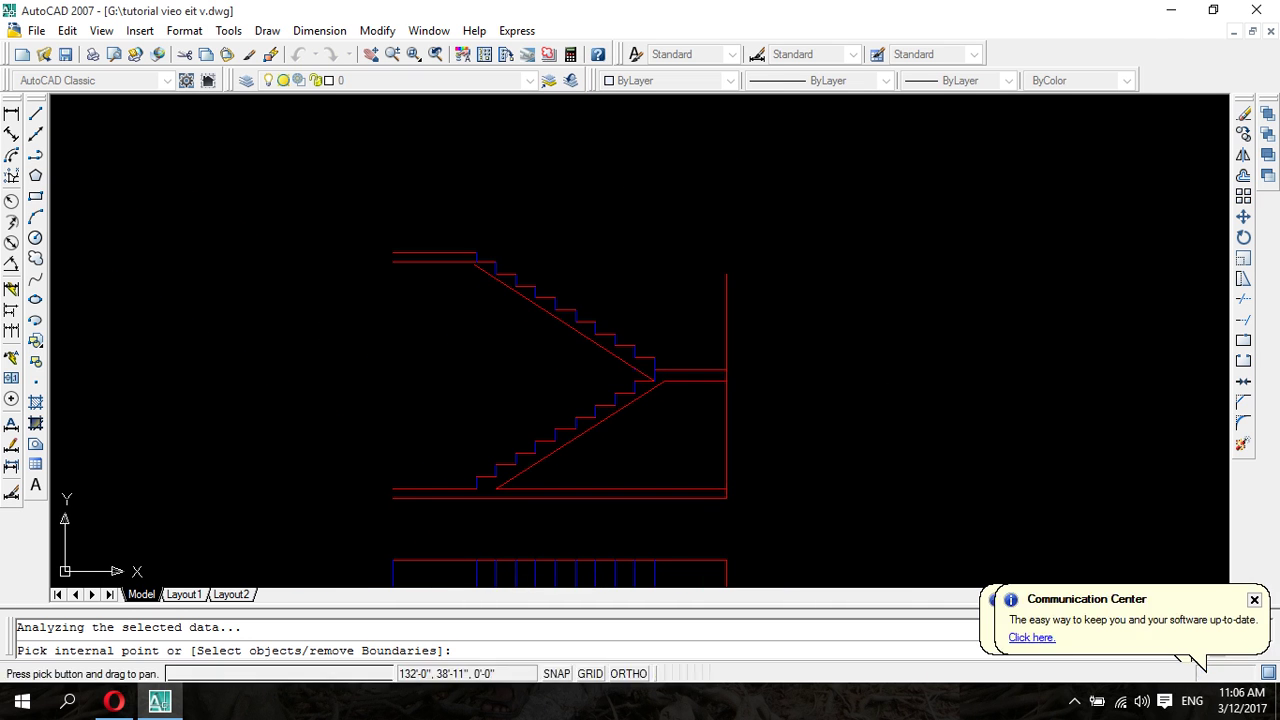
pyautogui.scroll(2, 760, 325)
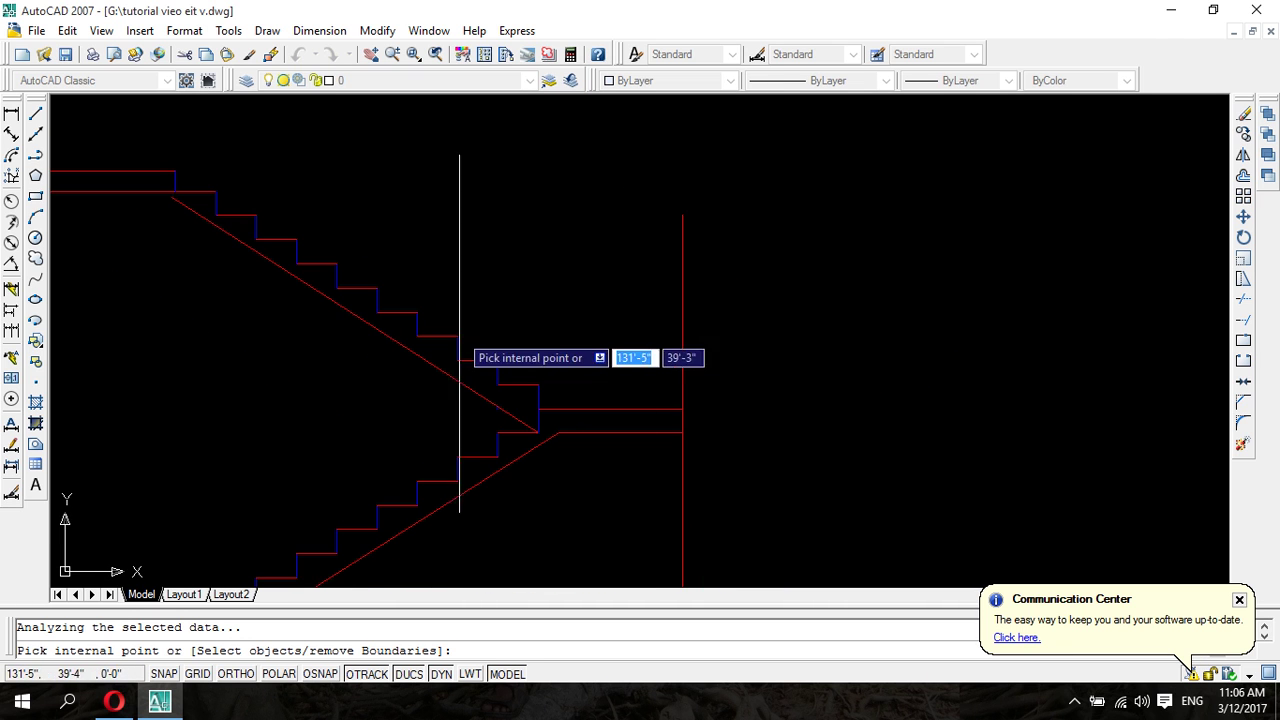
pyautogui.moveTo(457, 331); pyautogui.dragTo(663, 296, button='middle')
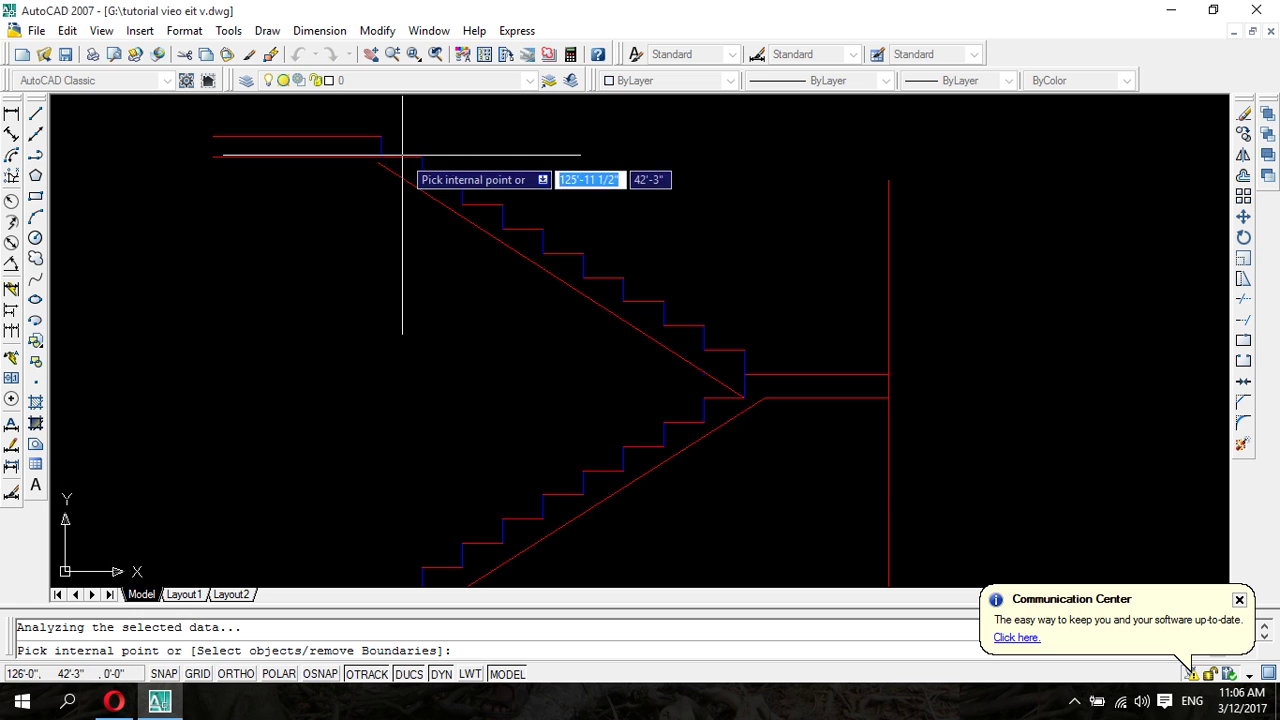
pyautogui.scroll(1, 420, 177)
pyautogui.scroll(1, 423, 177)
pyautogui.moveTo(423, 177); pyautogui.dragTo(434, 188, button='middle')
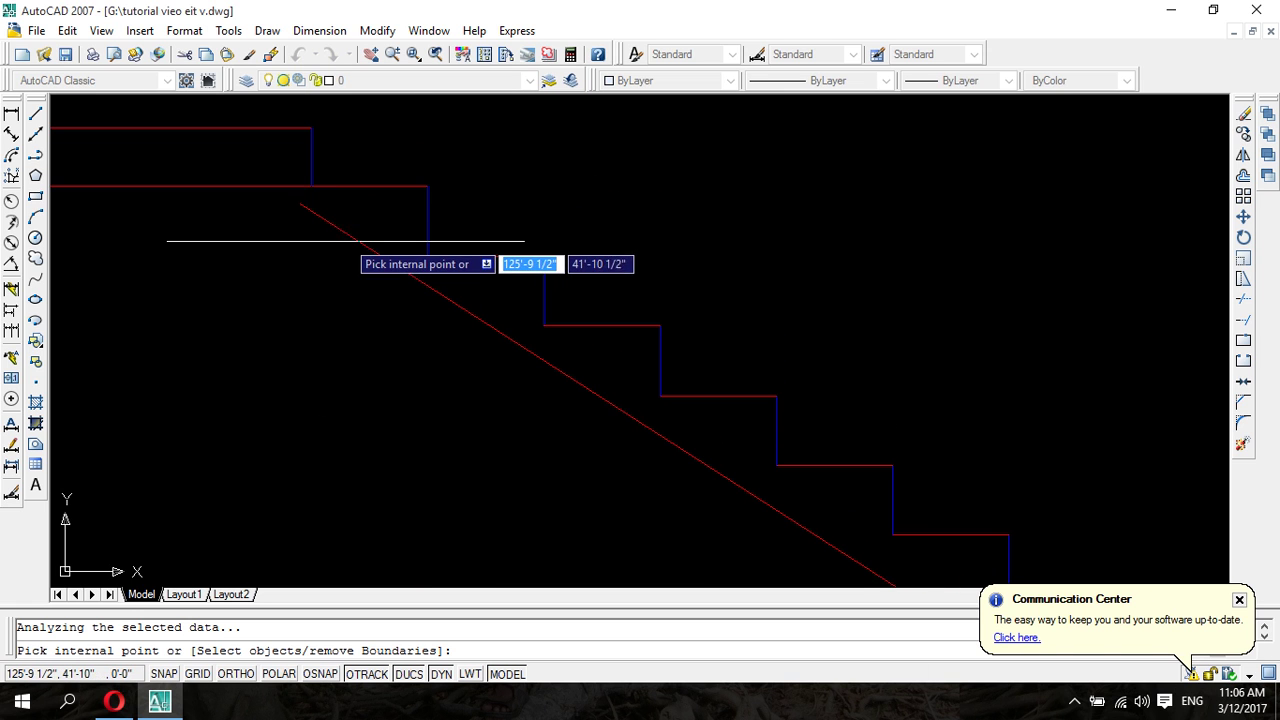
pyautogui.click(346, 240)
pyautogui.press('Return')
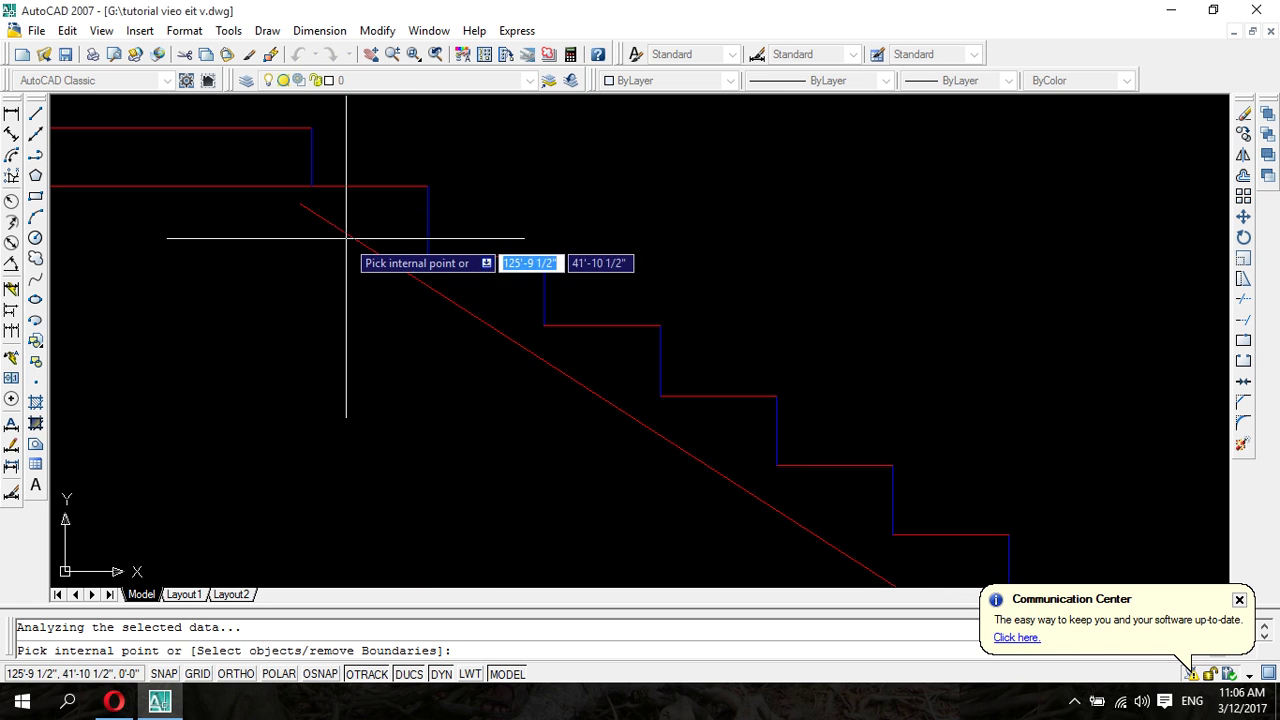
pyautogui.click(348, 238)
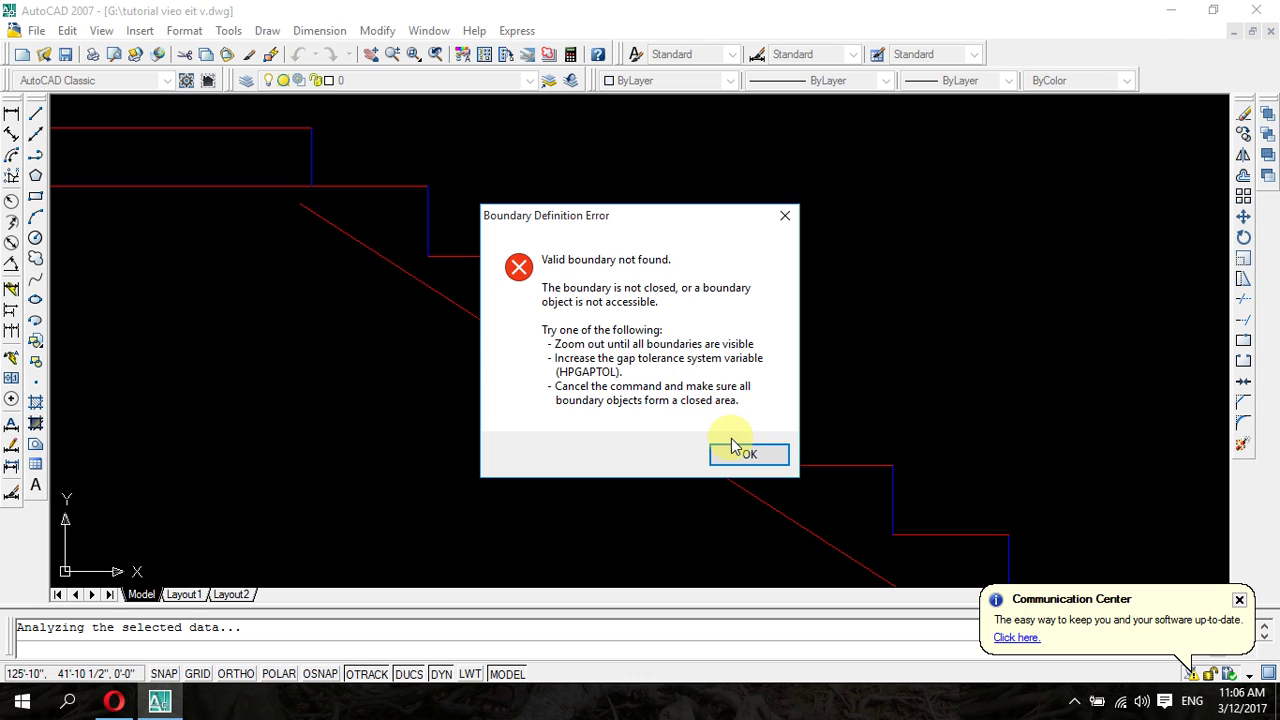
pyautogui.click(745, 454)
pyautogui.press('Escape')
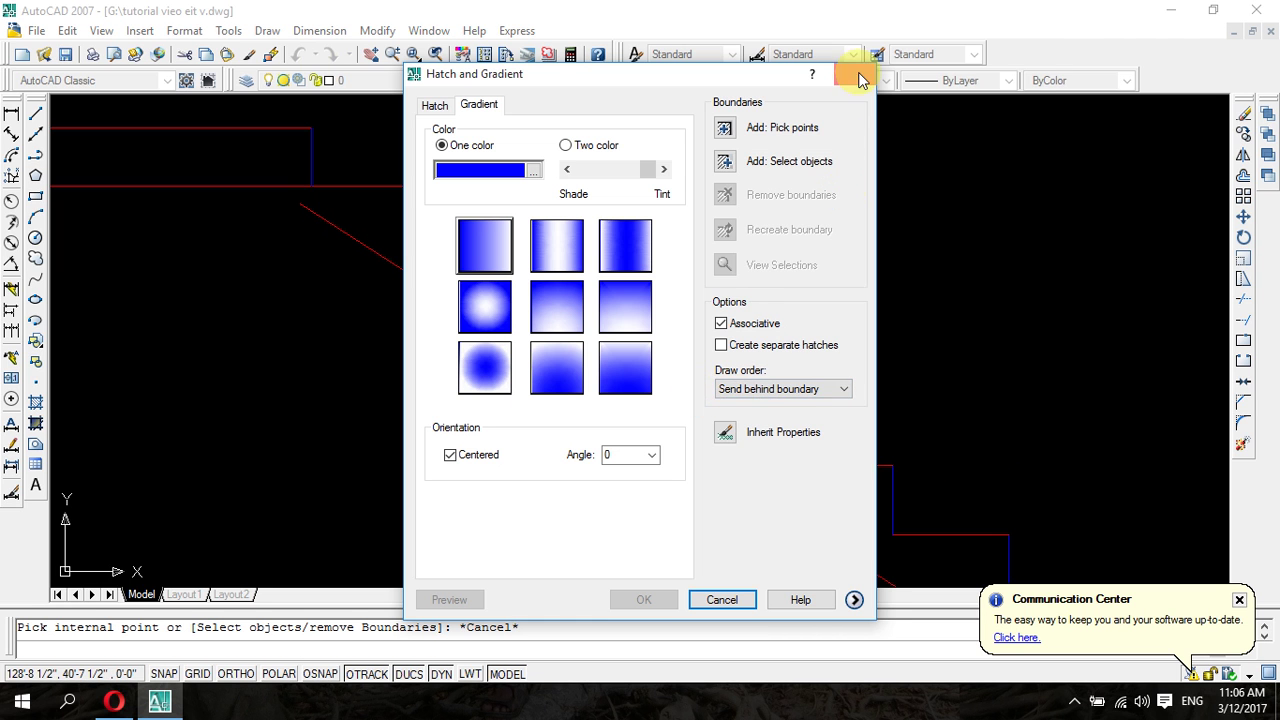
pyautogui.click(858, 78)
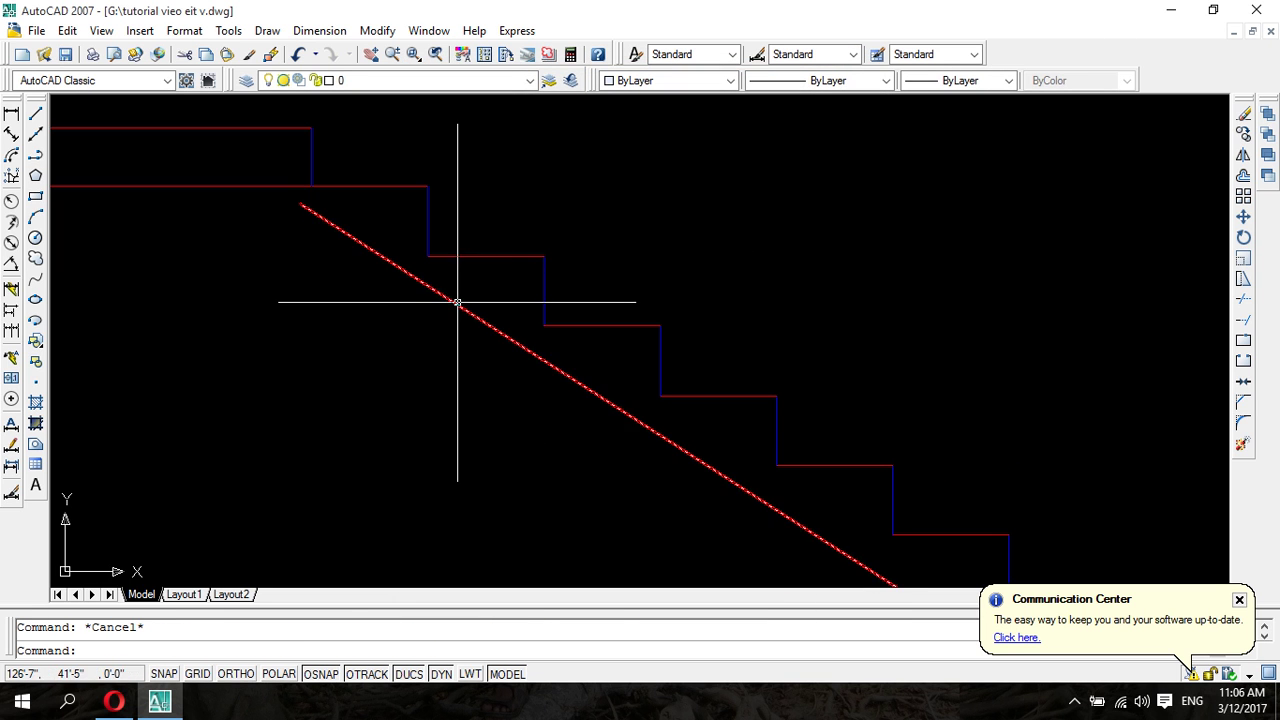
# - Stretch the upper diagonal slab line's top end to the top-step corner
pyautogui.click(457, 301)
pyautogui.click(298, 203)
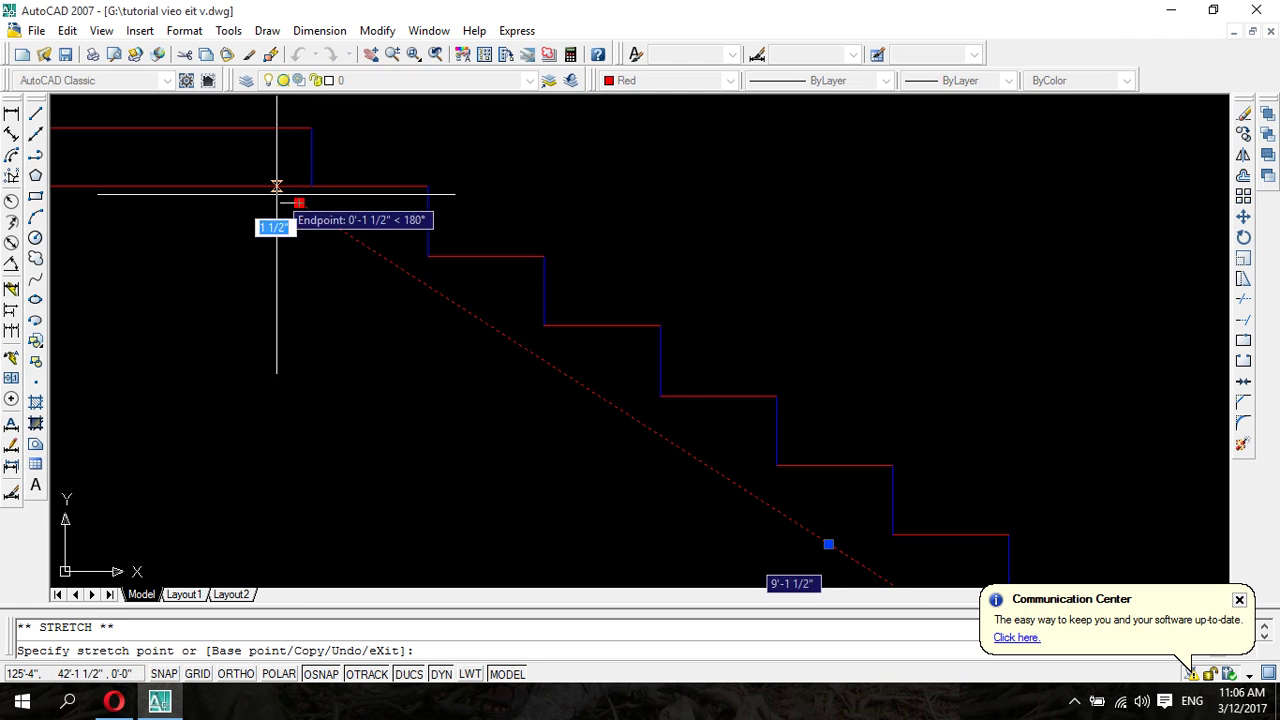
pyautogui.click(274, 187)
pyautogui.press('Escape')
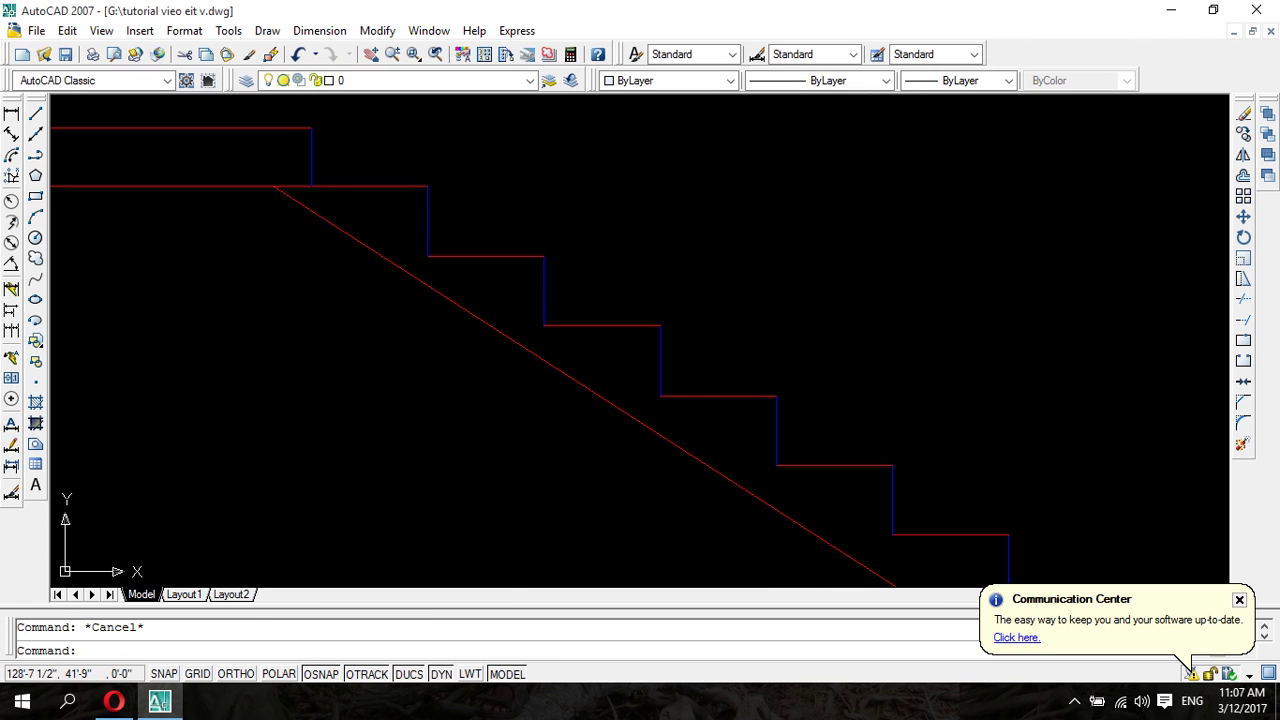
# - Trim away the leftover piece of tread line at the top step
pyautogui.click(1243, 305)
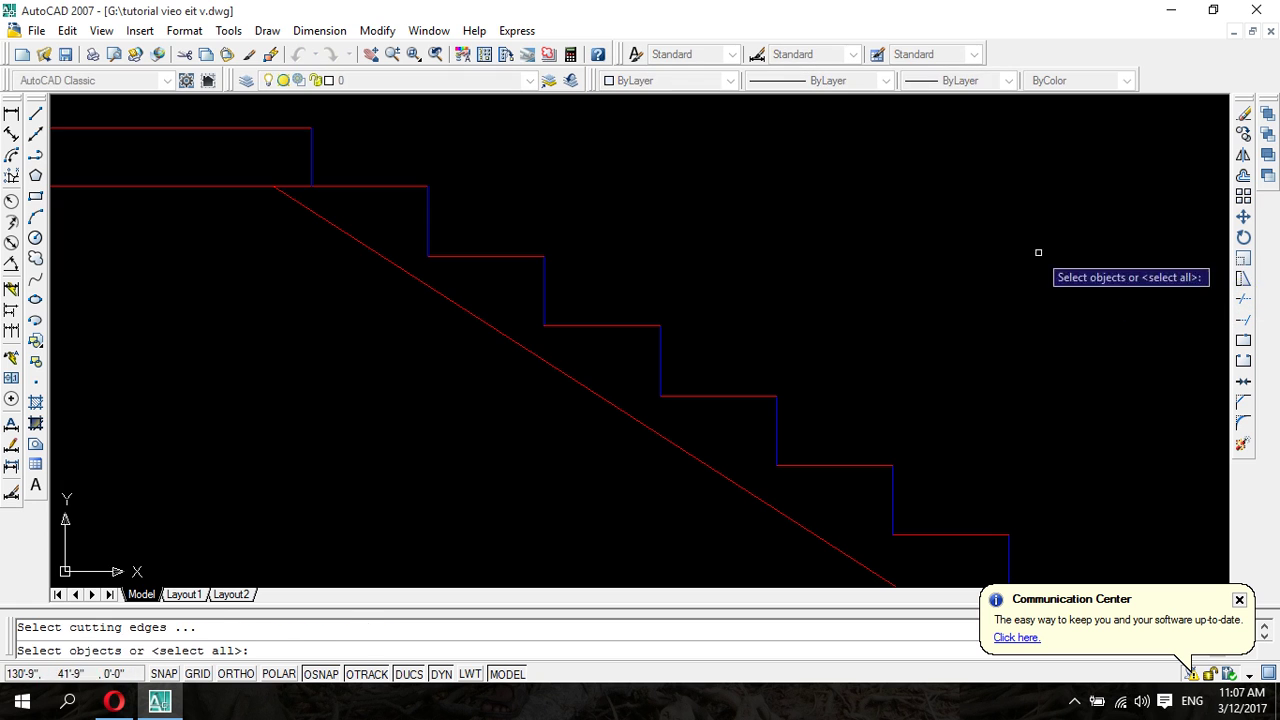
pyautogui.press('Return')
pyautogui.click(294, 187)
pyautogui.press('Escape')
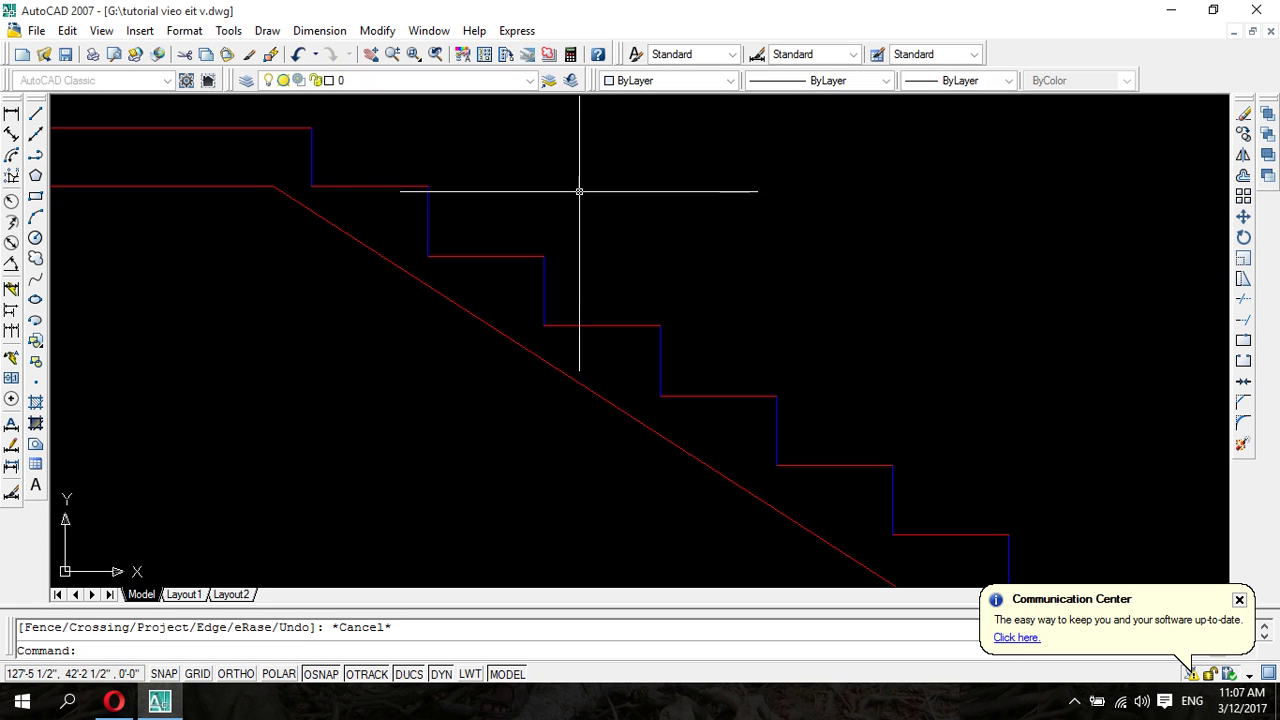
# - Zoom and pan to the landing junction and start the OFFSET command
pyautogui.scroll(-4, 612, 250)
pyautogui.scroll(-5, 632, 269)
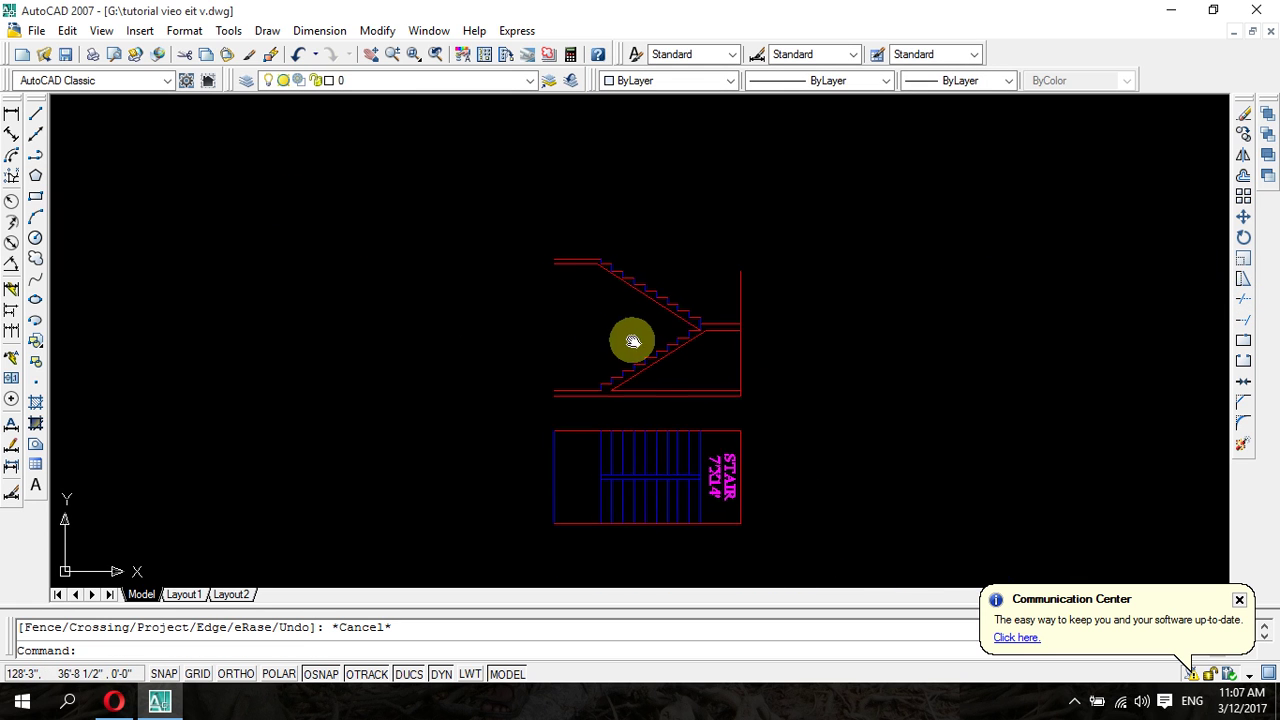
pyautogui.moveTo(629, 337); pyautogui.dragTo(443, 294, button='middle')
pyautogui.scroll(3, 451, 323)
pyautogui.scroll(2, 459, 364)
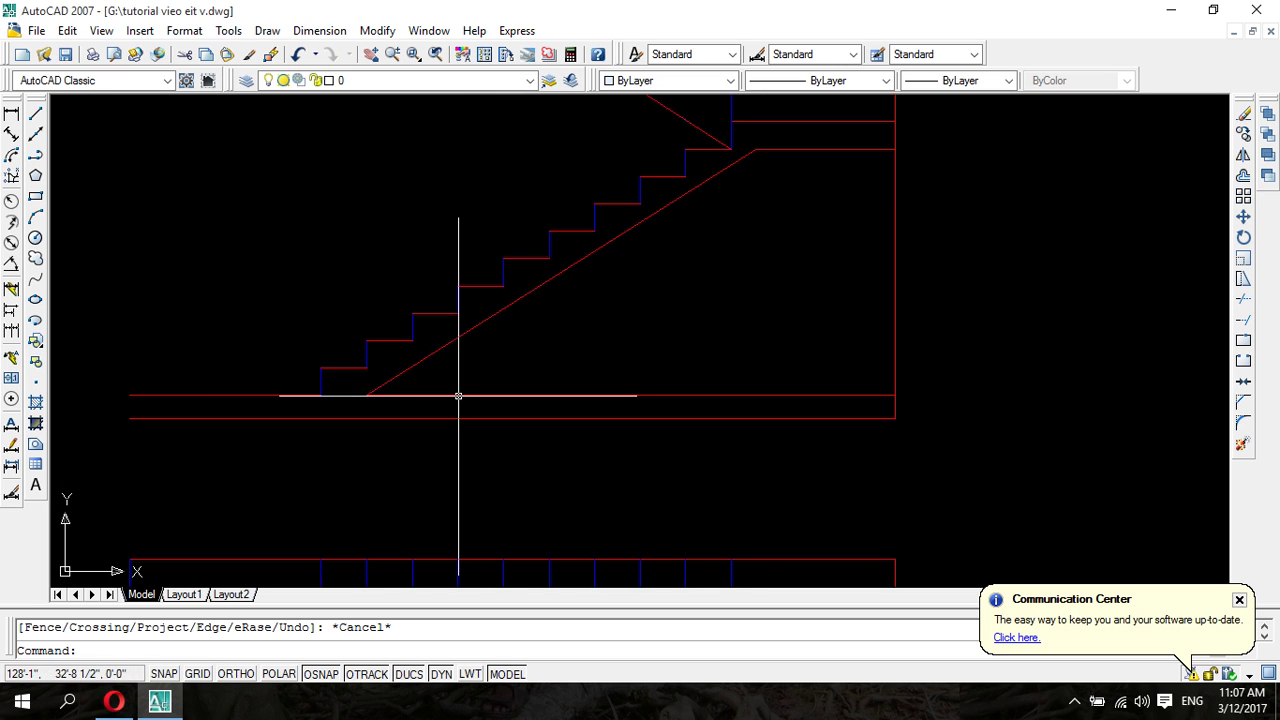
pyautogui.scroll(-4, 457, 394)
pyautogui.scroll(4, 450, 318)
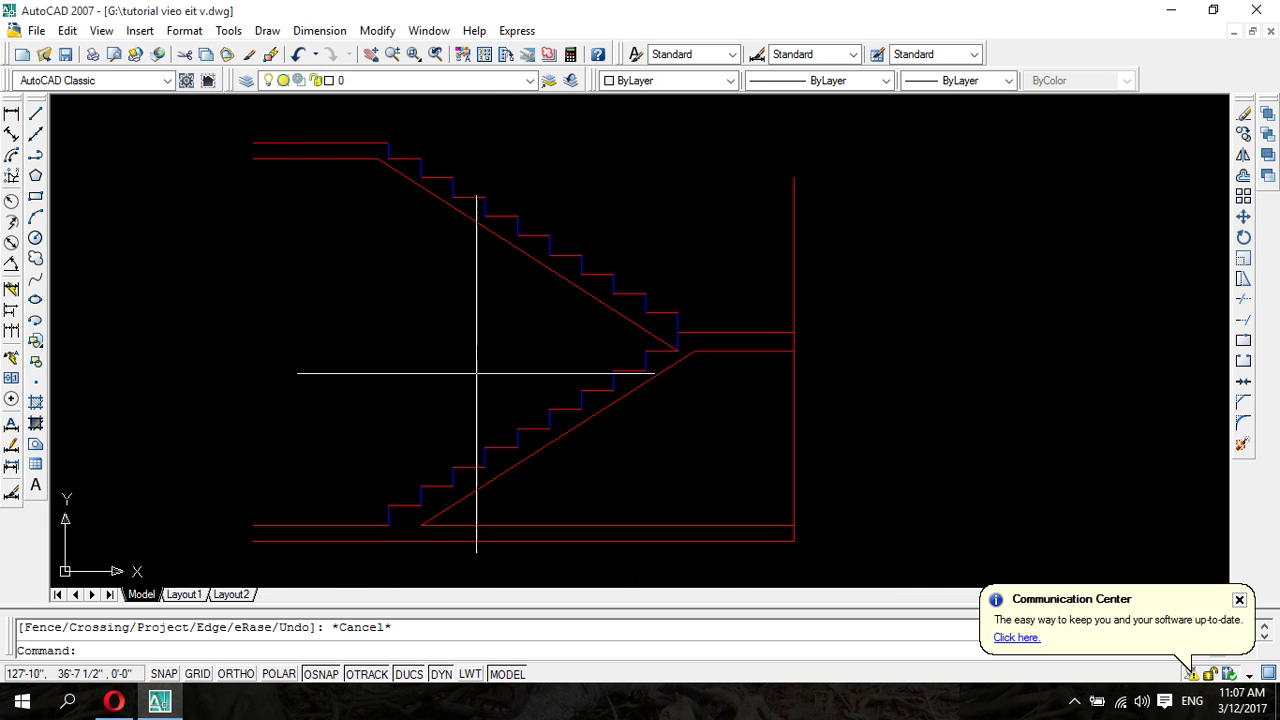
pyautogui.scroll(2, 477, 373)
pyautogui.scroll(-3, 443, 303)
pyautogui.scroll(-3, 443, 300)
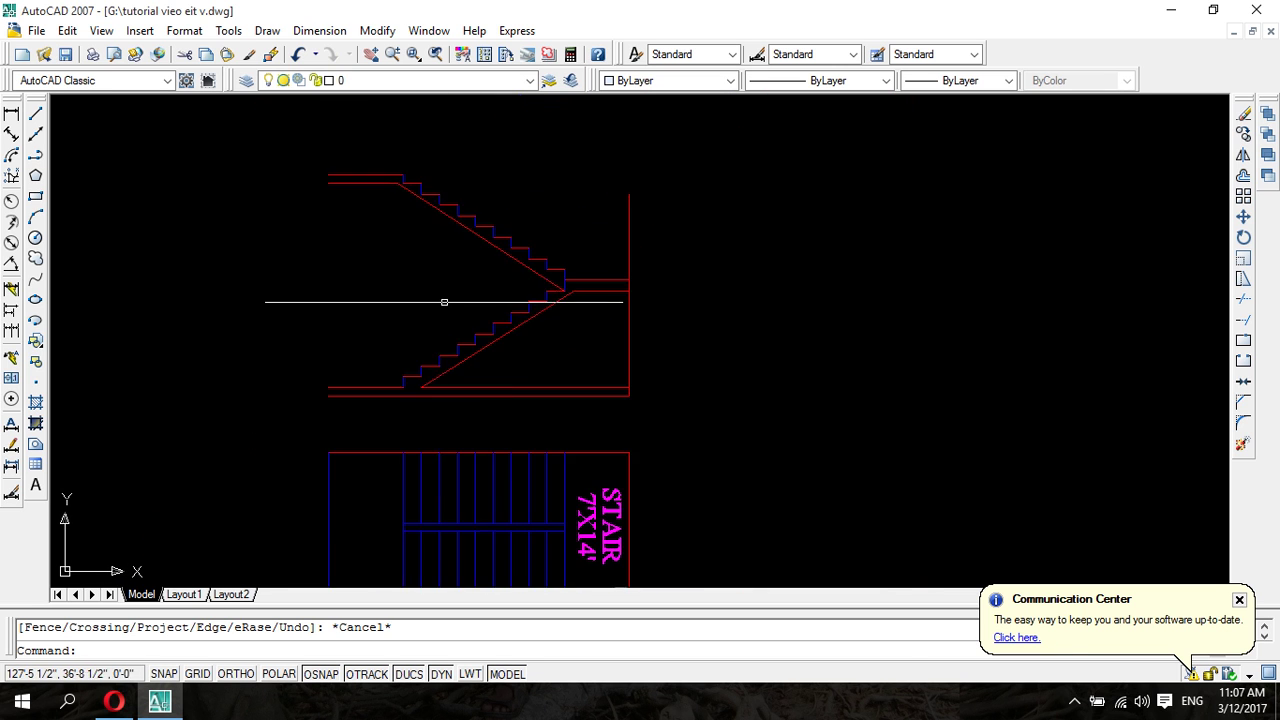
pyautogui.scroll(3, 466, 363)
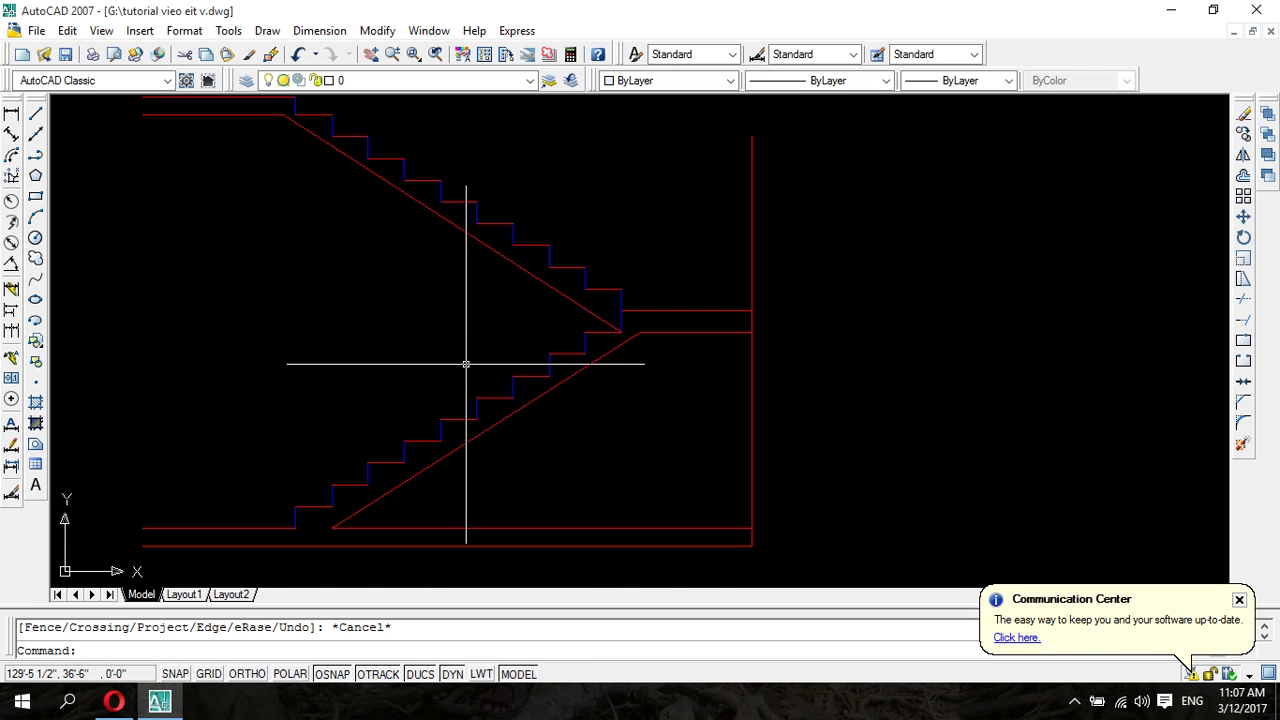
pyautogui.scroll(-3, 471, 374)
pyautogui.scroll(3, 491, 377)
pyautogui.scroll(3, 491, 377)
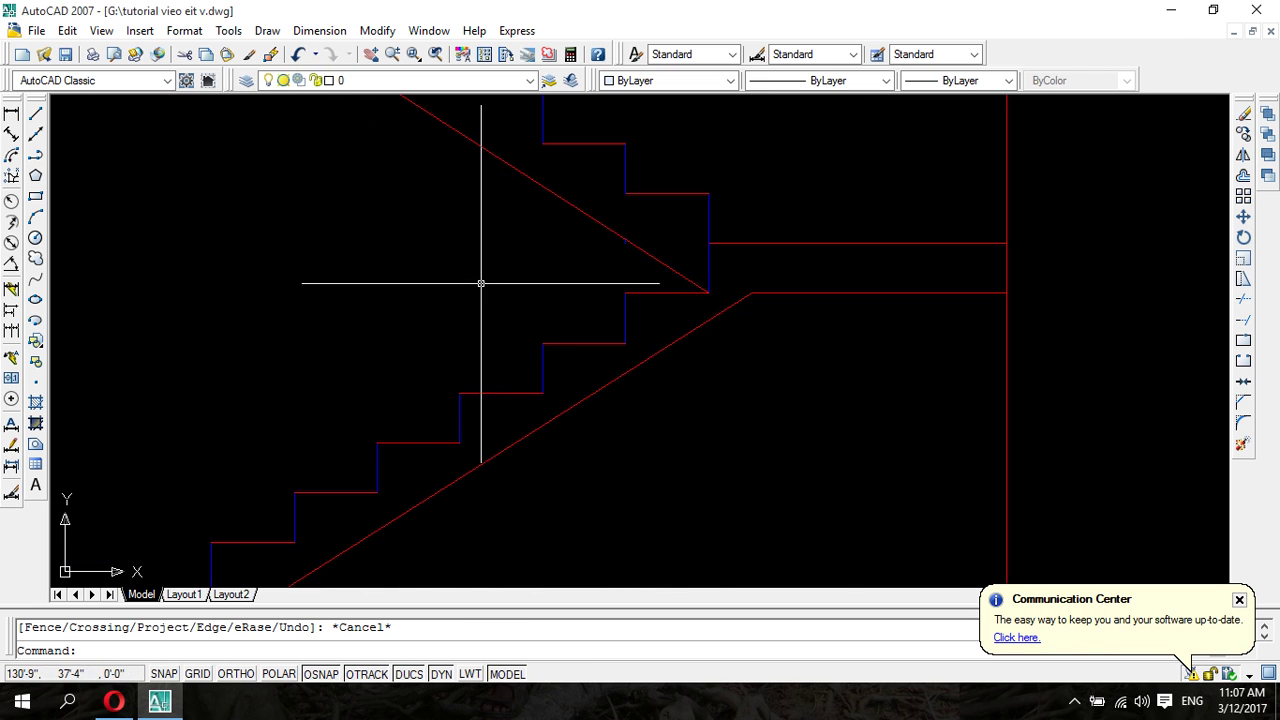
pyautogui.scroll(2, 480, 280)
pyautogui.moveTo(480, 280); pyautogui.dragTo(345, 457, button='middle')
pyautogui.scroll(-1, 457, 376)
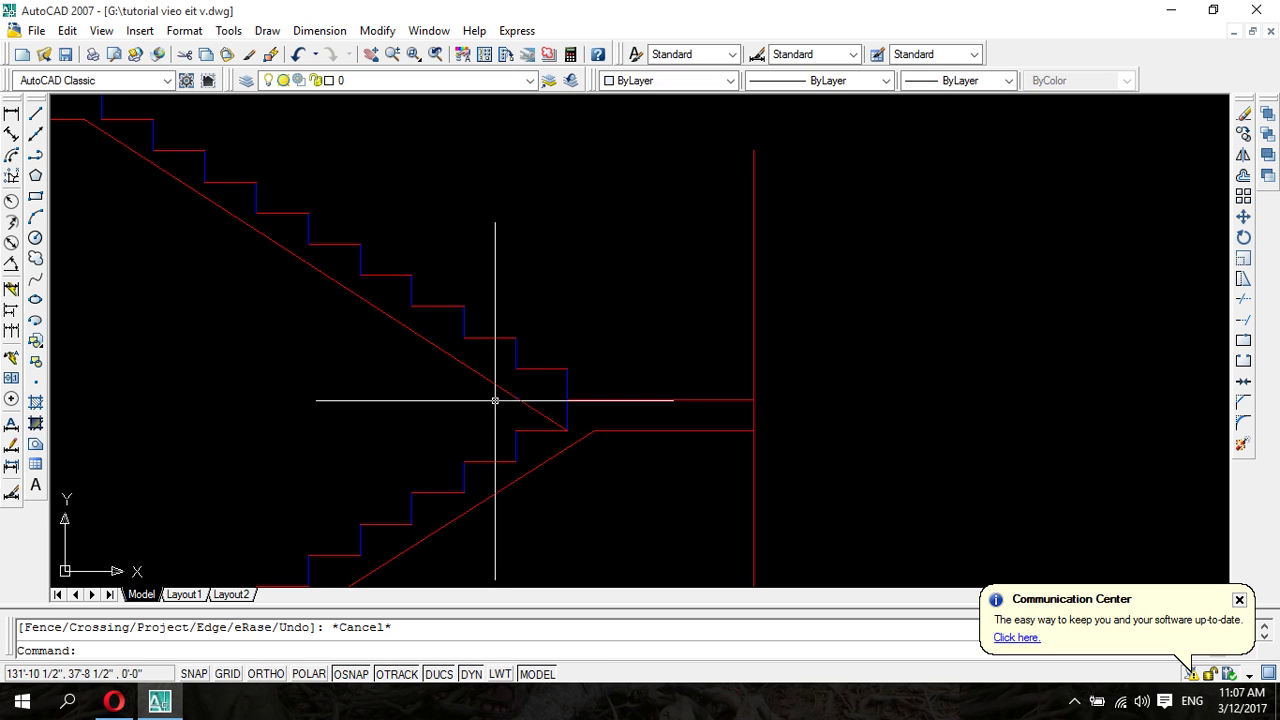
pyautogui.scroll(2, 567, 421)
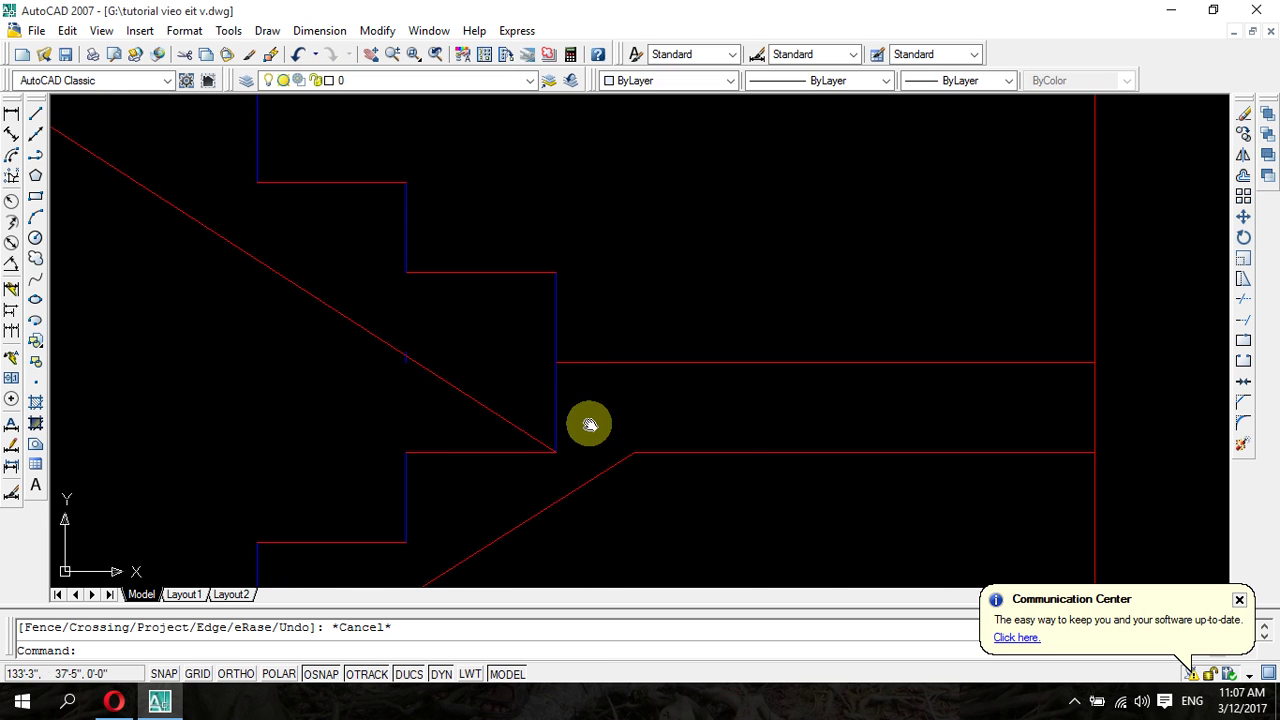
pyautogui.moveTo(589, 424); pyautogui.dragTo(626, 339, button='middle')
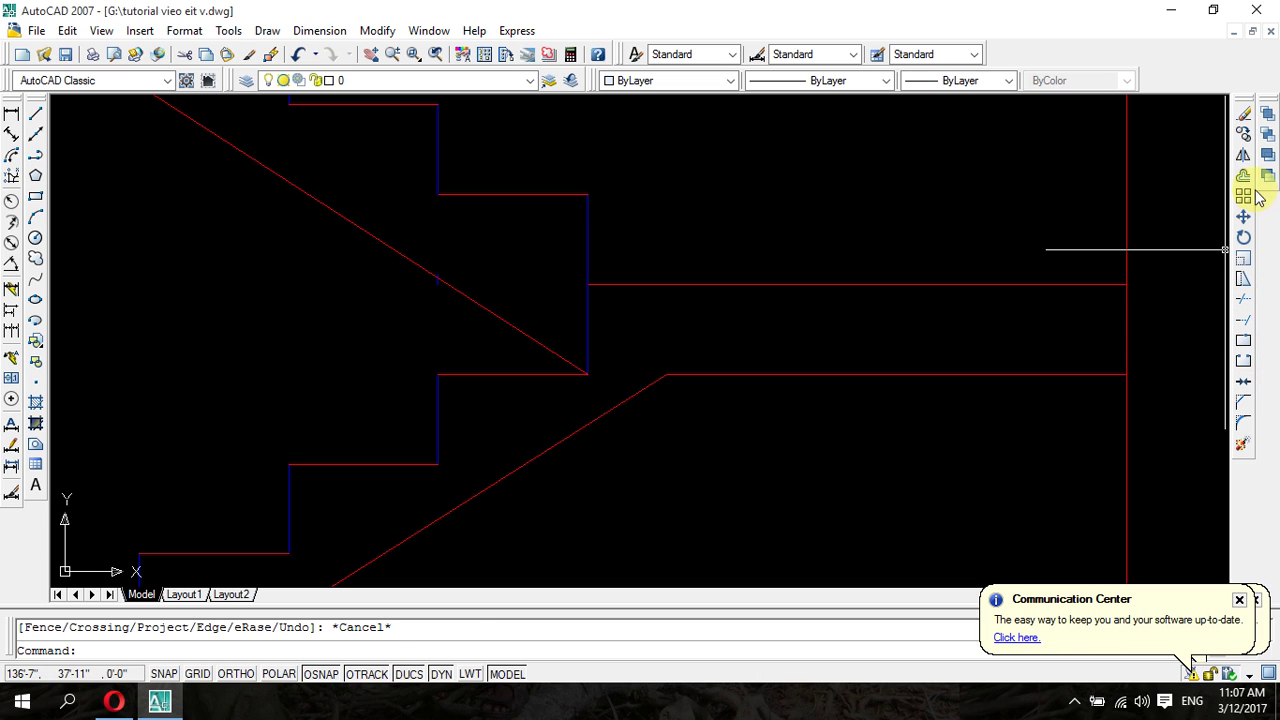
pyautogui.click(1243, 182)
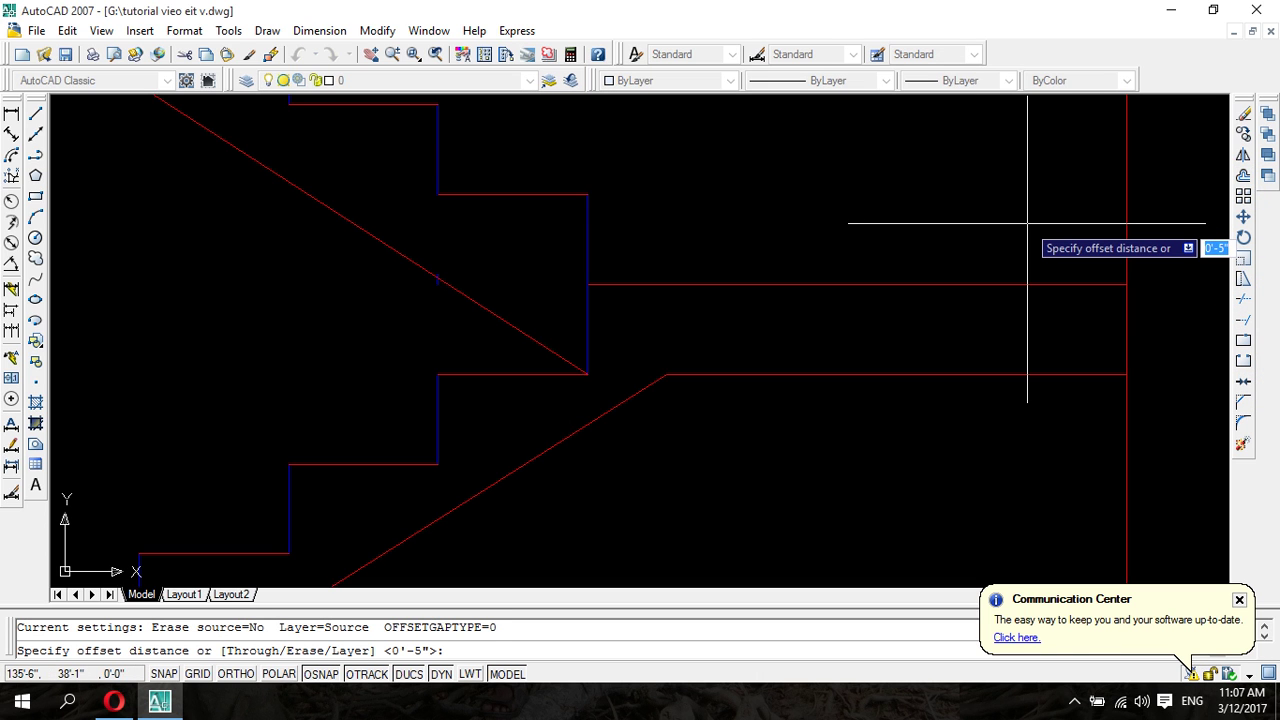
# - Offset the lower diagonal slab line by 3 inches, then delete that trial copy
pyautogui.write('3')
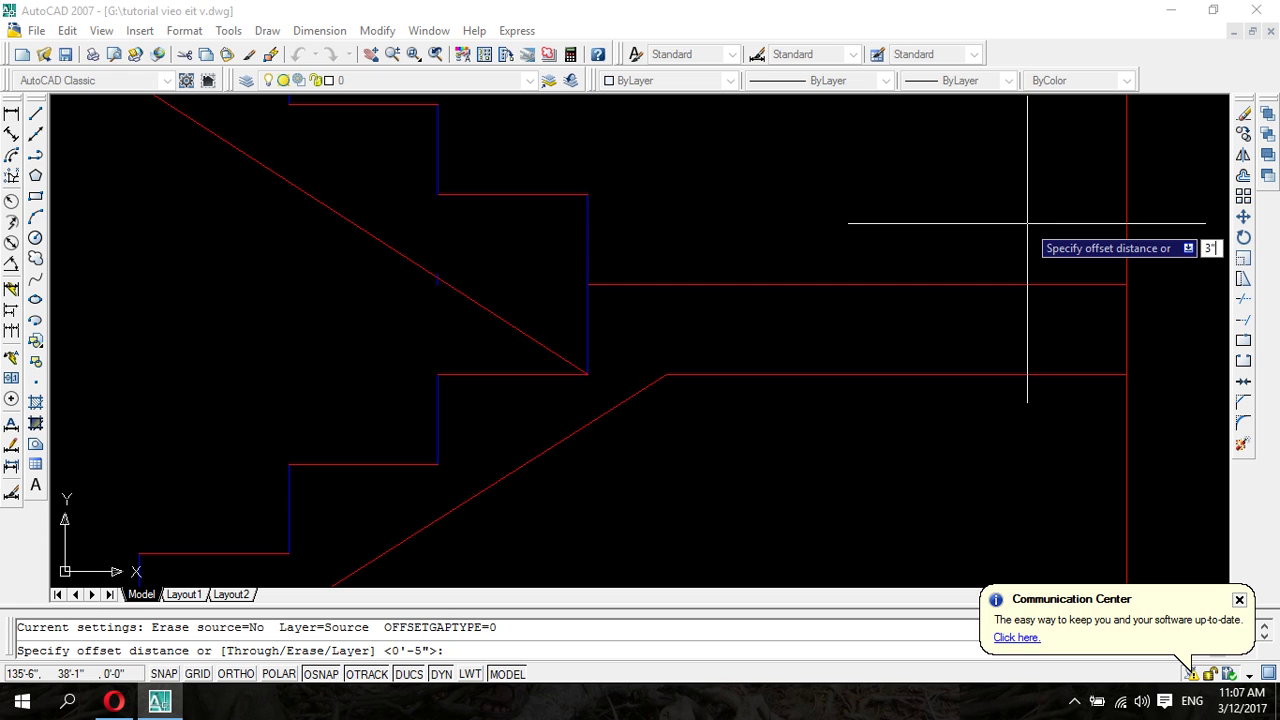
pyautogui.press('Return')
pyautogui.click(585, 426)
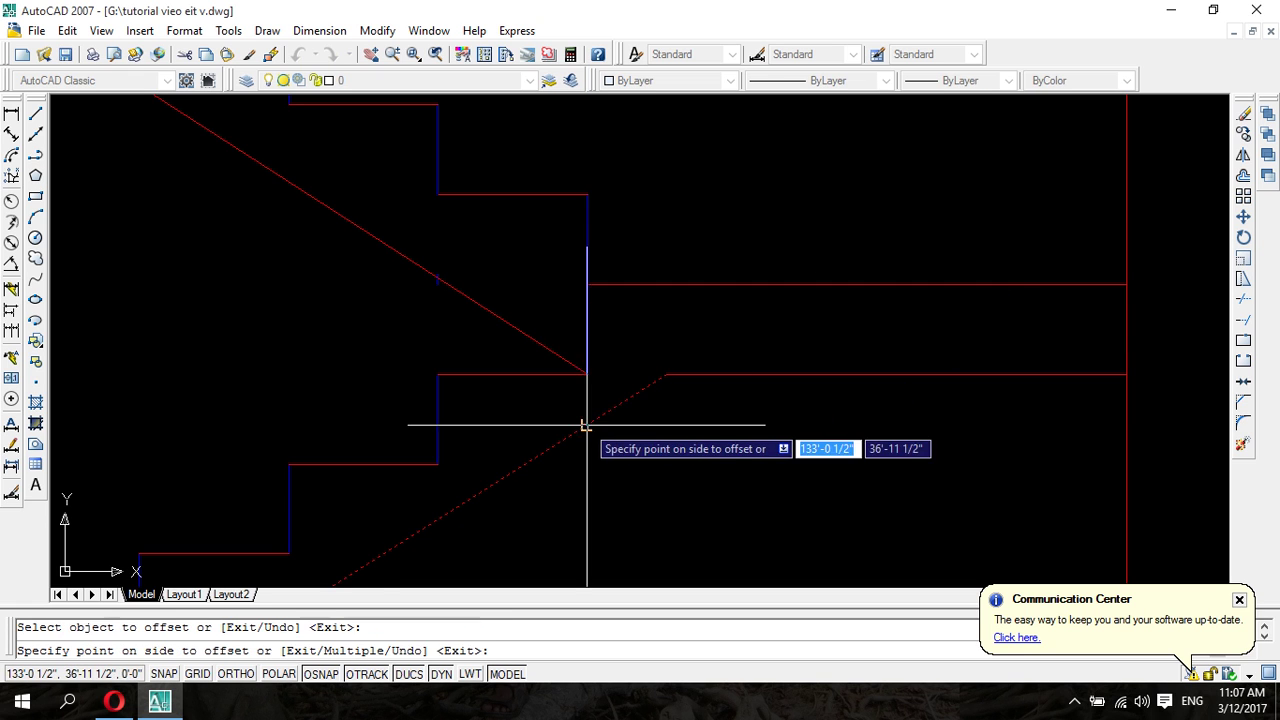
pyautogui.click(584, 425)
pyautogui.click(542, 399)
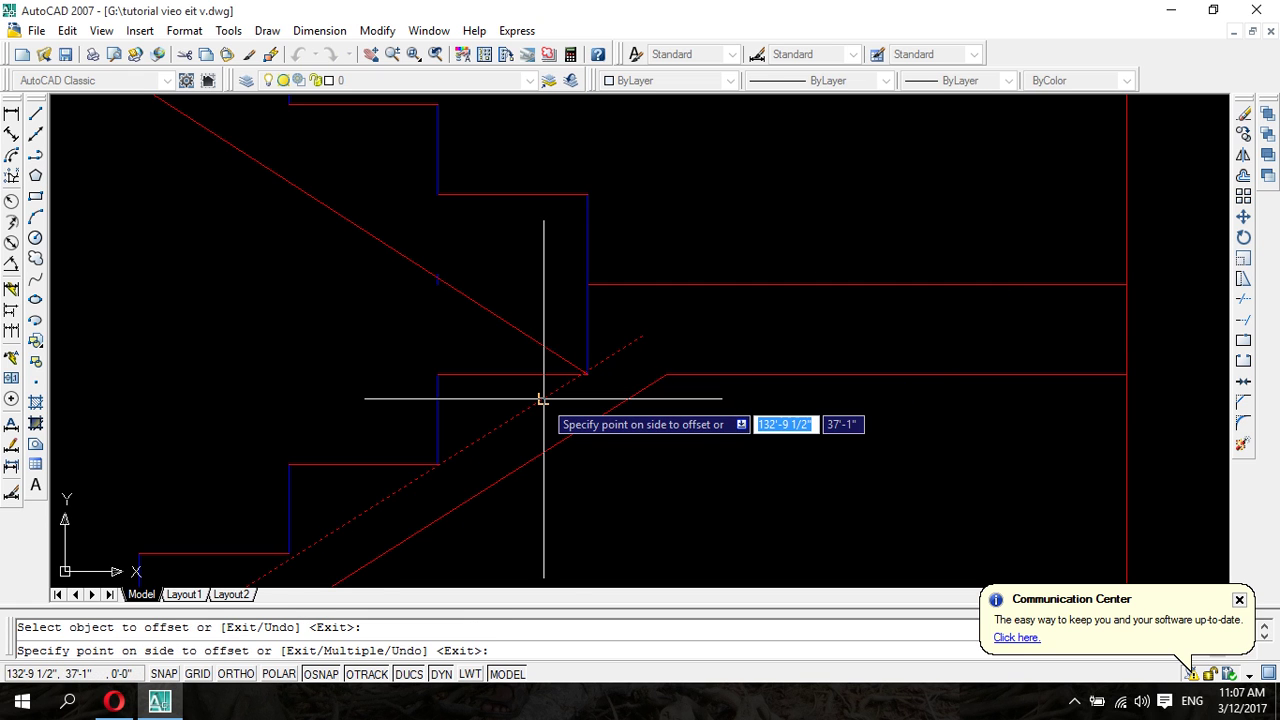
pyautogui.press('Escape')
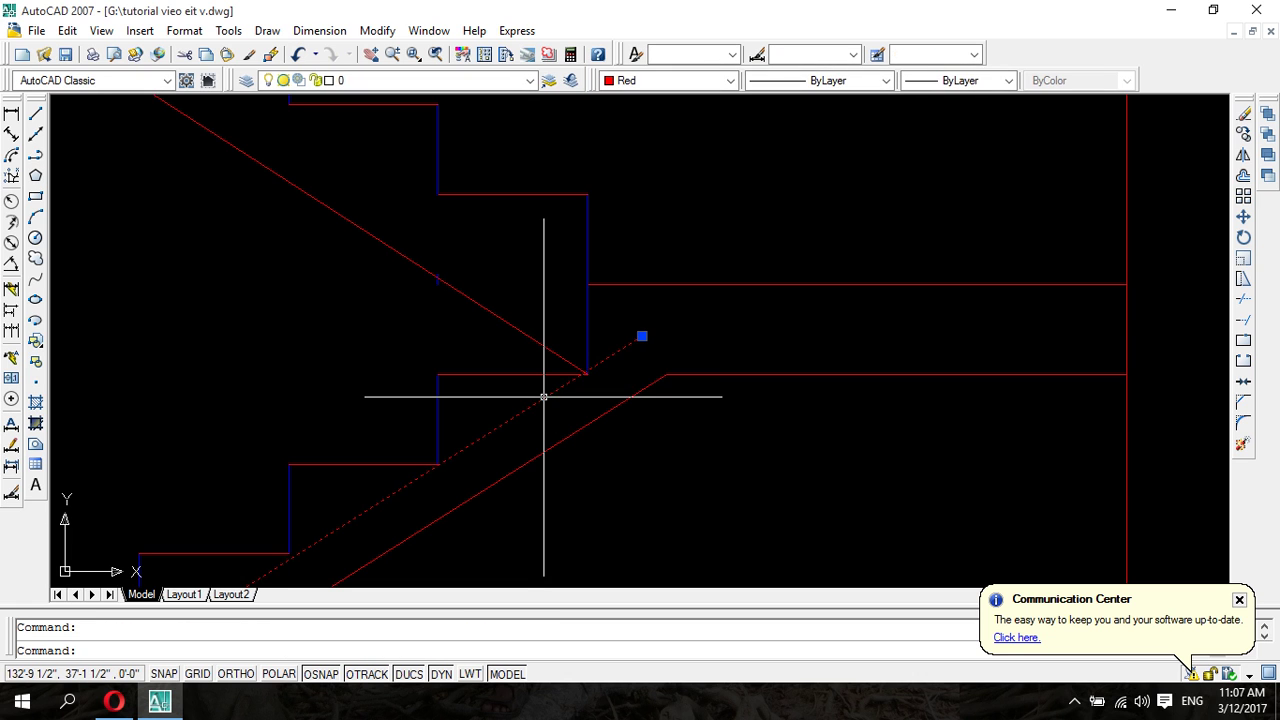
pyautogui.press('Delete')
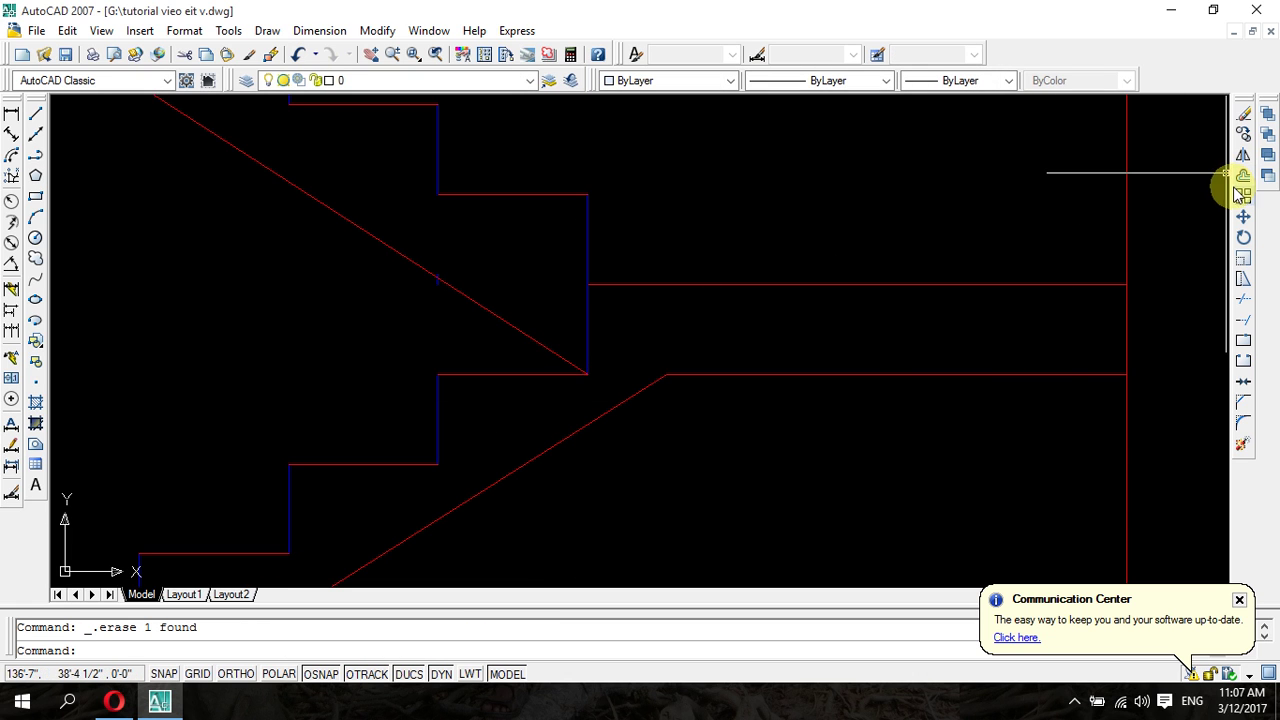
# - Offset both diagonal slab lines by 1 inch and delete the extra lowest copy
pyautogui.click(1245, 180)
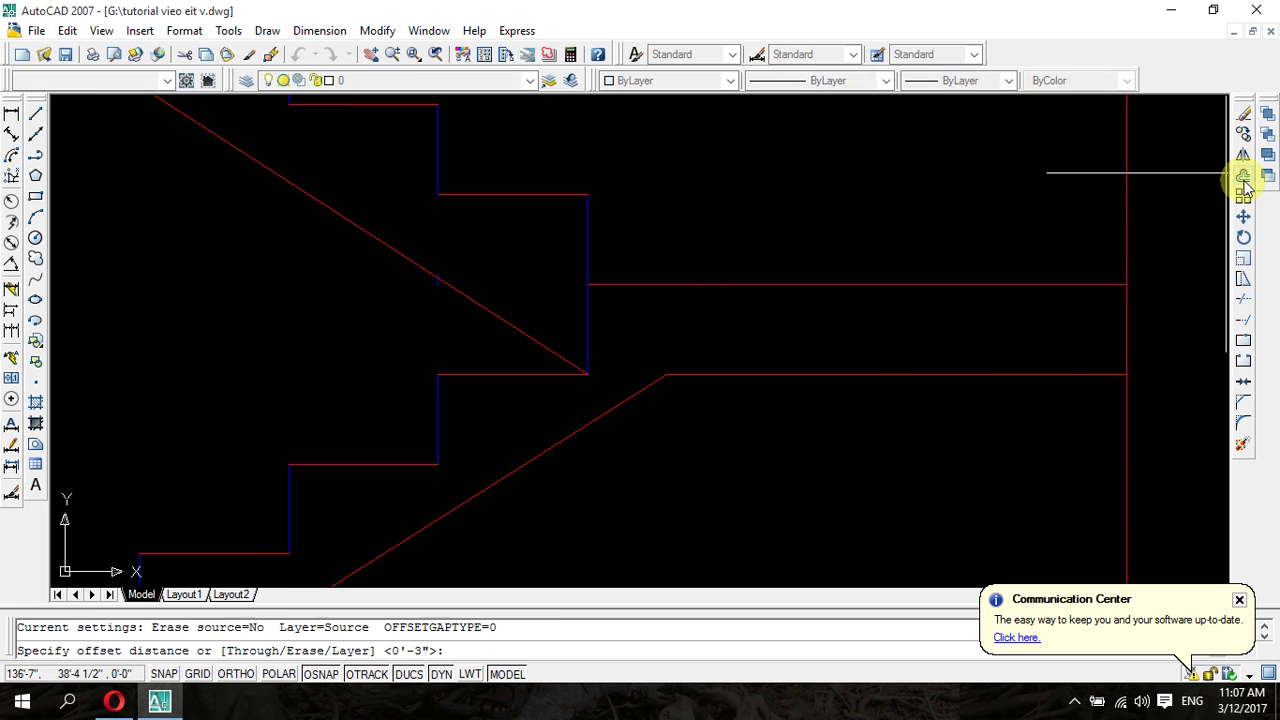
pyautogui.click(1076, 225)
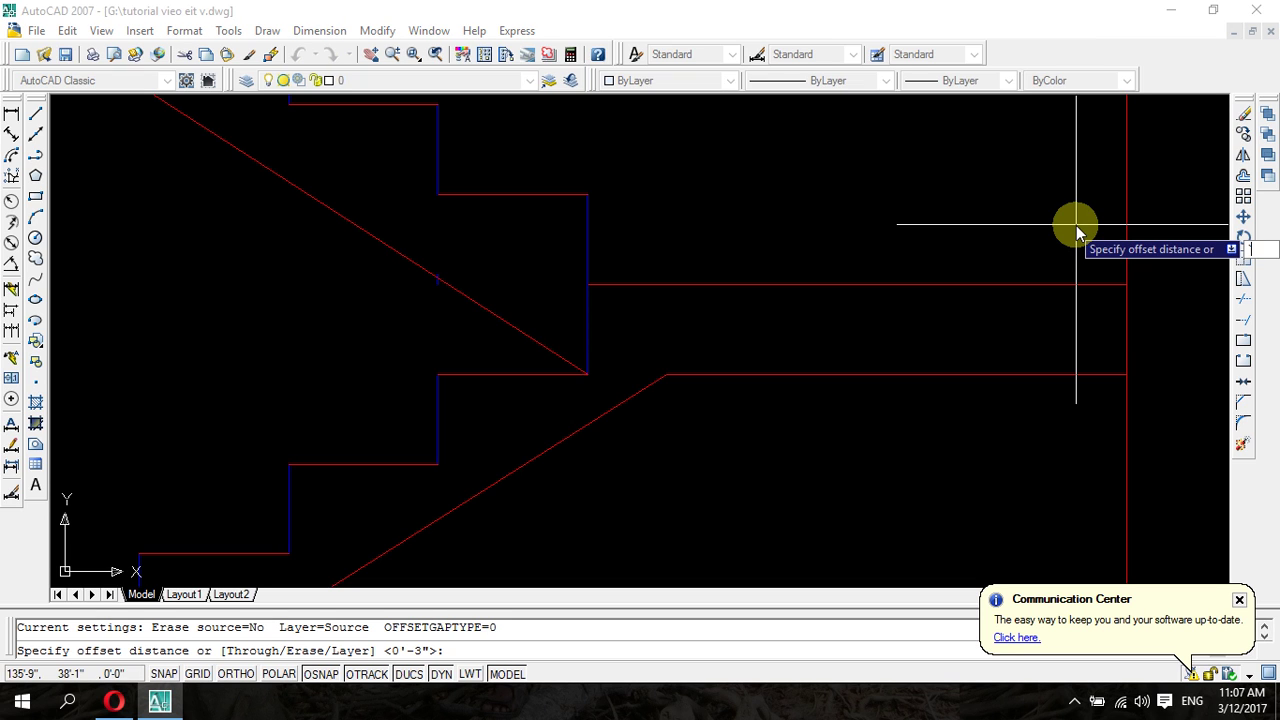
pyautogui.write('1')
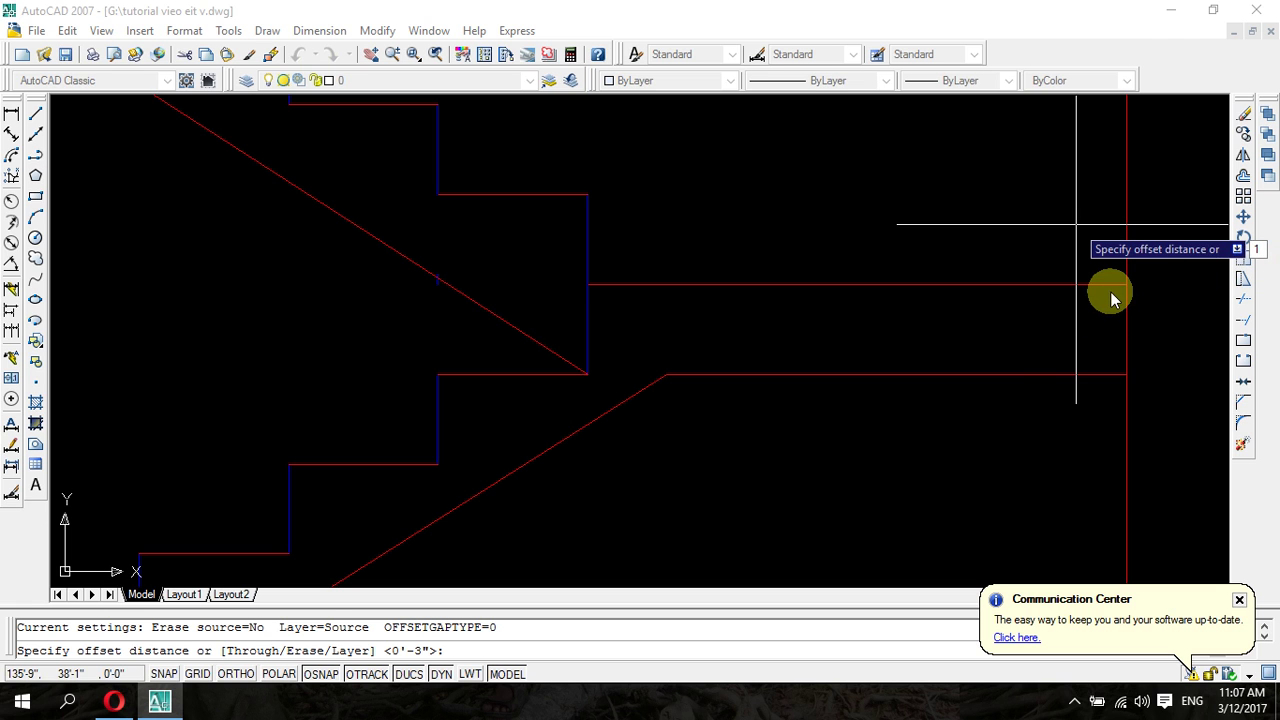
pyautogui.press('Return')
pyautogui.click(601, 413)
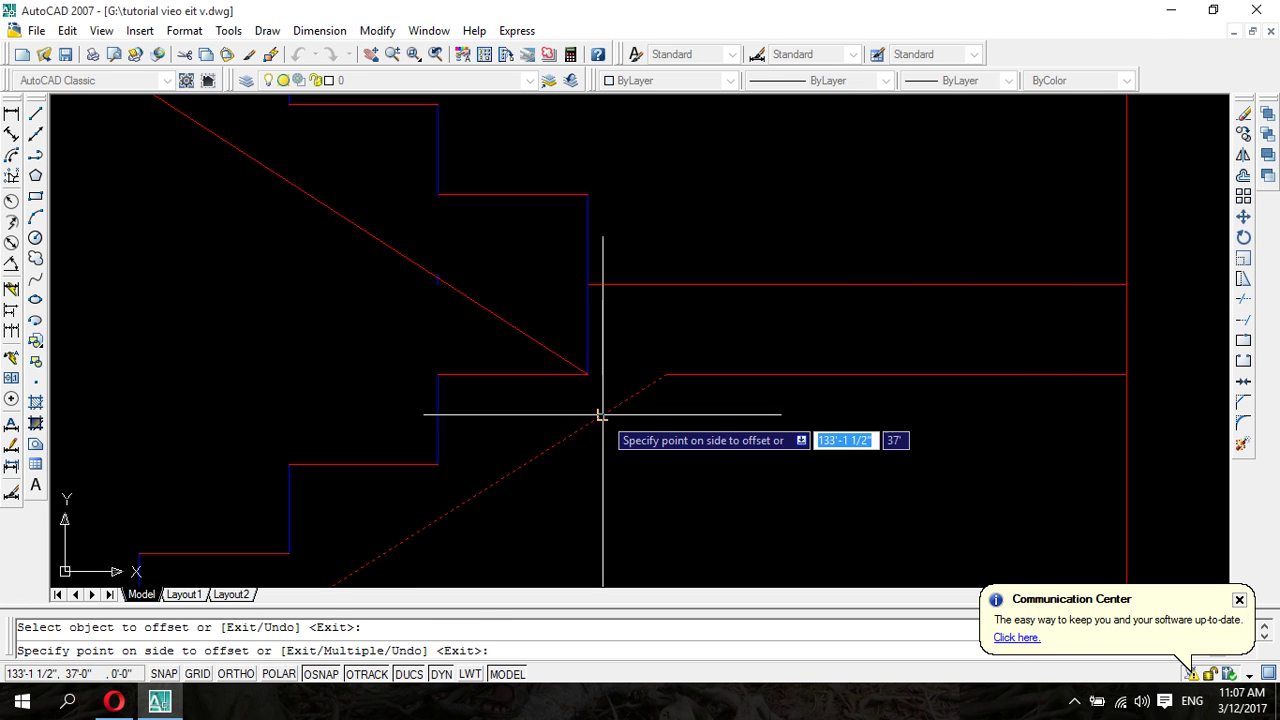
pyautogui.click(606, 420)
pyautogui.click(606, 413)
pyautogui.click(597, 392)
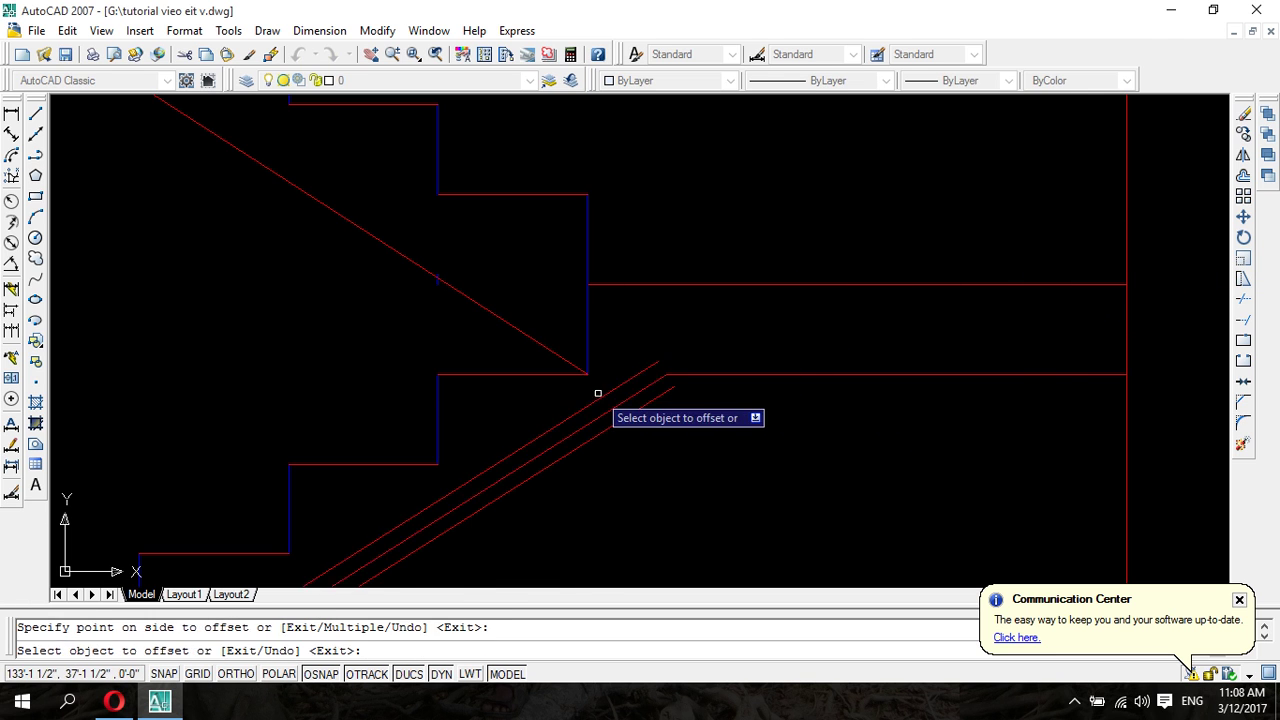
pyautogui.click(389, 244)
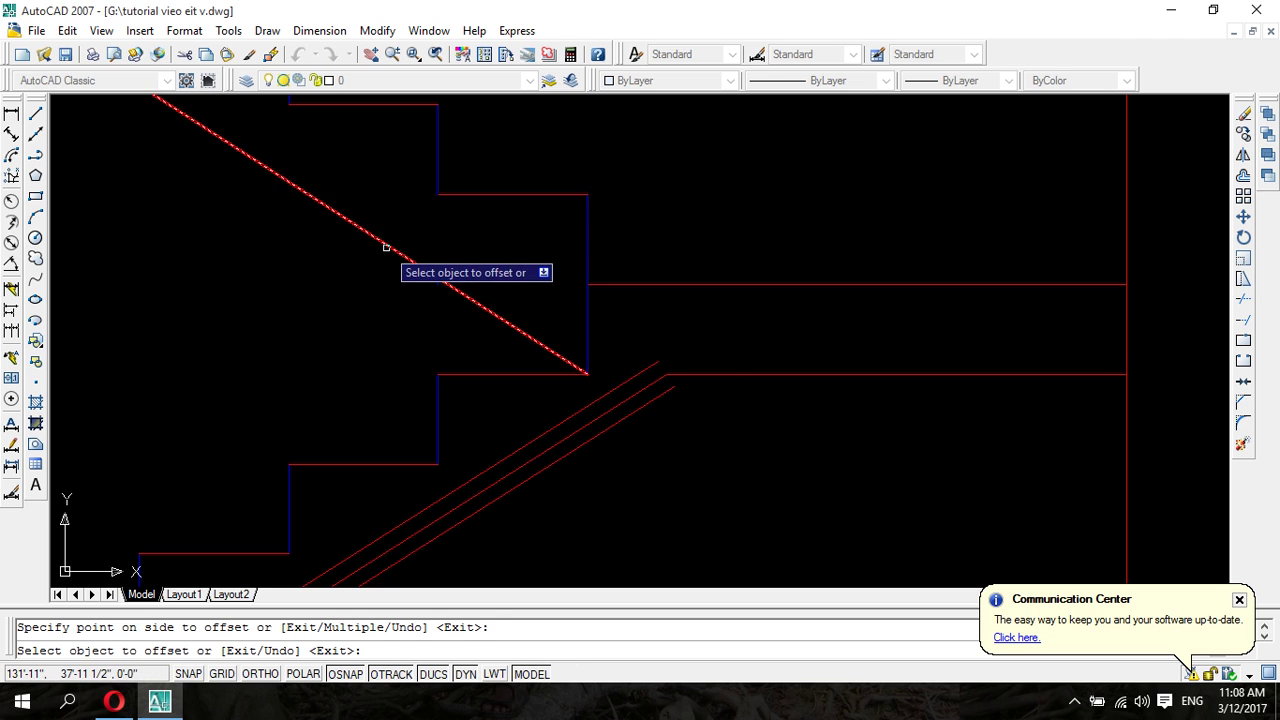
pyautogui.click(396, 242)
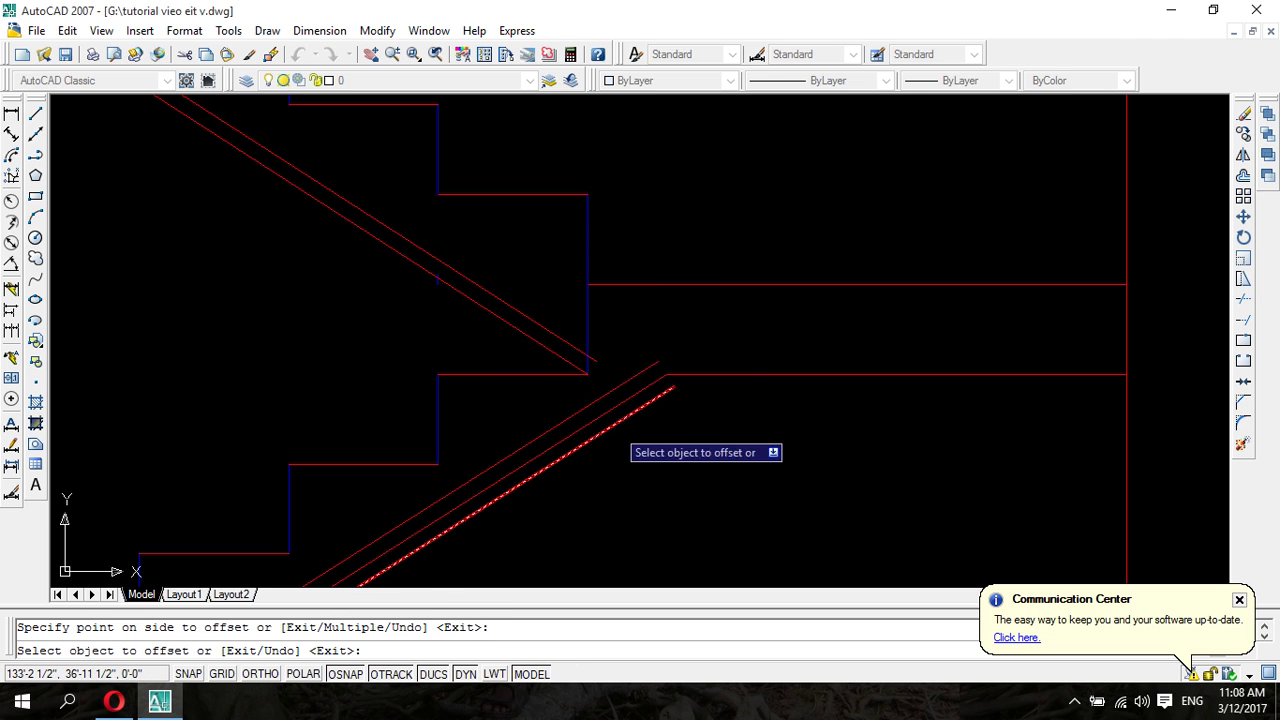
pyautogui.press('Escape')
pyautogui.click(615, 420)
pyautogui.press('Delete')
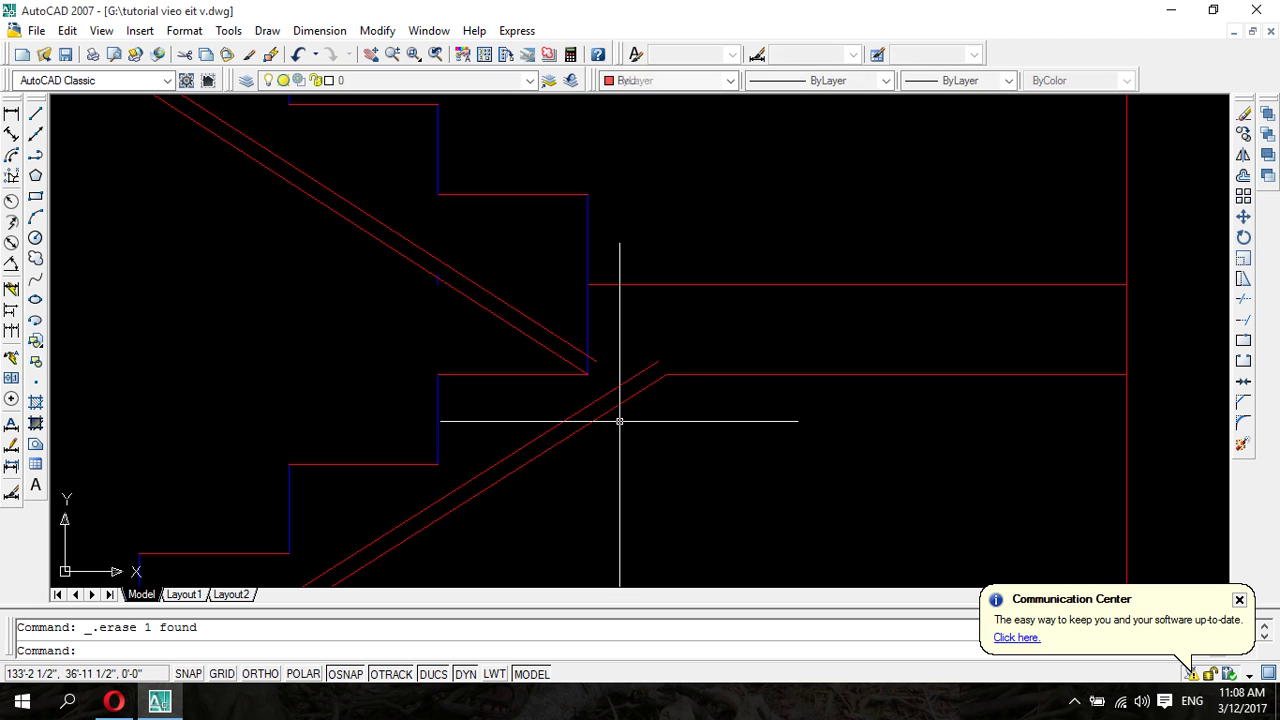
# - Zoom to the stair junction and select the lower landing line, abandoning an erase
pyautogui.scroll(-4, 640, 408)
pyautogui.moveTo(650, 414); pyautogui.dragTo(660, 357, button='middle')
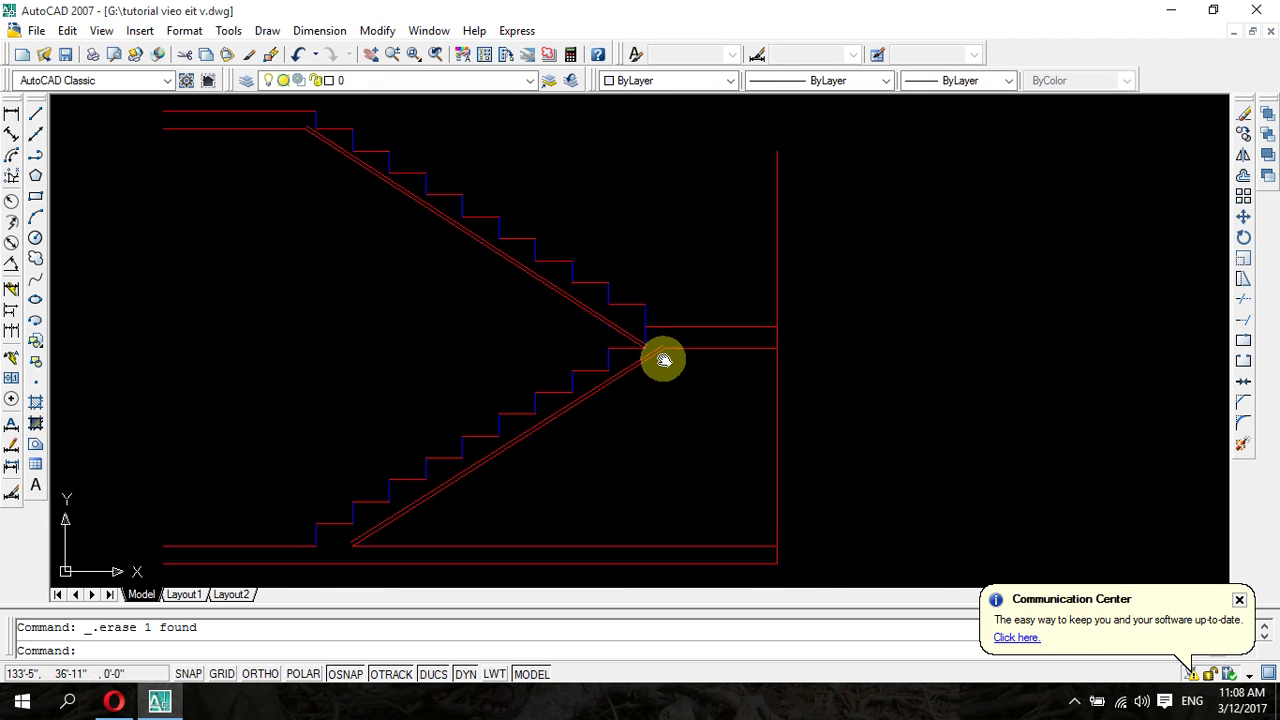
pyautogui.scroll(3, 660, 357)
pyautogui.scroll(2, 686, 317)
pyautogui.click(703, 337)
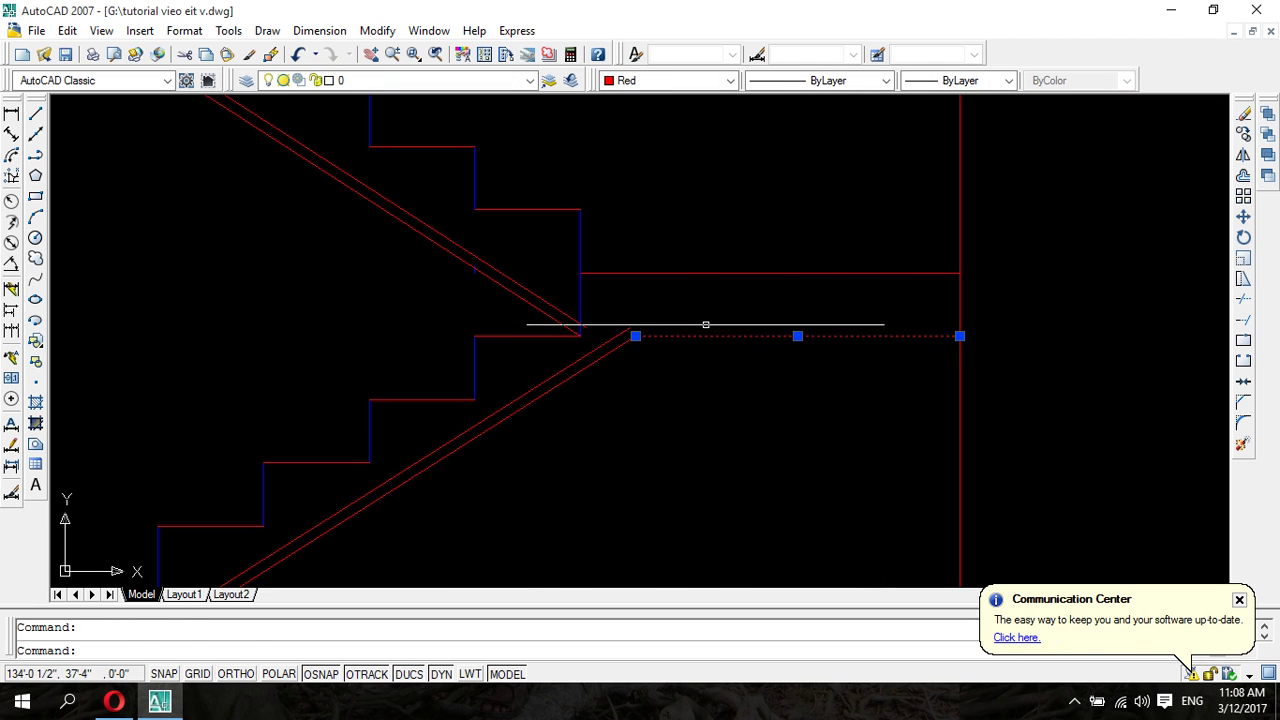
pyautogui.click(709, 318)
pyautogui.press('Escape')
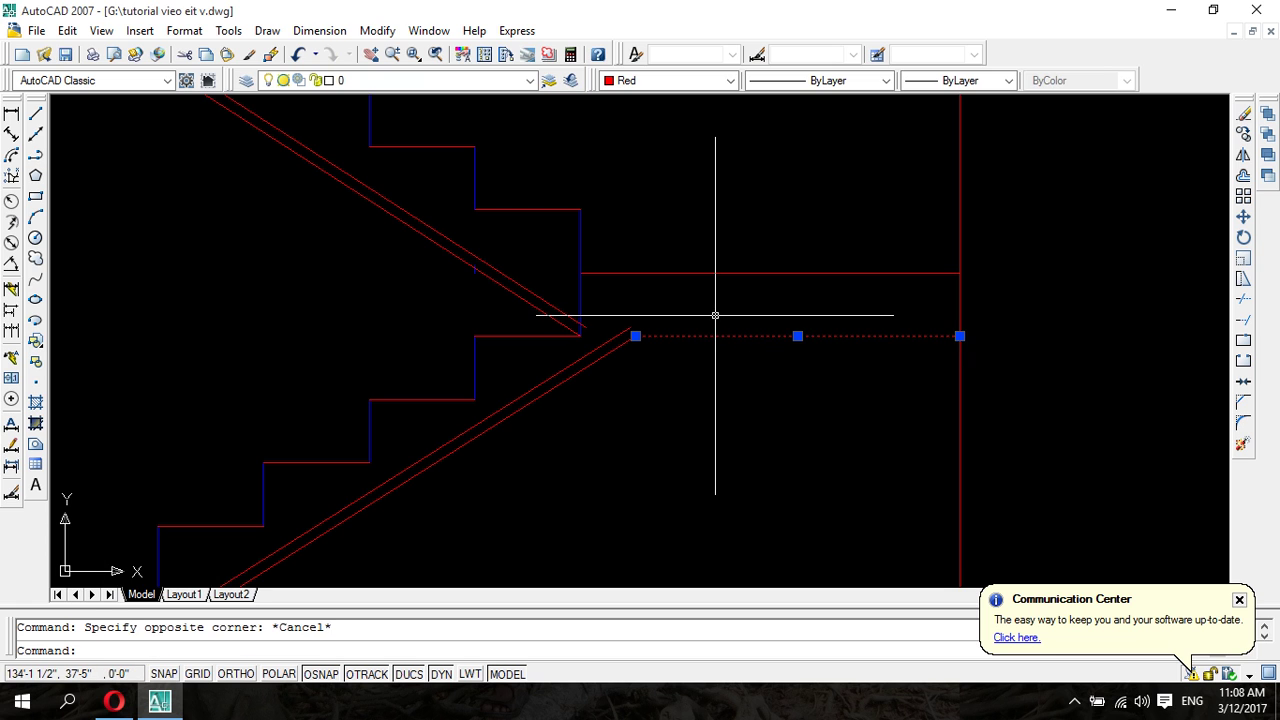
pyautogui.write('e')
pyautogui.press('Return')
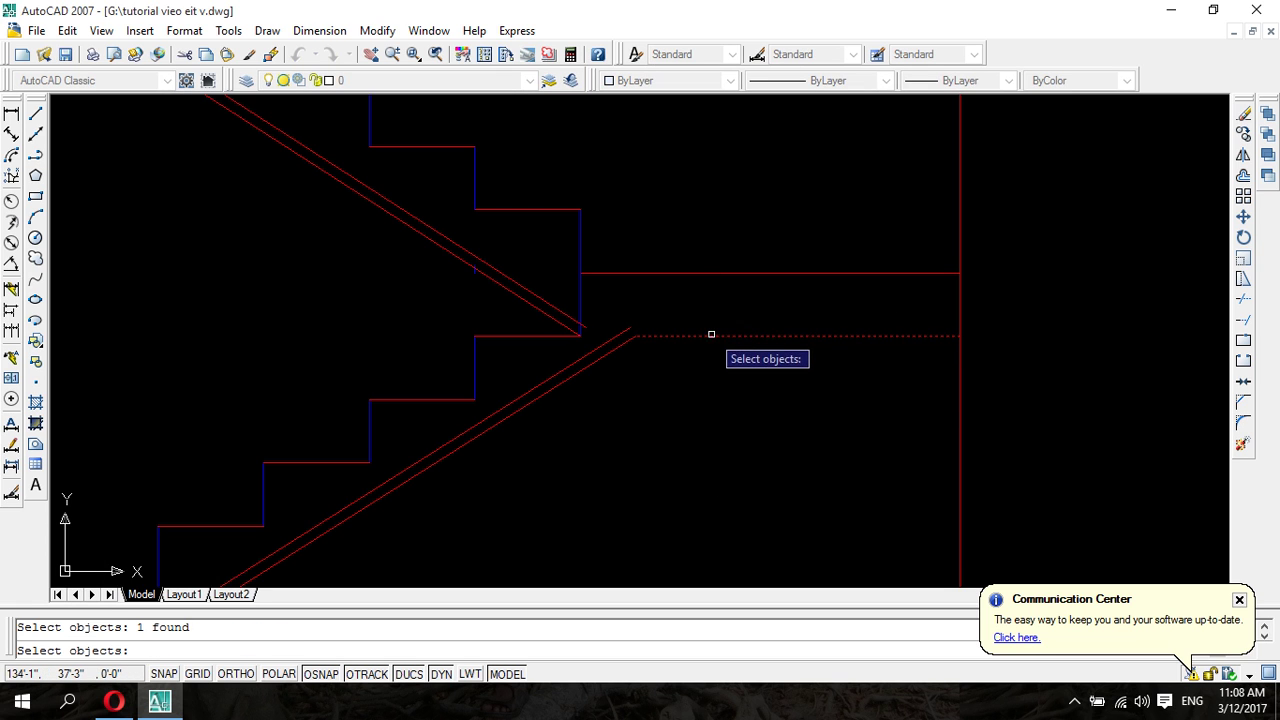
pyautogui.click(707, 337)
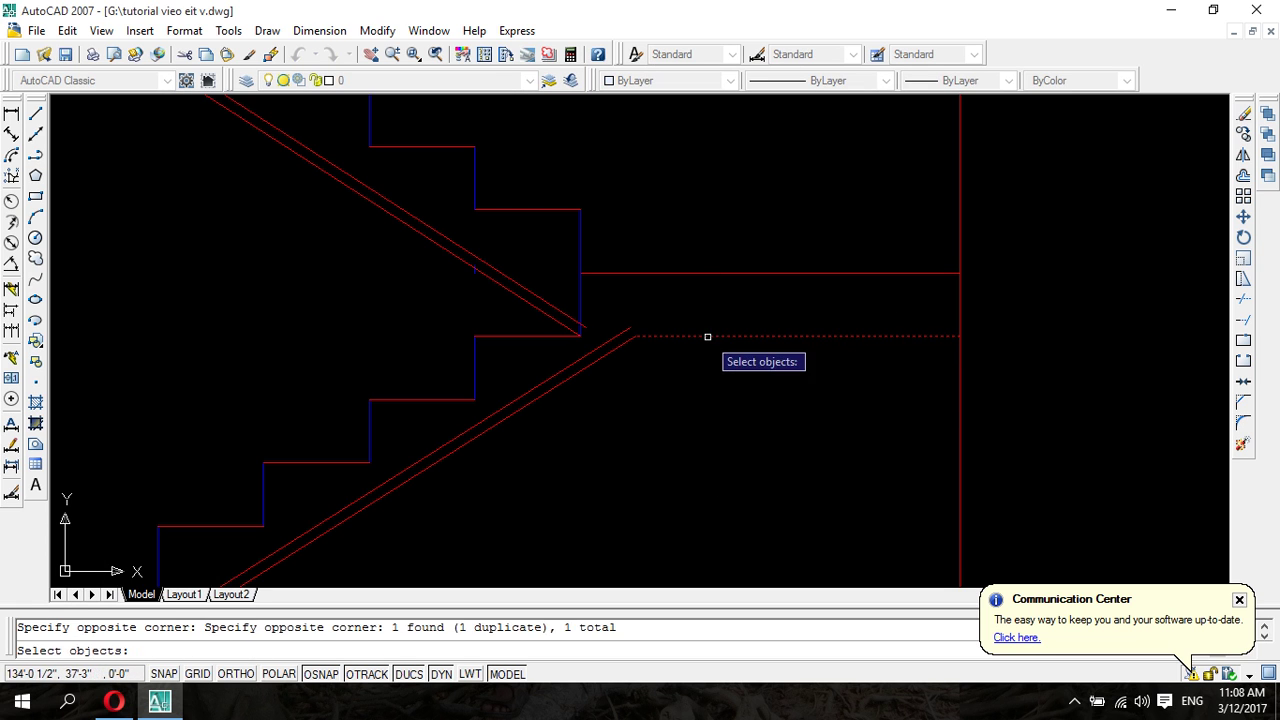
pyautogui.press('Escape')
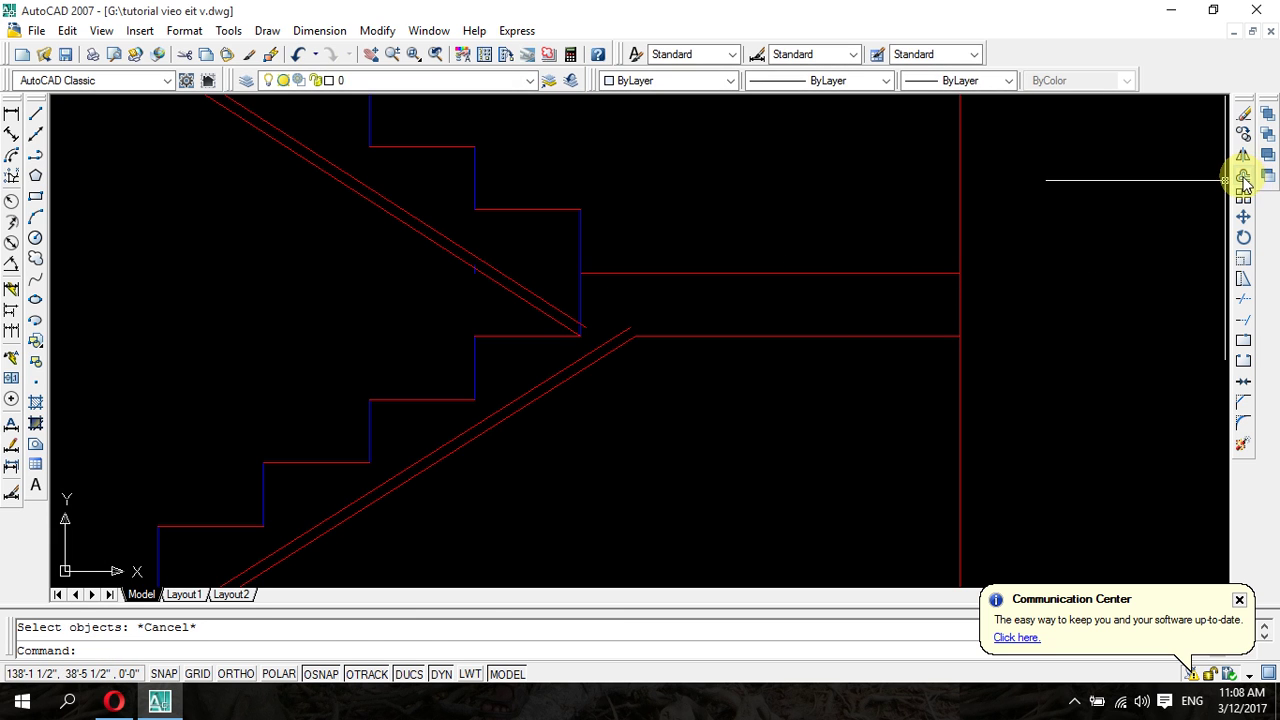
# - Offset the lower landing line 1 inch upward
pyautogui.click(1243, 178)
pyautogui.write('1')
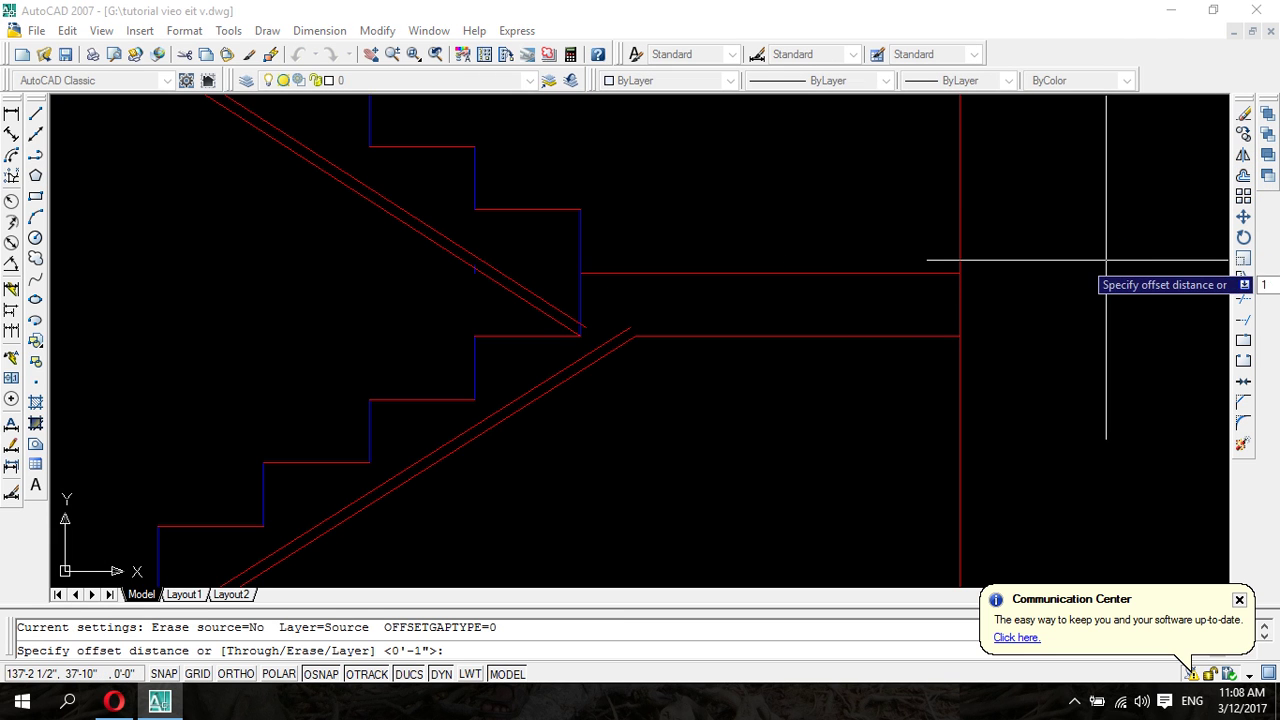
pyautogui.press('Return')
pyautogui.click(778, 335)
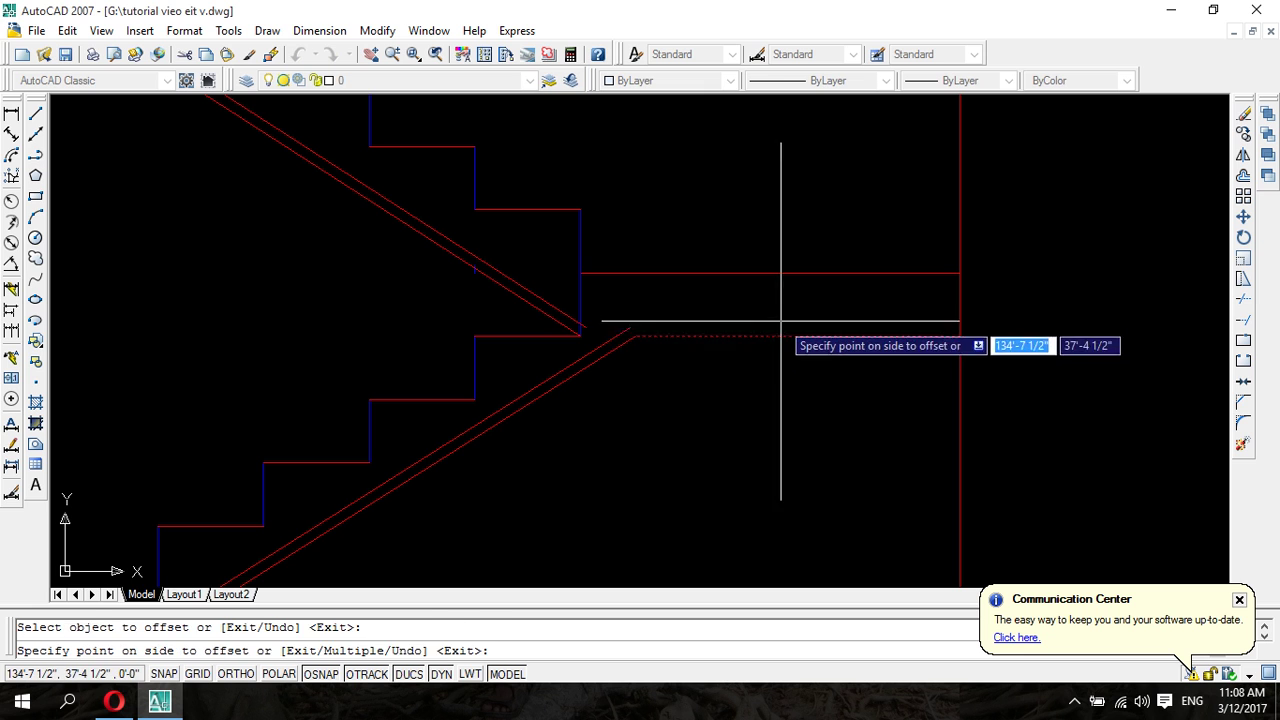
pyautogui.click(780, 321)
# - Offset the upper flight's top floor line by 1 inch above itself
pyautogui.scroll(-4, 529, 334)
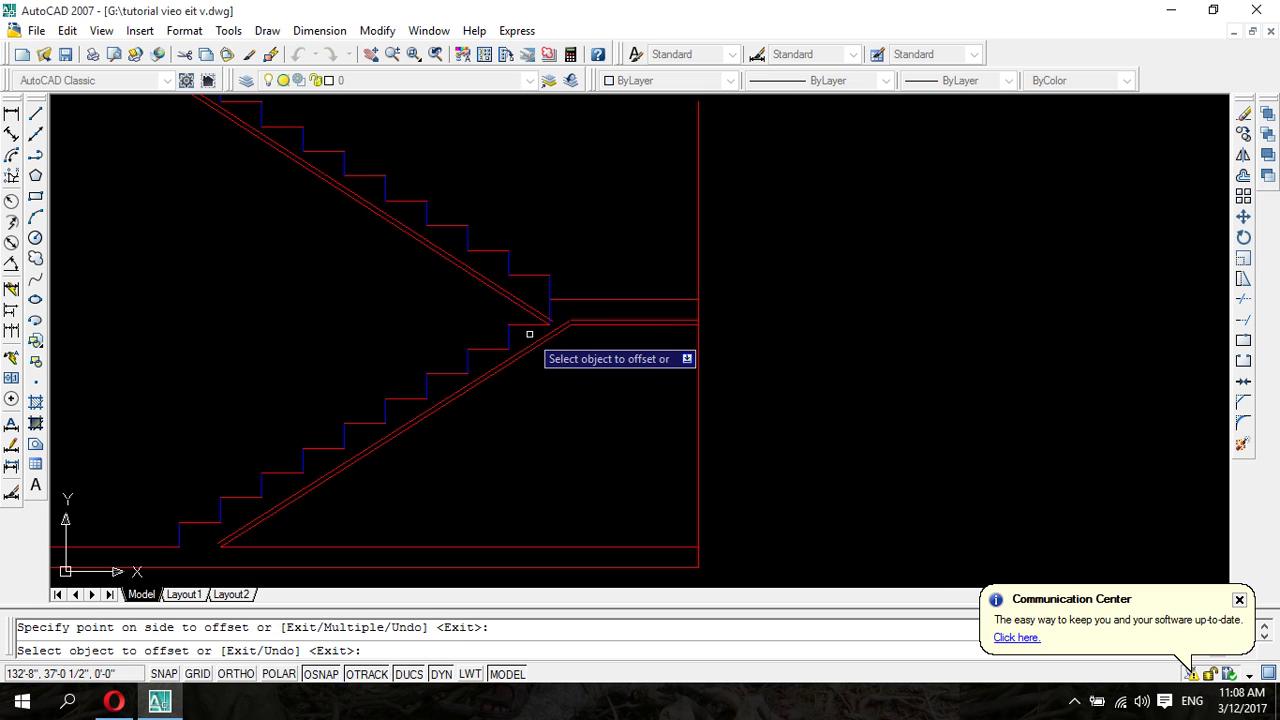
pyautogui.scroll(-2, 529, 334)
pyautogui.scroll(3, 331, 226)
pyautogui.scroll(1, 349, 214)
pyautogui.click(347, 217)
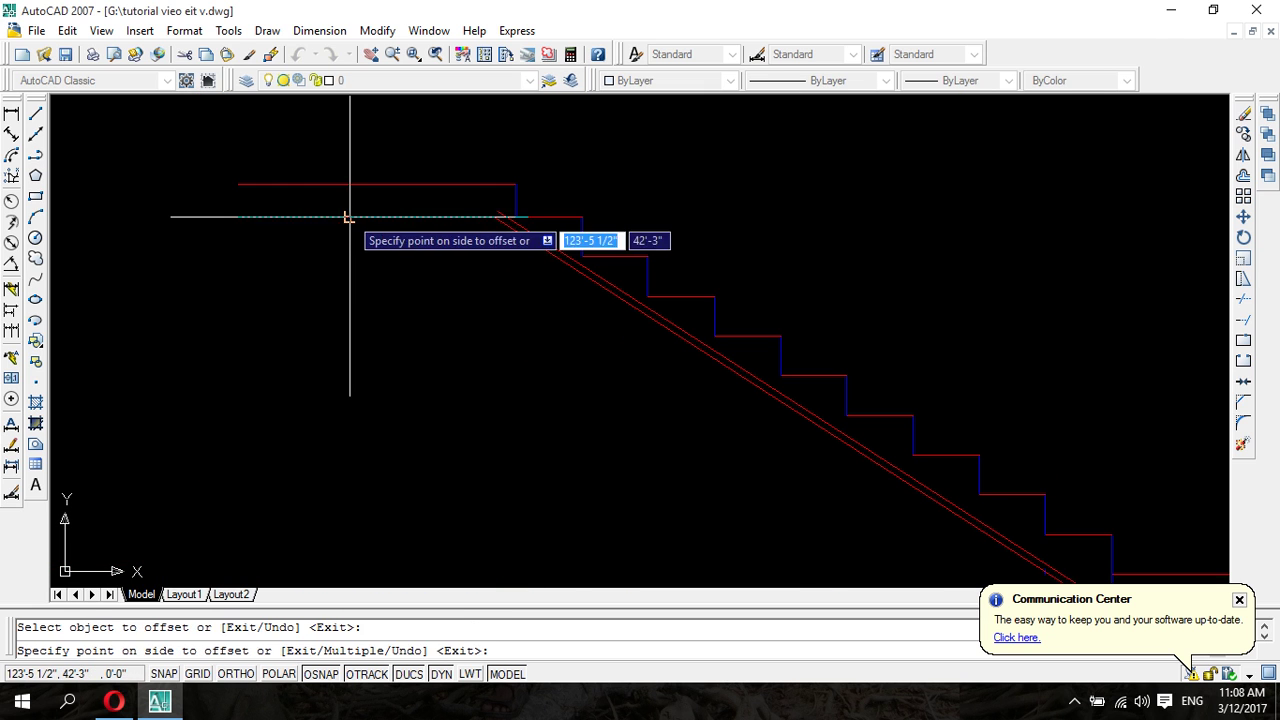
pyautogui.click(349, 205)
# - Double the three lower floor lines with 1-inch offset copies
pyautogui.scroll(-3, 380, 380)
pyautogui.scroll(2, 414, 223)
pyautogui.scroll(2, 470, 322)
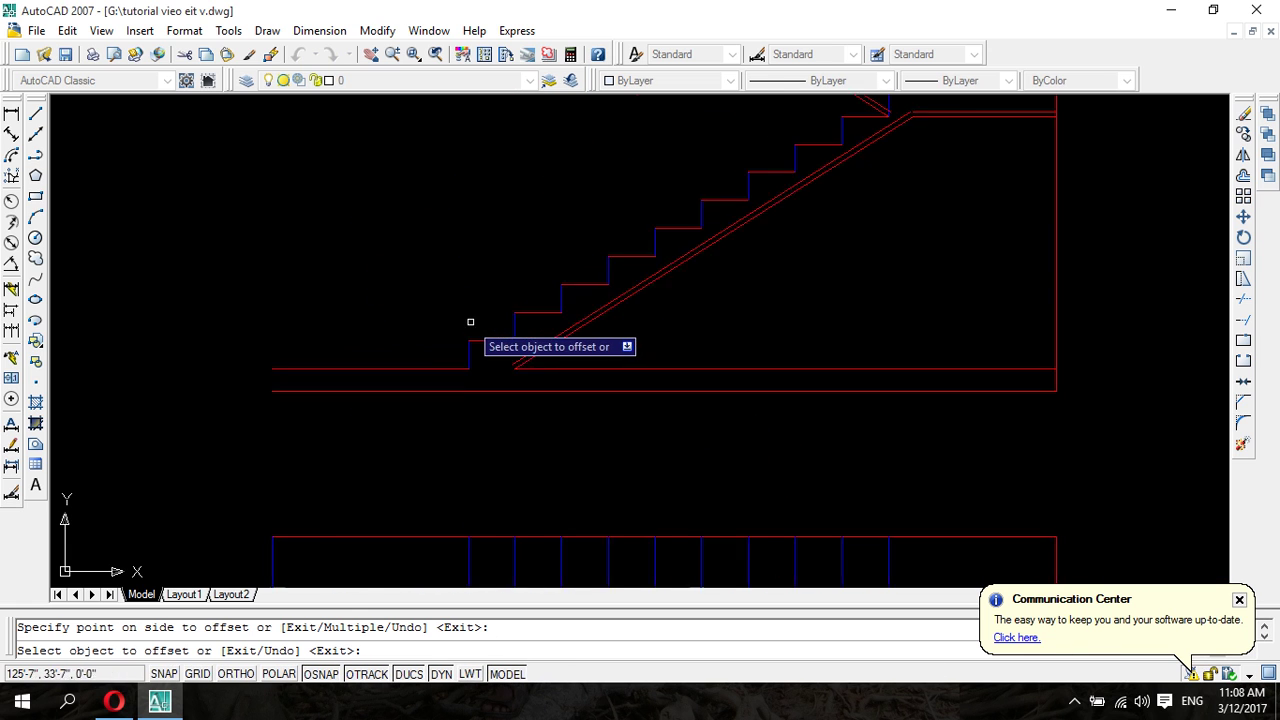
pyautogui.scroll(2, 470, 322)
pyautogui.click(508, 421)
pyautogui.click(506, 412)
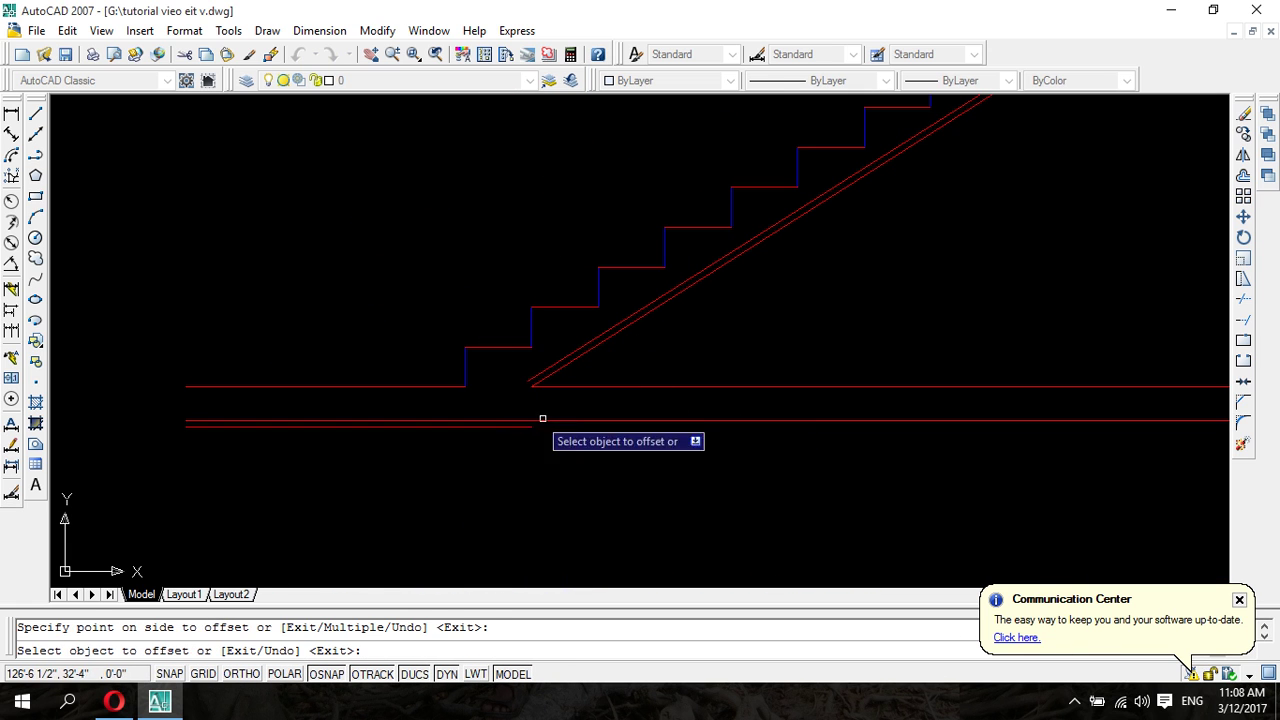
pyautogui.click(590, 421)
pyautogui.click(591, 405)
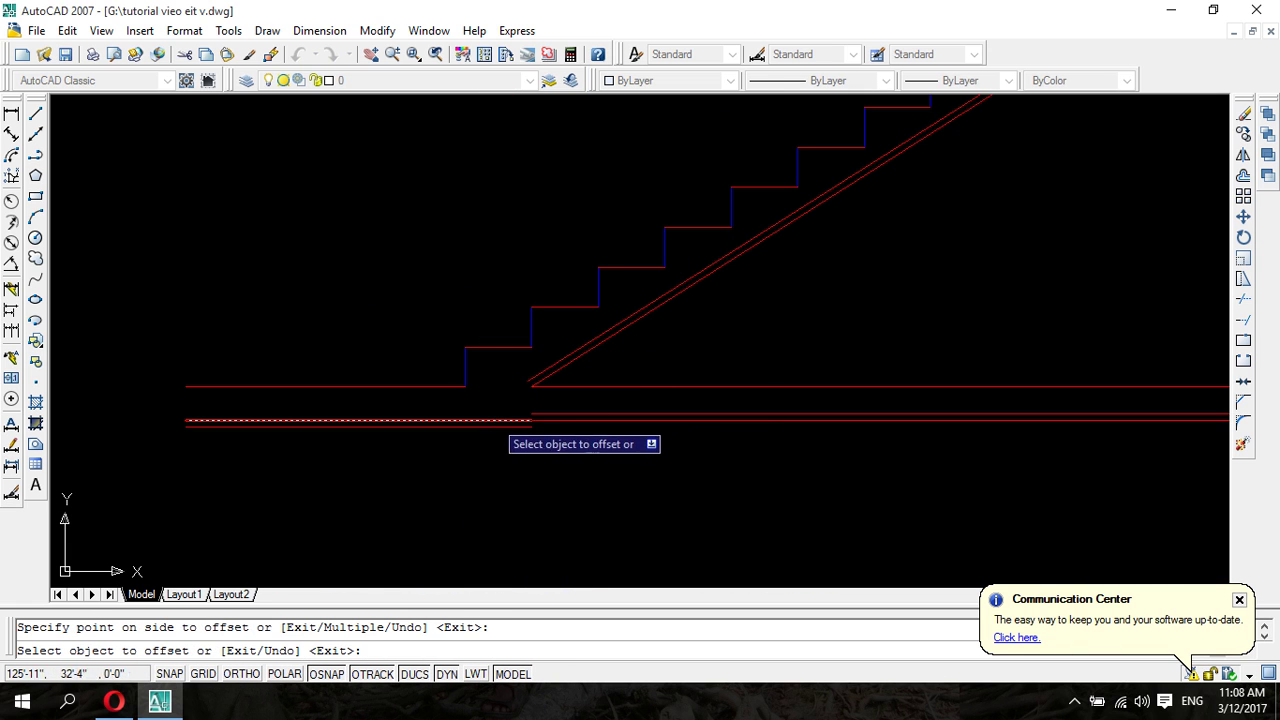
pyautogui.scroll(3, 492, 421)
pyautogui.click(491, 428)
pyautogui.click(494, 391)
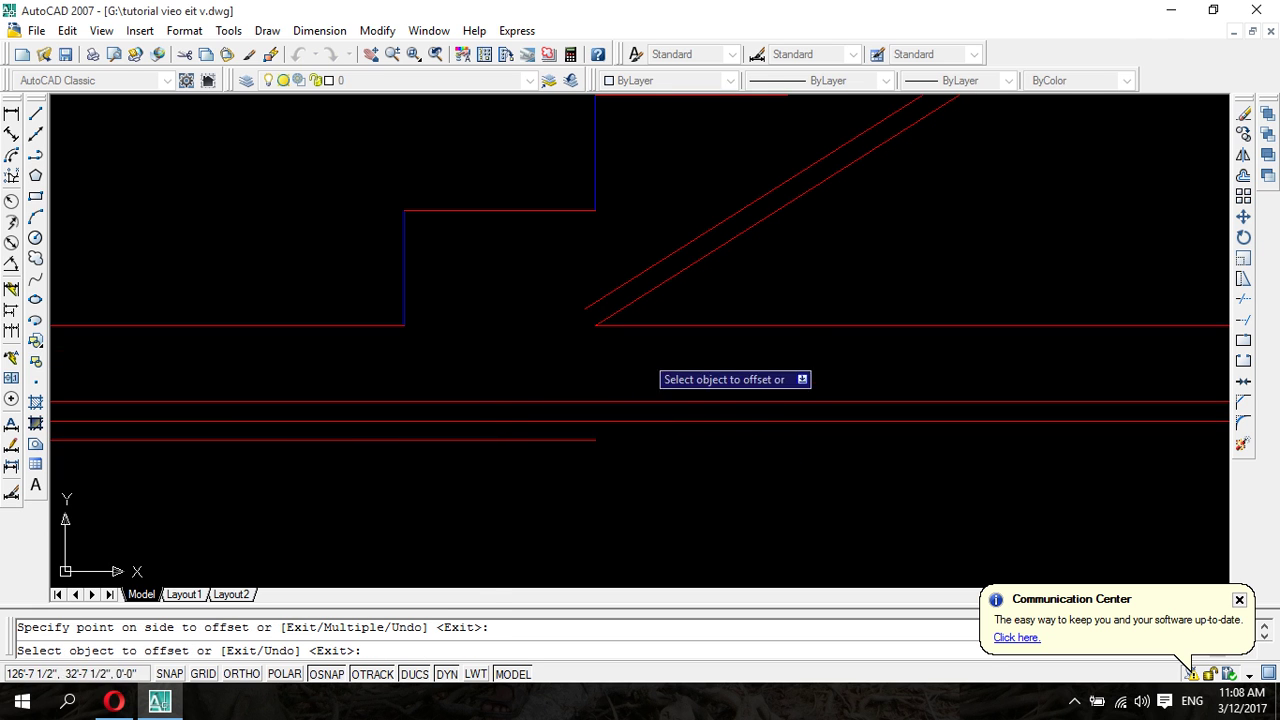
pyautogui.press('Escape')
# - Grip-stretch the inner diagonal slab copy's lower endpoint down to the floor line
pyautogui.click(628, 281)
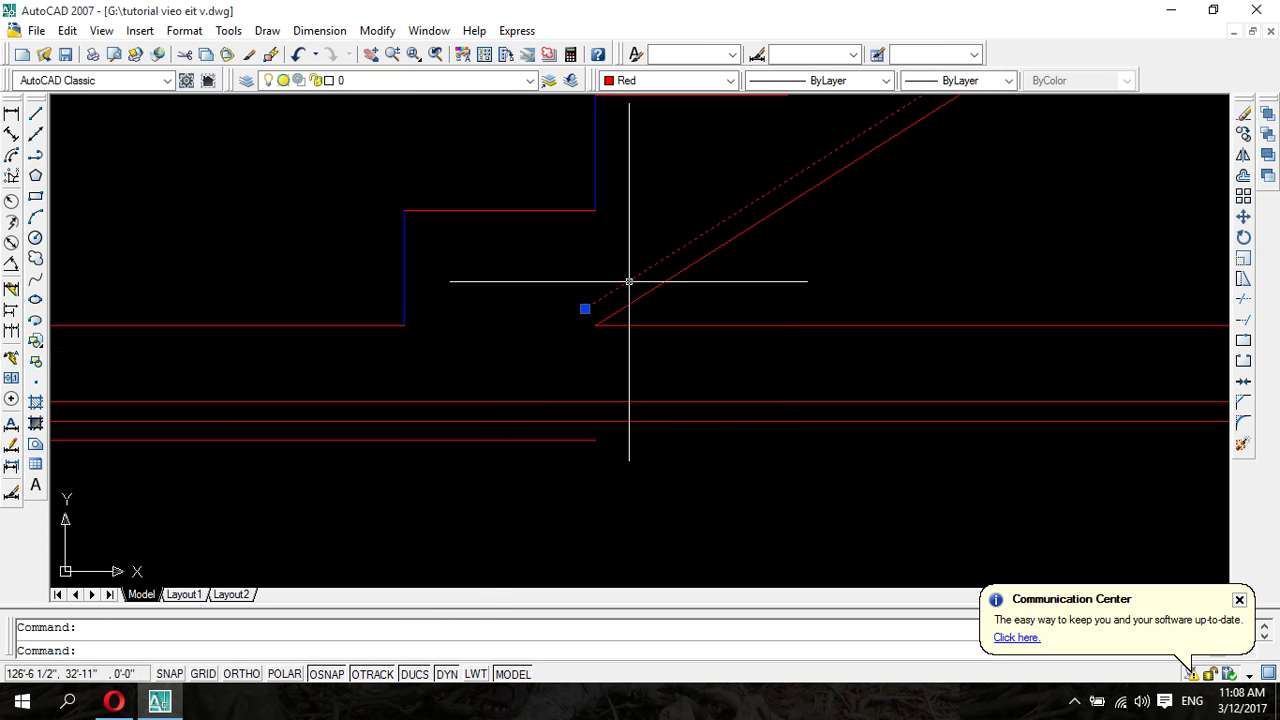
pyautogui.click(584, 308)
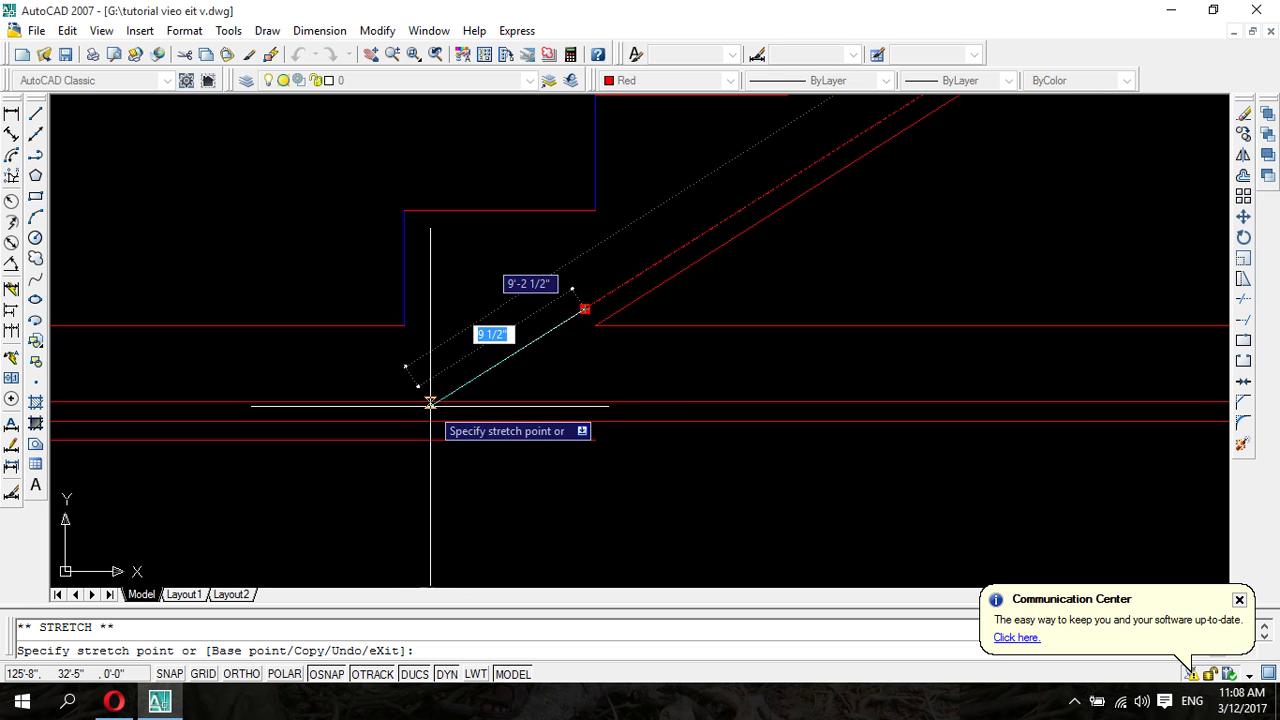
pyautogui.click(430, 403)
pyautogui.press('Escape')
pyautogui.scroll(-2, 617, 297)
pyautogui.scroll(-2, 617, 297)
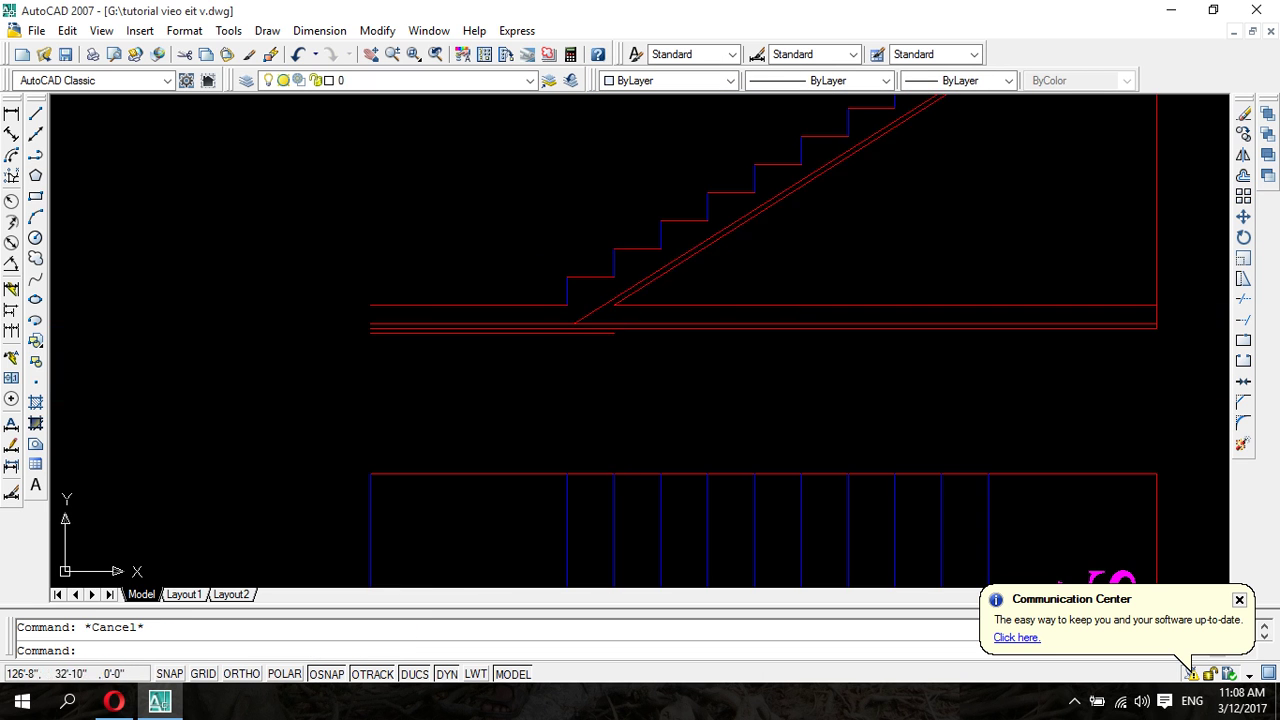
pyautogui.moveTo(644, 237); pyautogui.dragTo(634, 289, button='middle')
# - Stretch the upper diagonal slab line's end to the slab intersection at the landing
pyautogui.scroll(-2, 634, 289)
pyautogui.scroll(1, 805, 321)
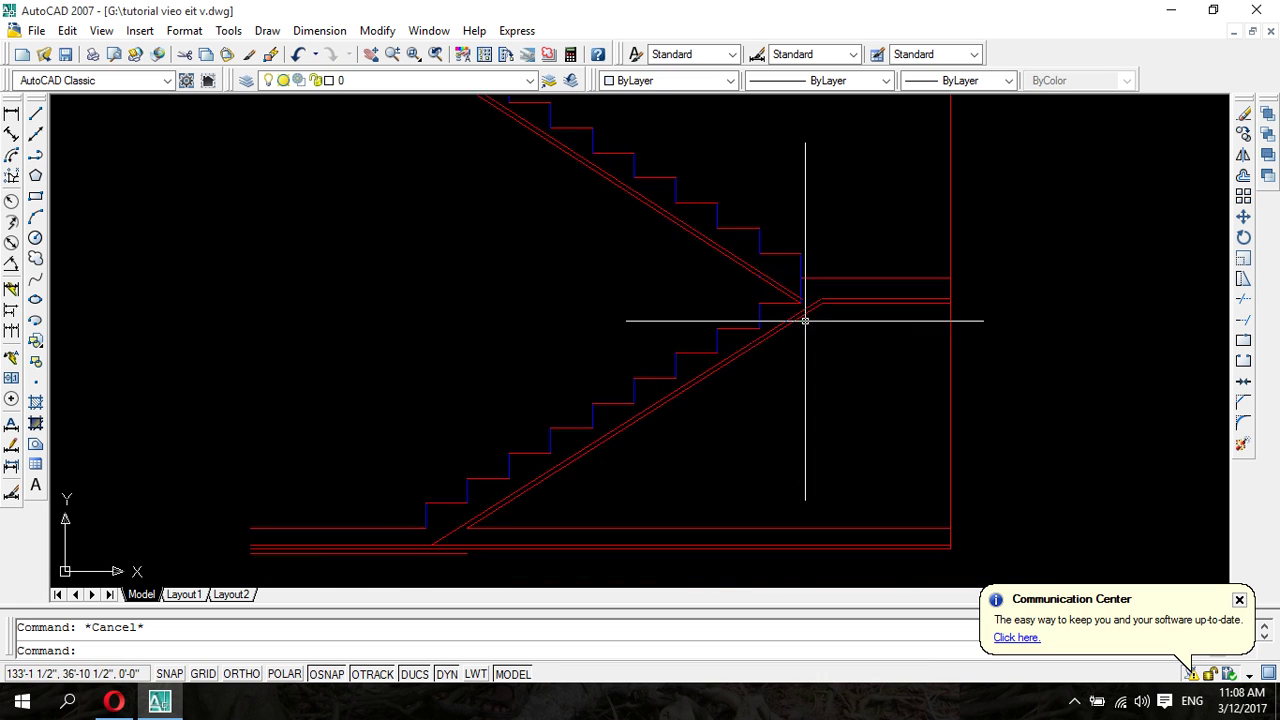
pyautogui.scroll(3, 805, 321)
pyautogui.scroll(4, 823, 280)
pyautogui.click(688, 176)
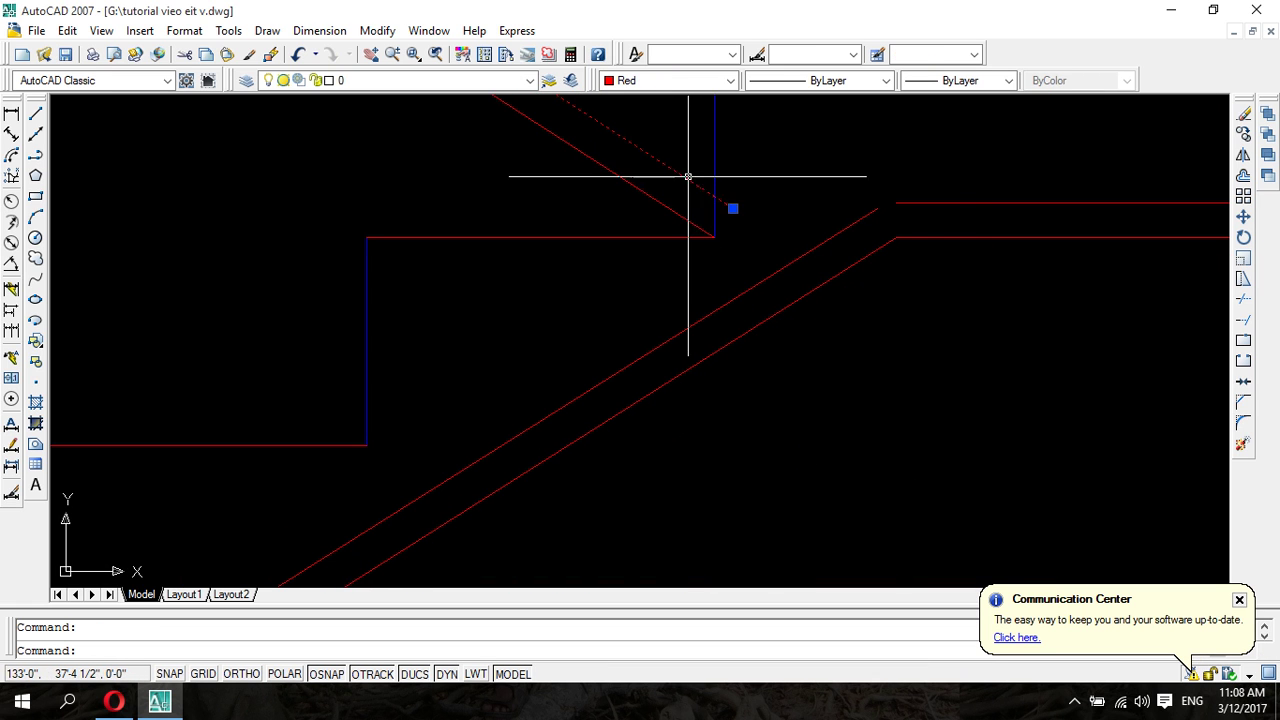
pyautogui.click(733, 208)
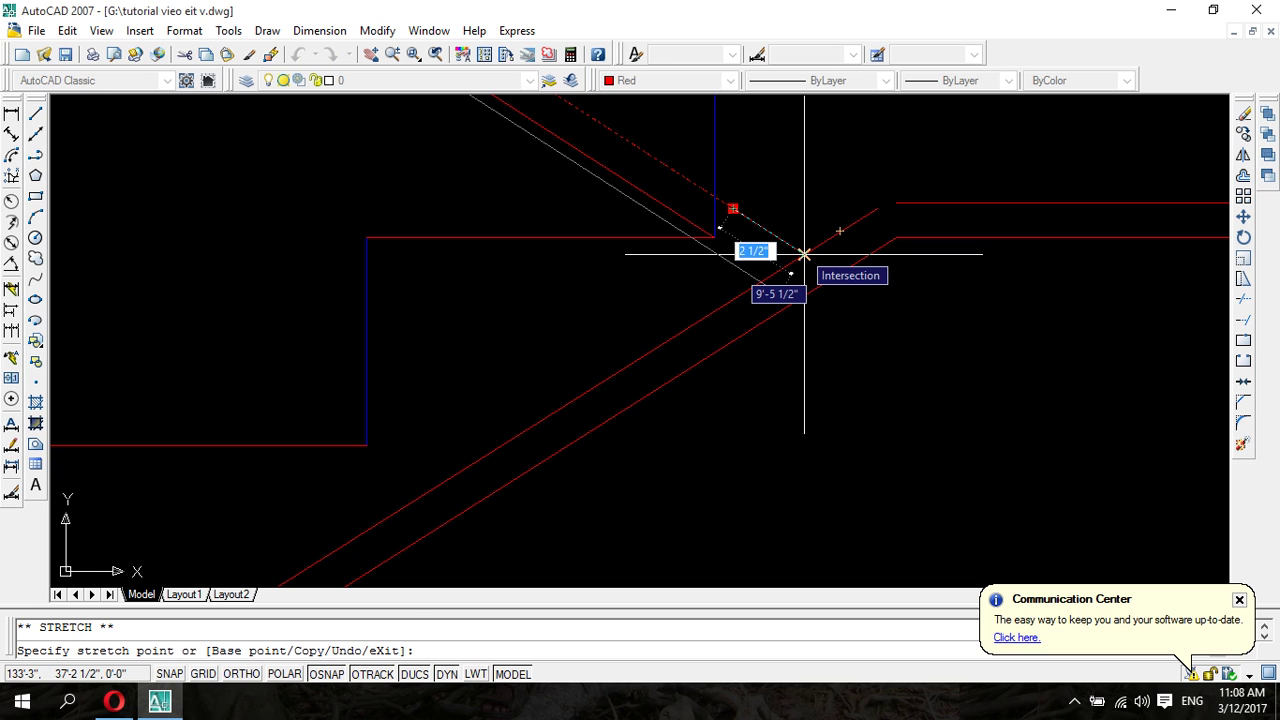
pyautogui.click(804, 253)
pyautogui.press('Escape')
# - Erase the extra horizontal line at the stair foot
pyautogui.scroll(-2, 913, 216)
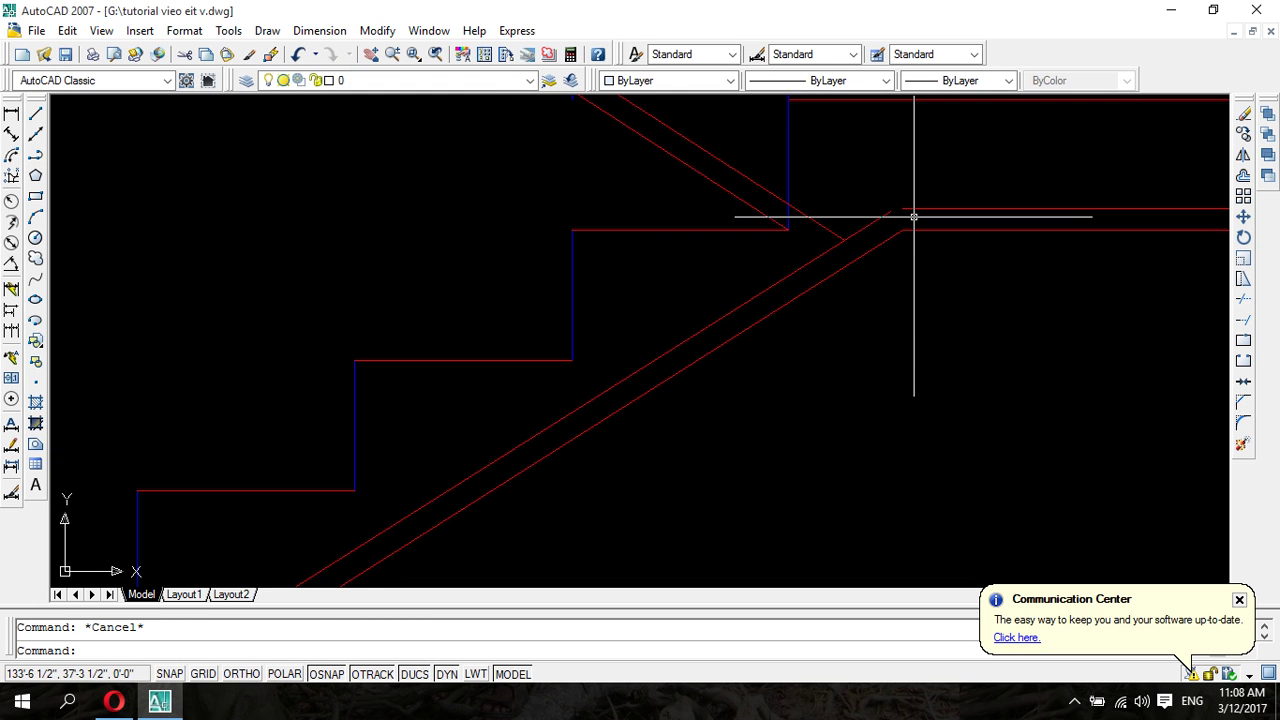
pyautogui.scroll(-2, 913, 216)
pyautogui.scroll(-1, 793, 276)
pyautogui.moveTo(660, 402); pyautogui.dragTo(730, 278, button='middle')
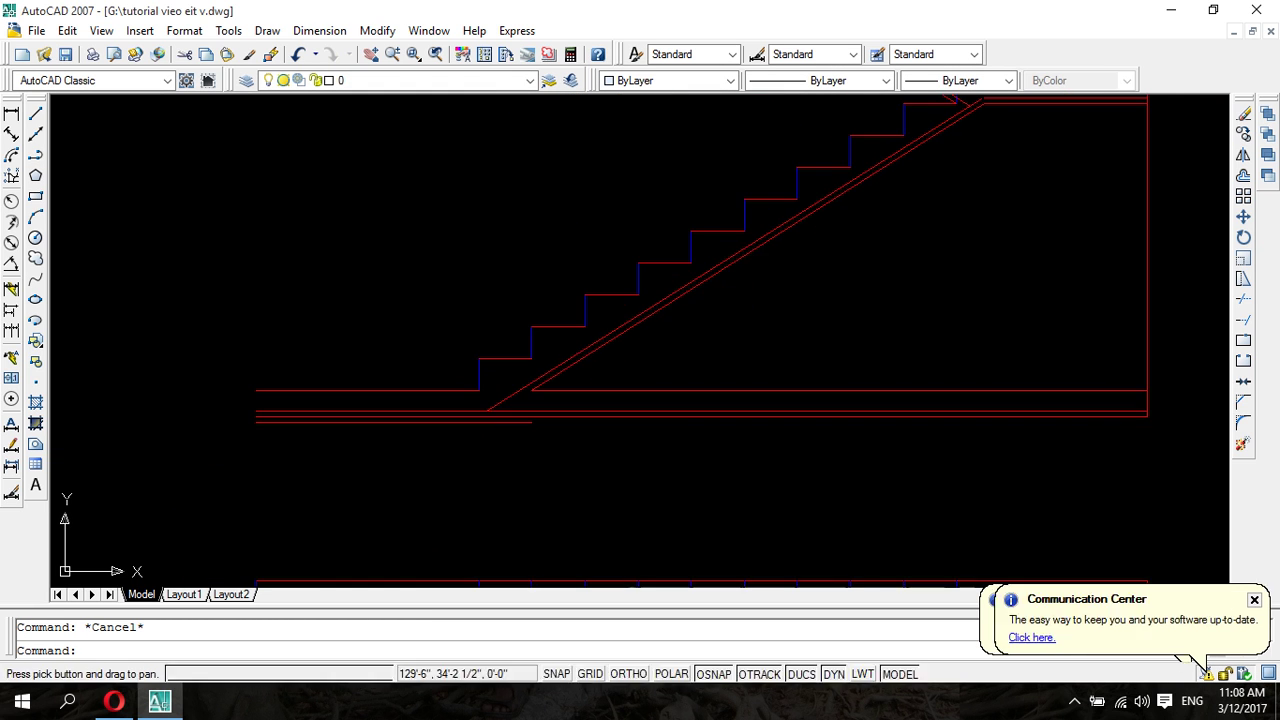
pyautogui.scroll(5, 484, 413)
pyautogui.click(524, 317)
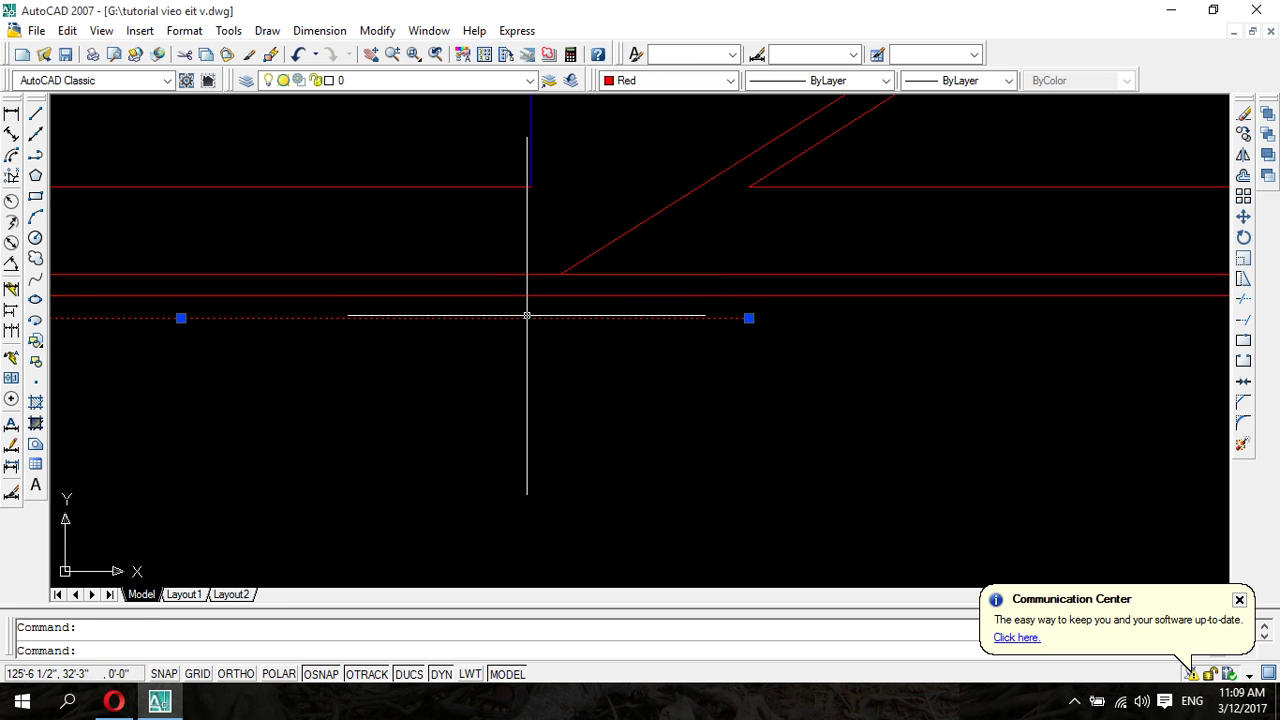
pyautogui.press('Delete')
# - Select the diagonal slab line at the stair foot
pyautogui.scroll(-2, 659, 377)
pyautogui.scroll(-2, 670, 357)
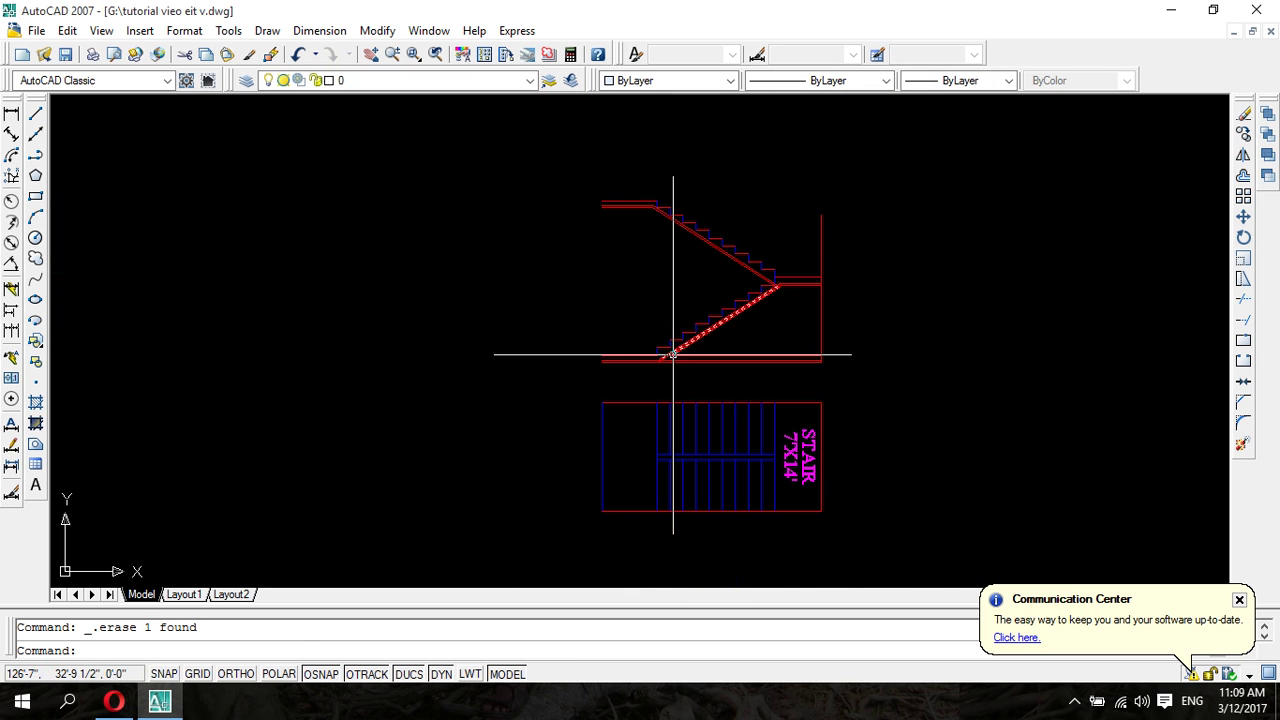
pyautogui.moveTo(669, 357)
pyautogui.mouseDown(button='middle')
pyautogui.moveTo(571, 320)
pyautogui.moveTo(544, 377)
pyautogui.mouseUp(button='middle')
pyautogui.scroll(5, 503, 334)
pyautogui.scroll(1, 510, 342)
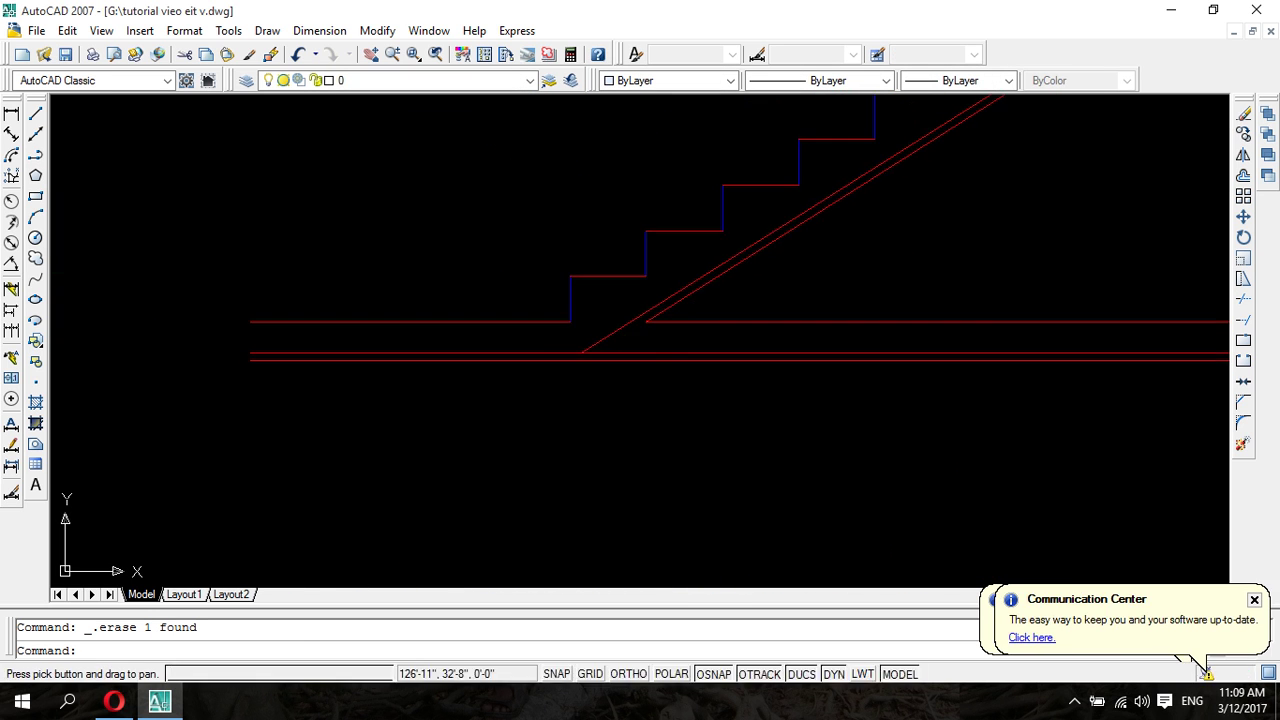
pyautogui.scroll(2, 544, 377)
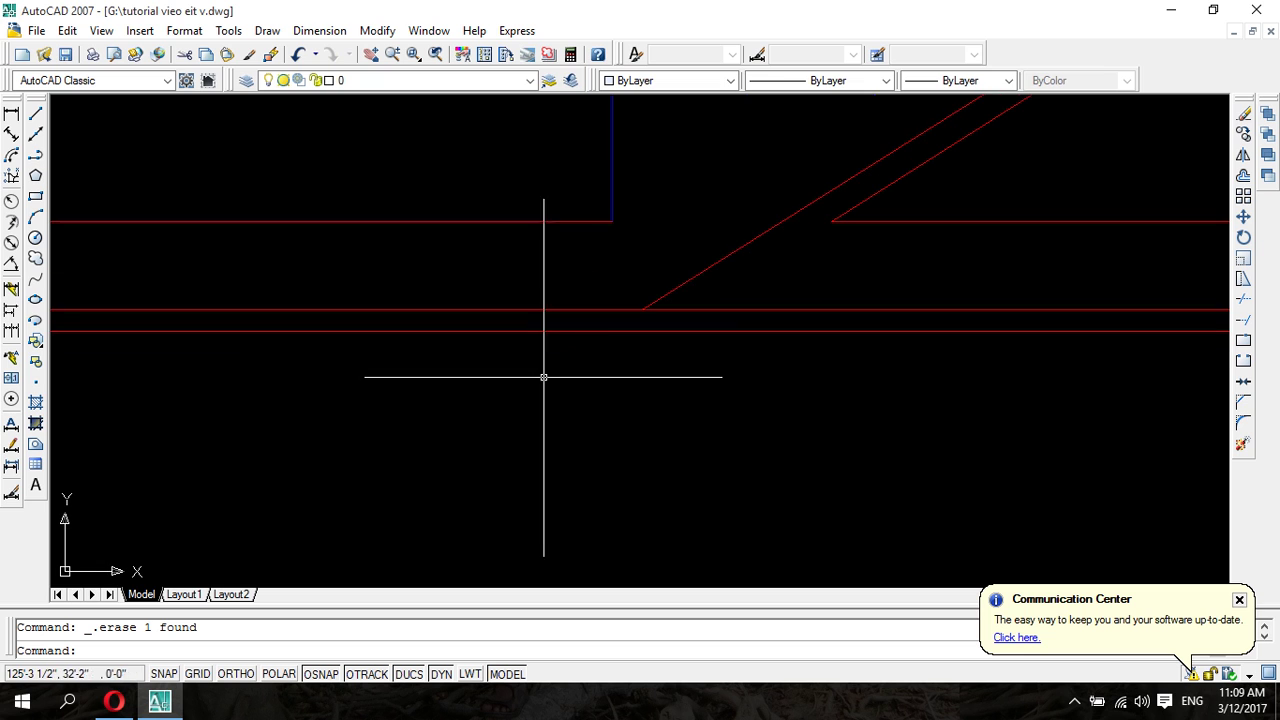
pyautogui.click(686, 282)
# - Add the horizontal slab line and the upper flight's diagonal slab line to the selection
pyautogui.click(686, 311)
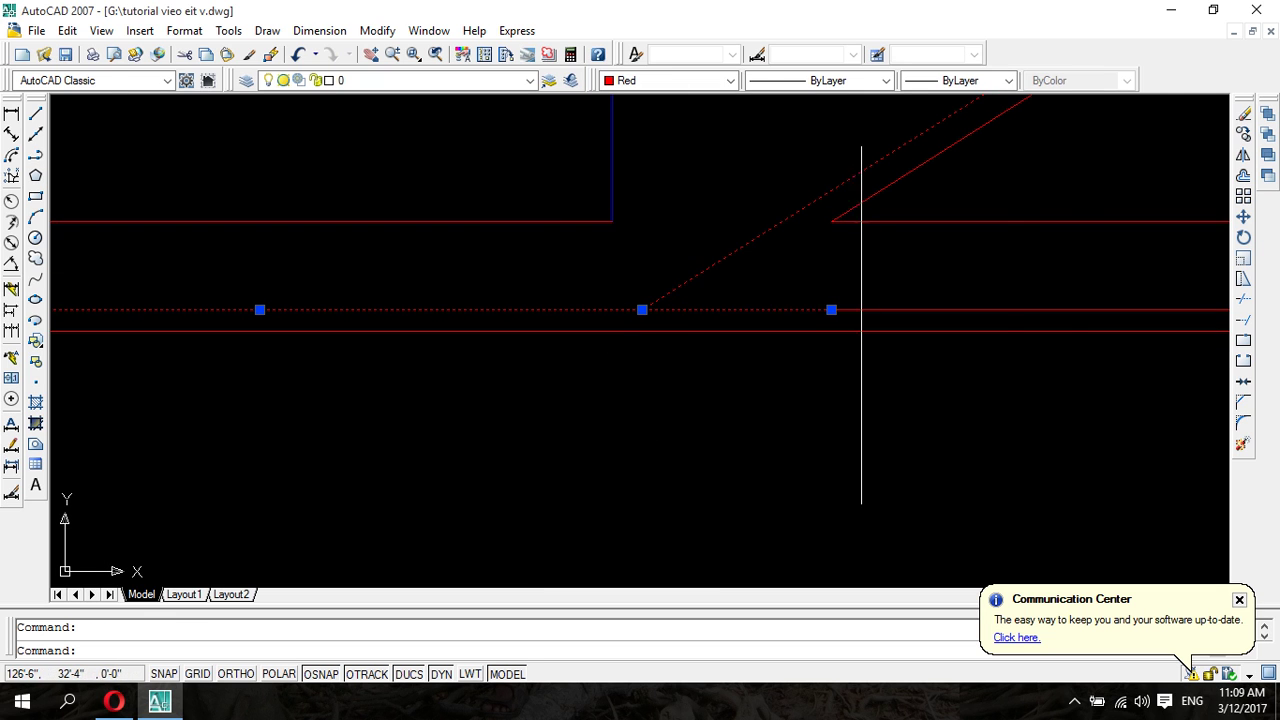
pyautogui.scroll(-3, 903, 311)
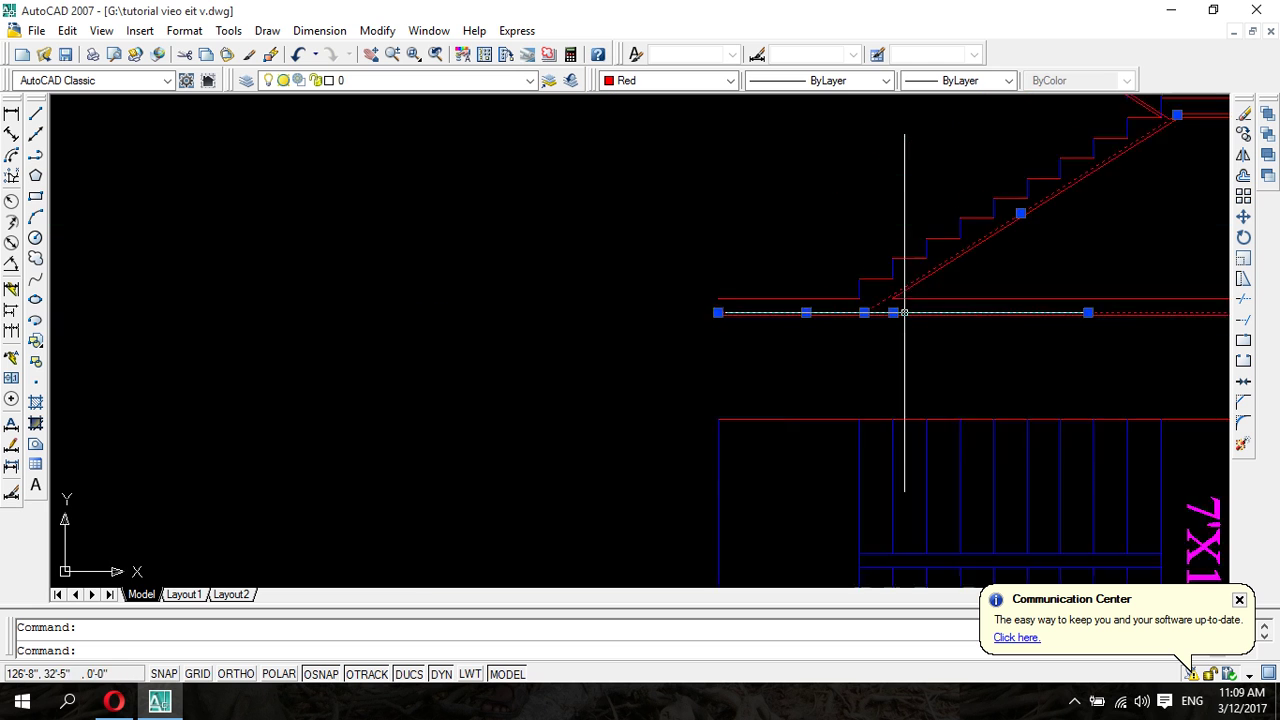
pyautogui.scroll(-2, 903, 257)
pyautogui.moveTo(903, 257); pyautogui.dragTo(594, 457, button='middle')
pyautogui.scroll(5, 594, 457)
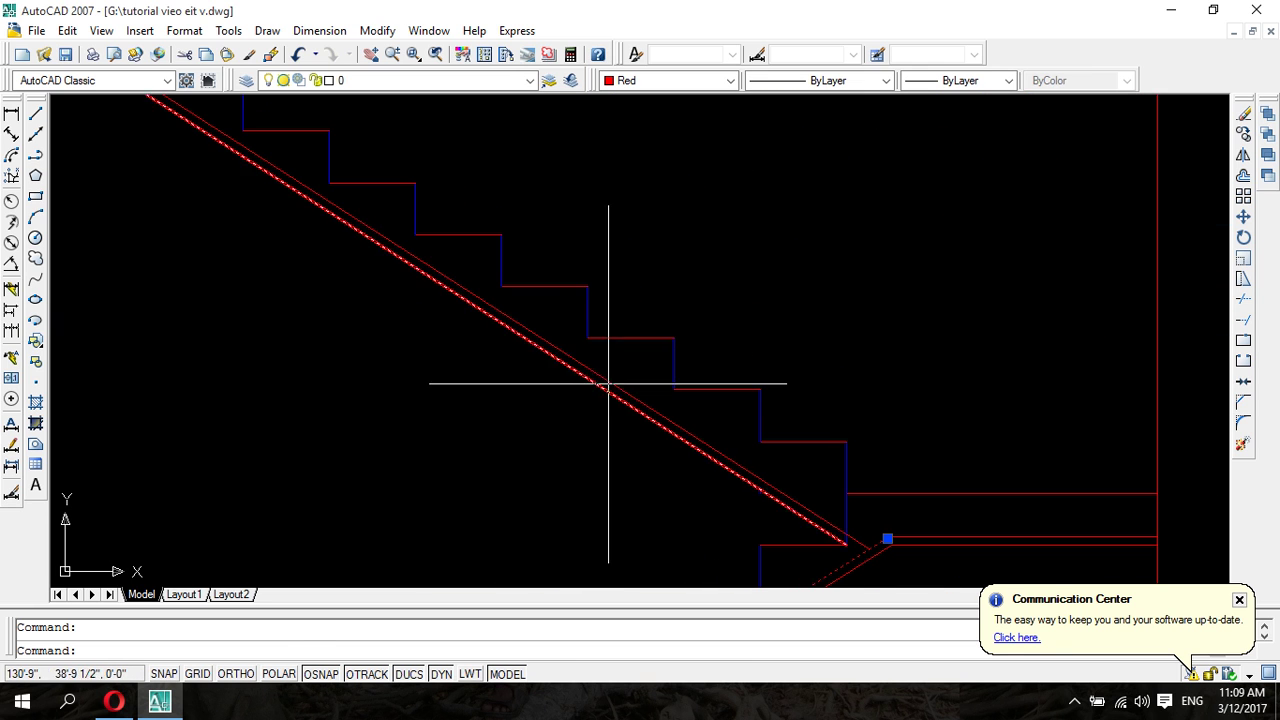
pyautogui.click(614, 382)
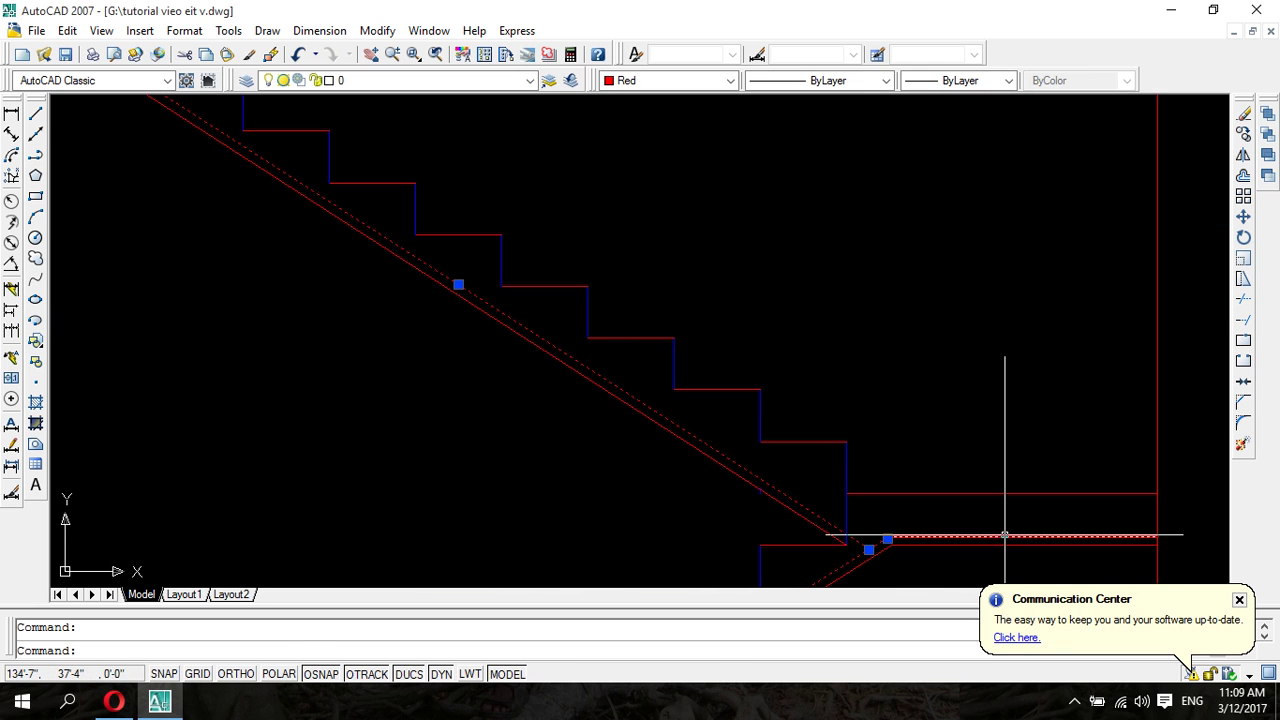
pyautogui.scroll(-3, 1003, 535)
pyautogui.moveTo(551, 420); pyautogui.dragTo(486, 400, button='middle')
pyautogui.scroll(3, 486, 400)
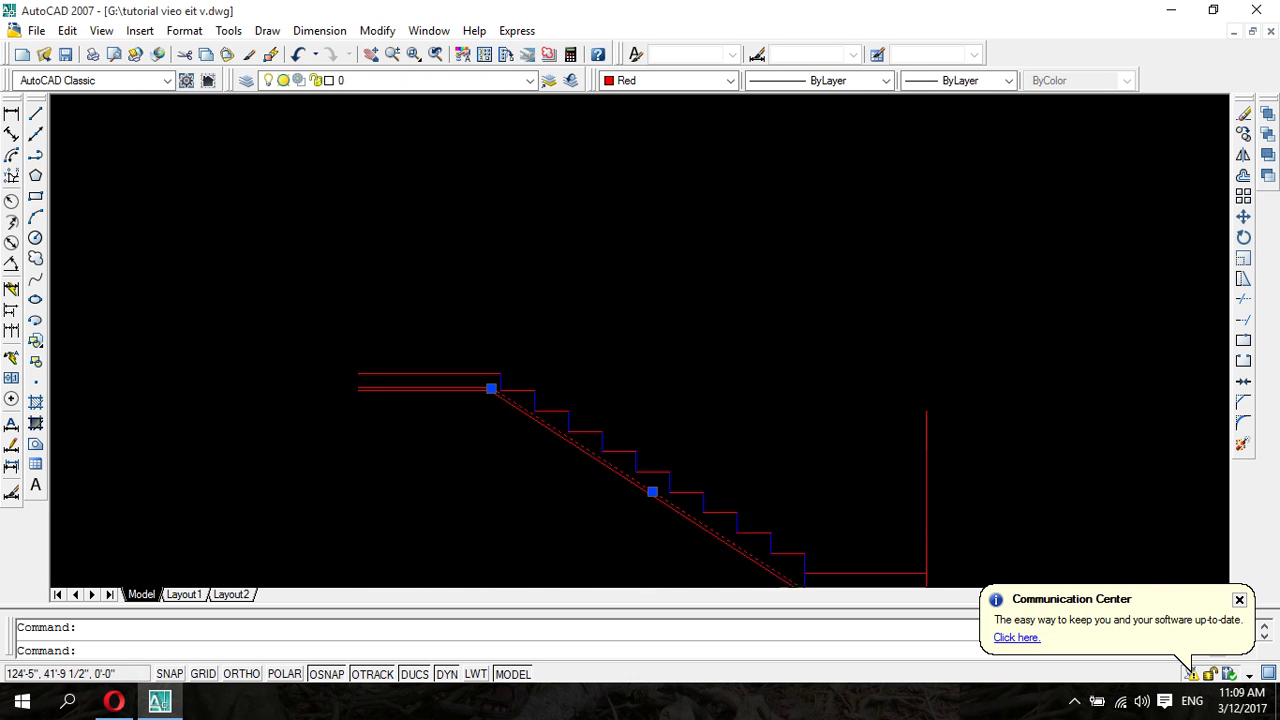
pyautogui.scroll(2, 557, 351)
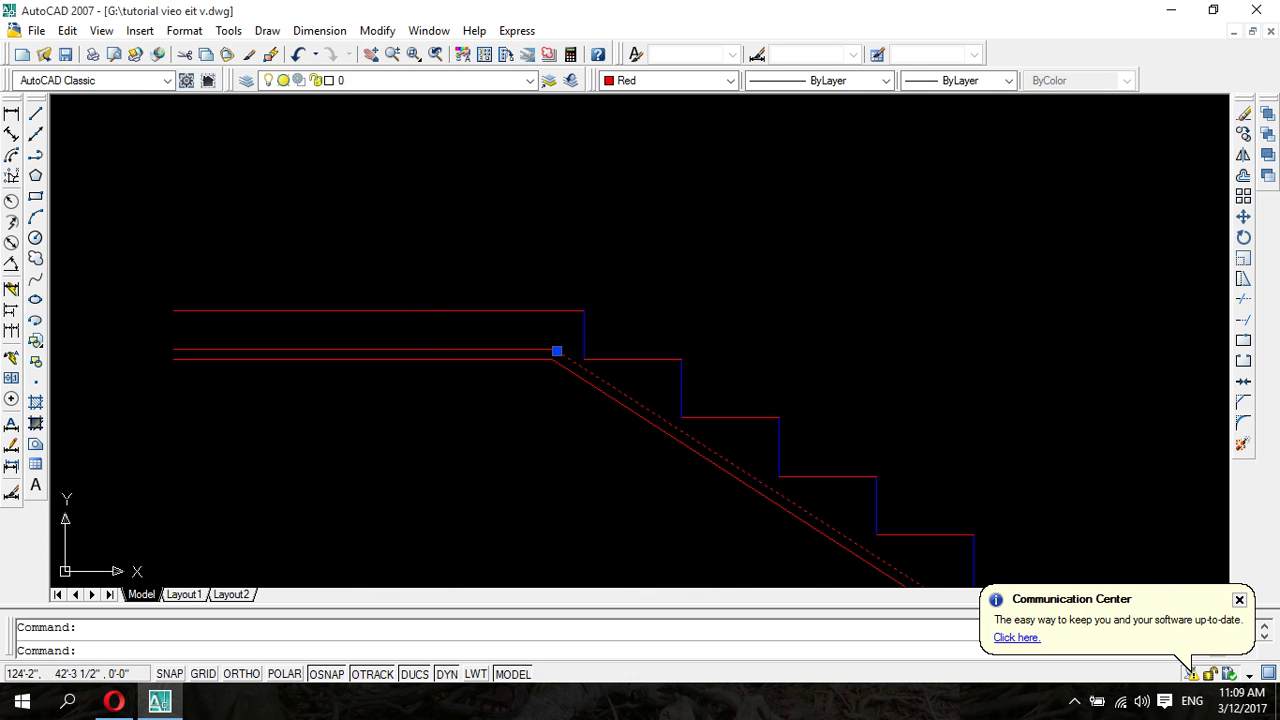
# - Recolour the selected slab lines blue, then change them to magenta
pyautogui.click(648, 88)
pyautogui.click(639, 199)
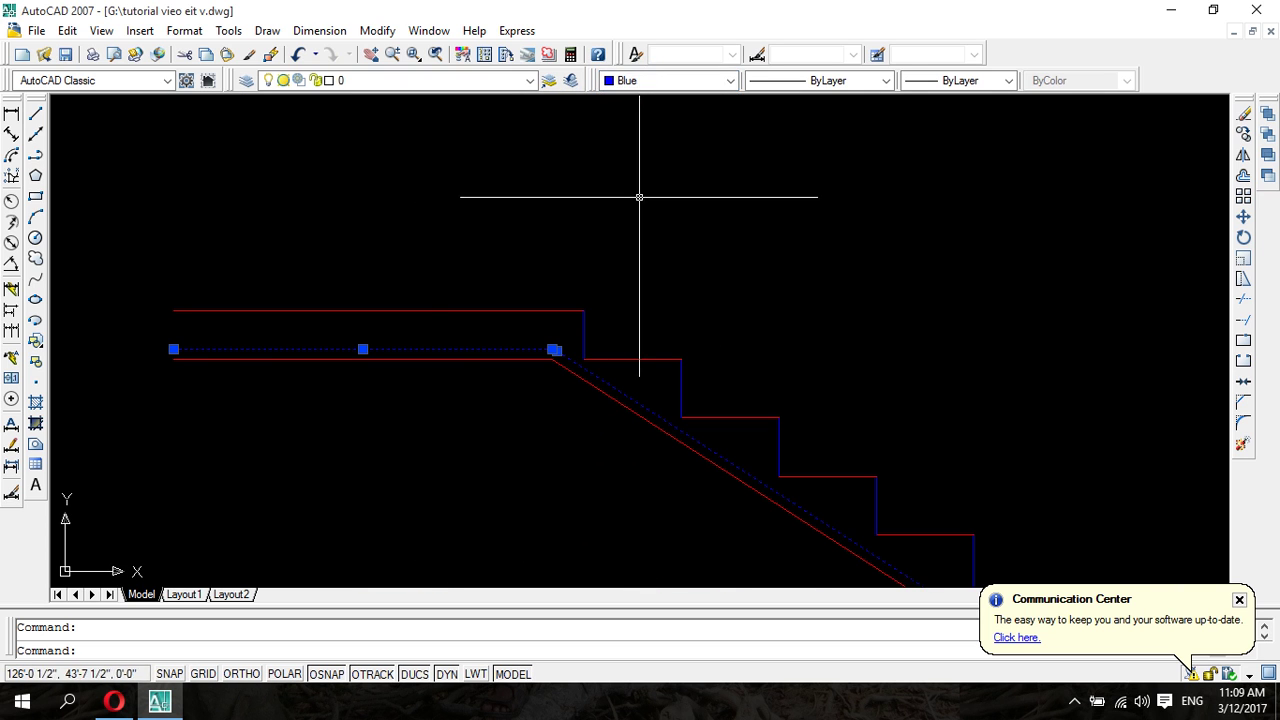
pyautogui.click(656, 84)
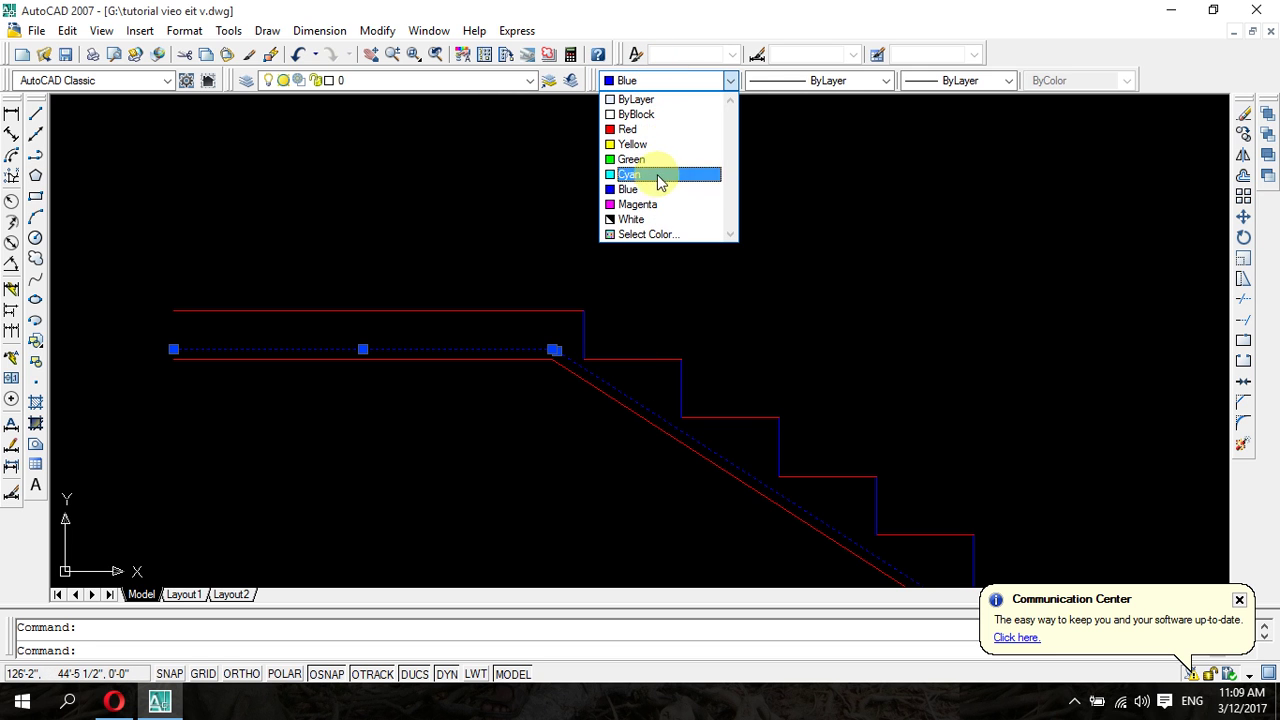
pyautogui.click(656, 203)
pyautogui.press('Escape')
# - Draw a small circle just left of the lower slab lines
pyautogui.scroll(-5, 677, 246)
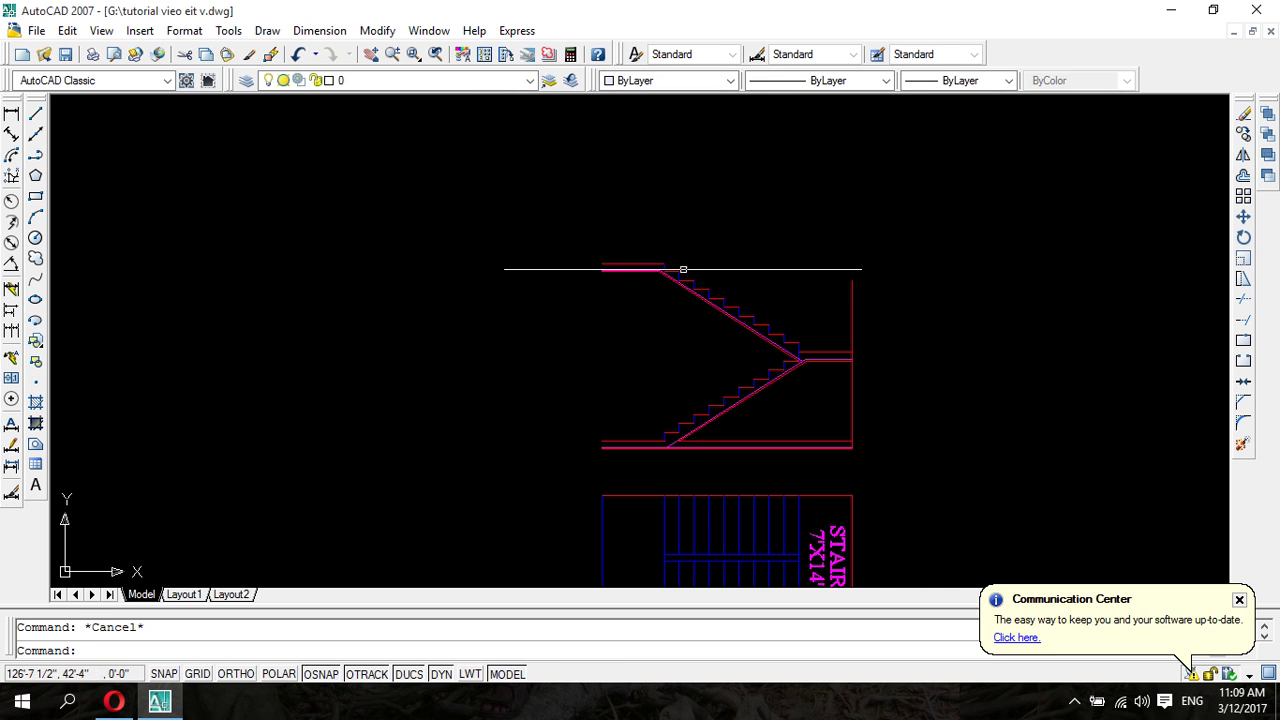
pyautogui.moveTo(649, 370); pyautogui.dragTo(652, 250, button='middle')
pyautogui.scroll(5, 657, 341)
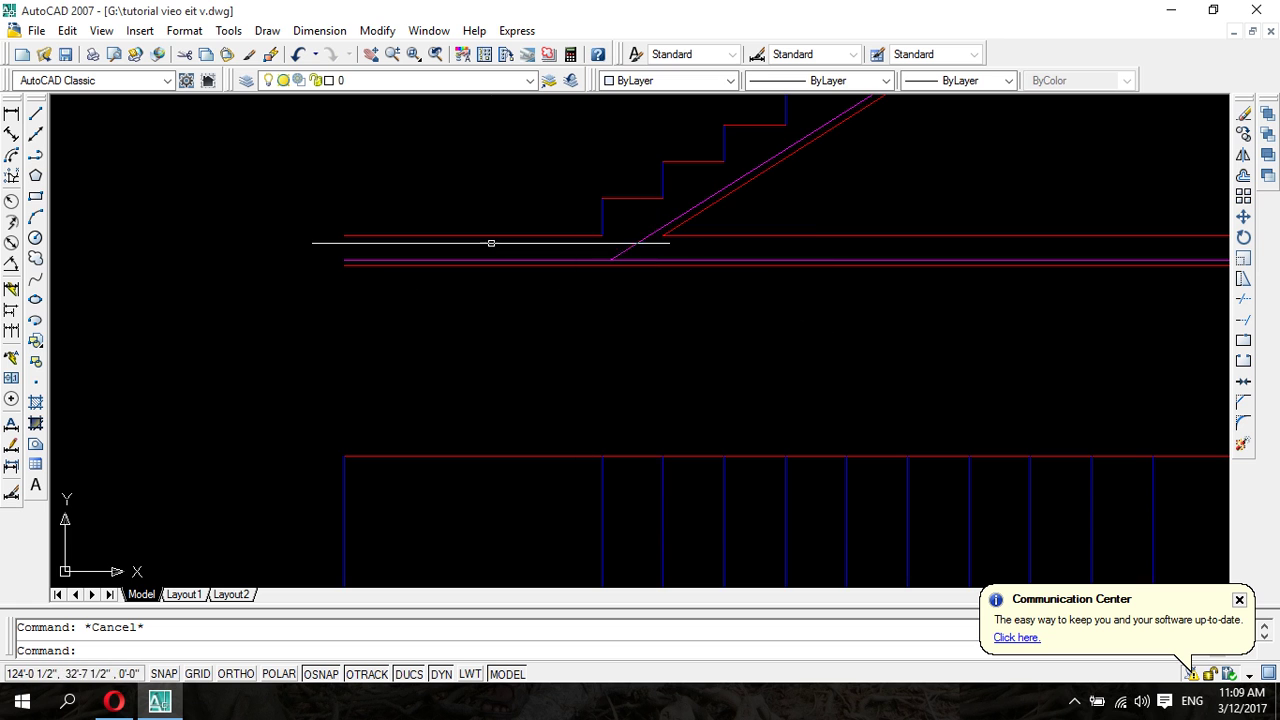
pyautogui.scroll(2, 495, 250)
pyautogui.scroll(-5, 340, 244)
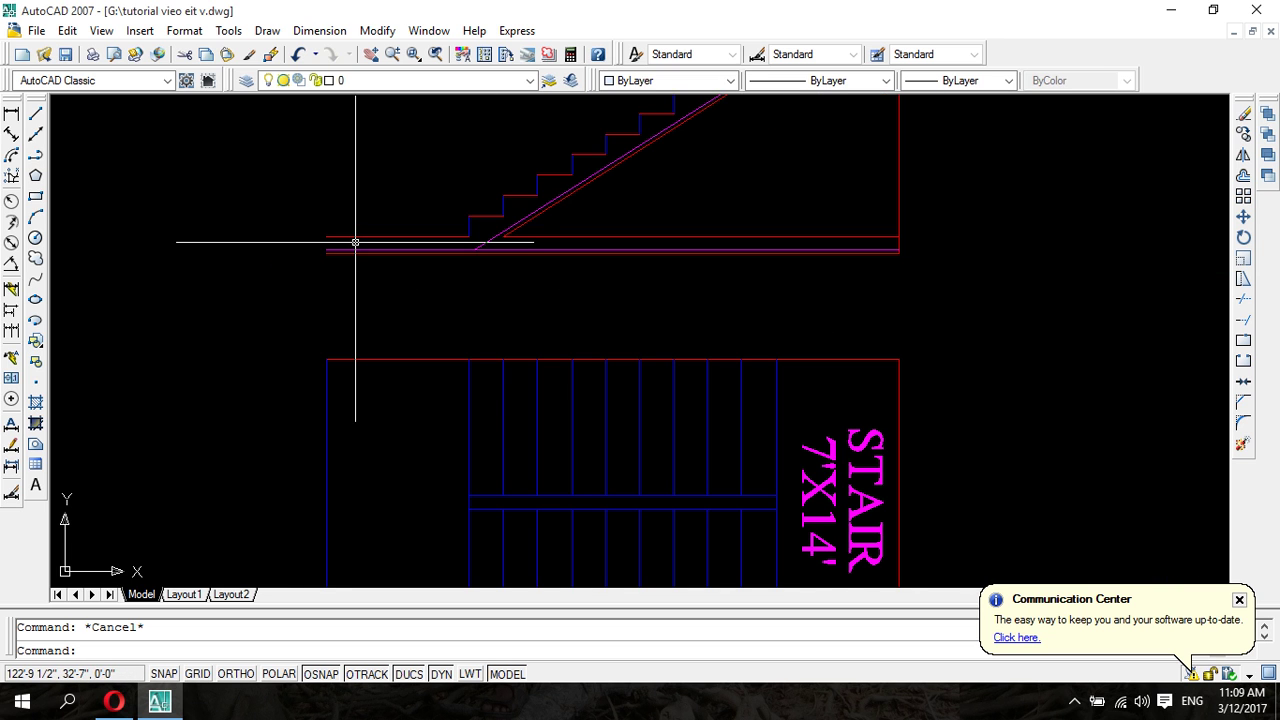
pyautogui.moveTo(371, 211); pyautogui.dragTo(481, 296, button='middle')
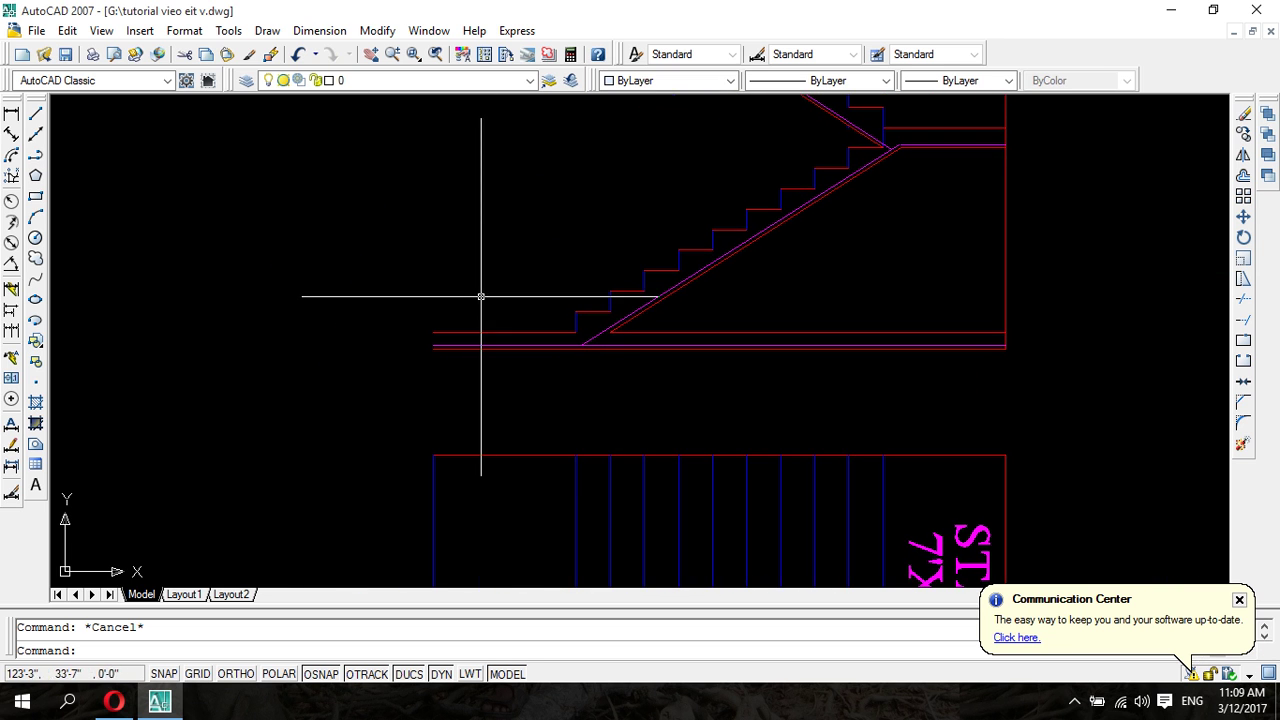
pyautogui.scroll(-5, 493, 263)
pyautogui.scroll(6, 491, 269)
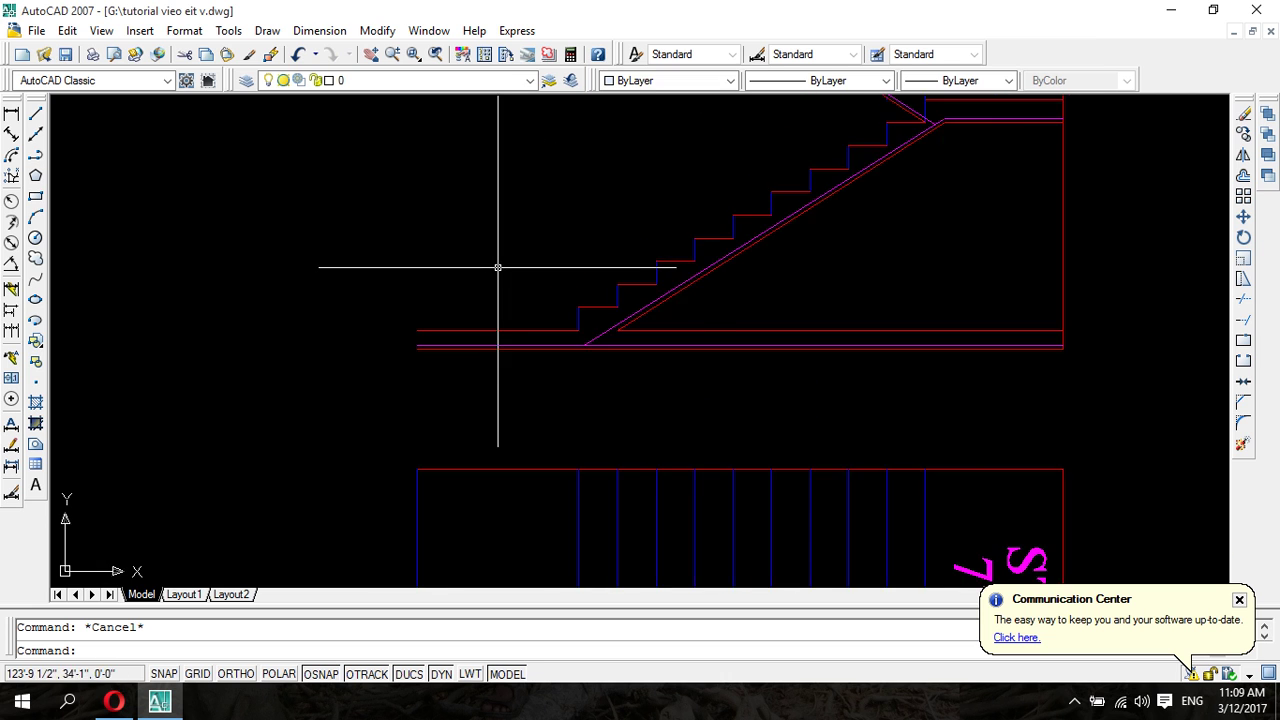
pyautogui.scroll(5, 500, 269)
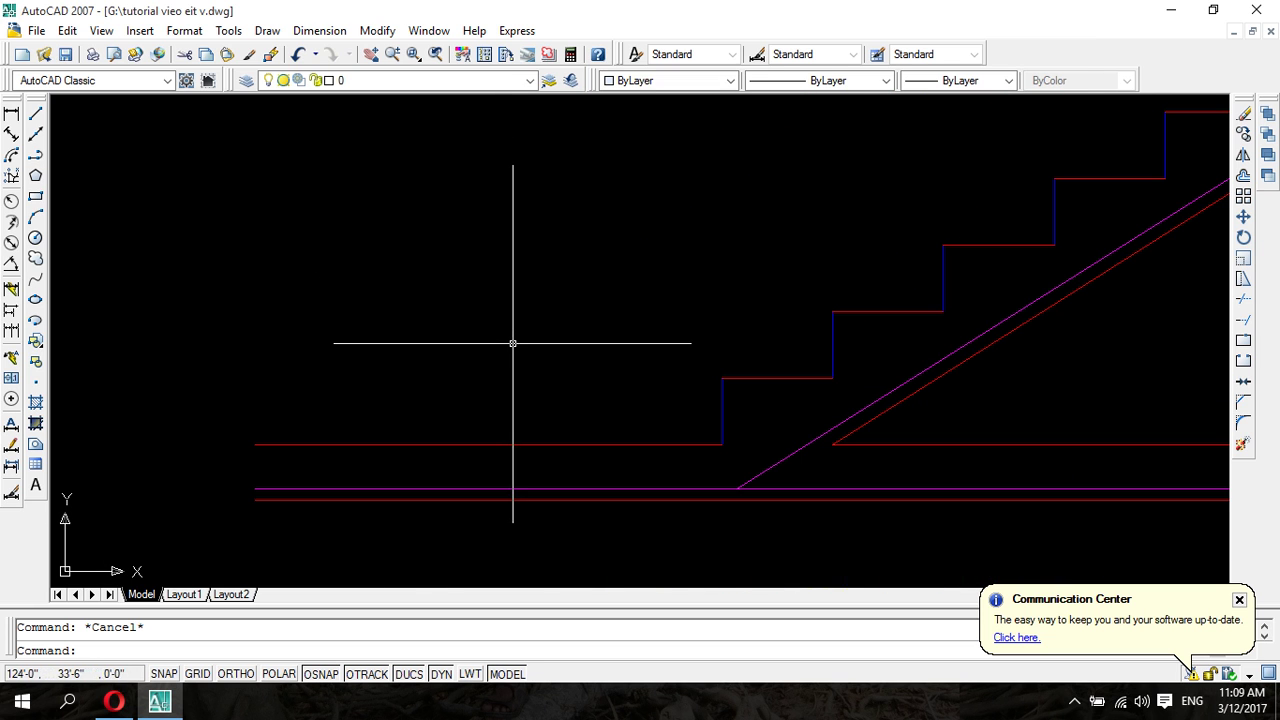
pyautogui.click(35, 238)
pyautogui.click(204, 298)
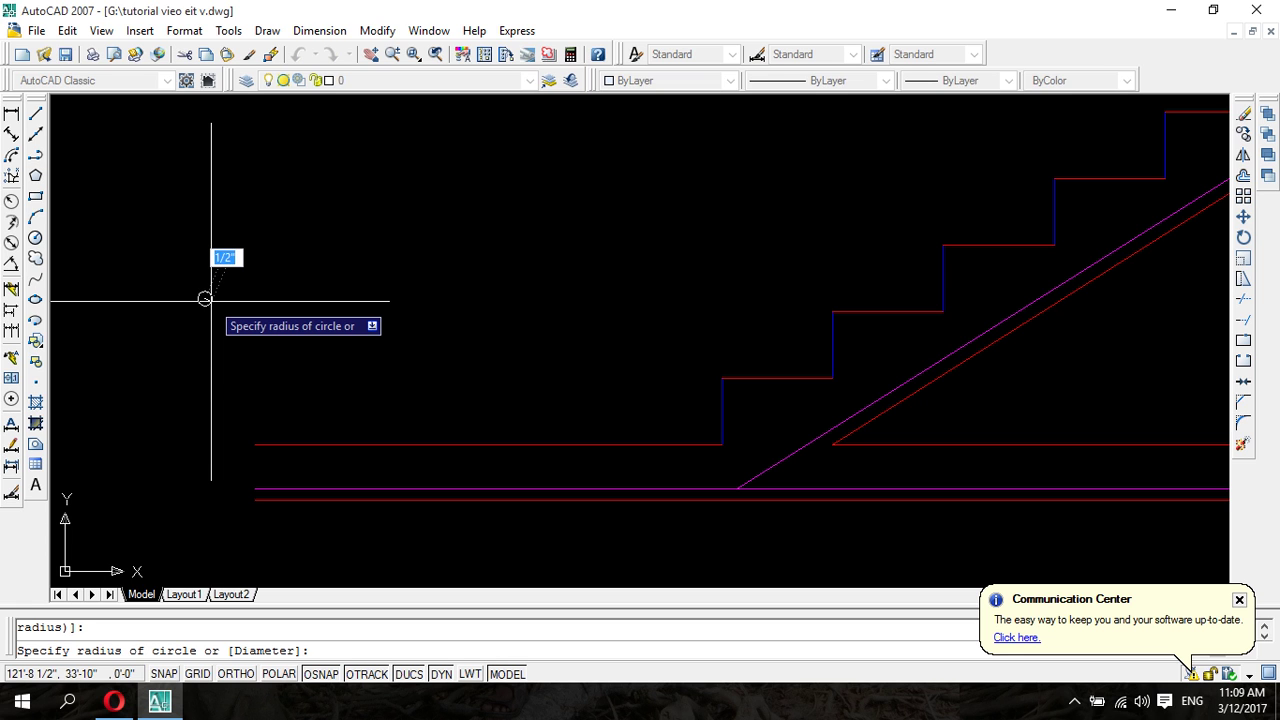
pyautogui.click(211, 300)
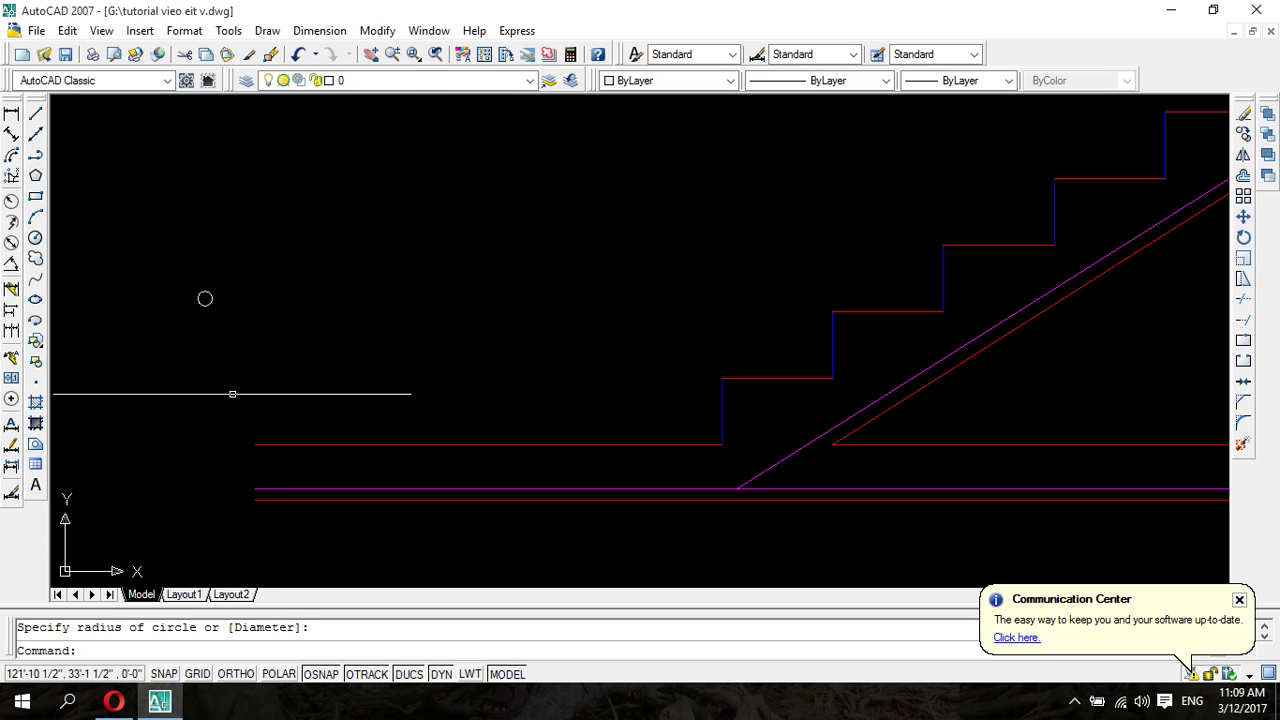
# - Start a selection window around the new circle
pyautogui.moveTo(249, 371); pyautogui.dragTo(259, 383, button='middle')
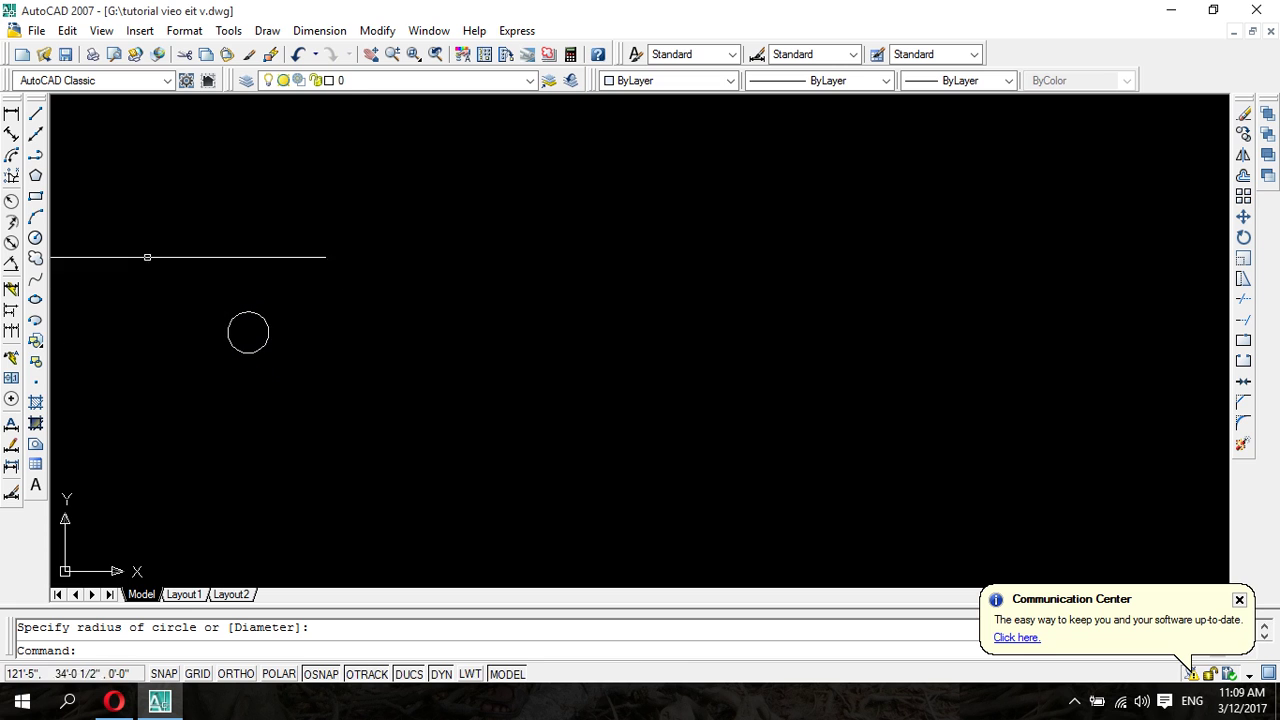
pyautogui.click(240, 333)
pyautogui.click(249, 331)
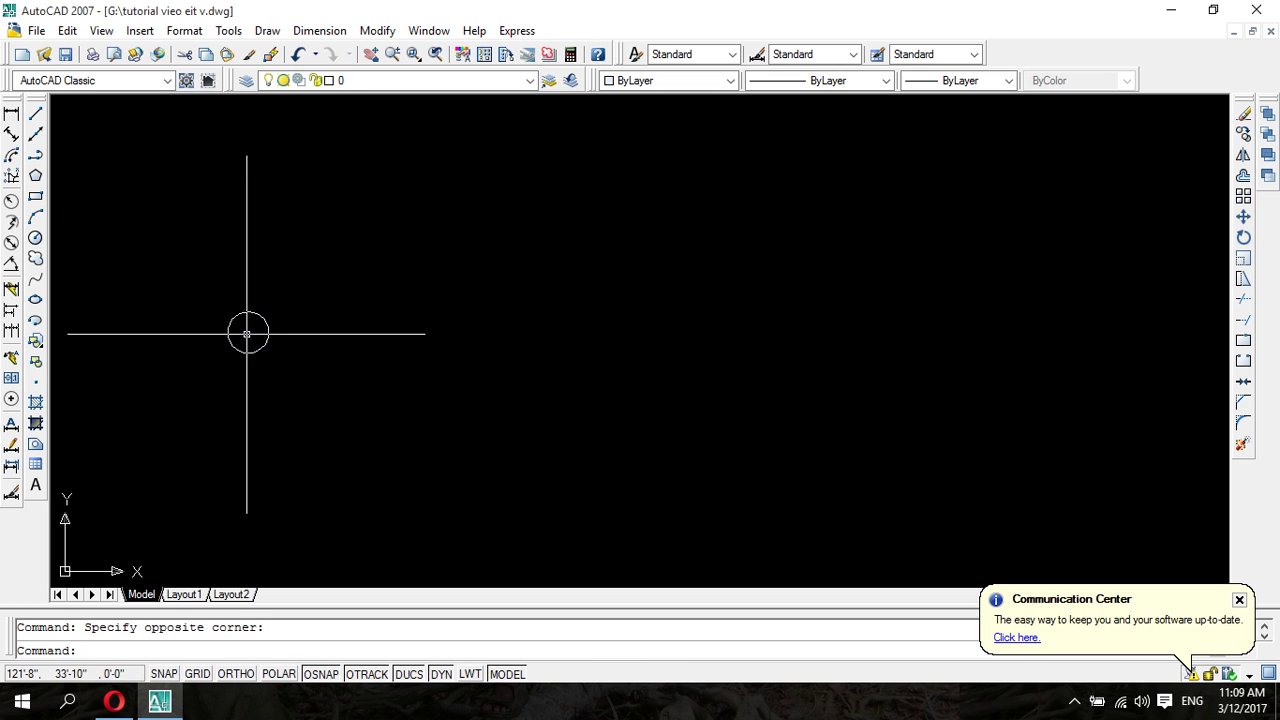
# - Window-select the small circle and set its colour to Magenta
pyautogui.click(203, 303)
pyautogui.click(283, 374)
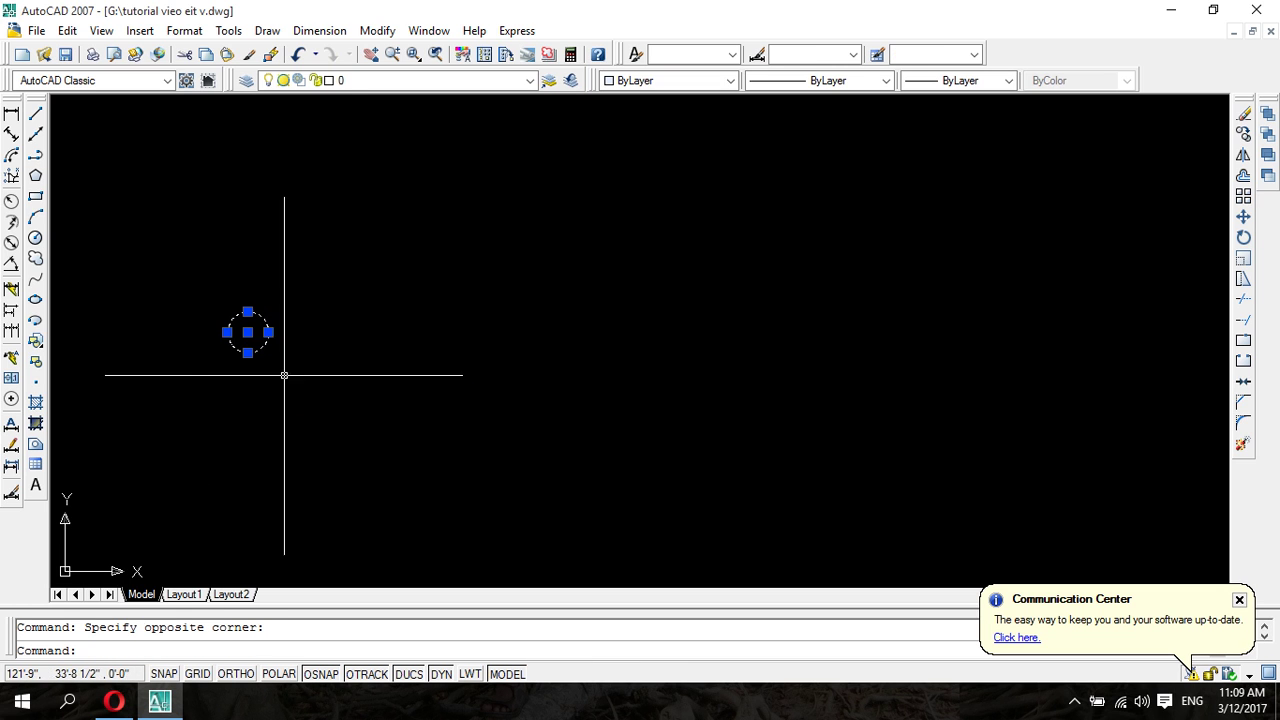
pyautogui.click(730, 80)
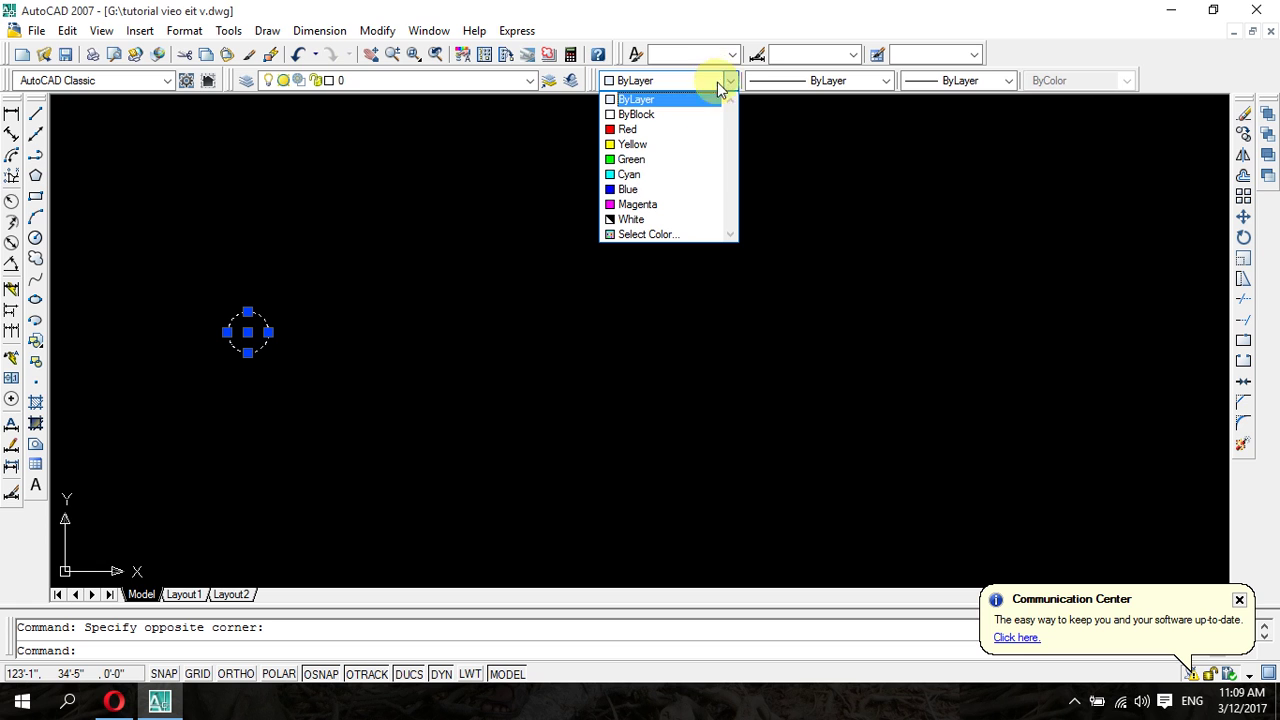
pyautogui.click(676, 205)
pyautogui.press('Escape')
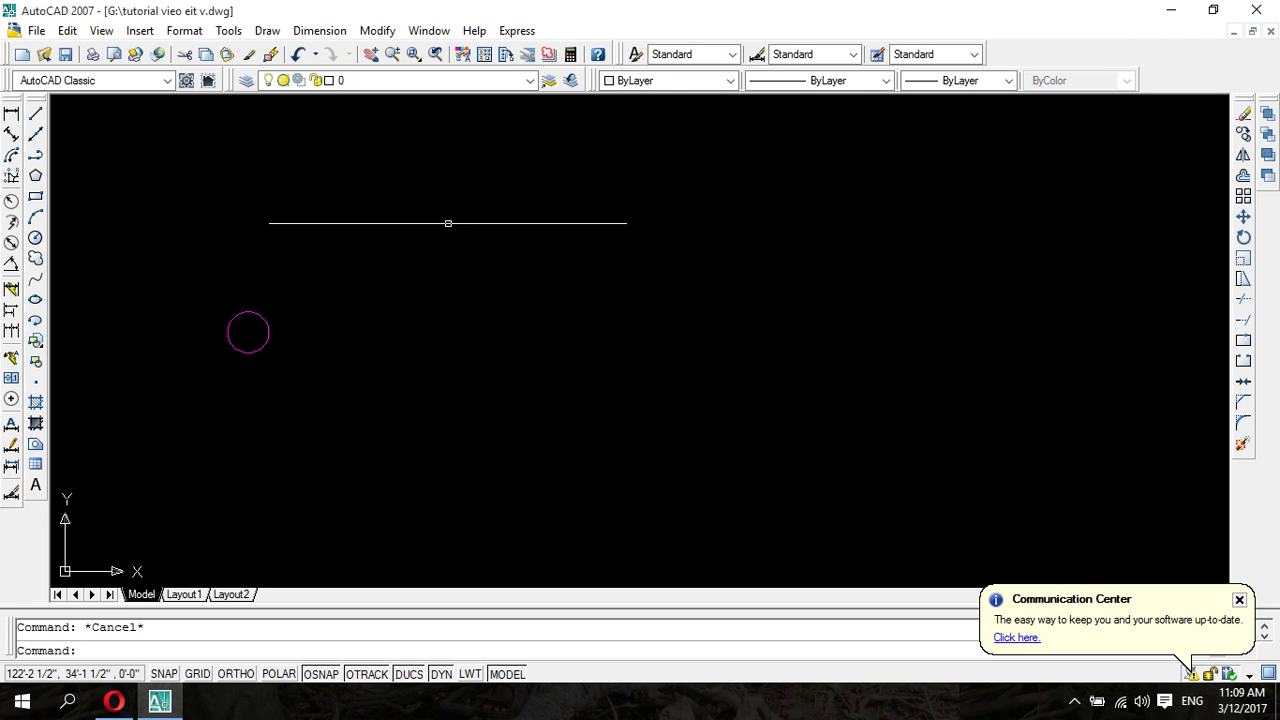
pyautogui.click(645, 81)
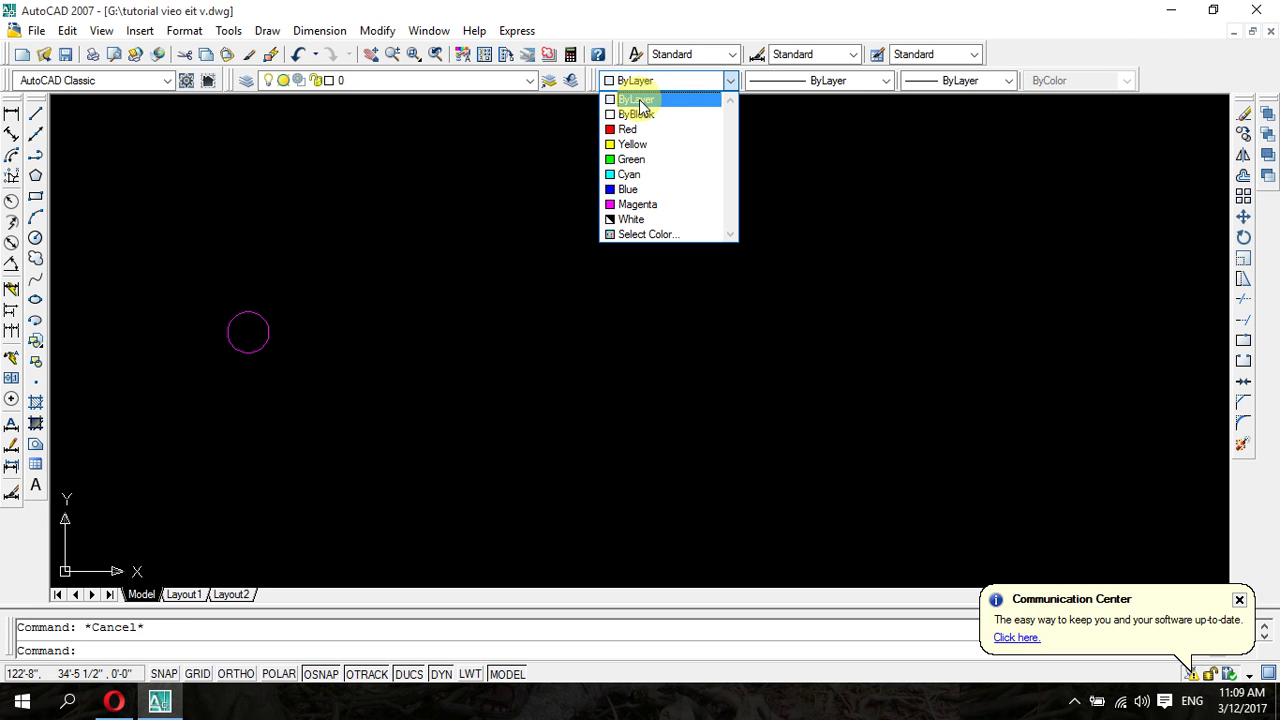
pyautogui.click(640, 100)
# - Reselect the circle and check the Color Control list without changing it
pyautogui.click(270, 252)
pyautogui.click(326, 363)
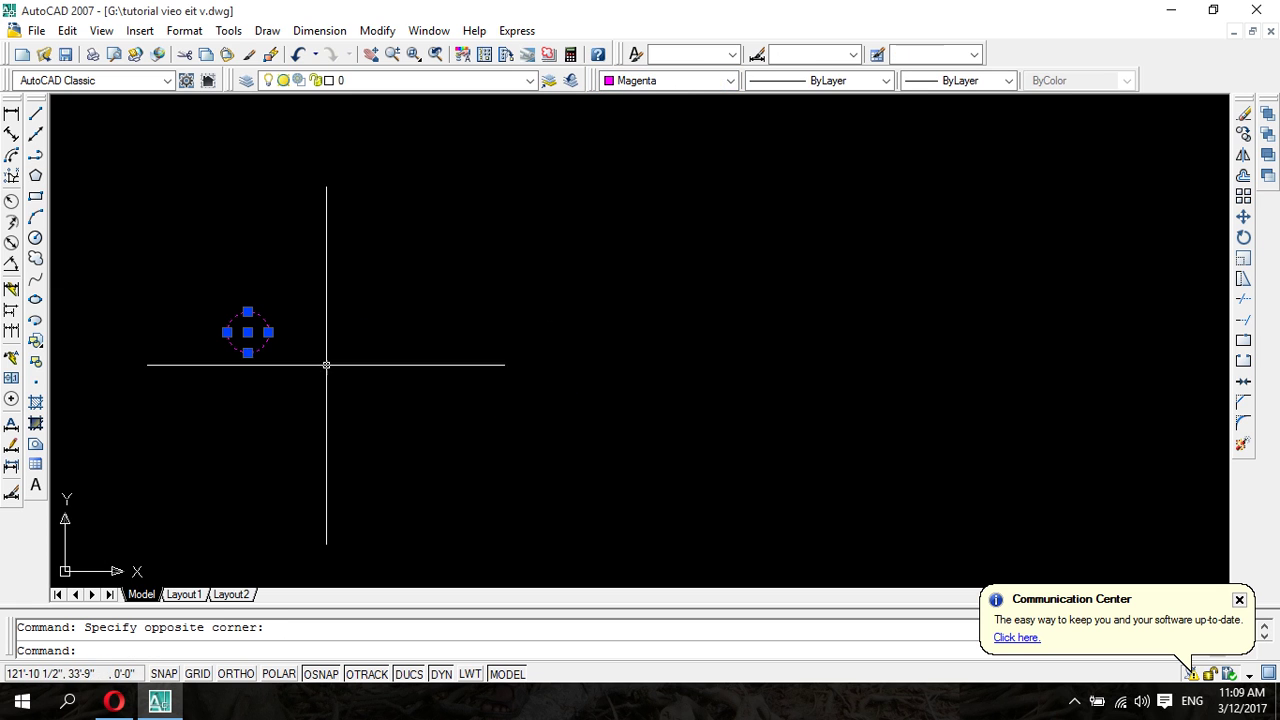
pyautogui.click(695, 80)
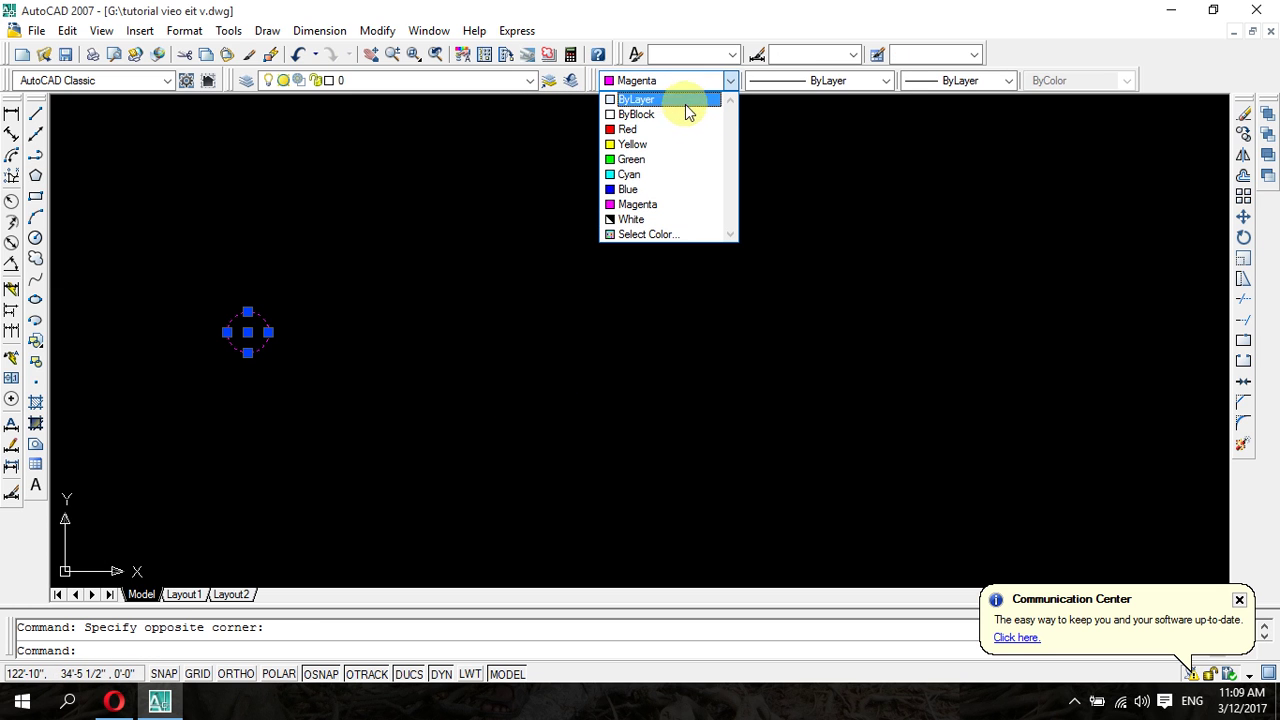
pyautogui.click(686, 102)
pyautogui.press('Escape')
# - Window-select the circle again and reapply Magenta
pyautogui.scroll(-2, 432, 293)
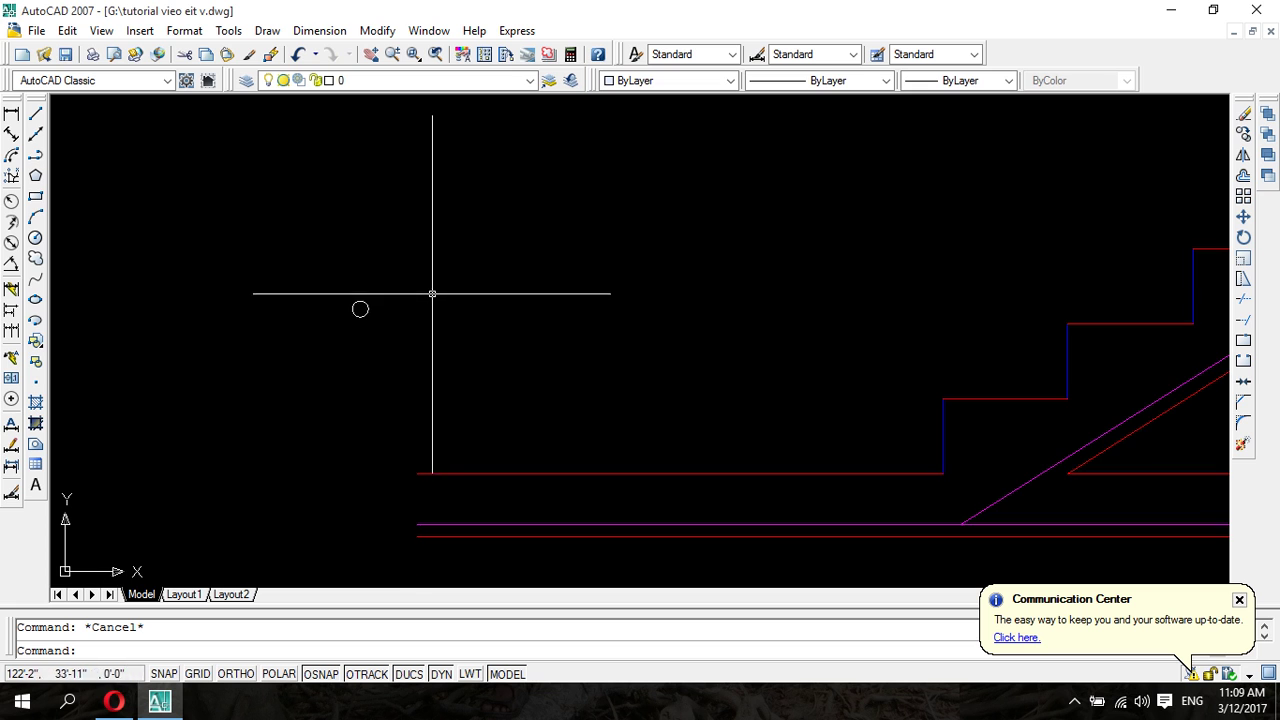
pyautogui.moveTo(431, 360); pyautogui.dragTo(403, 337, button='middle')
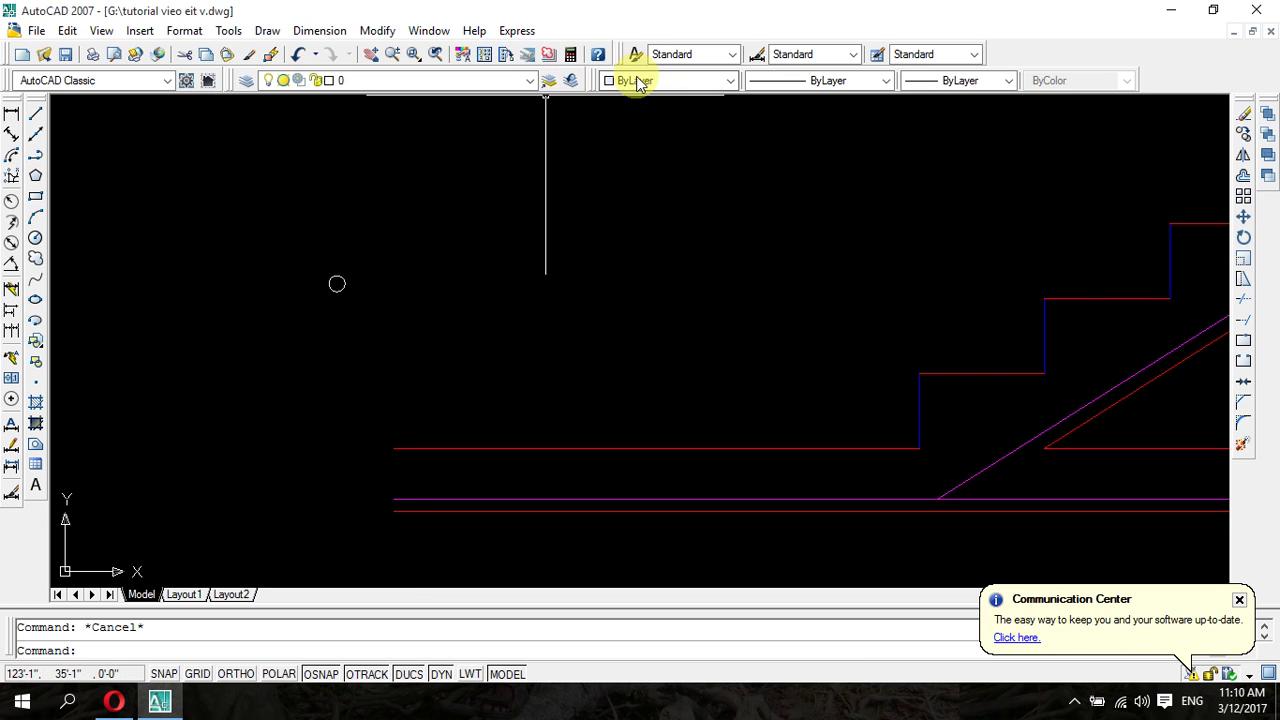
pyautogui.click(274, 260)
pyautogui.click(363, 294)
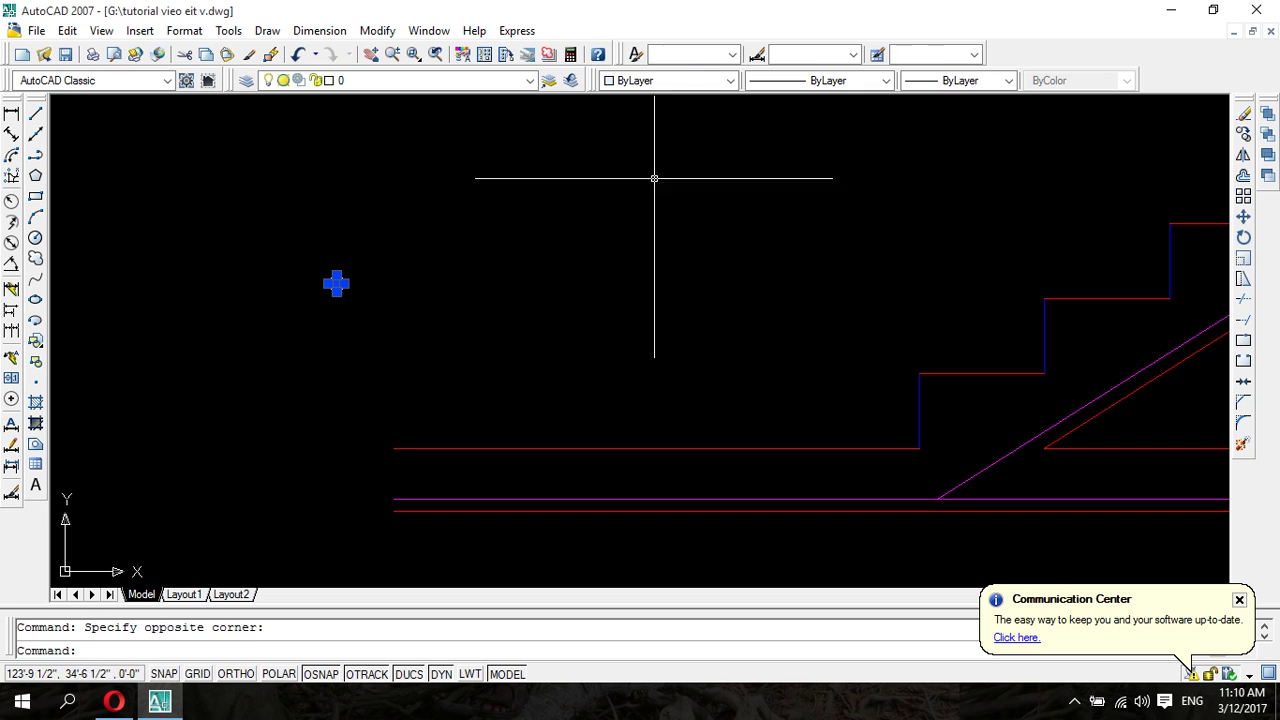
pyautogui.click(704, 84)
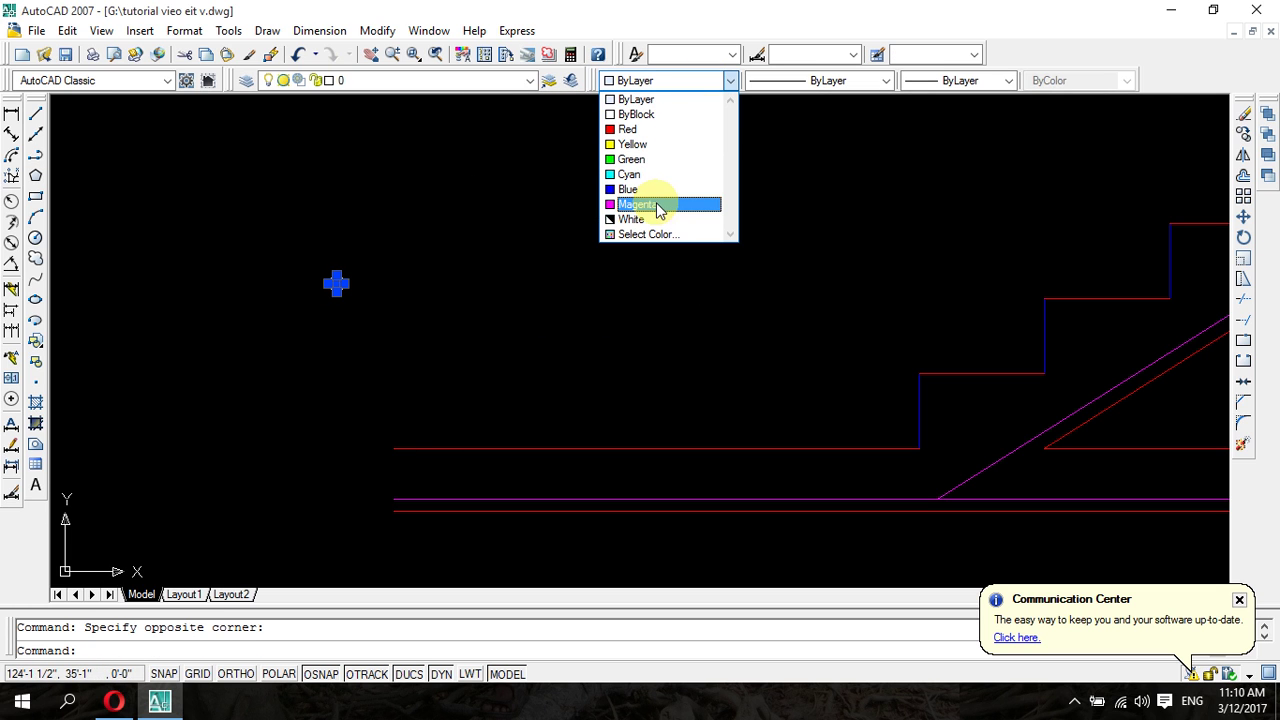
pyautogui.click(658, 205)
pyautogui.press('Escape')
# - Copy the magenta circle to the slab line end
pyautogui.click(297, 260)
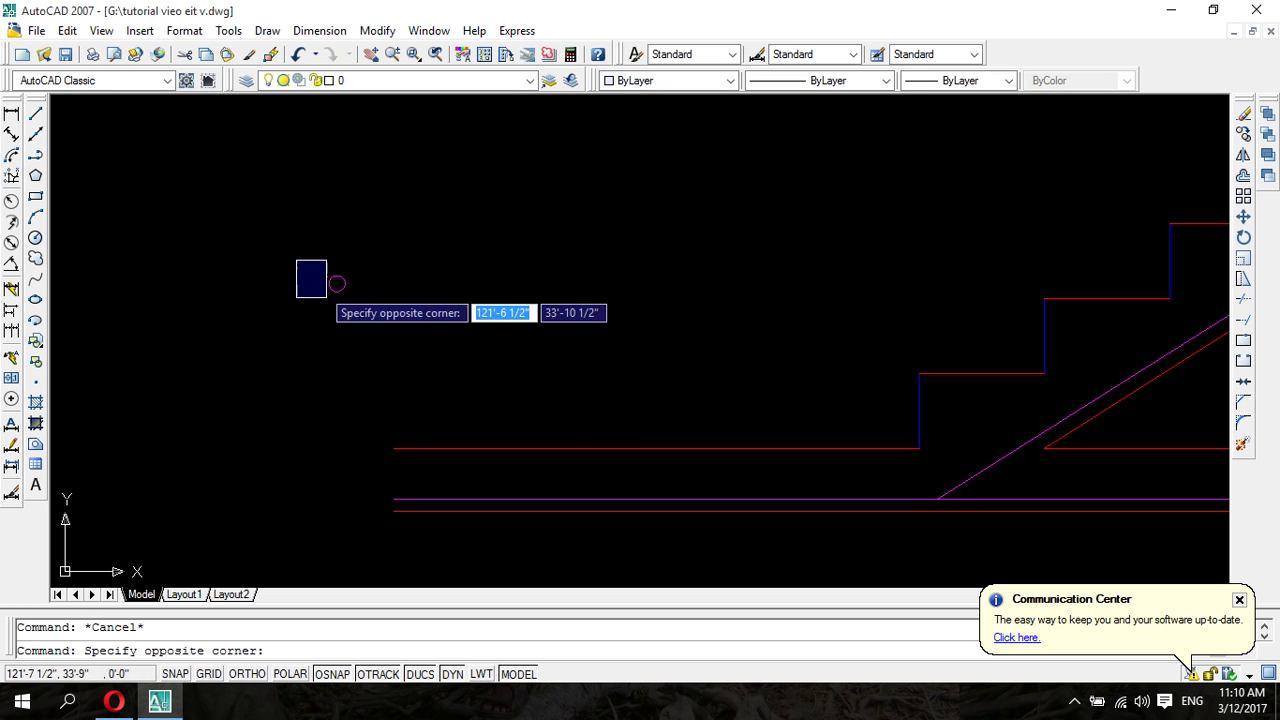
pyautogui.click(326, 297)
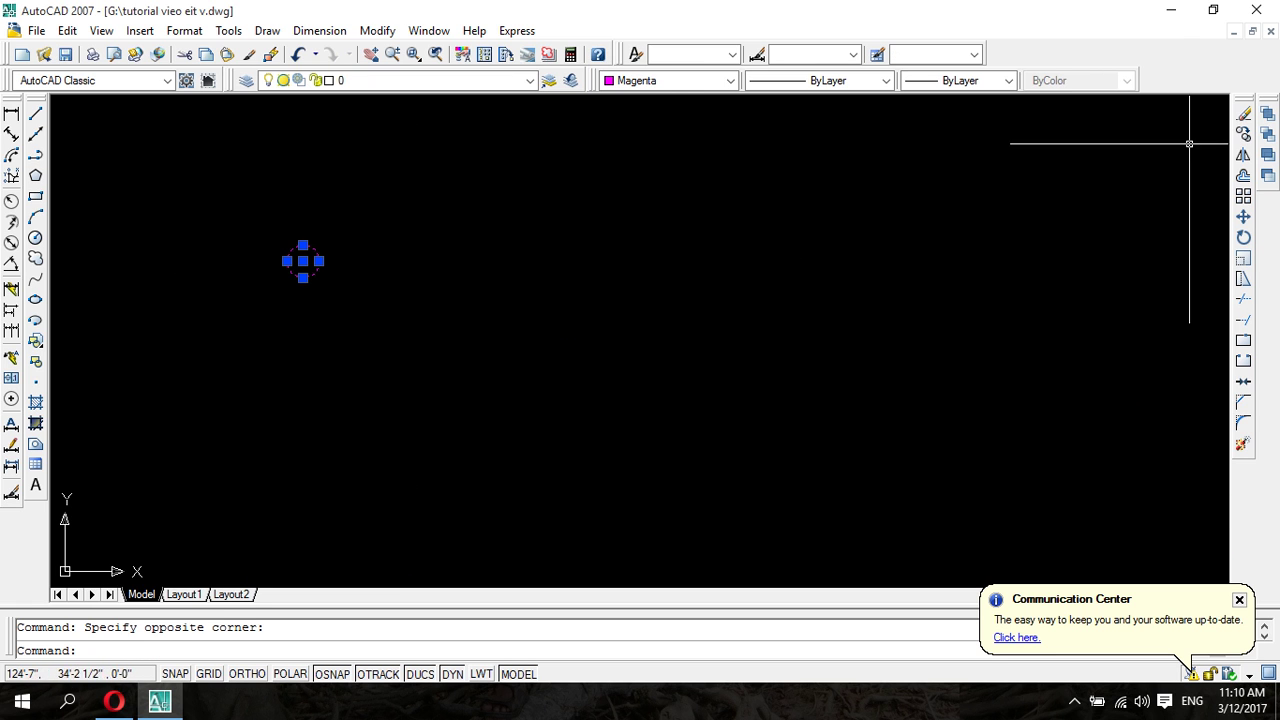
pyautogui.click(1243, 133)
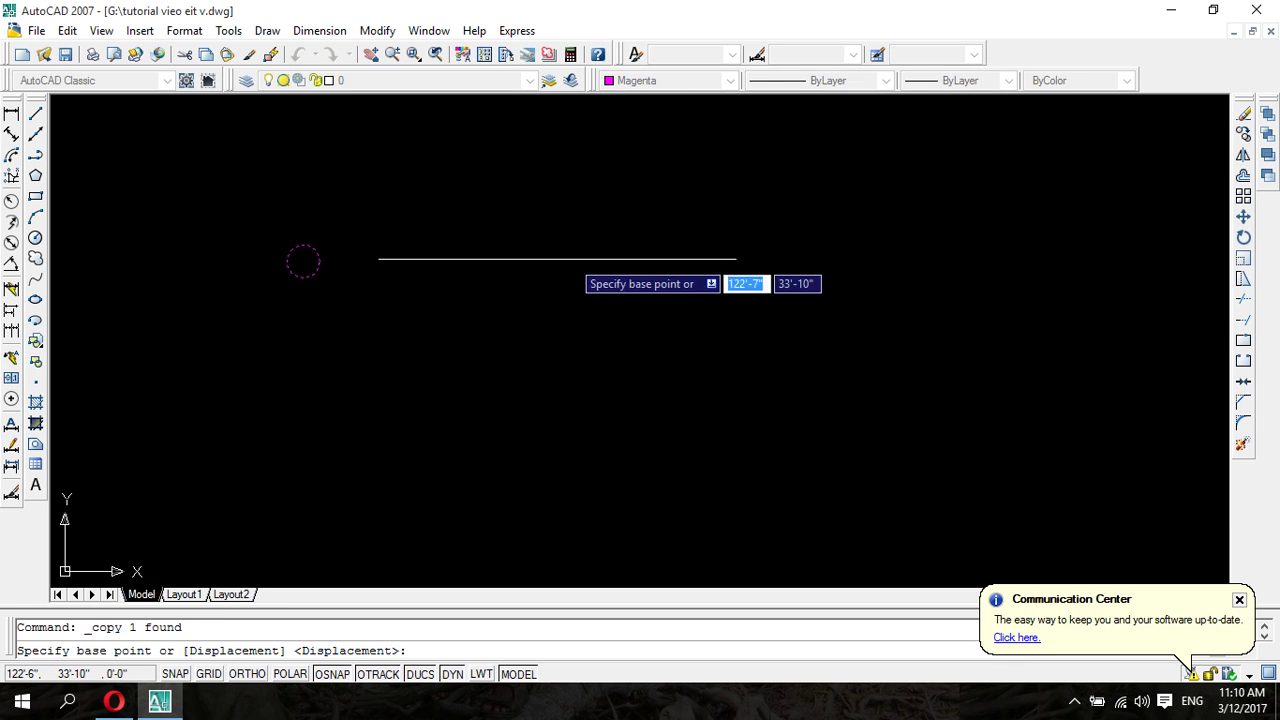
pyautogui.click(303, 277)
pyautogui.scroll(2, 451, 391)
pyautogui.scroll(2, 434, 300)
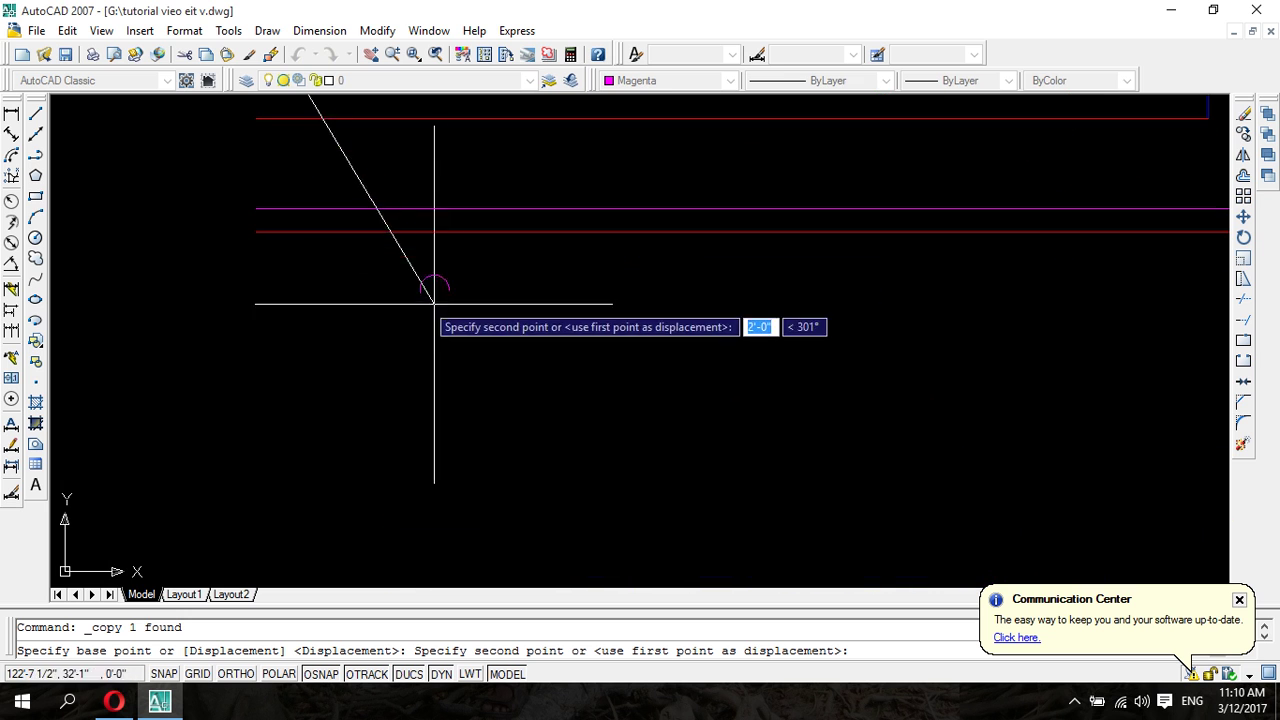
pyautogui.click(274, 208)
# - Place further circle copies at the stair corner and the landing corner
pyautogui.scroll(-3, 741, 222)
pyautogui.scroll(-1, 531, 243)
pyautogui.scroll(4, 517, 242)
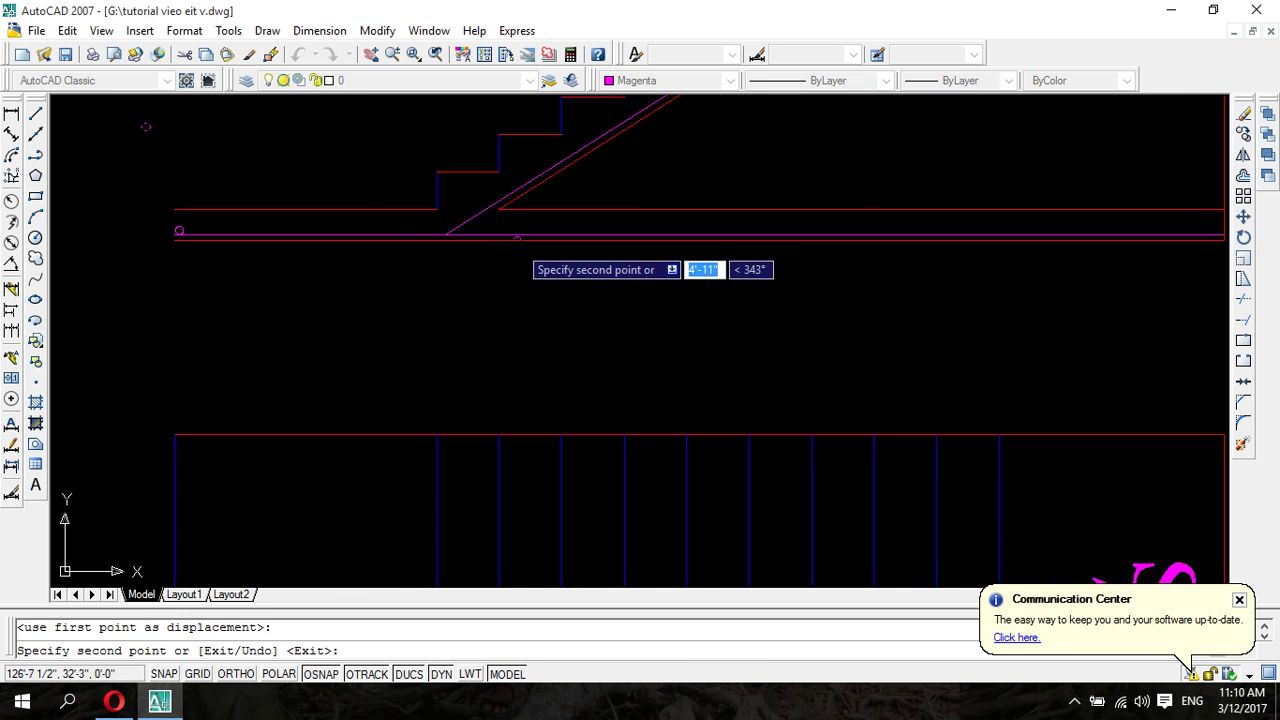
pyautogui.scroll(3, 517, 237)
pyautogui.scroll(1, 400, 200)
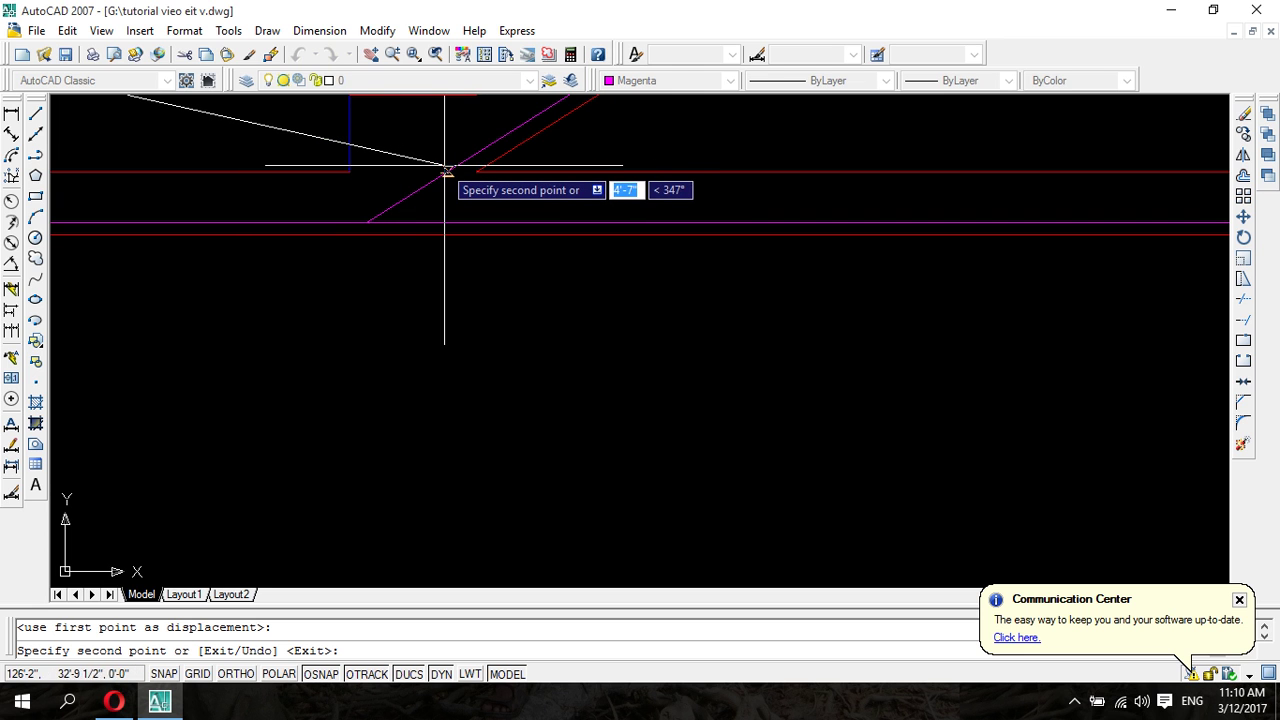
pyautogui.click(445, 170)
pyautogui.scroll(-2, 628, 214)
pyautogui.scroll(-2, 669, 131)
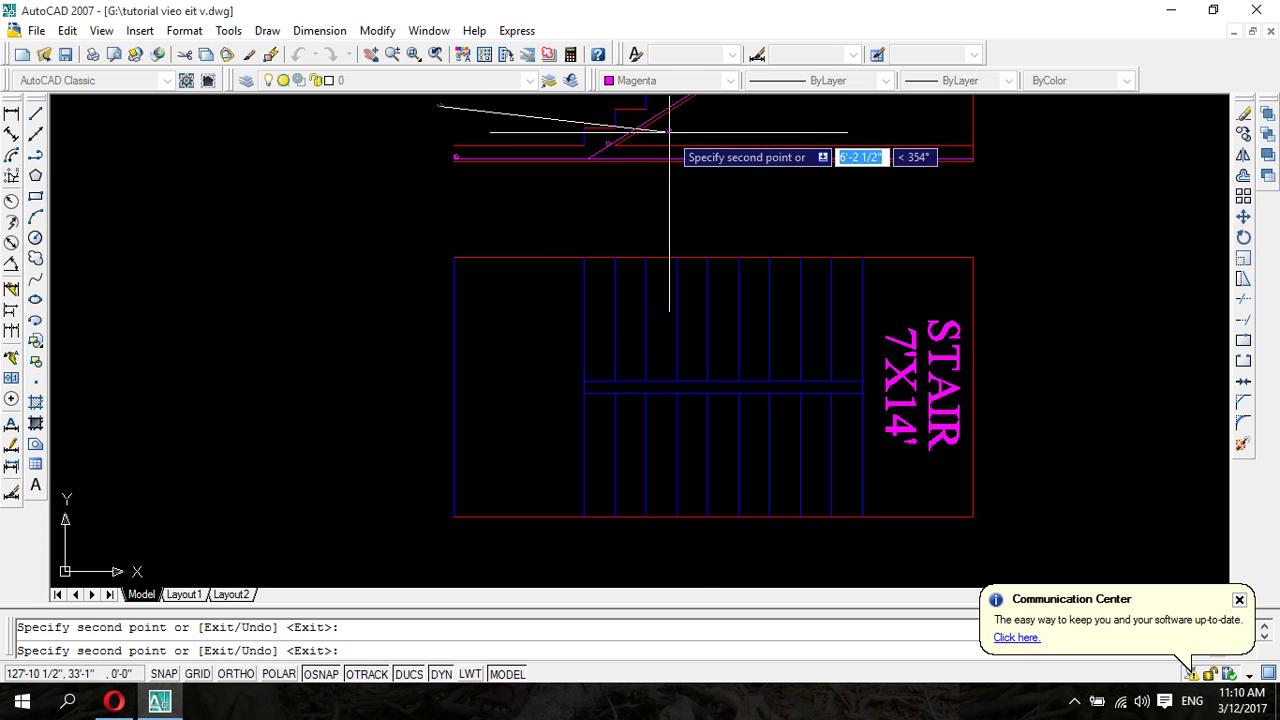
pyautogui.moveTo(669, 131); pyautogui.dragTo(277, 346, button='middle')
pyautogui.scroll(4, 660, 331)
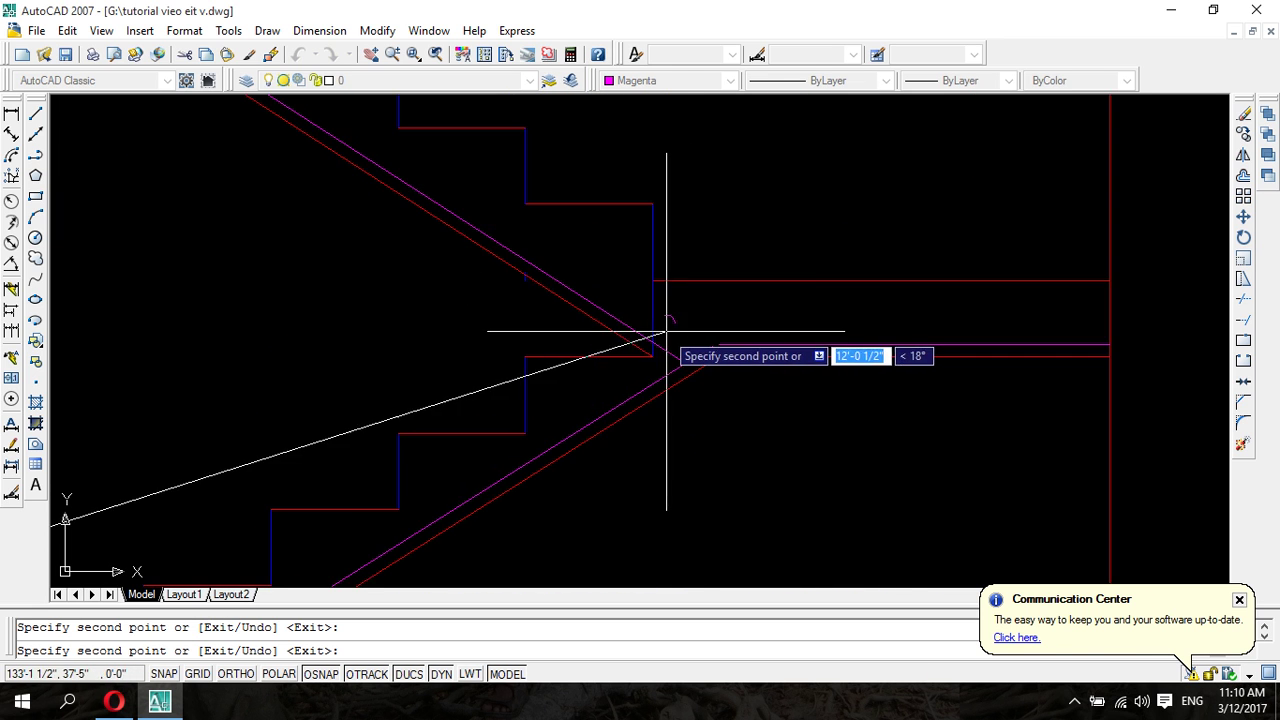
pyautogui.scroll(5, 666, 331)
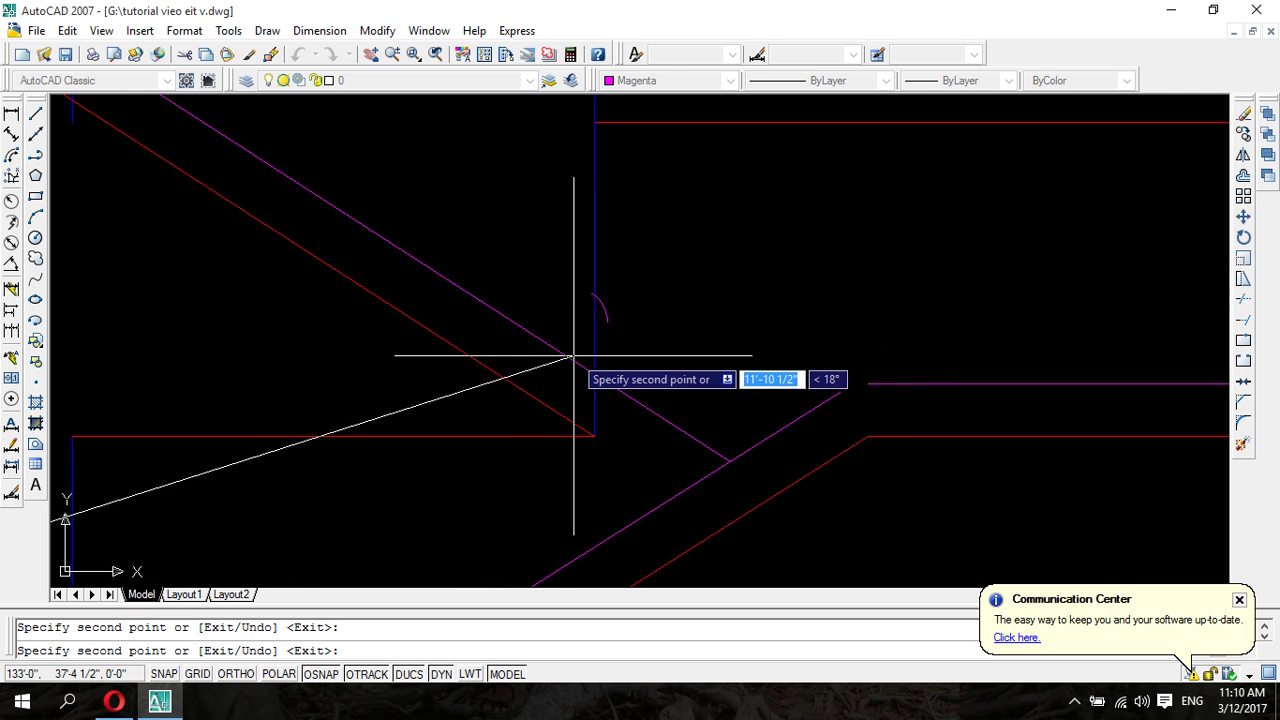
pyautogui.click(857, 381)
pyautogui.press('Escape')
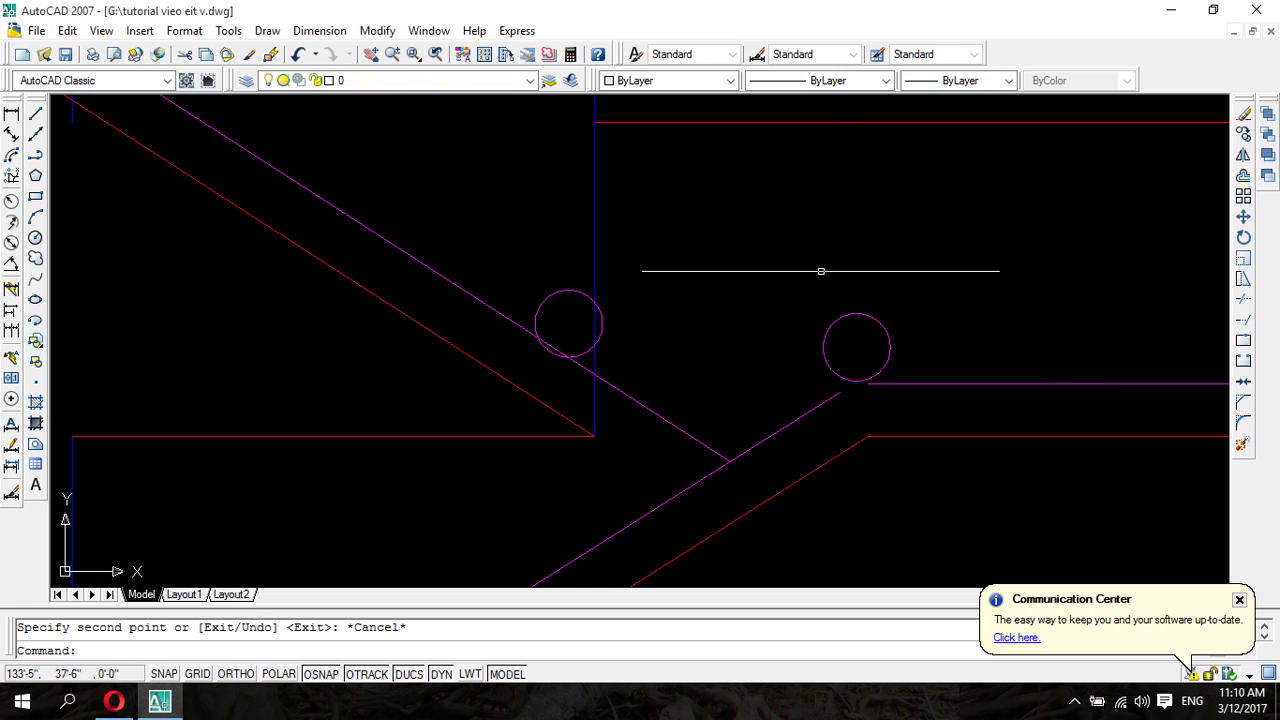
# - Zoom in and out to review the copied circles
pyautogui.scroll(-1, 800, 251)
pyautogui.scroll(-1, 803, 274)
pyautogui.scroll(-1, 700, 246)
pyautogui.scroll(1, 320, 330)
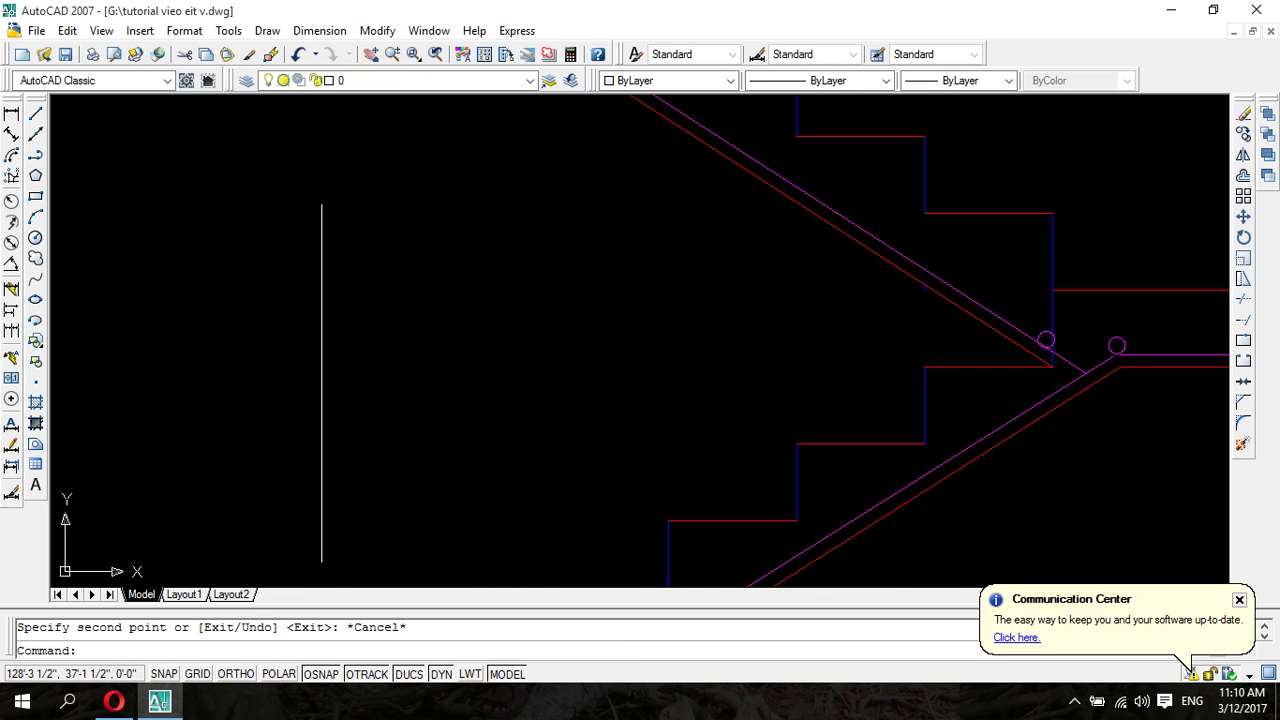
pyautogui.scroll(-3, 337, 391)
pyautogui.scroll(2, 380, 357)
pyautogui.scroll(2, 354, 354)
# - Copy the magenta circle from its bottom quadrant to the upper landing corner
pyautogui.click(389, 346)
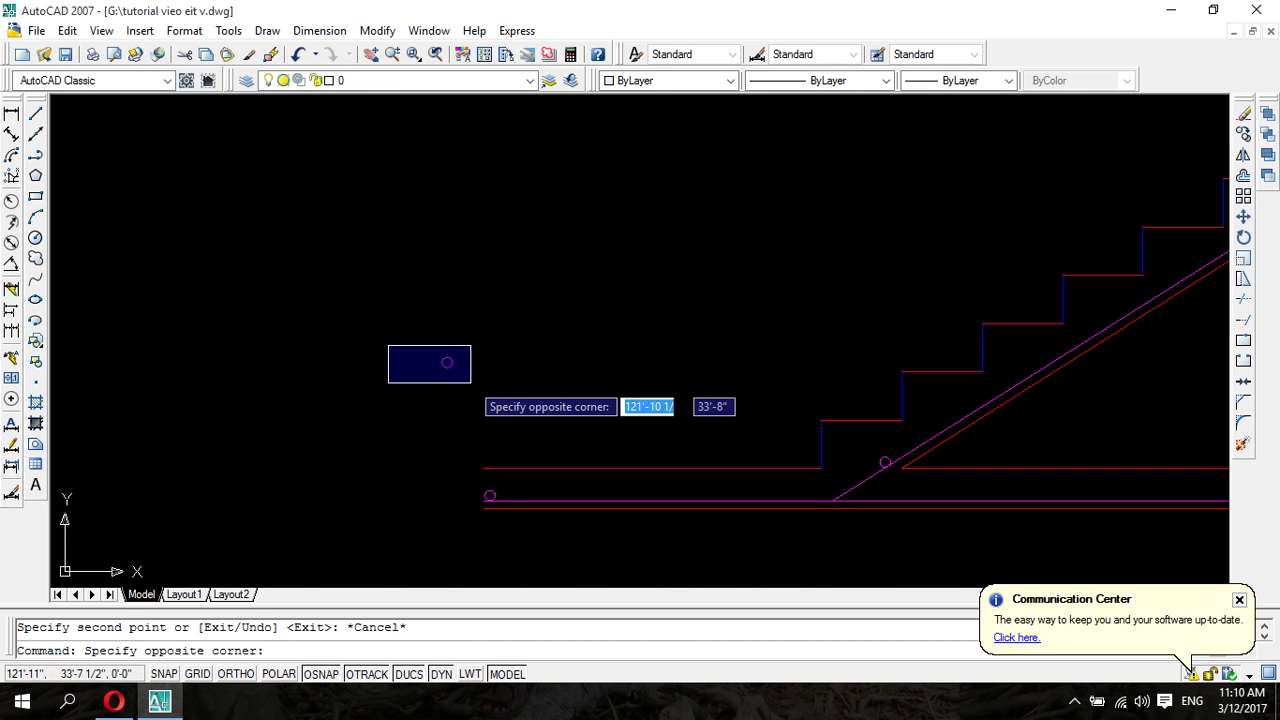
pyautogui.click(469, 384)
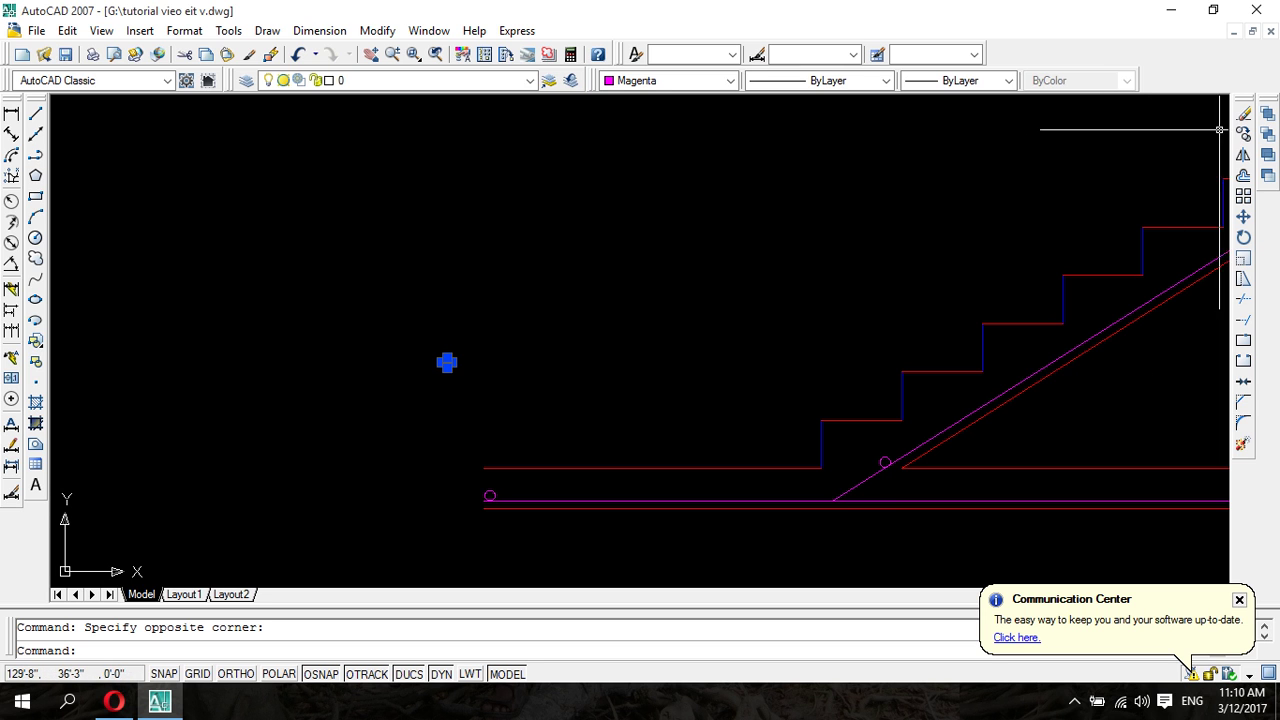
pyautogui.click(1243, 133)
pyautogui.scroll(3, 441, 374)
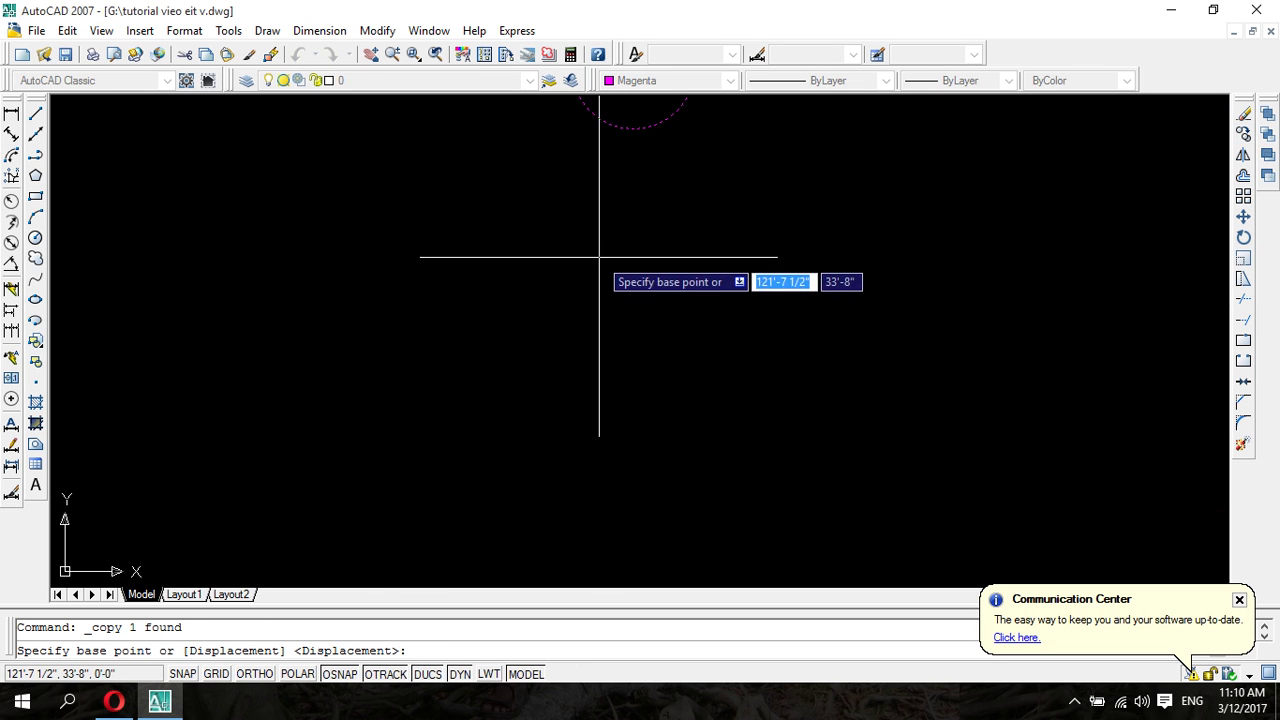
pyautogui.scroll(5, 600, 257)
pyautogui.click(634, 128)
pyautogui.scroll(-5, 649, 322)
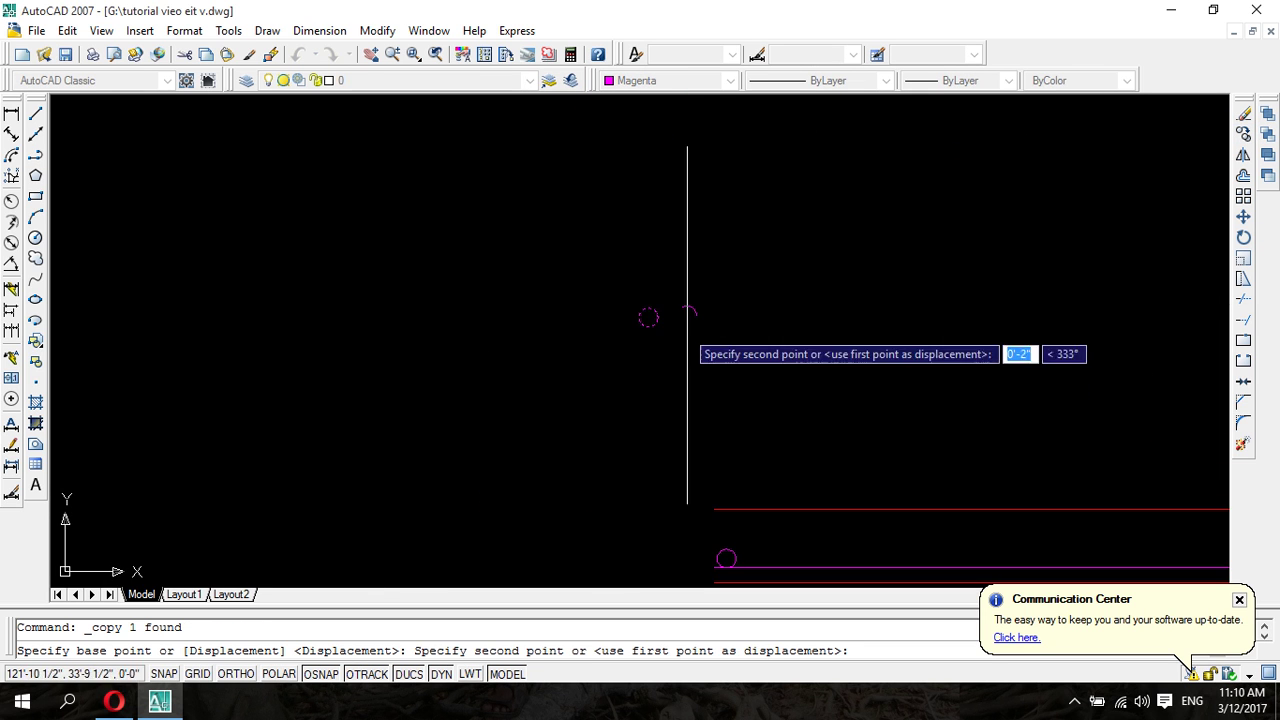
pyautogui.moveTo(374, 563)
pyautogui.mouseDown(button='middle')
pyautogui.moveTo(558, 293)
pyautogui.moveTo(491, 486)
pyautogui.mouseUp(button='middle')
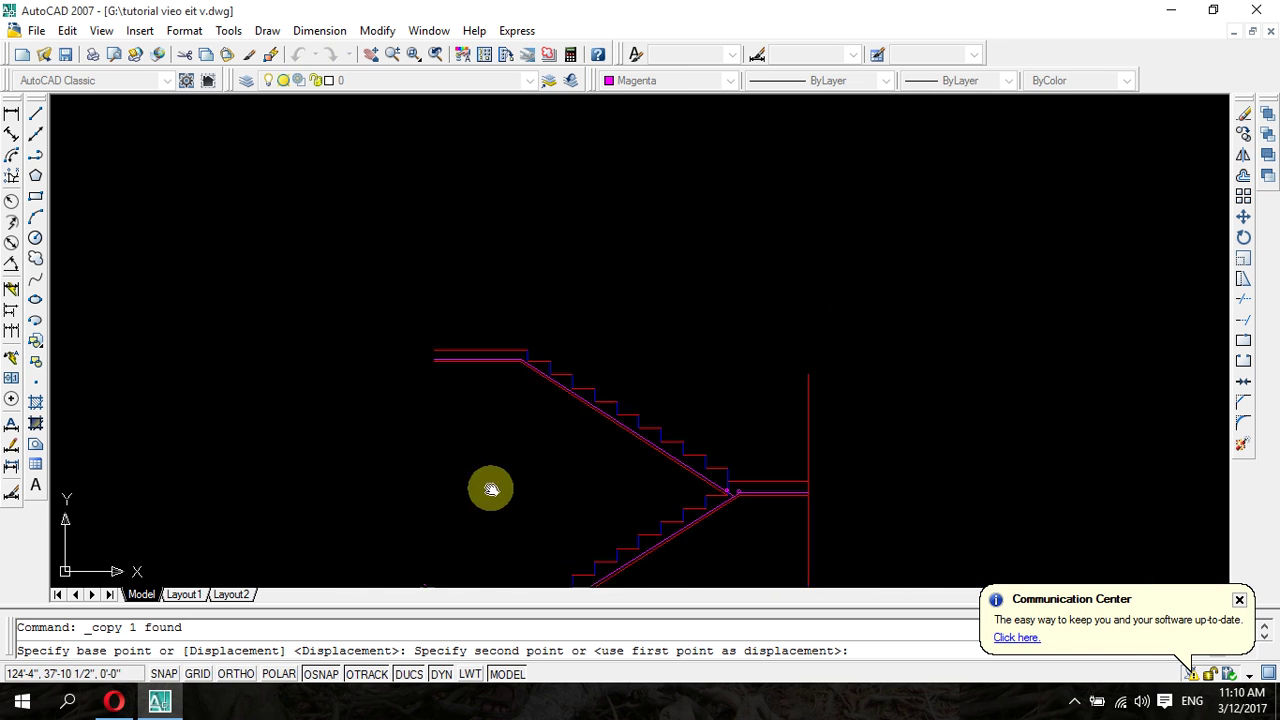
pyautogui.scroll(2, 471, 371)
pyautogui.scroll(2, 551, 380)
pyautogui.scroll(2, 658, 428)
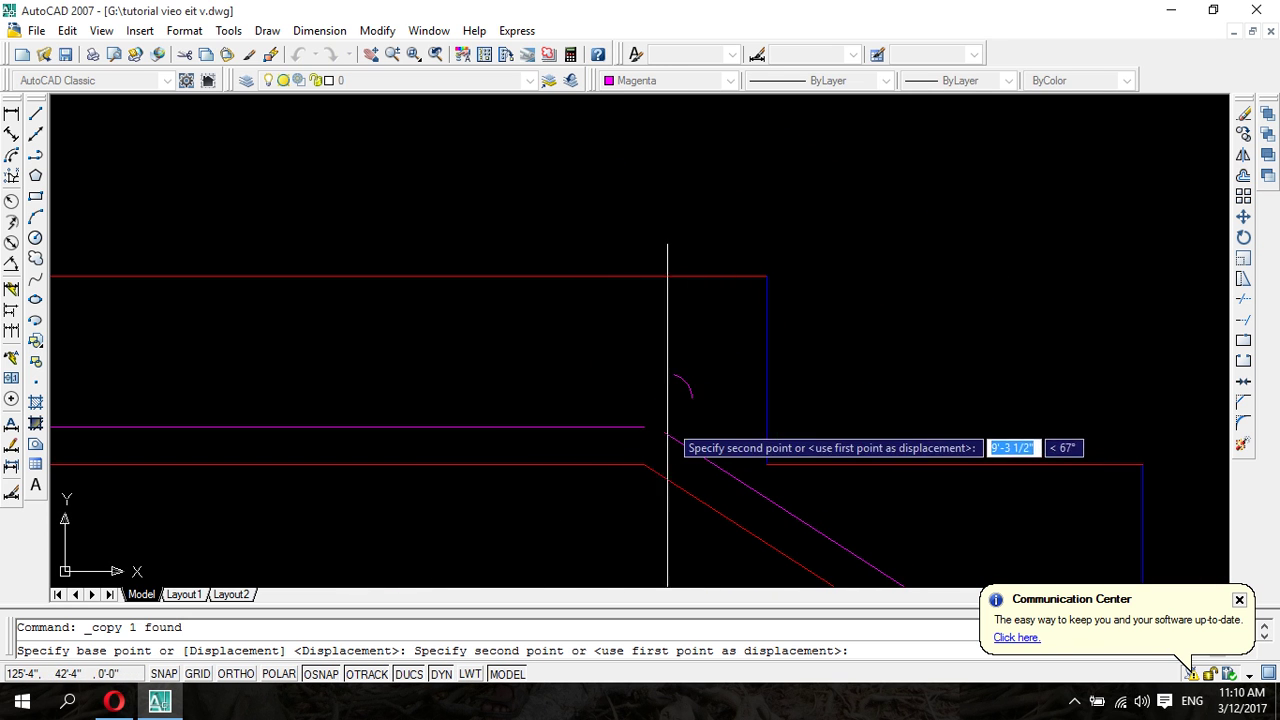
pyautogui.click(644, 427)
pyautogui.press('Escape')
# - Pan to the left end of the slab lines and select the small circle there
pyautogui.scroll(-5, 680, 390)
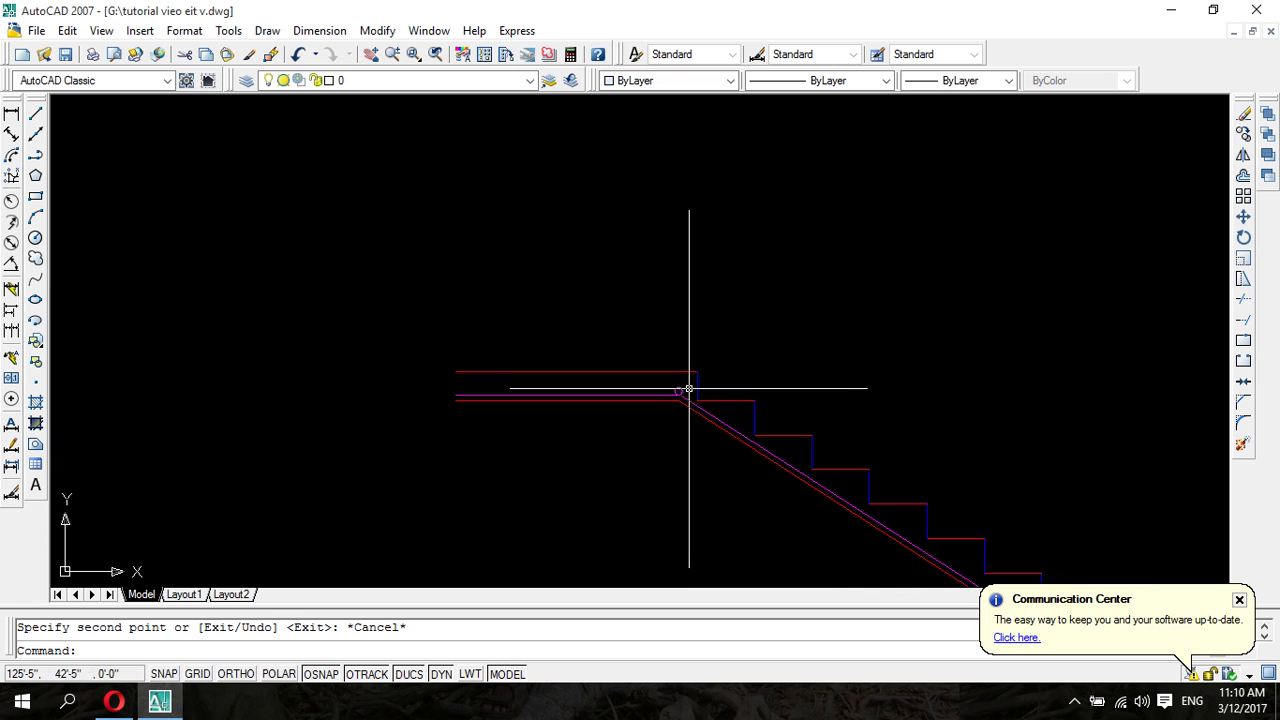
pyautogui.scroll(1, 690, 400)
pyautogui.scroll(3, 694, 405)
pyautogui.scroll(3, 680, 395)
pyautogui.scroll(-3, 671, 393)
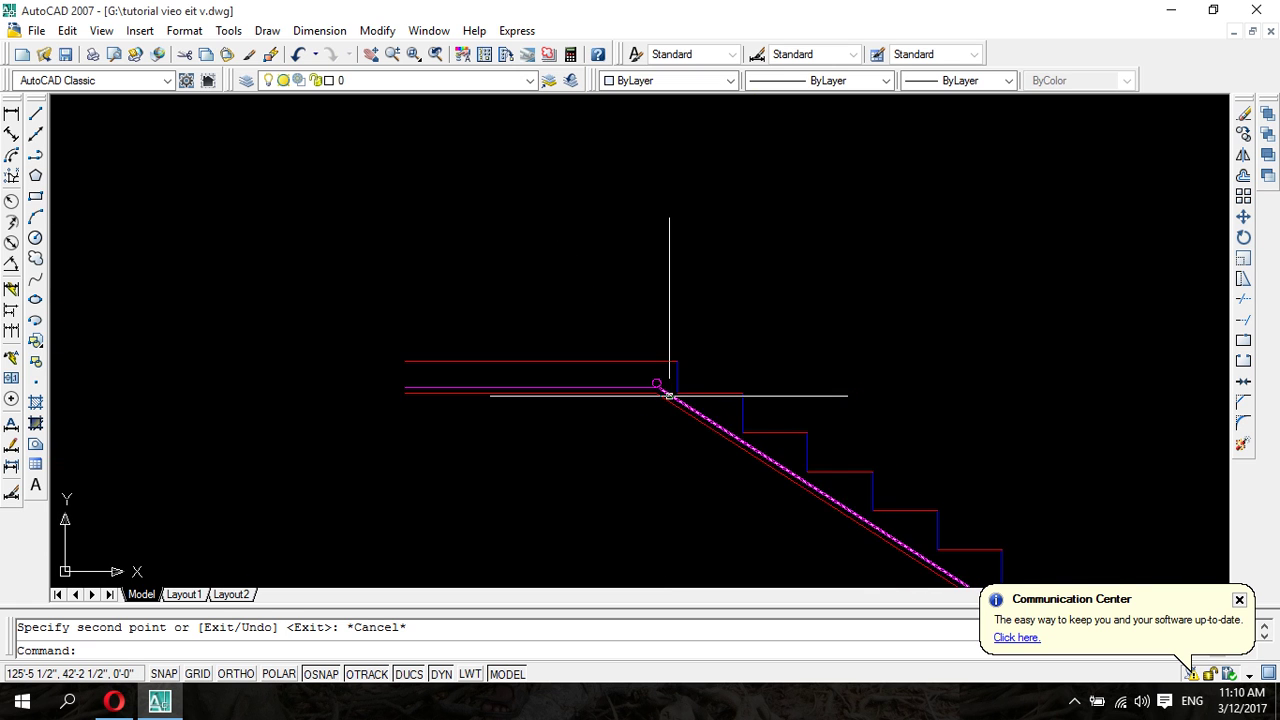
pyautogui.scroll(-1, 660, 400)
pyautogui.scroll(-2, 635, 432)
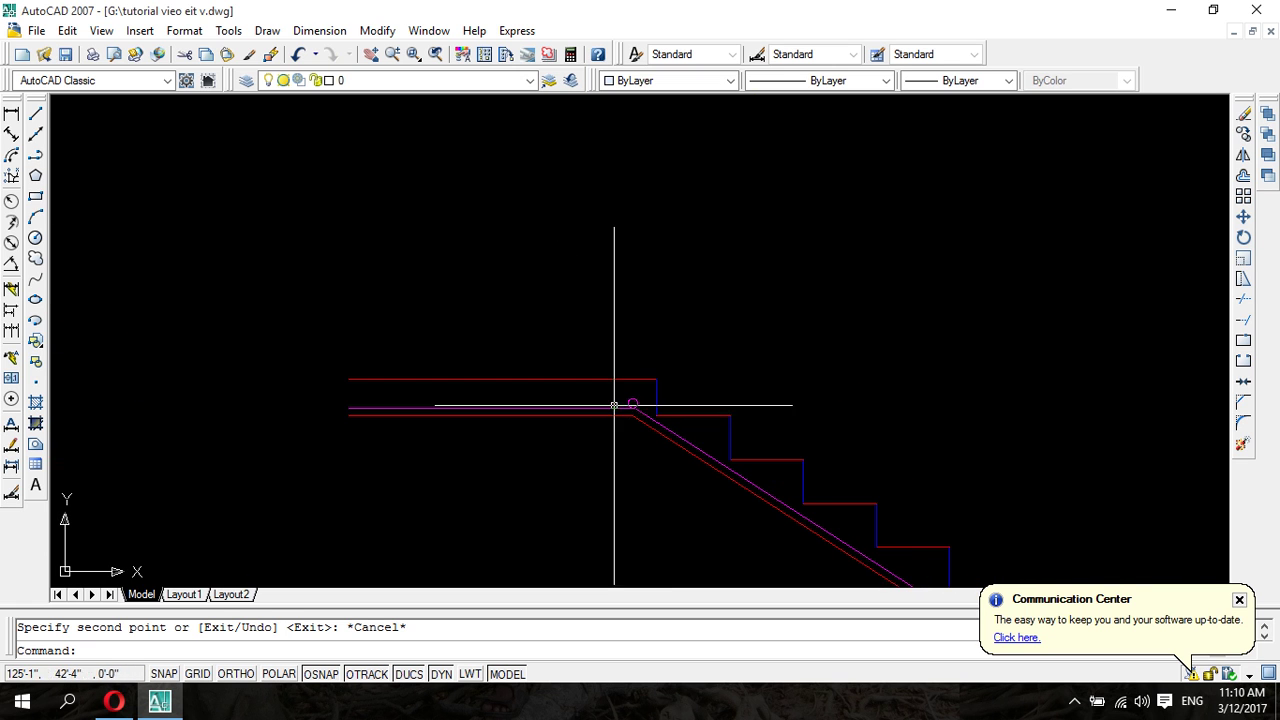
pyautogui.scroll(-1, 506, 446)
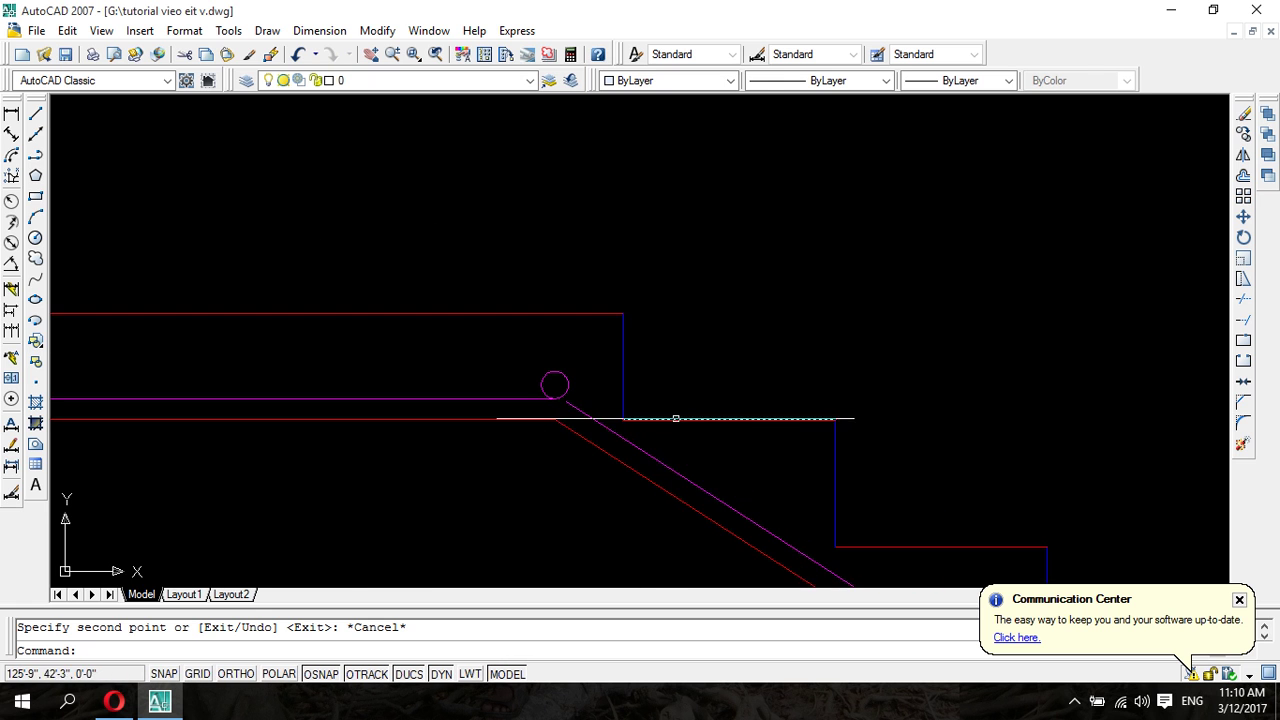
pyautogui.scroll(-2, 749, 514)
pyautogui.scroll(1, 749, 514)
pyautogui.moveTo(638, 460); pyautogui.dragTo(558, 356, button='middle')
pyautogui.scroll(-1, 651, 471)
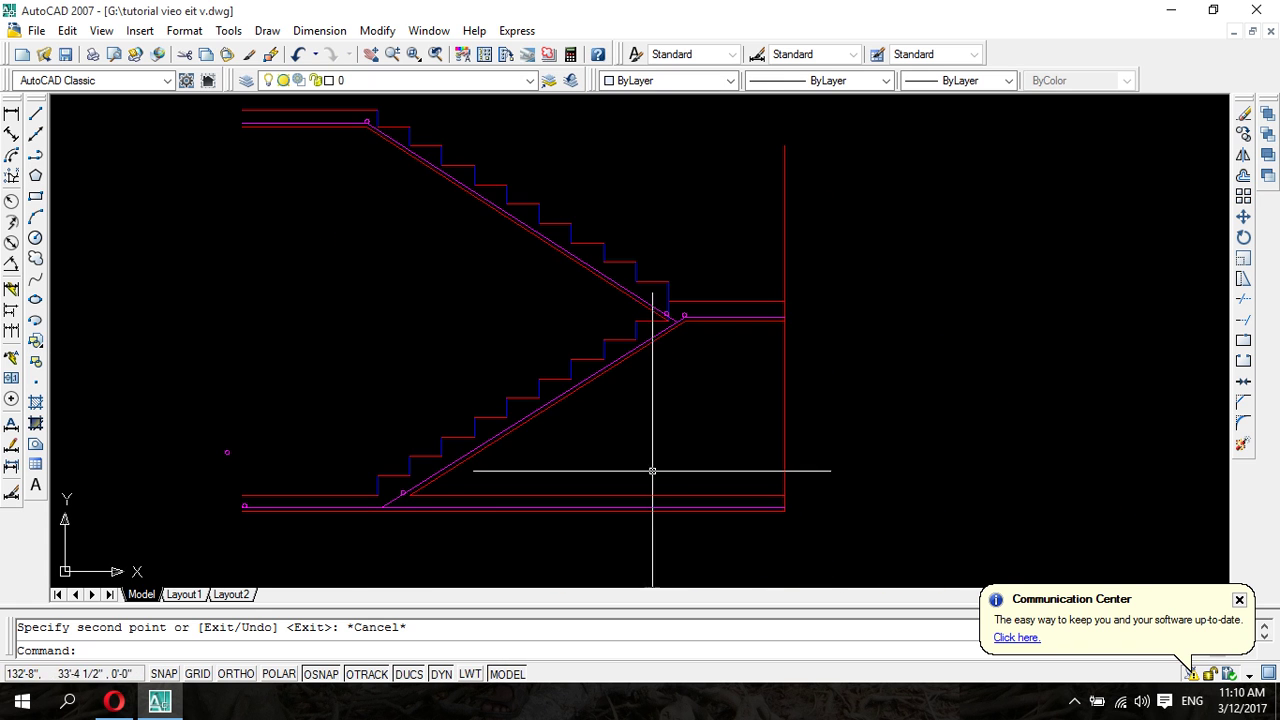
pyautogui.moveTo(651, 471); pyautogui.dragTo(751, 342, button='middle')
pyautogui.scroll(3, 363, 400)
pyautogui.moveTo(363, 400); pyautogui.dragTo(345, 558, button='middle')
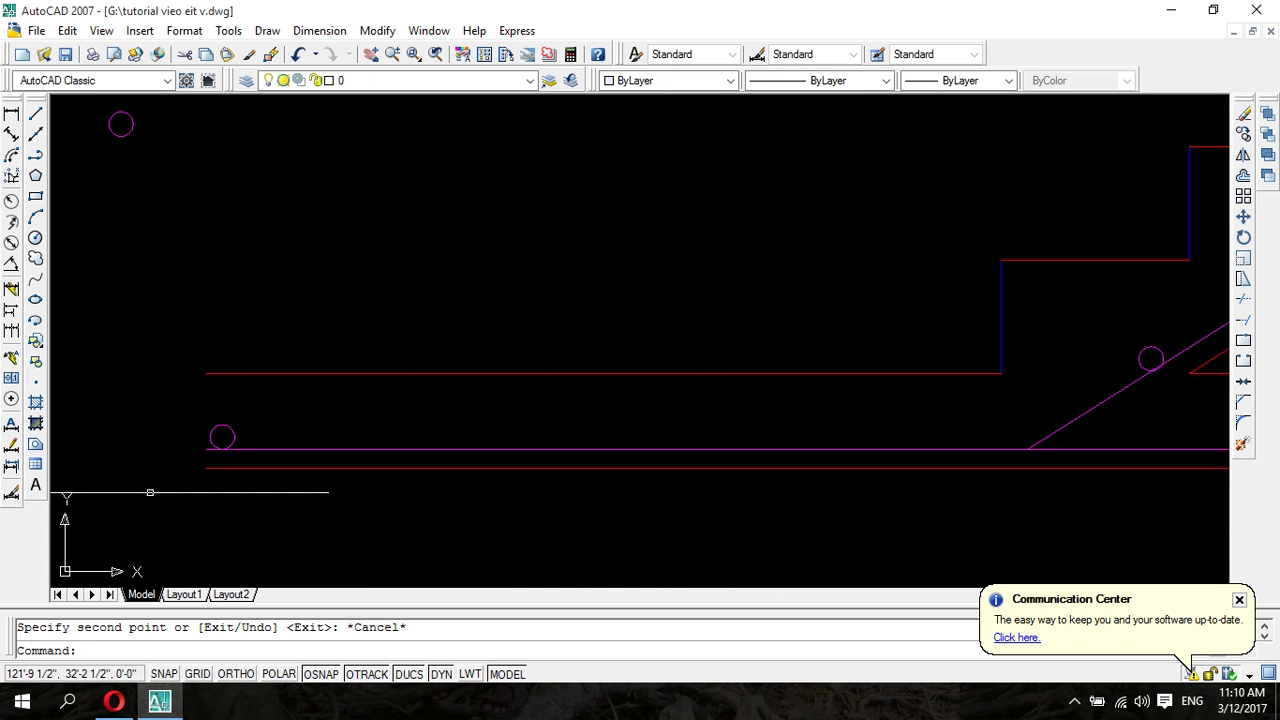
pyautogui.click(162, 407)
pyautogui.click(275, 457)
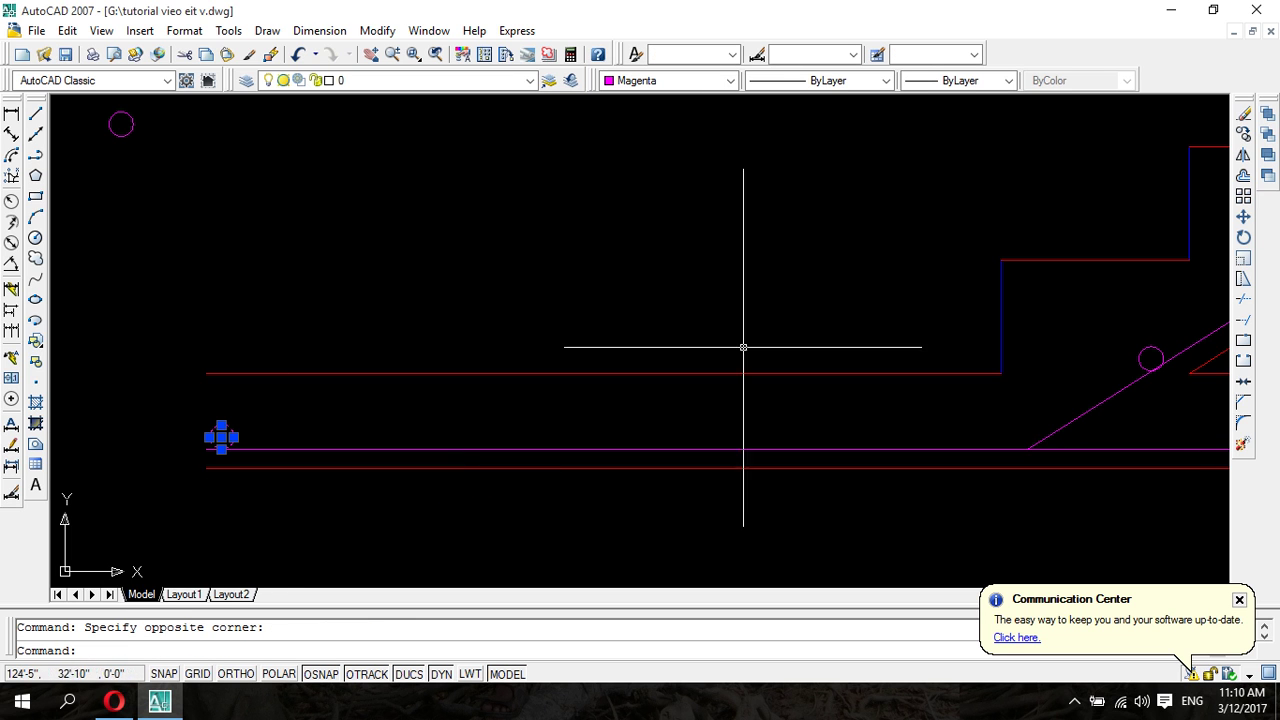
# - Give the slab-end circle a Rectangular Array of 1 row and 20 columns
pyautogui.click(1244, 197)
pyautogui.write('20')
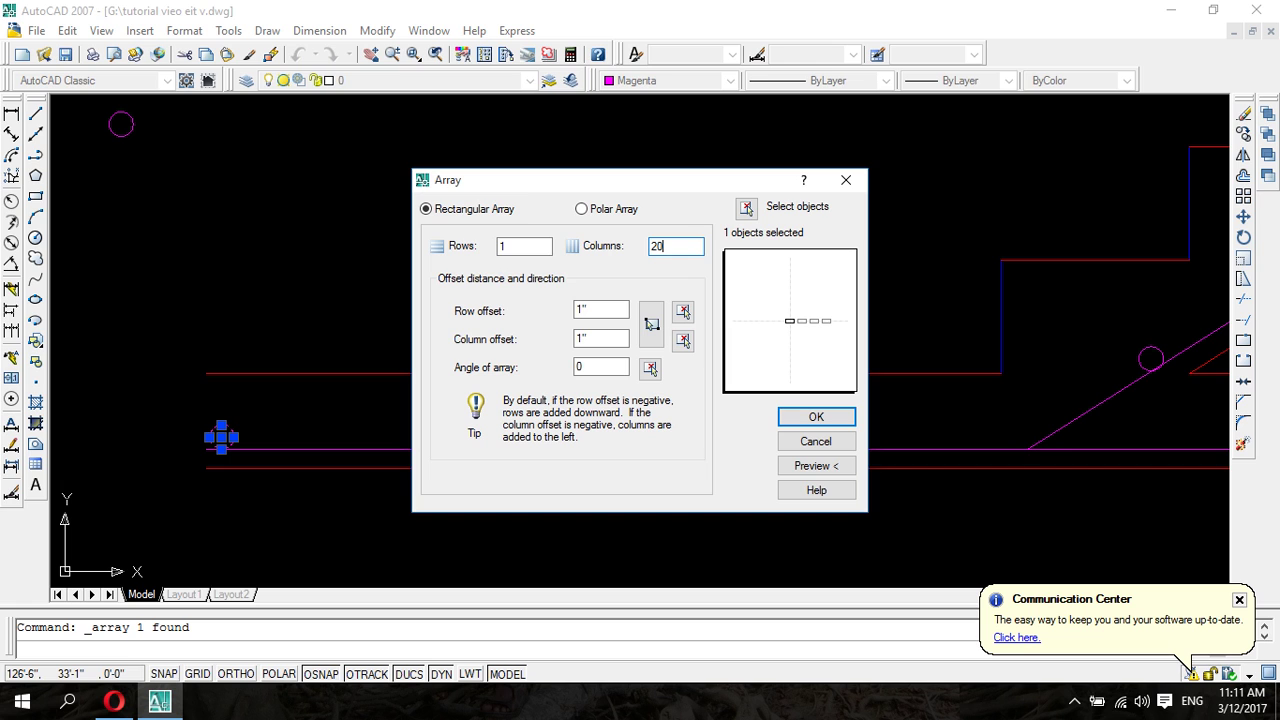
pyautogui.click(607, 339)
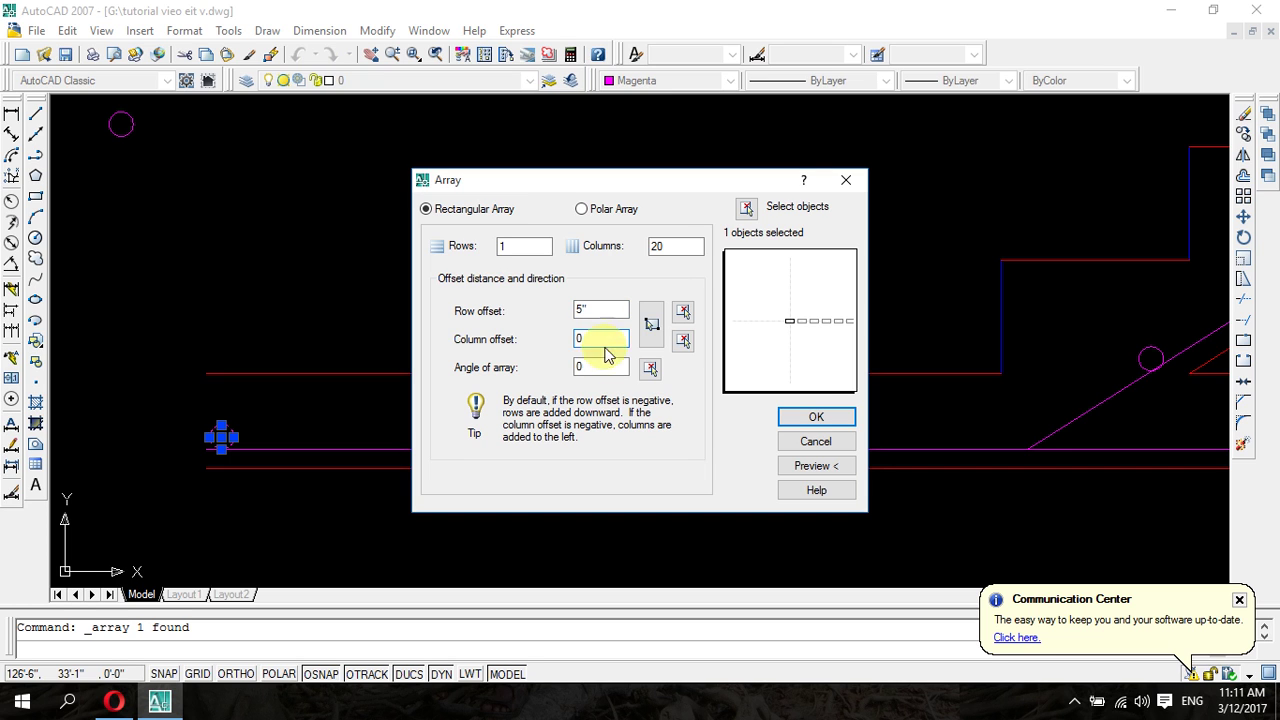
# - Apply the 20-column, zero-offset array to stack 20 copies of the base-line circle
pyautogui.click(811, 420)
pyautogui.scroll(-3, 785, 437)
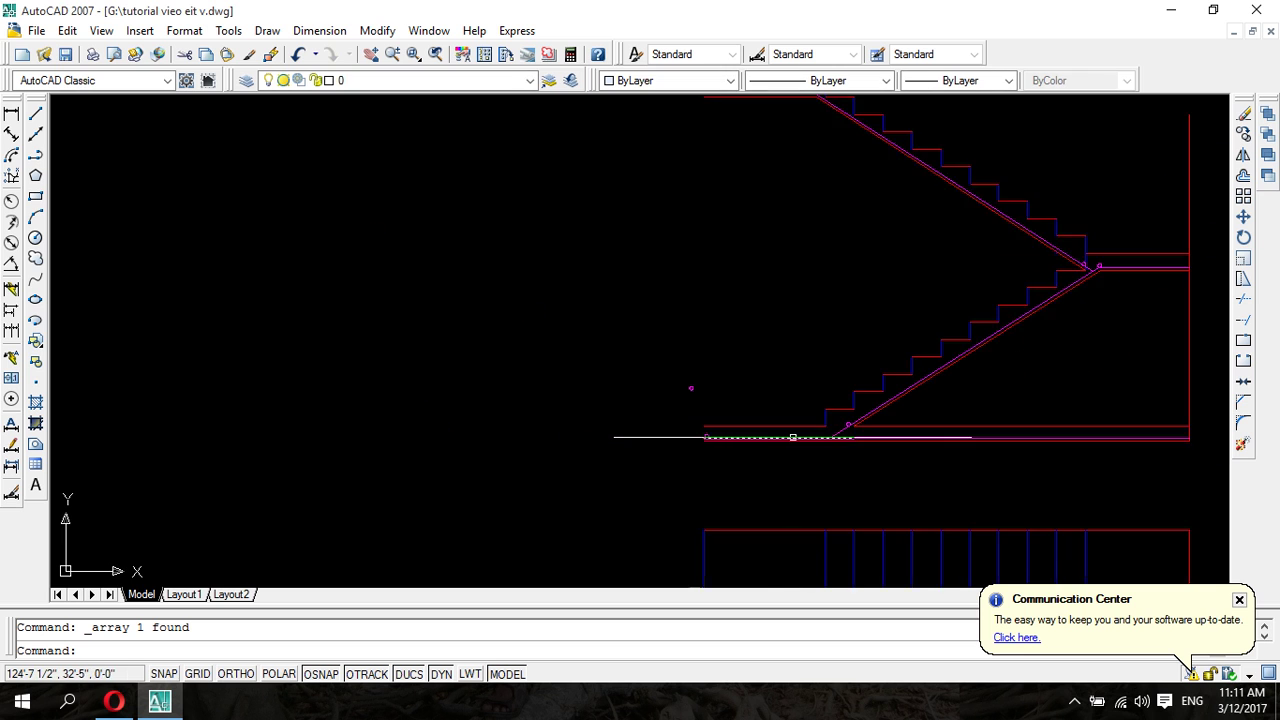
pyautogui.scroll(-2, 785, 437)
pyautogui.scroll(3, 772, 437)
pyautogui.scroll(2, 648, 406)
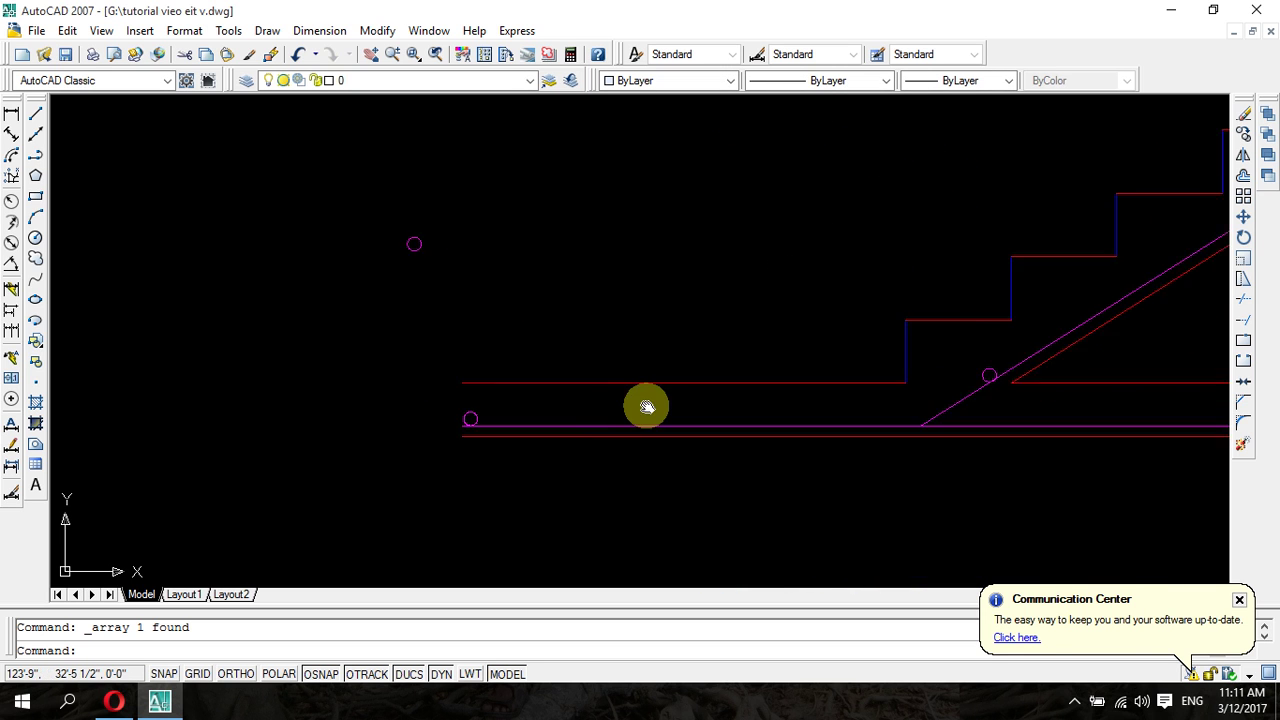
# - Window-select the stacked circles and array them again with the same 20-column settings
pyautogui.click(342, 367)
pyautogui.click(369, 383)
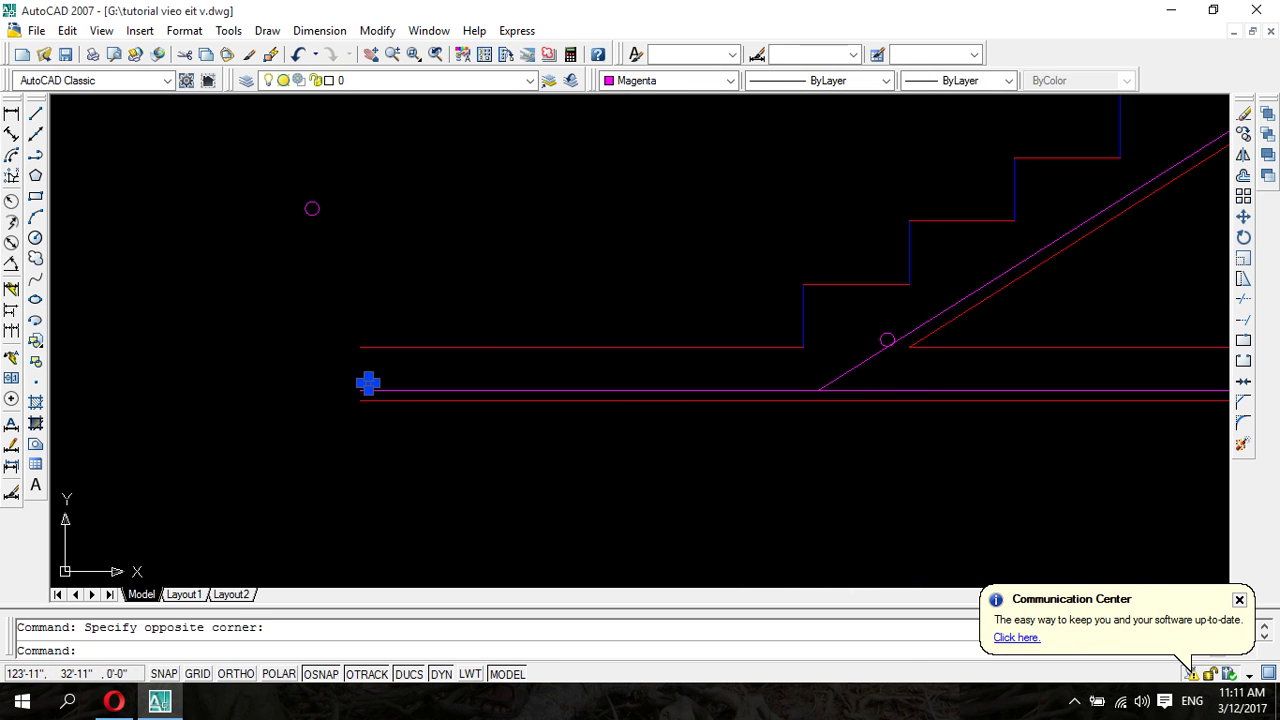
pyautogui.click(1243, 197)
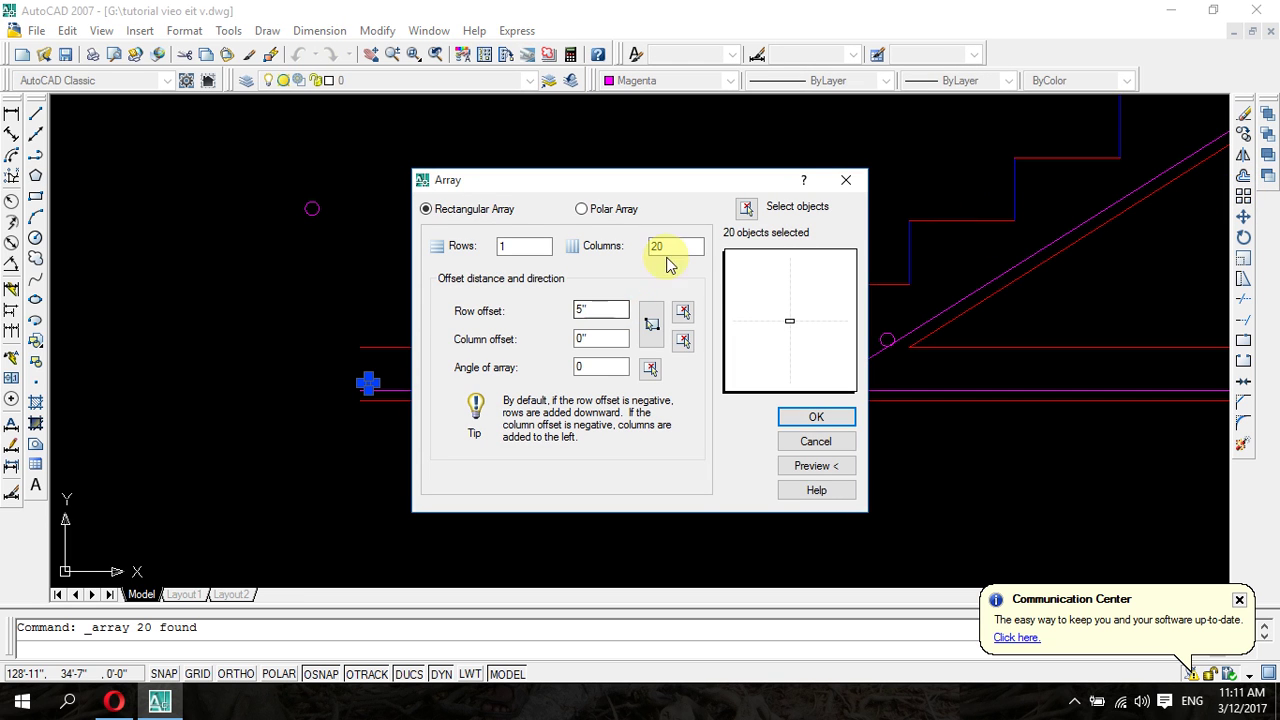
pyautogui.click(820, 417)
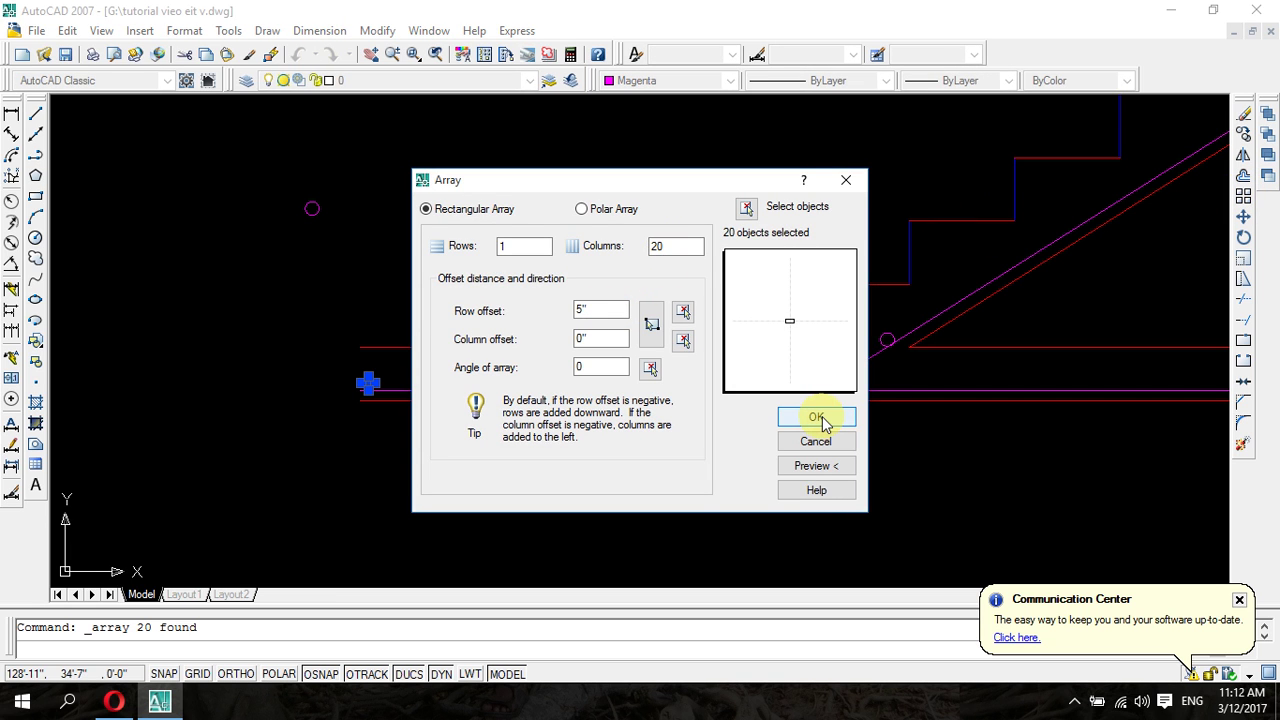
pyautogui.scroll(-5, 709, 363)
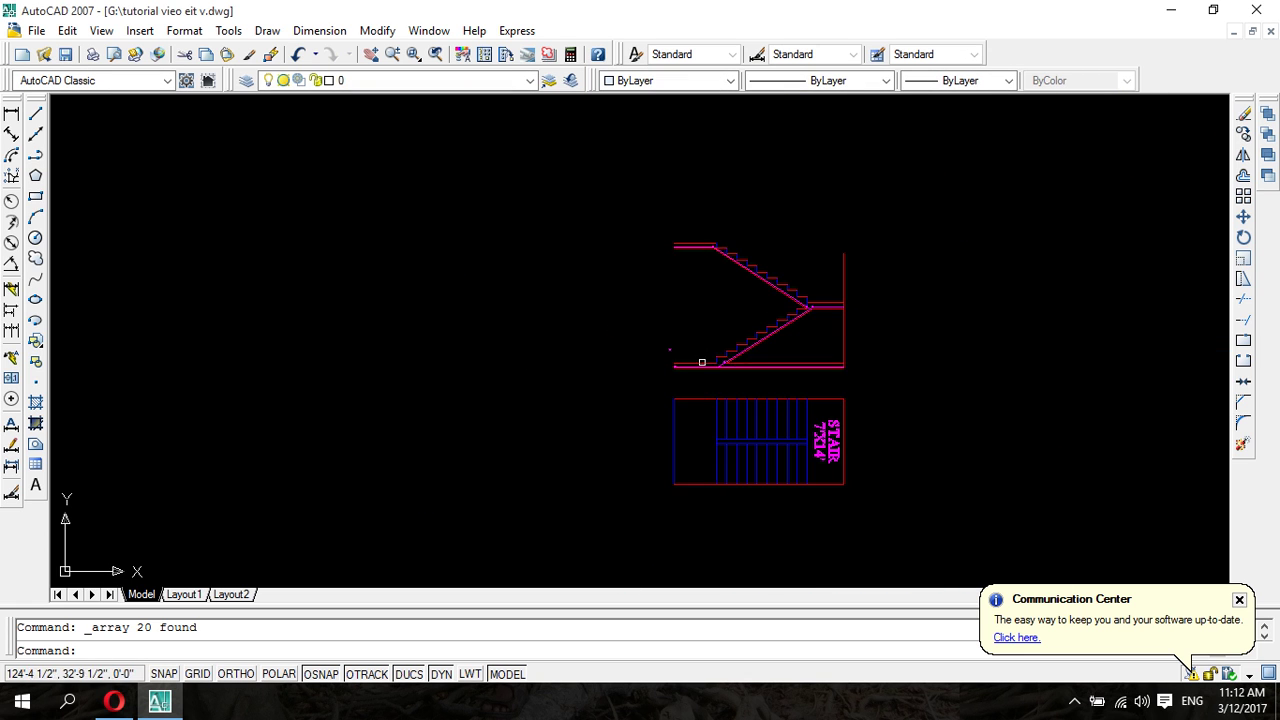
pyautogui.scroll(3, 702, 363)
pyautogui.scroll(3, 674, 354)
pyautogui.scroll(2, 686, 391)
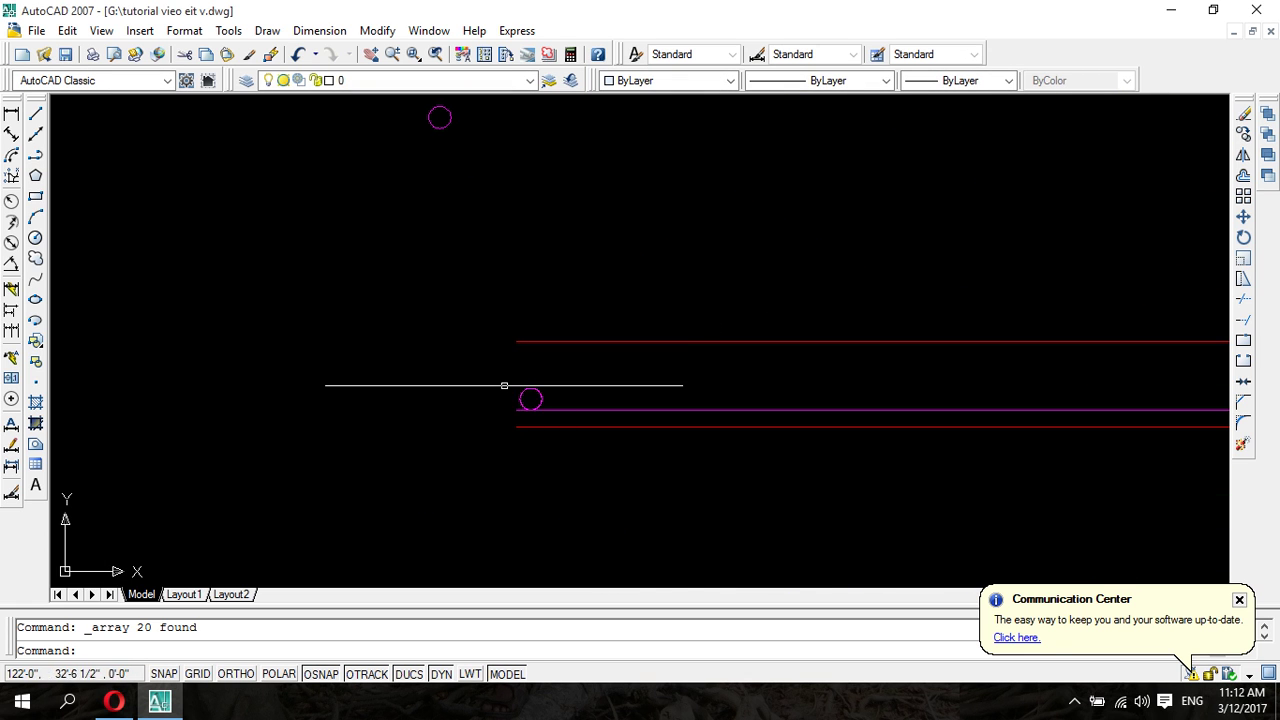
# - Window-select the 400 stacked circles on the base line for a new array
pyautogui.click(504, 385)
pyautogui.click(571, 420)
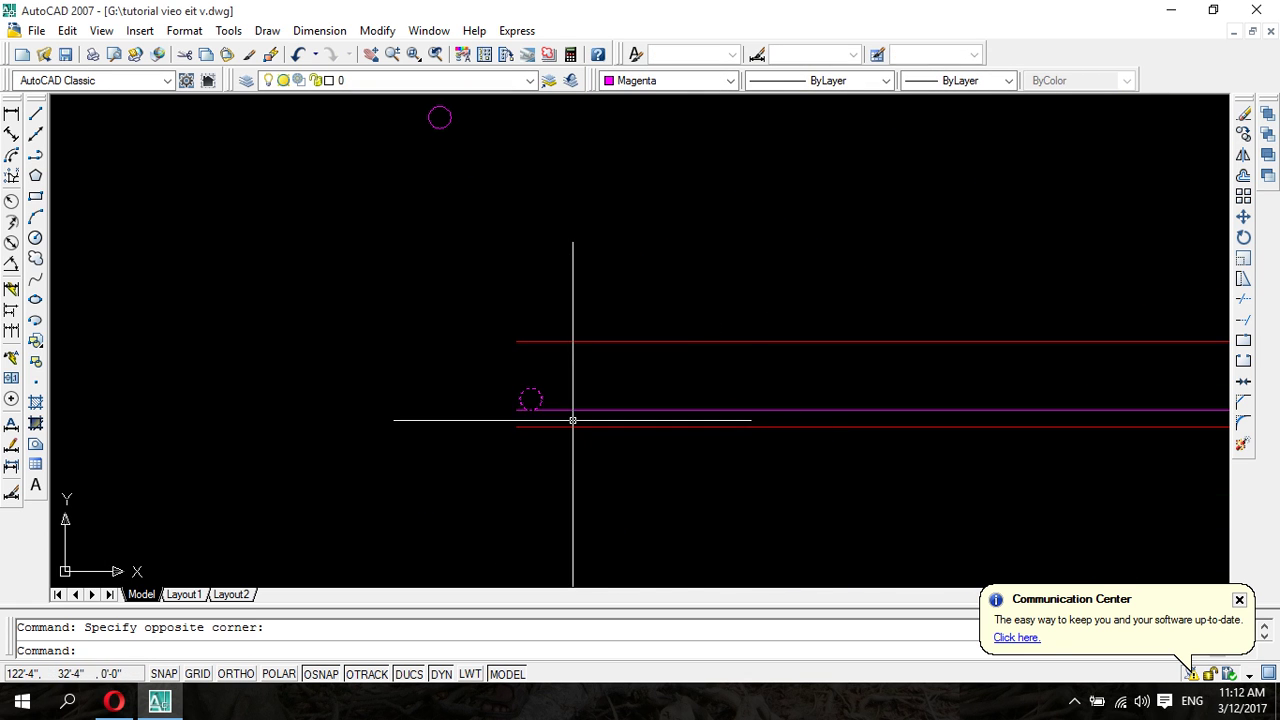
pyautogui.click(1244, 198)
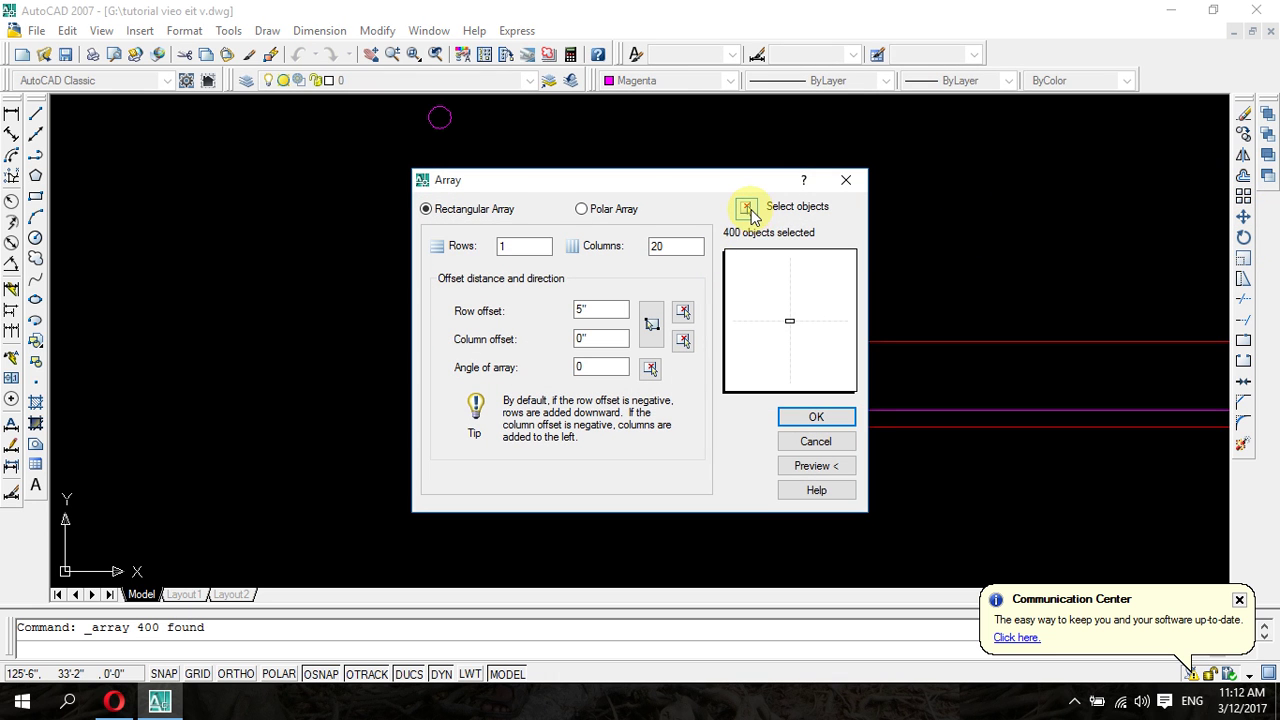
pyautogui.click(746, 209)
pyautogui.click(482, 384)
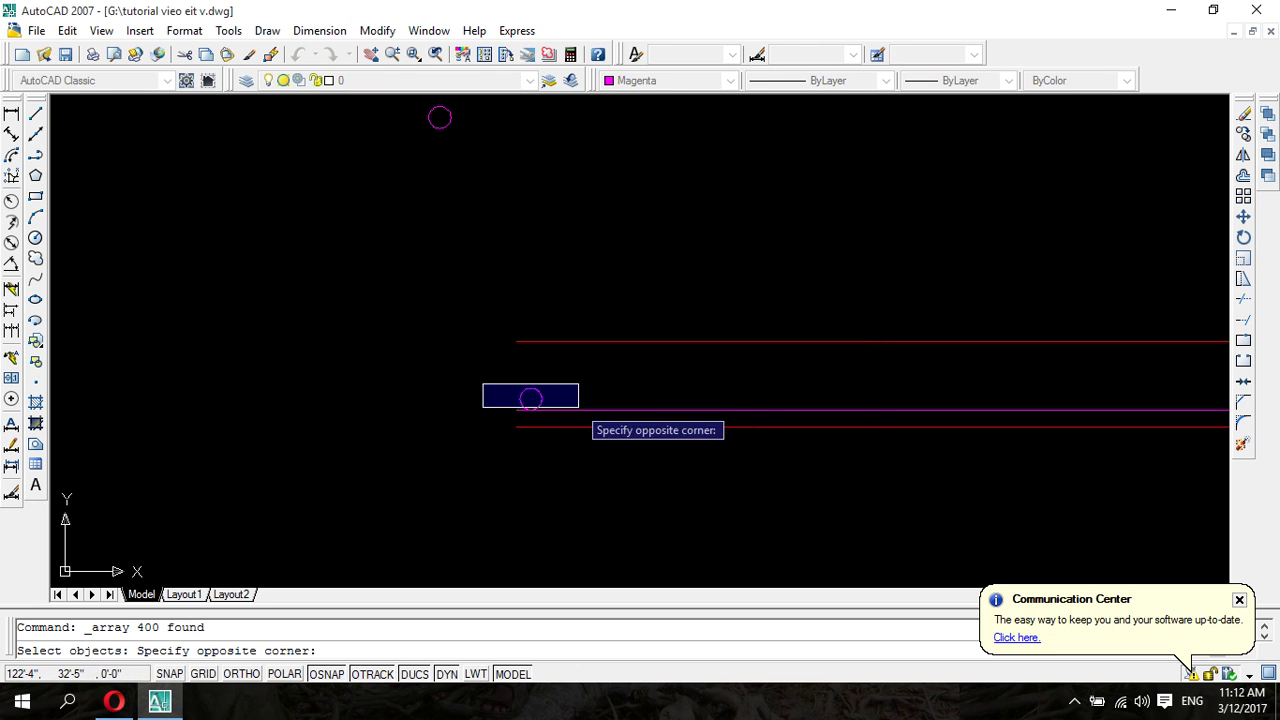
pyautogui.click(580, 409)
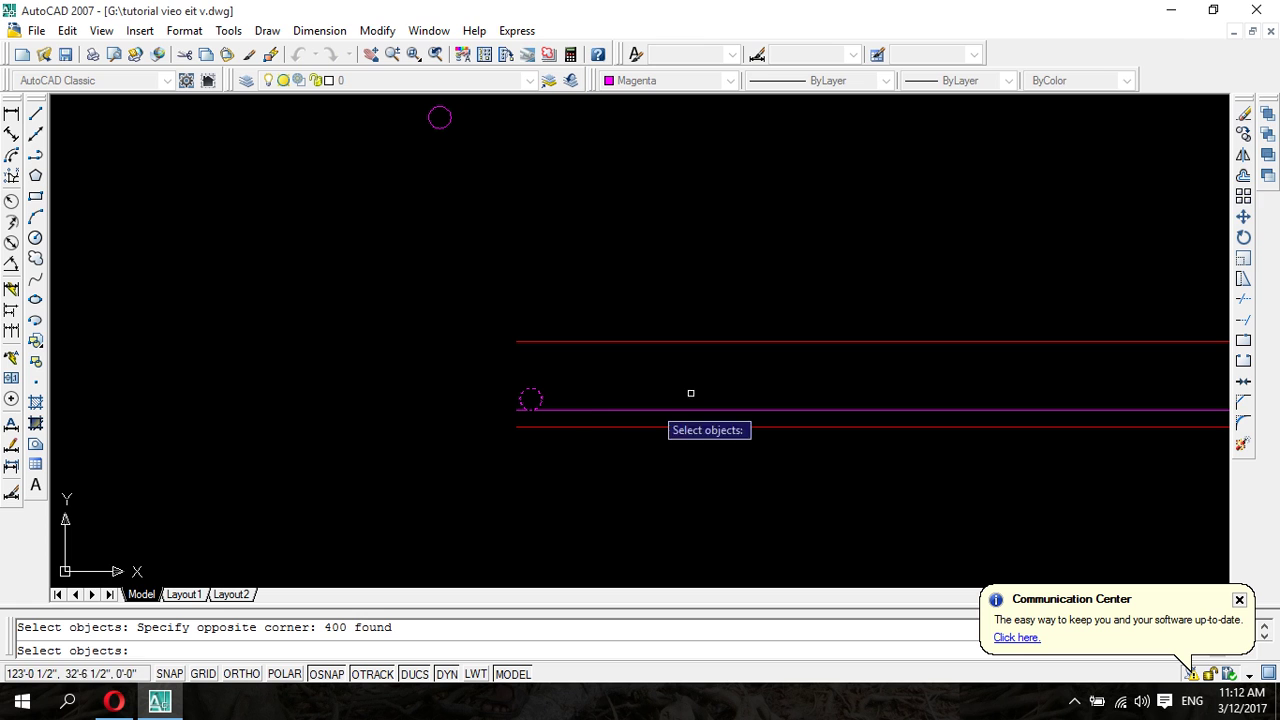
pyautogui.click(1244, 198)
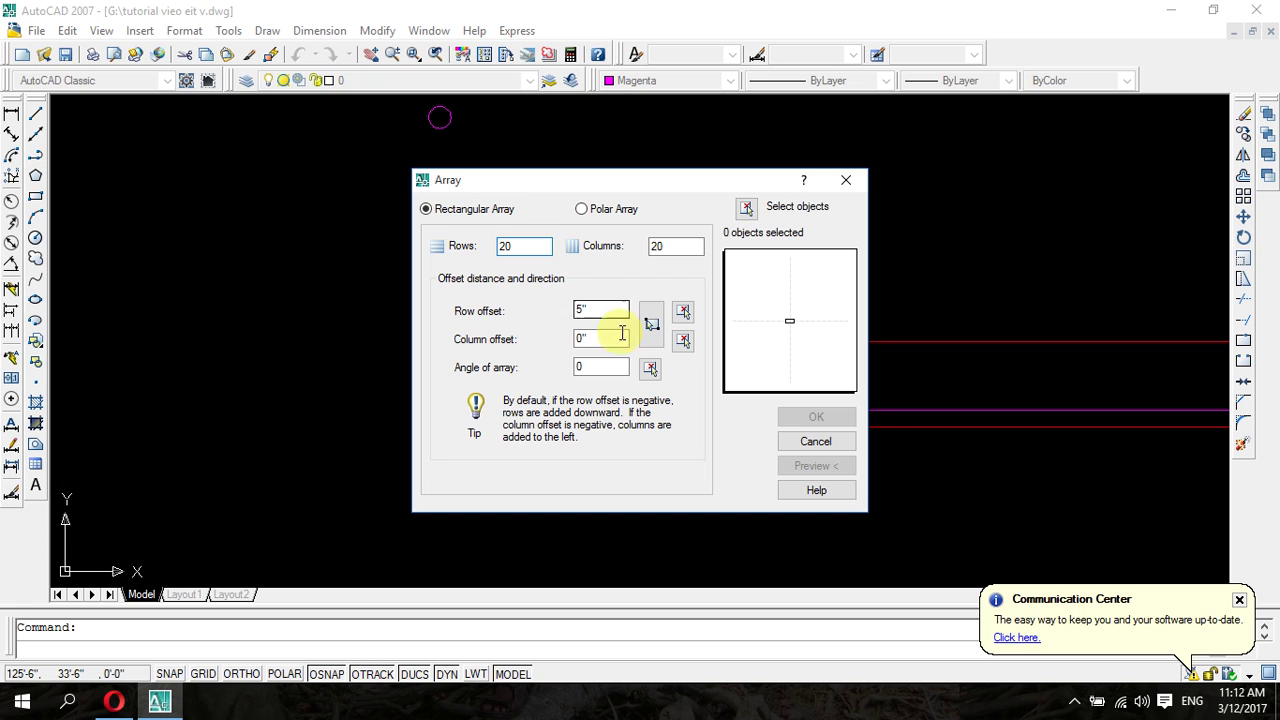
# - Set the array to 1 row and 20 columns, picking a unit cell for offsets -2" and 3"
pyautogui.press('Return')
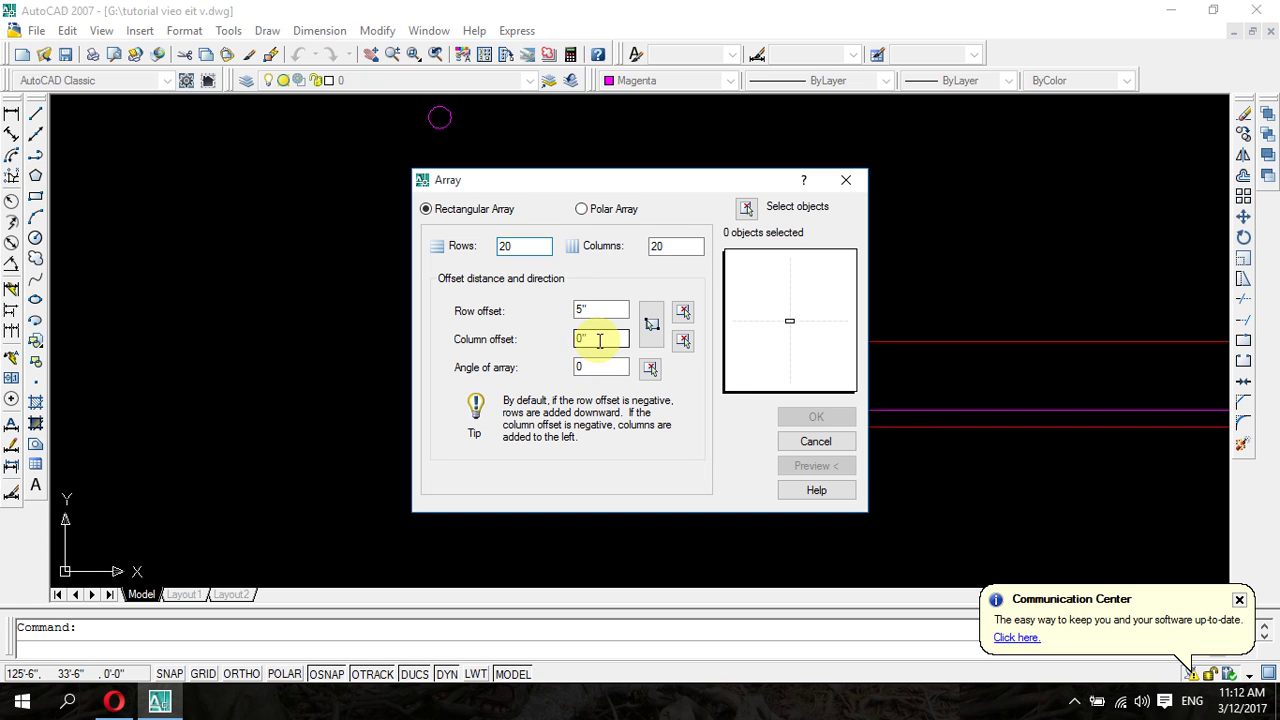
pyautogui.write('1')
pyautogui.press('Return')
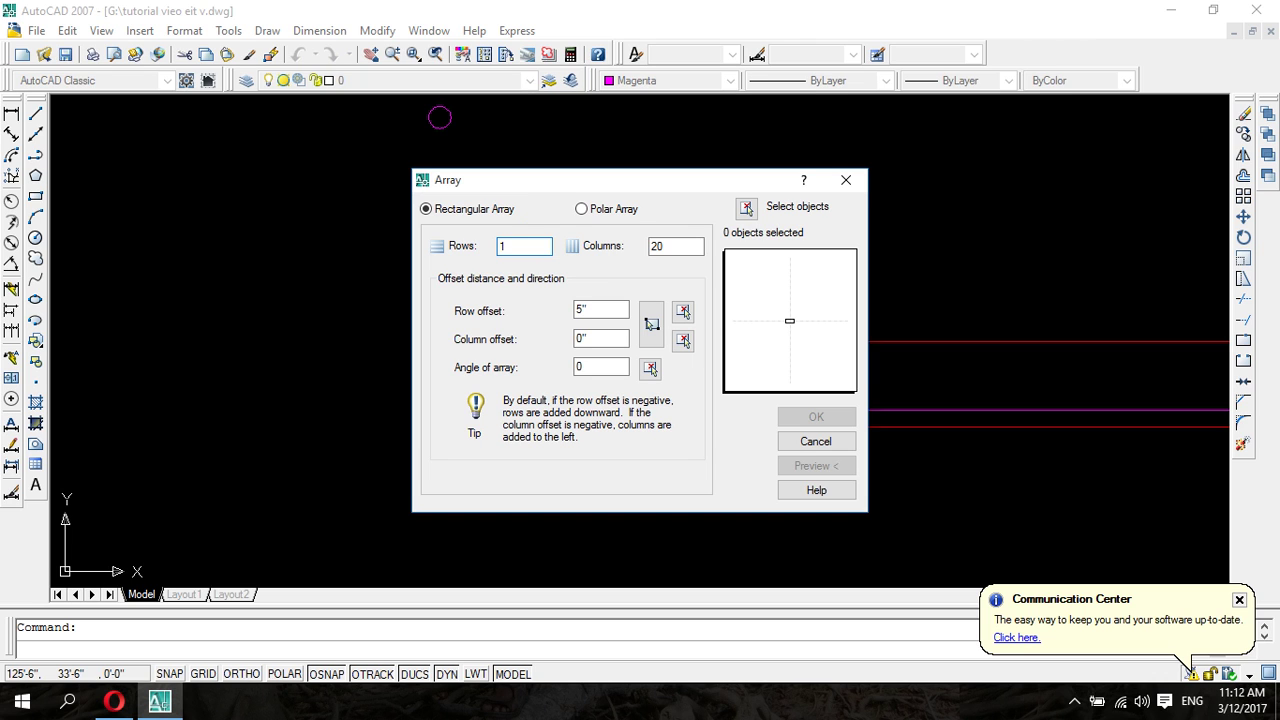
pyautogui.click(592, 339)
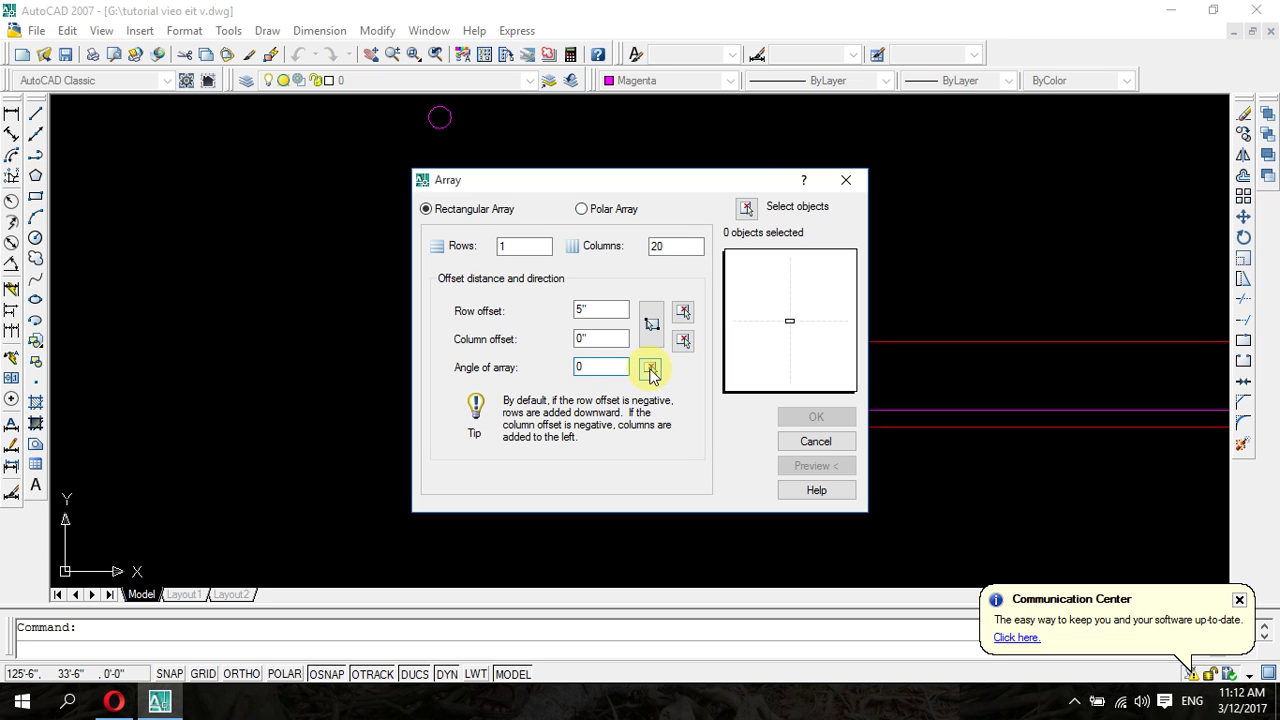
pyautogui.click(657, 327)
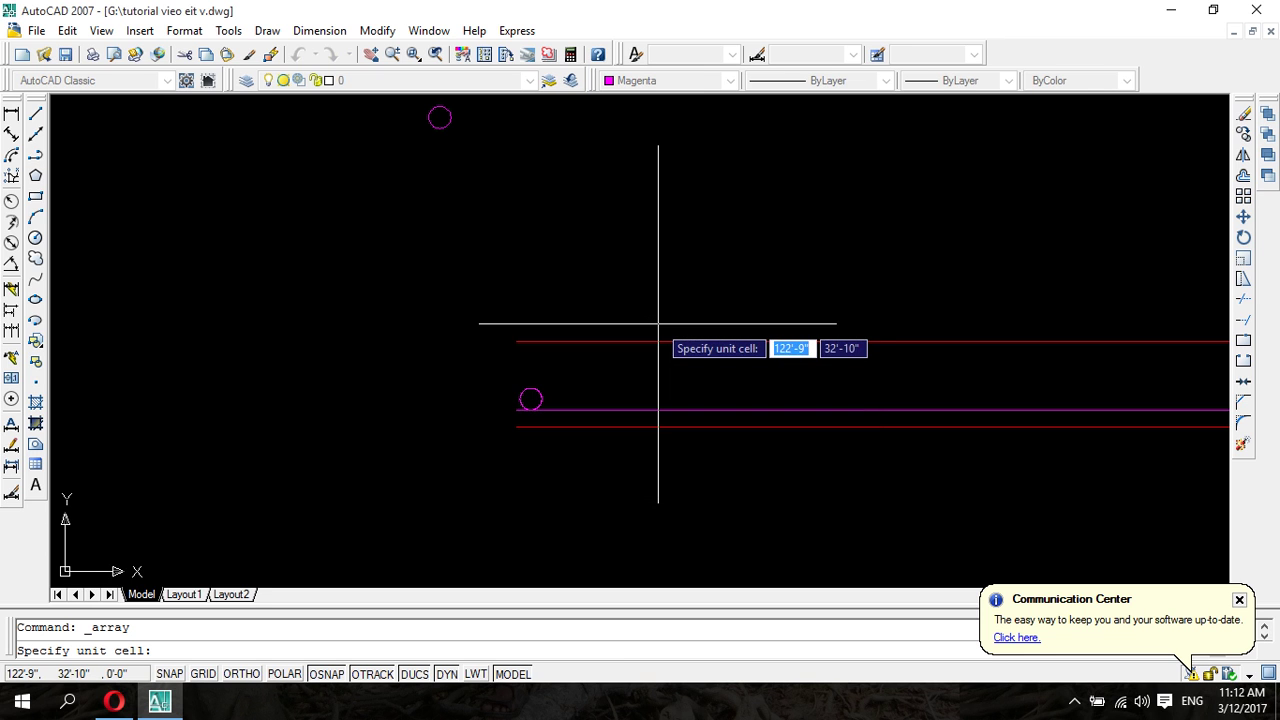
pyautogui.click(504, 380)
pyautogui.click(530, 399)
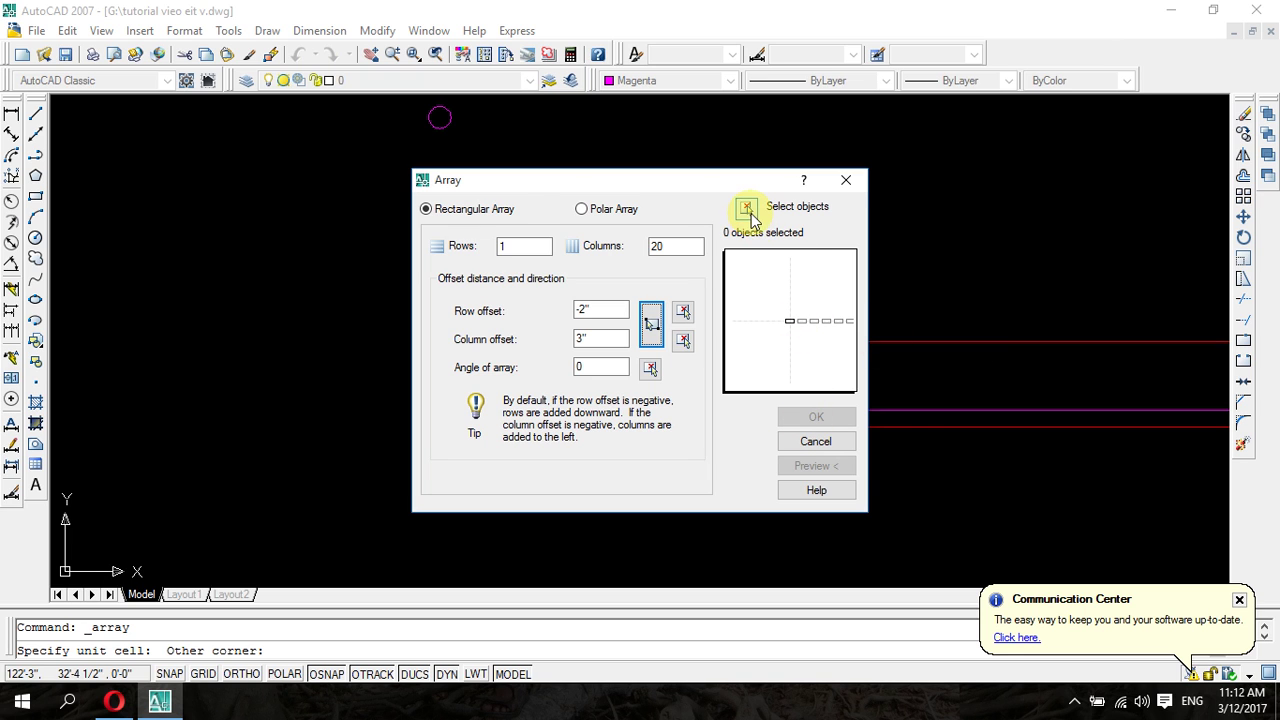
pyautogui.click(582, 210)
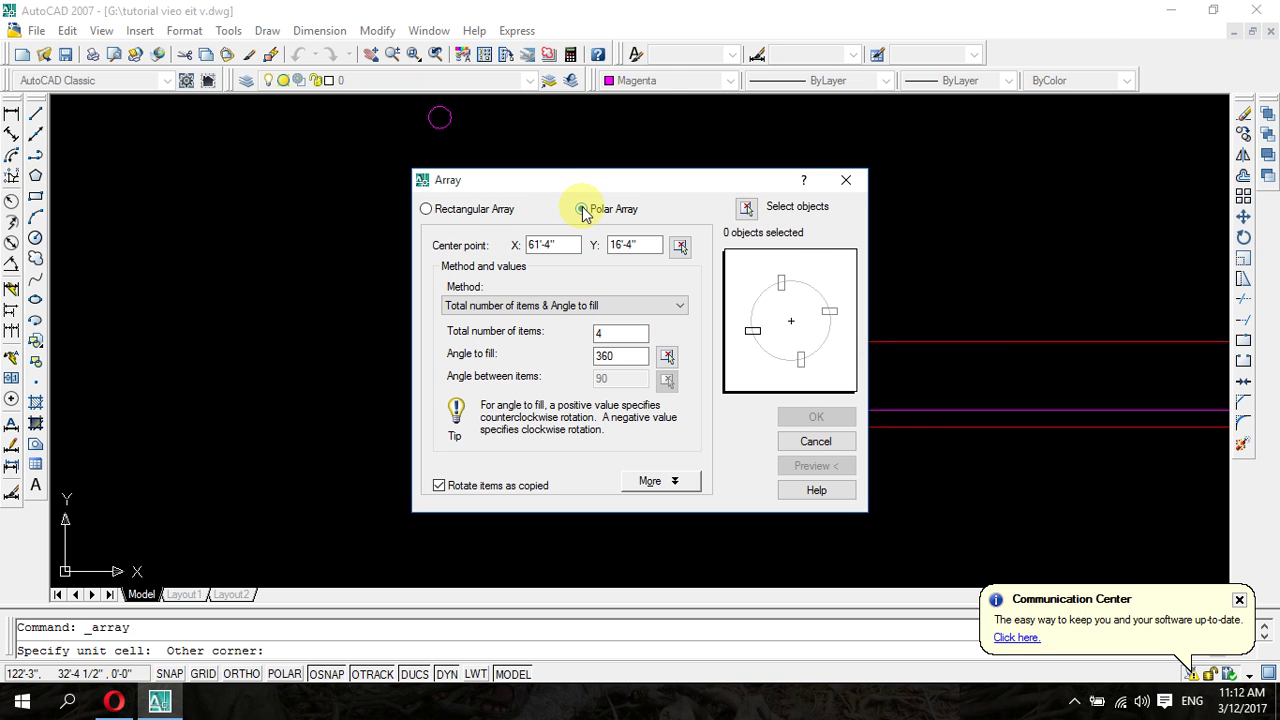
pyautogui.click(428, 209)
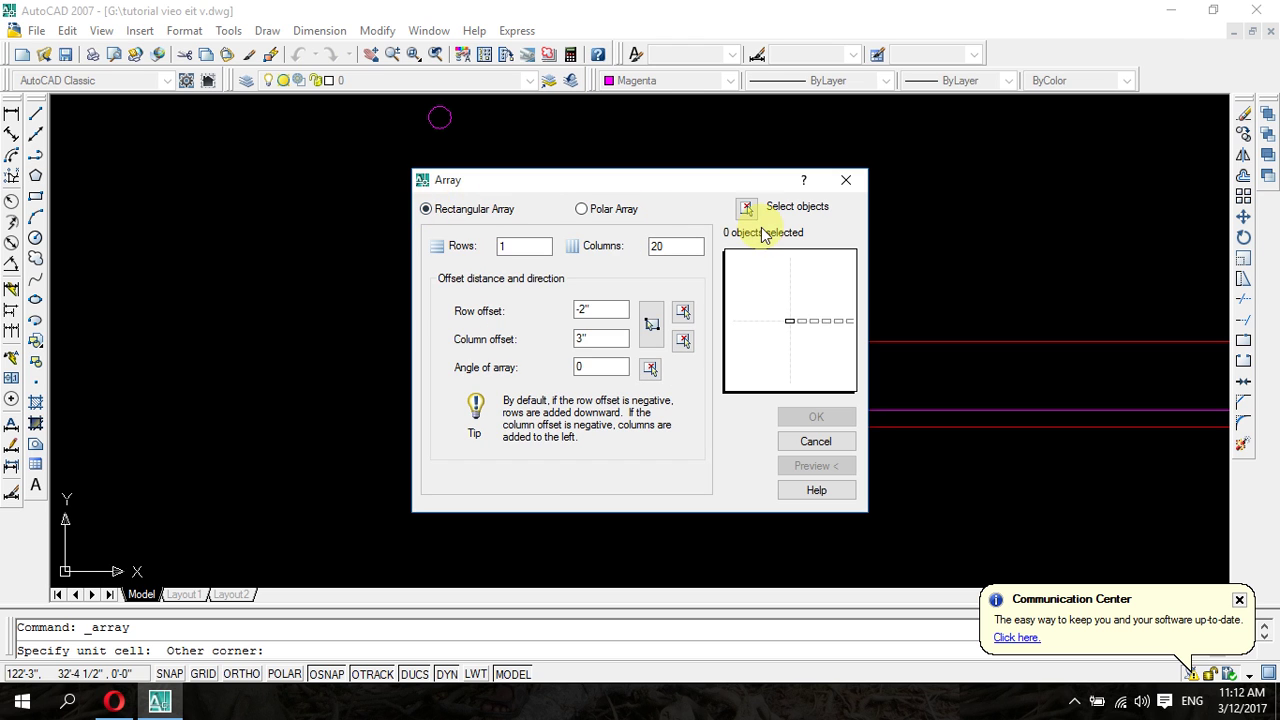
# - Reselect the 400 stacked circles and apply the array along the base line
pyautogui.click(747, 208)
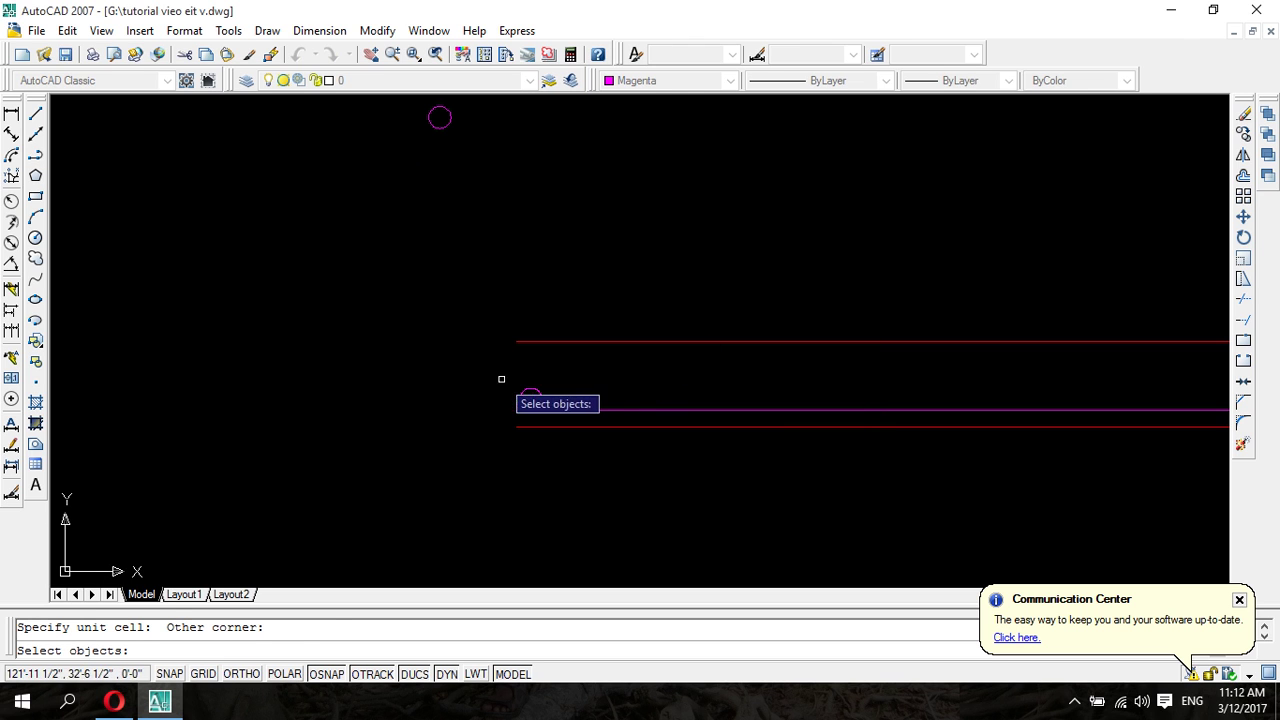
pyautogui.click(500, 379)
pyautogui.click(557, 419)
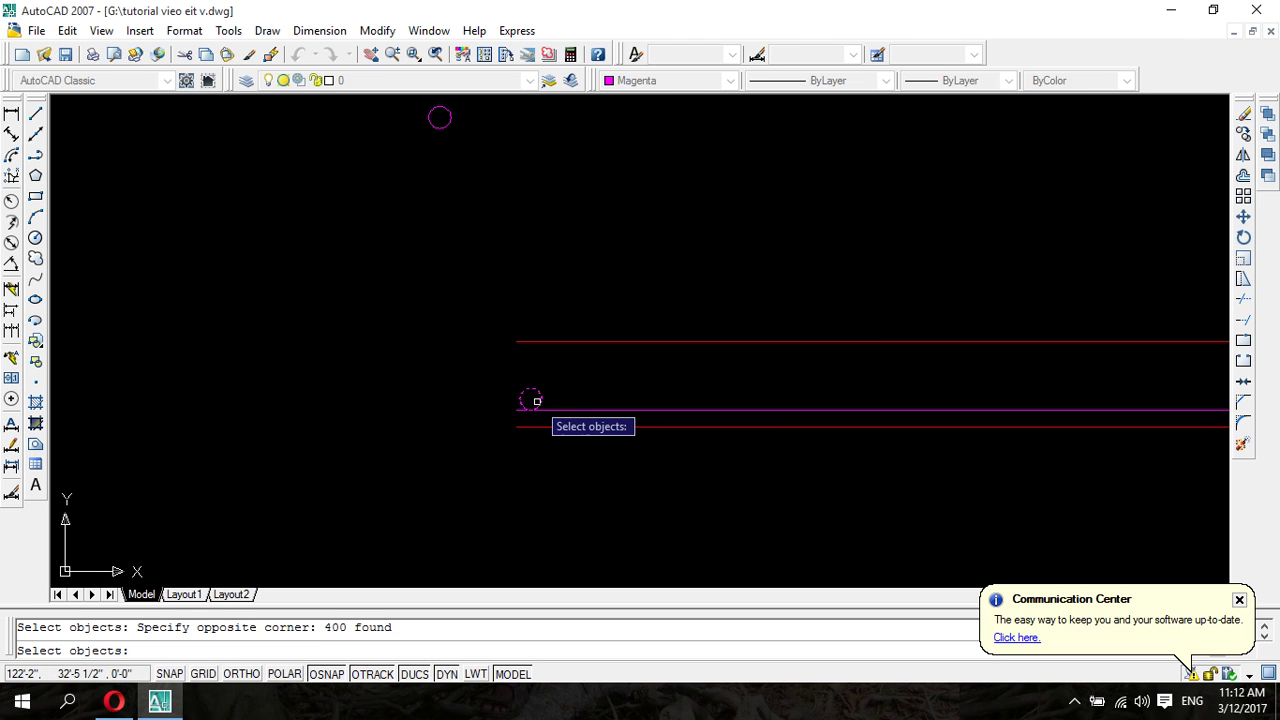
pyautogui.press('Return')
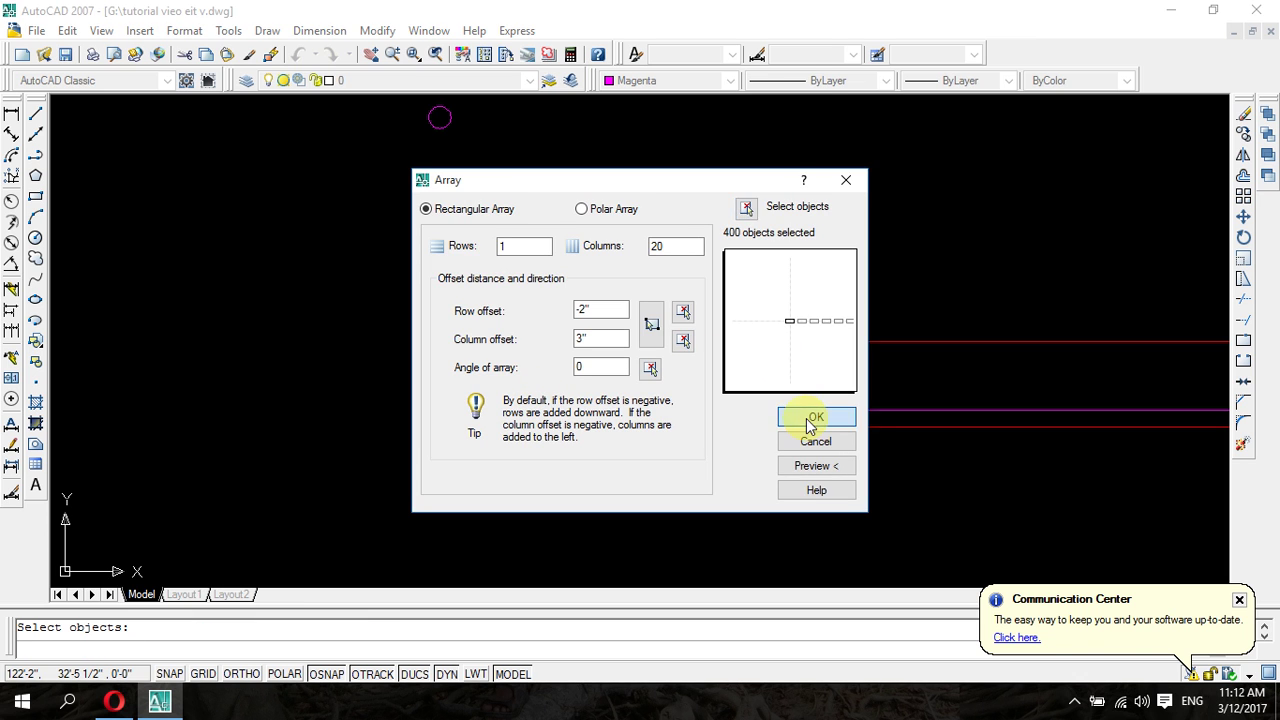
pyautogui.click(810, 418)
# - Zoom along the base line and start a window spanning the whole row of magenta circles
pyautogui.scroll(-2, 812, 410)
pyautogui.scroll(-1, 623, 386)
pyautogui.scroll(-1, 560, 372)
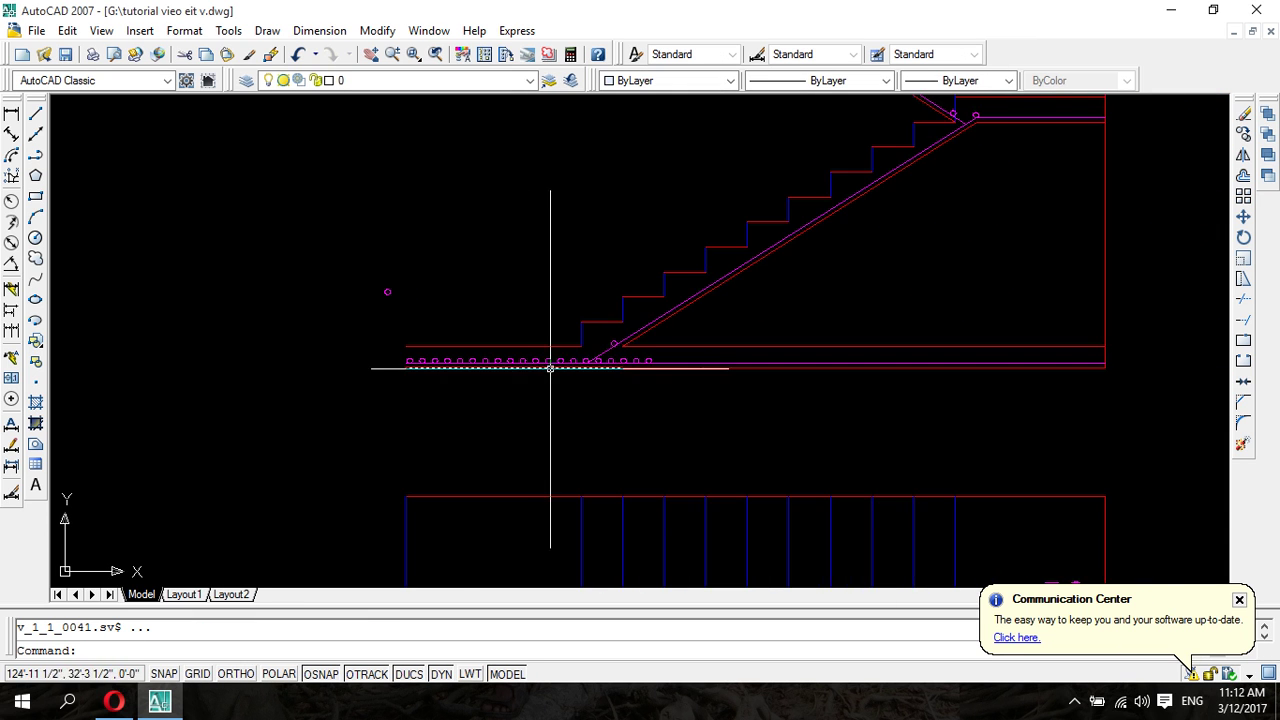
pyautogui.scroll(5, 550, 368)
pyautogui.scroll(1, 563, 363)
pyautogui.scroll(-2, 563, 363)
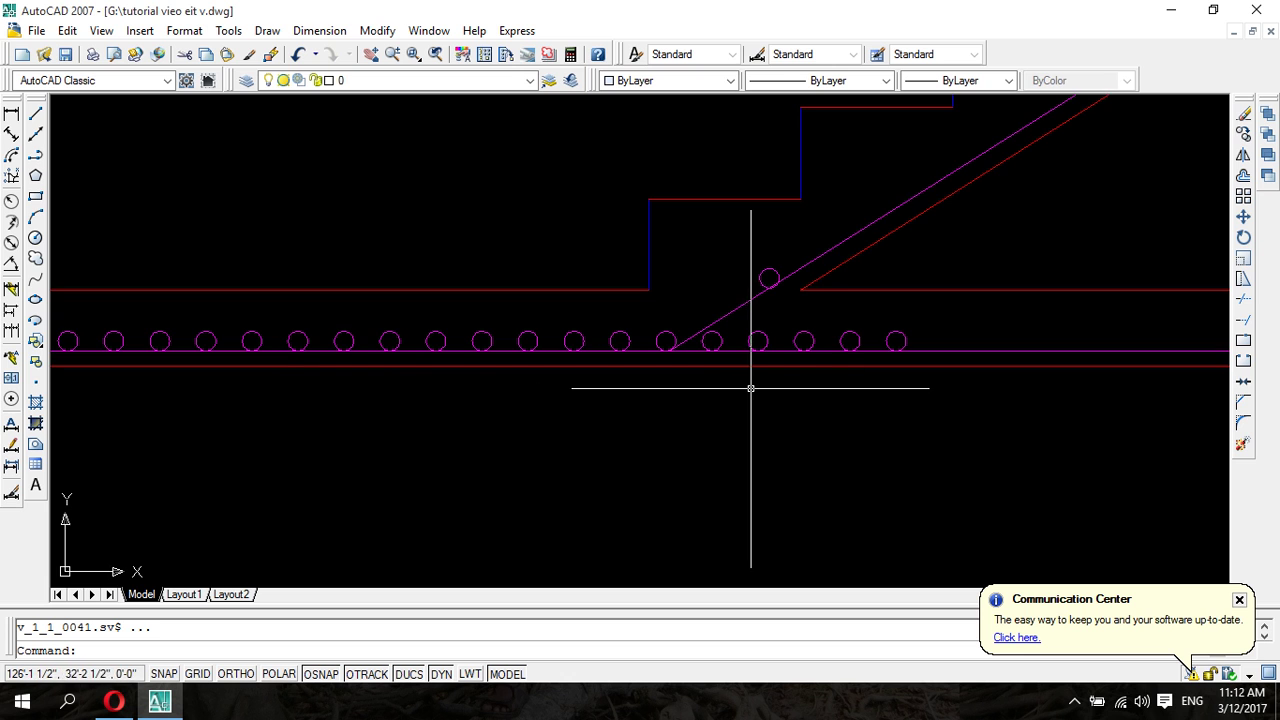
pyautogui.scroll(-2, 750, 388)
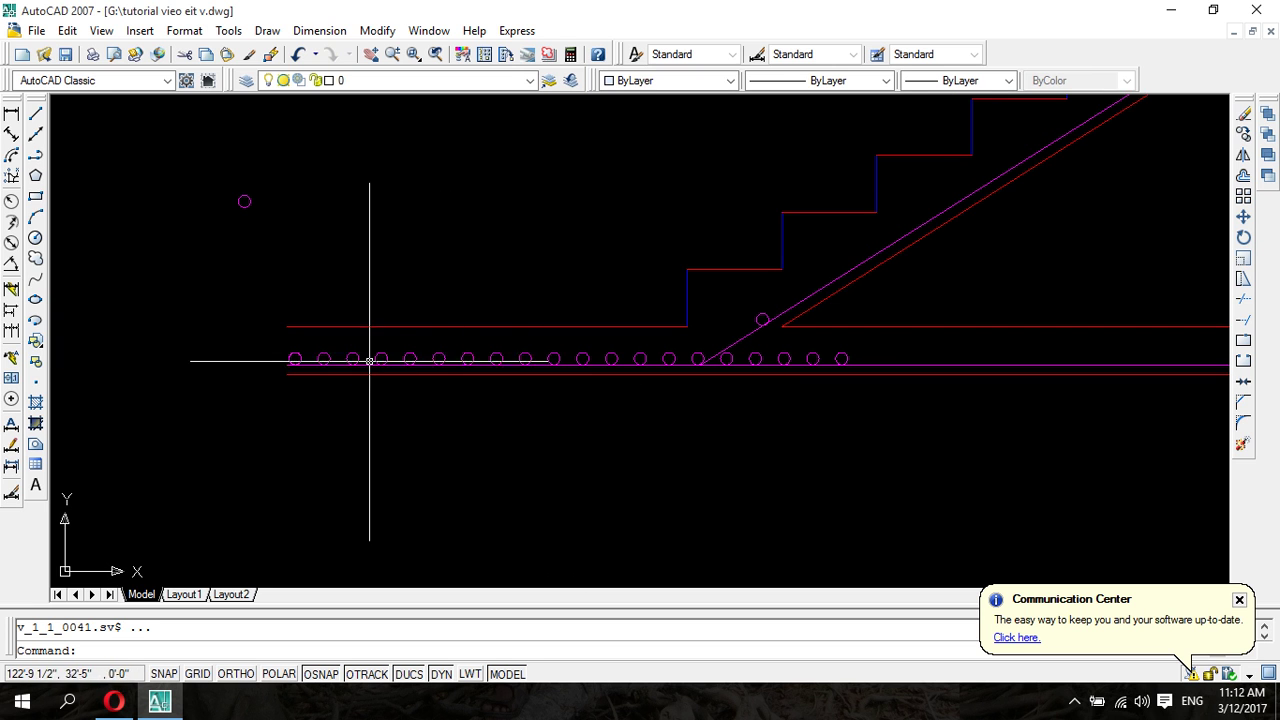
pyautogui.scroll(3, 360, 361)
pyautogui.scroll(2, 349, 362)
pyautogui.scroll(3, 355, 368)
pyautogui.scroll(-6, 390, 380)
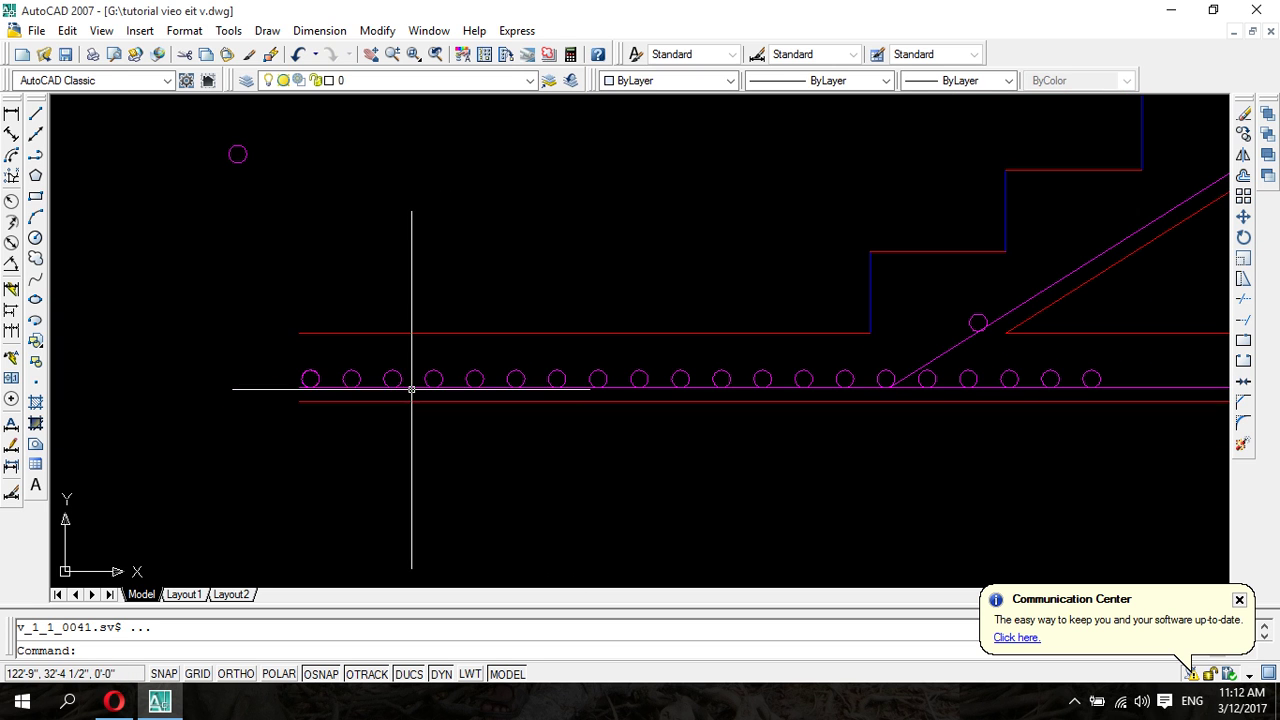
pyautogui.scroll(-2, 757, 423)
pyautogui.scroll(-1, 790, 390)
pyautogui.scroll(-1, 830, 352)
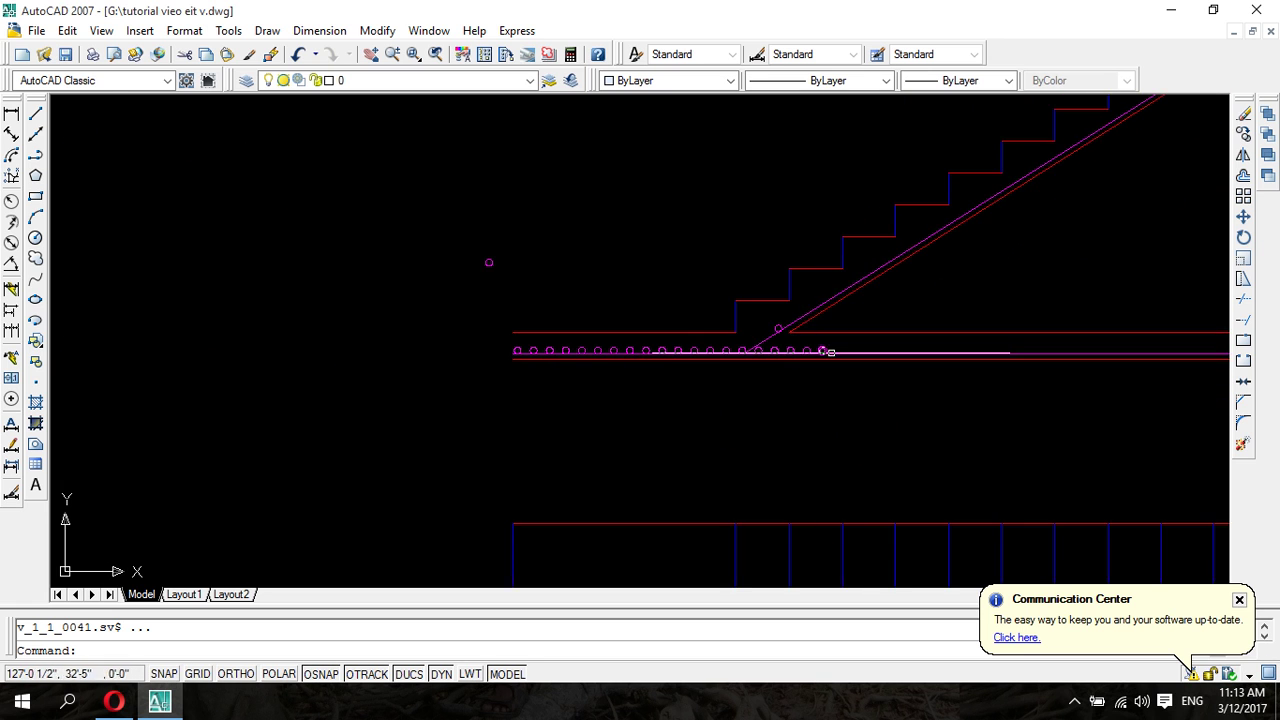
pyautogui.scroll(4, 830, 352)
pyautogui.scroll(3, 835, 352)
pyautogui.scroll(-5, 828, 354)
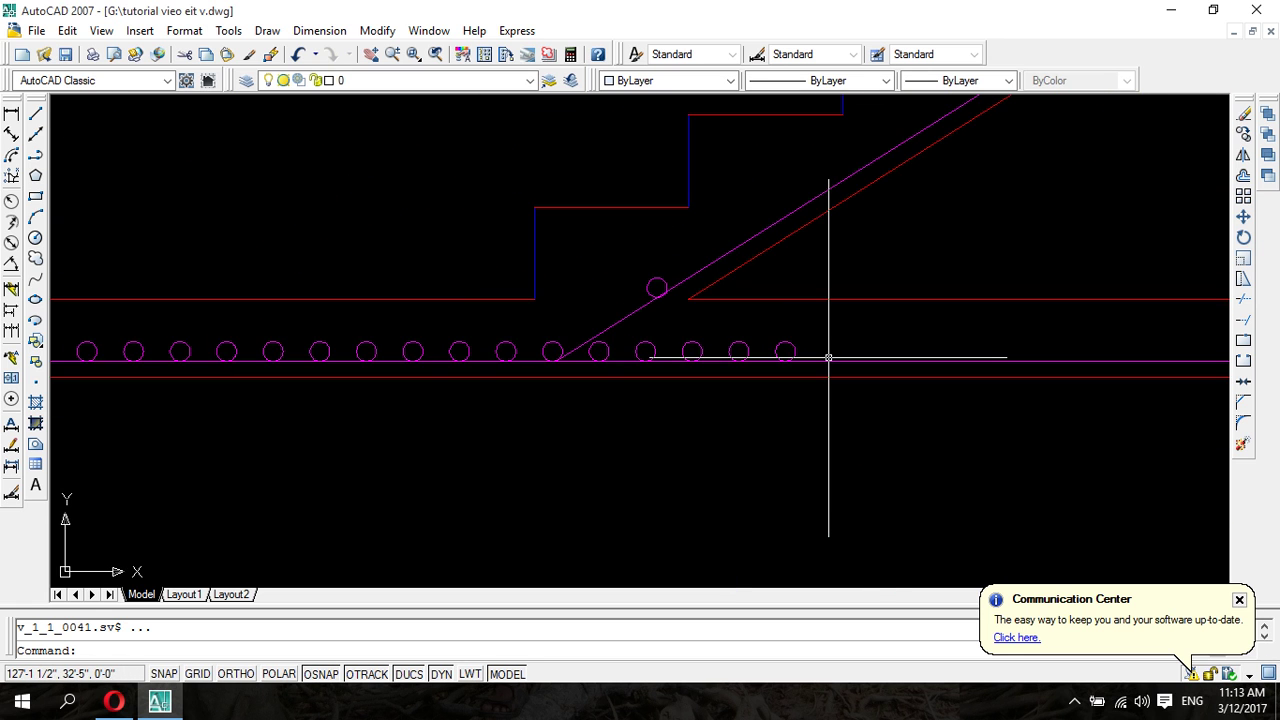
pyautogui.scroll(-3, 828, 356)
pyautogui.scroll(3, 828, 356)
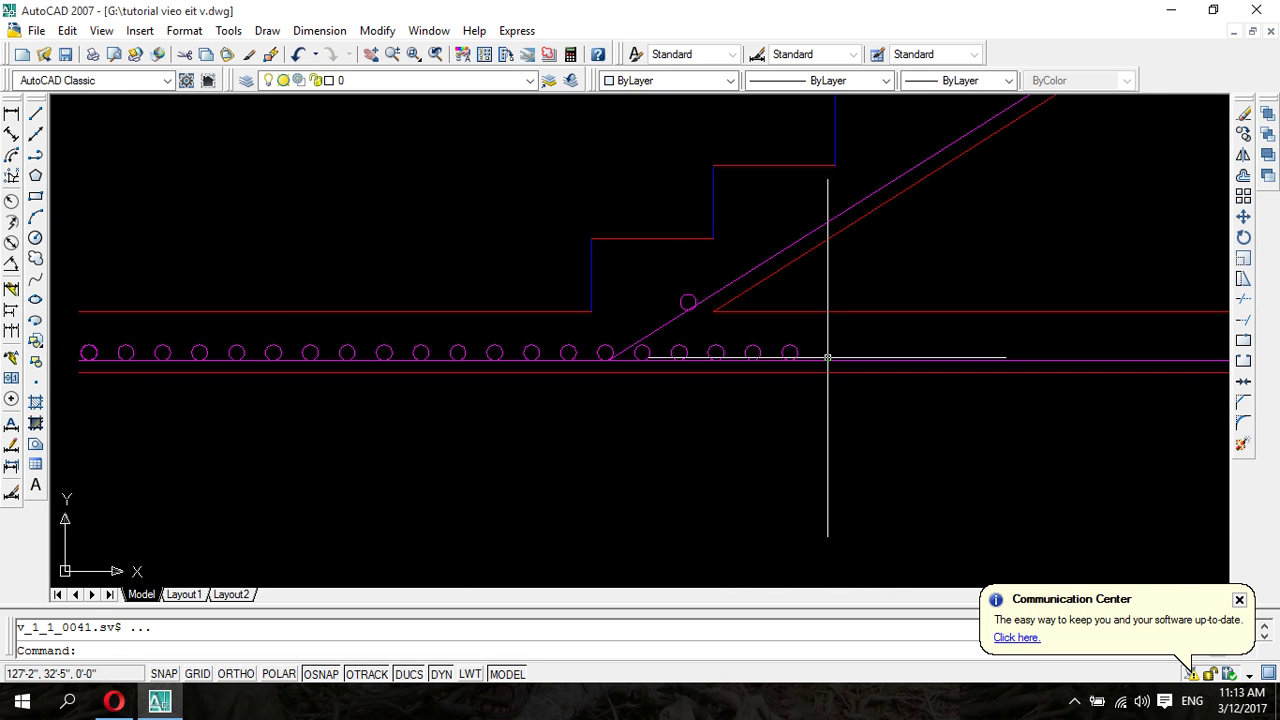
pyautogui.scroll(-2, 828, 356)
pyautogui.scroll(-3, 657, 354)
pyautogui.scroll(5, 608, 357)
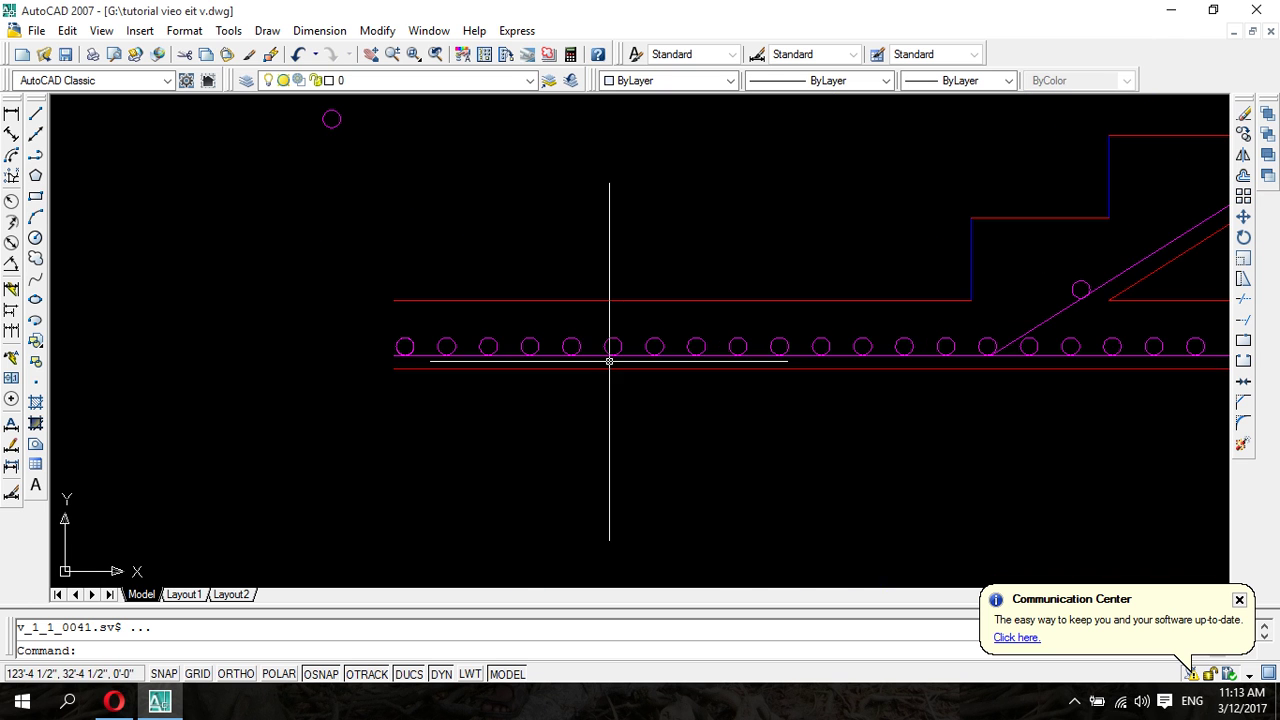
pyautogui.scroll(7, 574, 354)
pyautogui.moveTo(546, 354); pyautogui.dragTo(503, 370, button='middle')
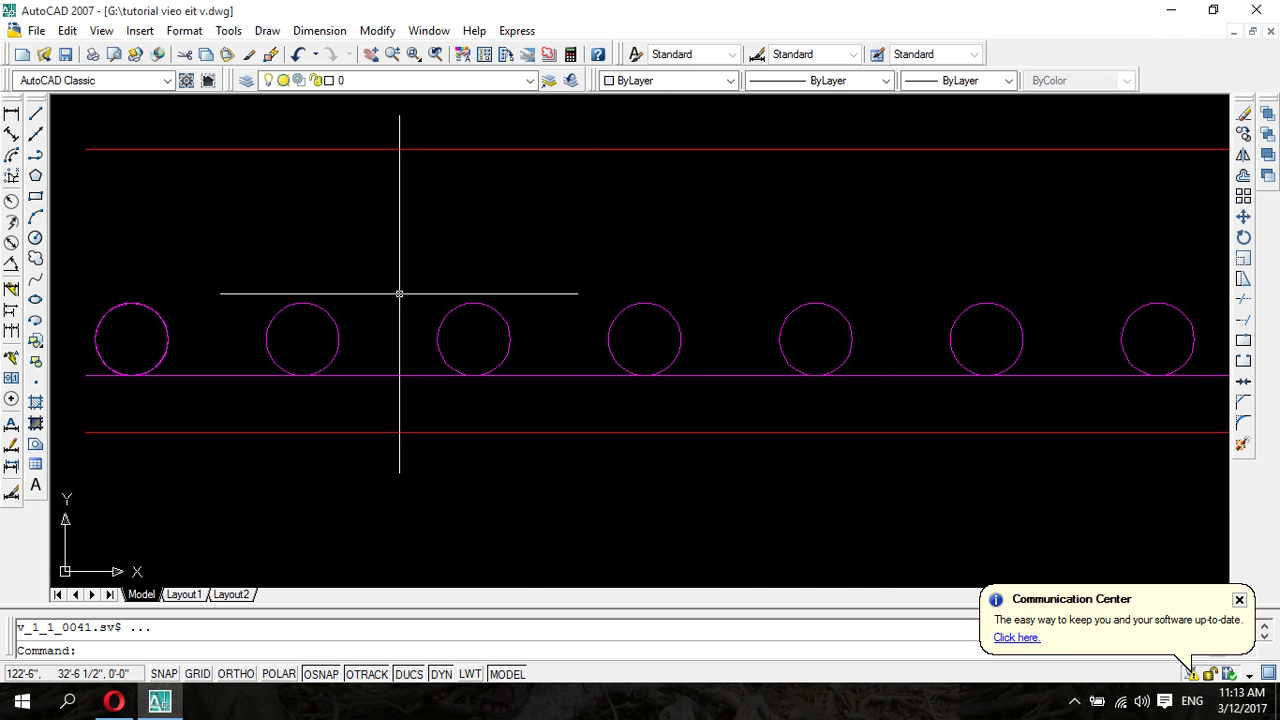
pyautogui.moveTo(397, 291); pyautogui.dragTo(626, 319, button='middle')
pyautogui.scroll(3, 500, 320)
pyautogui.scroll(-5, 500, 320)
pyautogui.scroll(-1, 500, 320)
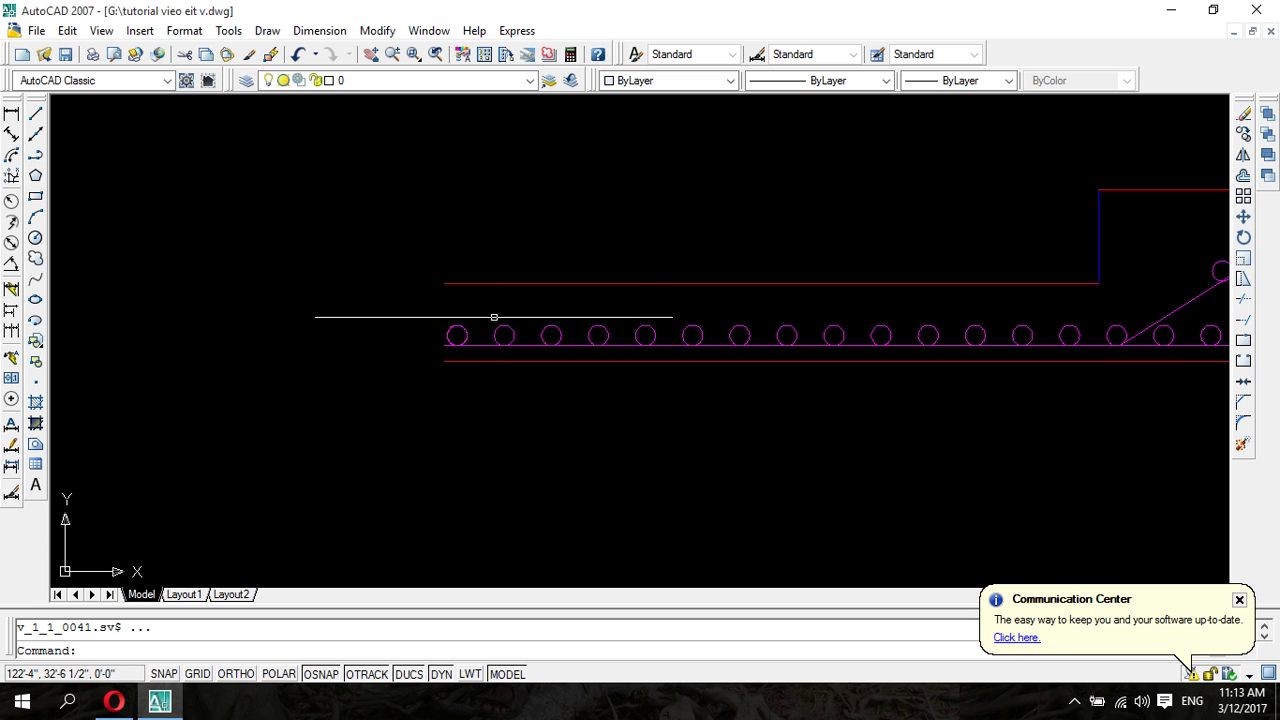
pyautogui.click(493, 314)
pyautogui.scroll(-1, 1110, 350)
pyautogui.scroll(1, 1100, 350)
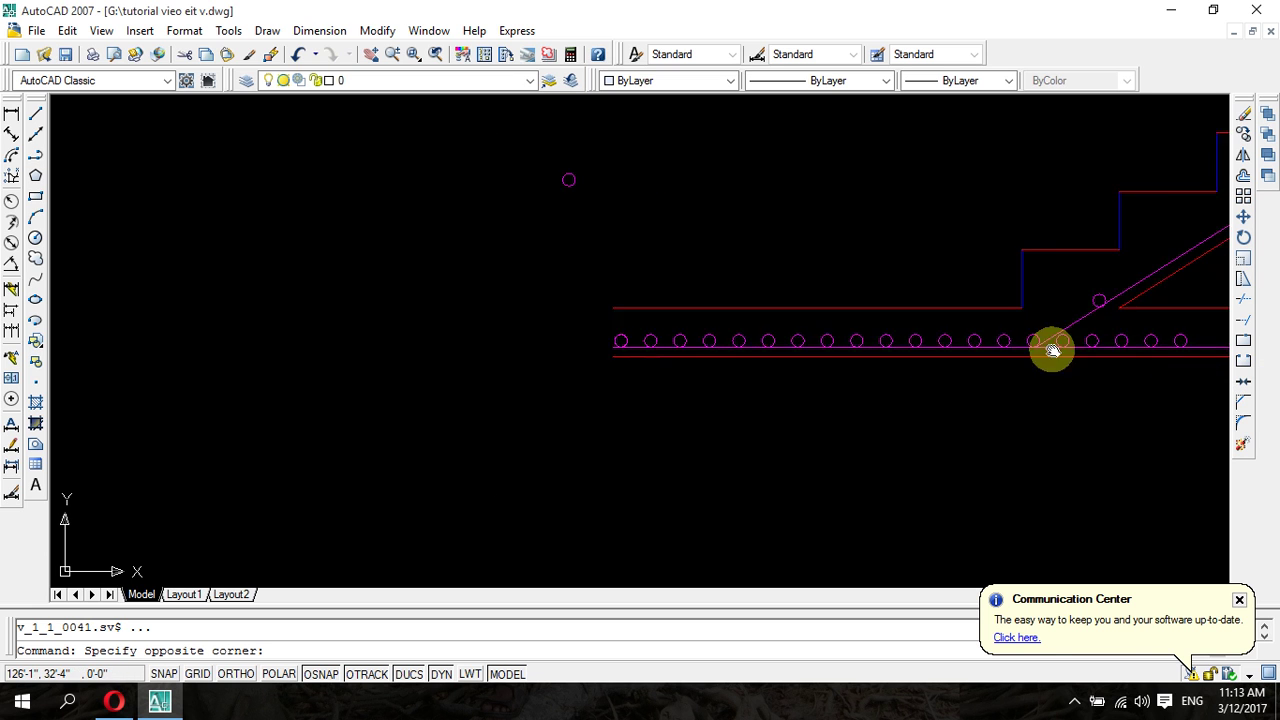
pyautogui.moveTo(1051, 349); pyautogui.dragTo(962, 326, button='middle')
# - Erase the selected row of circles and zoom to the leftovers at the line's left end
pyautogui.click(981, 331)
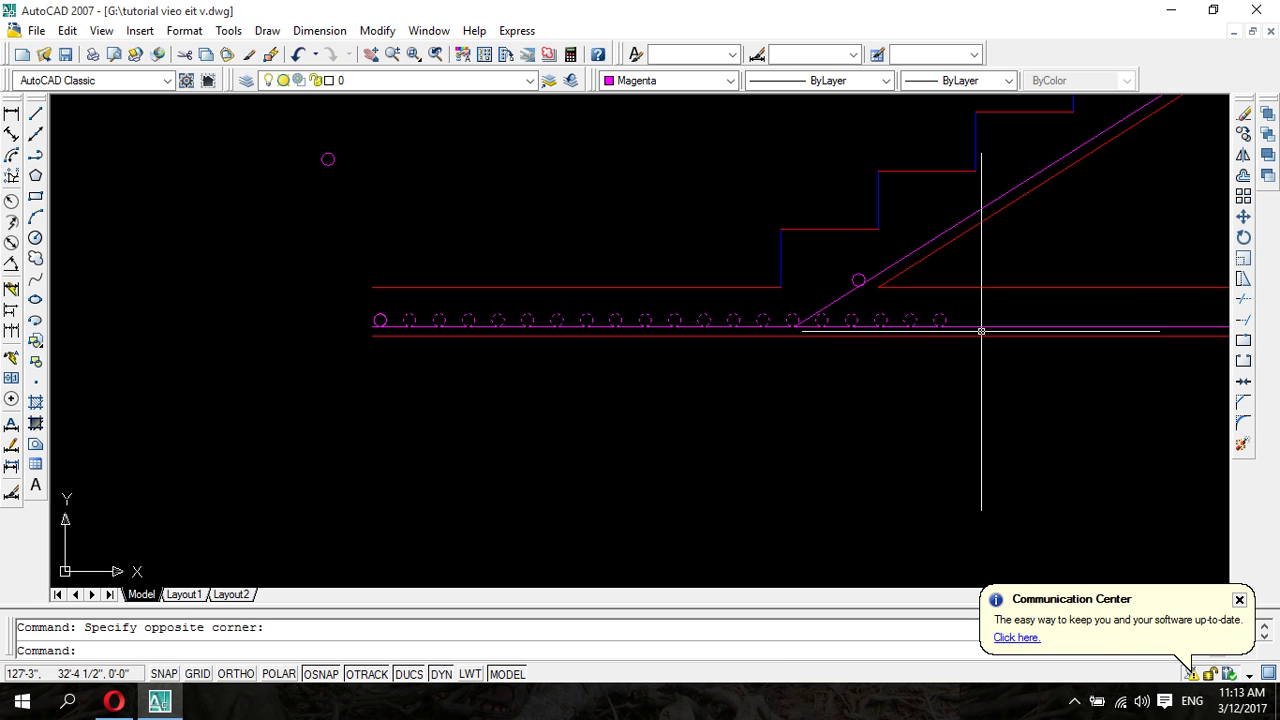
pyautogui.press('Delete')
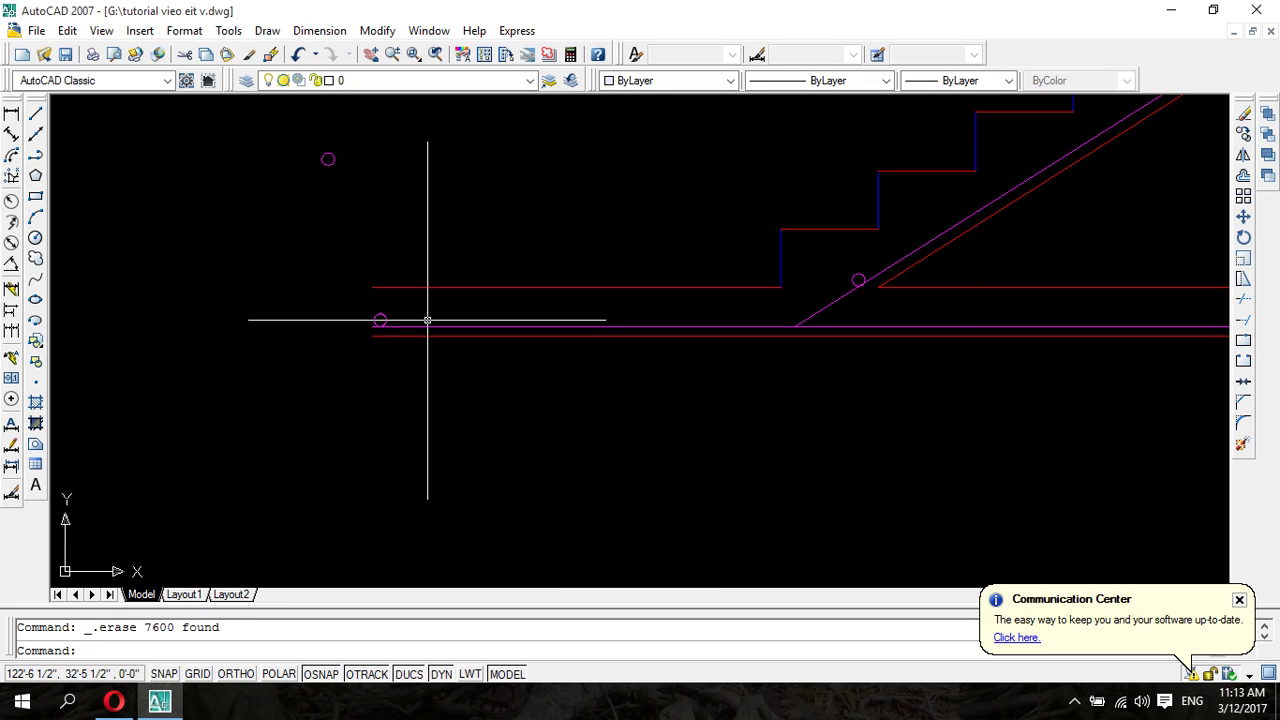
pyautogui.scroll(3, 421, 325)
pyautogui.moveTo(421, 325); pyautogui.dragTo(617, 343, button='middle')
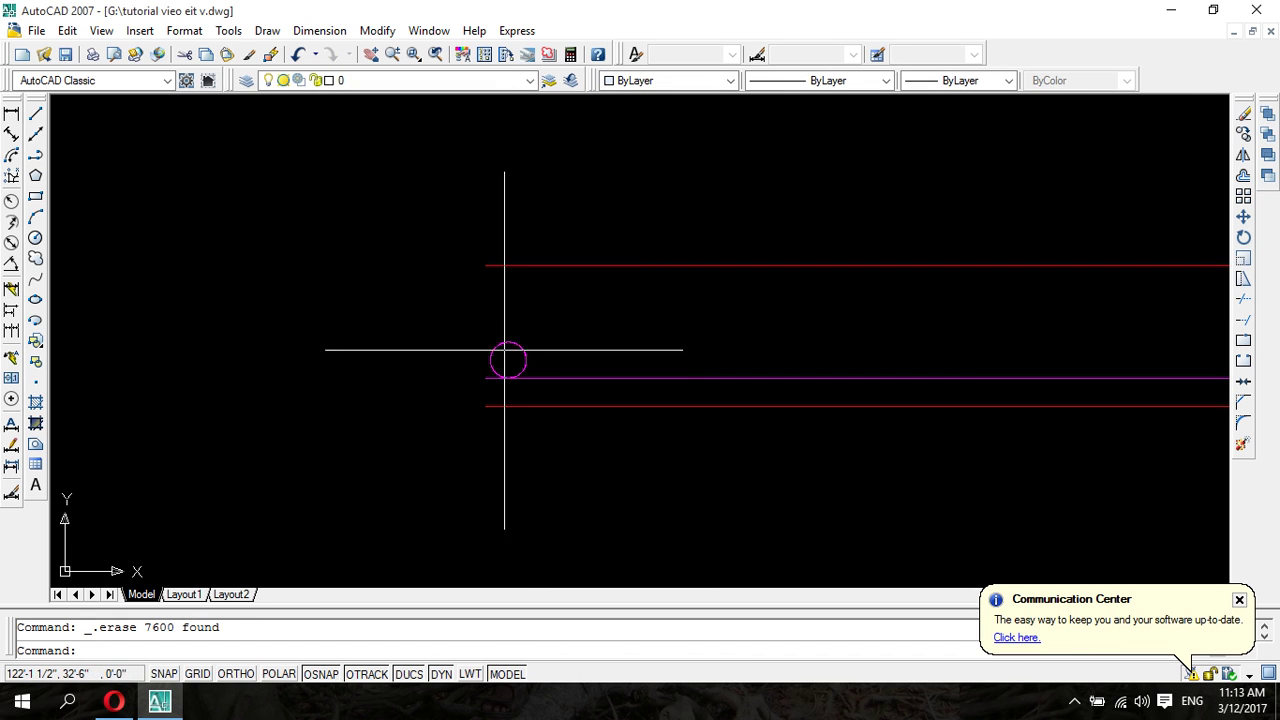
pyautogui.scroll(2, 505, 350)
pyautogui.scroll(1, 509, 338)
pyautogui.scroll(1, 509, 330)
pyautogui.scroll(2, 509, 340)
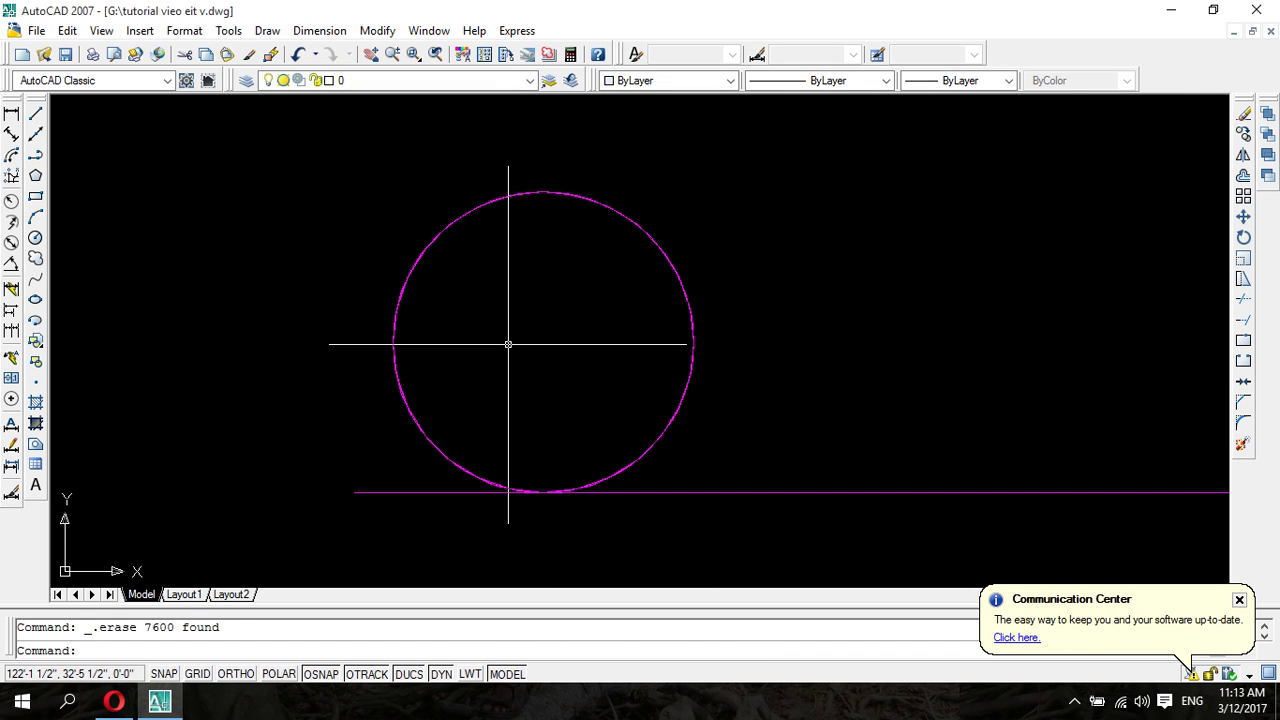
pyautogui.scroll(1, 509, 343)
# - Delete the leftover overlapping circles stacked at the base line's left end
pyautogui.click(390, 244)
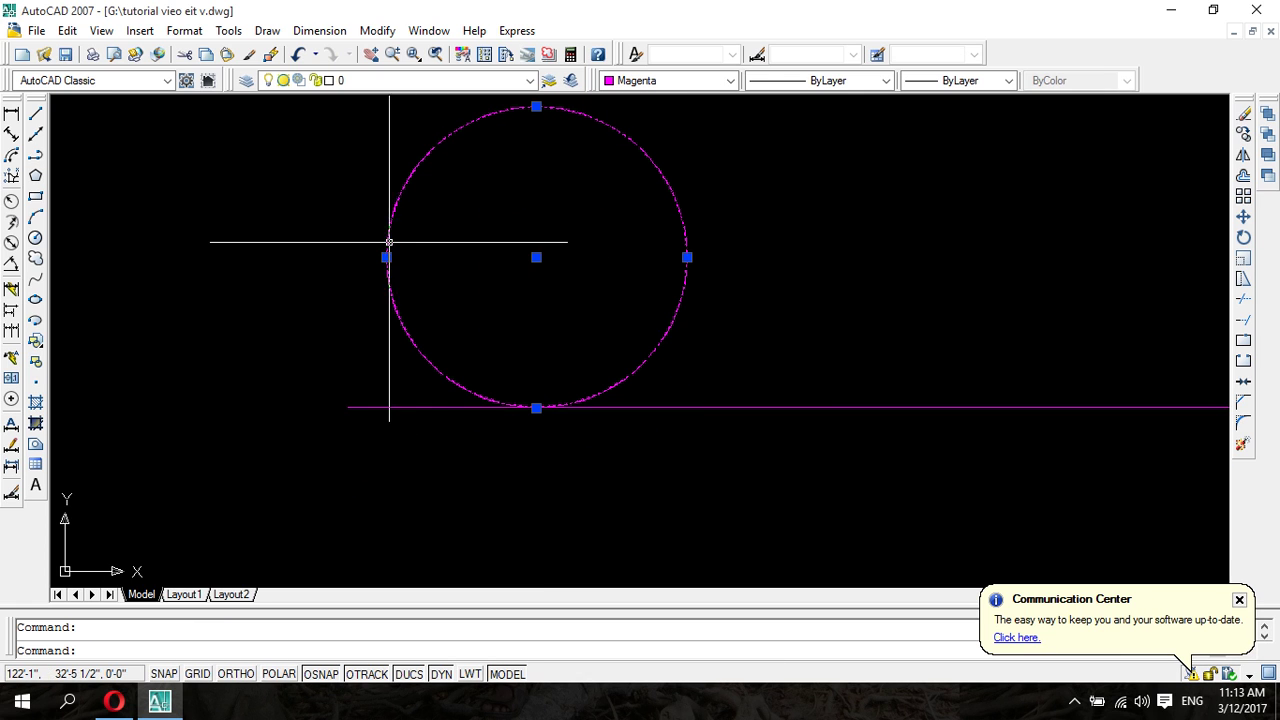
pyautogui.press('Delete')
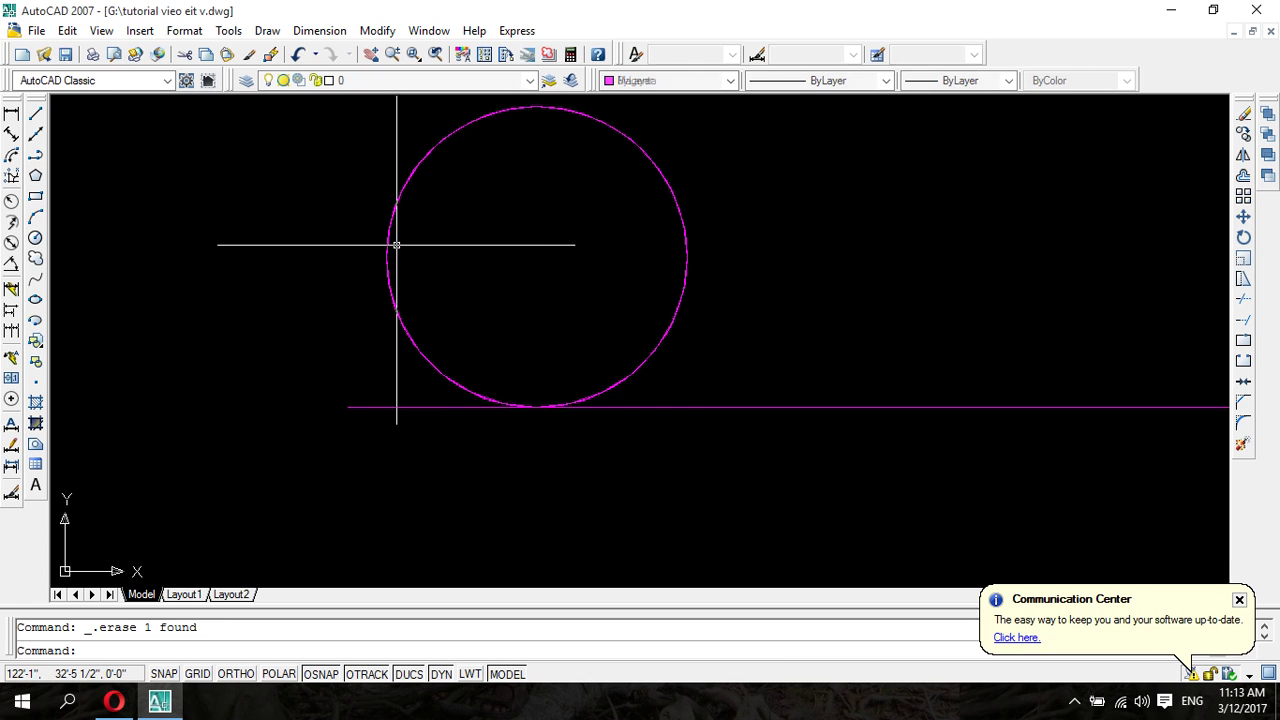
pyautogui.click(385, 250)
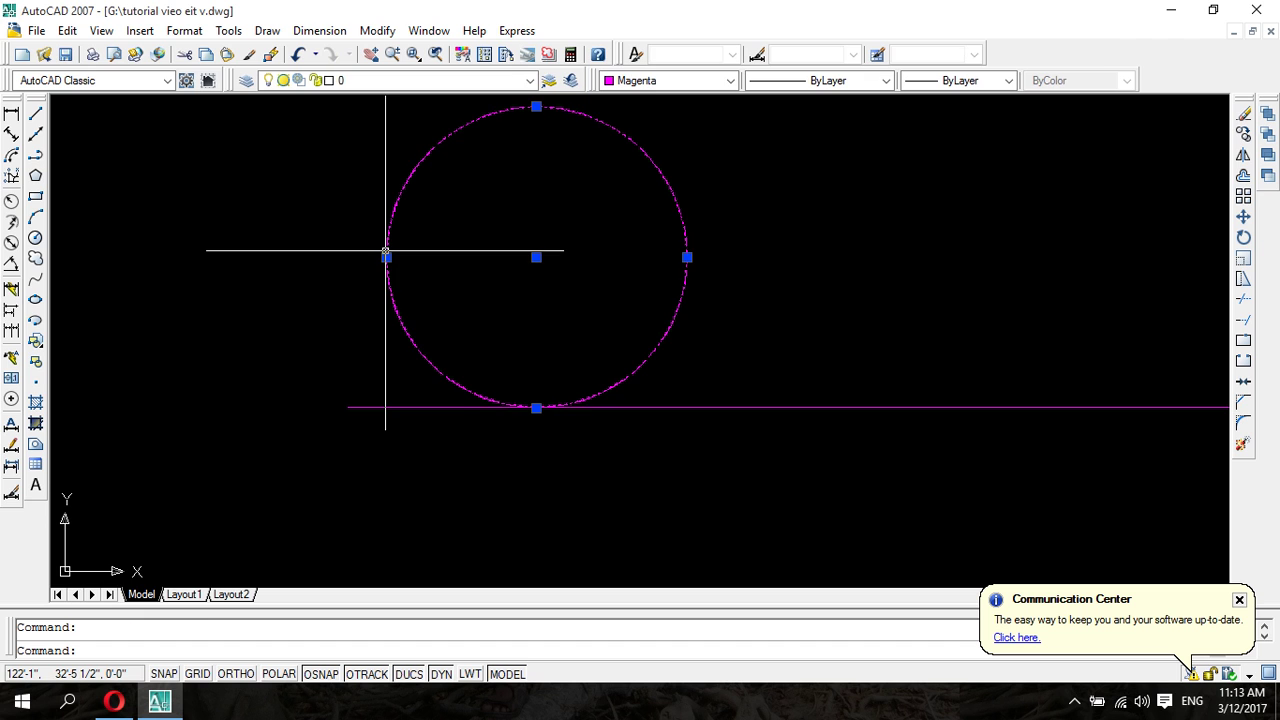
pyautogui.press('Delete')
pyautogui.click(385, 250)
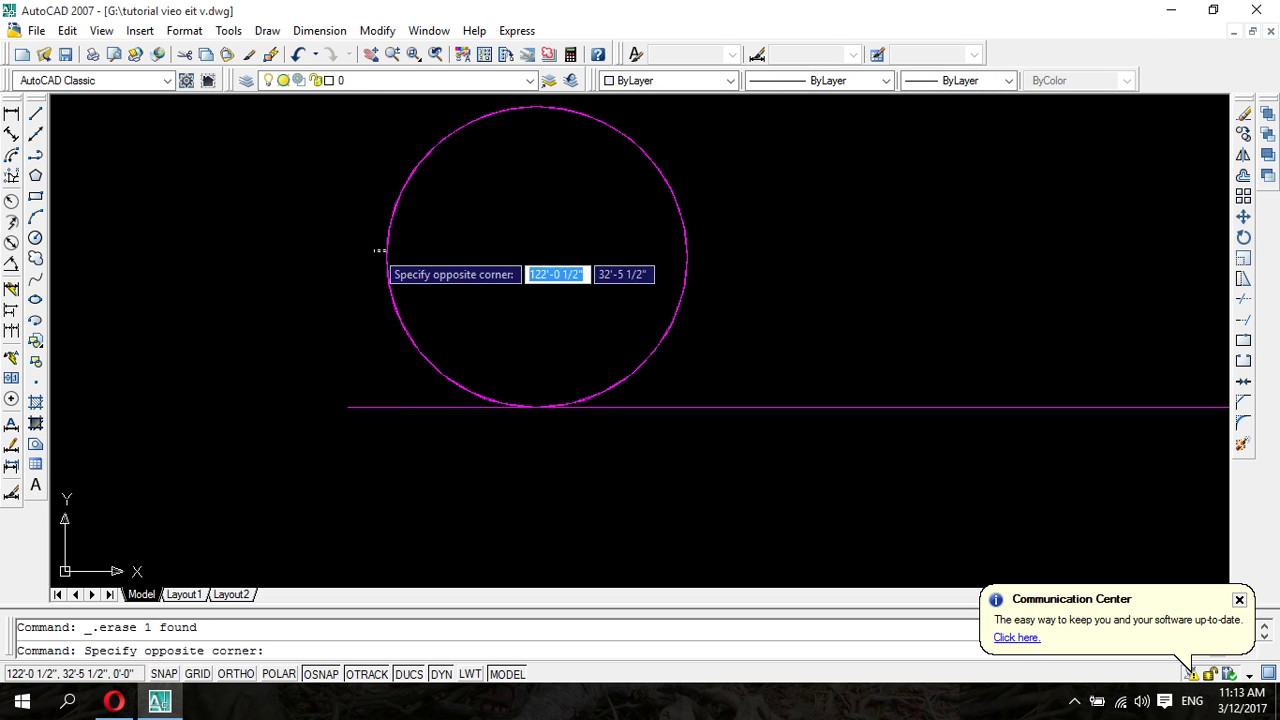
pyautogui.scroll(-6, 337, 177)
pyautogui.click(294, 145)
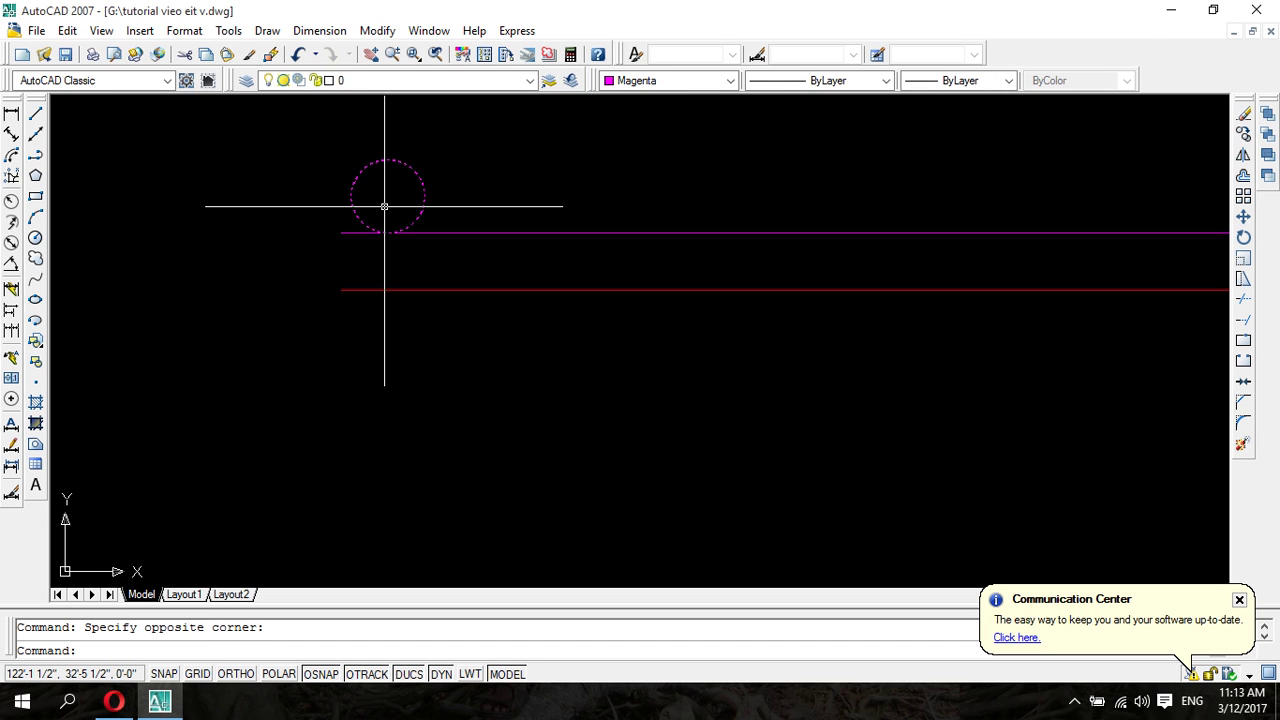
pyautogui.press('Delete')
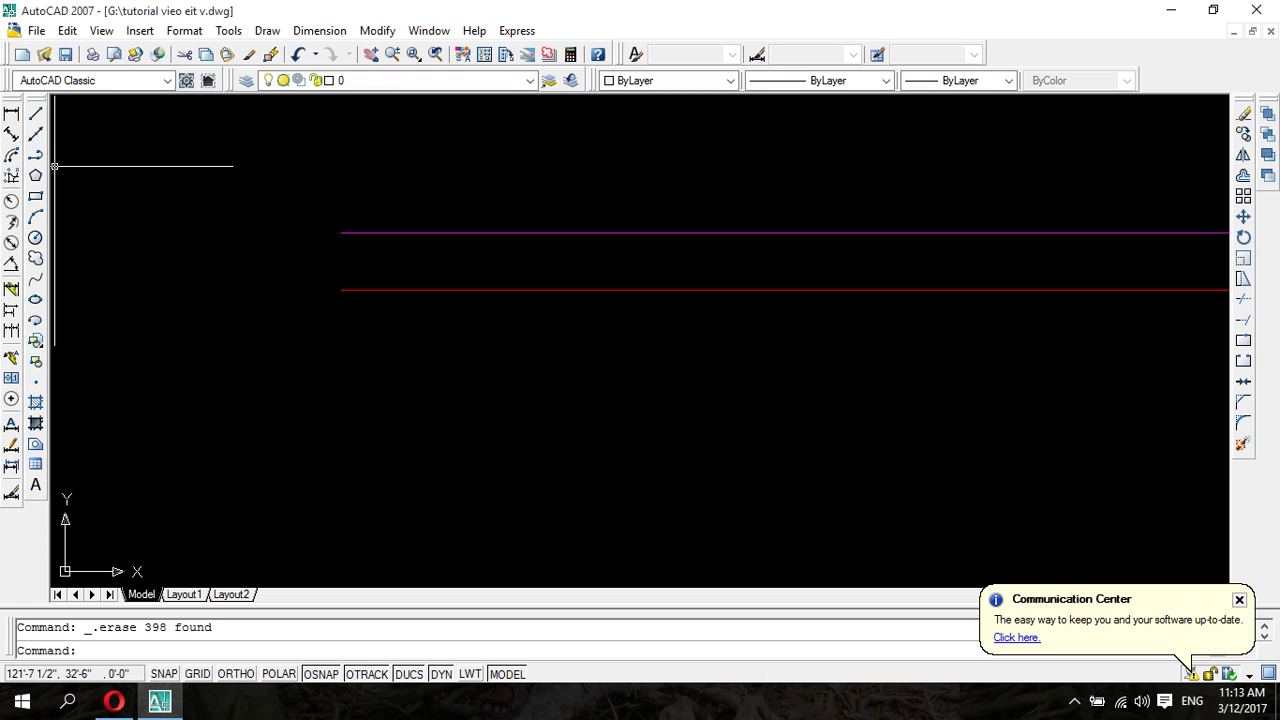
pyautogui.moveTo(395, 245); pyautogui.dragTo(431, 417, button='middle')
pyautogui.scroll(3, 423, 400)
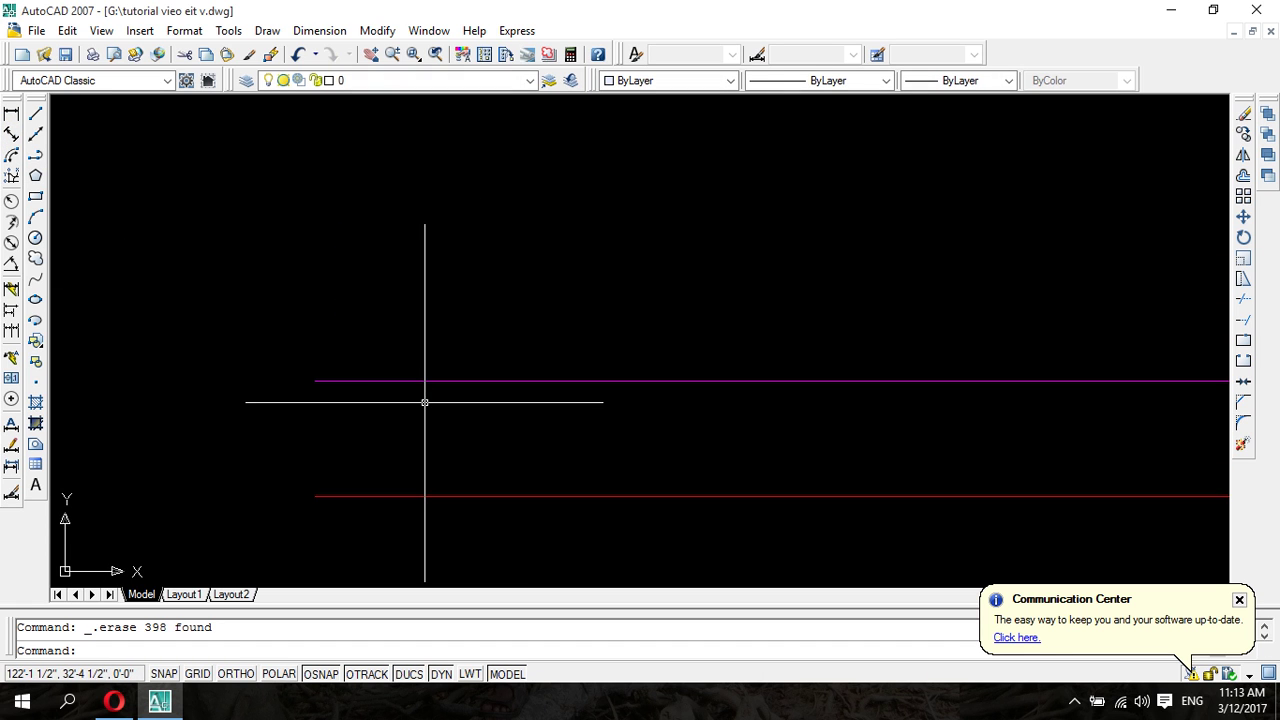
# - Draw a small circle just above the base line's left end and colour it magenta
pyautogui.click(35, 237)
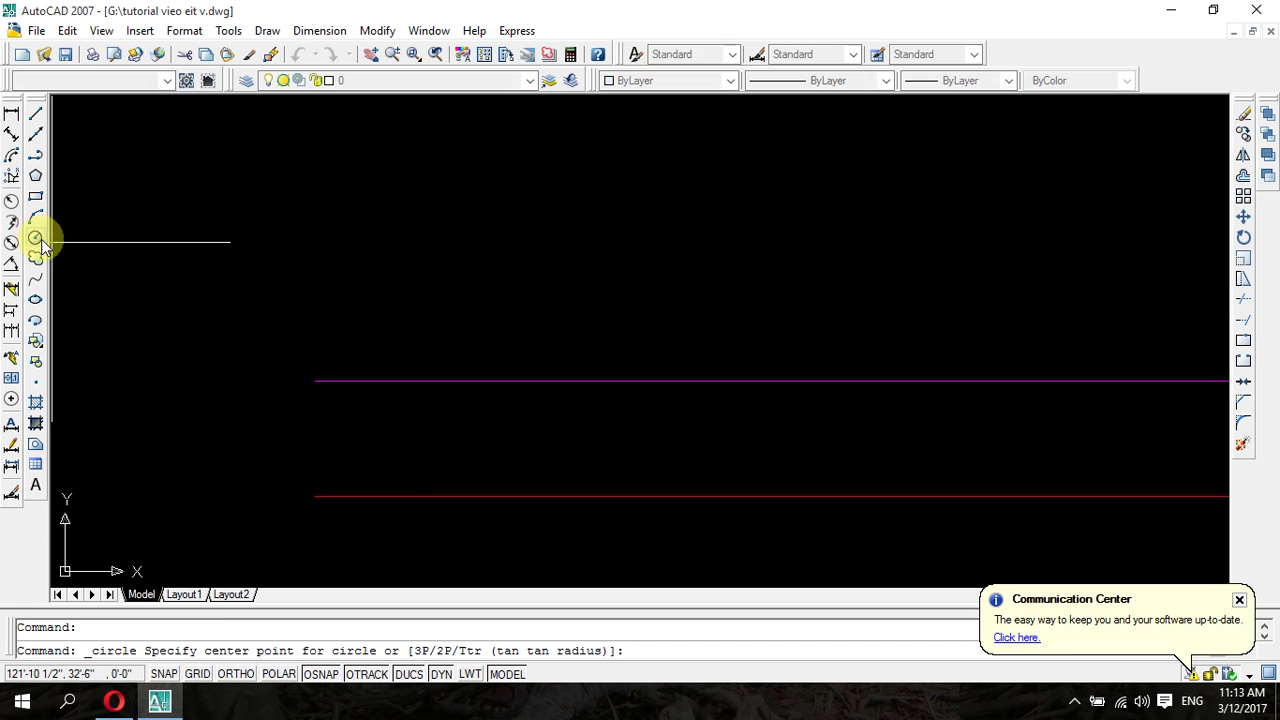
pyautogui.click(346, 366)
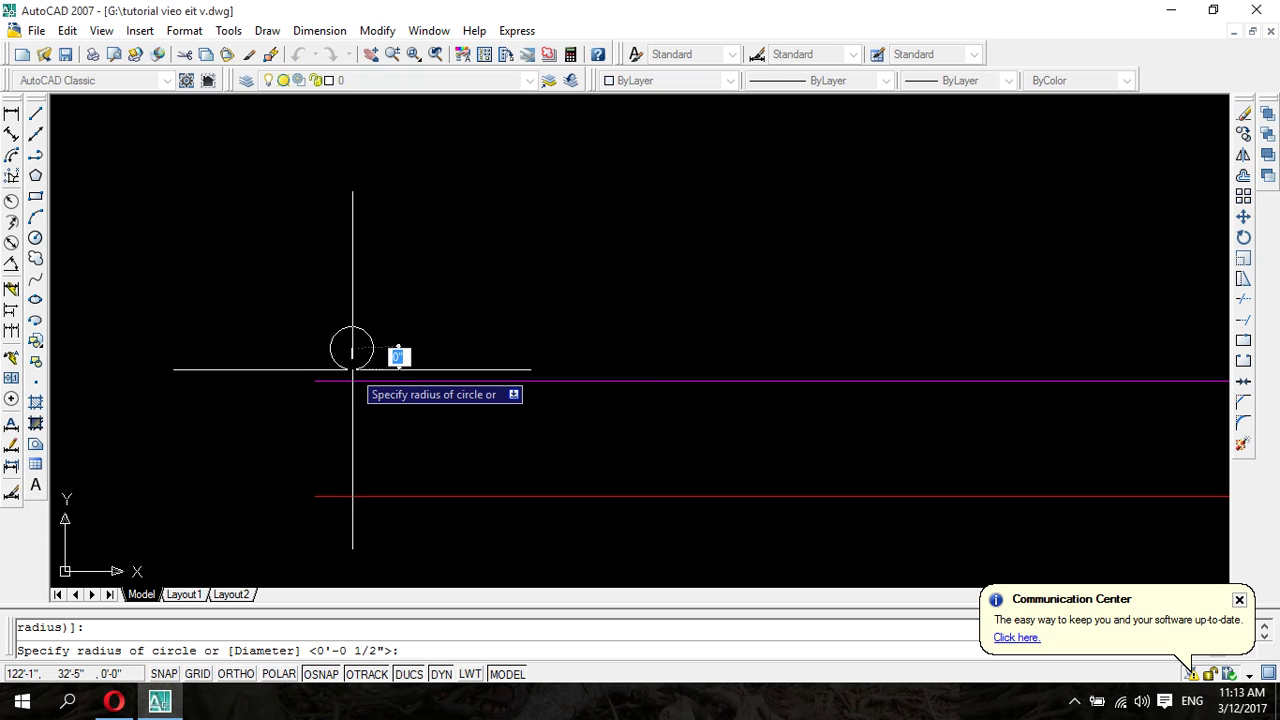
pyautogui.click(352, 368)
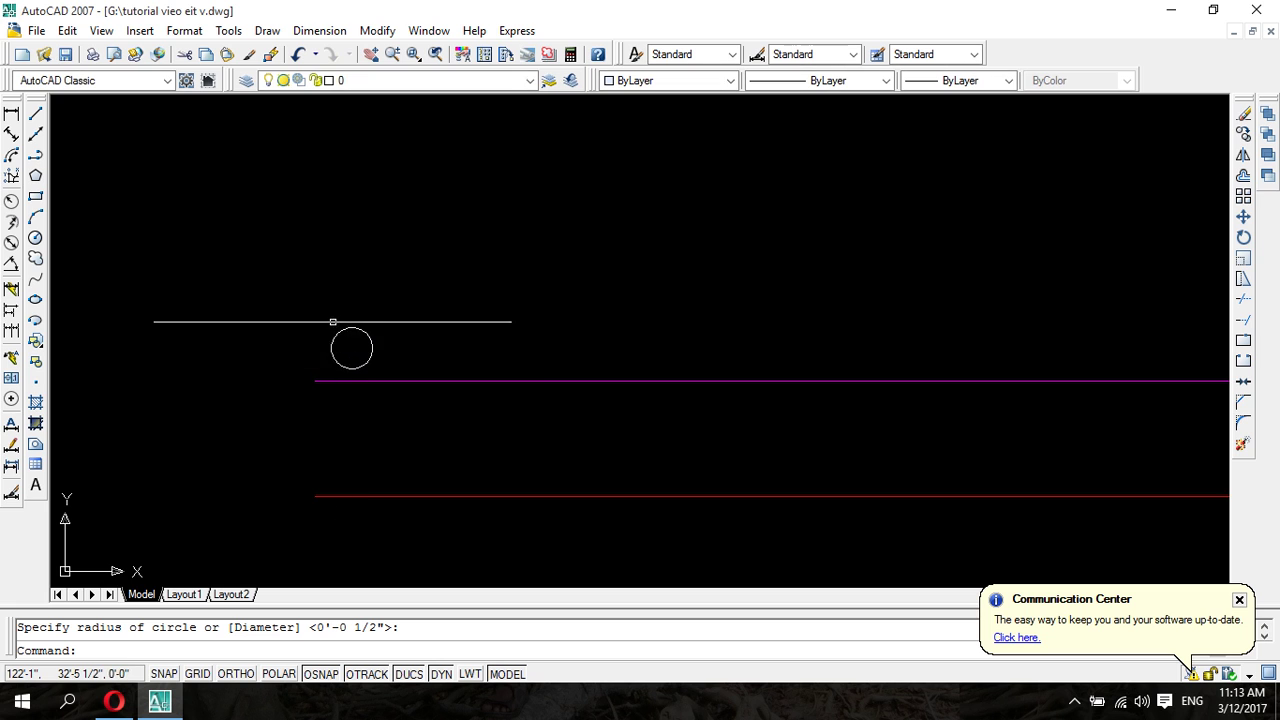
pyautogui.scroll(-2, 410, 328)
pyautogui.scroll(-2, 410, 328)
pyautogui.click(358, 316)
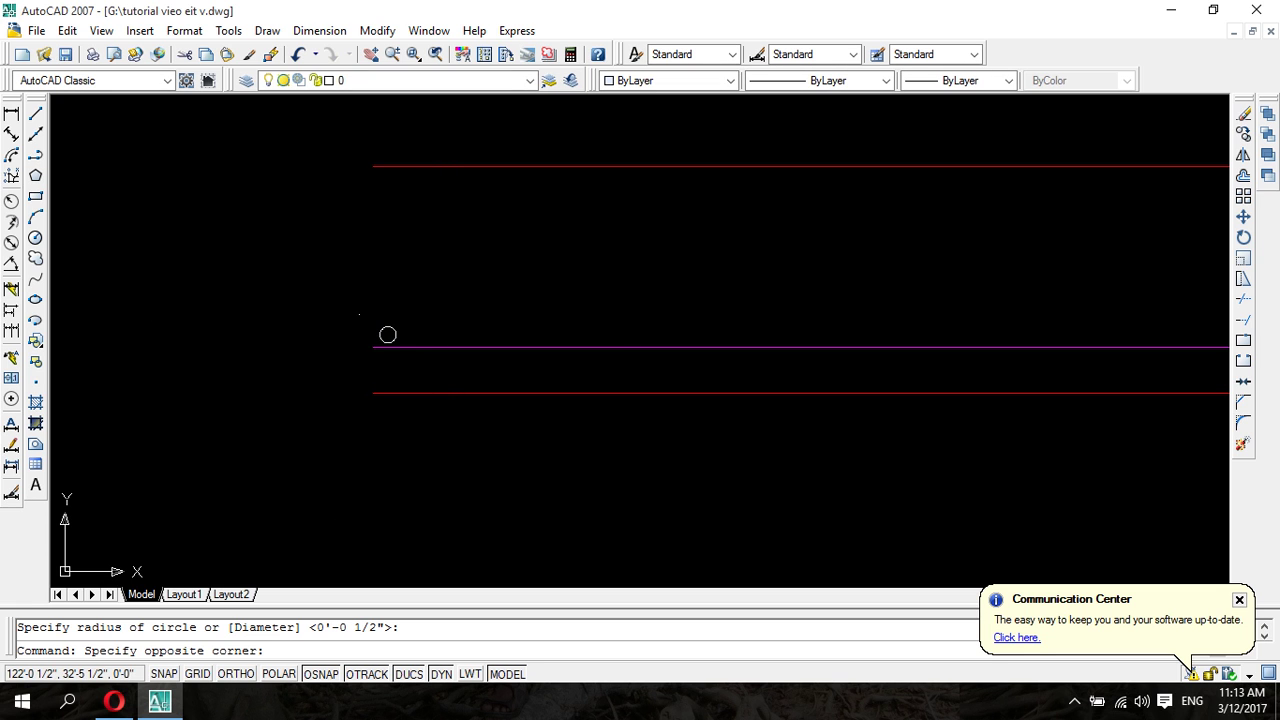
pyautogui.click(408, 350)
pyautogui.click(730, 80)
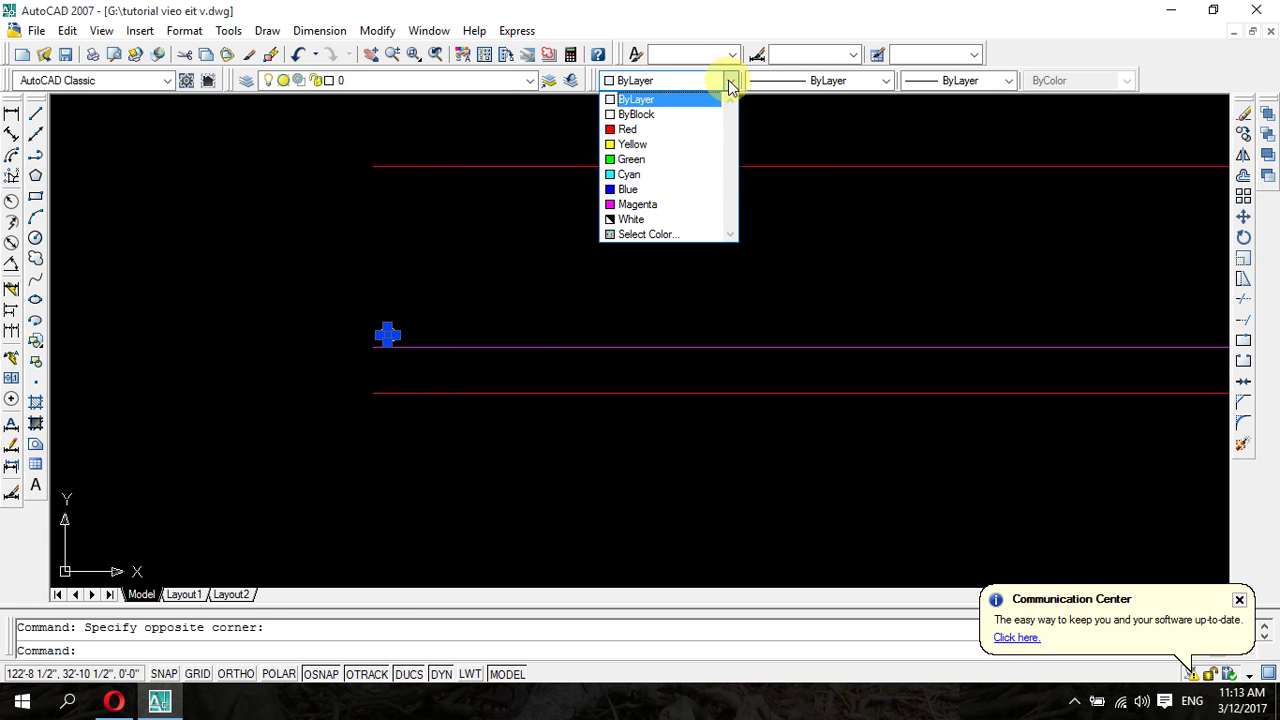
pyautogui.click(690, 204)
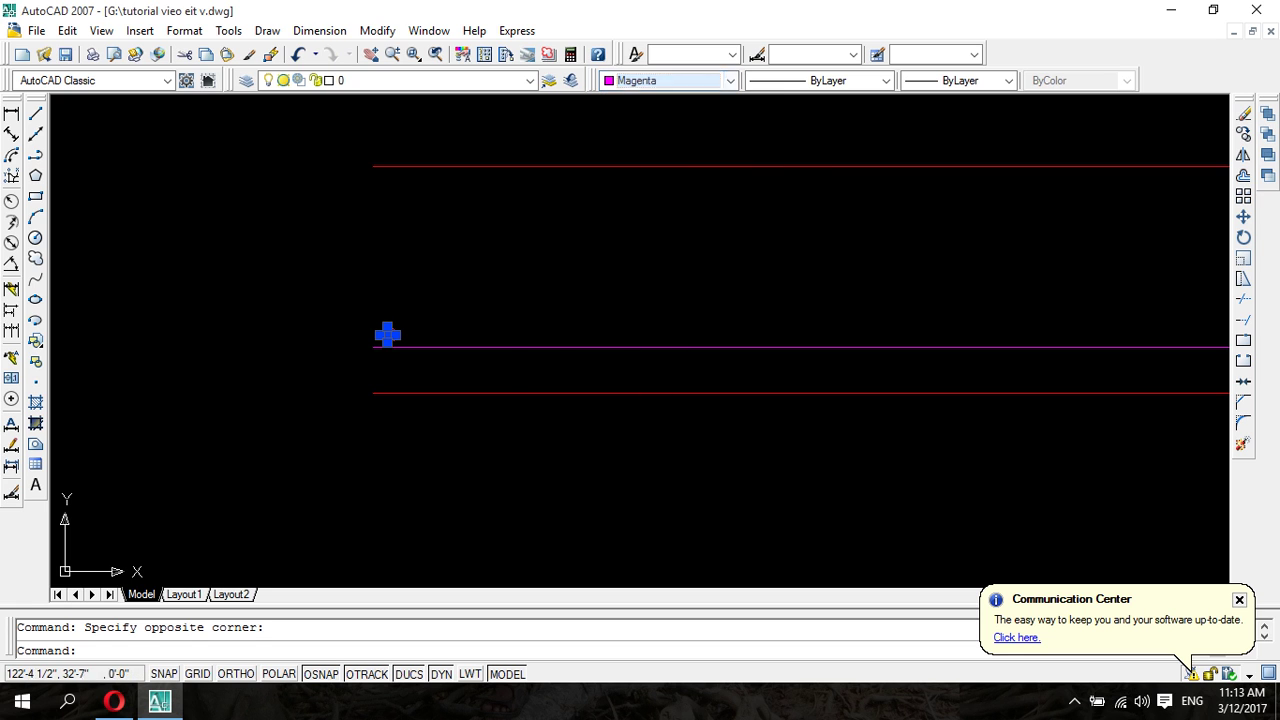
pyautogui.click(508, 273)
pyautogui.click(406, 315)
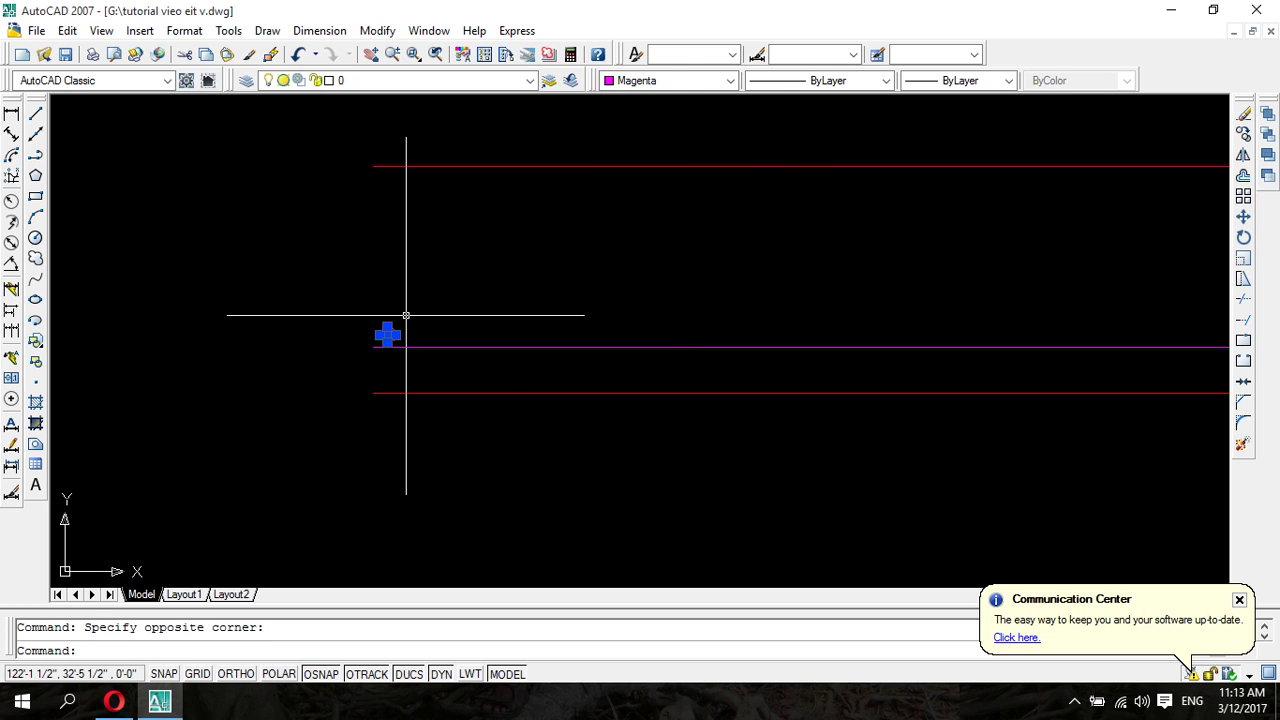
pyautogui.press('Escape')
# - Move the circle from its bottom point onto the base line and select it for arraying
pyautogui.scroll(2, 355, 377)
pyautogui.scroll(4, 360, 375)
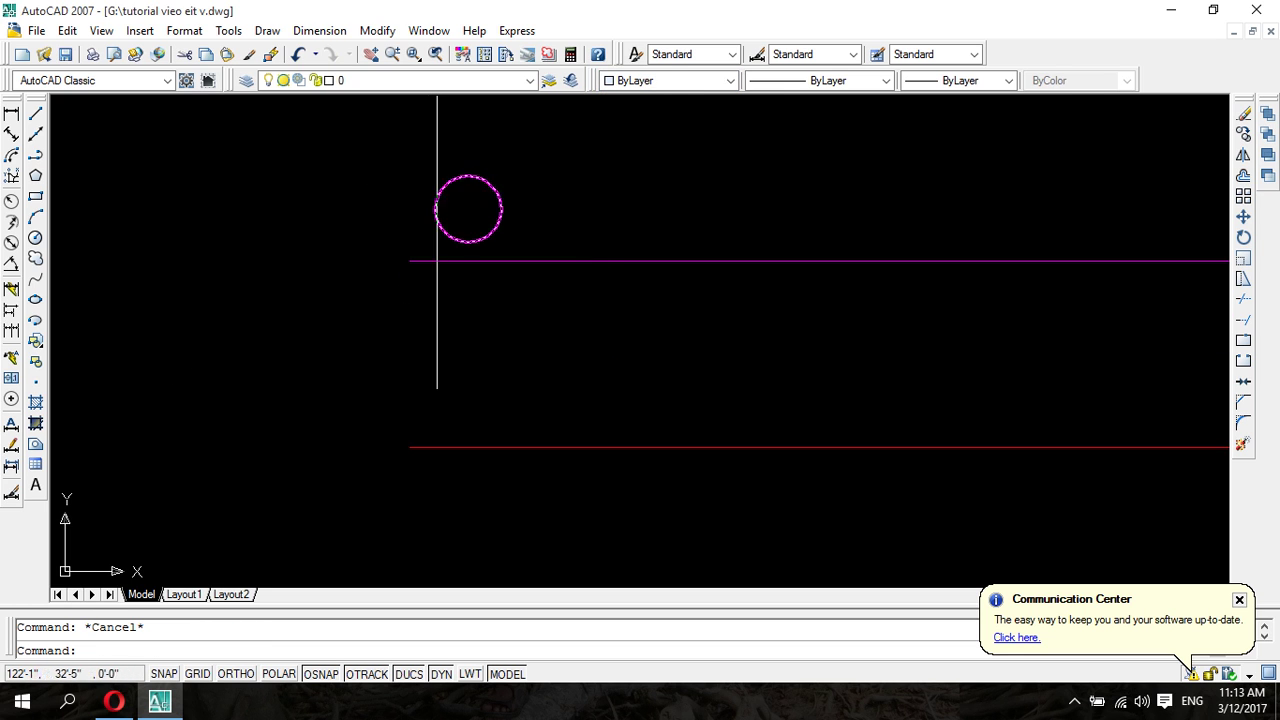
pyautogui.click(408, 158)
pyautogui.click(512, 240)
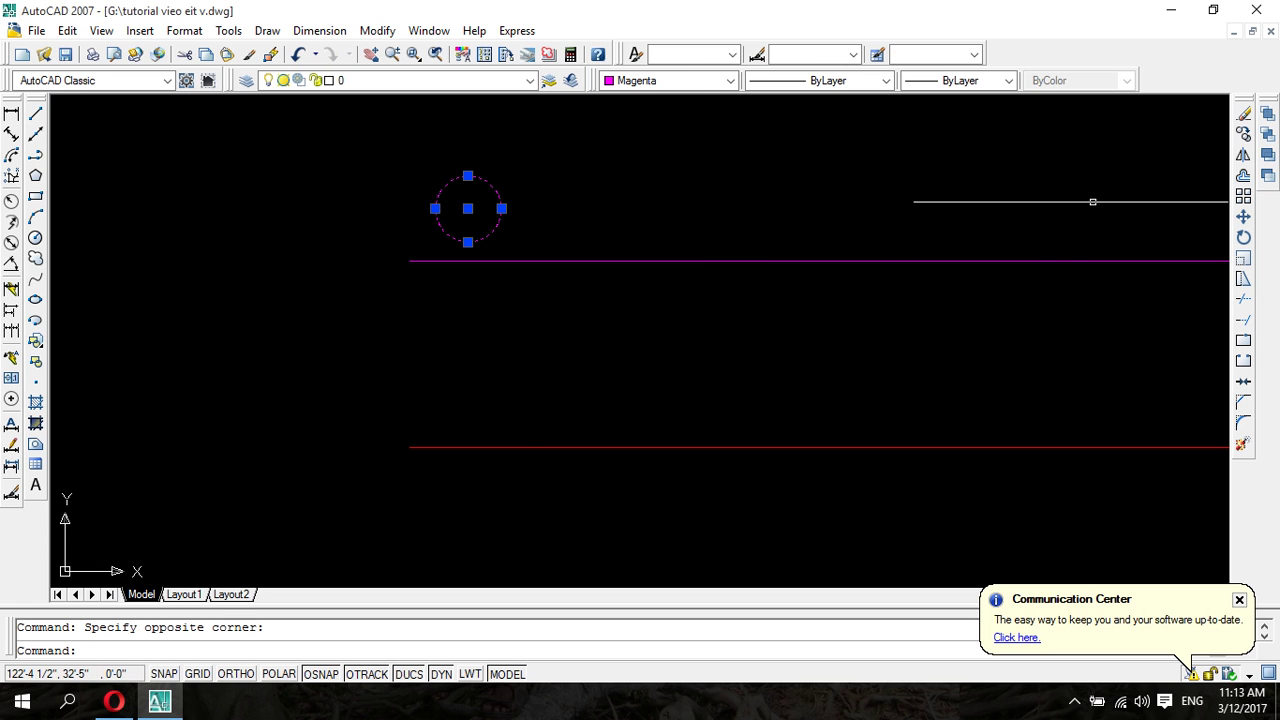
pyautogui.click(1244, 217)
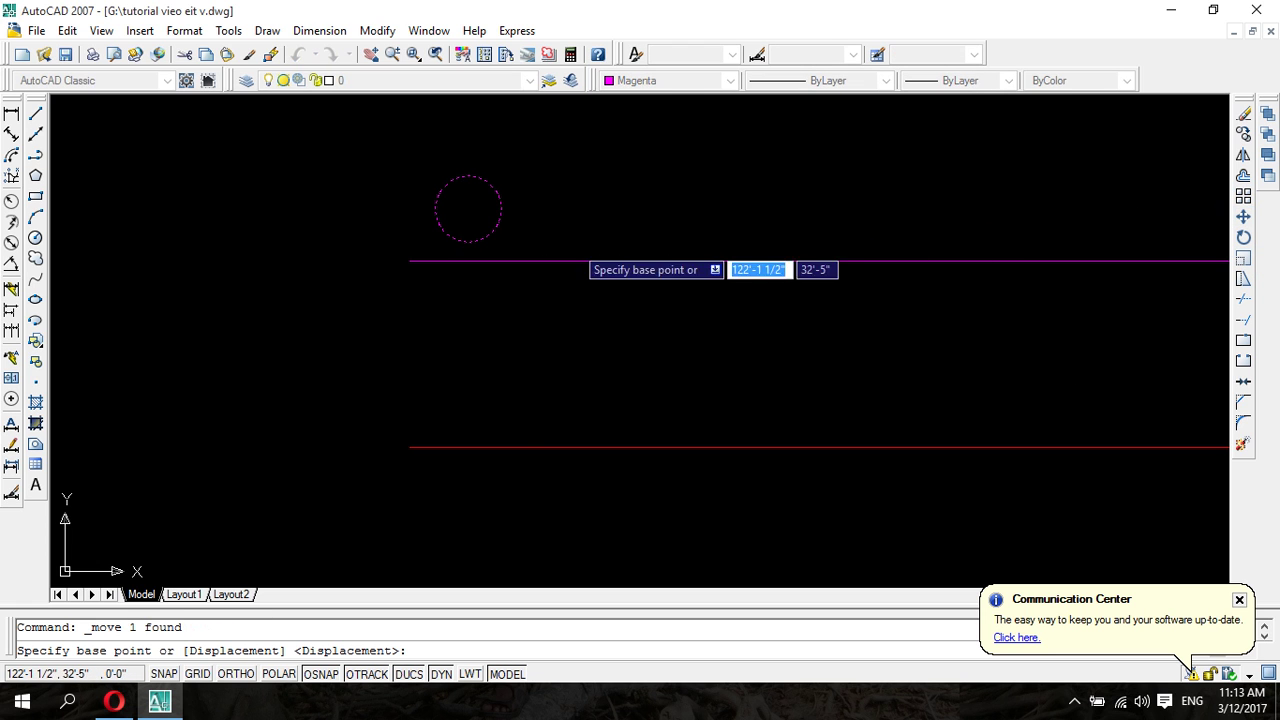
pyautogui.click(468, 242)
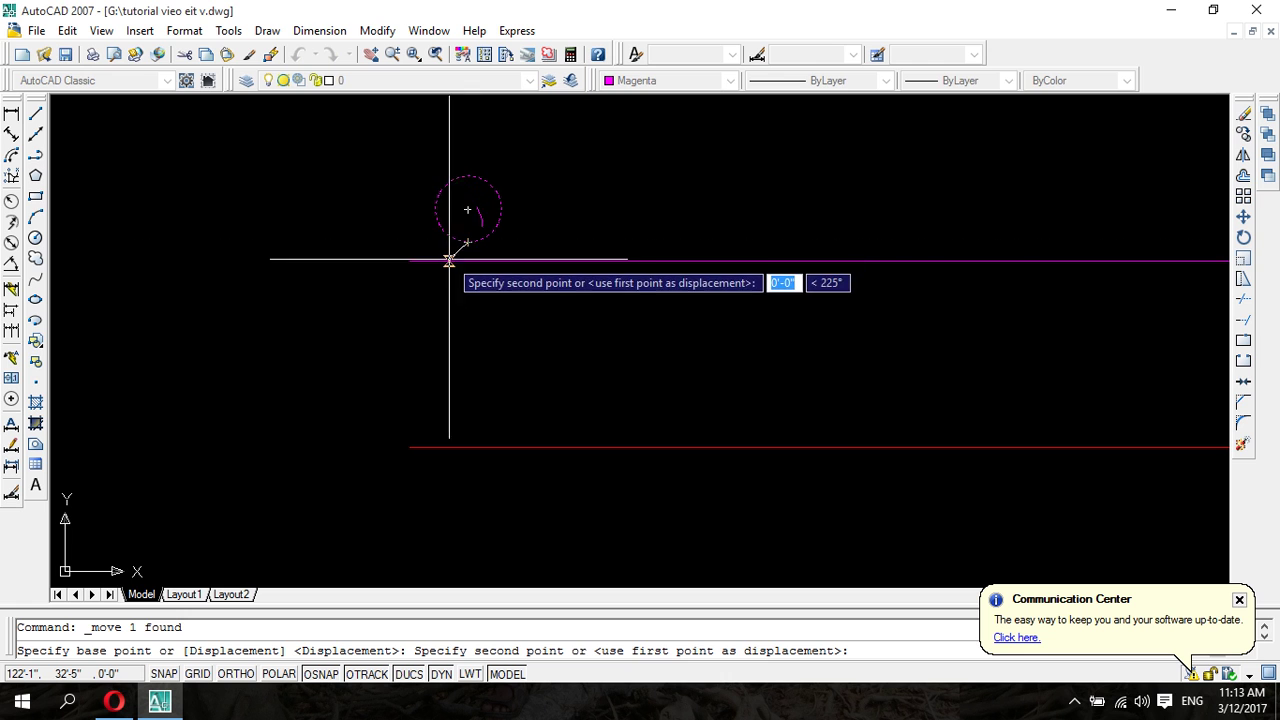
pyautogui.click(450, 261)
pyautogui.click(360, 171)
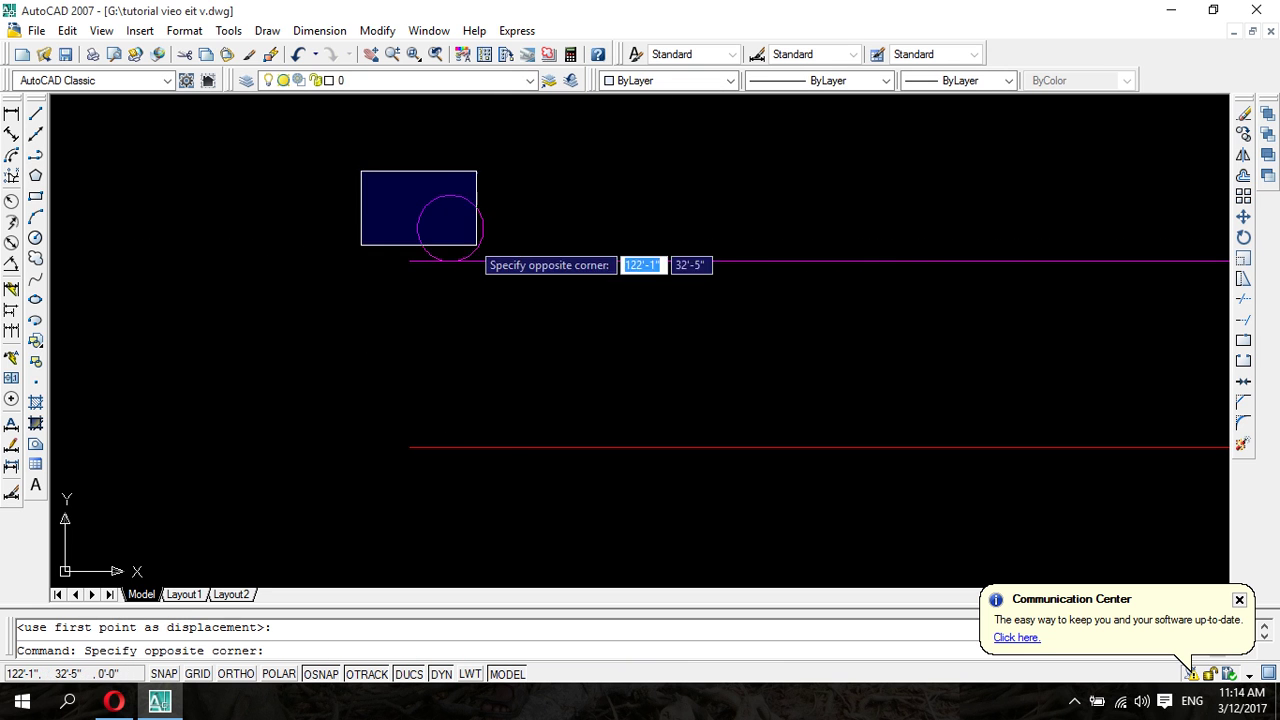
pyautogui.click(505, 278)
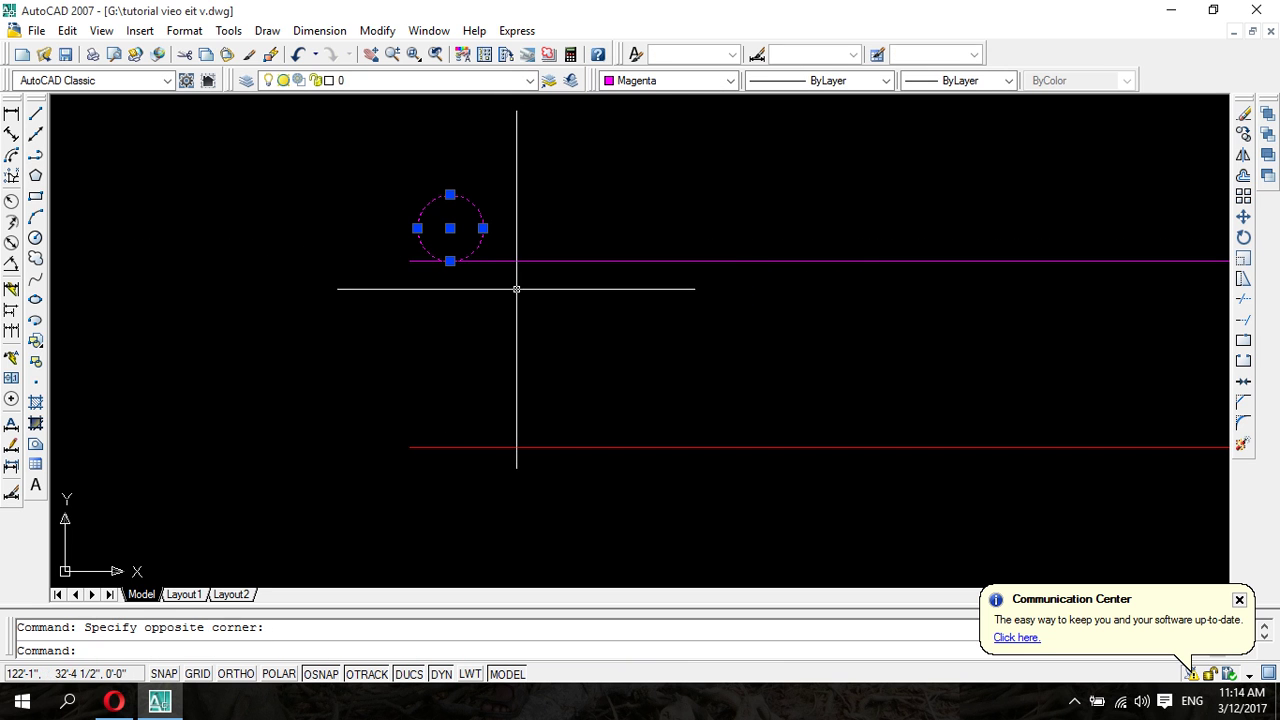
pyautogui.click(1243, 196)
pyautogui.write('50')
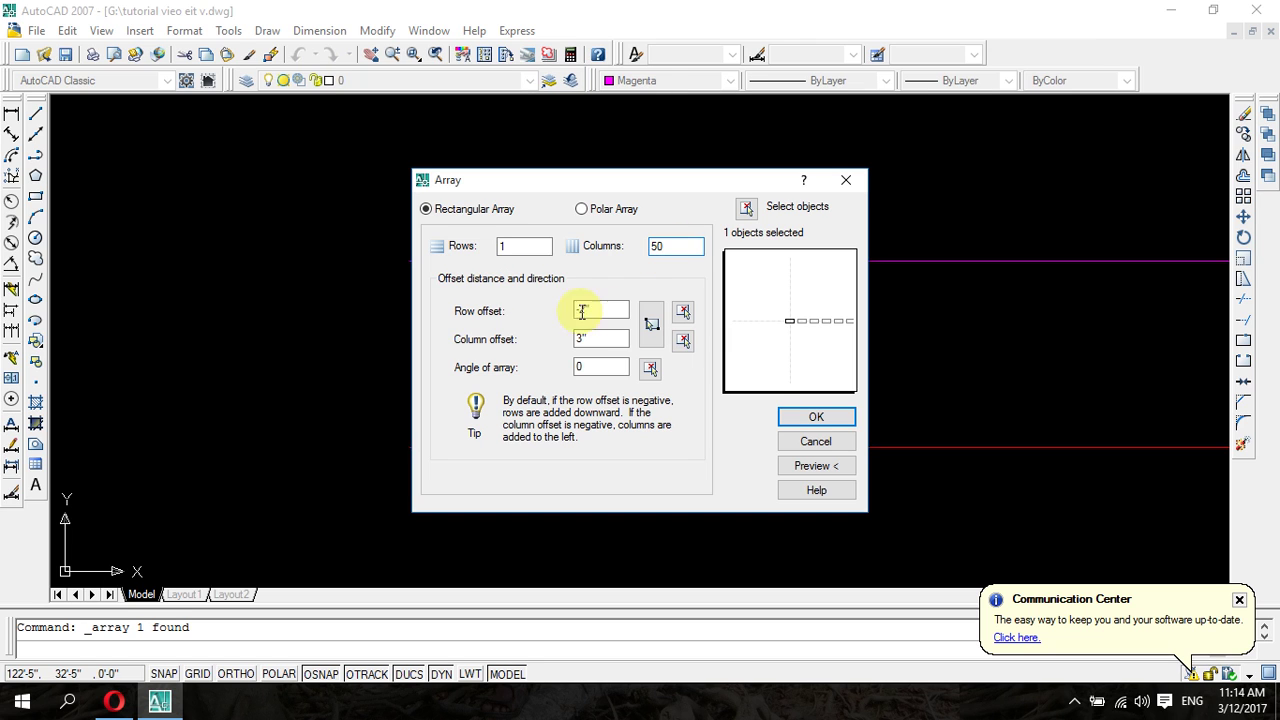
# - Enter -2 as an array offset and apply the array of circle copies
pyautogui.write('-2')
pyautogui.click(830, 427)
pyautogui.scroll(-5, 837, 424)
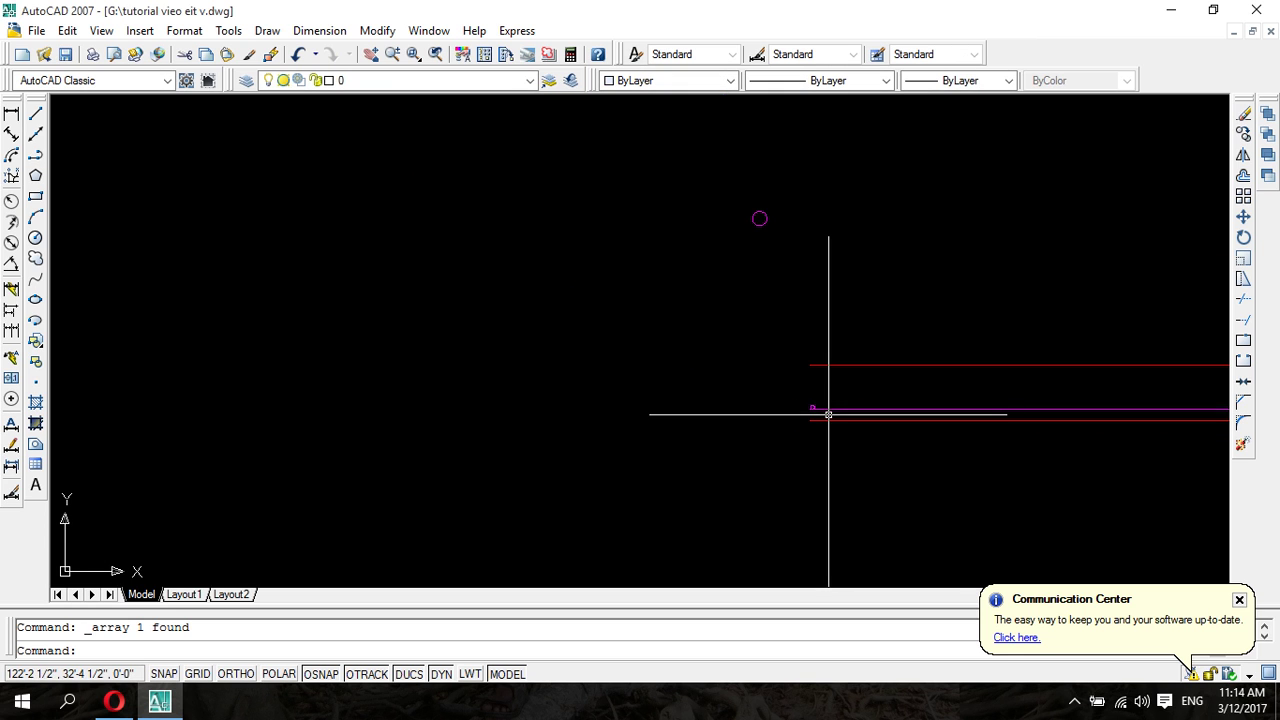
pyautogui.moveTo(823, 409); pyautogui.dragTo(501, 350, button='middle')
# - Array the circle at the line's left end into 1 row, 50 columns with 0" column offset
pyautogui.click(486, 333)
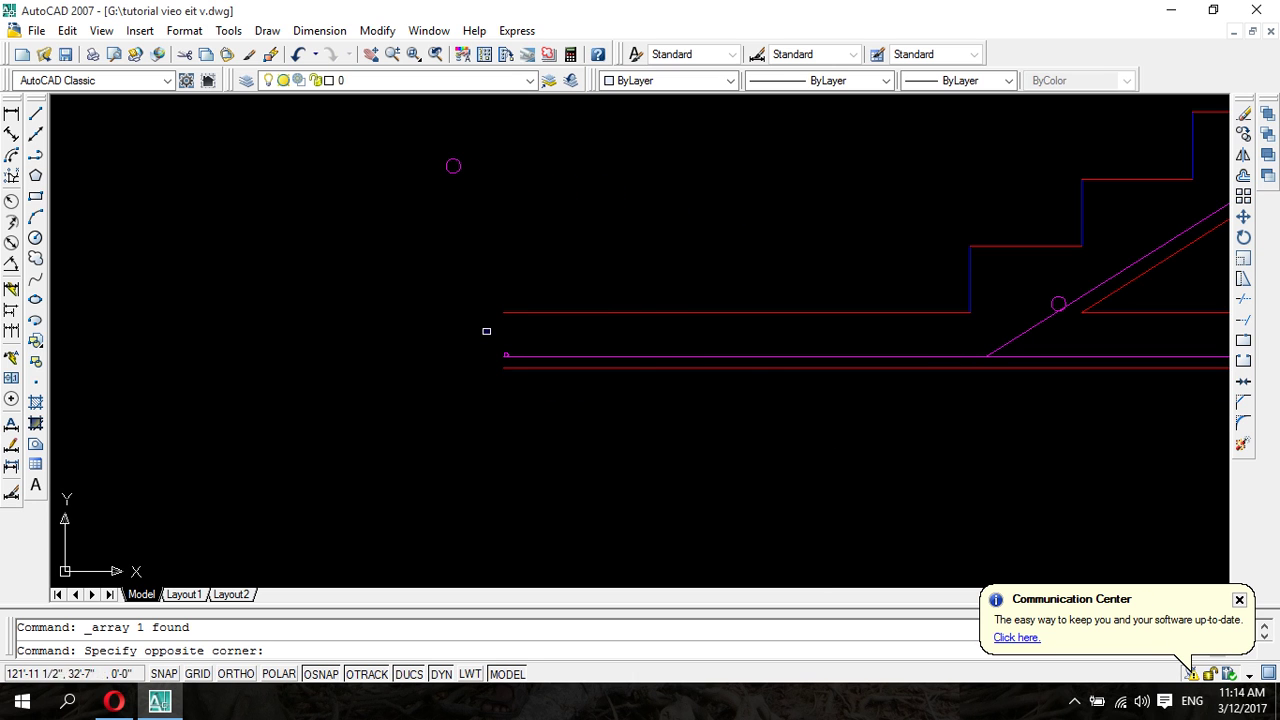
pyautogui.click(514, 366)
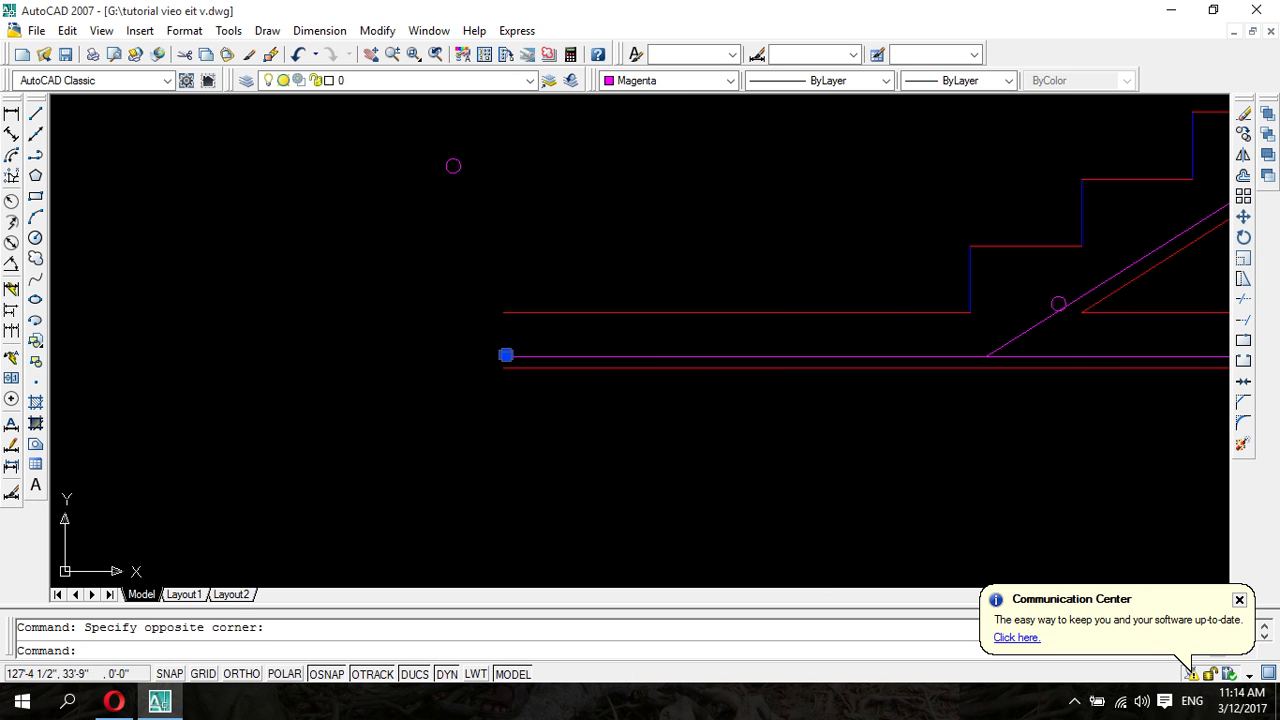
pyautogui.click(1243, 195)
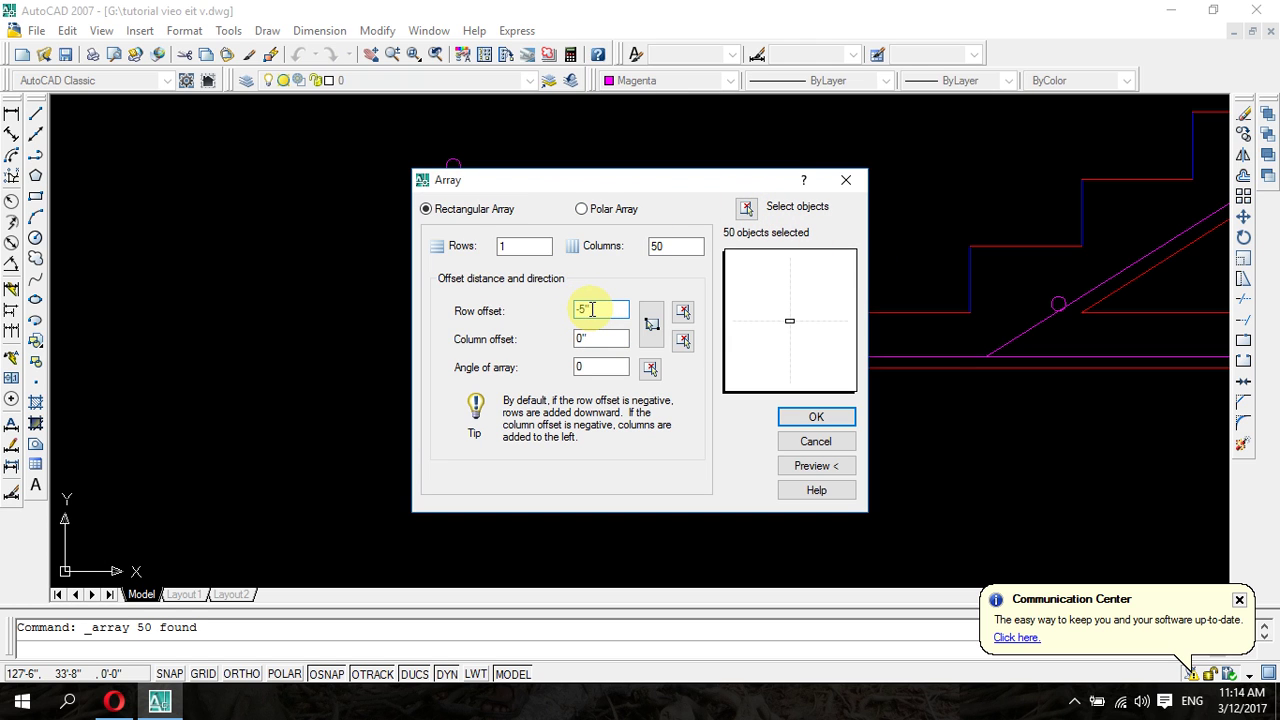
pyautogui.click(815, 416)
pyautogui.scroll(-1, 689, 357)
pyautogui.scroll(-3, 694, 343)
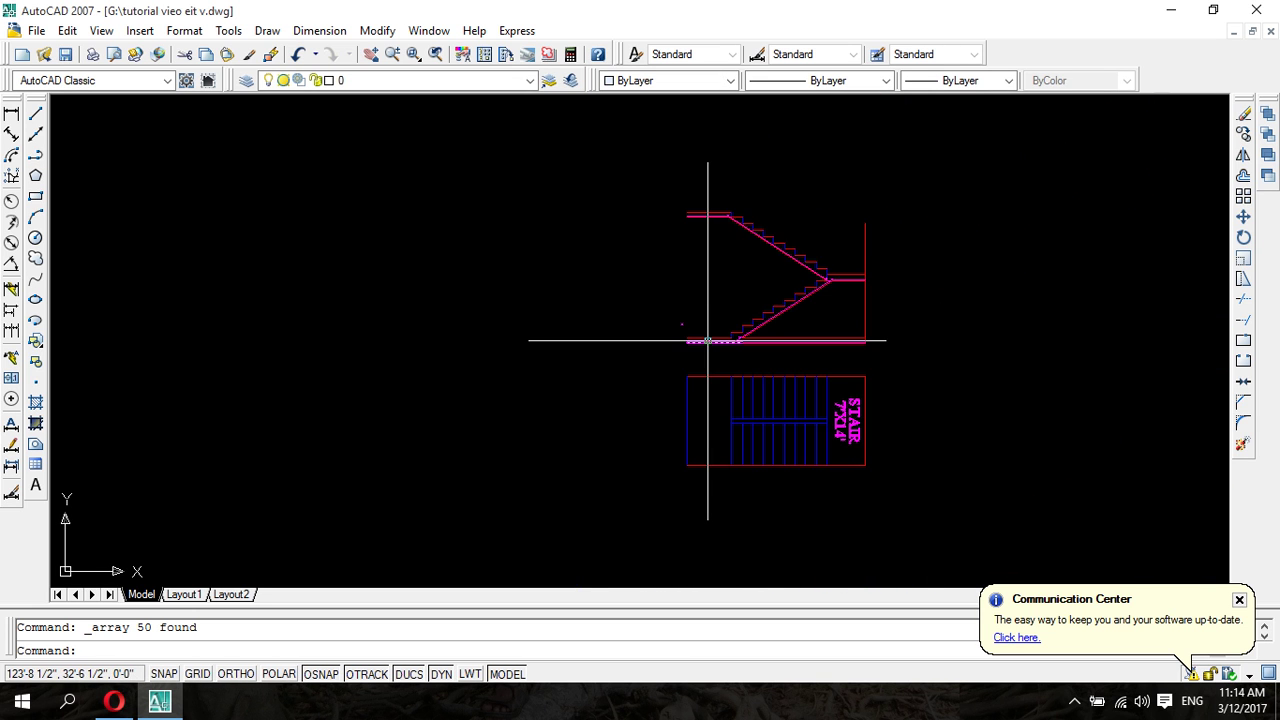
pyautogui.scroll(2, 694, 343)
pyautogui.scroll(2, 662, 344)
pyautogui.moveTo(662, 344); pyautogui.dragTo(500, 343, button='middle')
pyautogui.scroll(2, 500, 345)
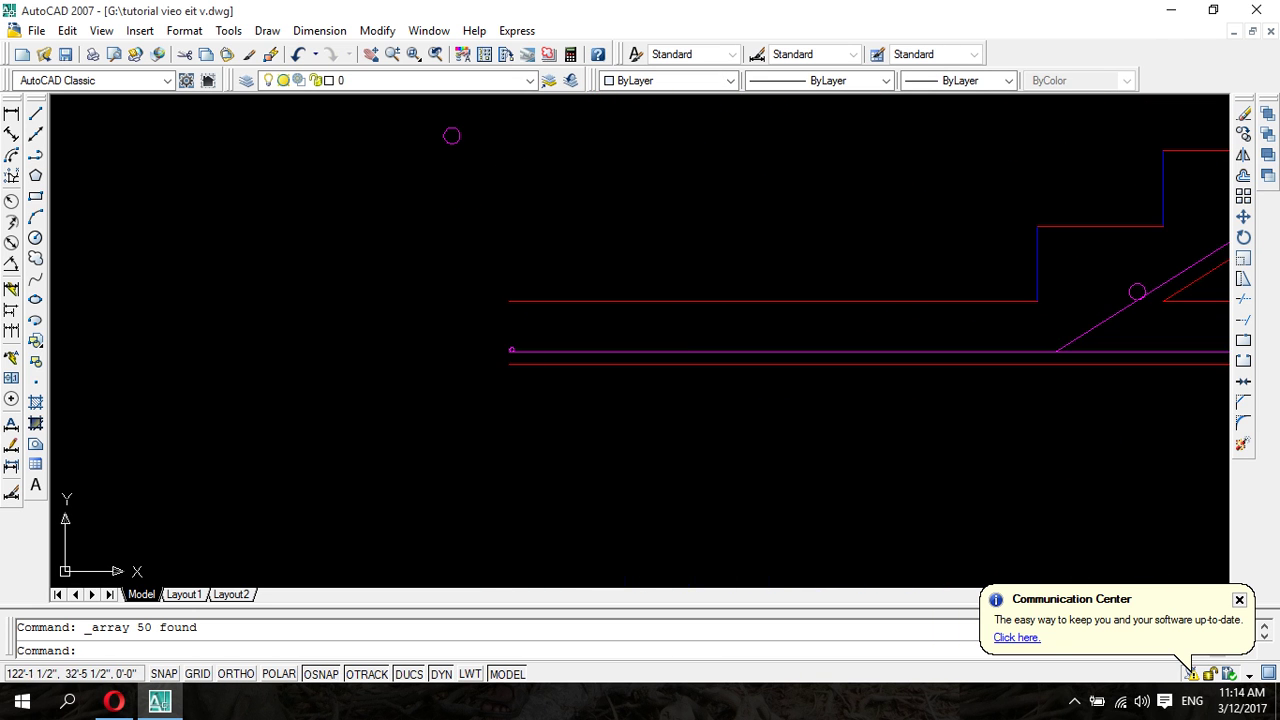
pyautogui.scroll(2, 500, 350)
# - Select the end circle and set the array to row offset 0" and column offset 5"
pyautogui.click(386, 356)
pyautogui.click(489, 390)
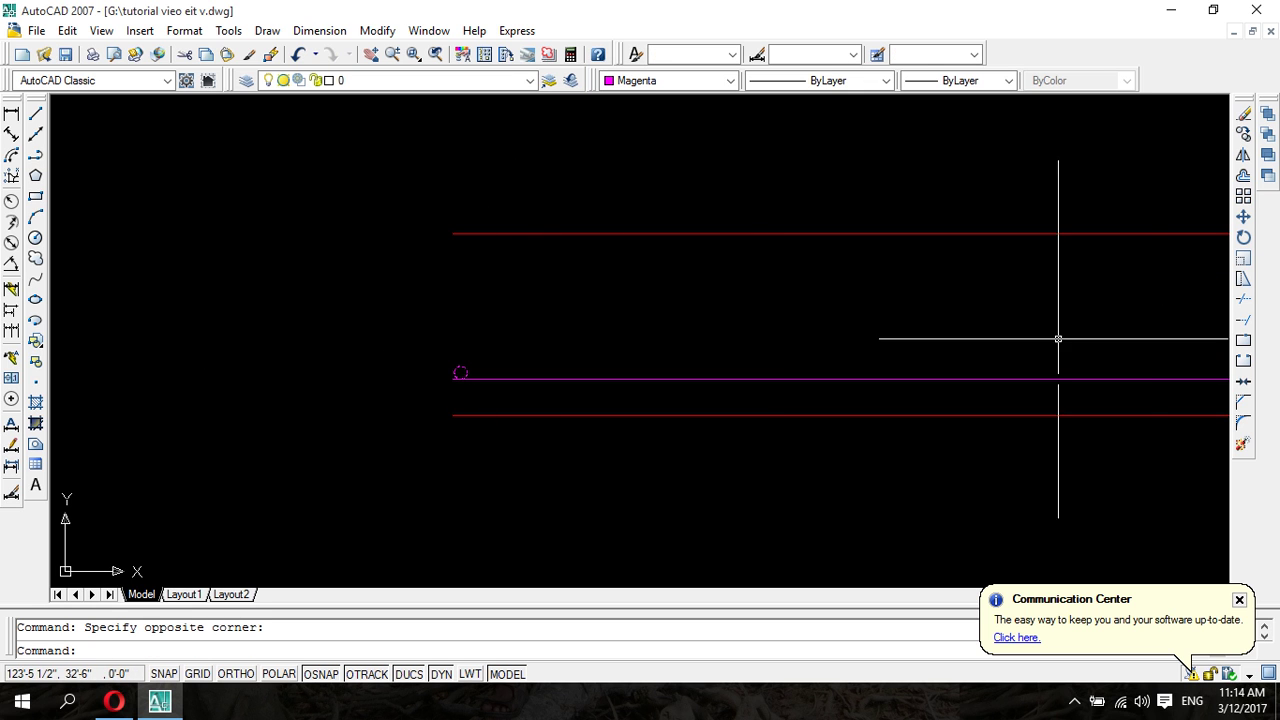
pyautogui.click(1243, 196)
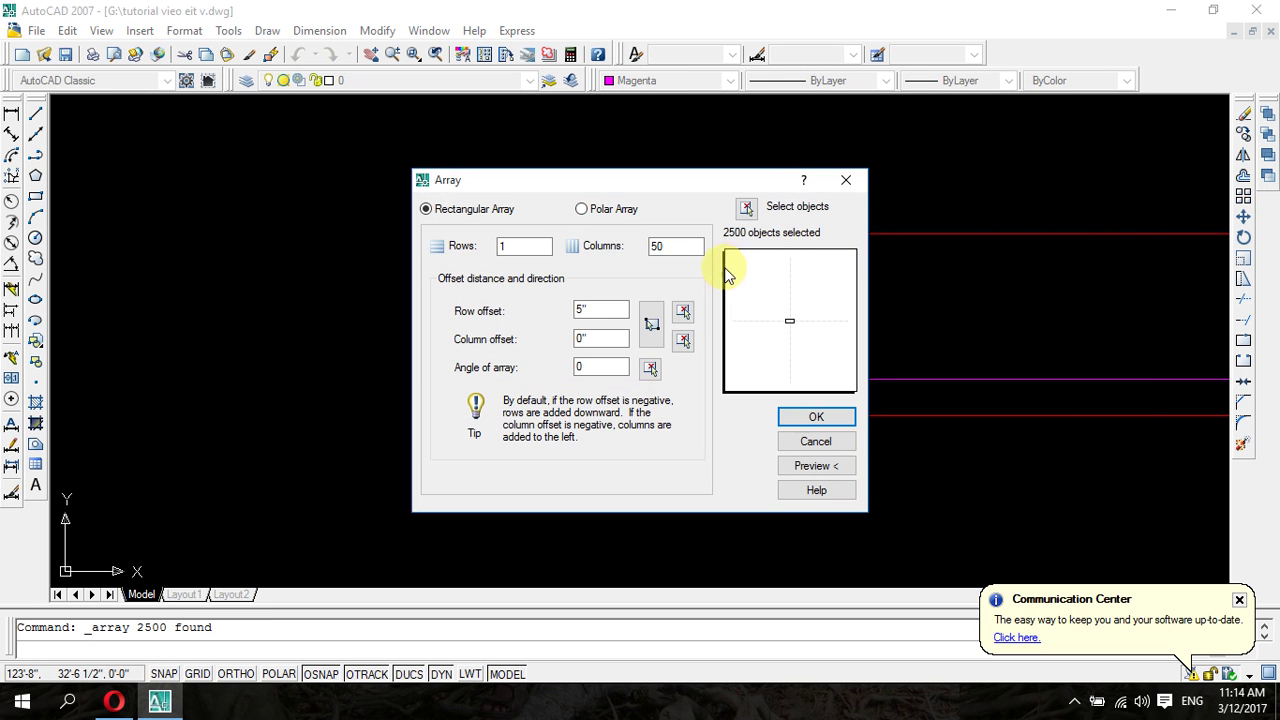
pyautogui.click(660, 256)
pyautogui.write("'")
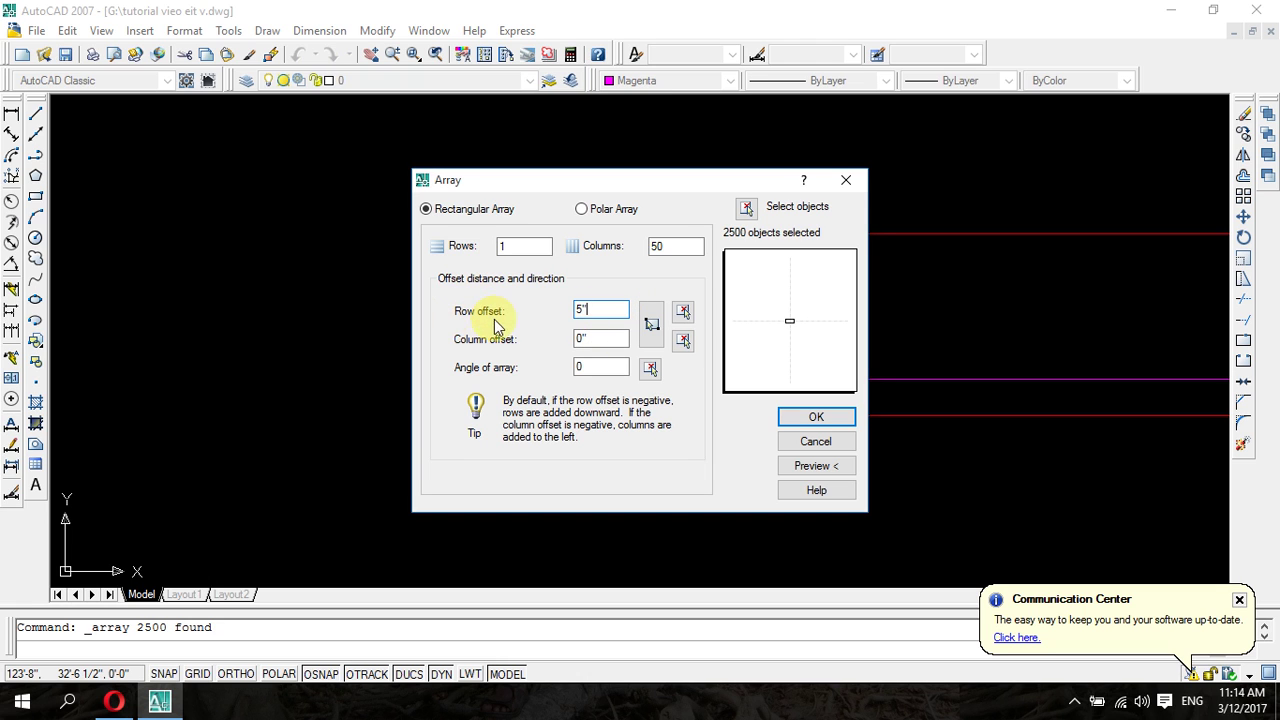
pyautogui.click(595, 339)
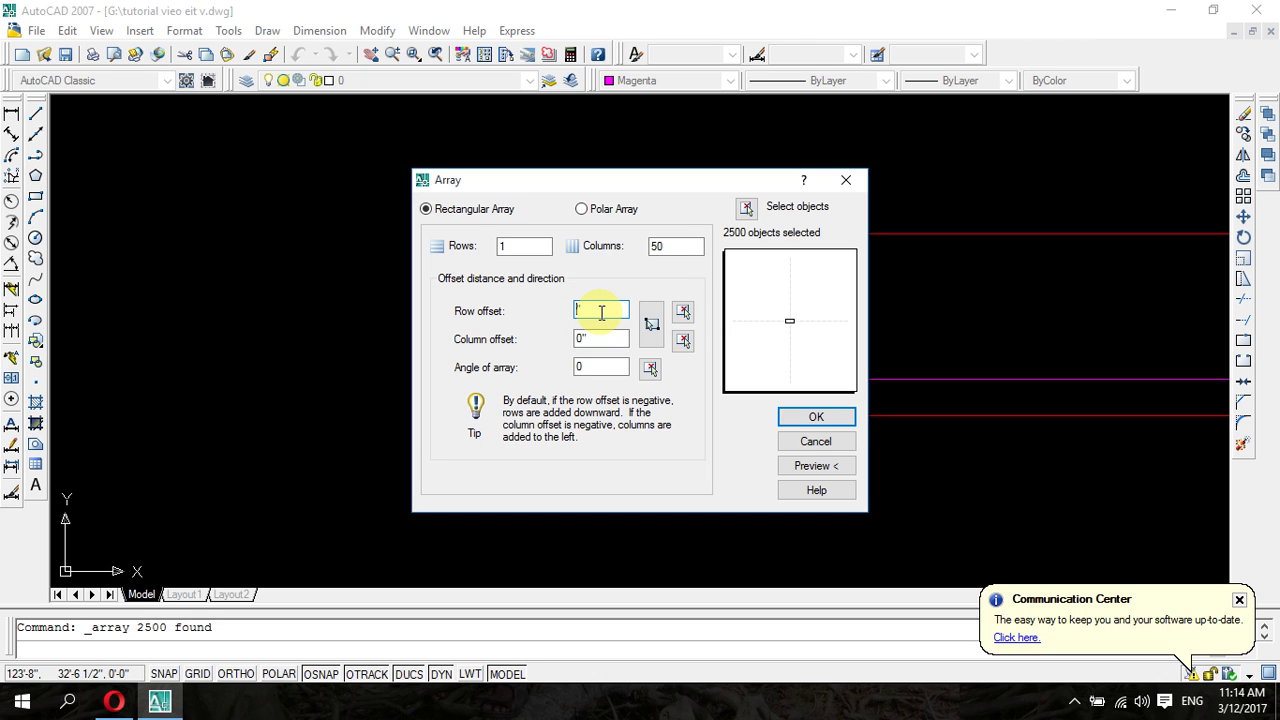
pyautogui.write('0')
pyautogui.click(596, 343)
pyautogui.write("5'")
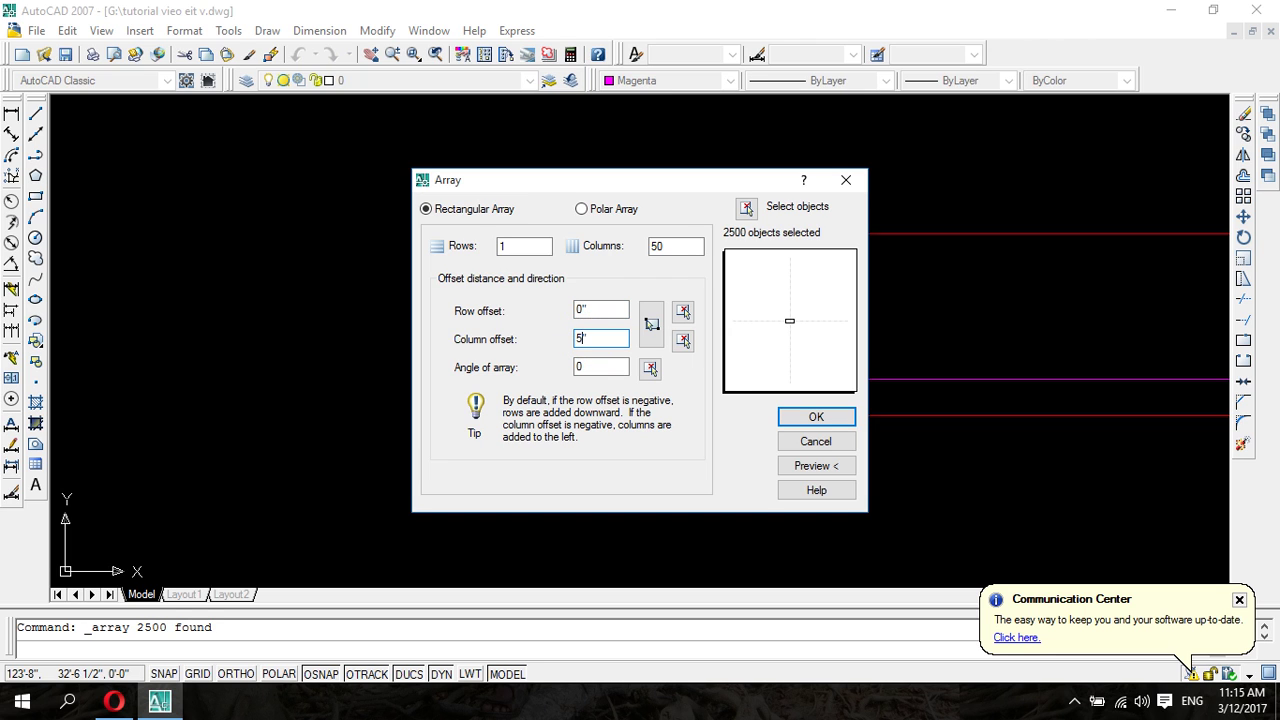
pyautogui.write('"')
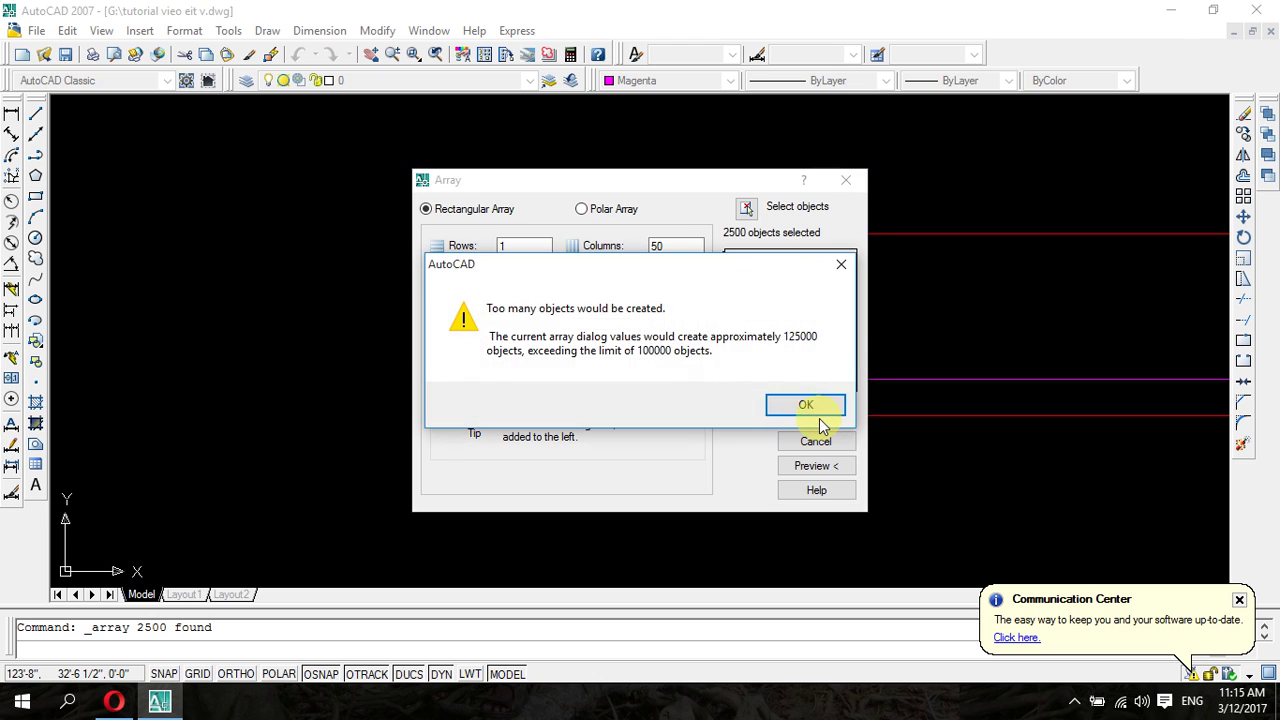
# - Dismiss the 125000-object warning twice and return to selecting objects
pyautogui.click(812, 407)
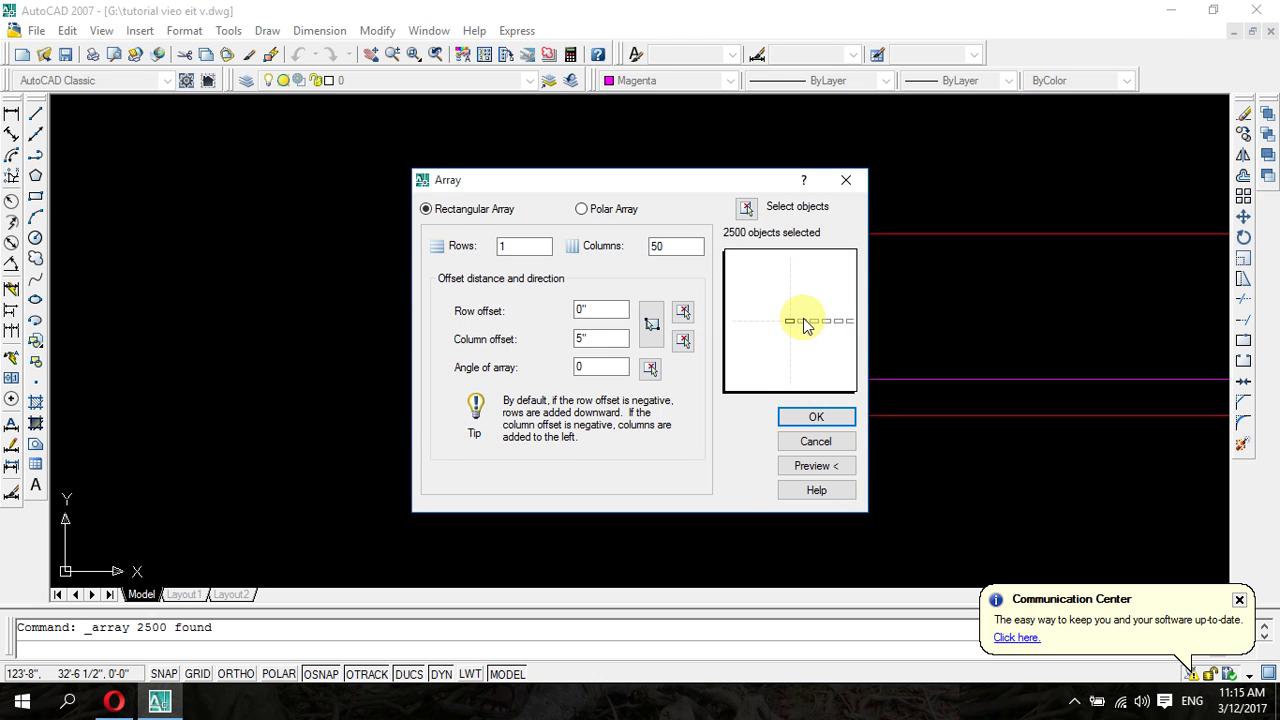
pyautogui.click(817, 418)
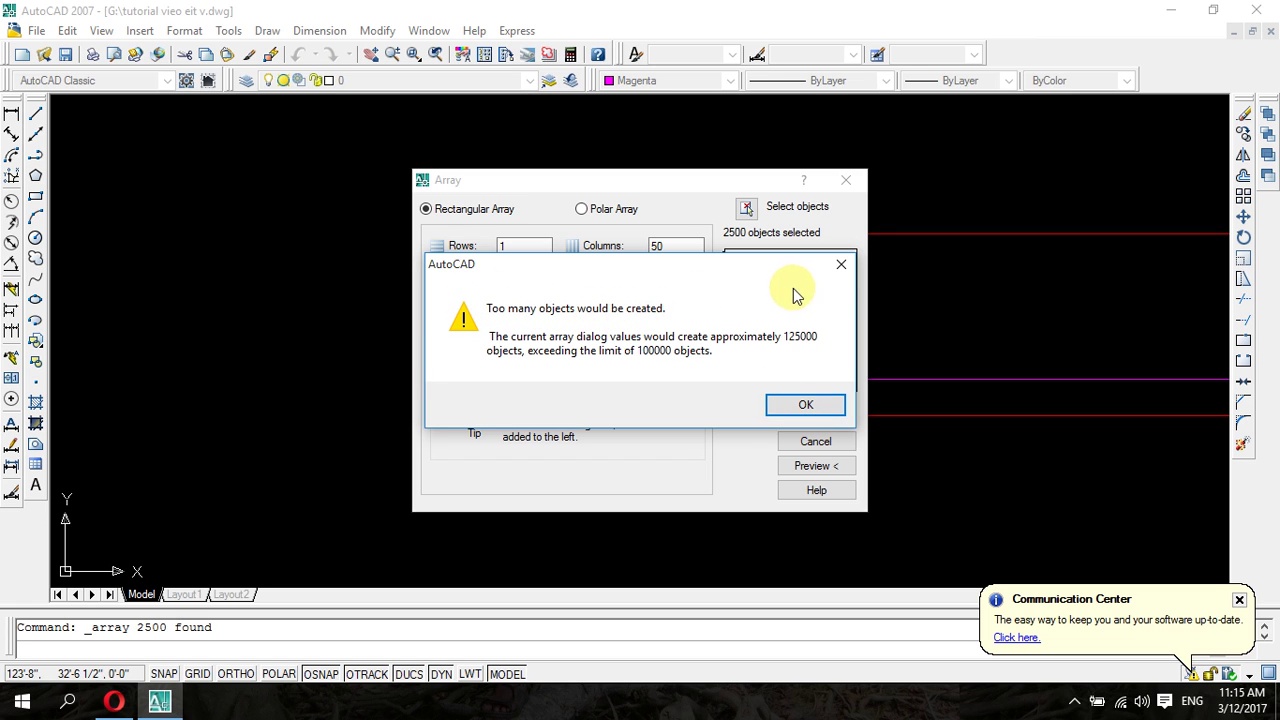
pyautogui.click(841, 264)
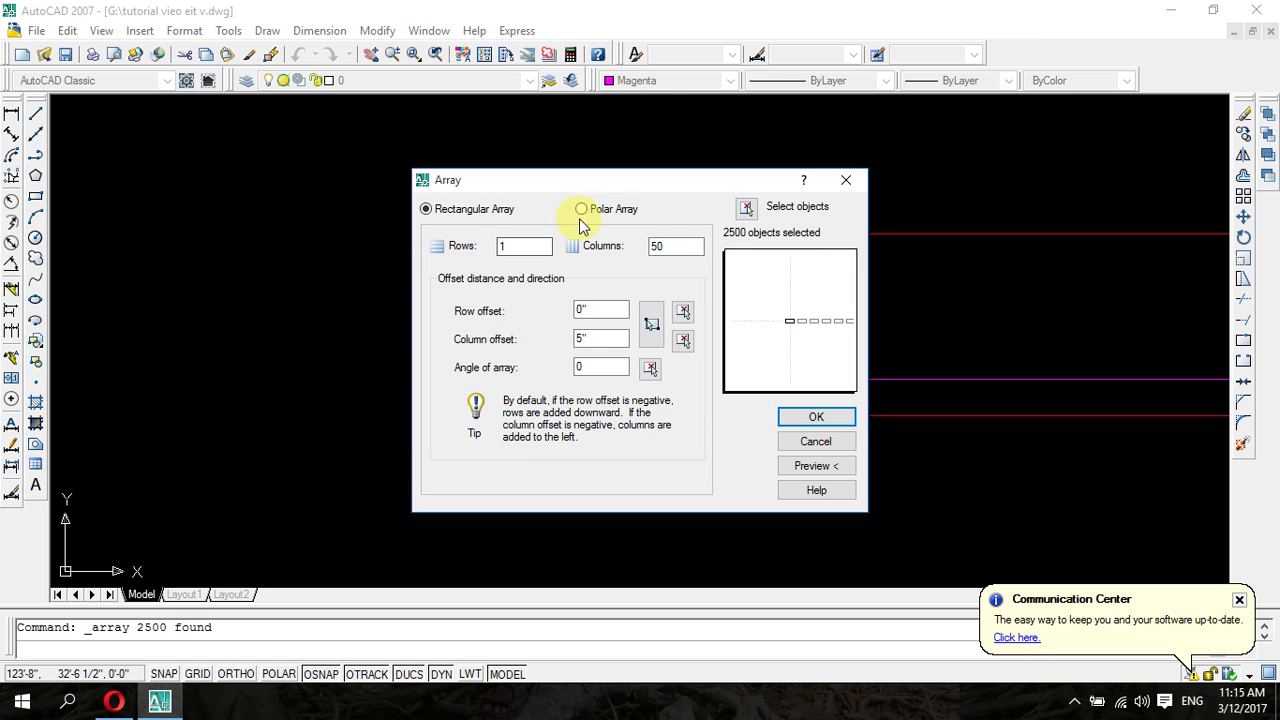
pyautogui.click(746, 208)
# - Drop the stacked-circle selection and set the Array column spacing to 5"
pyautogui.click(429, 340)
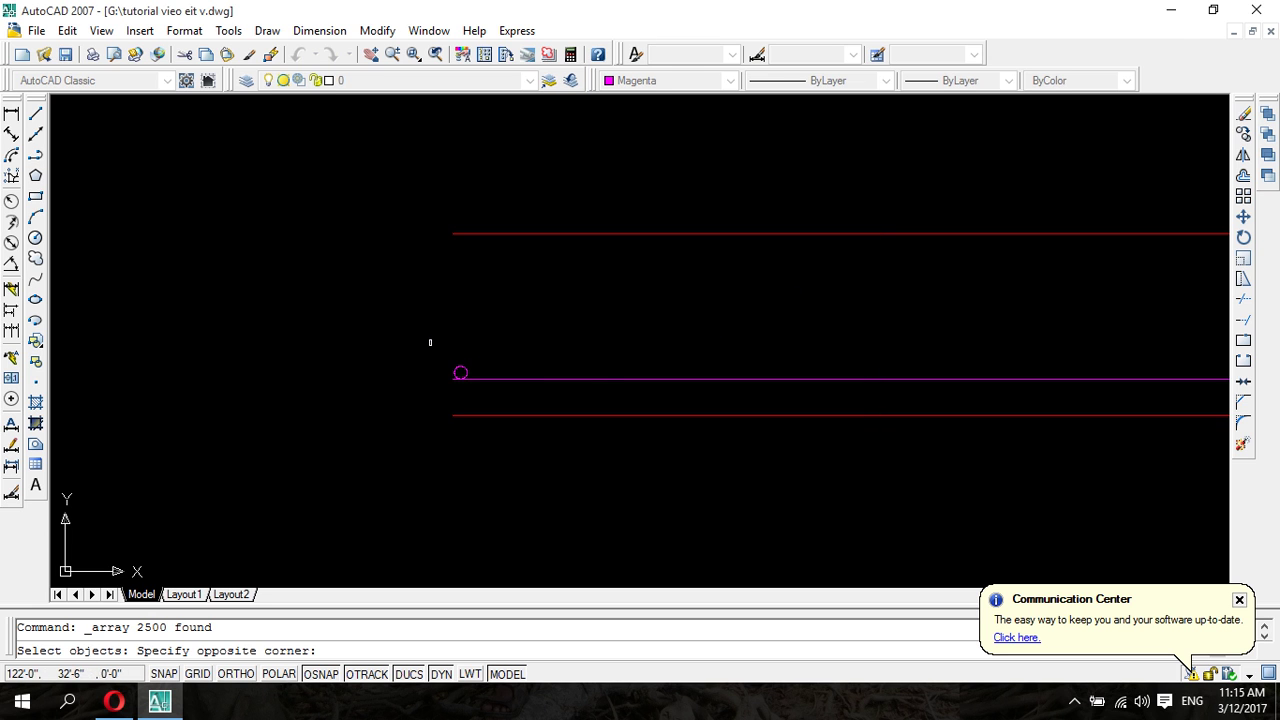
pyautogui.click(491, 385)
pyautogui.press('Escape')
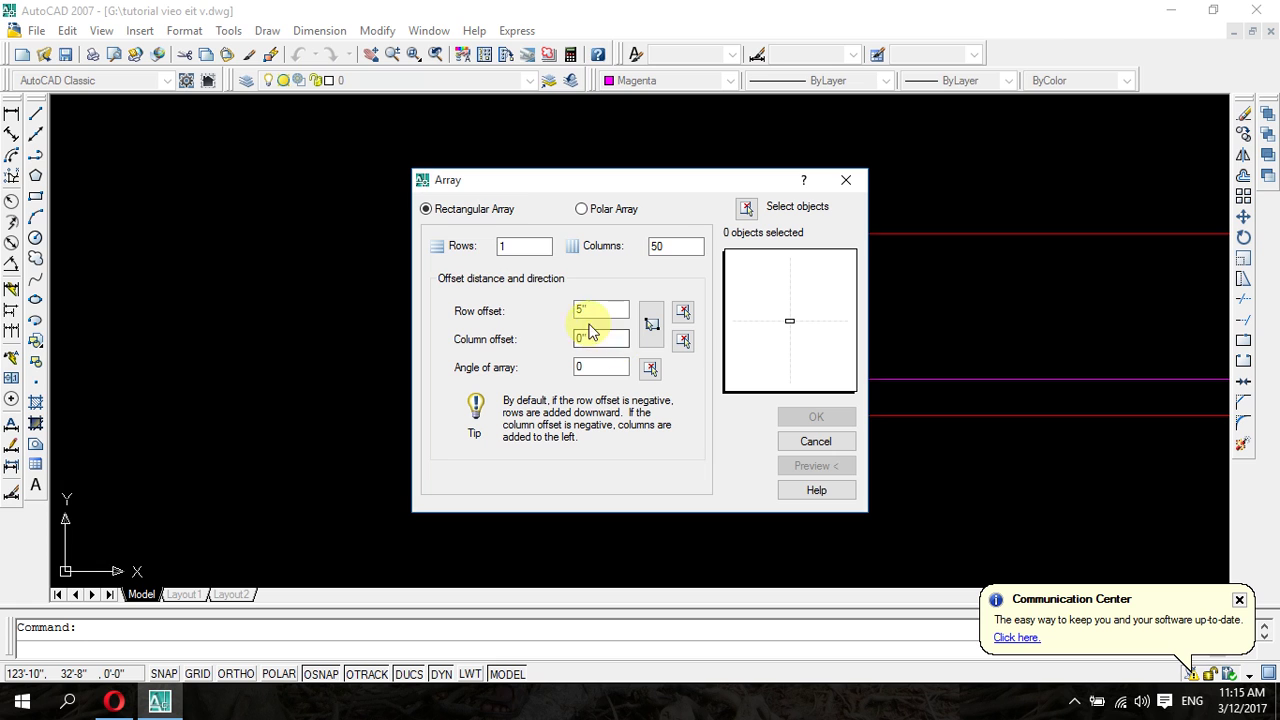
pyautogui.doubleClick(673, 248)
pyautogui.write('5')
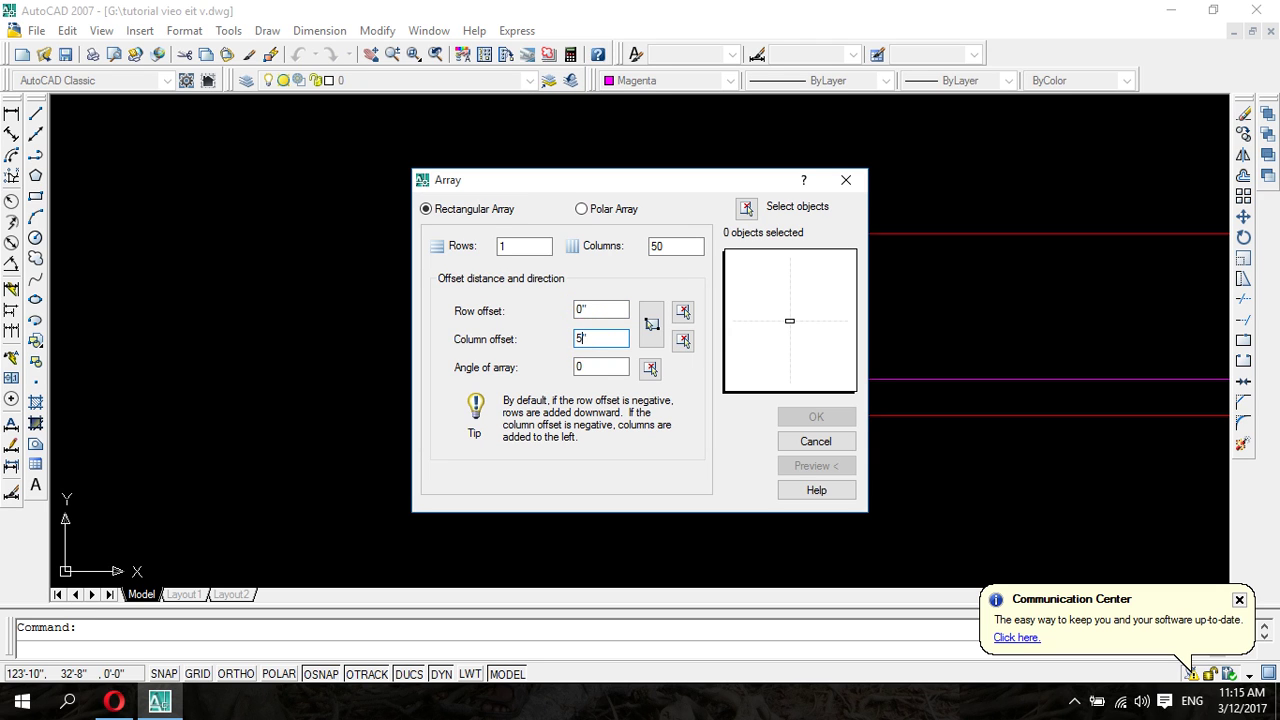
pyautogui.write('"')
pyautogui.click(523, 246)
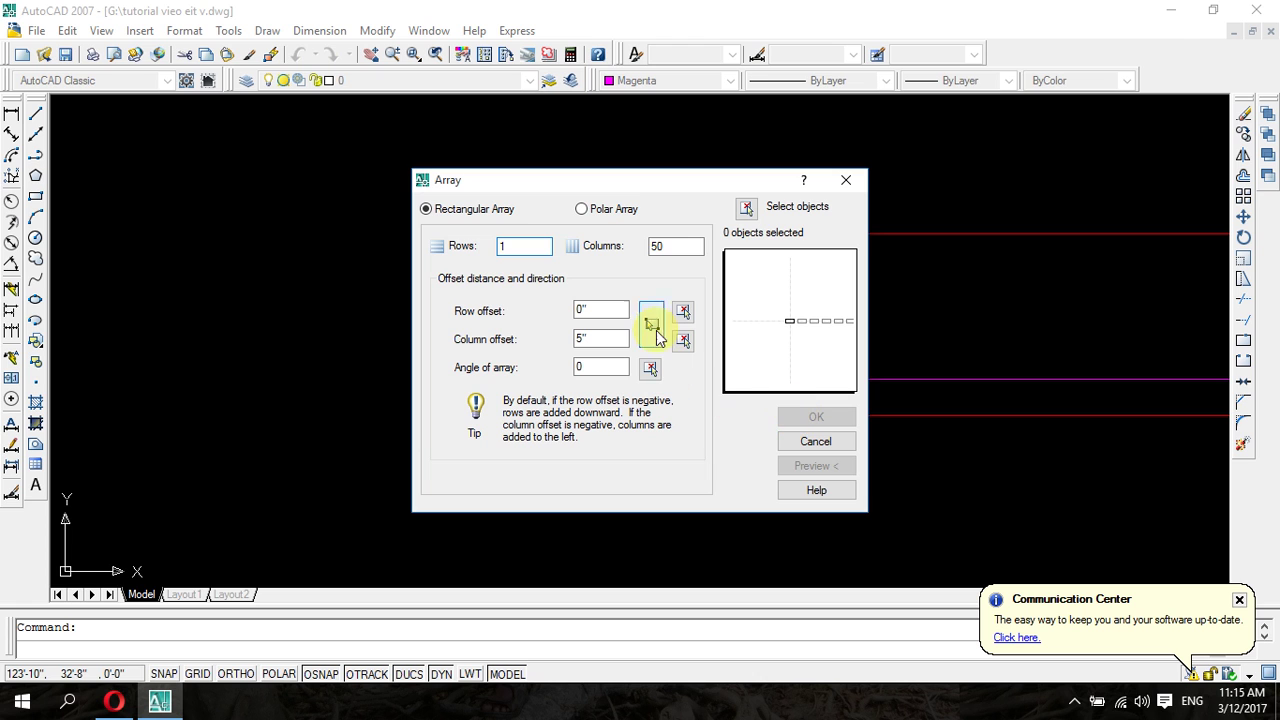
# - Reselect the circles, toggle Polar back to Rectangular, and cancel the array
pyautogui.click(746, 208)
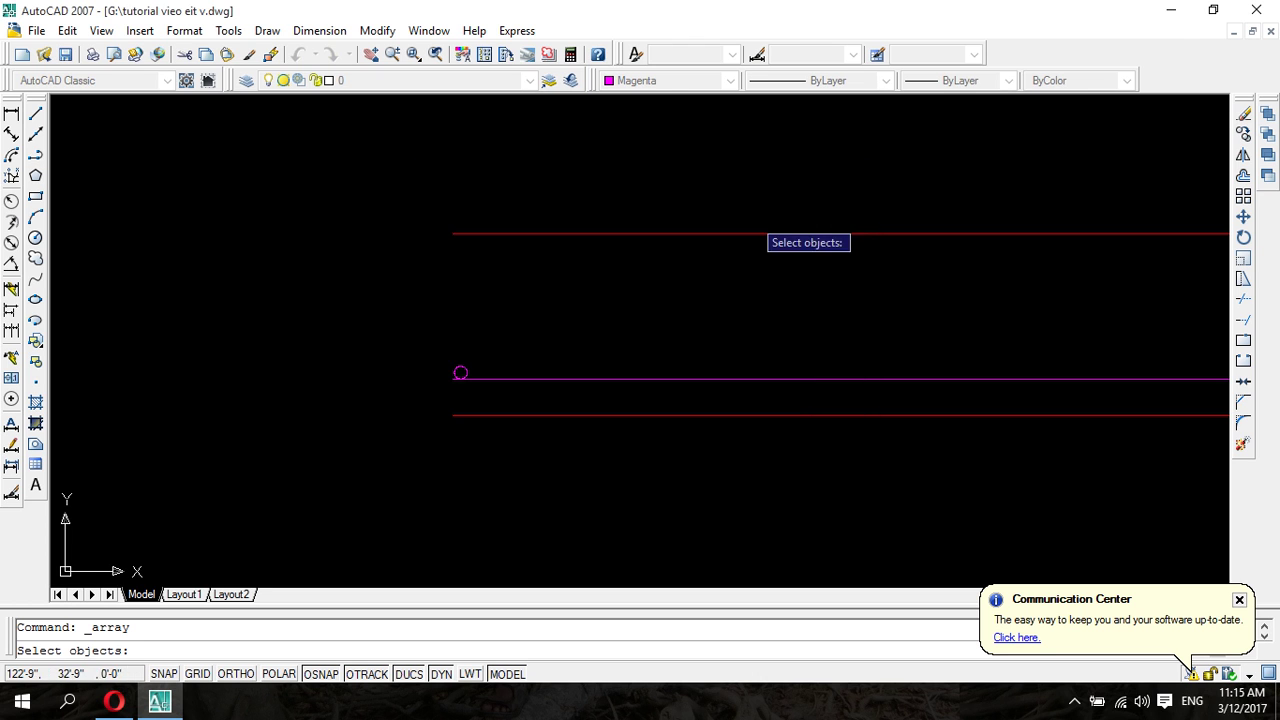
pyautogui.click(458, 370)
pyautogui.click(460, 373)
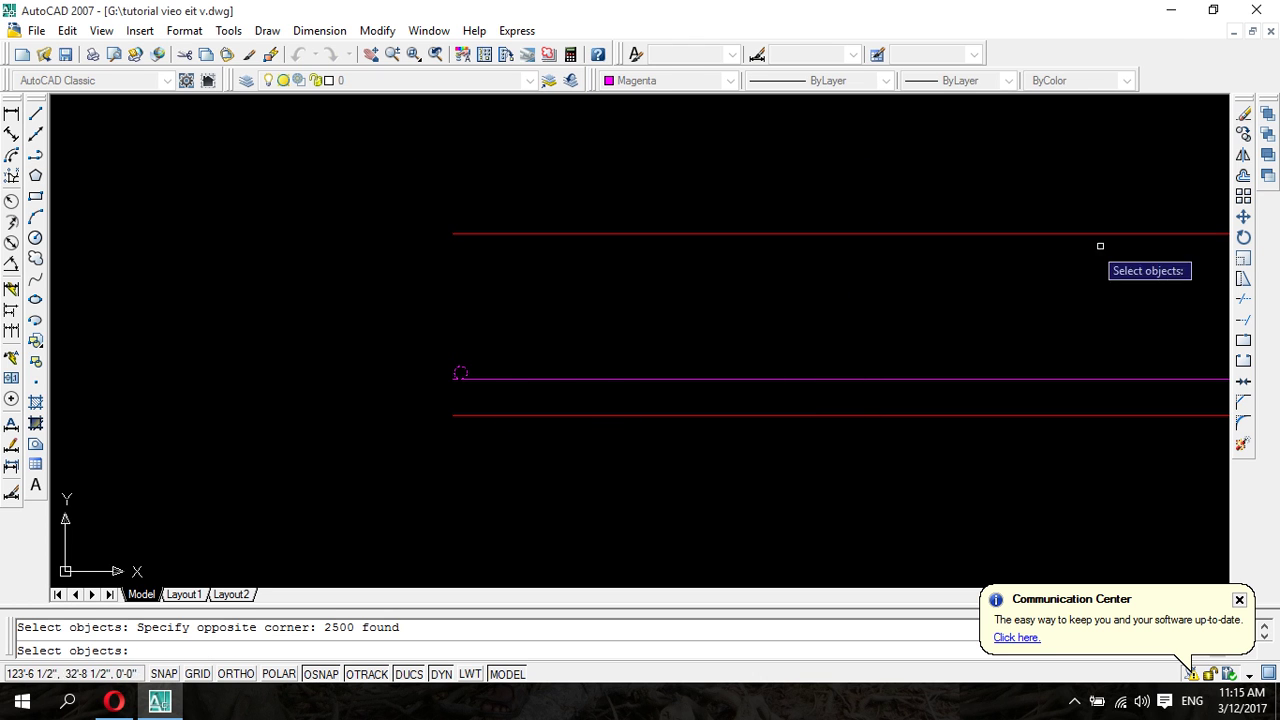
pyautogui.click(1243, 195)
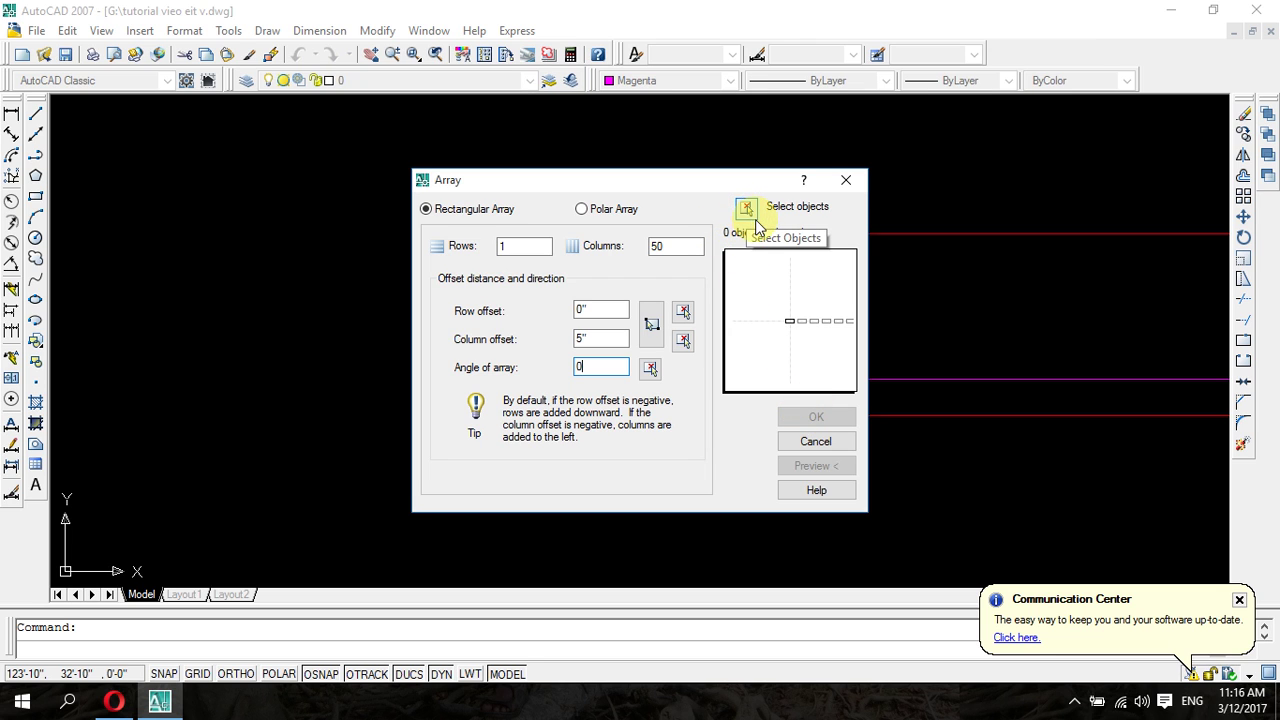
pyautogui.click(581, 209)
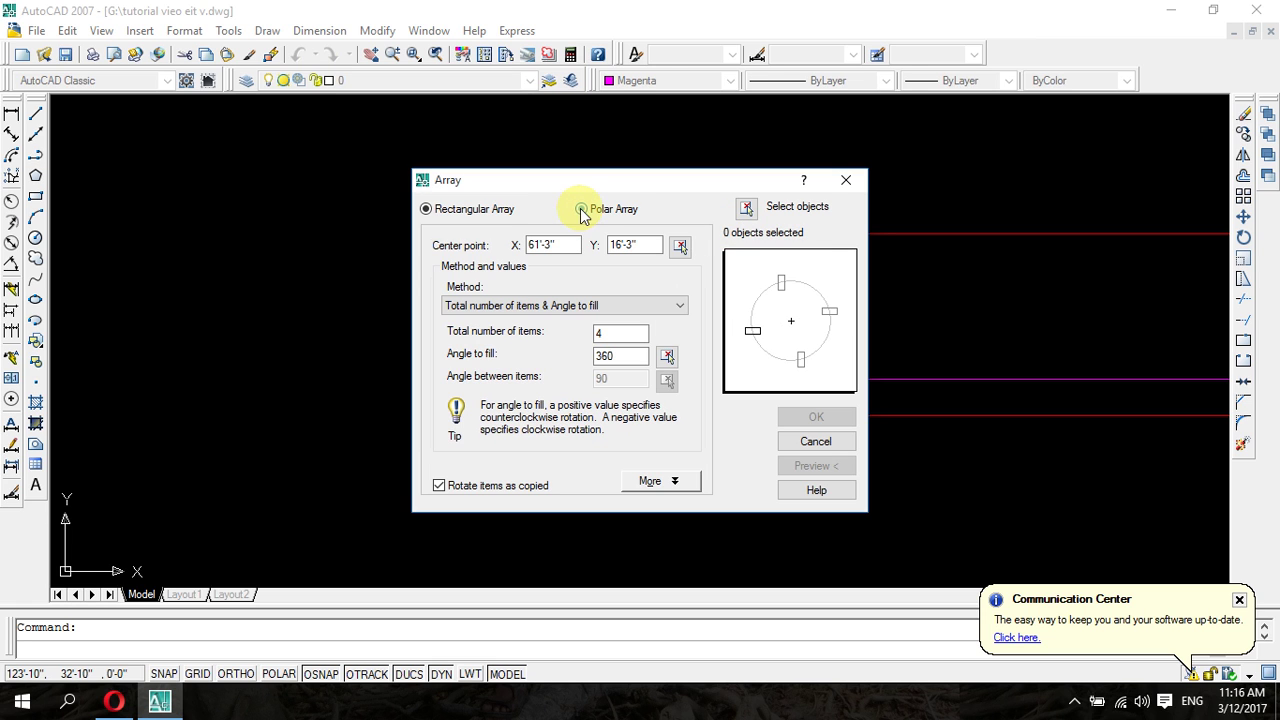
pyautogui.click(427, 210)
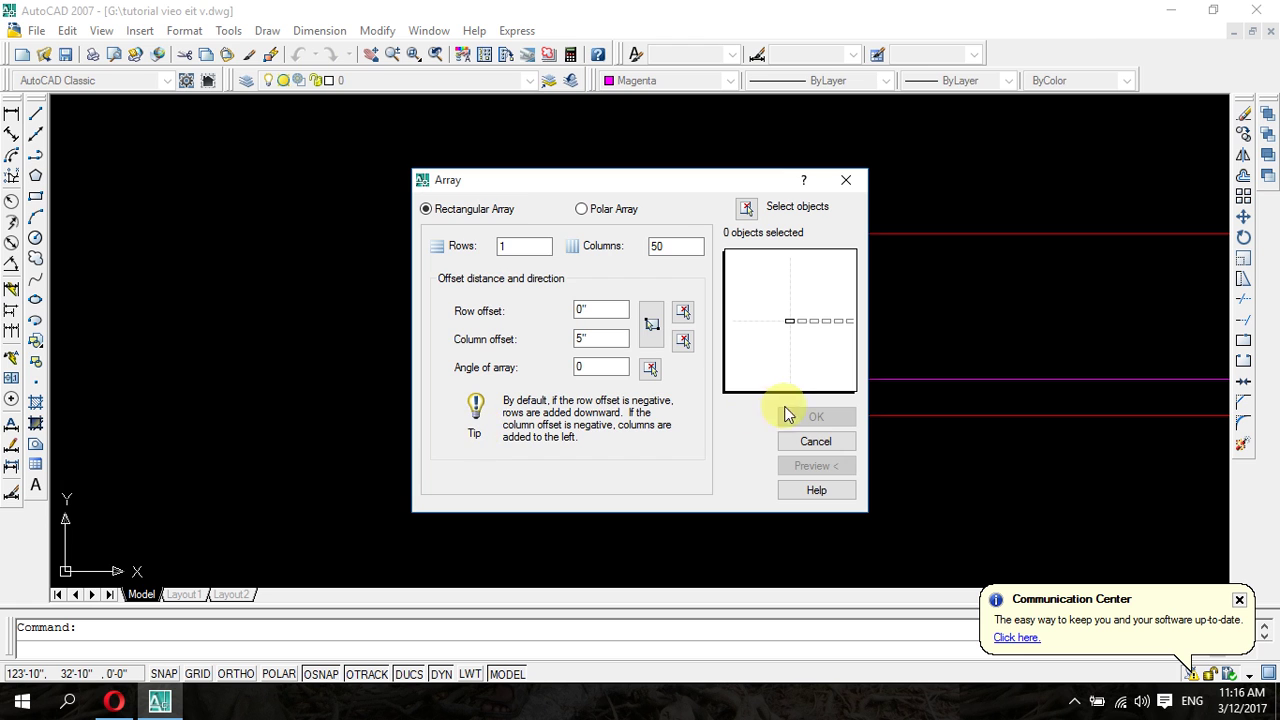
pyautogui.click(810, 443)
# - Bring the magenta circle at the base line's left end into view
pyautogui.scroll(-2, 540, 325)
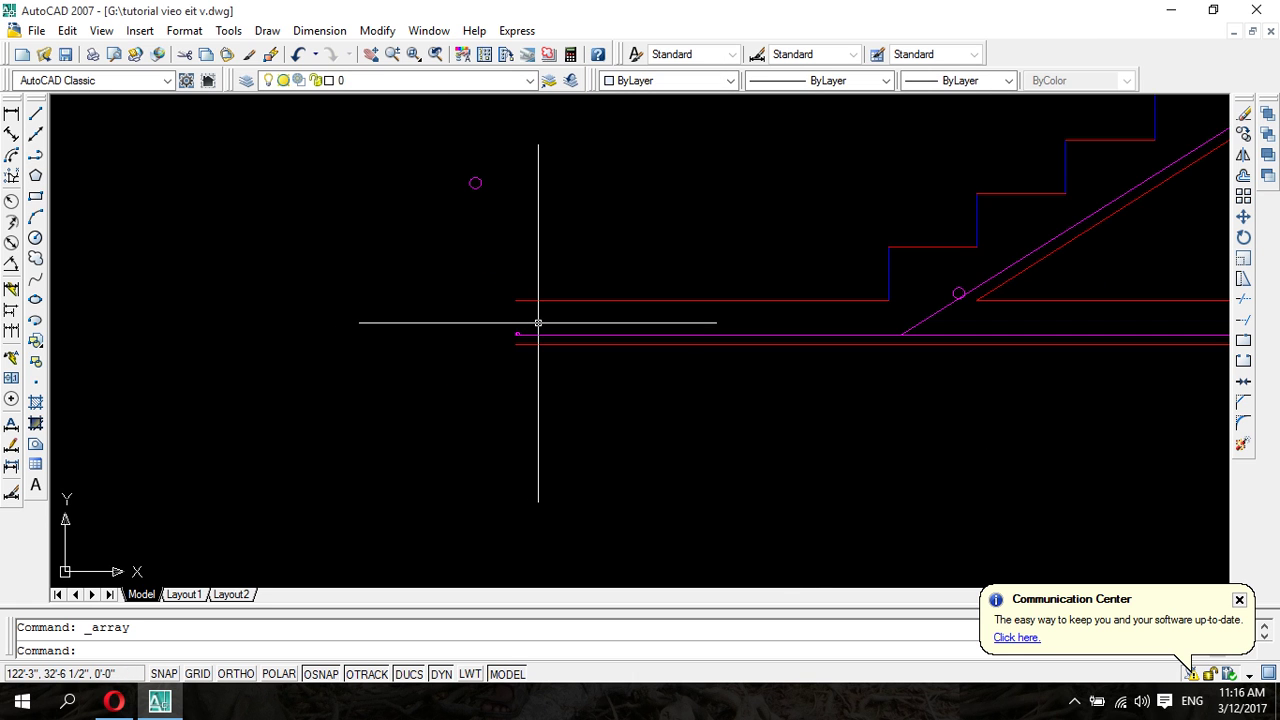
pyautogui.scroll(-1, 540, 325)
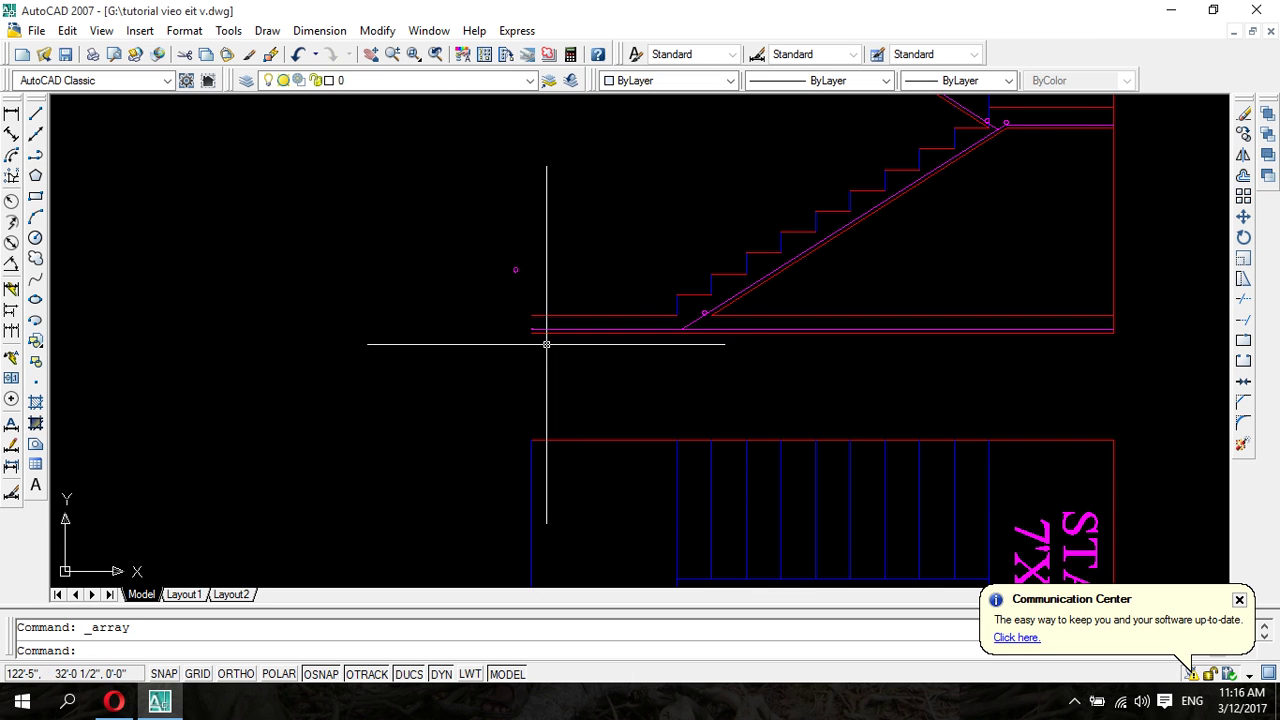
pyautogui.scroll(2, 545, 338)
pyautogui.moveTo(597, 336); pyautogui.dragTo(363, 283, button='middle')
pyautogui.scroll(2, 443, 386)
pyautogui.scroll(2, 389, 360)
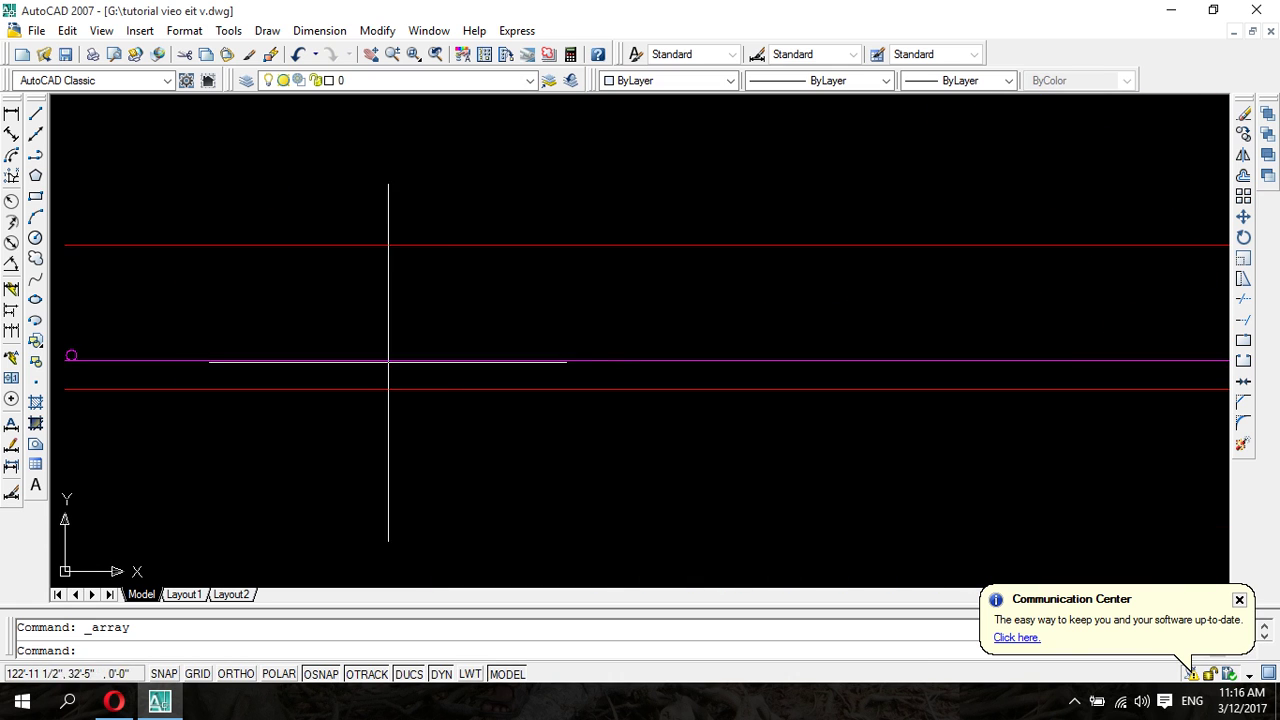
pyautogui.moveTo(389, 360); pyautogui.dragTo(663, 287, button='middle')
pyautogui.scroll(1, 449, 306)
pyautogui.scroll(3, 449, 310)
pyautogui.moveTo(449, 314); pyautogui.dragTo(689, 332, button='middle')
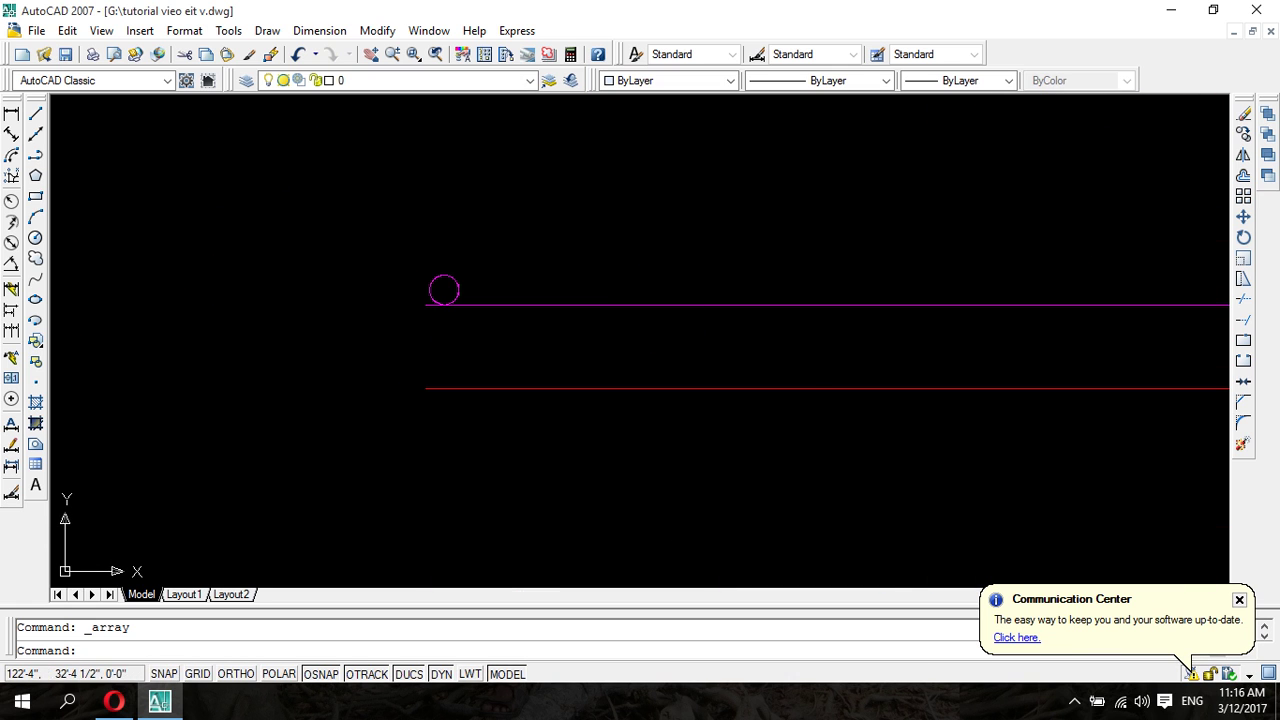
# - Array the circle into 1 row of 20 columns at 5", after 50 columns triggers a warning
pyautogui.click(394, 232)
pyautogui.click(540, 316)
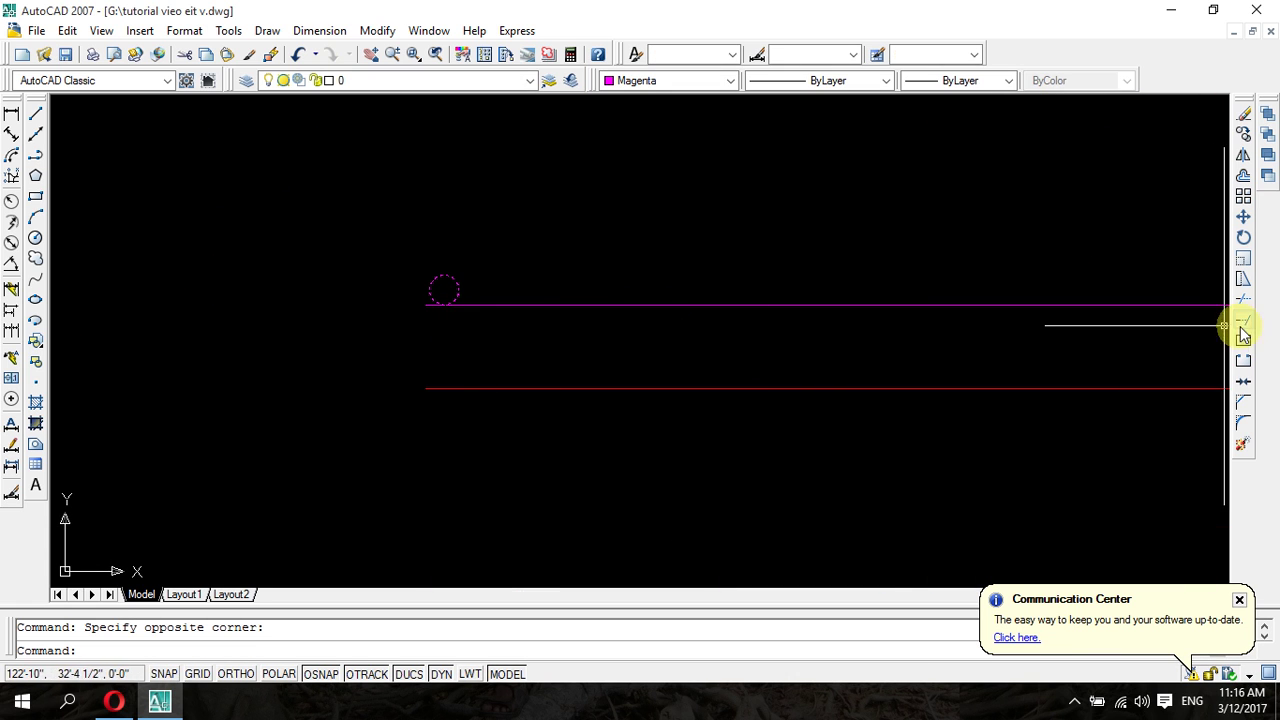
pyautogui.click(1244, 196)
pyautogui.write('5"')
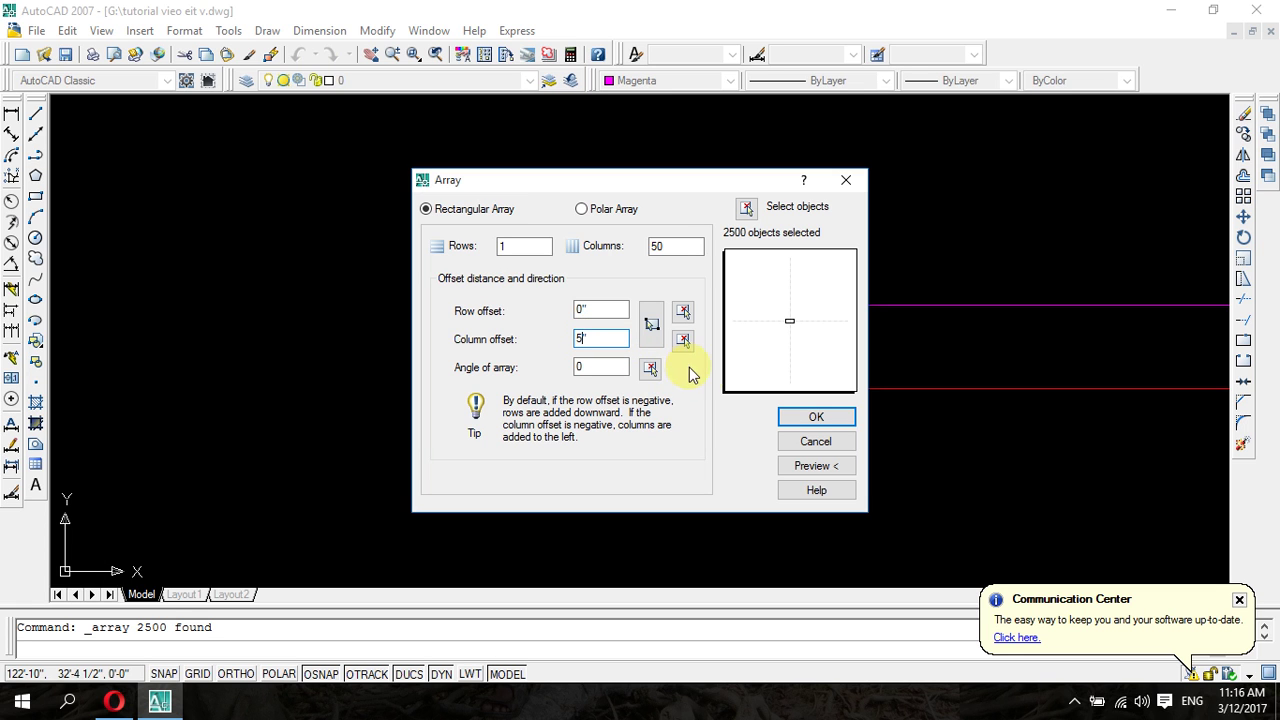
pyautogui.click(834, 425)
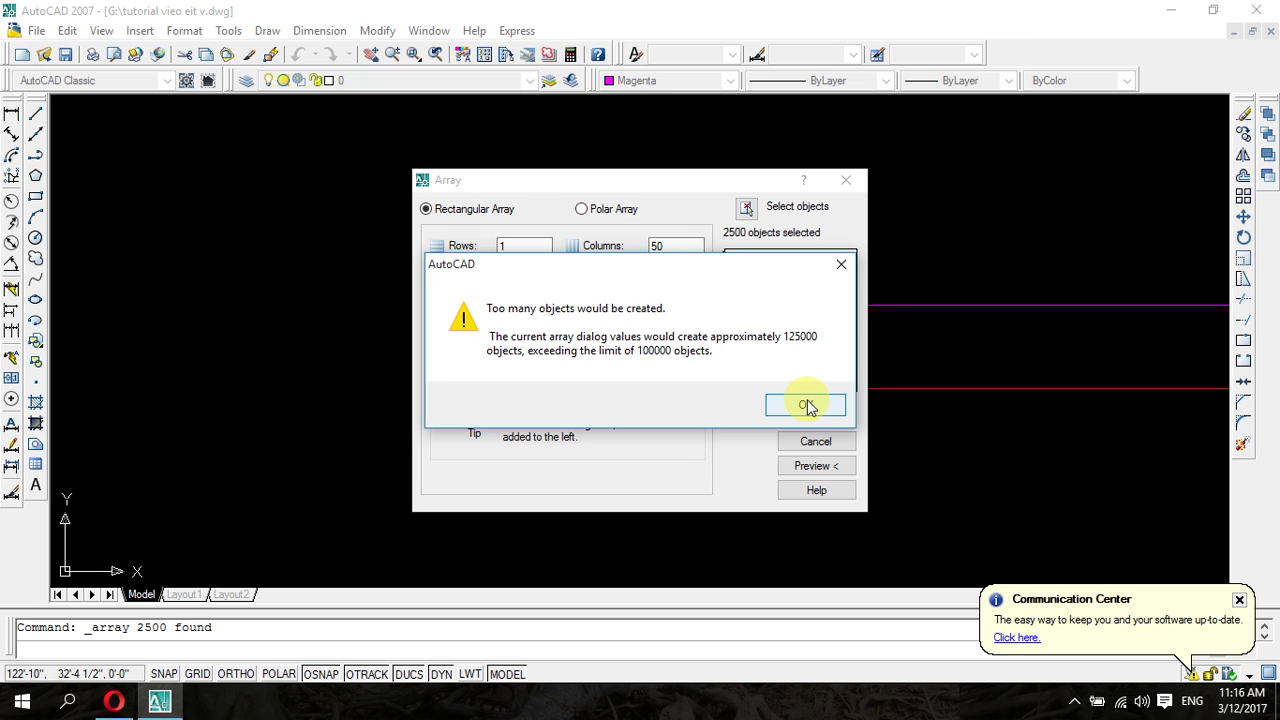
pyautogui.click(809, 407)
pyautogui.write('20')
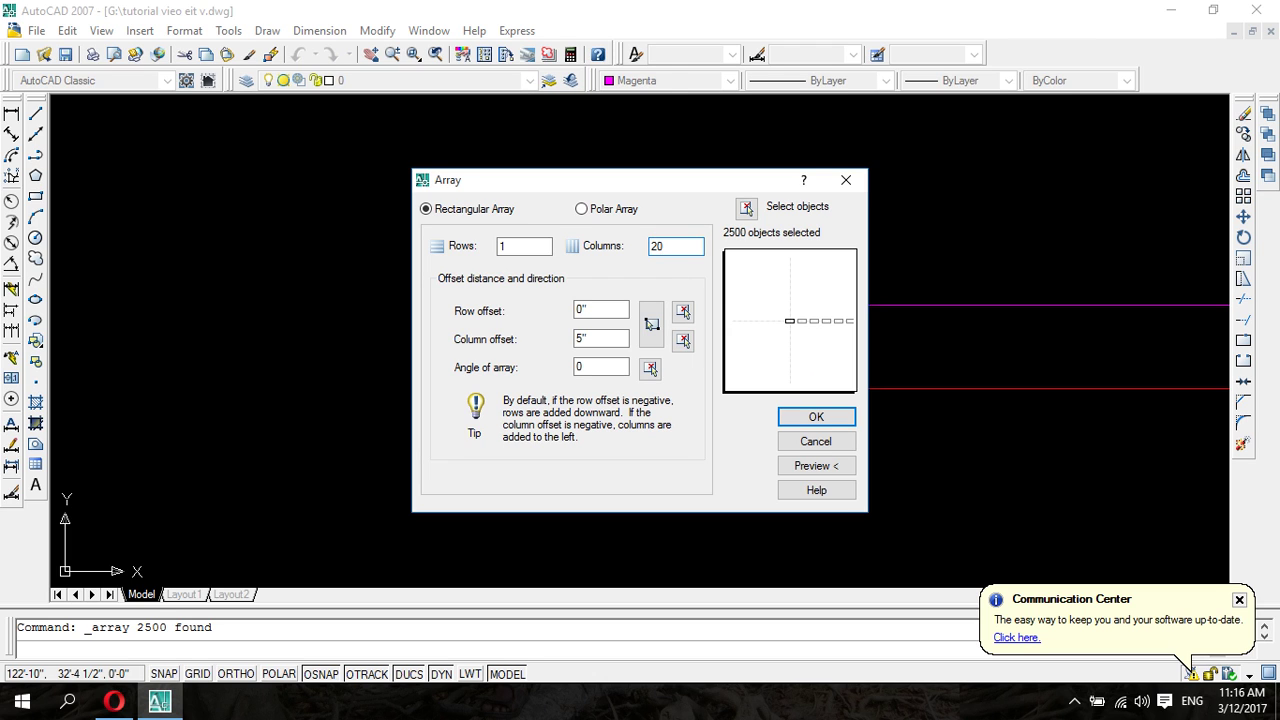
pyautogui.click(814, 416)
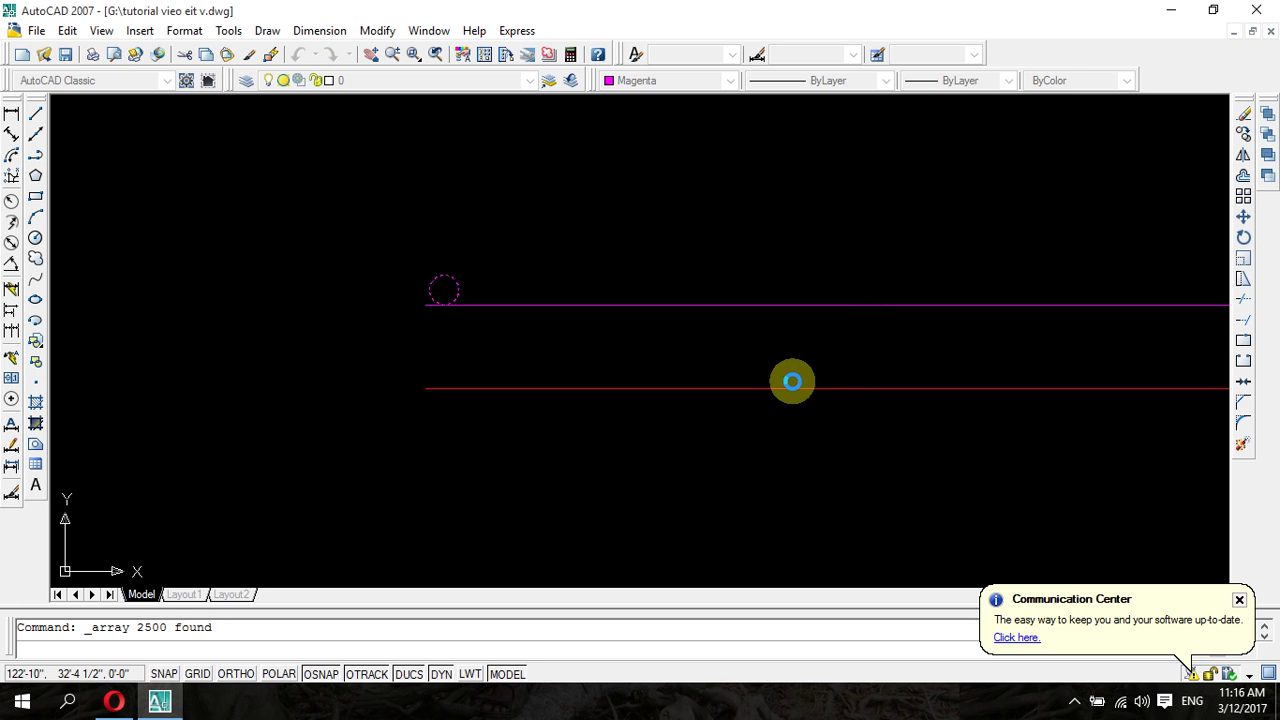
pyautogui.scroll(-3, 792, 381)
pyautogui.moveTo(752, 363); pyautogui.dragTo(477, 342, button='middle')
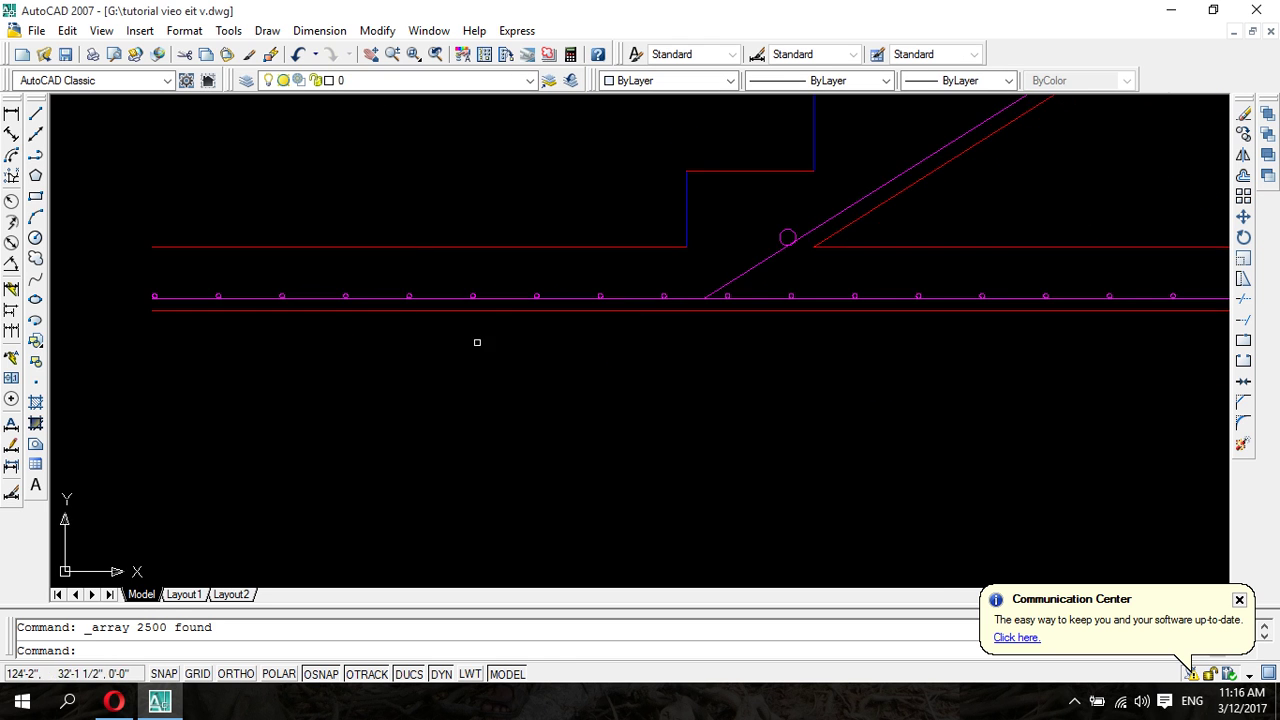
pyautogui.scroll(-3, 700, 357)
pyautogui.scroll(2, 751, 357)
pyautogui.scroll(2, 740, 357)
pyautogui.scroll(1, 553, 360)
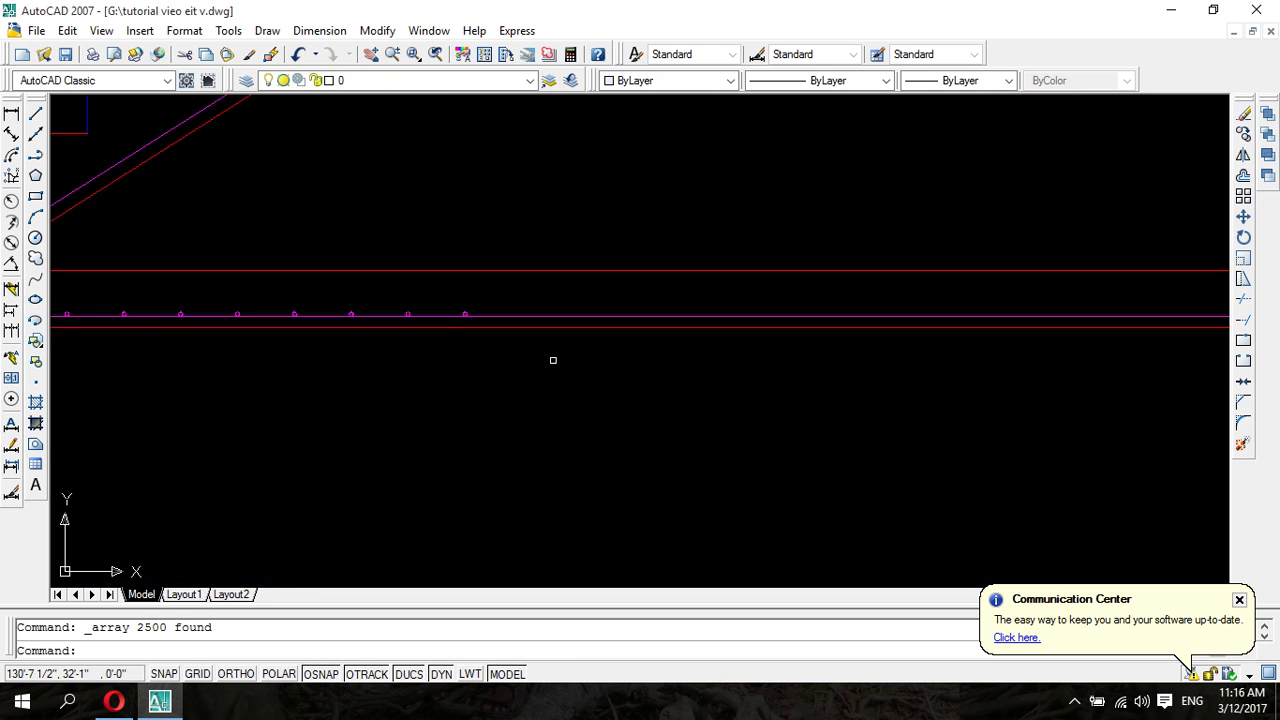
pyautogui.scroll(2, 520, 350)
pyautogui.scroll(4, 415, 300)
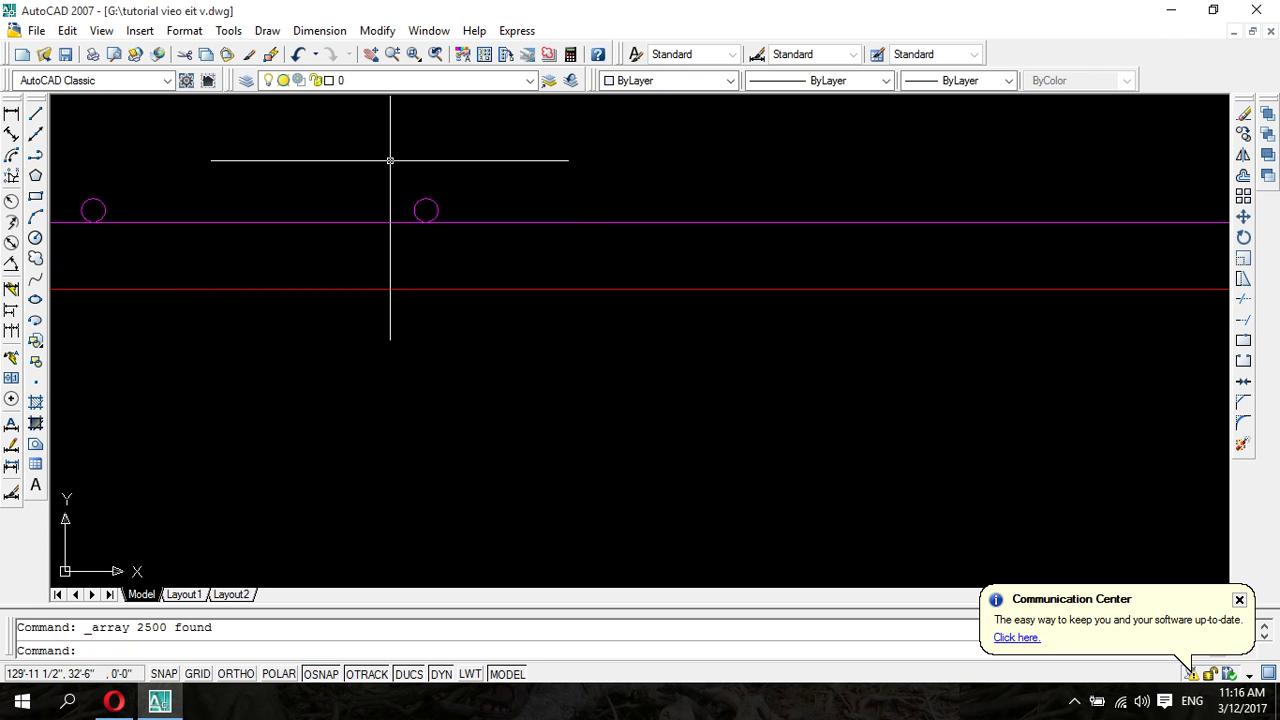
pyautogui.scroll(-3, 450, 210)
pyautogui.scroll(-2, 560, 280)
pyautogui.scroll(-2, 598, 298)
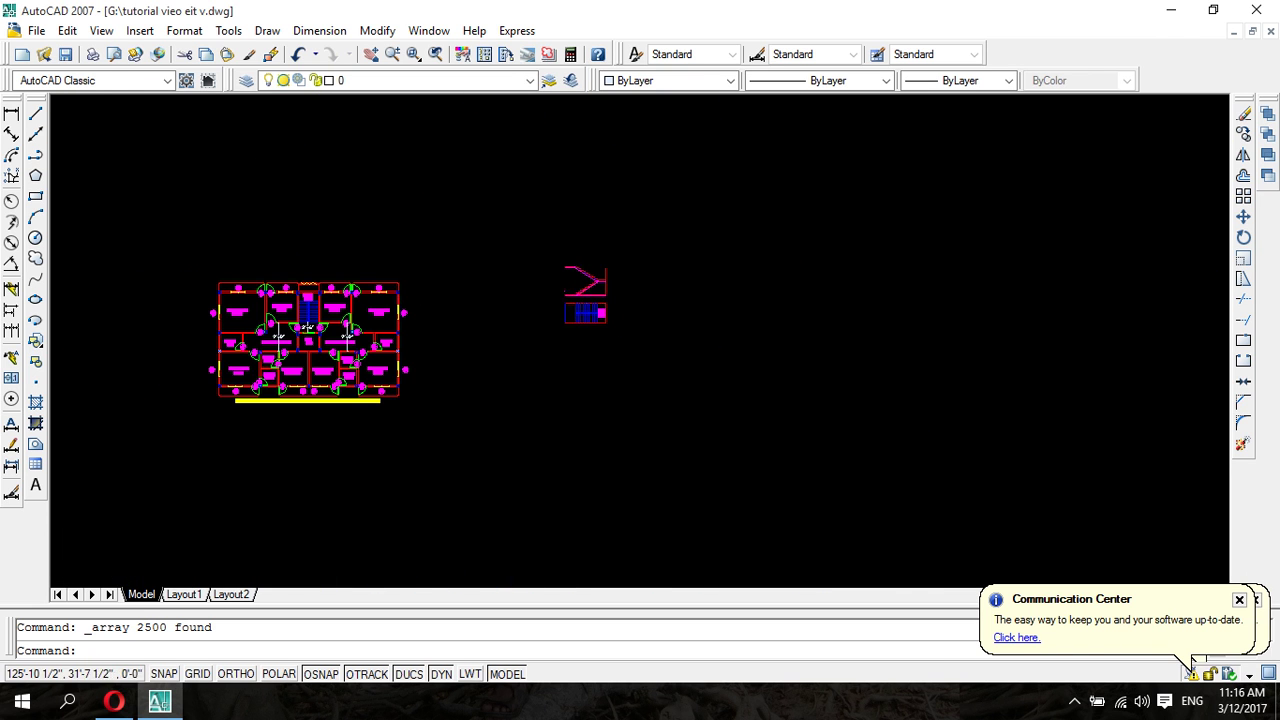
pyautogui.scroll(5, 586, 303)
pyautogui.scroll(2, 563, 249)
pyautogui.moveTo(563, 249); pyautogui.dragTo(570, 275, button='middle')
pyautogui.scroll(3, 539, 311)
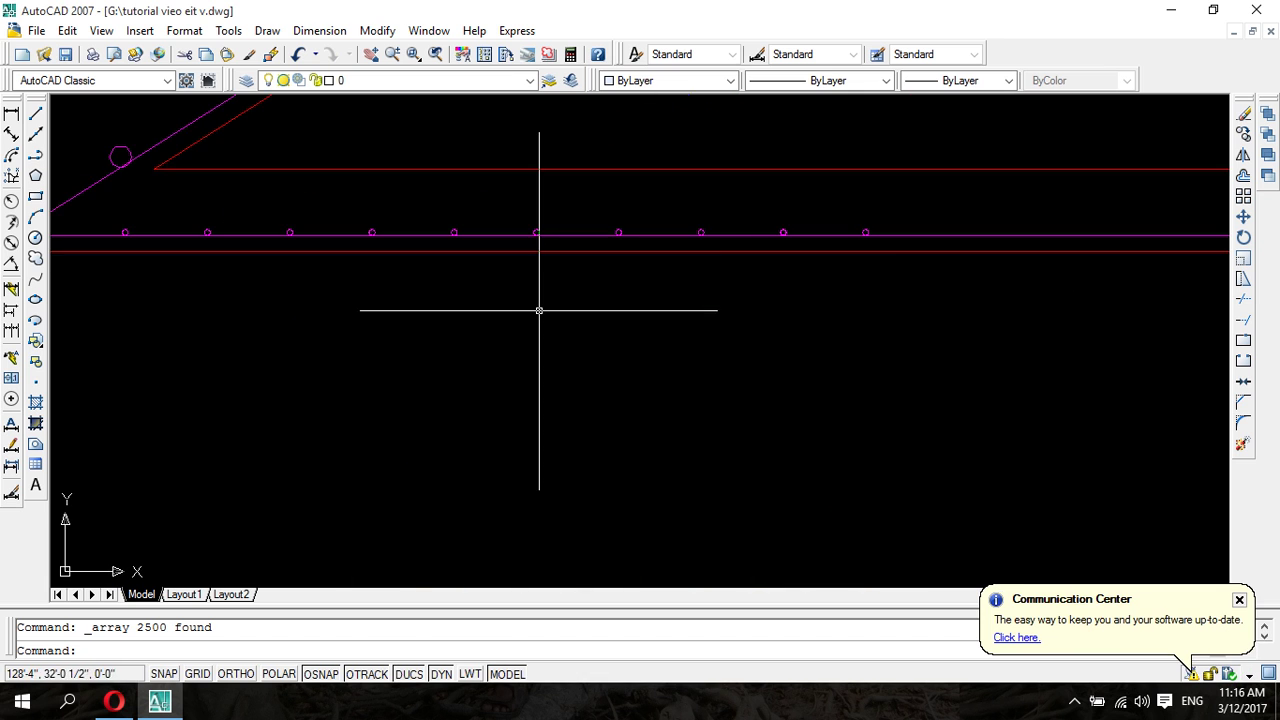
pyautogui.scroll(1, 646, 286)
pyautogui.moveTo(646, 286)
pyautogui.mouseDown(button='middle')
pyautogui.moveTo(671, 391)
pyautogui.moveTo(490, 411)
pyautogui.mouseUp(button='middle')
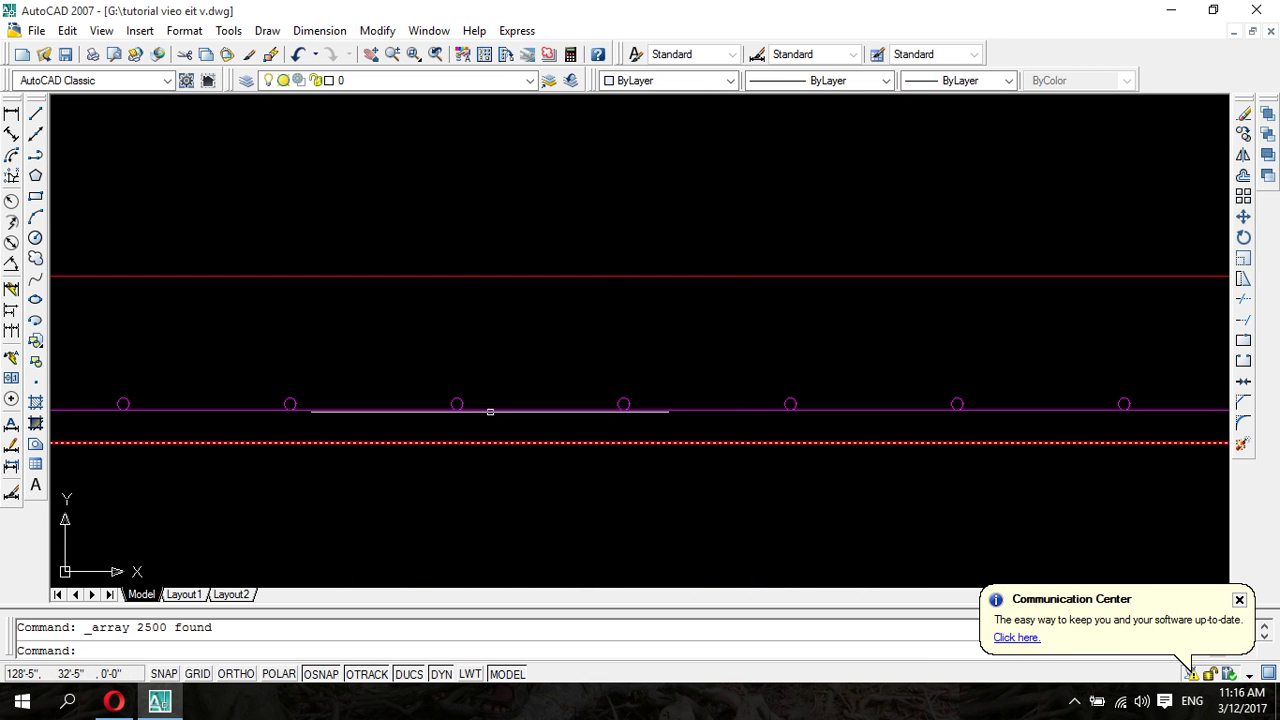
pyautogui.scroll(-4, 490, 411)
pyautogui.moveTo(371, 329); pyautogui.dragTo(506, 320, button='middle')
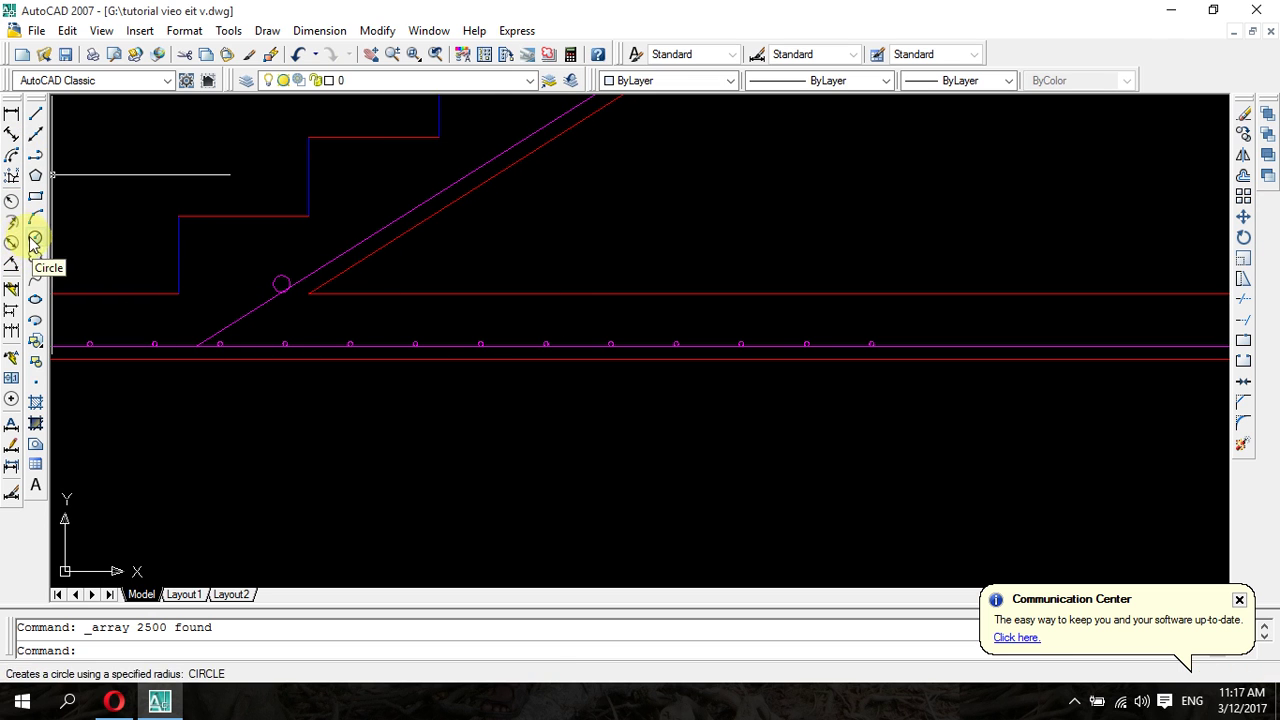
# - After trying arc-length and radius, place a 10 1/2" aligned dimension across the slab
pyautogui.click(15, 163)
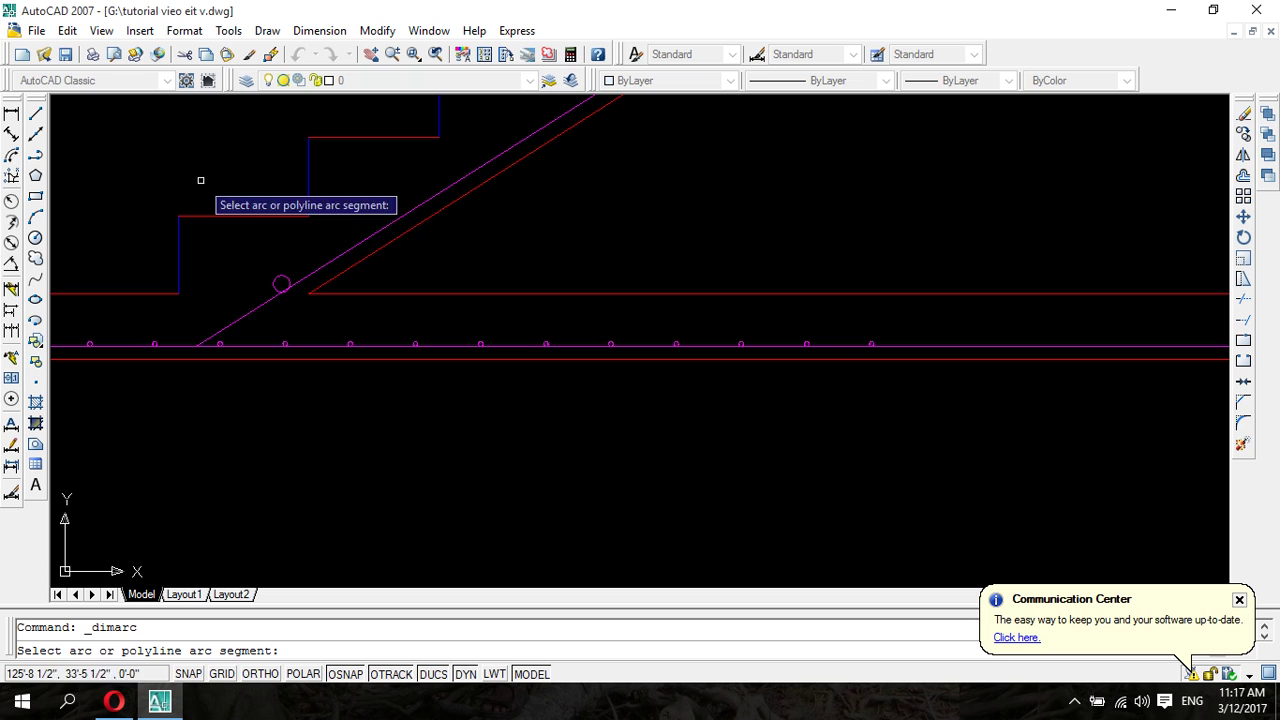
pyautogui.click(460, 196)
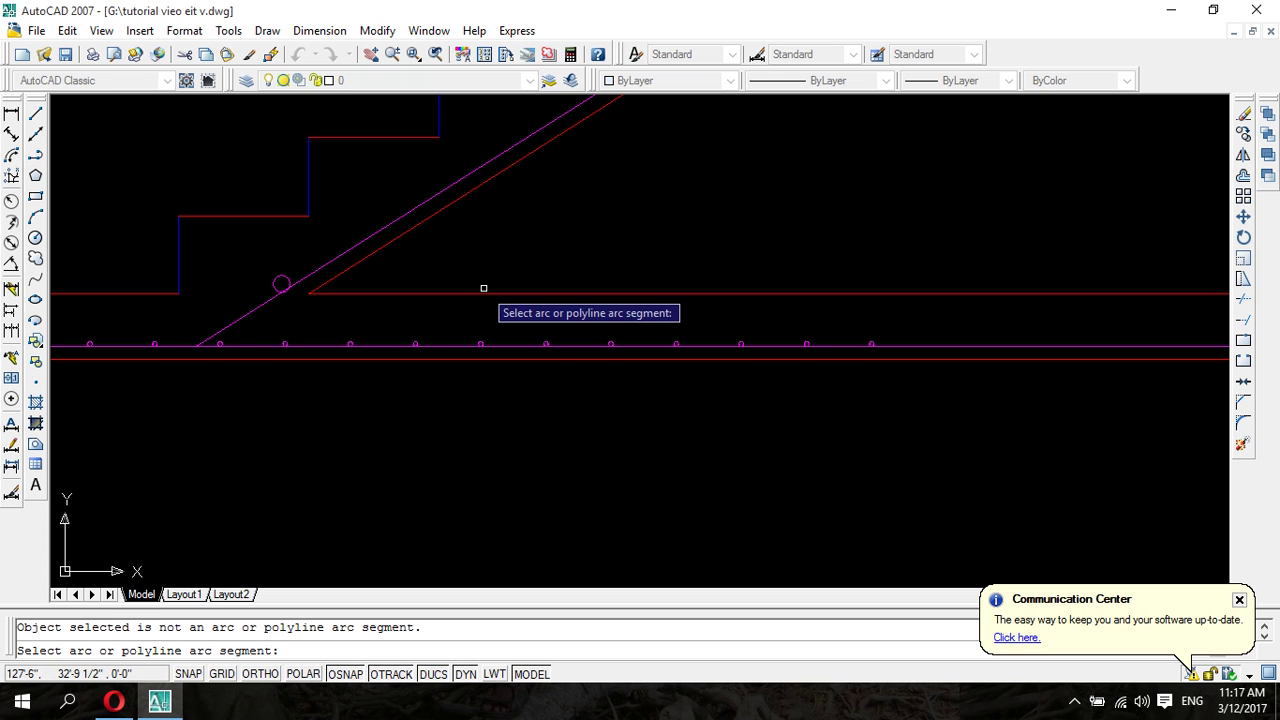
pyautogui.click(495, 259)
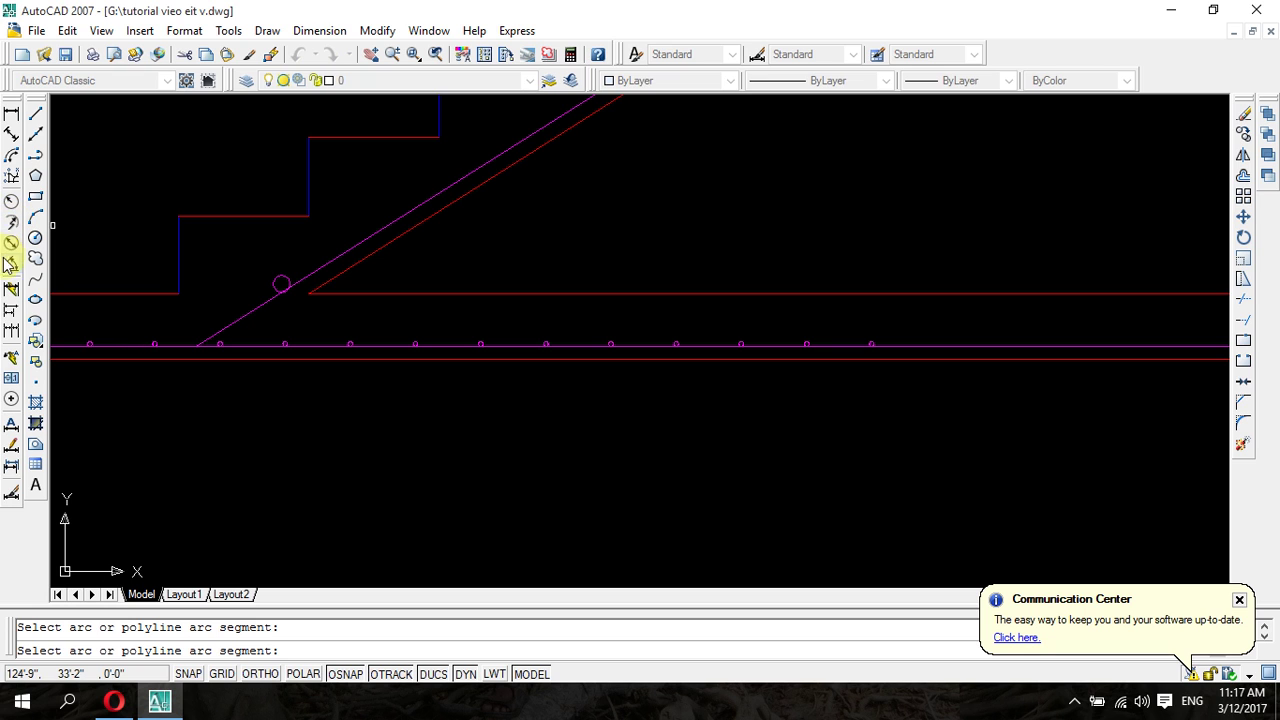
pyautogui.click(11, 203)
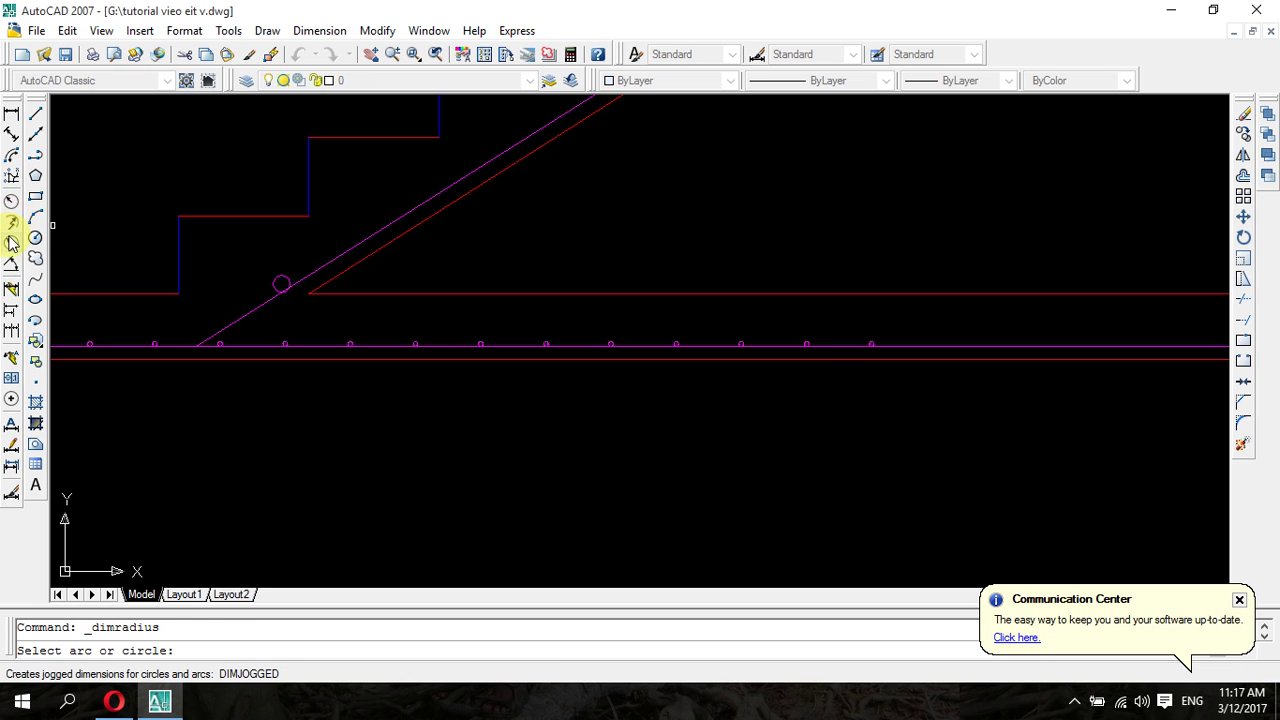
pyautogui.click(12, 140)
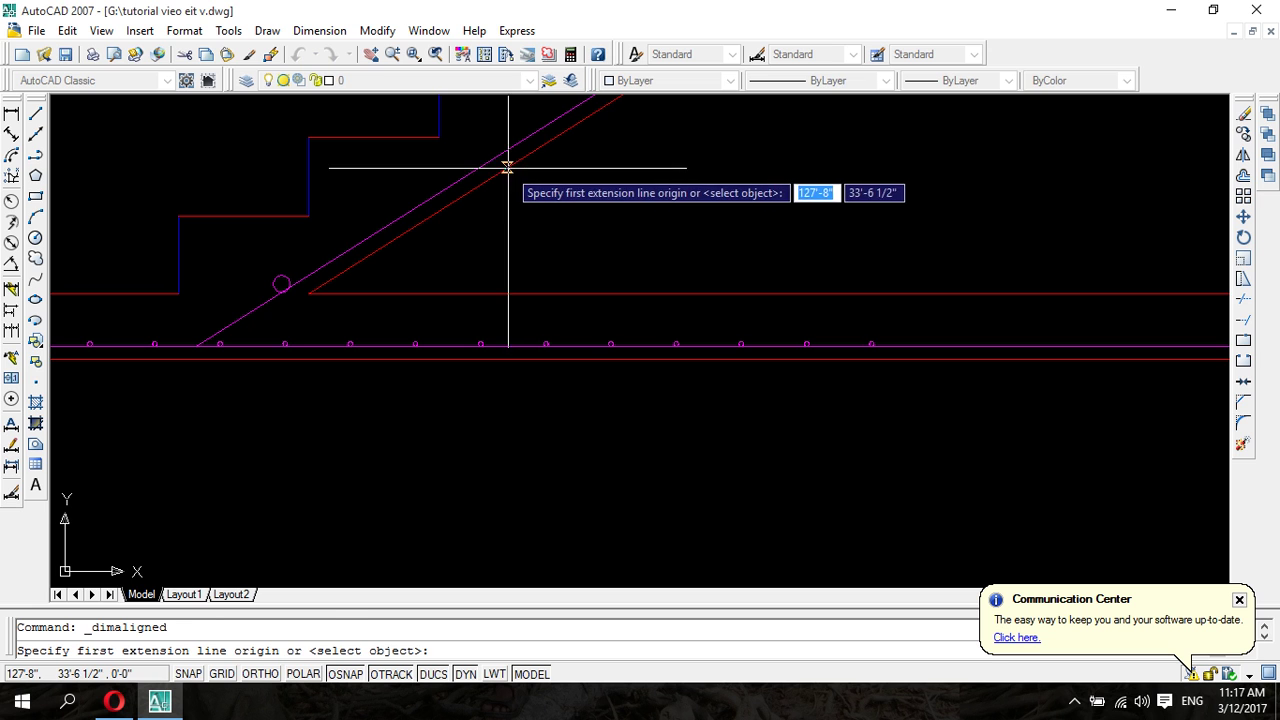
pyautogui.click(508, 166)
pyautogui.click(555, 290)
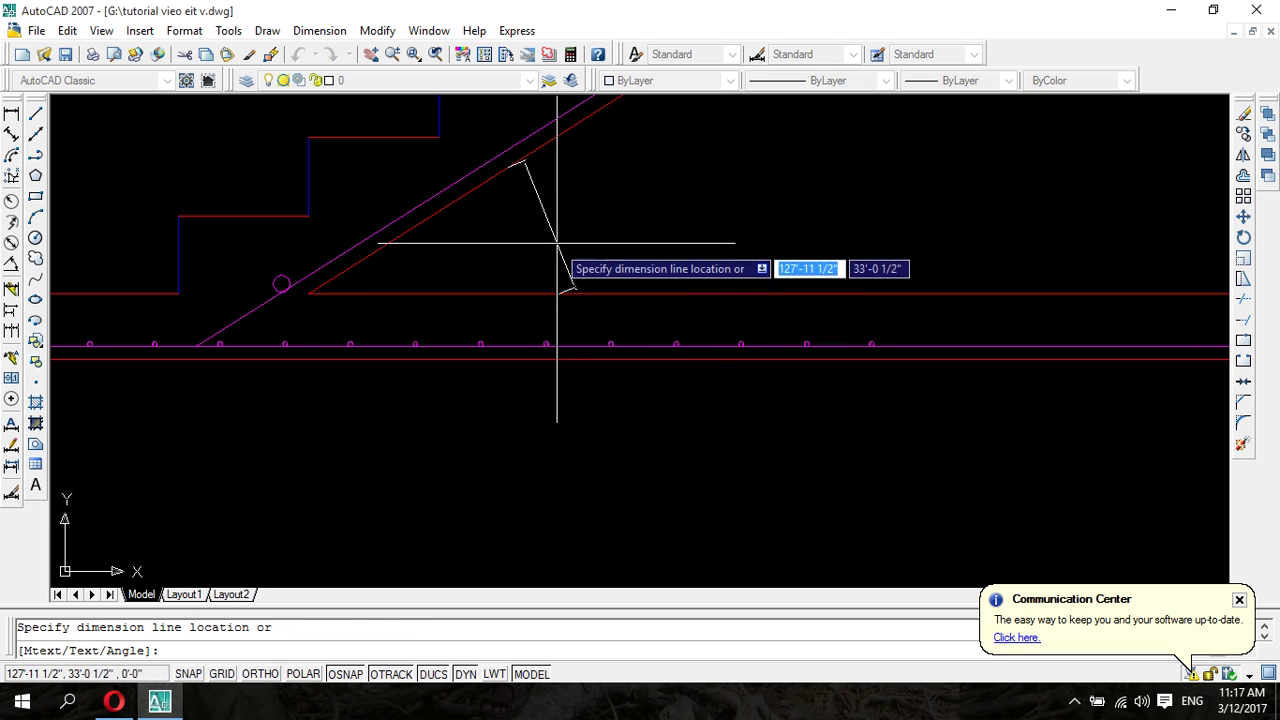
pyautogui.click(771, 165)
# - Try another arc-length dimension on the sloped slab lines, then cancel it
pyautogui.scroll(-2, 860, 250)
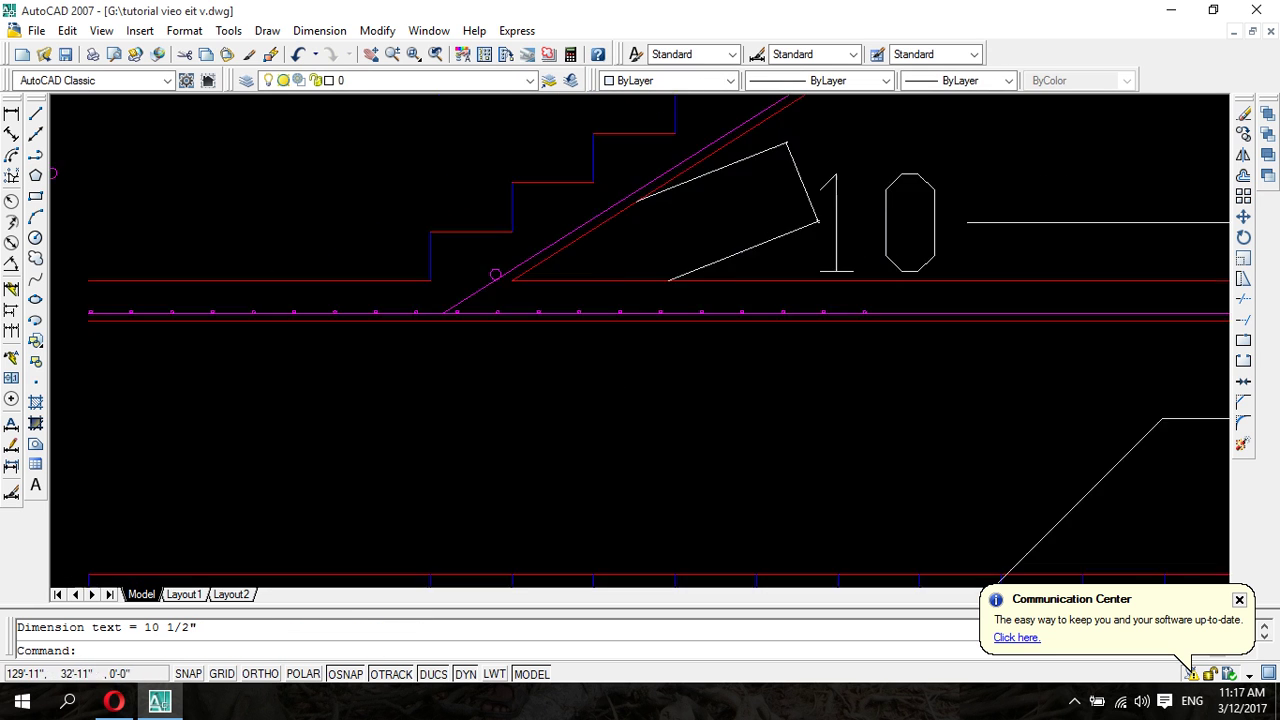
pyautogui.scroll(-5, 850, 278)
pyautogui.scroll(4, 1000, 270)
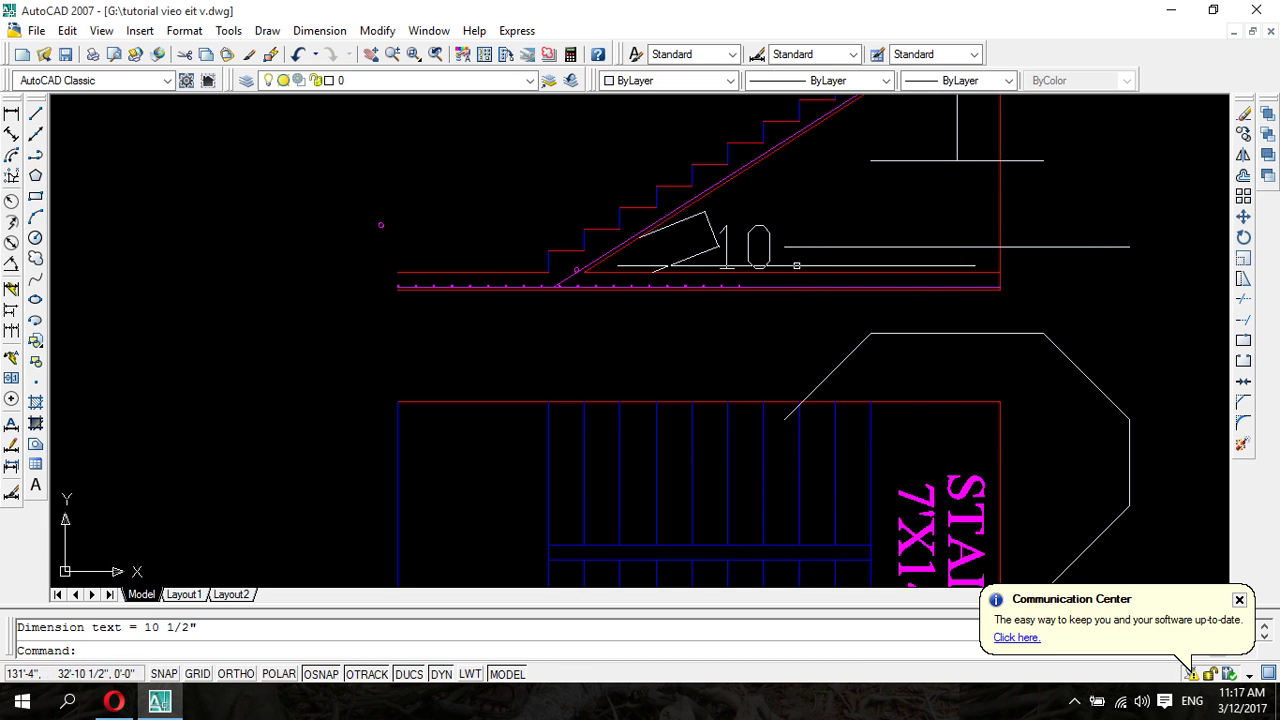
pyautogui.scroll(-1, 796, 265)
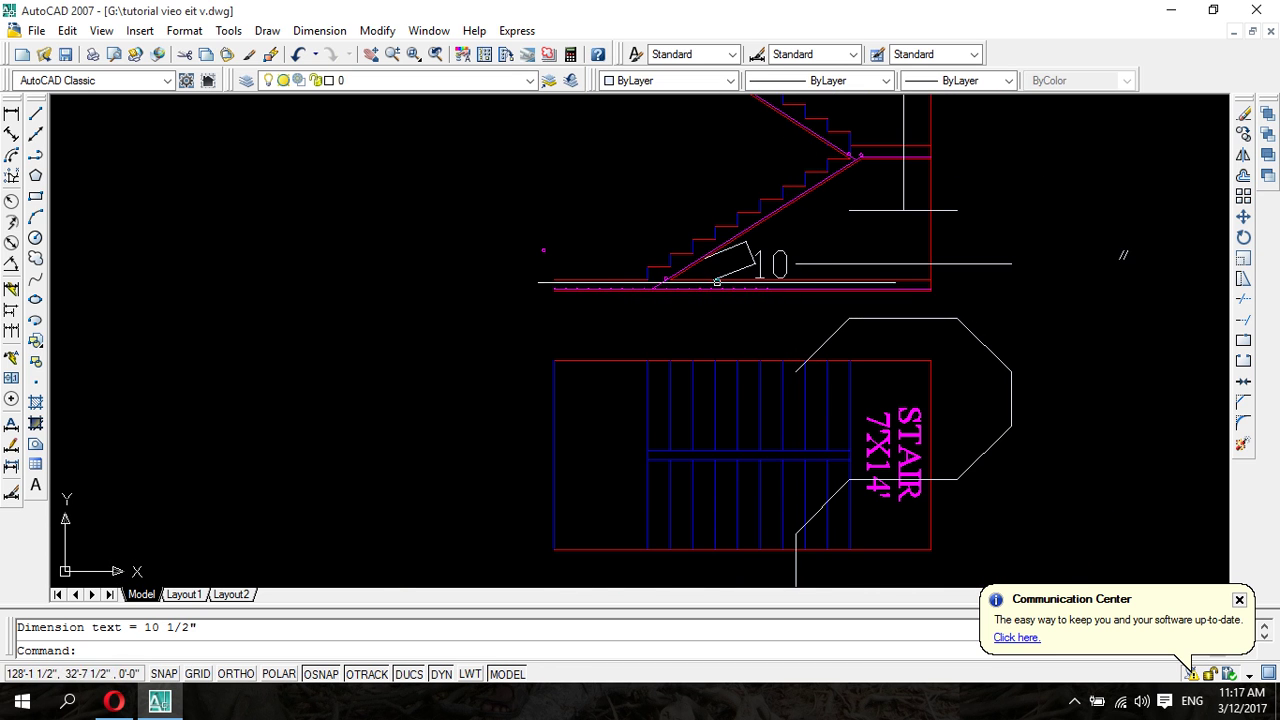
pyautogui.scroll(3, 716, 282)
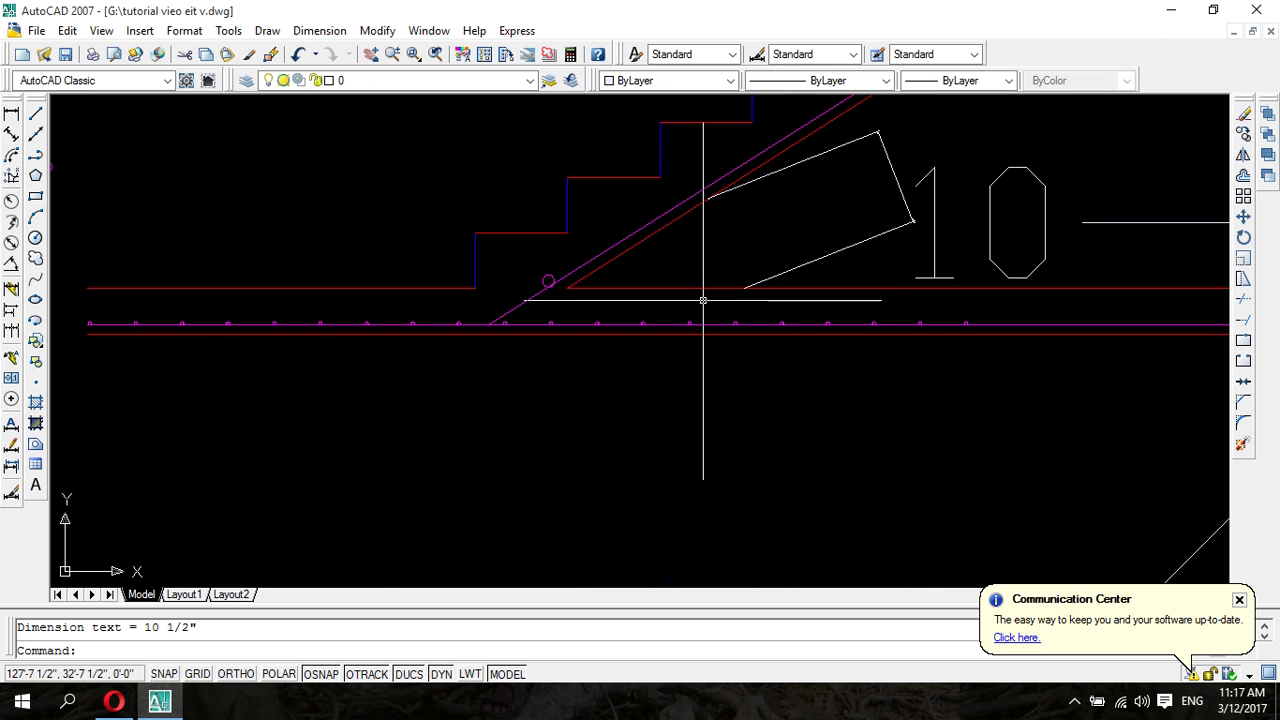
pyautogui.scroll(4, 530, 275)
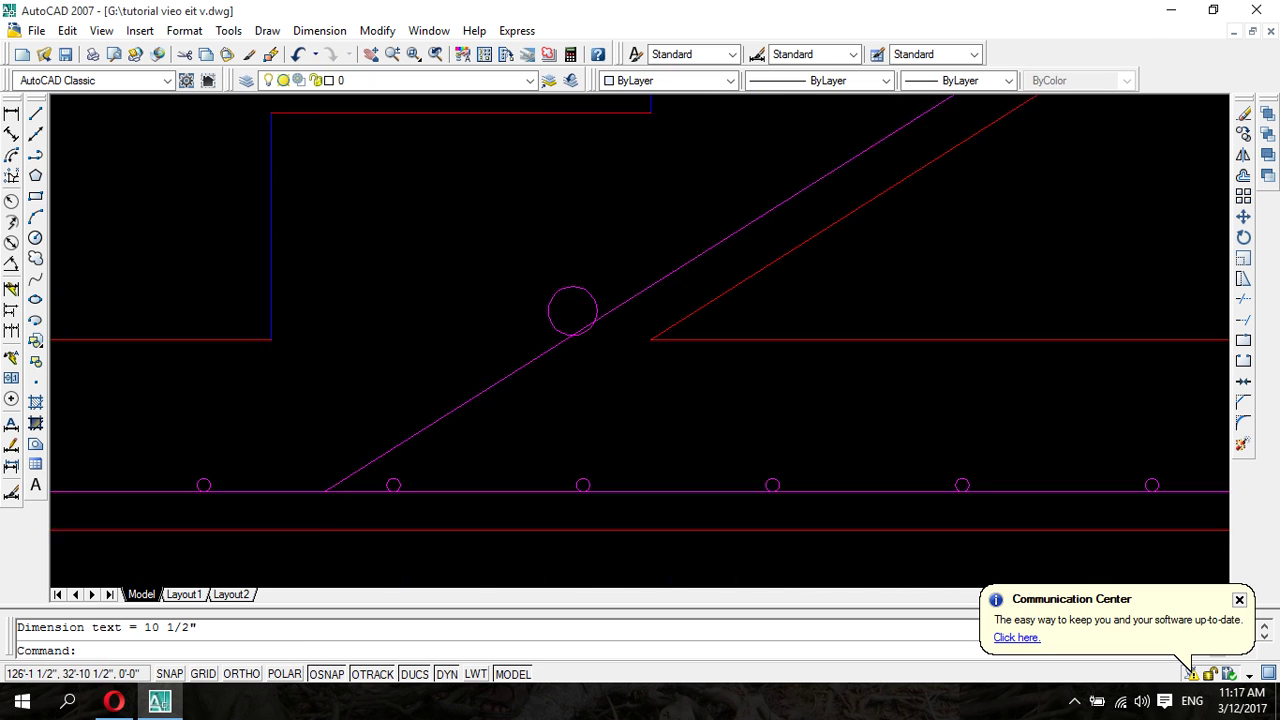
pyautogui.scroll(2, 541, 284)
pyautogui.scroll(-3, 541, 284)
pyautogui.scroll(-1, 541, 284)
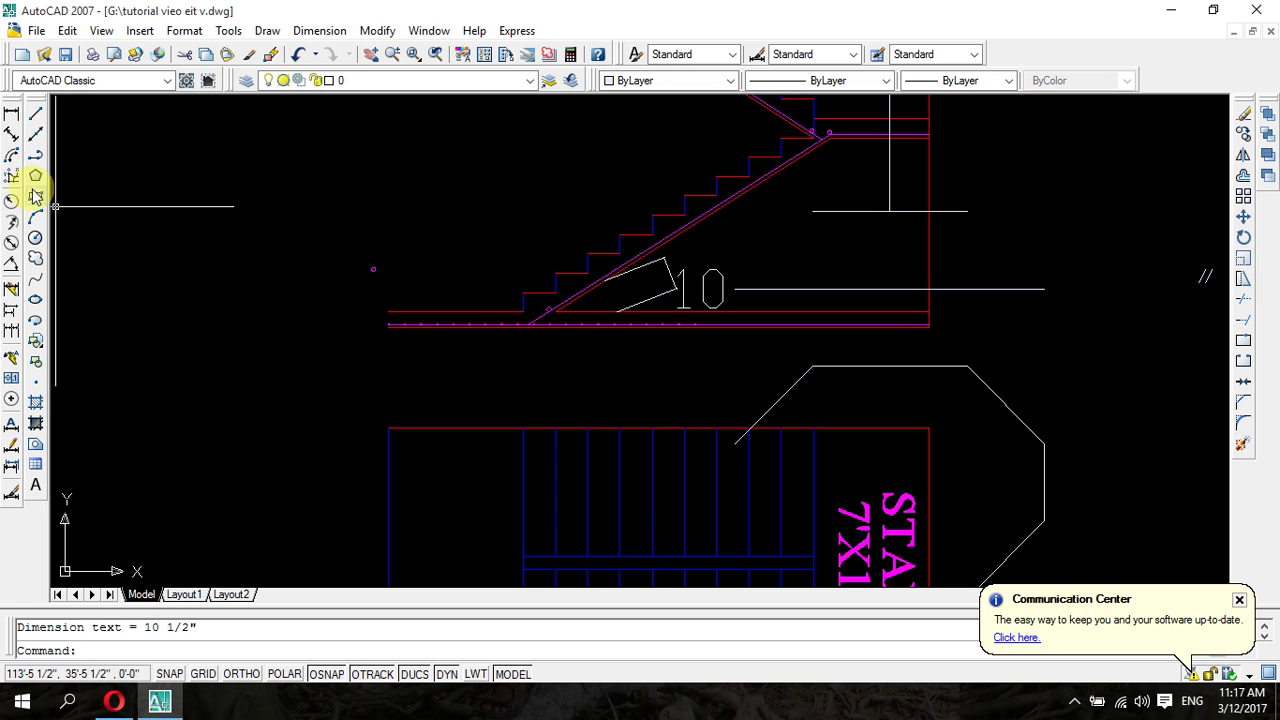
pyautogui.click(13, 163)
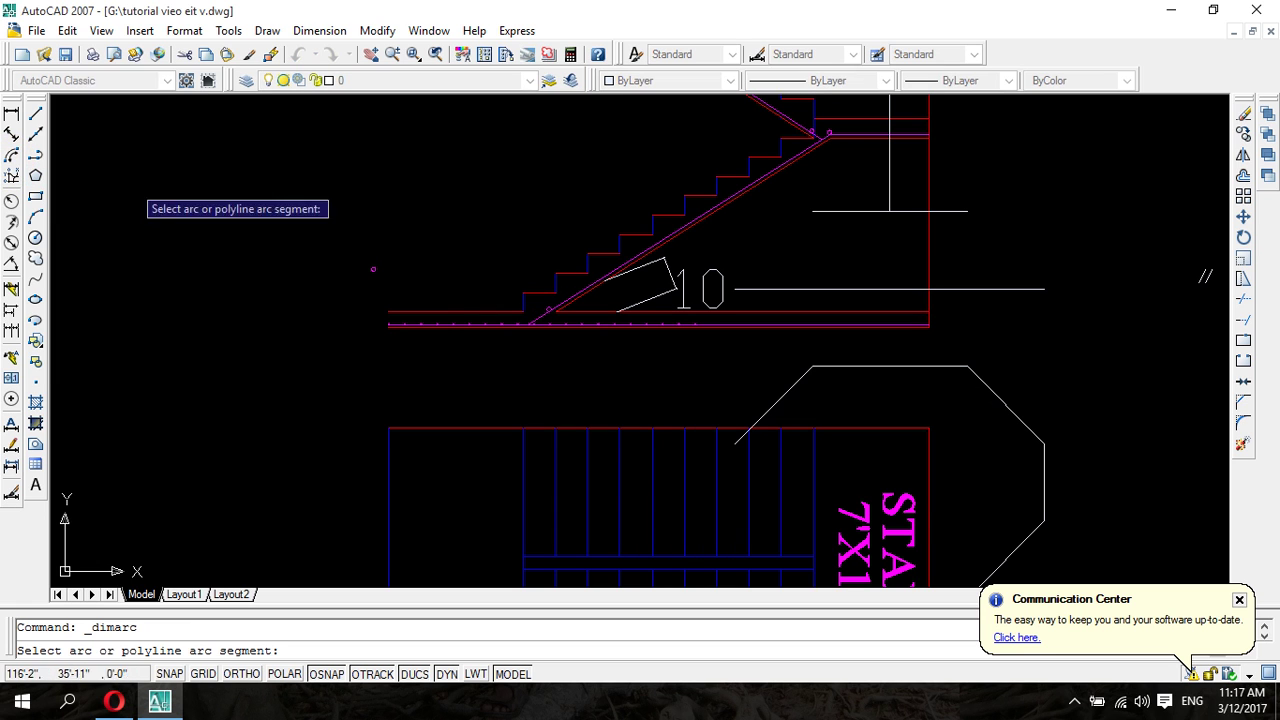
pyautogui.click(712, 218)
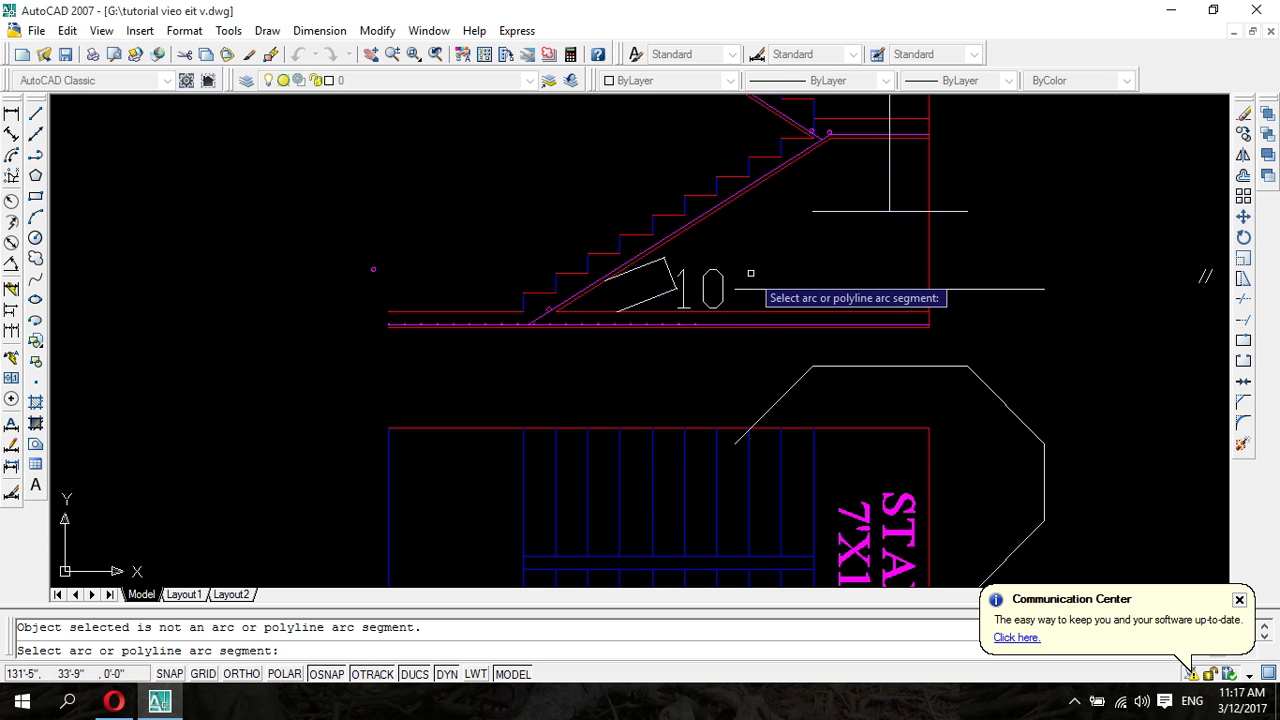
pyautogui.click(749, 268)
pyautogui.scroll(-7, 776, 299)
pyautogui.scroll(1, 790, 330)
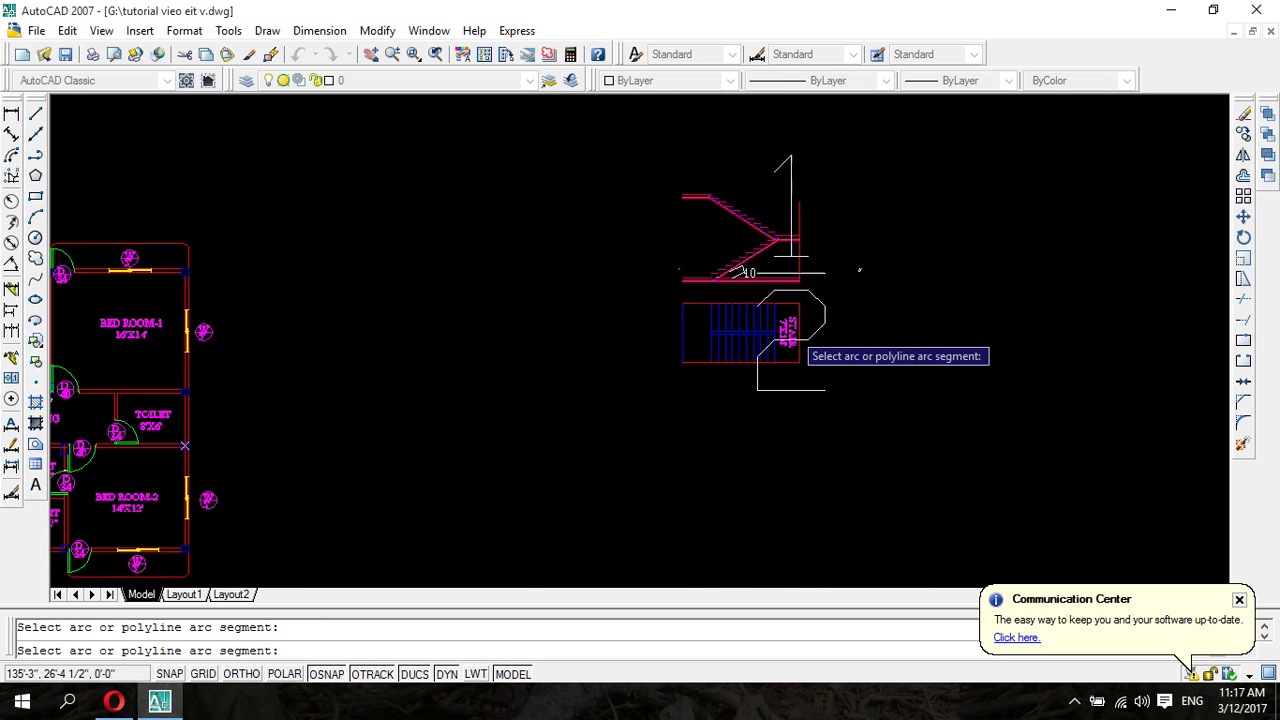
pyautogui.scroll(5, 800, 350)
pyautogui.scroll(-3, 830, 340)
pyautogui.scroll(-6, 850, 300)
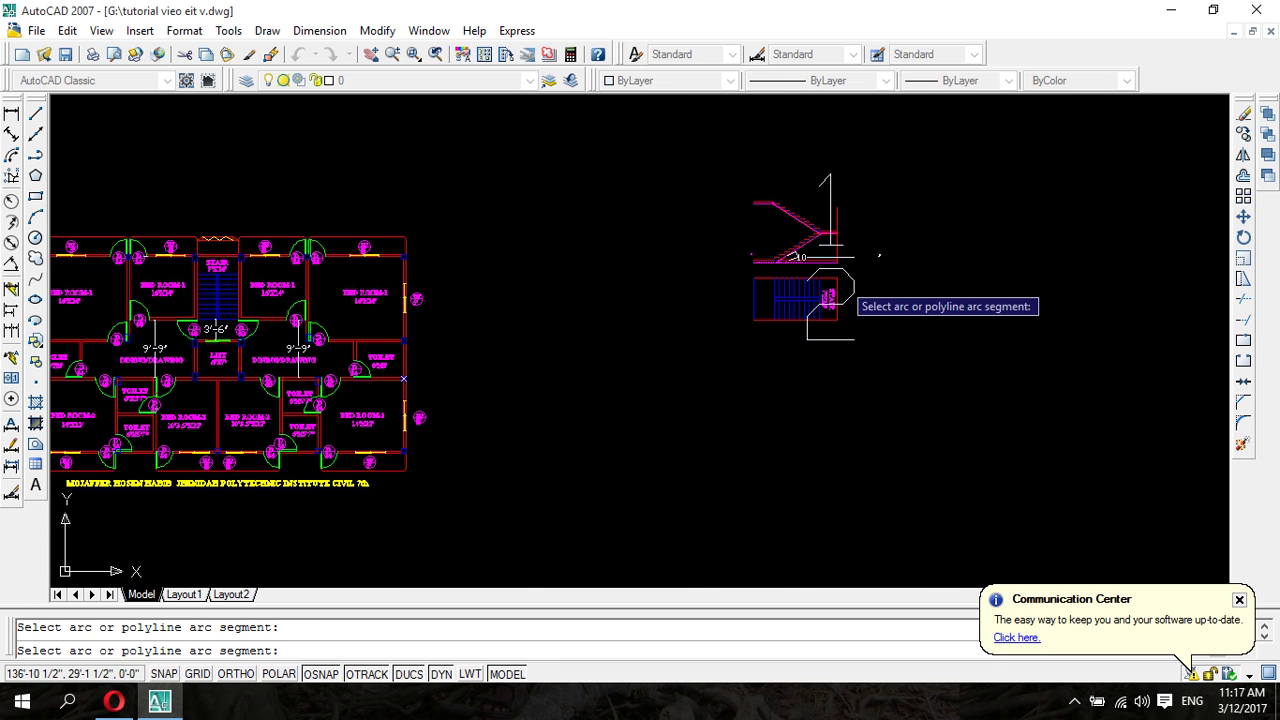
pyautogui.scroll(5, 848, 298)
pyautogui.scroll(4, 847, 285)
pyautogui.scroll(1, 847, 250)
pyautogui.click(796, 154)
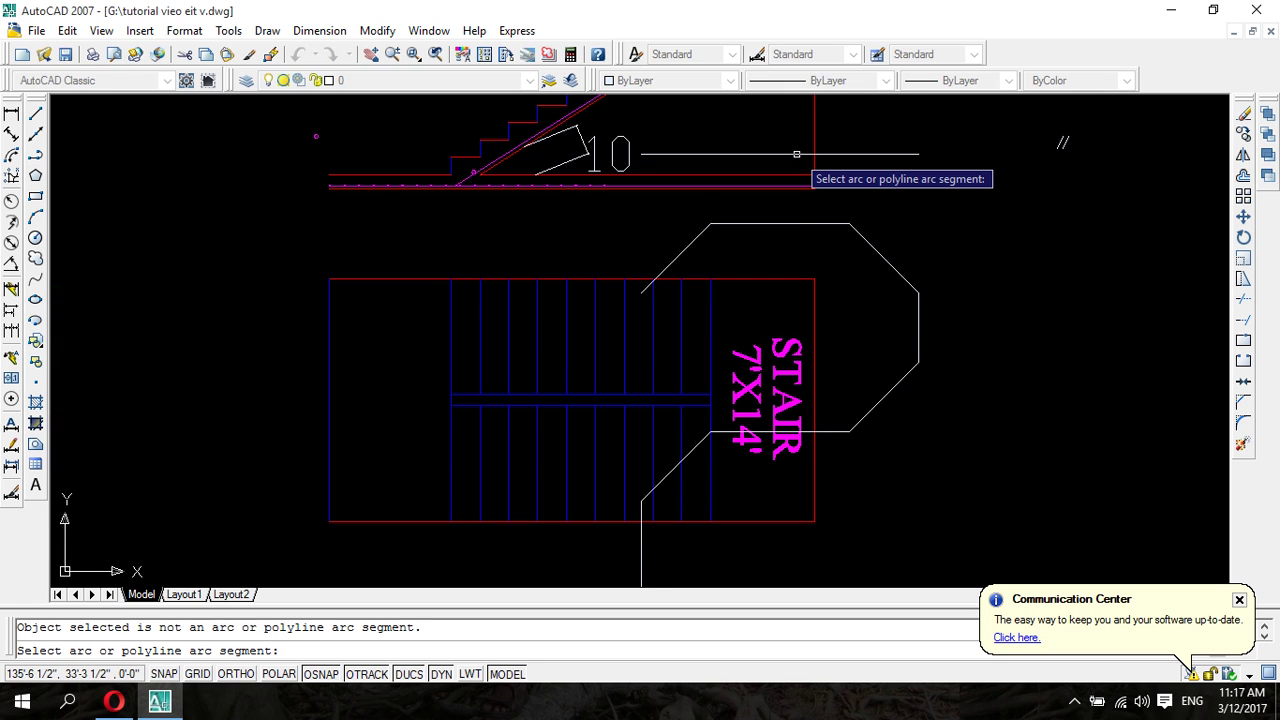
pyautogui.press('Escape')
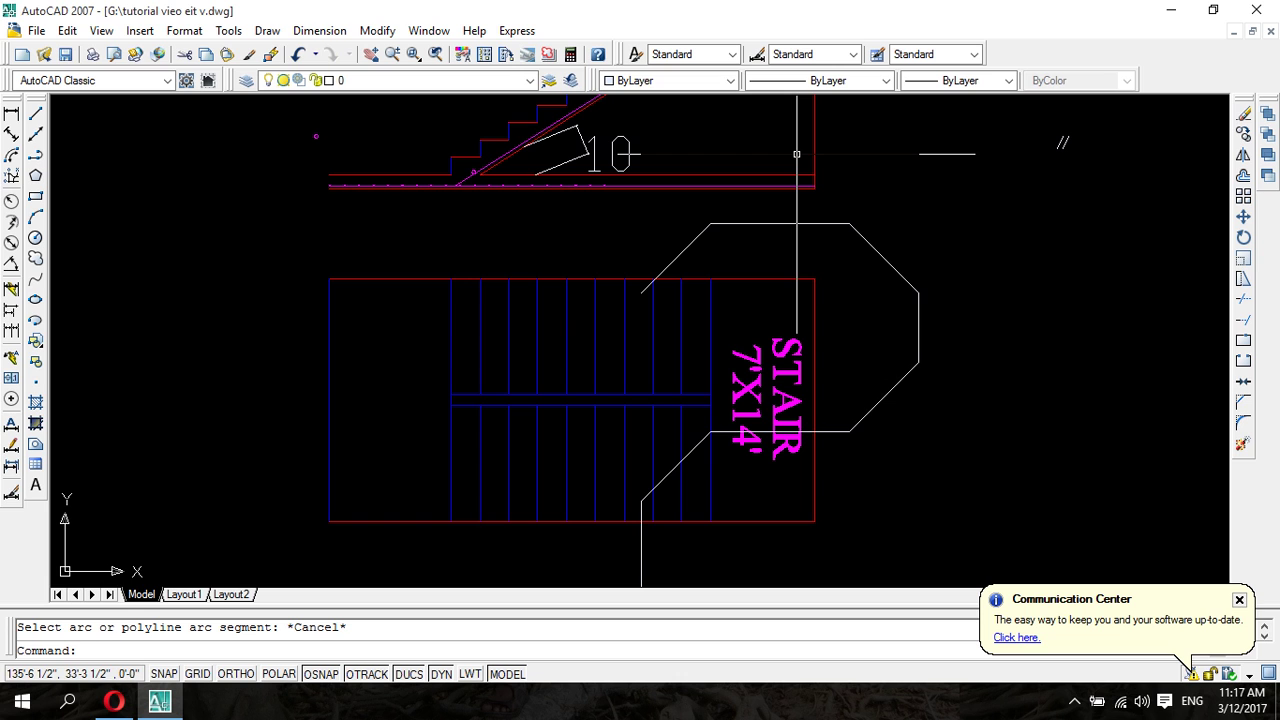
# - Delete the 10 dimension and leader, then add a 32° angle between lower slab and floor line
pyautogui.click(792, 153)
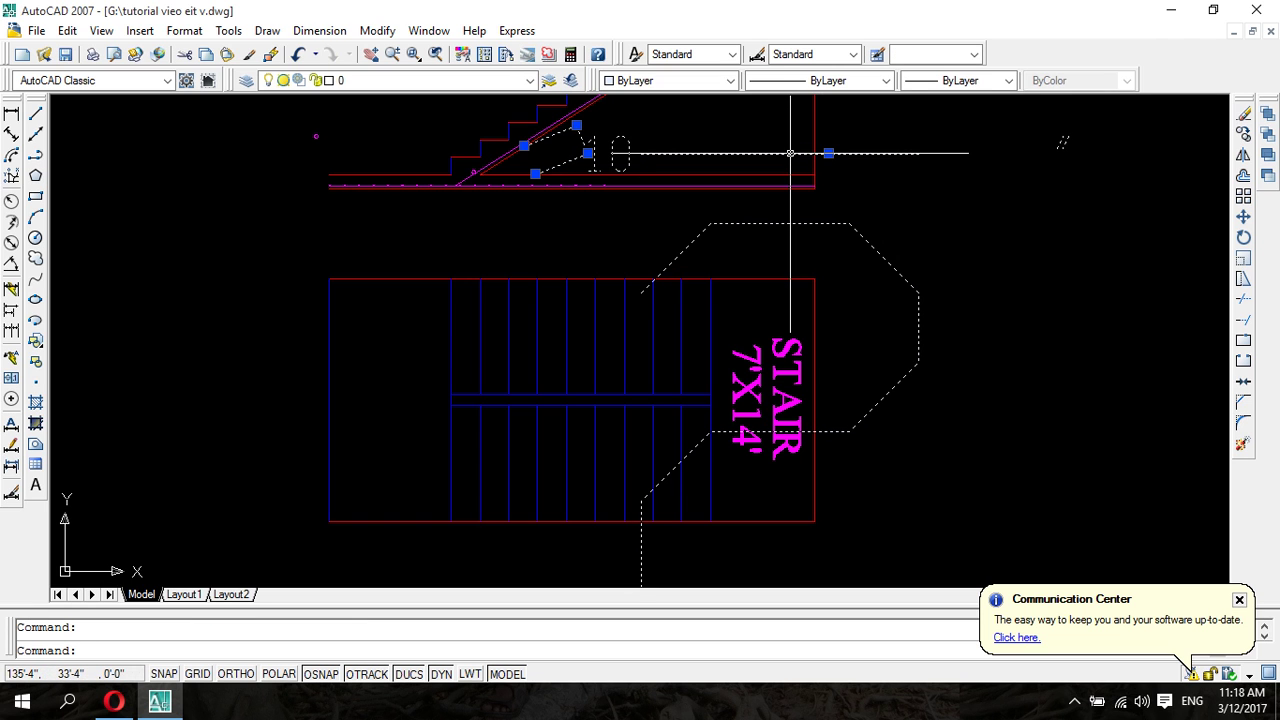
pyautogui.press('Delete')
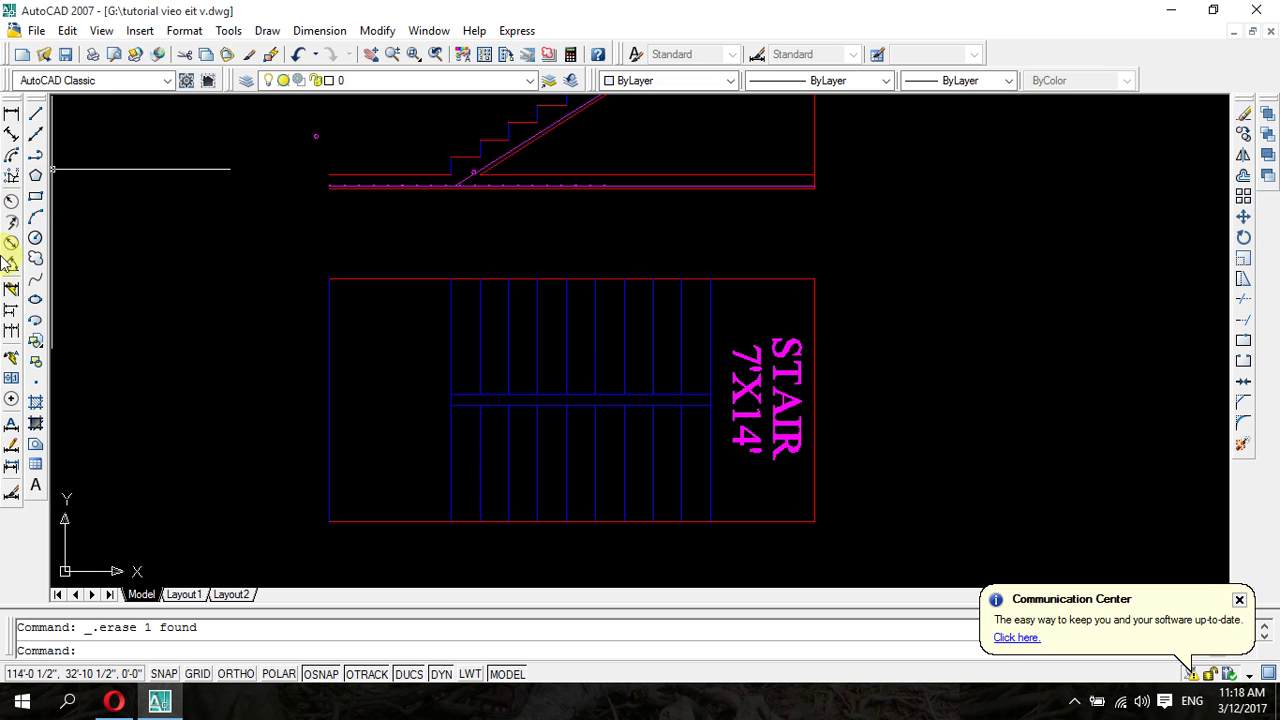
pyautogui.click(13, 284)
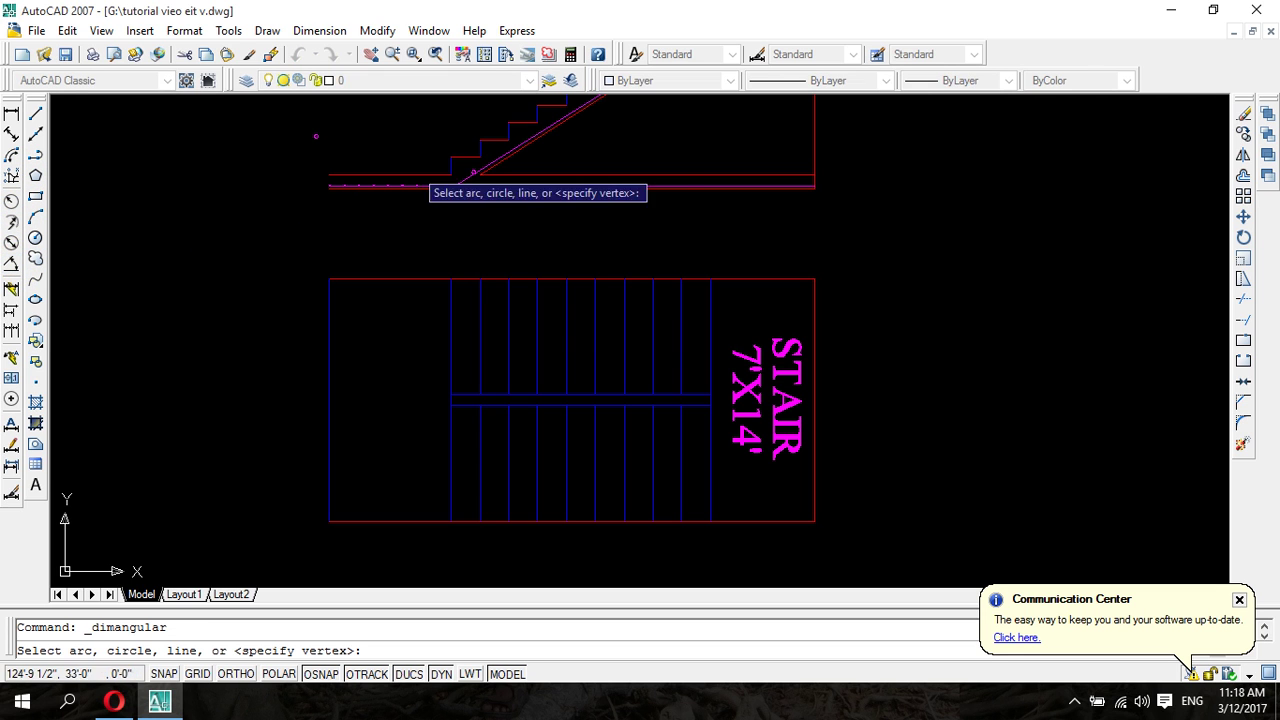
pyautogui.scroll(5, 540, 155)
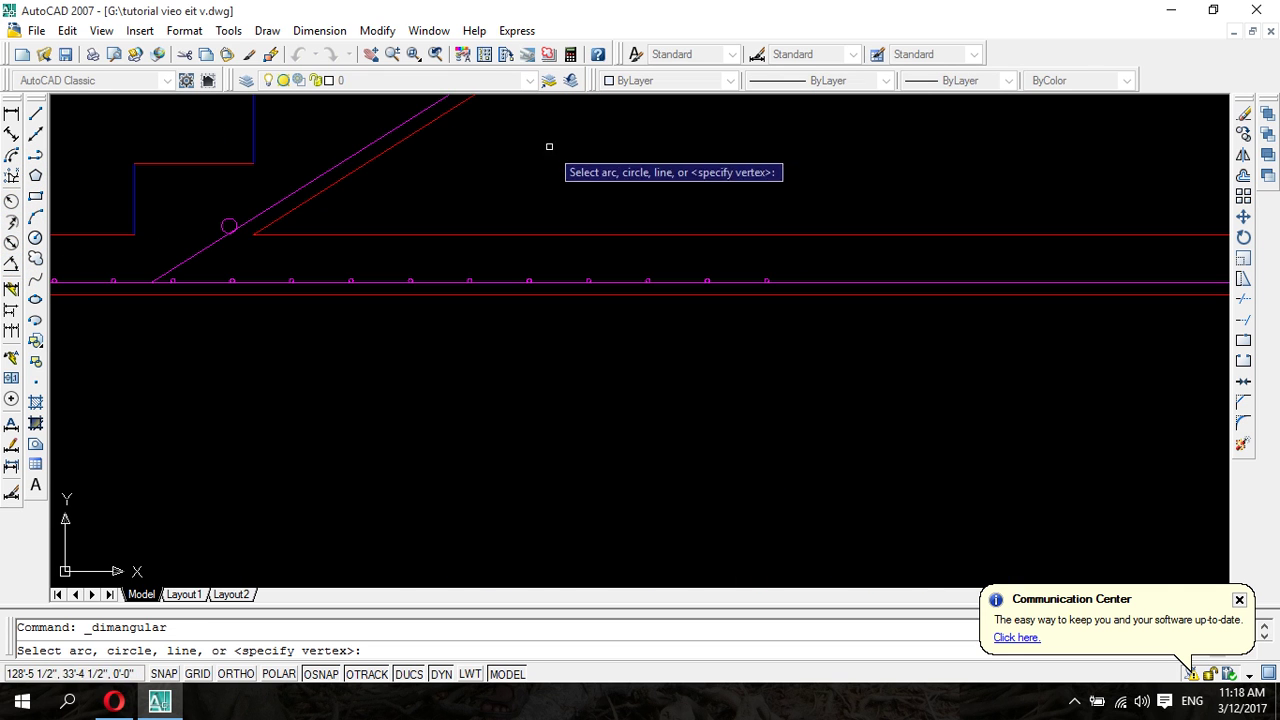
pyautogui.click(417, 132)
pyautogui.click(434, 230)
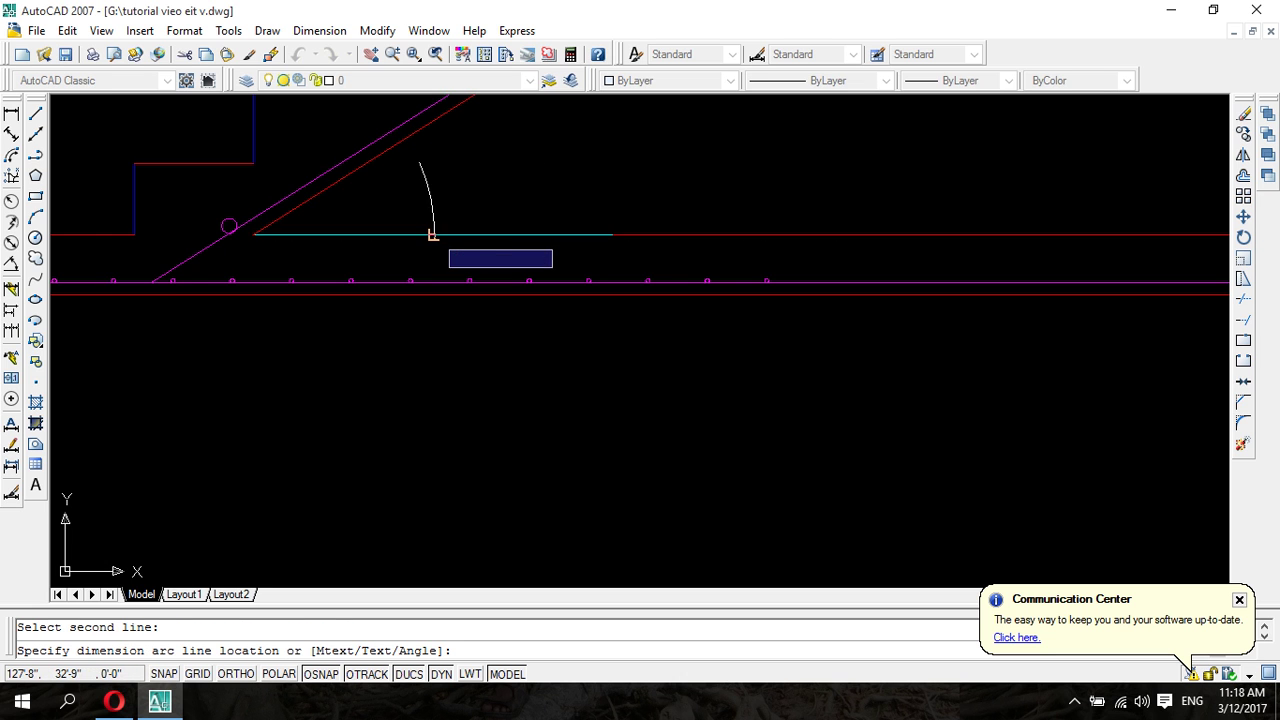
pyautogui.click(636, 170)
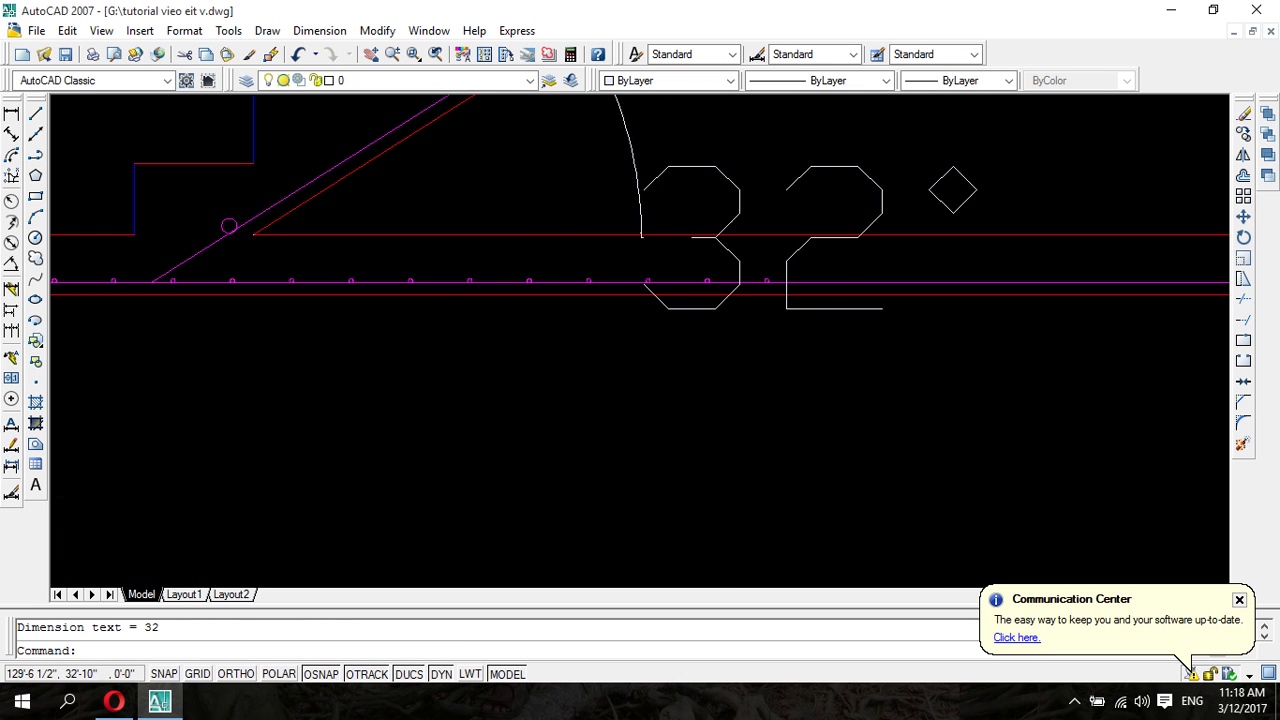
pyautogui.scroll(-4, 720, 238)
pyautogui.scroll(3, 720, 238)
pyautogui.scroll(-2, 720, 238)
pyautogui.scroll(2, 720, 238)
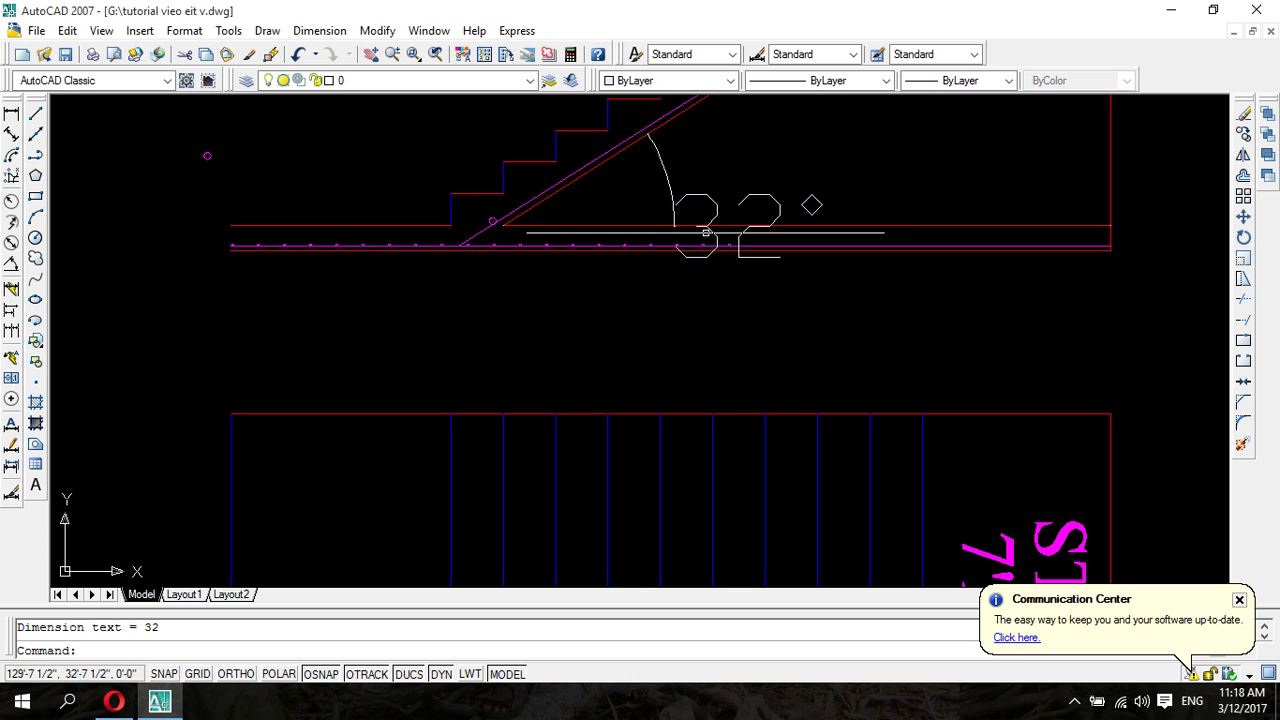
pyautogui.scroll(1, 715, 230)
pyautogui.scroll(3, 430, 218)
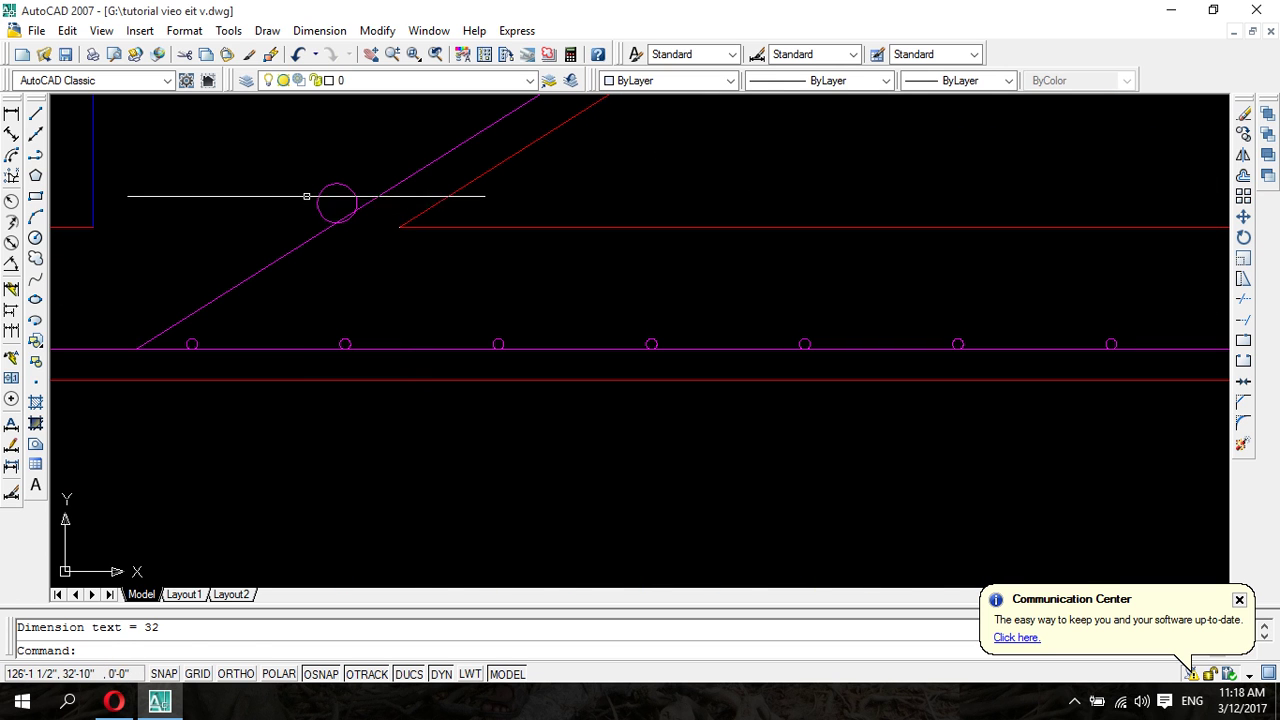
# - Array the lower-slab circle into 1 row of 20 columns, 5" apart at 32°
pyautogui.click(283, 177)
pyautogui.click(371, 251)
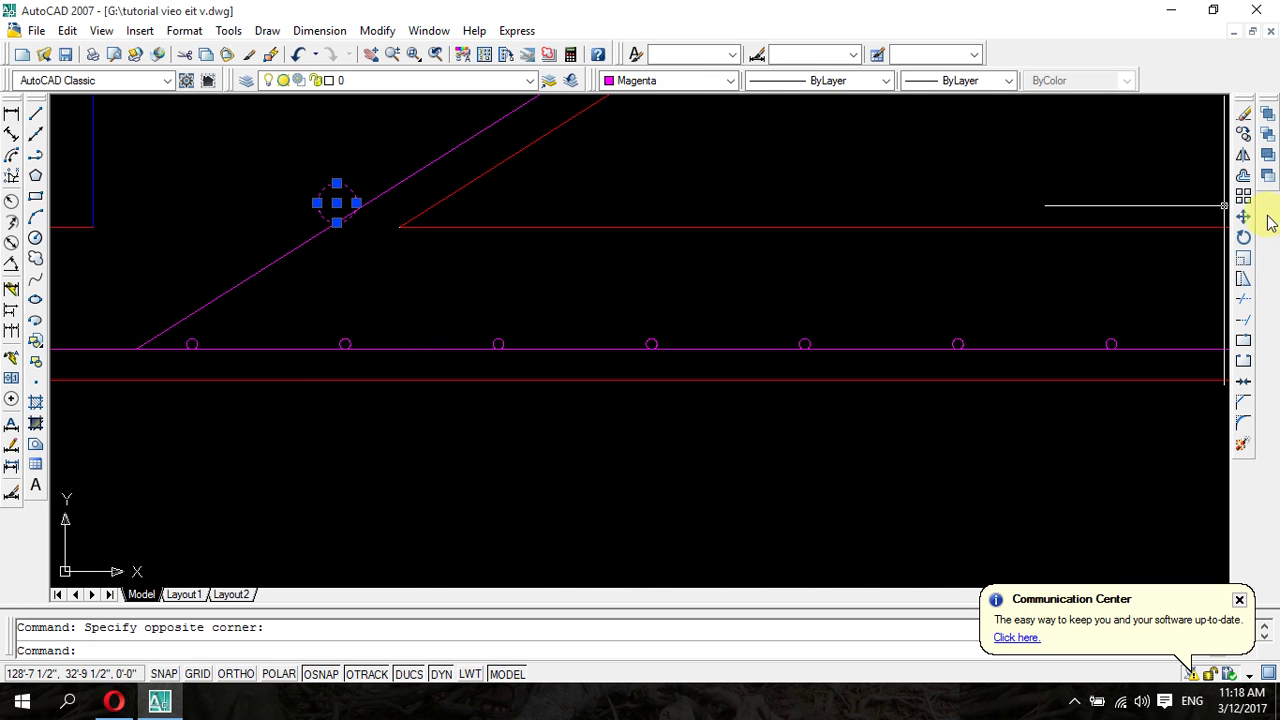
pyautogui.click(1244, 196)
pyautogui.write('32')
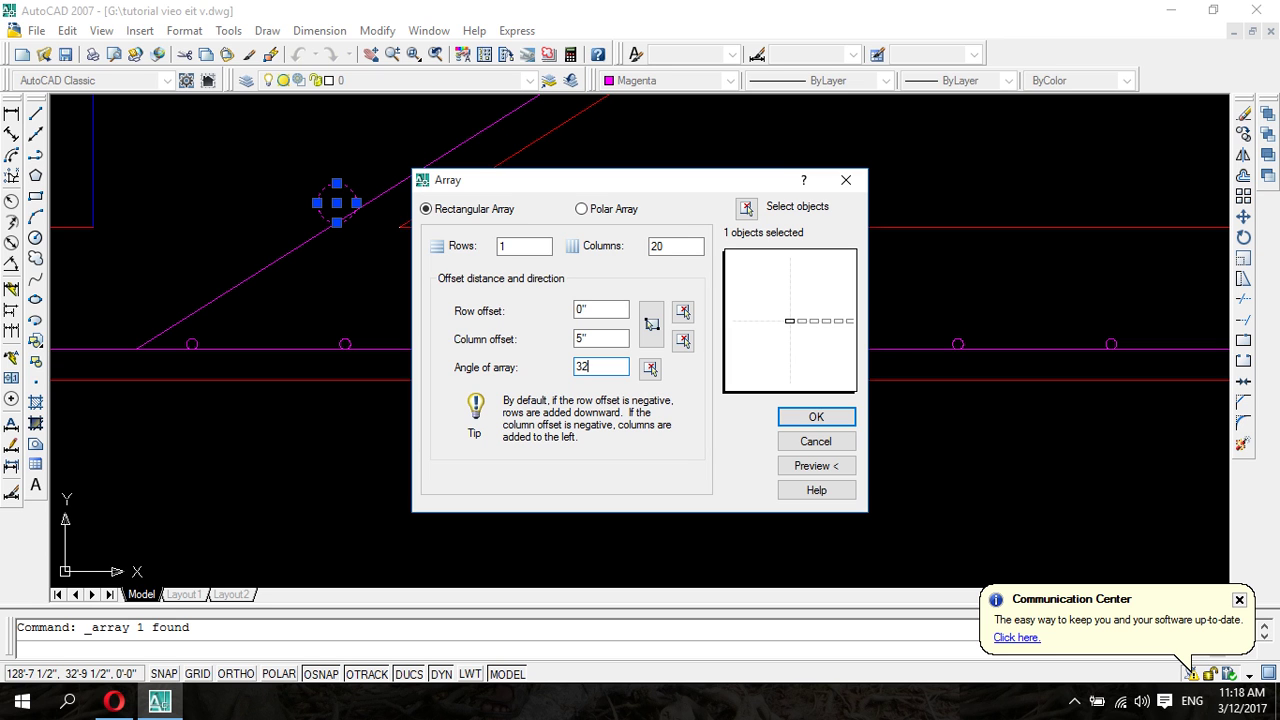
pyautogui.click(816, 417)
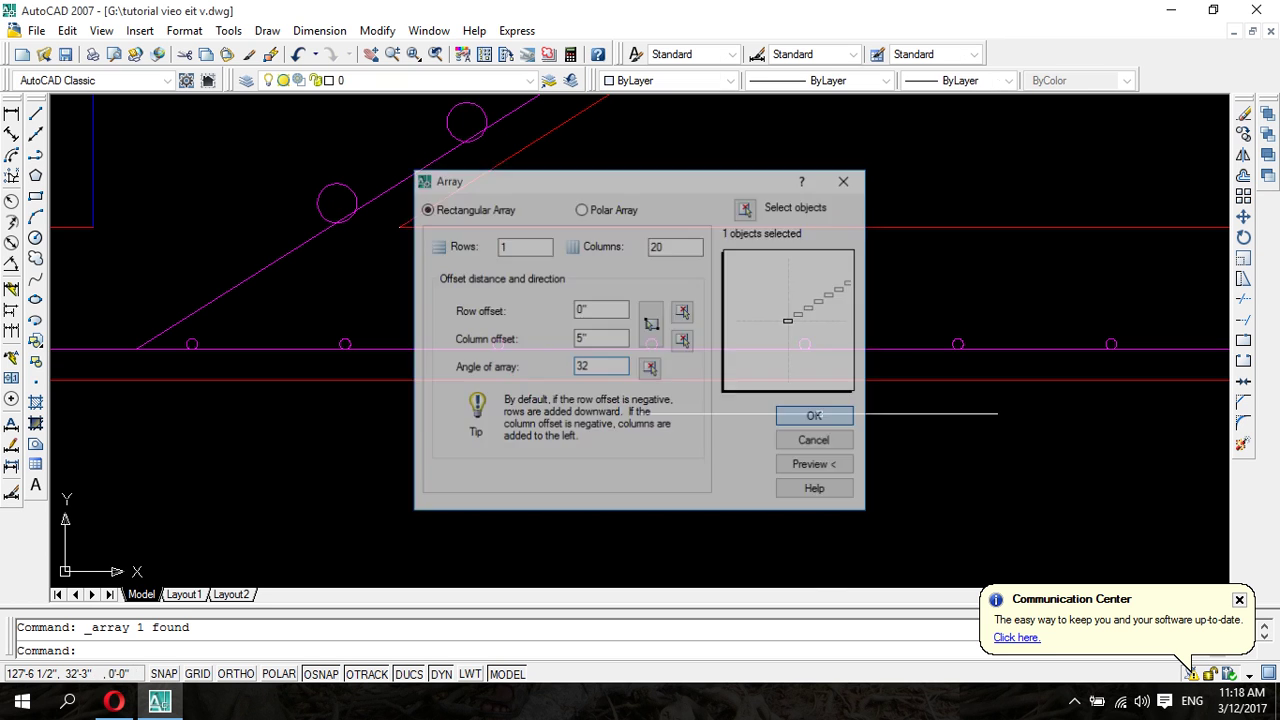
pyautogui.scroll(-4, 717, 369)
pyautogui.scroll(-4, 754, 311)
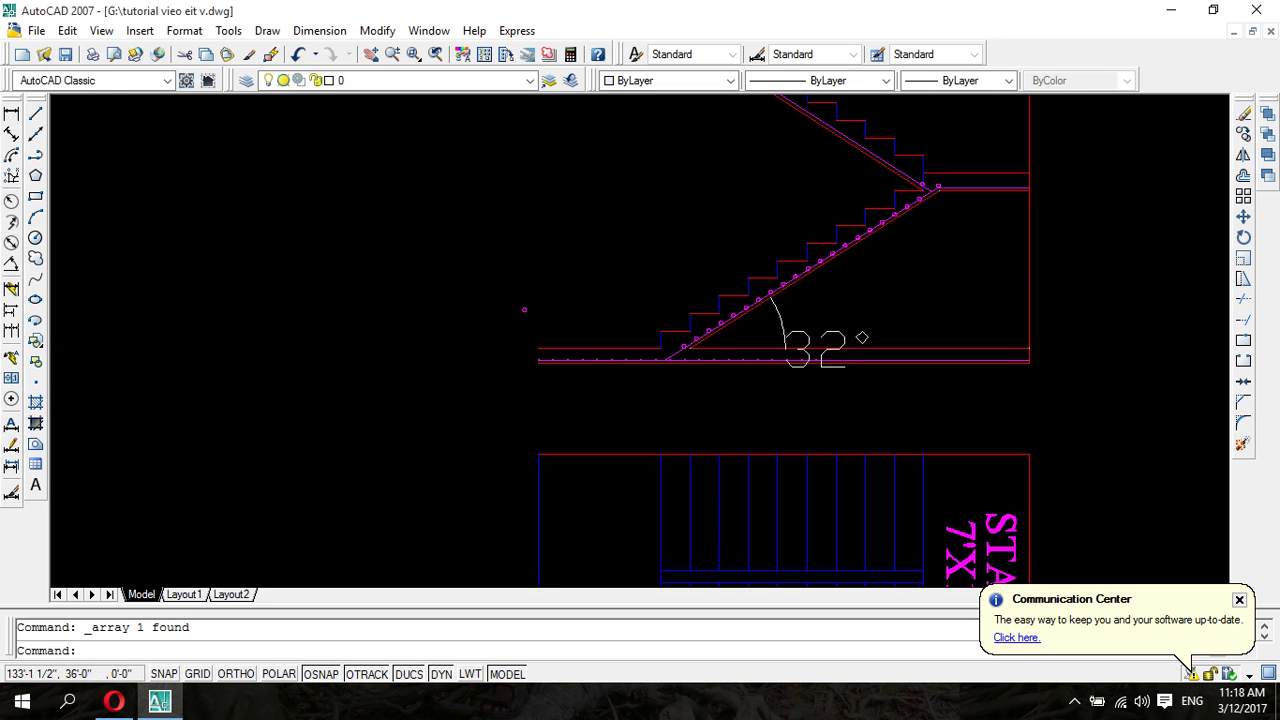
pyautogui.scroll(2, 754, 311)
pyautogui.scroll(2, 829, 249)
pyautogui.scroll(3, 580, 305)
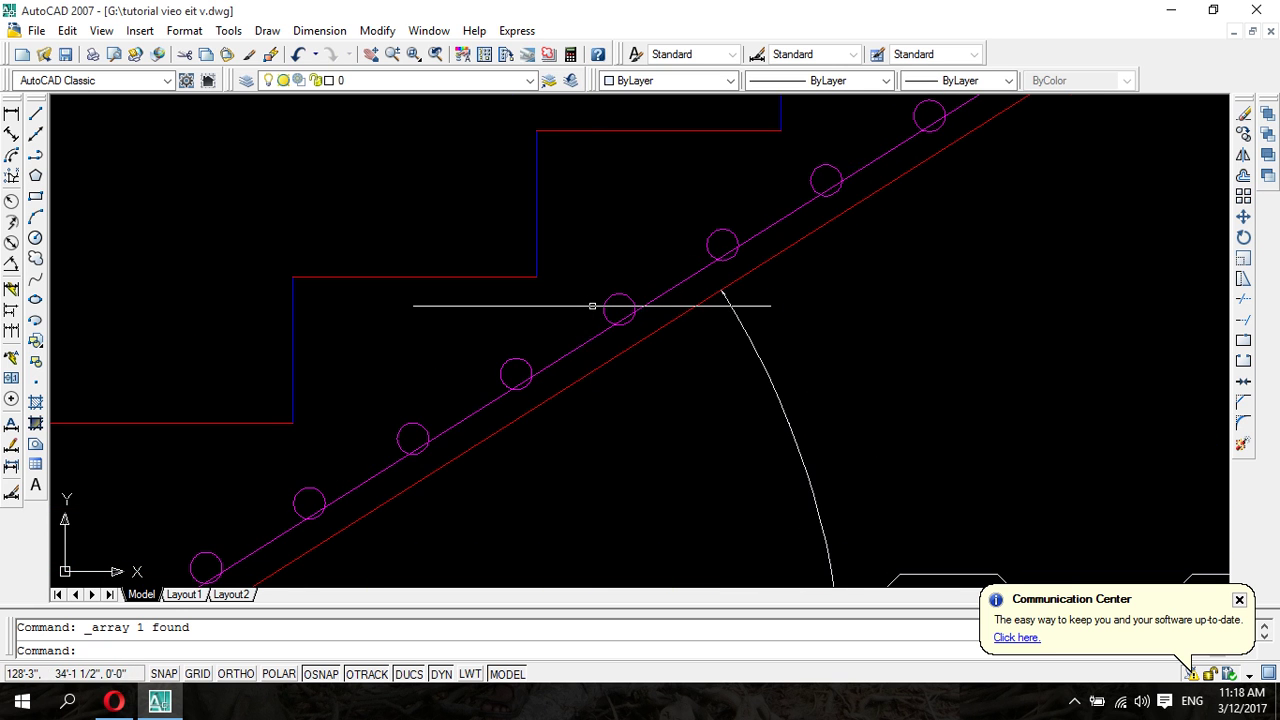
pyautogui.scroll(2, 629, 286)
pyautogui.moveTo(629, 286); pyautogui.dragTo(790, 452, button='middle')
pyautogui.scroll(-8, 709, 453)
pyautogui.scroll(1, 749, 394)
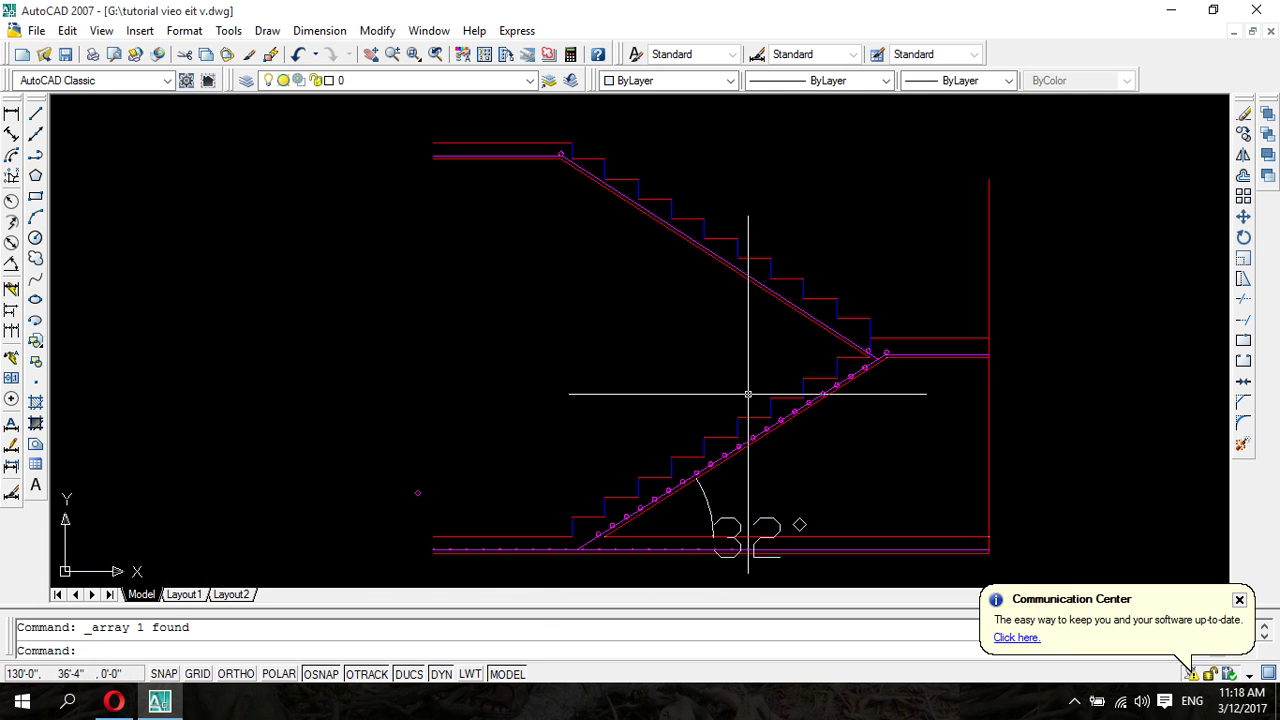
pyautogui.scroll(3, 883, 346)
pyautogui.scroll(2, 843, 369)
pyautogui.click(622, 149)
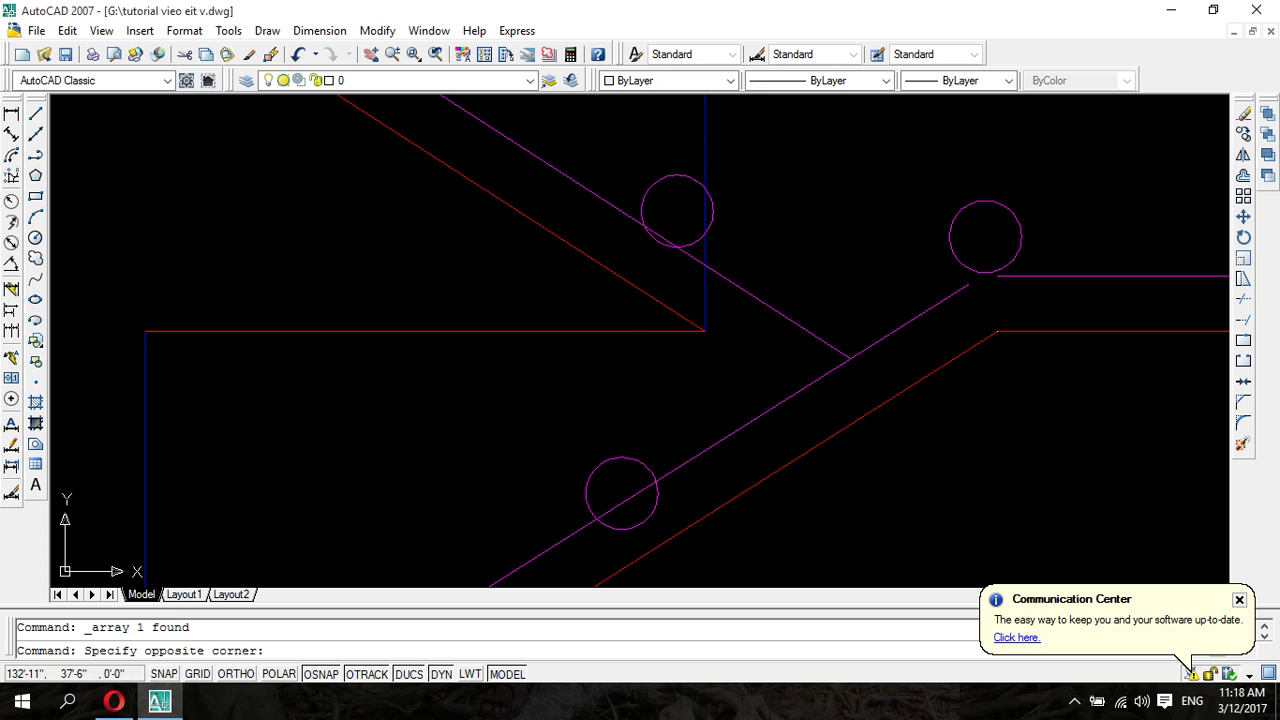
pyautogui.click(740, 274)
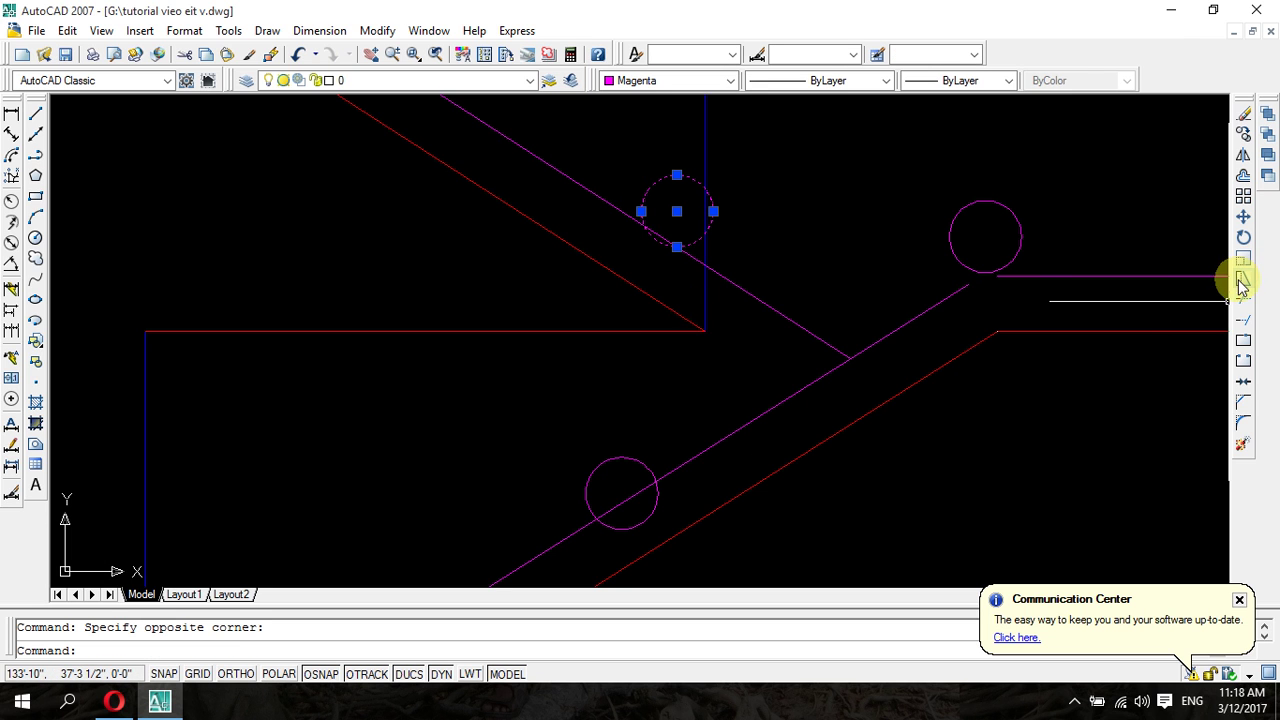
pyautogui.click(1242, 196)
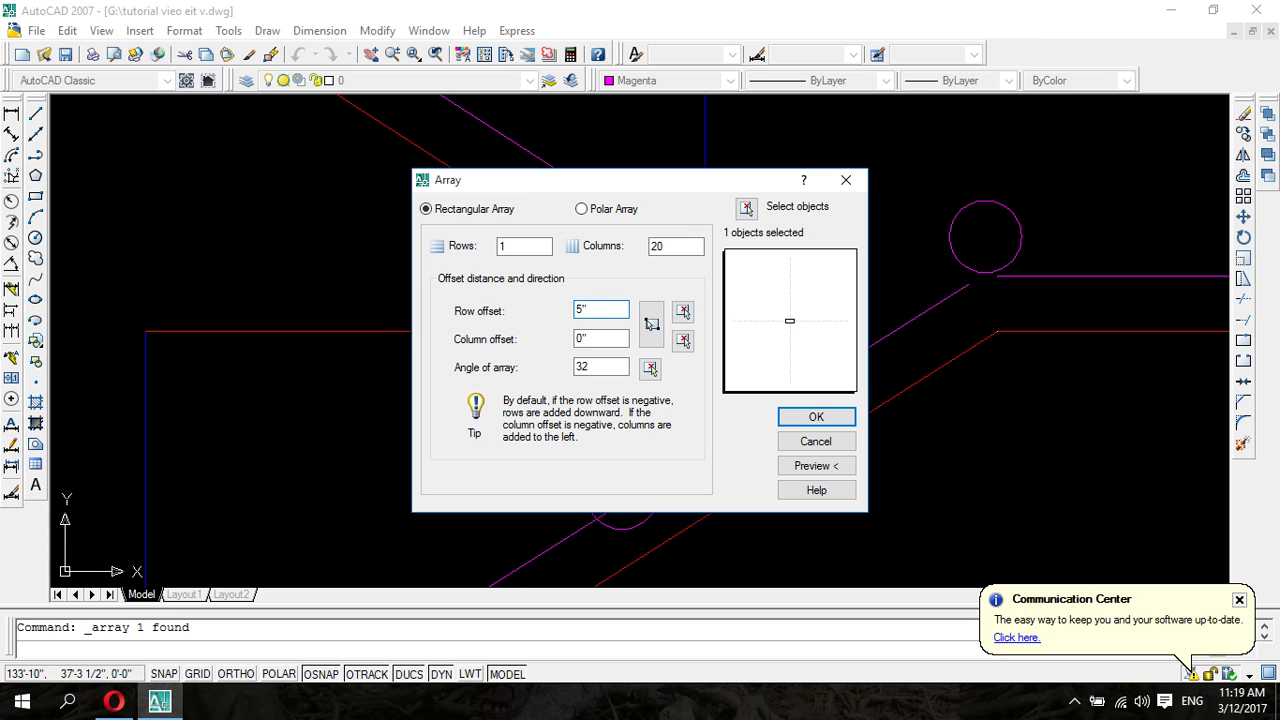
# - Confirm the upper circle array and pan the view along the upper slab
pyautogui.click(814, 426)
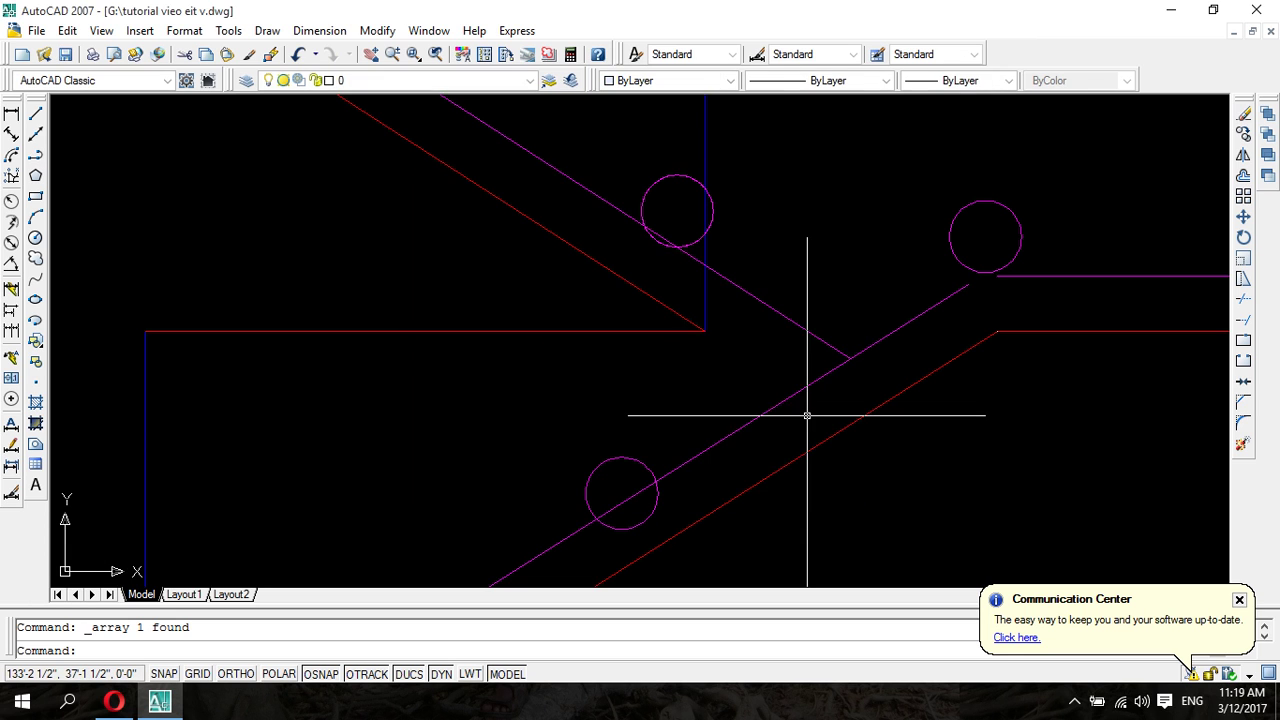
pyautogui.scroll(-2, 805, 412)
pyautogui.scroll(-2, 800, 410)
pyautogui.scroll(-1, 800, 410)
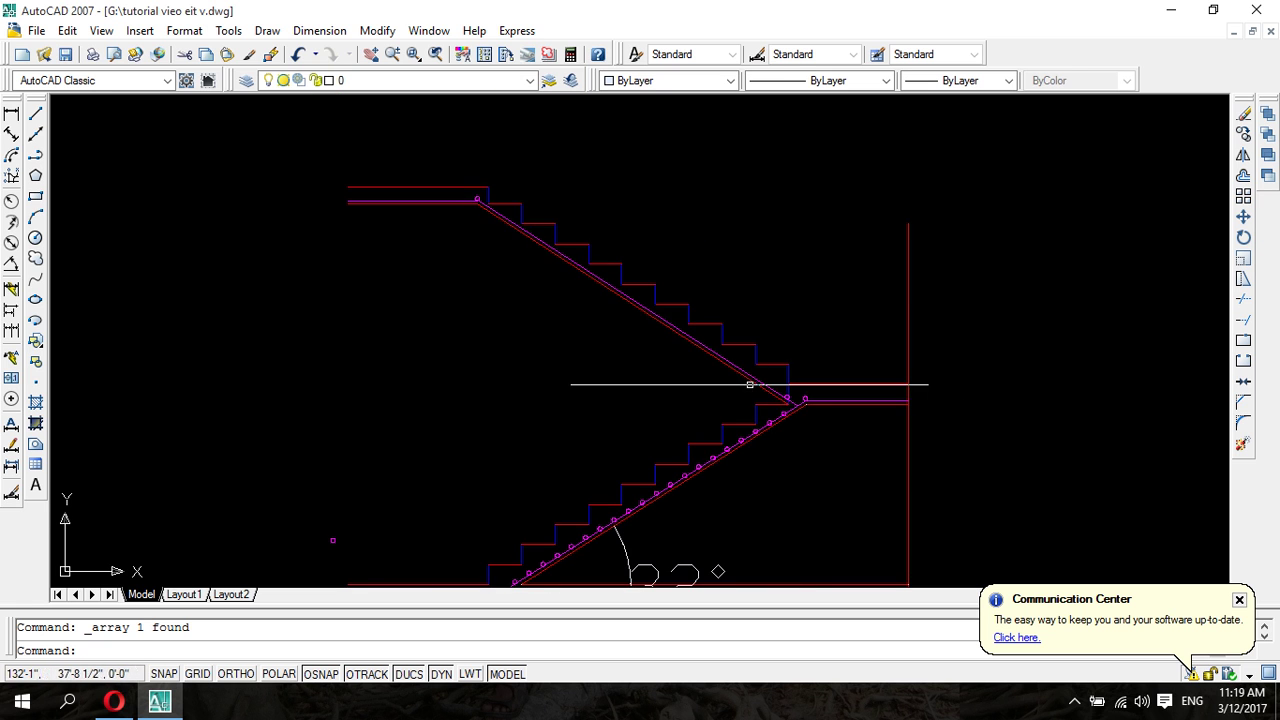
pyautogui.scroll(2, 752, 381)
pyautogui.scroll(2, 755, 382)
pyautogui.scroll(1, 760, 383)
pyautogui.moveTo(760, 383); pyautogui.dragTo(886, 429, button='middle')
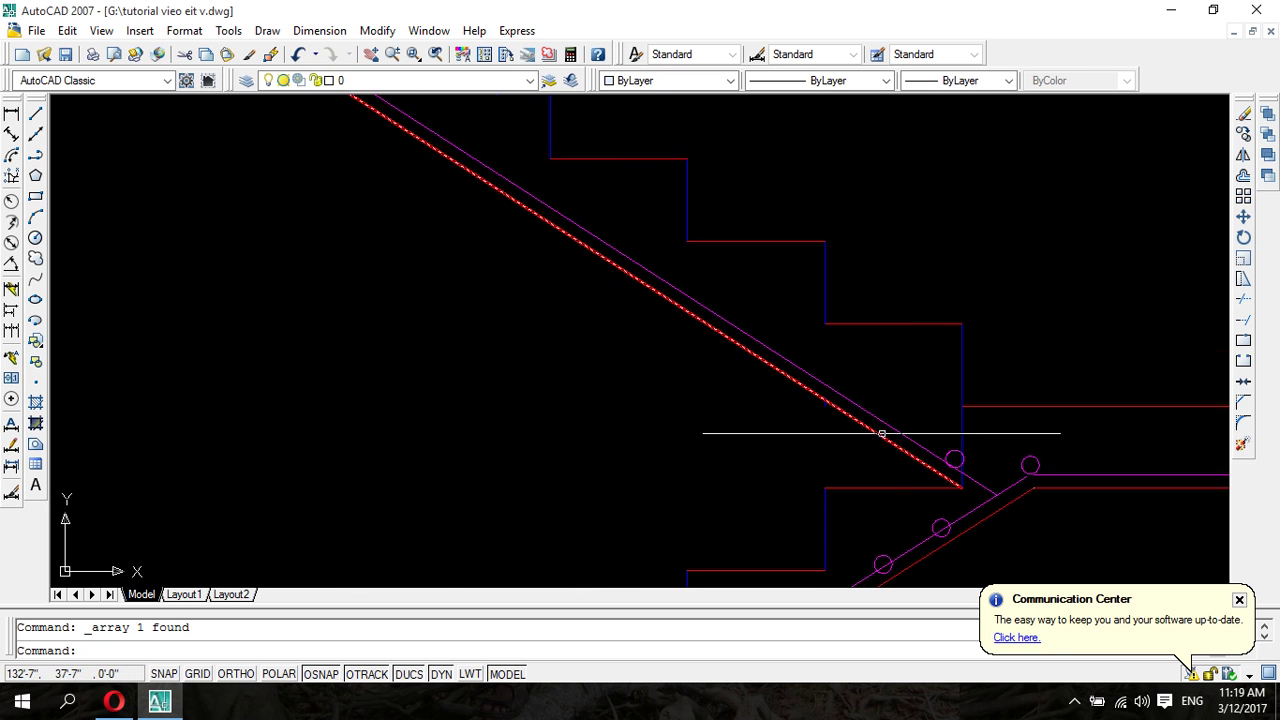
pyautogui.scroll(-3, 886, 430)
pyautogui.scroll(2, 886, 434)
pyautogui.scroll(2, 901, 441)
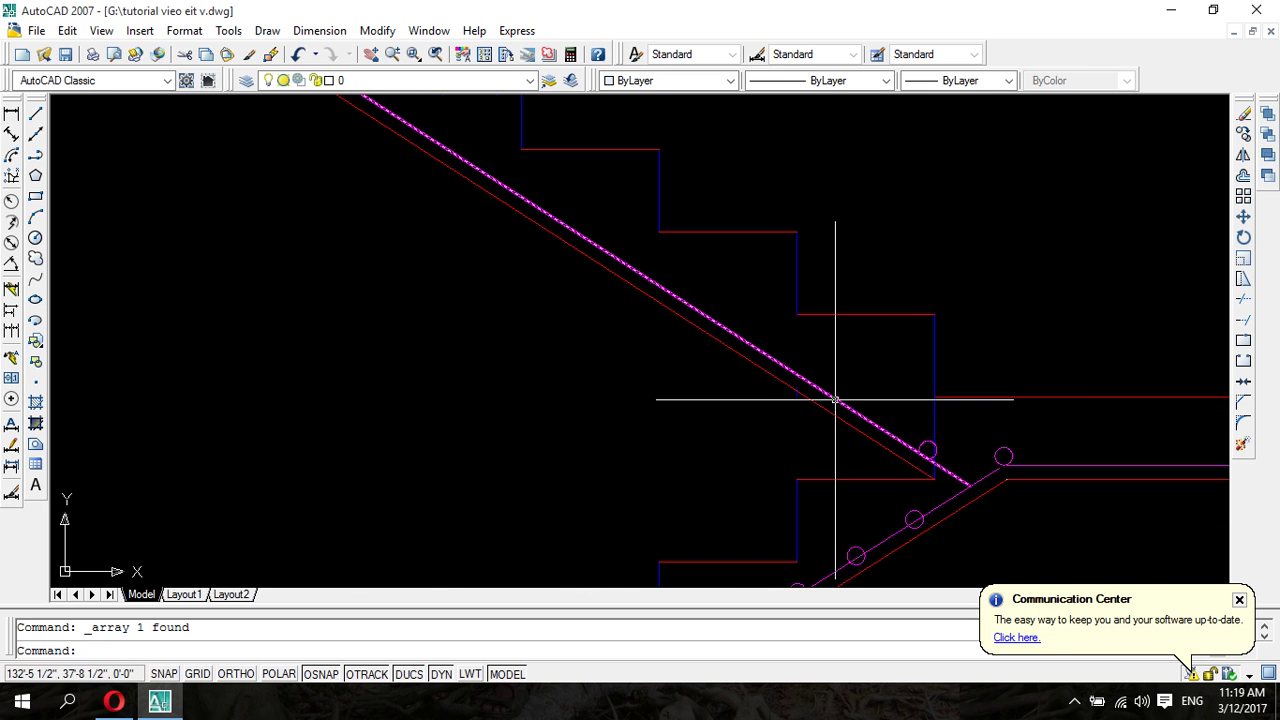
pyautogui.moveTo(829, 394); pyautogui.dragTo(706, 310, button='middle')
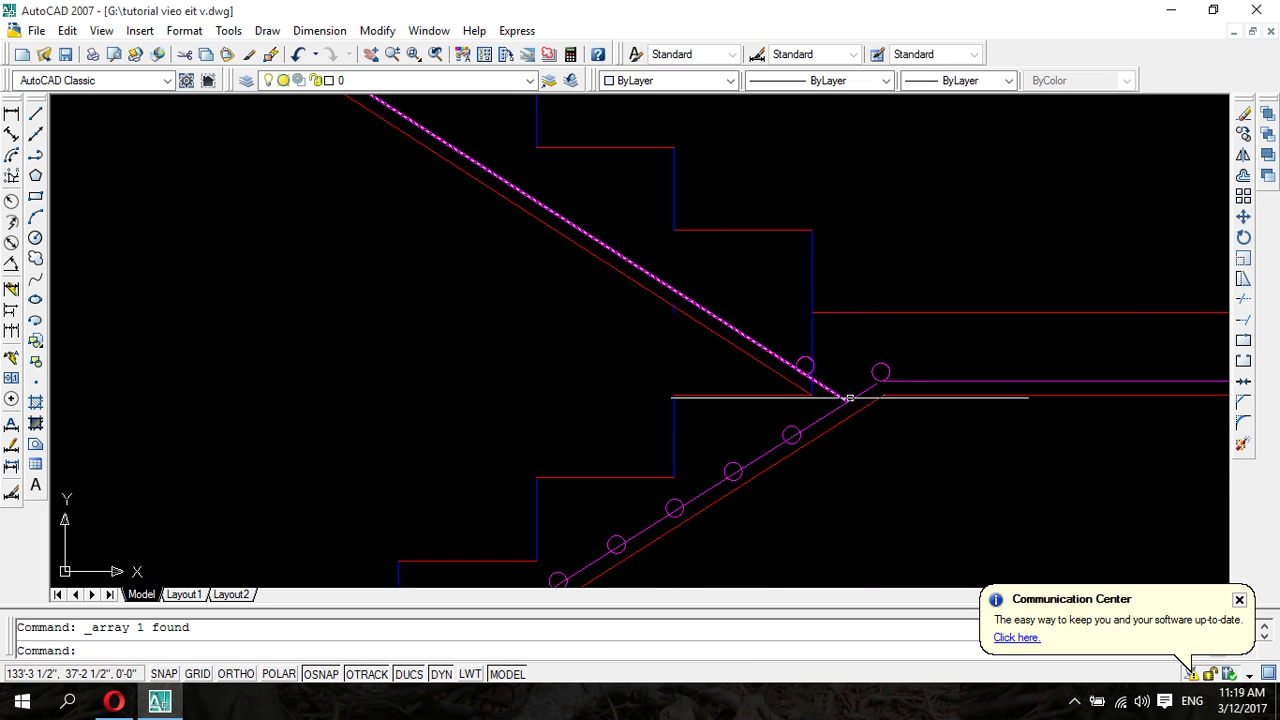
pyautogui.scroll(-2, 857, 394)
pyautogui.scroll(2, 834, 386)
pyautogui.scroll(2, 822, 397)
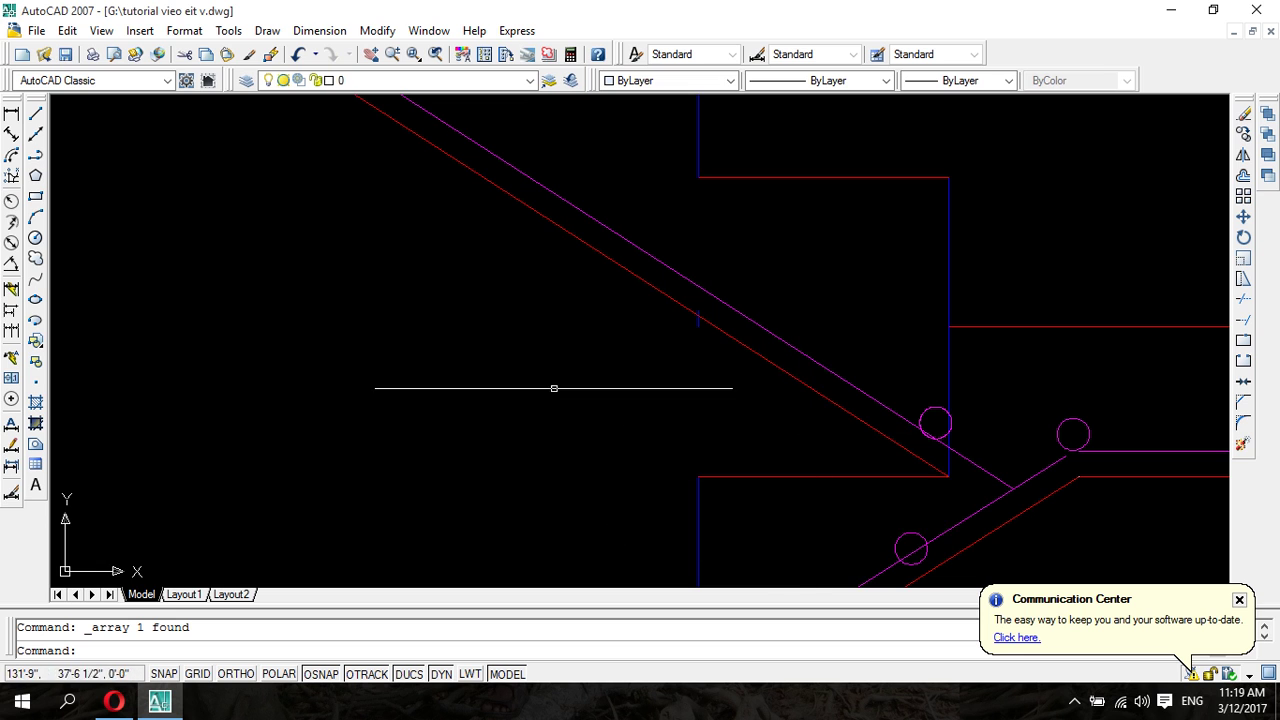
# - Add a 33° angular dimension between the upper slab and the horizontal line
pyautogui.click(11, 157)
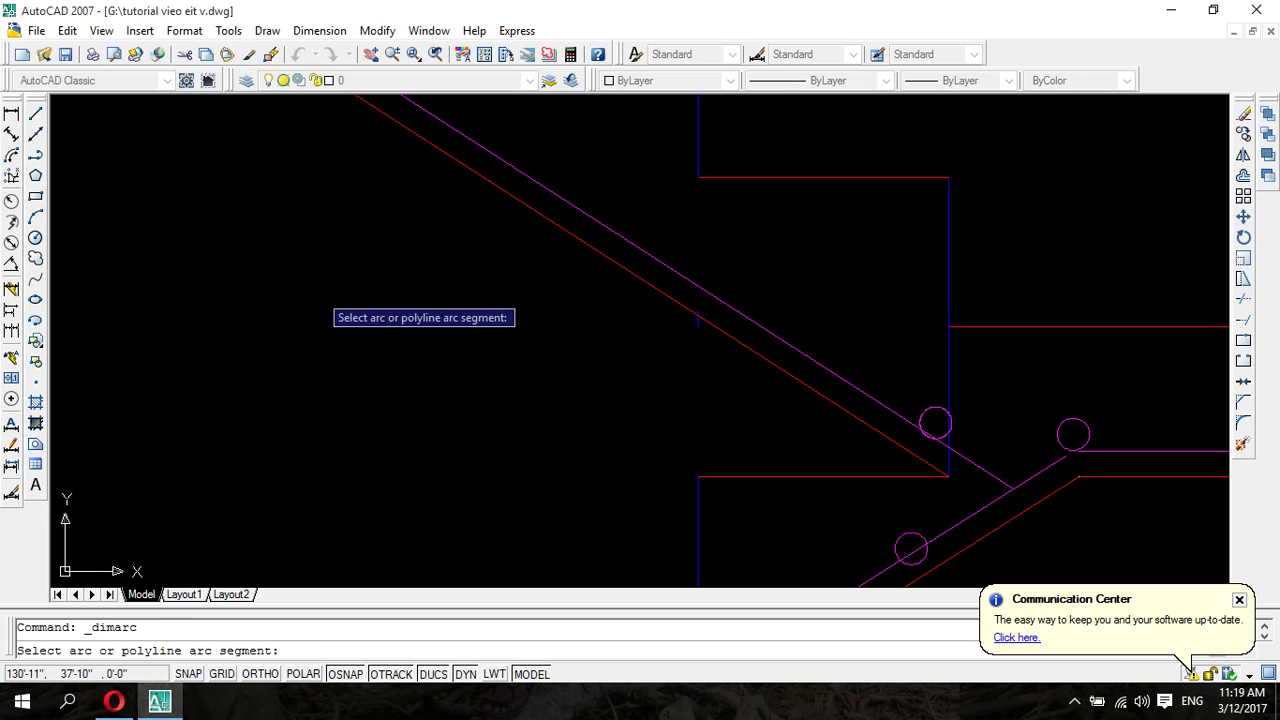
pyautogui.click(11, 263)
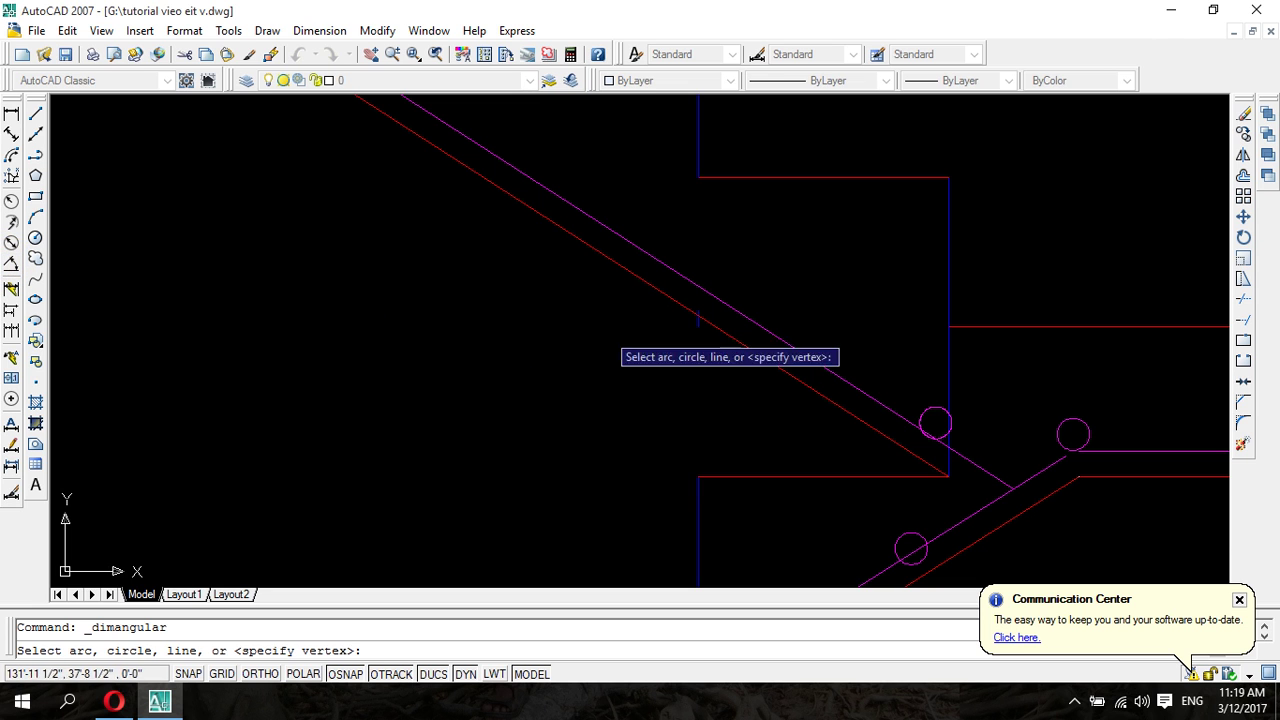
pyautogui.click(770, 362)
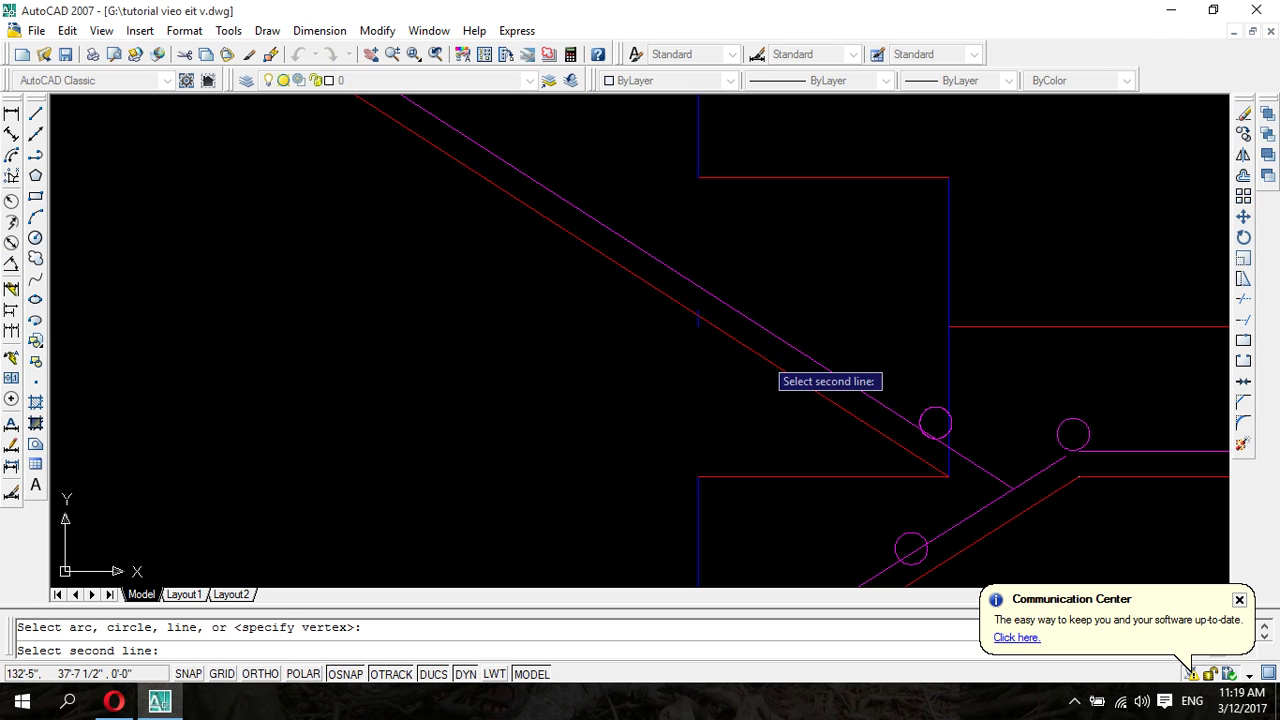
pyautogui.click(741, 471)
pyautogui.click(260, 411)
pyautogui.scroll(-2, 486, 471)
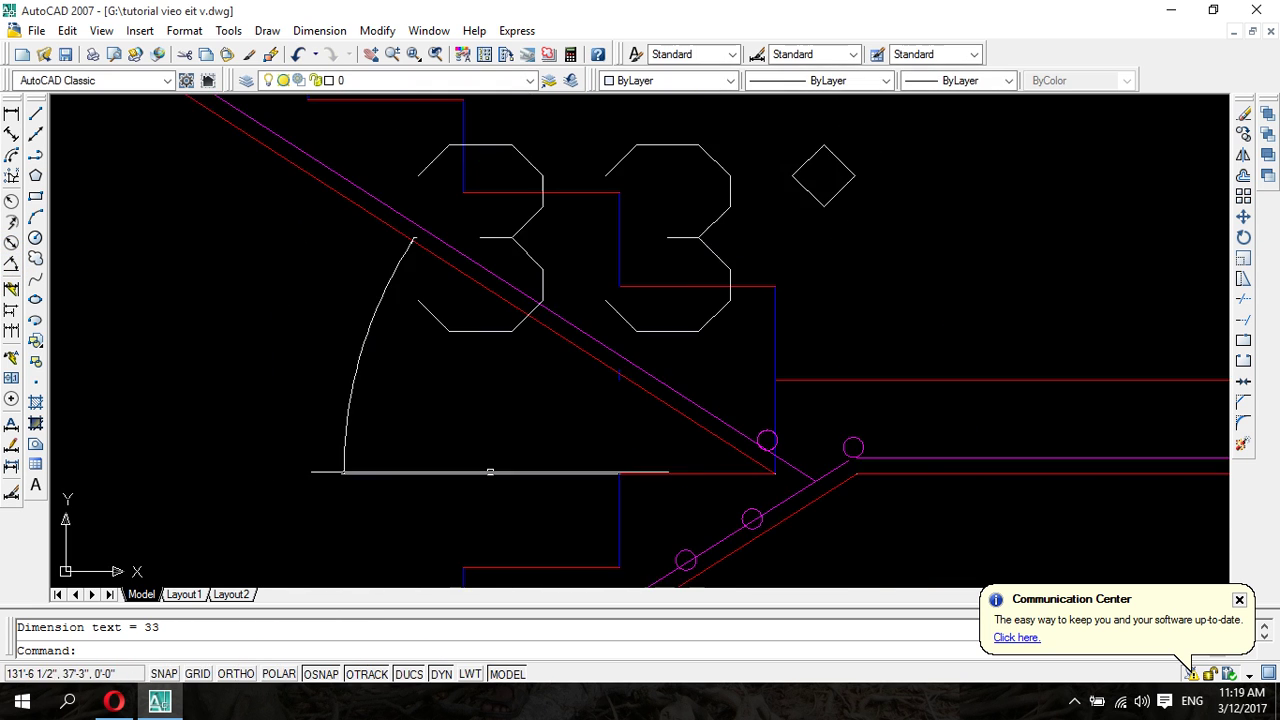
pyautogui.scroll(-1, 509, 480)
pyautogui.scroll(2, 615, 432)
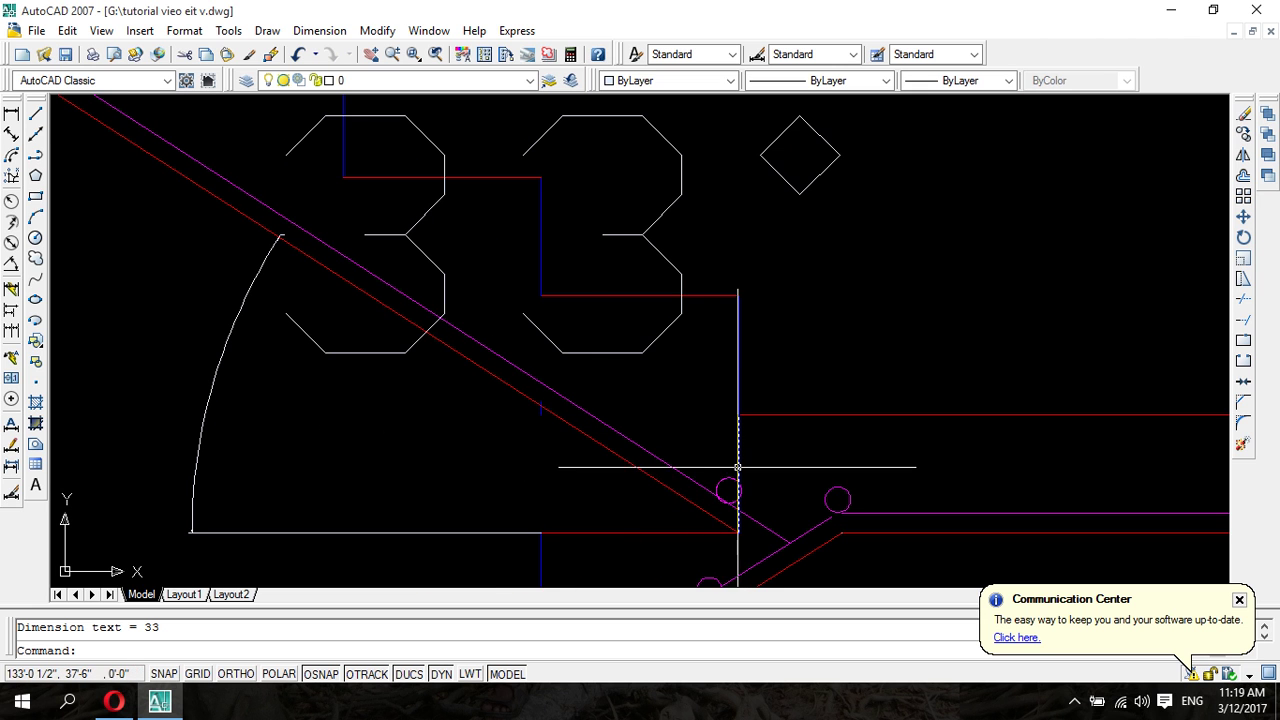
pyautogui.scroll(-2, 737, 466)
pyautogui.scroll(-3, 737, 466)
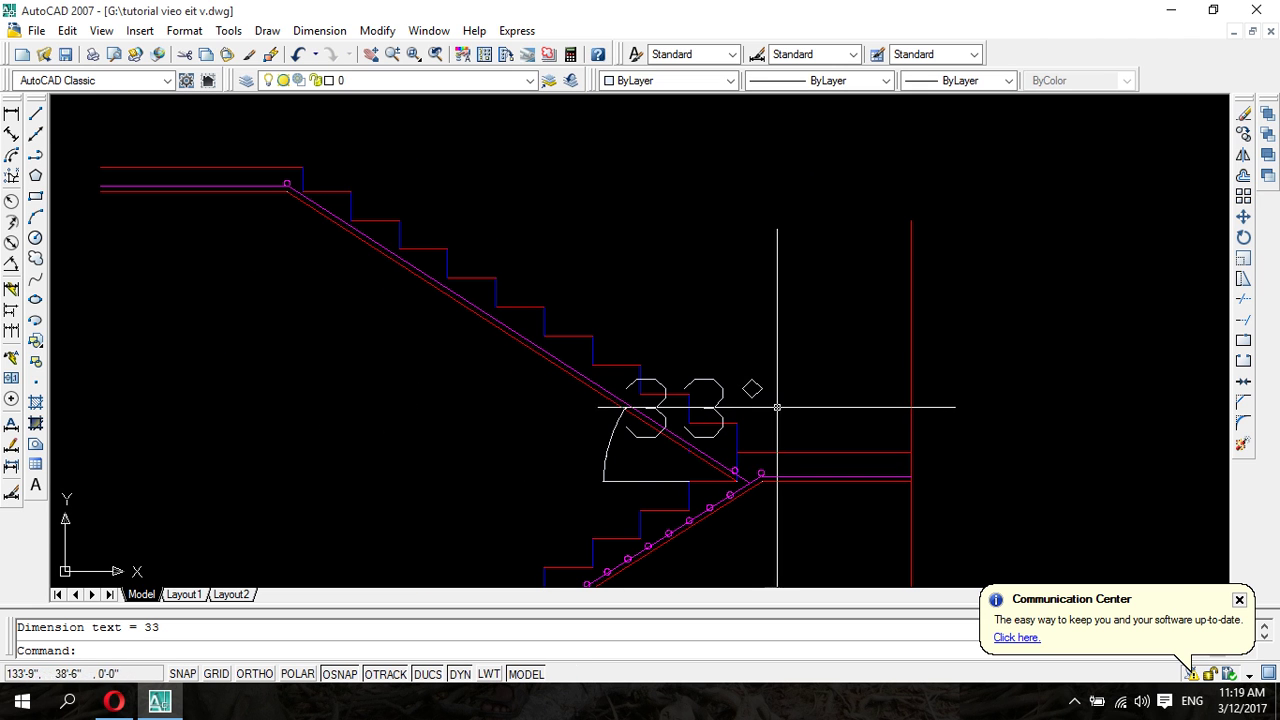
pyautogui.scroll(3, 760, 460)
pyautogui.scroll(1, 746, 473)
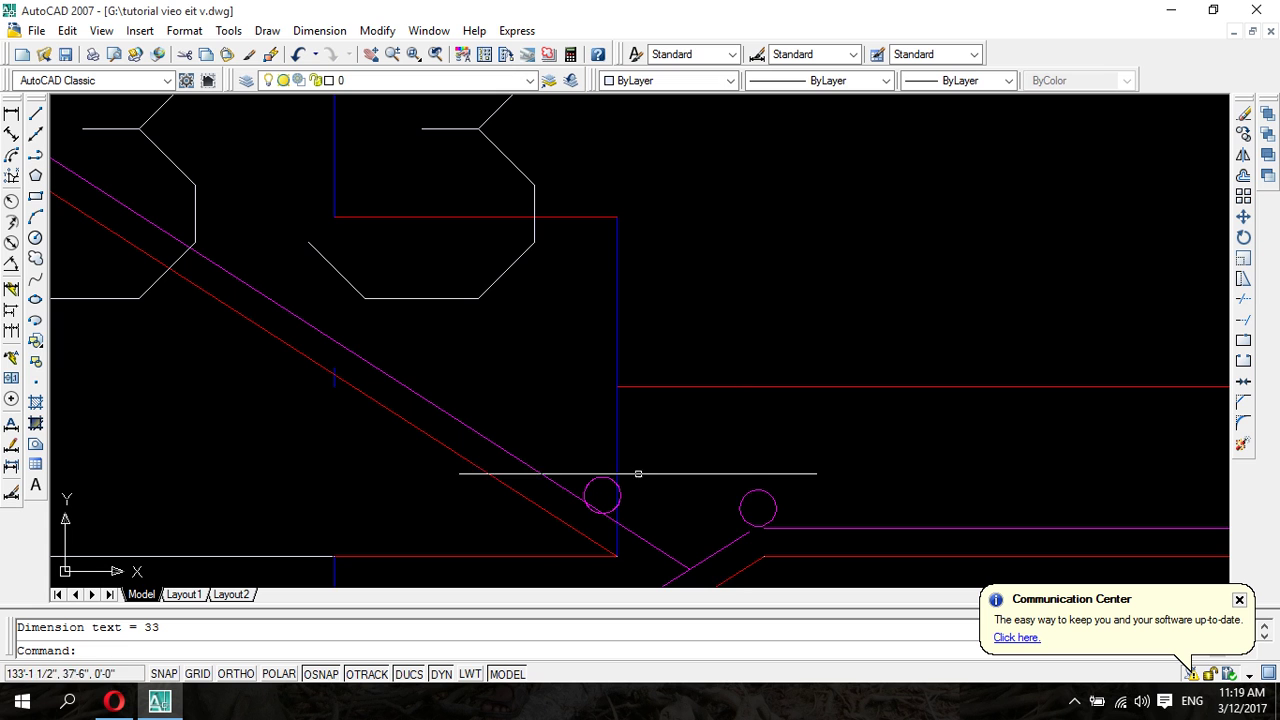
# - Array the 20 stacked upper-slab circles along the slab at 33°
pyautogui.click(554, 457)
pyautogui.click(646, 525)
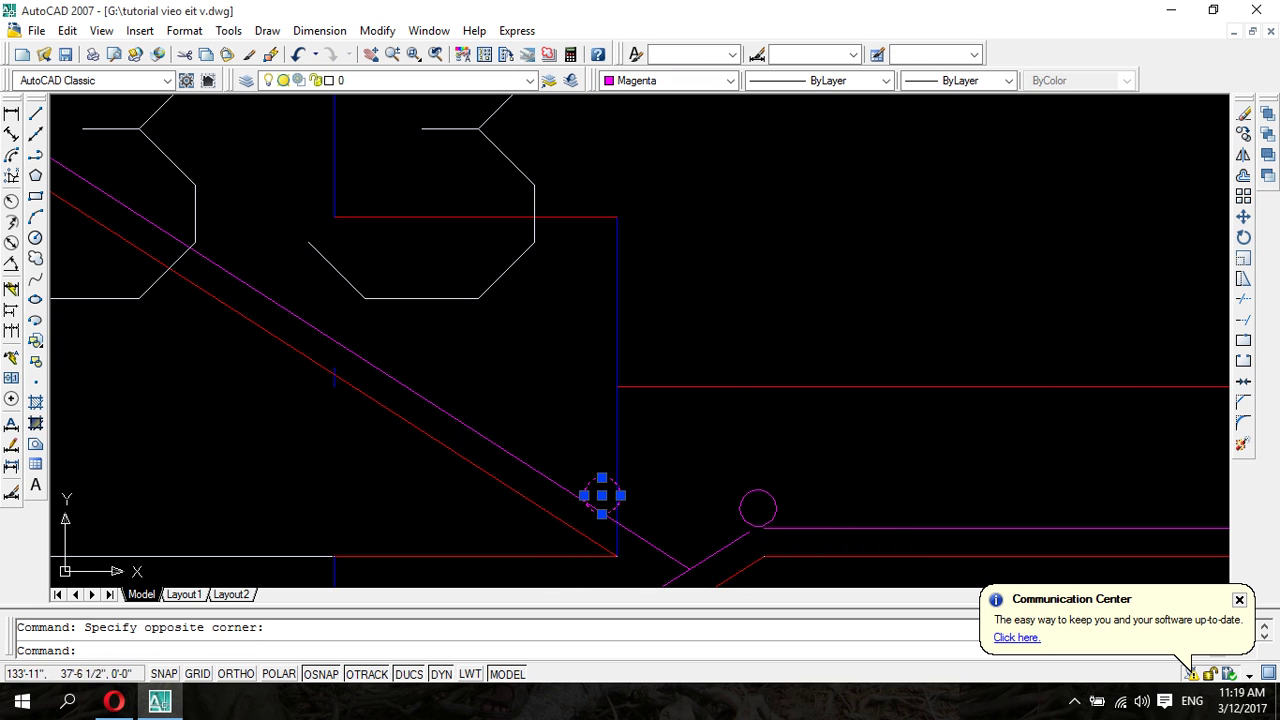
pyautogui.click(1243, 199)
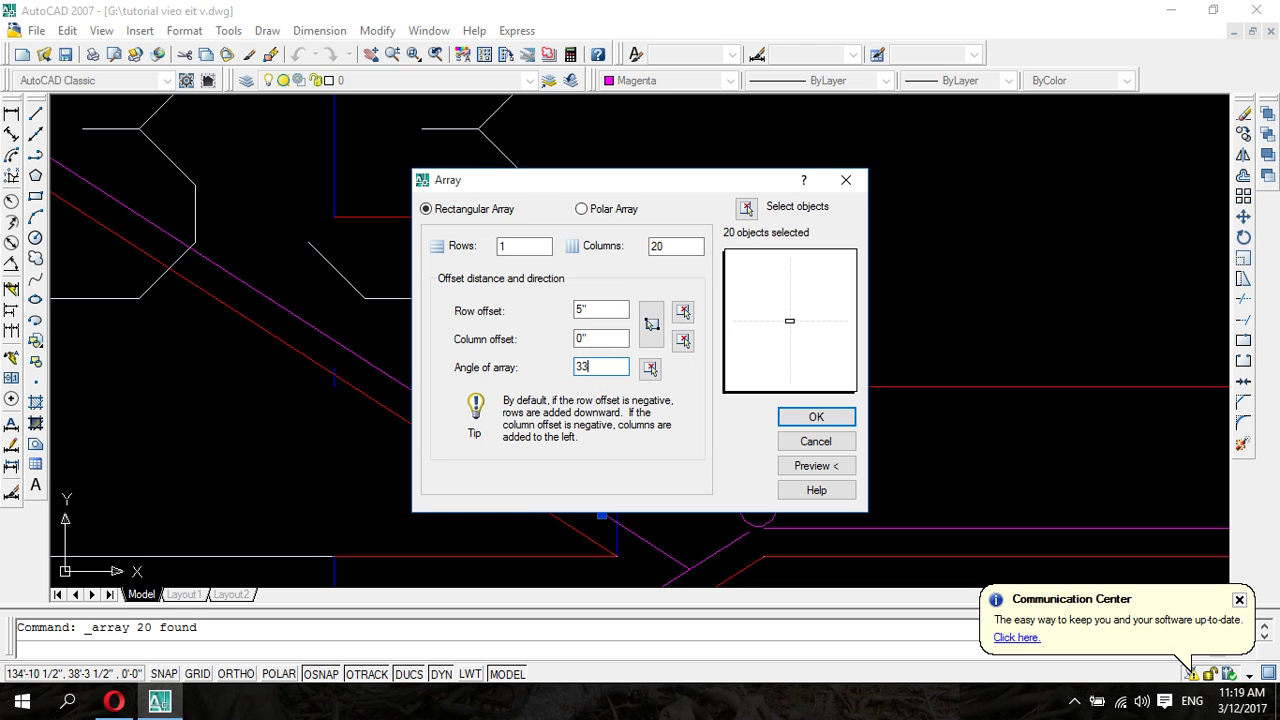
pyautogui.click(817, 417)
pyautogui.scroll(-3, 720, 430)
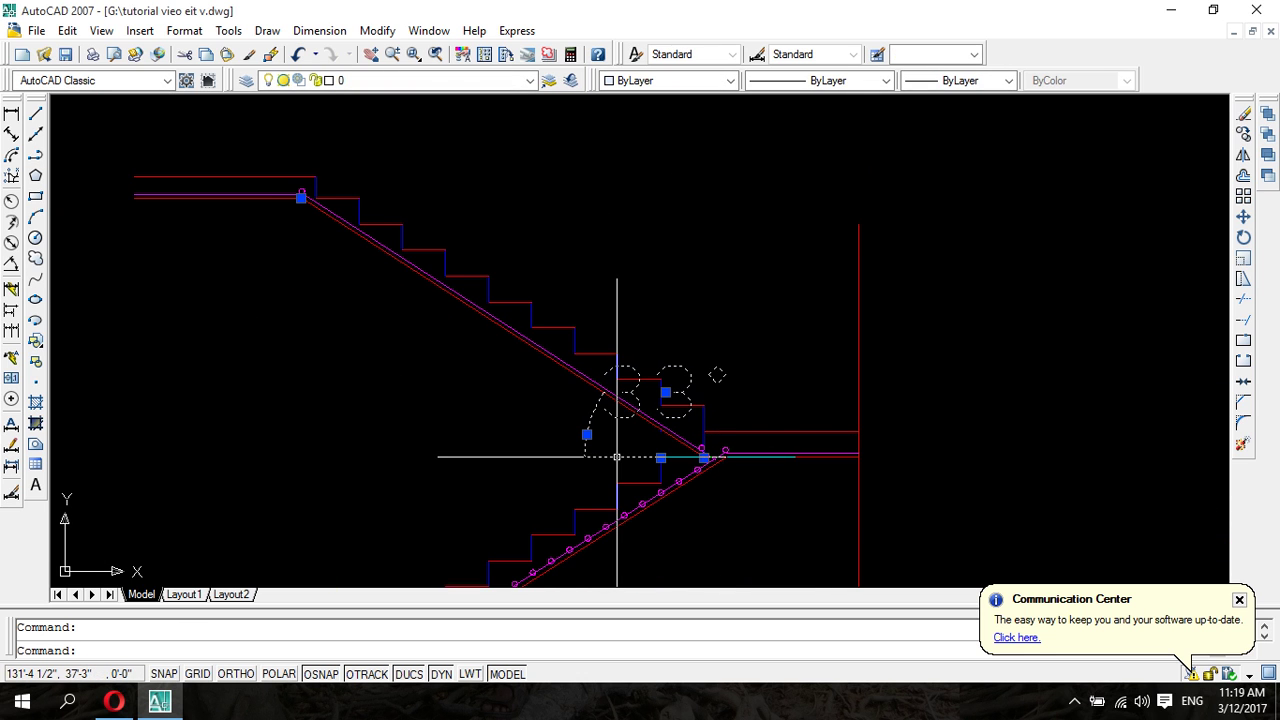
# - Erase the selected 33° angle dimension under the lower stair slab
pyautogui.press('Delete')
pyautogui.scroll(2, 590, 495)
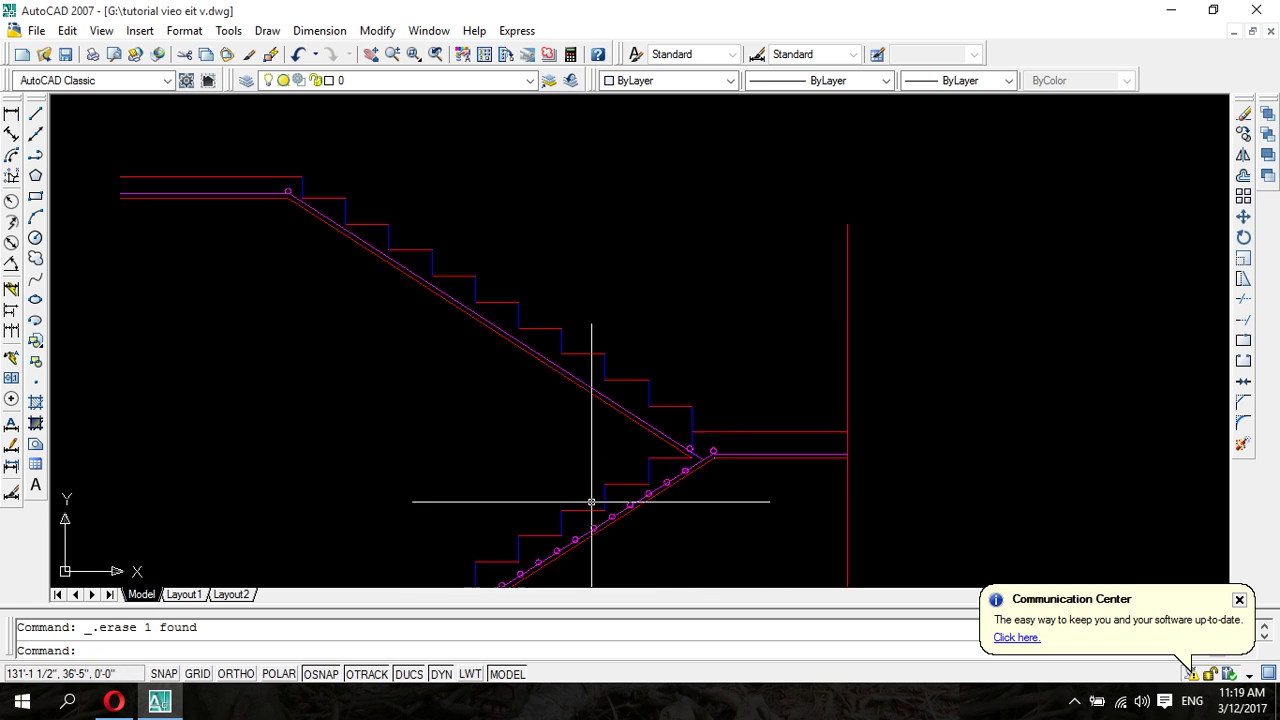
pyautogui.scroll(5, 600, 525)
pyautogui.scroll(3, 615, 475)
pyautogui.scroll(-2, 630, 440)
pyautogui.scroll(-7, 640, 460)
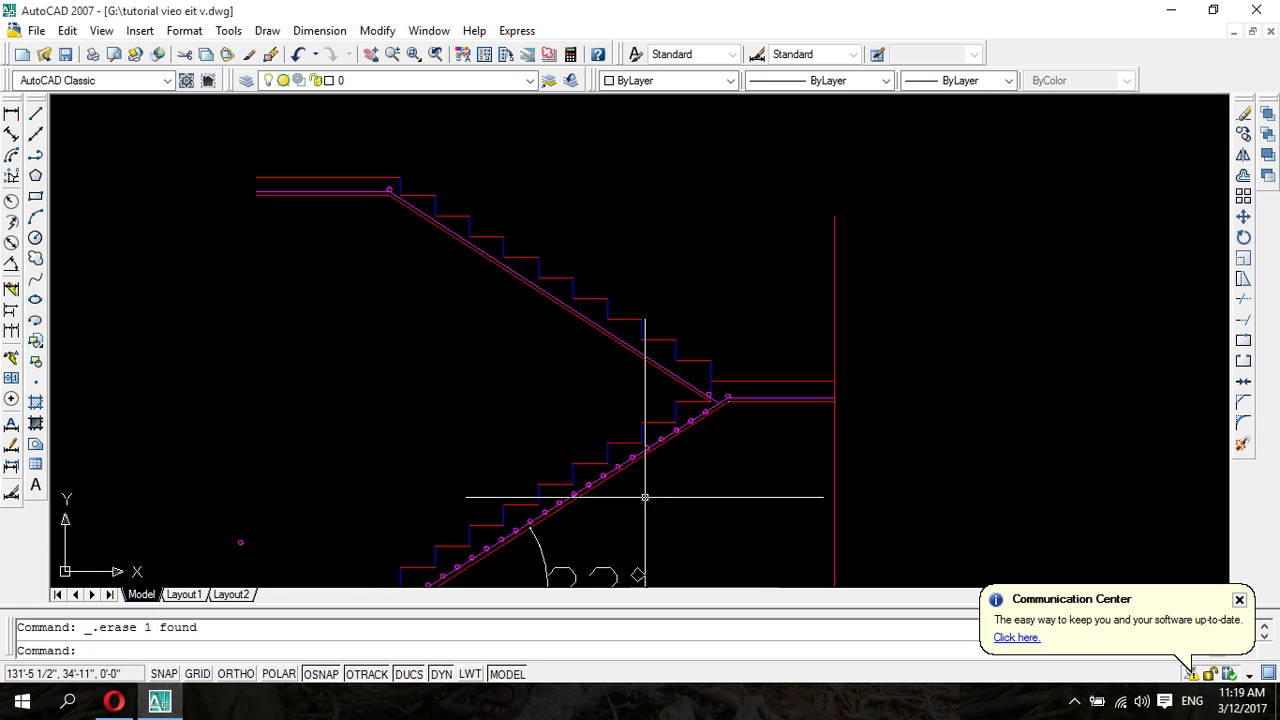
pyautogui.scroll(2, 600, 465)
pyautogui.scroll(3, 623, 464)
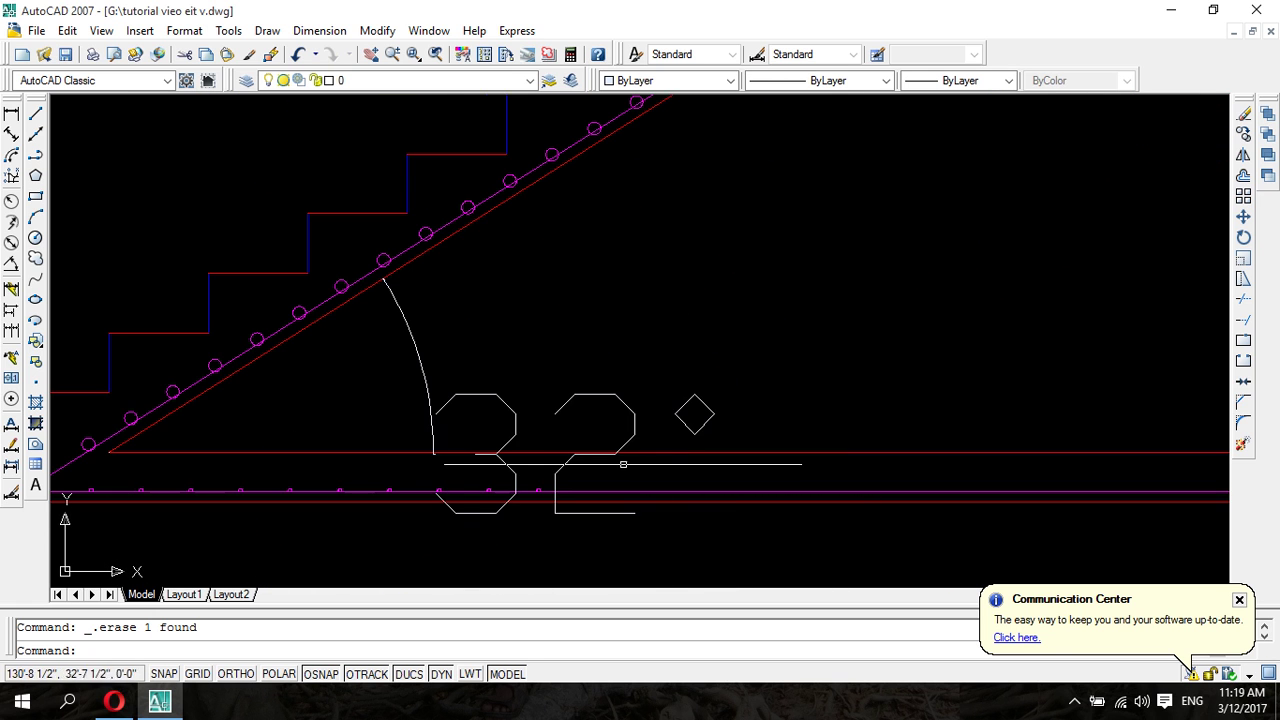
# - Erase the 32° angle dimension as well
pyautogui.click(430, 418)
pyautogui.press('Delete')
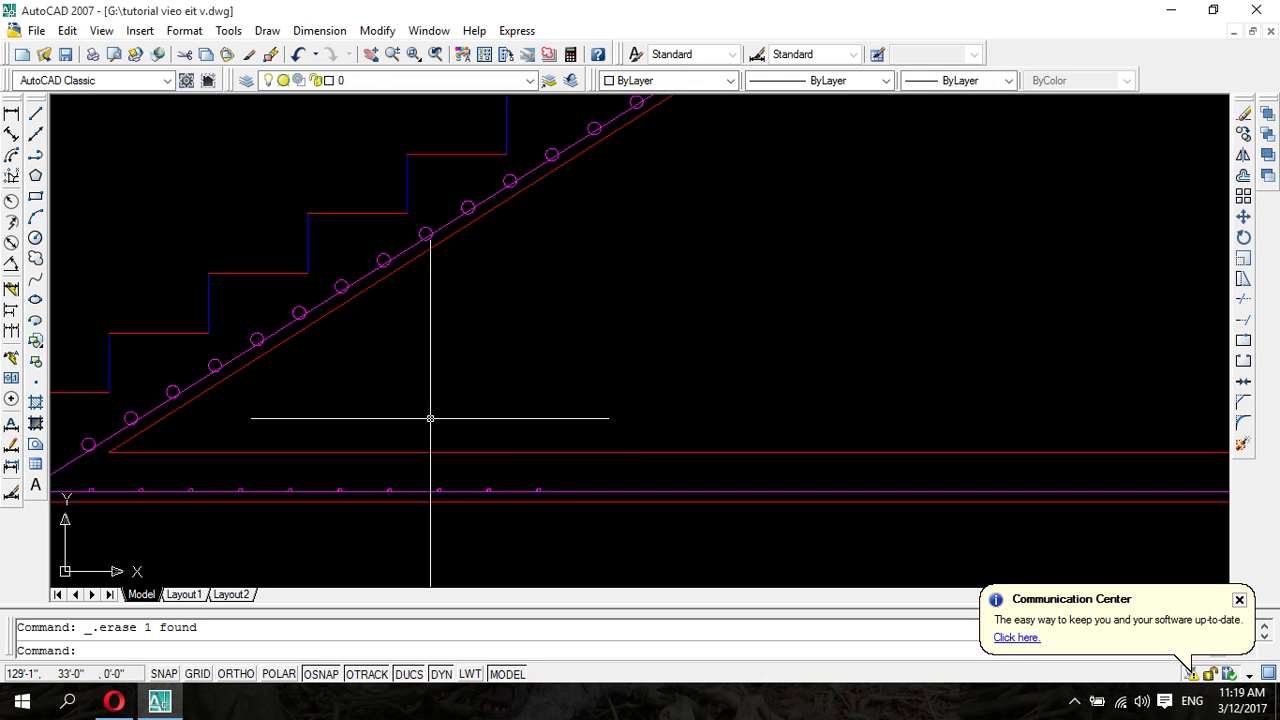
pyautogui.scroll(-5, 500, 398)
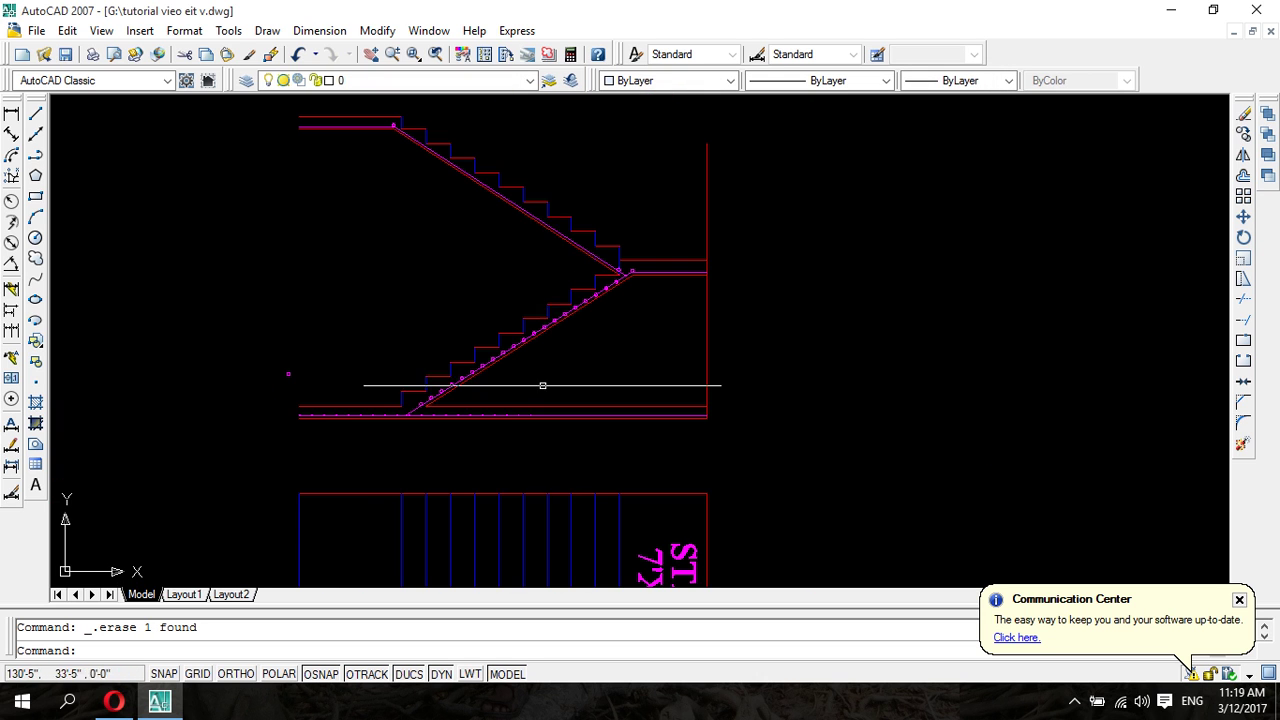
pyautogui.scroll(3, 520, 385)
pyautogui.scroll(5, 477, 410)
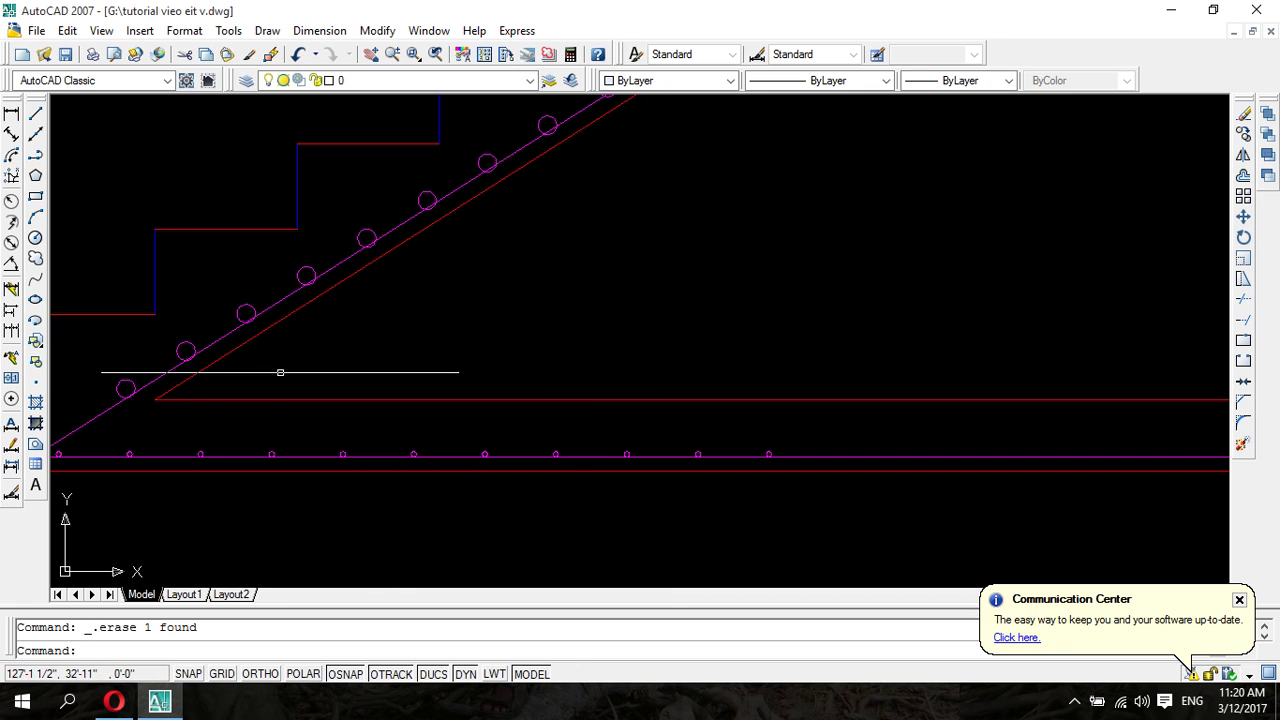
# - Pan and zoom to center the view on a base line circle
pyautogui.moveTo(300, 349); pyautogui.dragTo(328, 266, button='middle')
pyautogui.scroll(5, 328, 266)
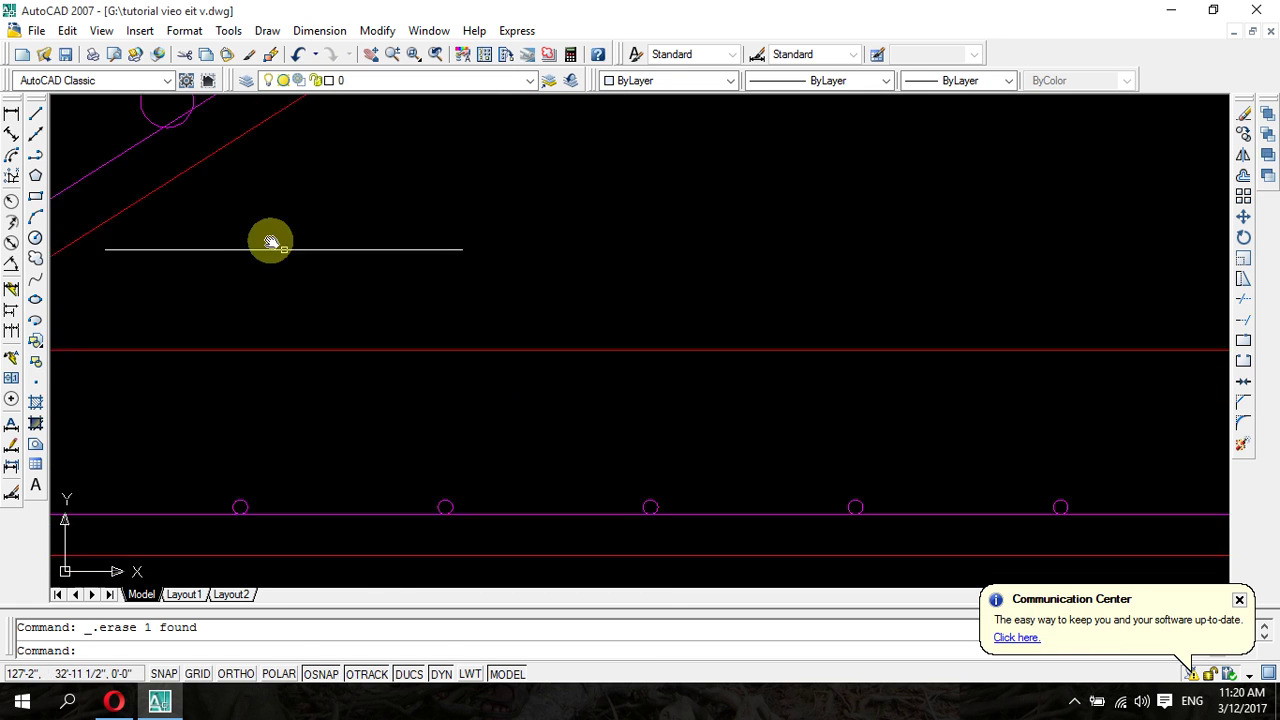
pyautogui.moveTo(614, 389); pyautogui.dragTo(578, 289, button='middle')
pyautogui.moveTo(694, 370); pyautogui.dragTo(694, 340, button='middle')
pyautogui.scroll(-2, 717, 309)
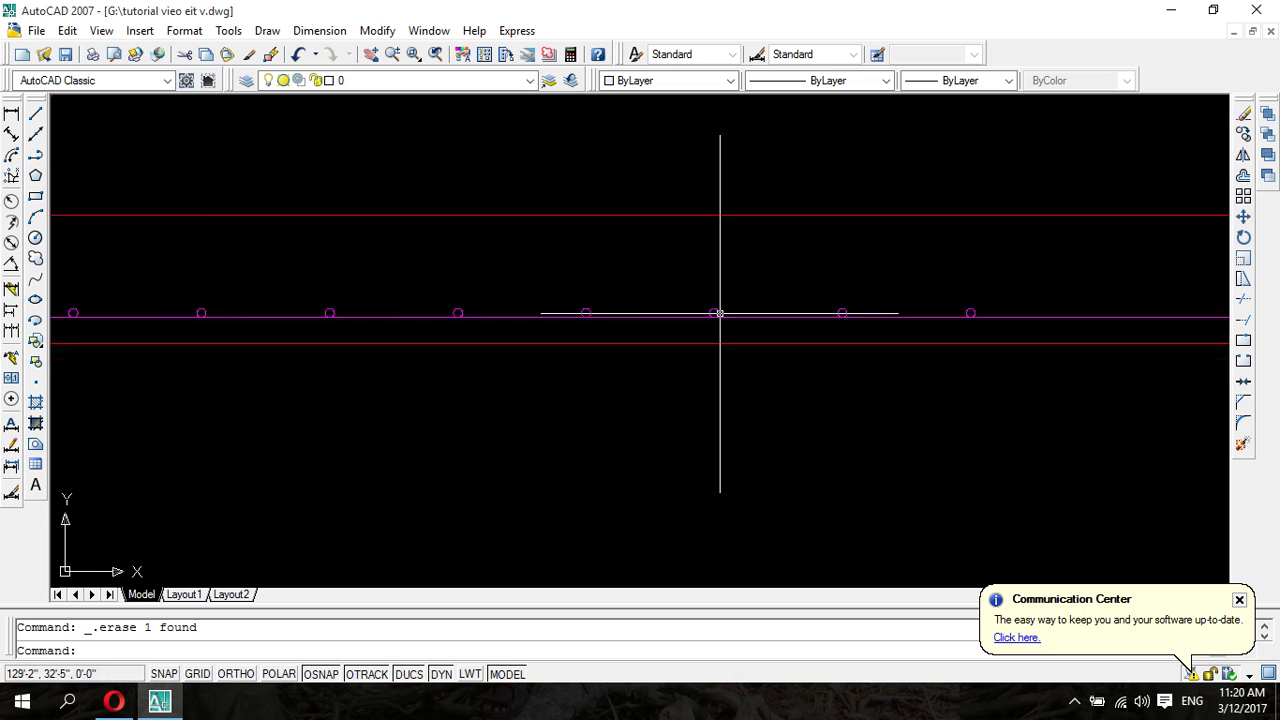
pyautogui.scroll(-2, 717, 309)
pyautogui.moveTo(694, 289); pyautogui.dragTo(443, 305, button='middle')
pyautogui.scroll(5, 443, 305)
pyautogui.scroll(2, 346, 340)
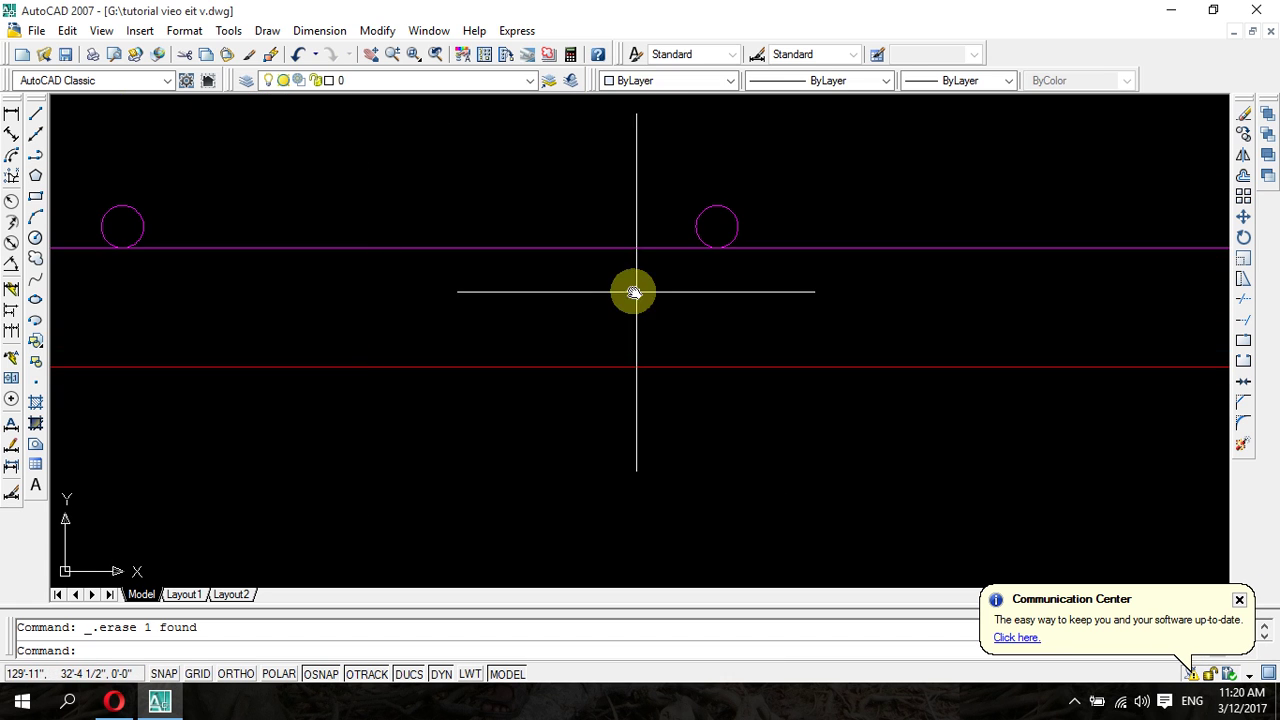
pyautogui.moveTo(631, 289); pyautogui.dragTo(336, 340, button='middle')
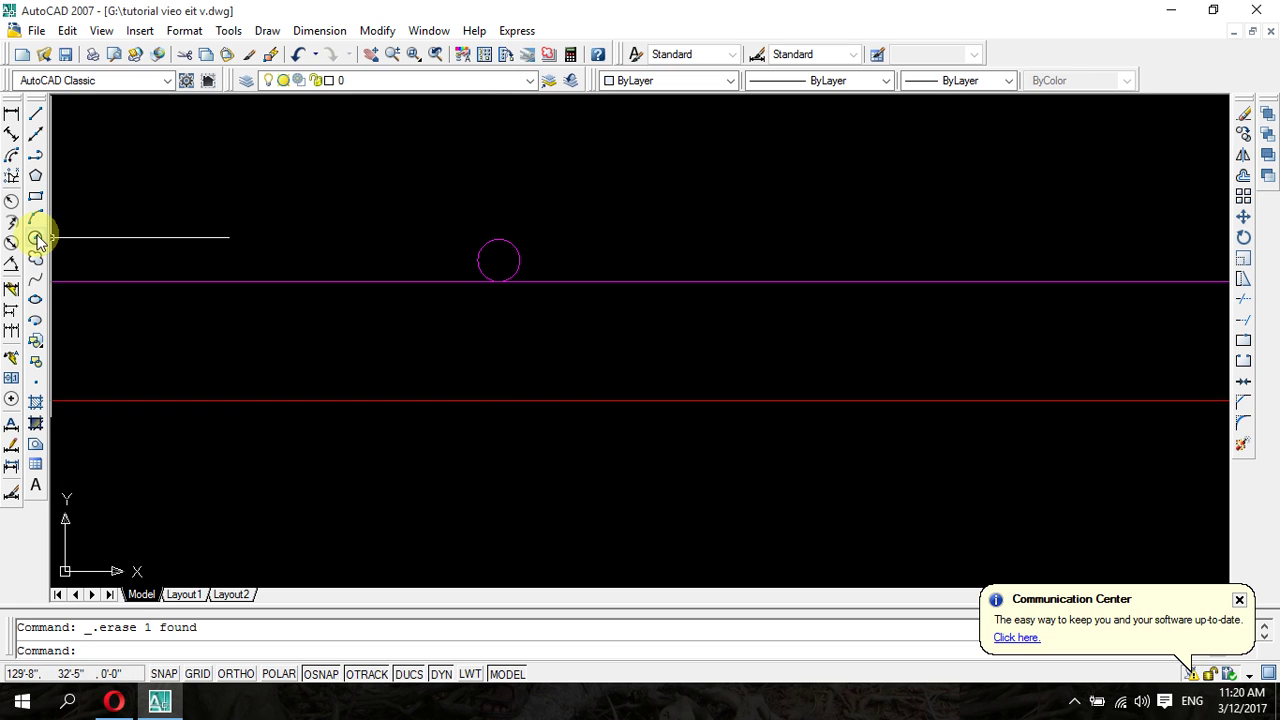
# - Copy the base line circle to four more points along the base line
pyautogui.click(453, 197)
pyautogui.click(722, 300)
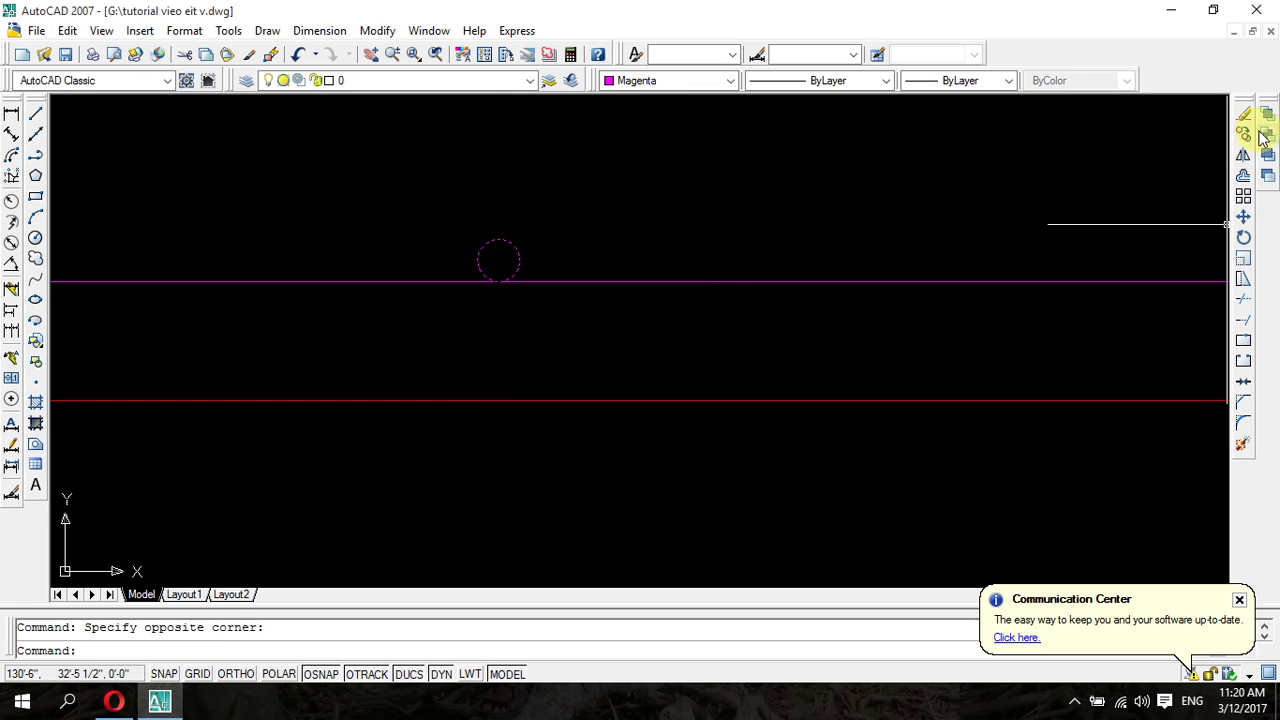
pyautogui.click(1244, 133)
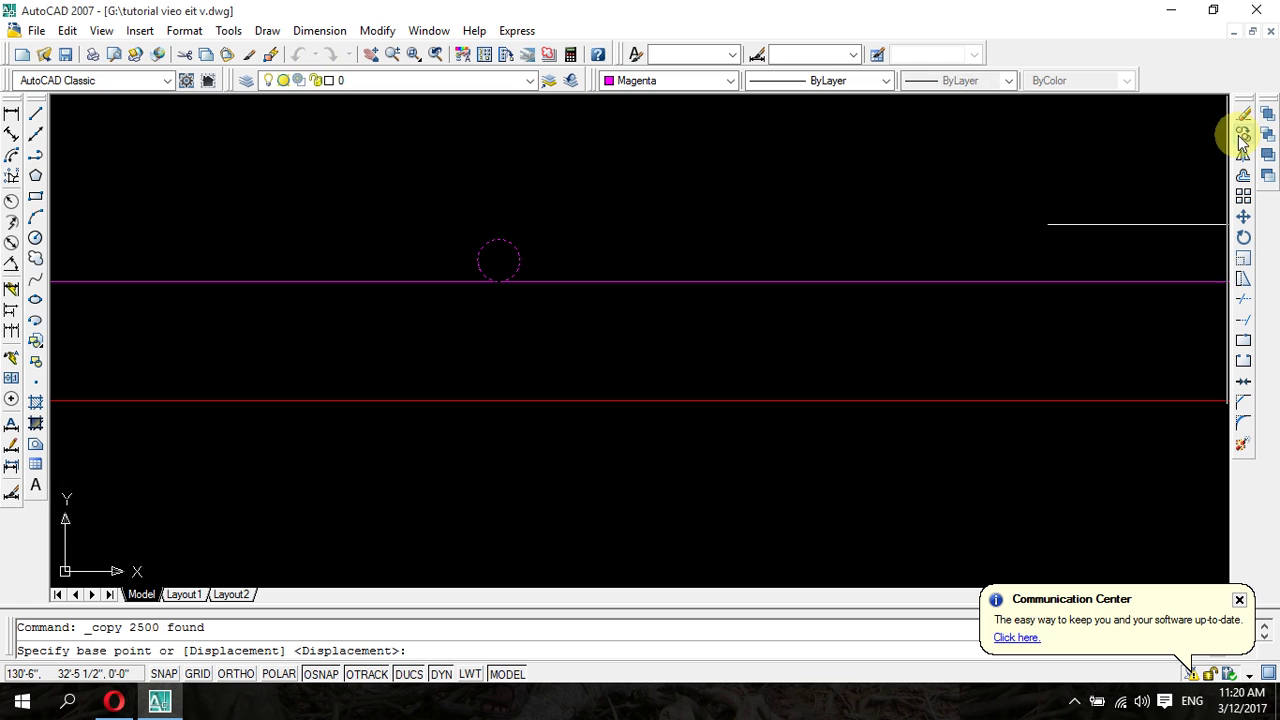
pyautogui.click(497, 281)
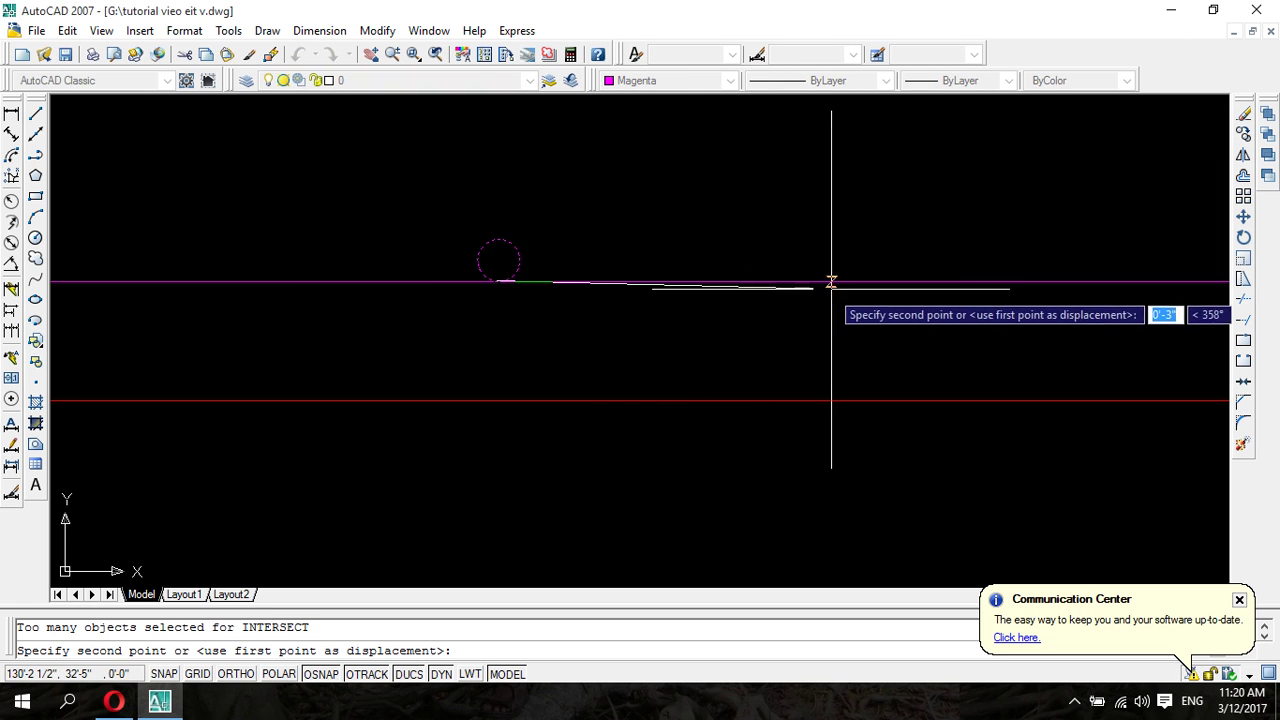
pyautogui.click(850, 281)
pyautogui.scroll(-3, 986, 294)
pyautogui.scroll(1, 371, 306)
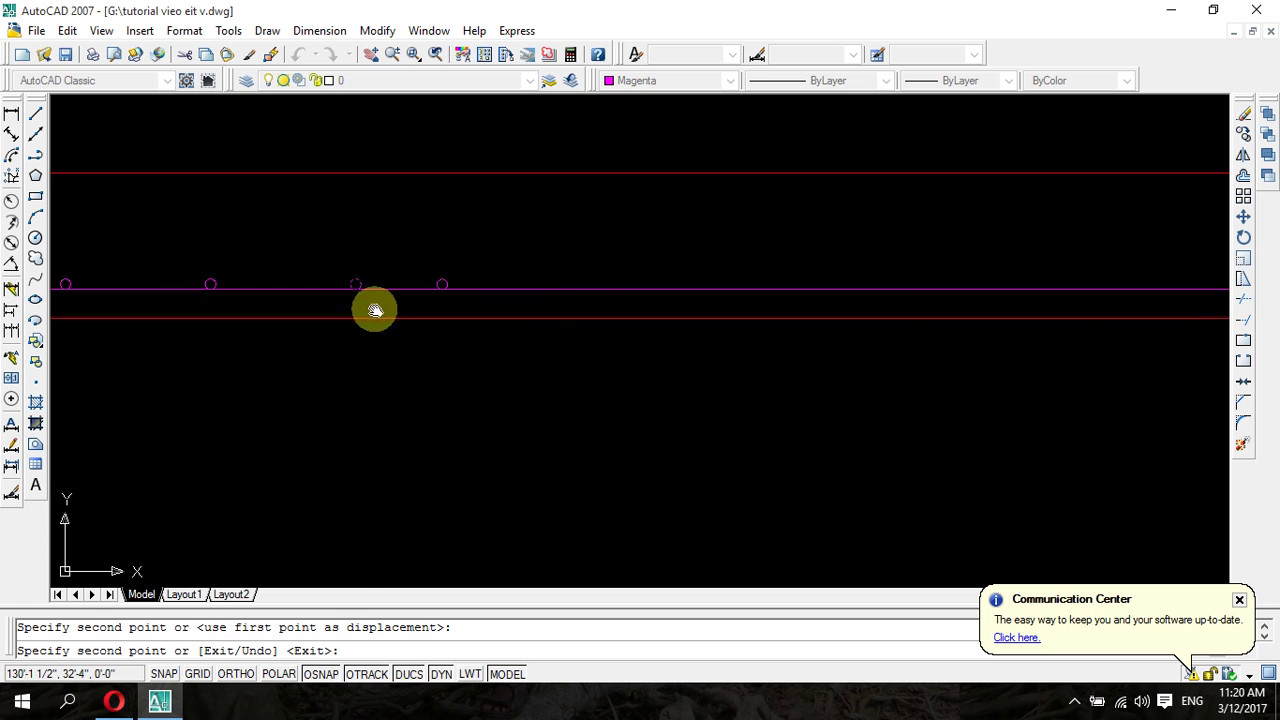
pyautogui.click(586, 285)
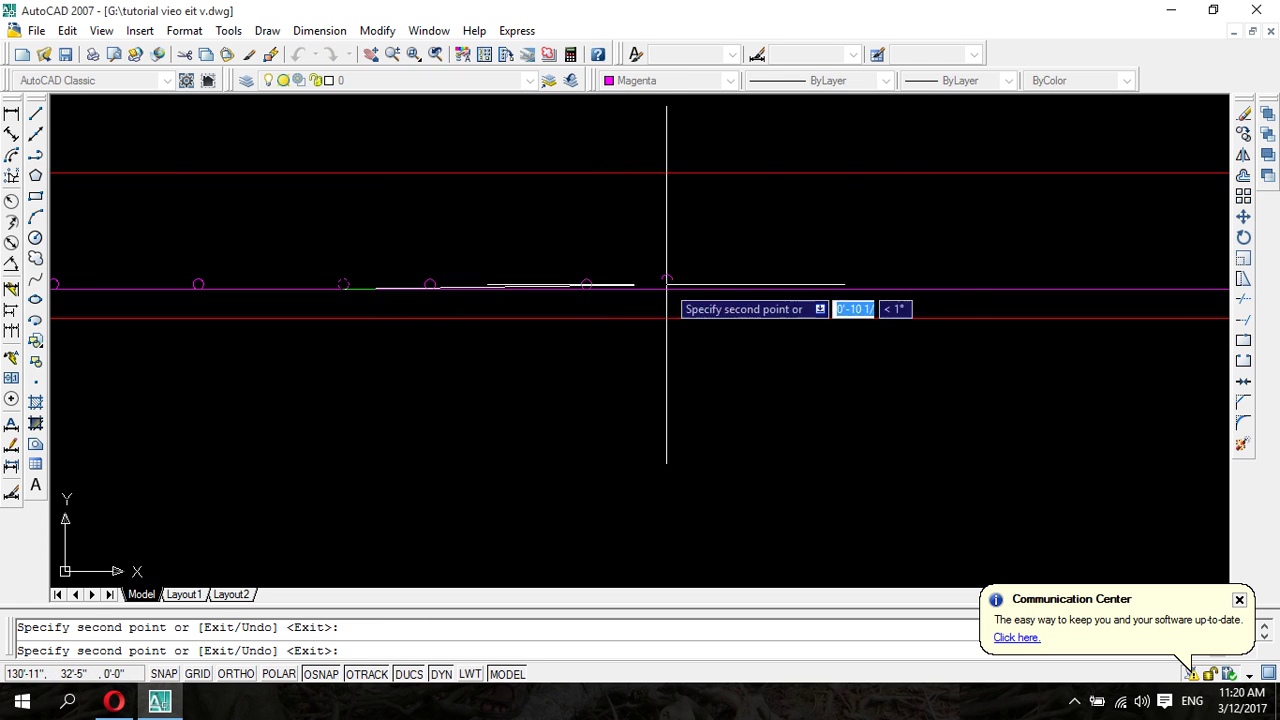
pyautogui.click(745, 286)
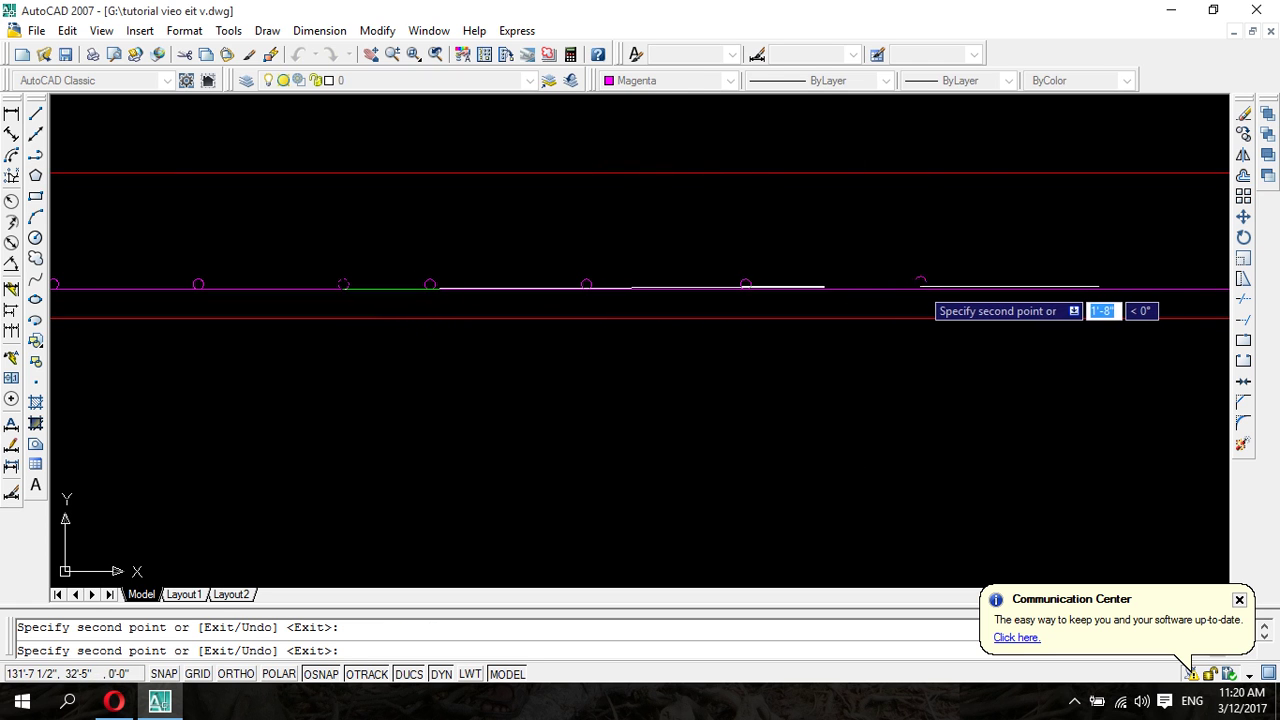
pyautogui.click(917, 287)
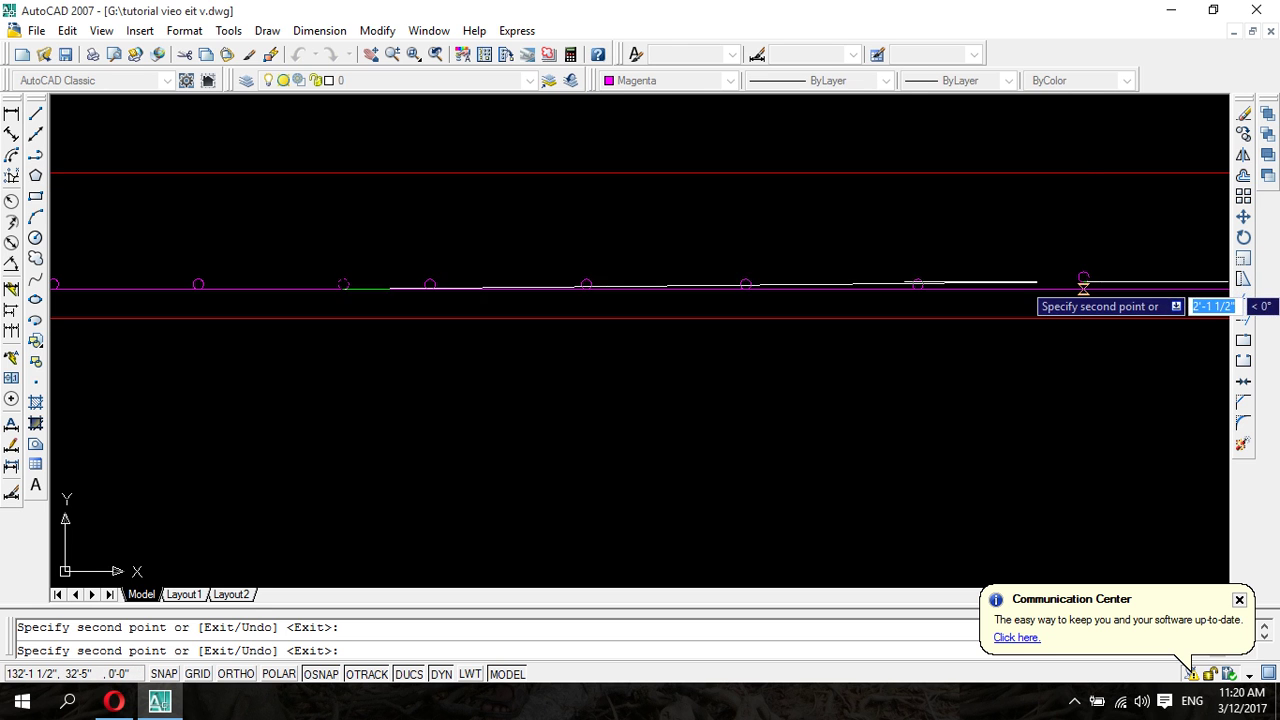
# - Place the final circle copies near the base line's right end at the wall
pyautogui.scroll(-5, 246, 345)
pyautogui.scroll(-2, 246, 345)
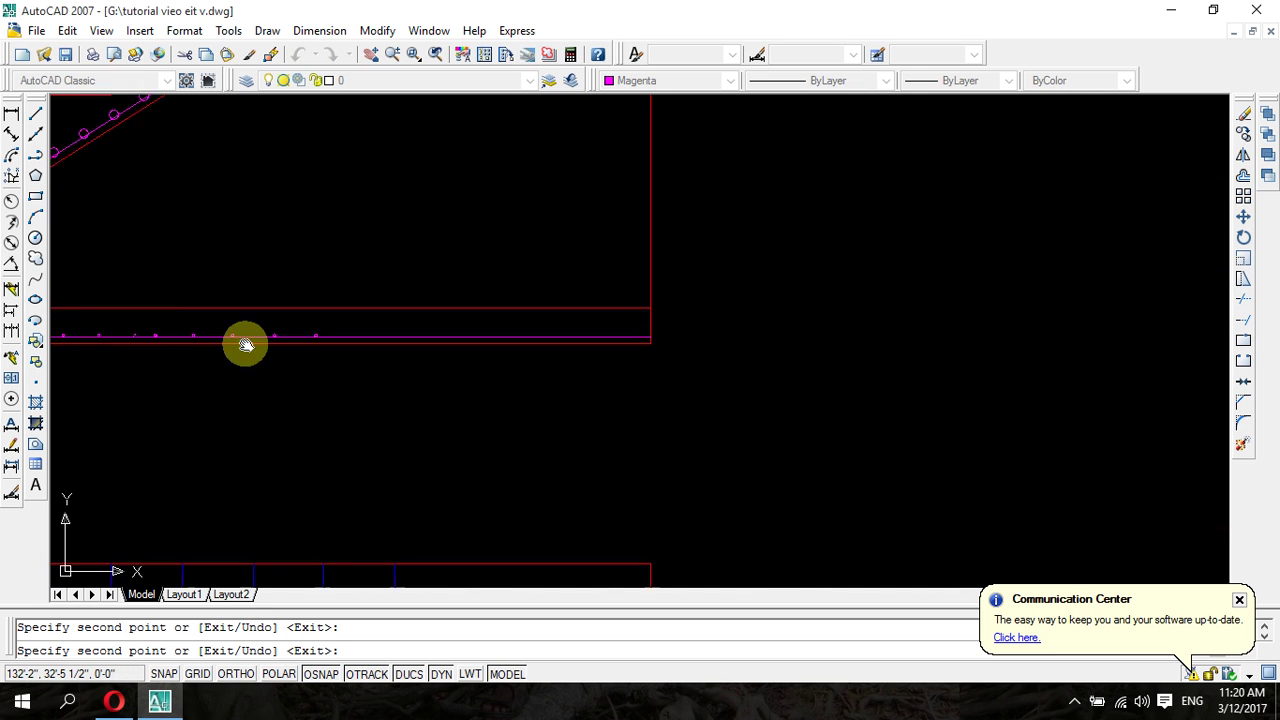
pyautogui.moveTo(246, 345); pyautogui.dragTo(93, 355, button='middle')
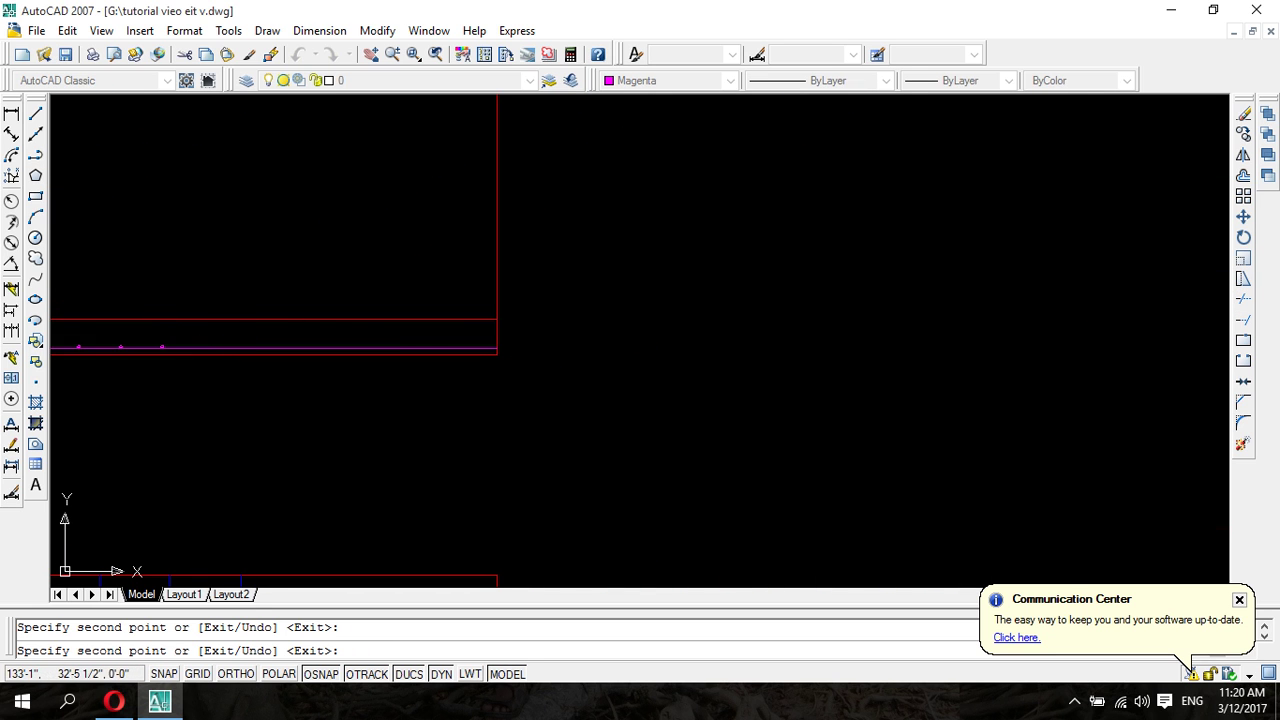
pyautogui.click(340, 349)
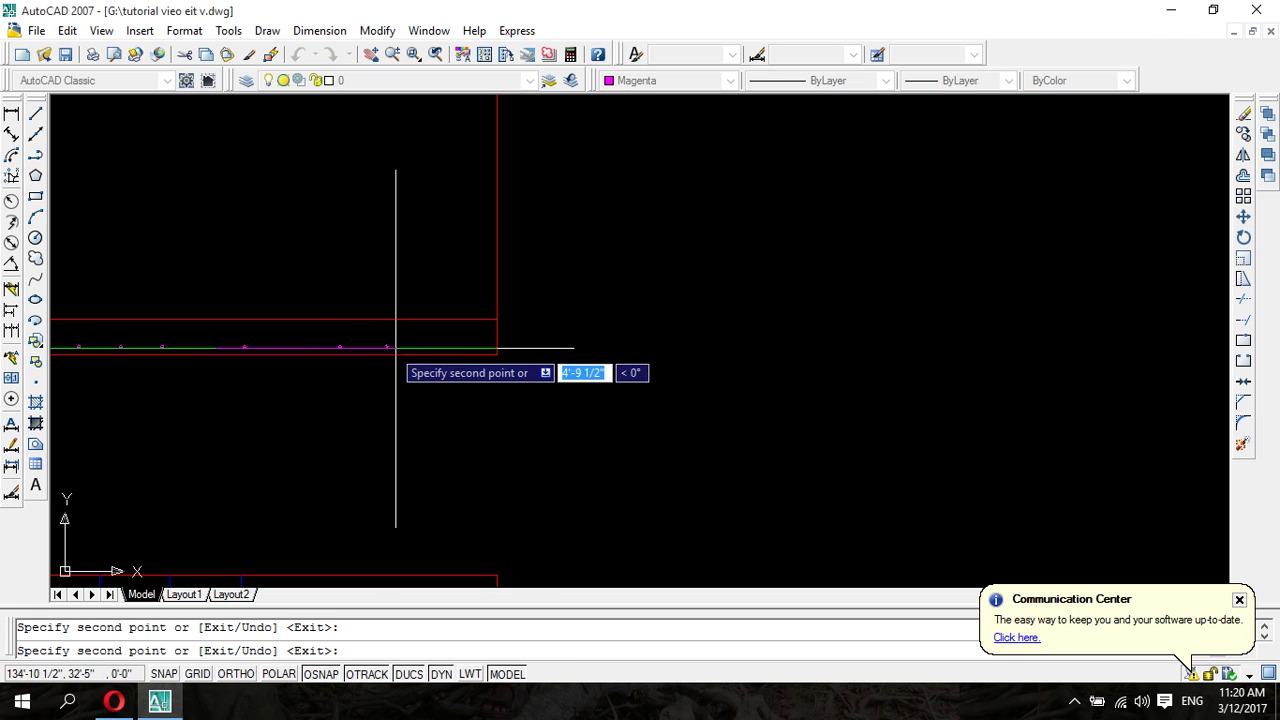
pyautogui.click(430, 349)
pyautogui.rightClick(476, 357)
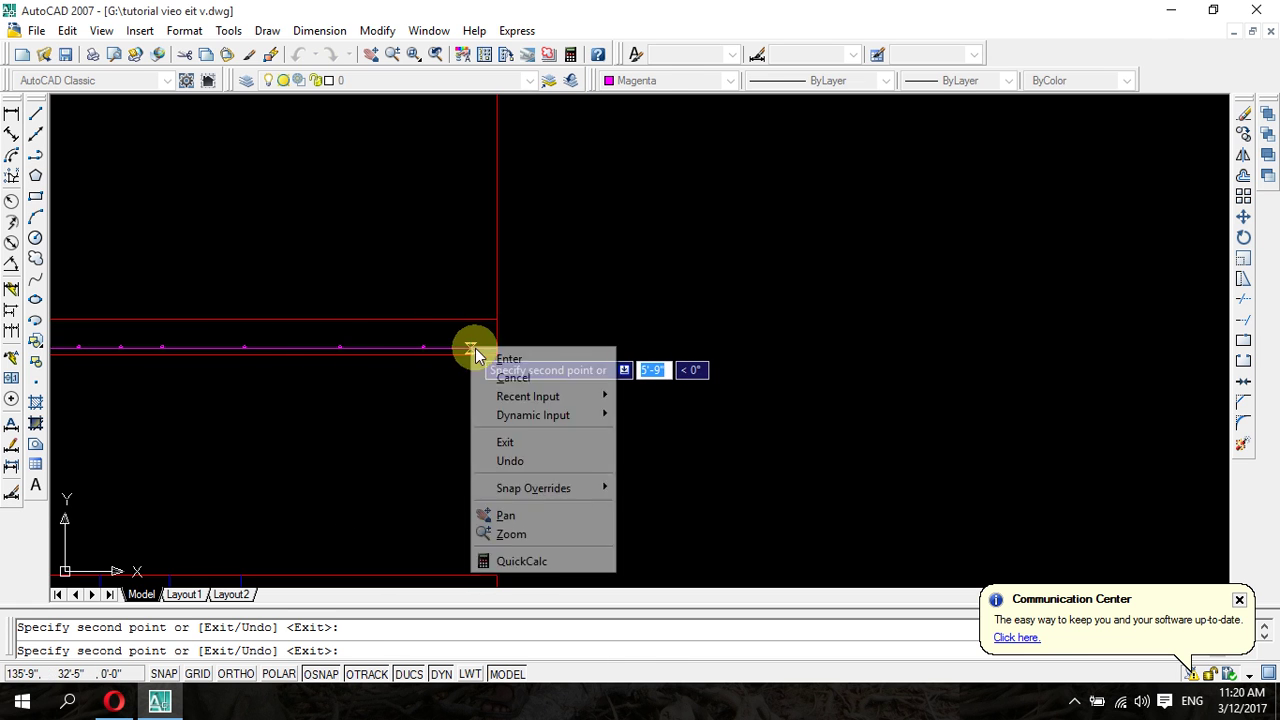
pyautogui.click(476, 357)
pyautogui.scroll(-5, 471, 349)
pyautogui.moveTo(277, 391); pyautogui.dragTo(620, 394, button='middle')
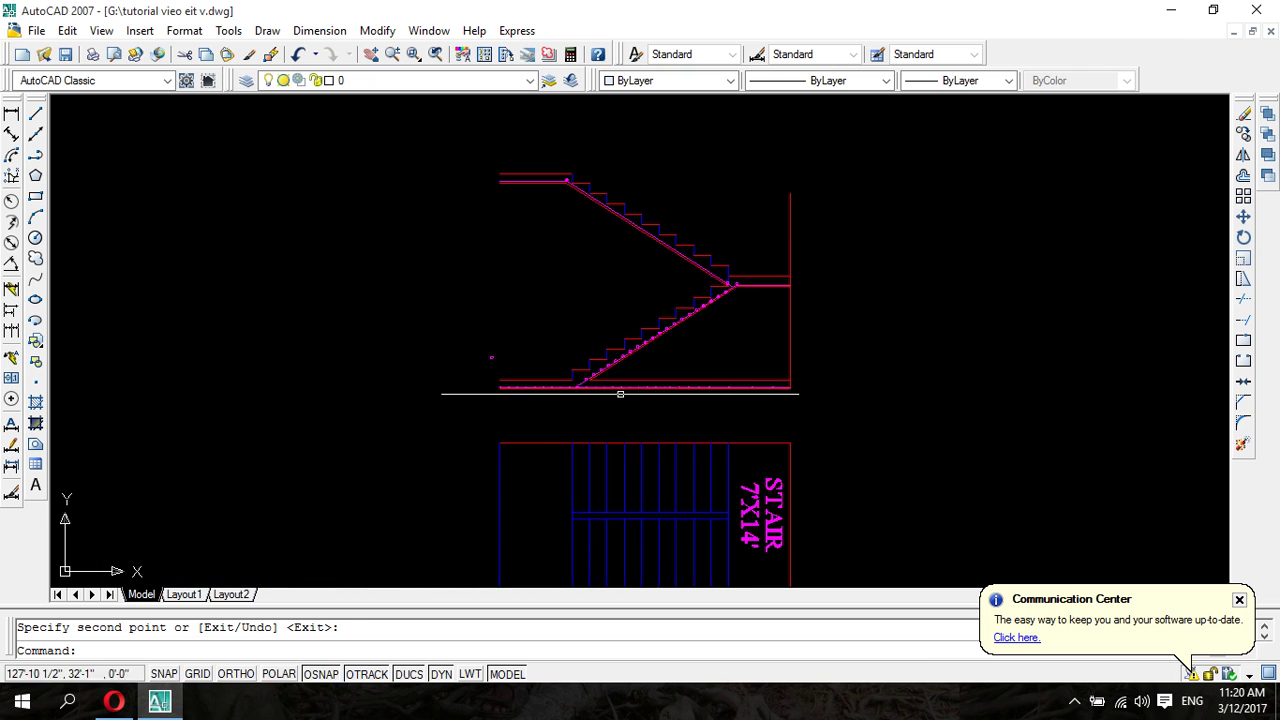
pyautogui.scroll(4, 620, 394)
pyautogui.scroll(1, 670, 357)
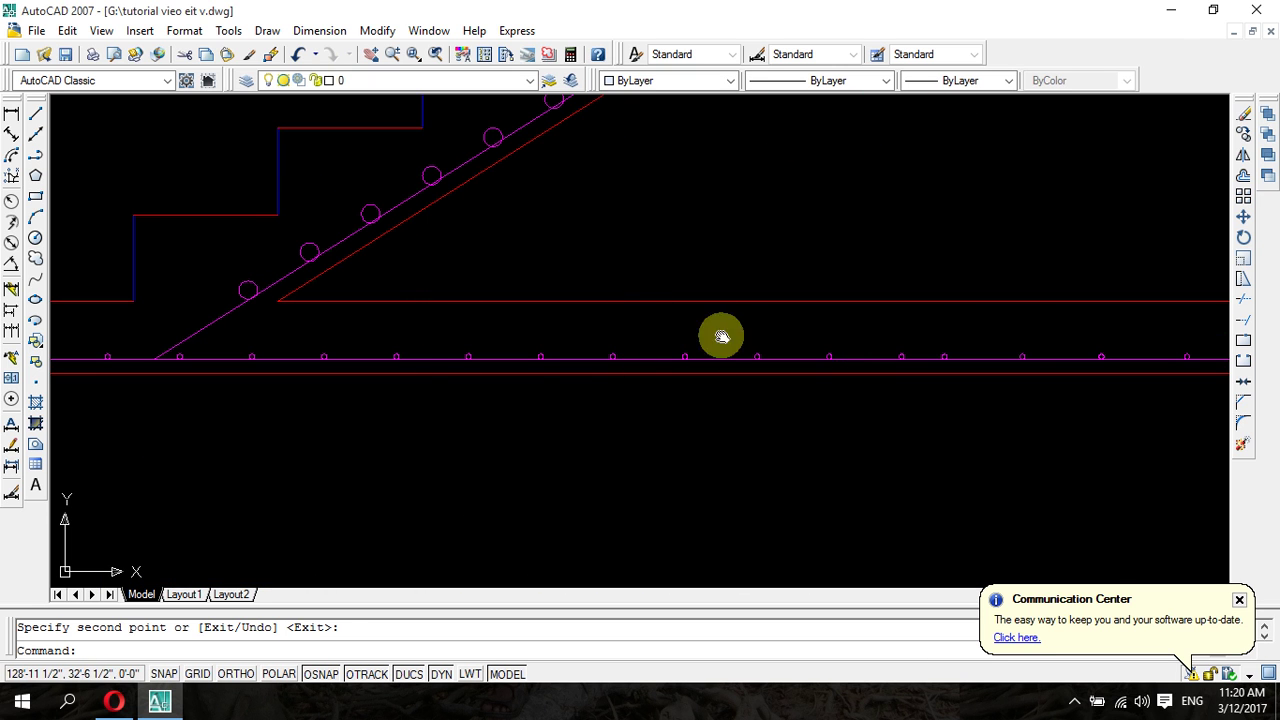
pyautogui.moveTo(721, 337); pyautogui.dragTo(414, 350, button='middle')
pyautogui.scroll(-4, 414, 350)
pyautogui.scroll(2, 417, 294)
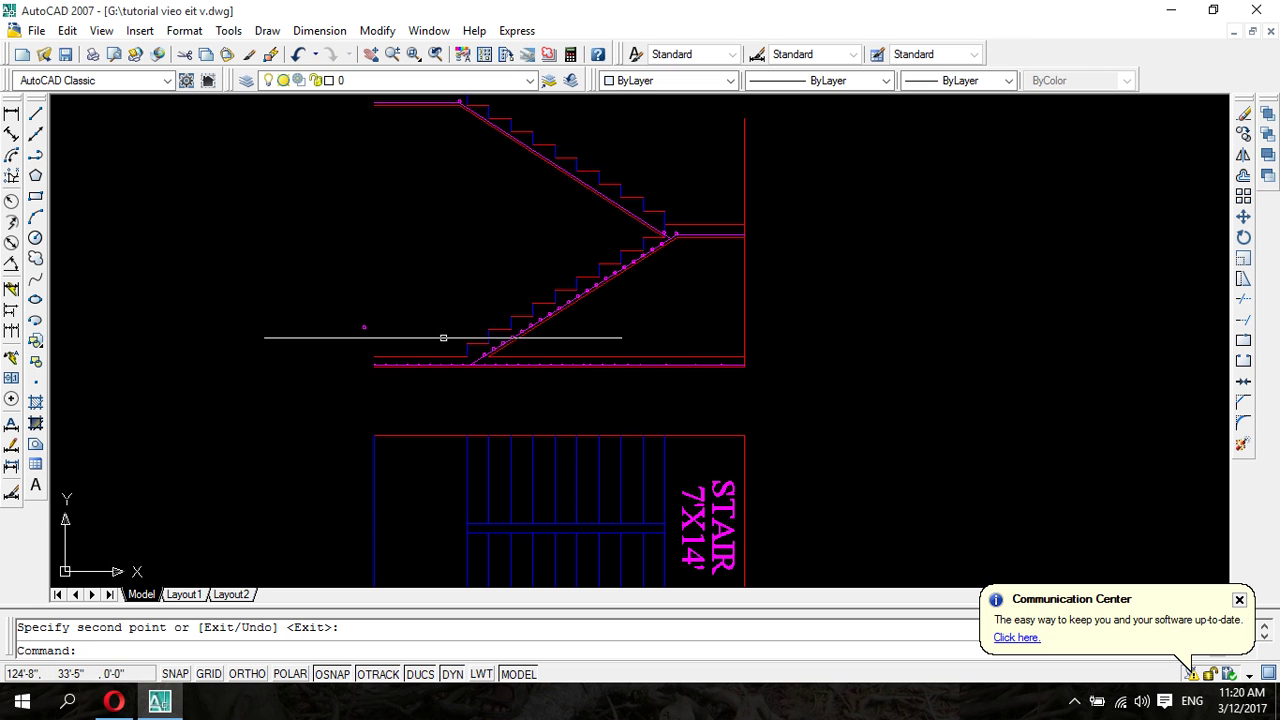
pyautogui.scroll(-4, 443, 338)
pyautogui.scroll(2, 505, 430)
pyautogui.scroll(4, 505, 430)
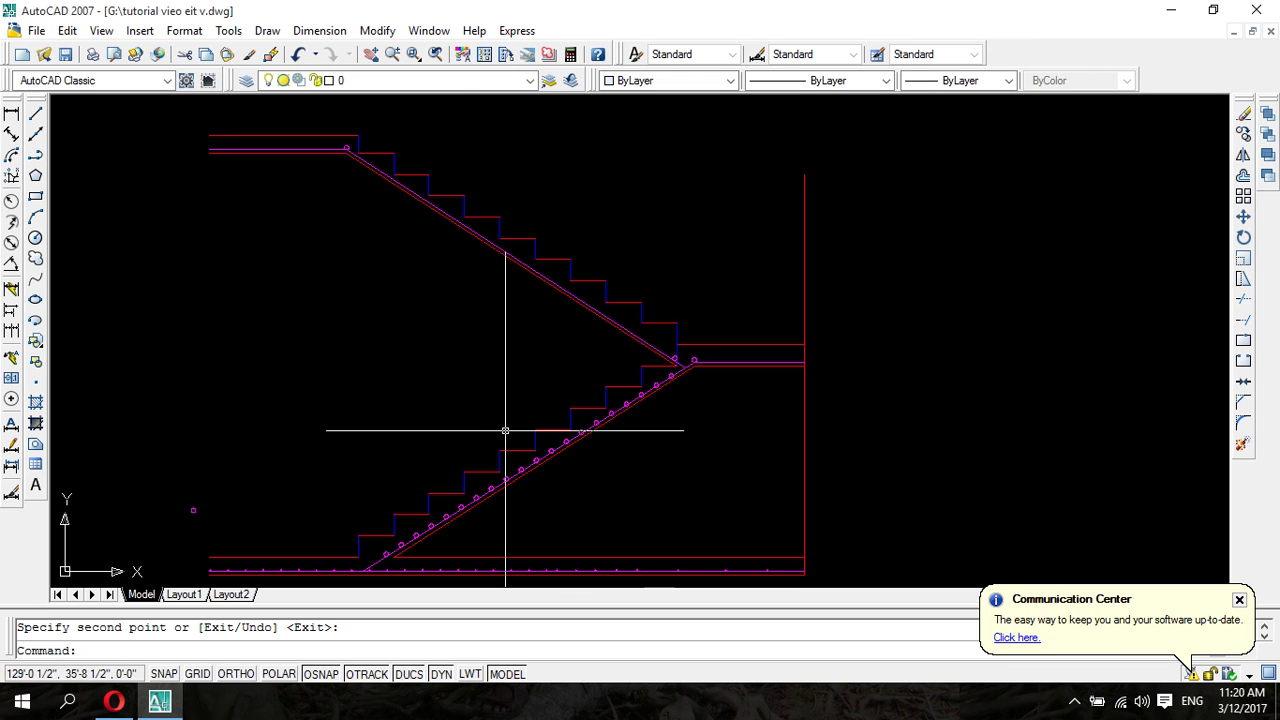
pyautogui.moveTo(505, 430); pyautogui.dragTo(550, 417, button='middle')
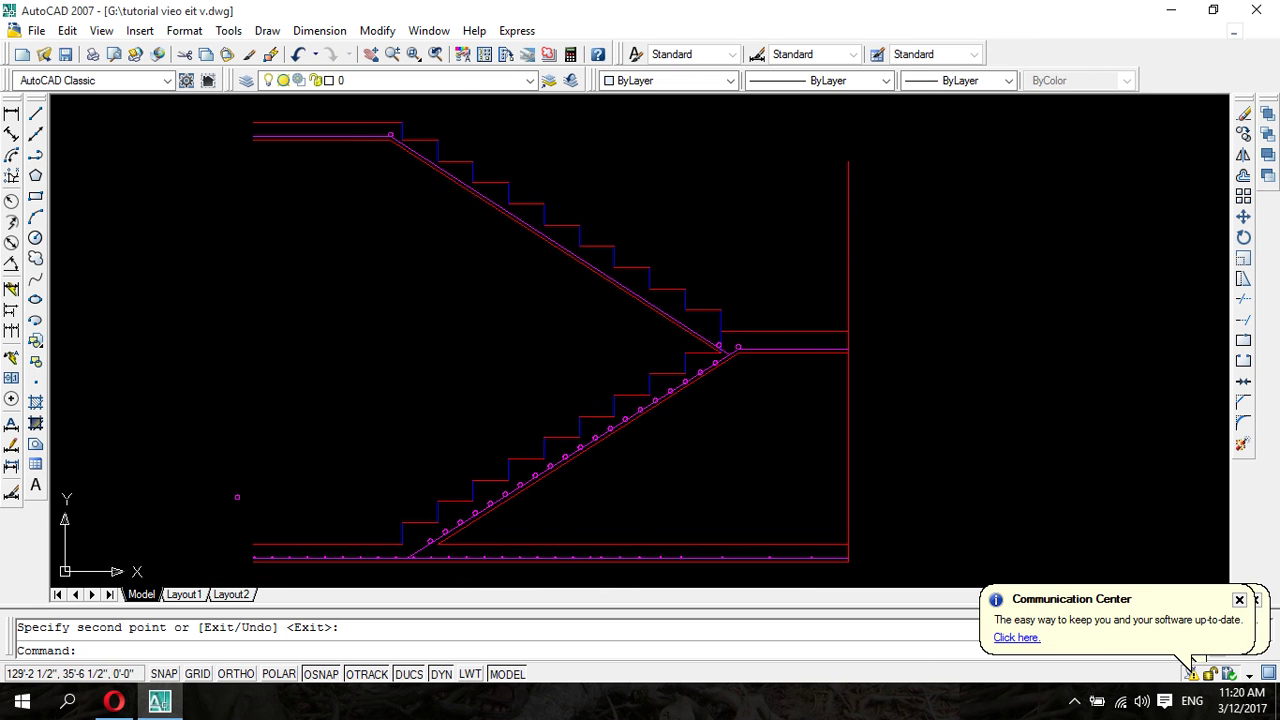